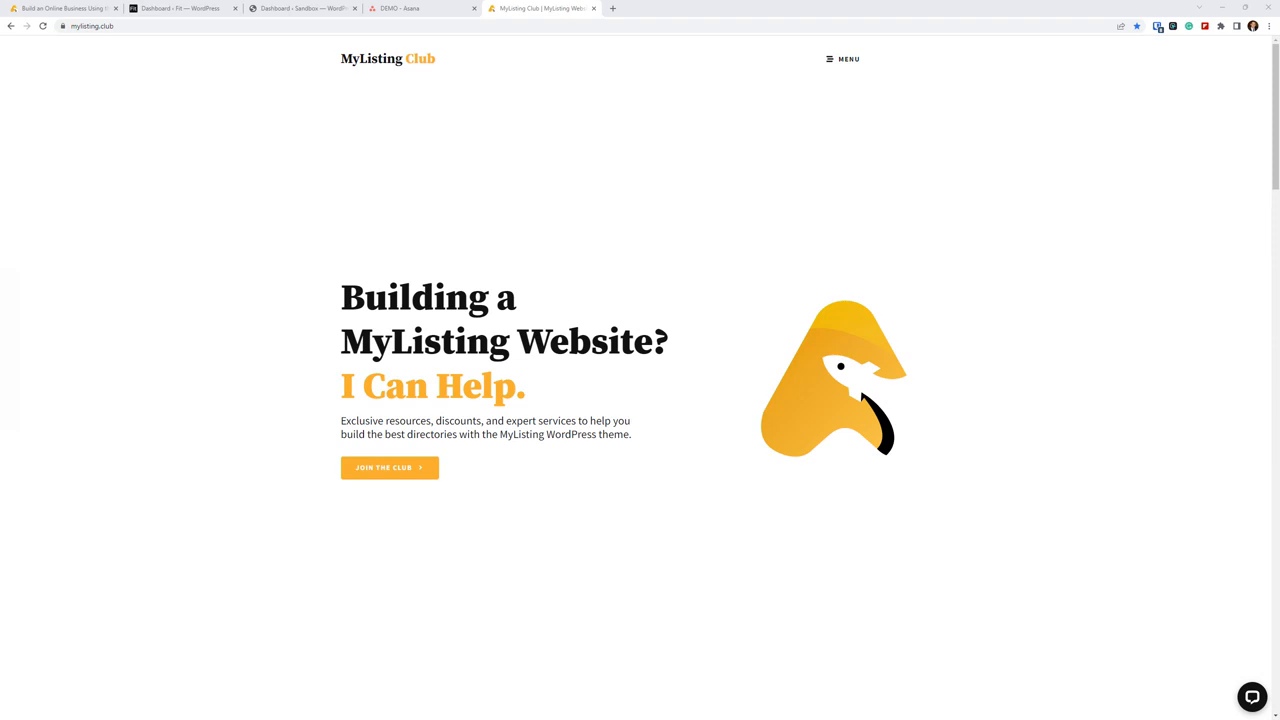
Open the MyListing Project Template page from the MyListing Club home page
scroll(563, 272, "down", 2)
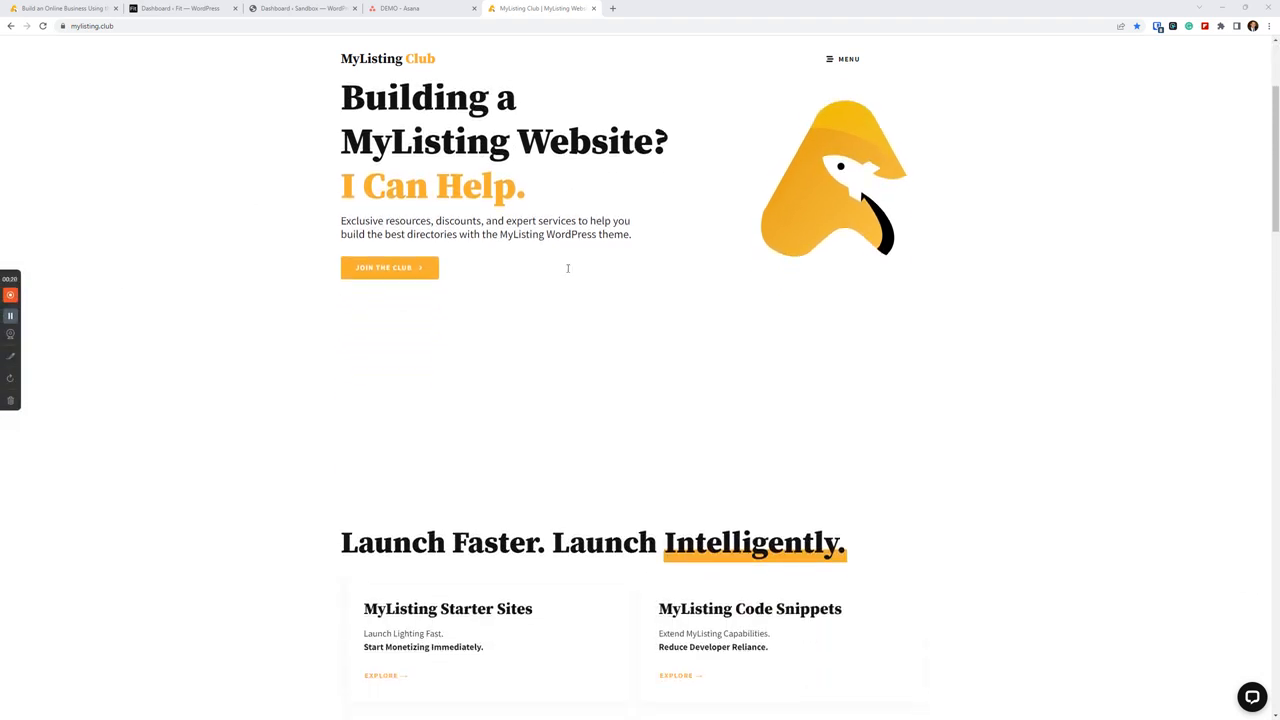
scroll(567, 268, "down", 5)
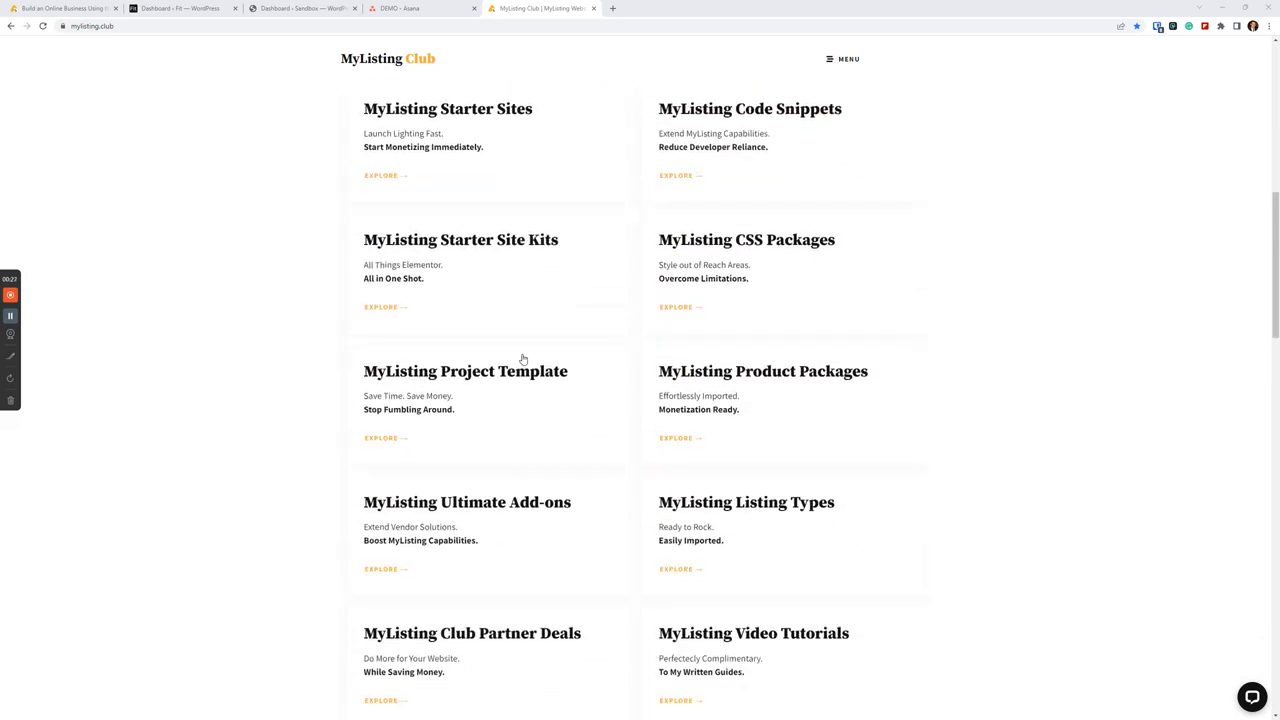
left_click(545, 376)
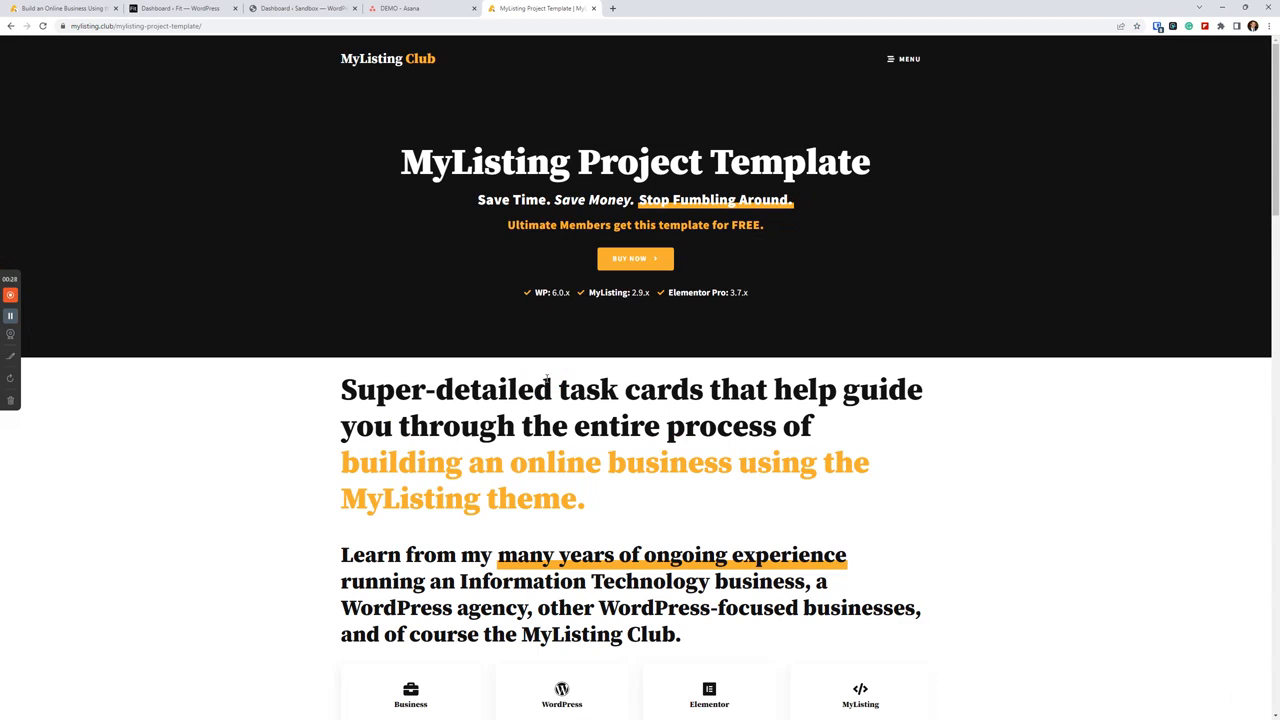
Review the project template page's task categories, walkthrough and changelog, and close the page
scroll(560, 422, "down", 3)
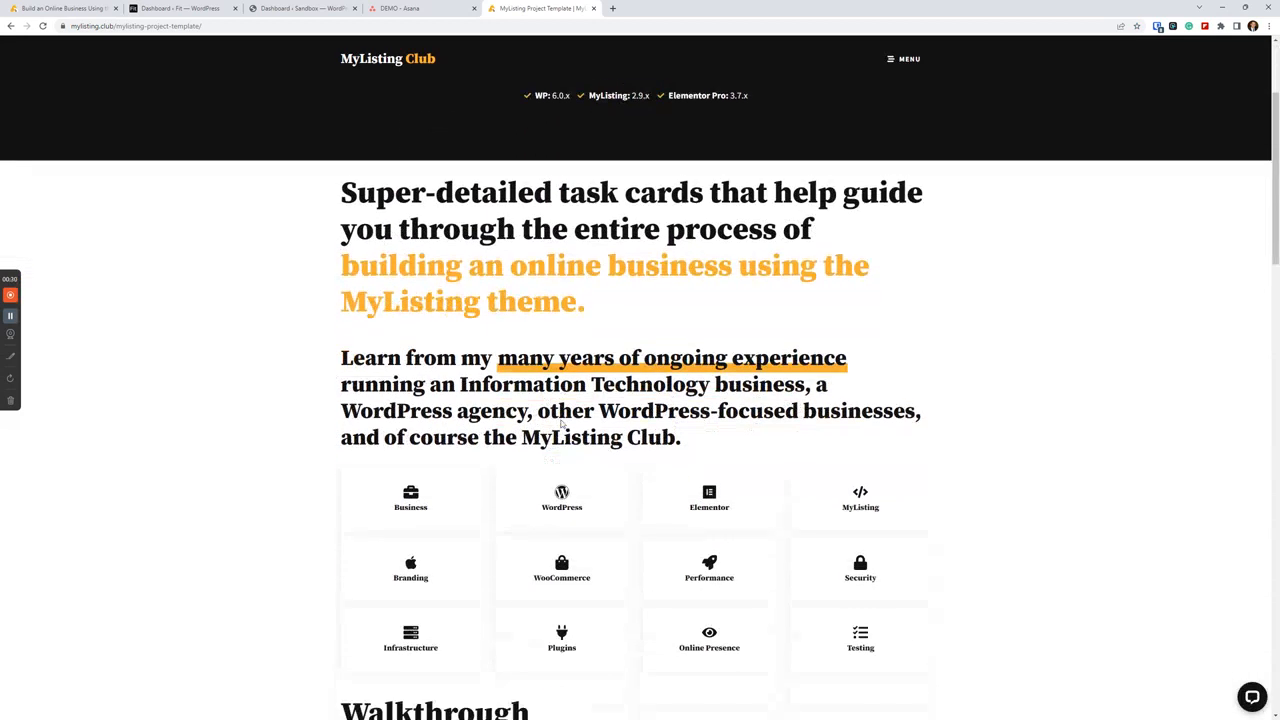
scroll(474, 297, "down", 1)
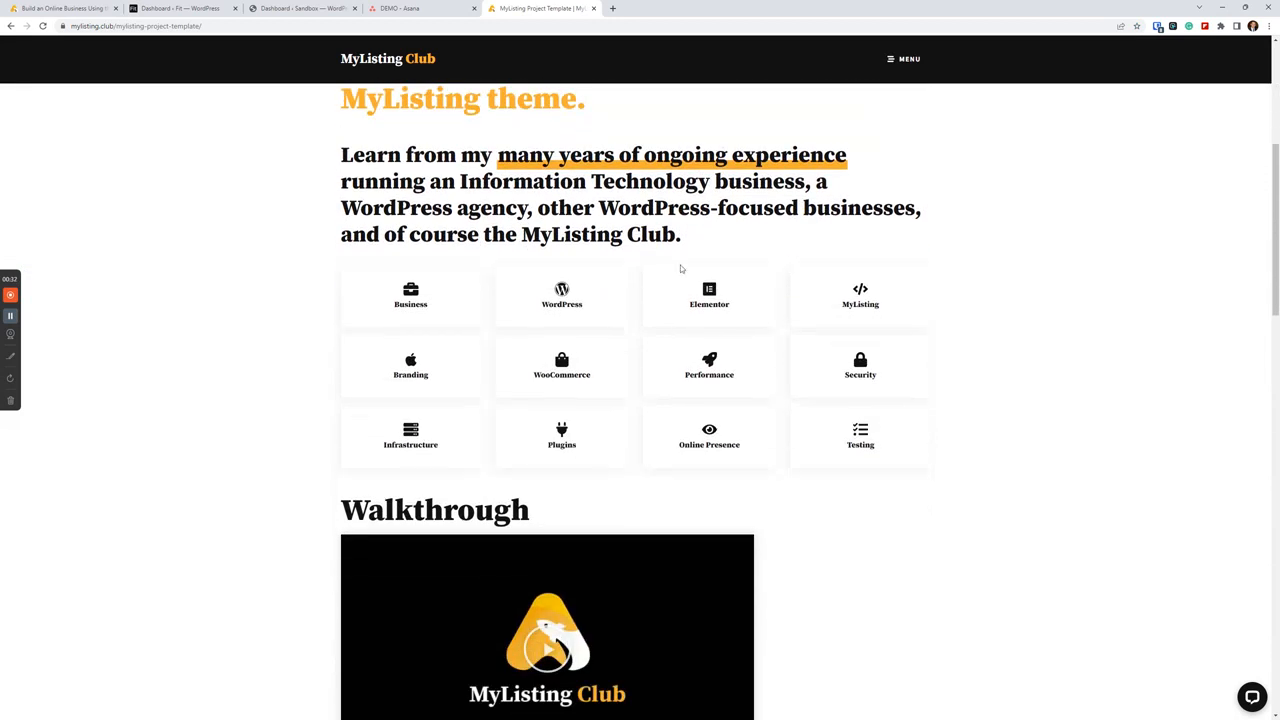
scroll(583, 343, "down", 1)
scroll(584, 342, "down", 1)
scroll(592, 354, "down", 1)
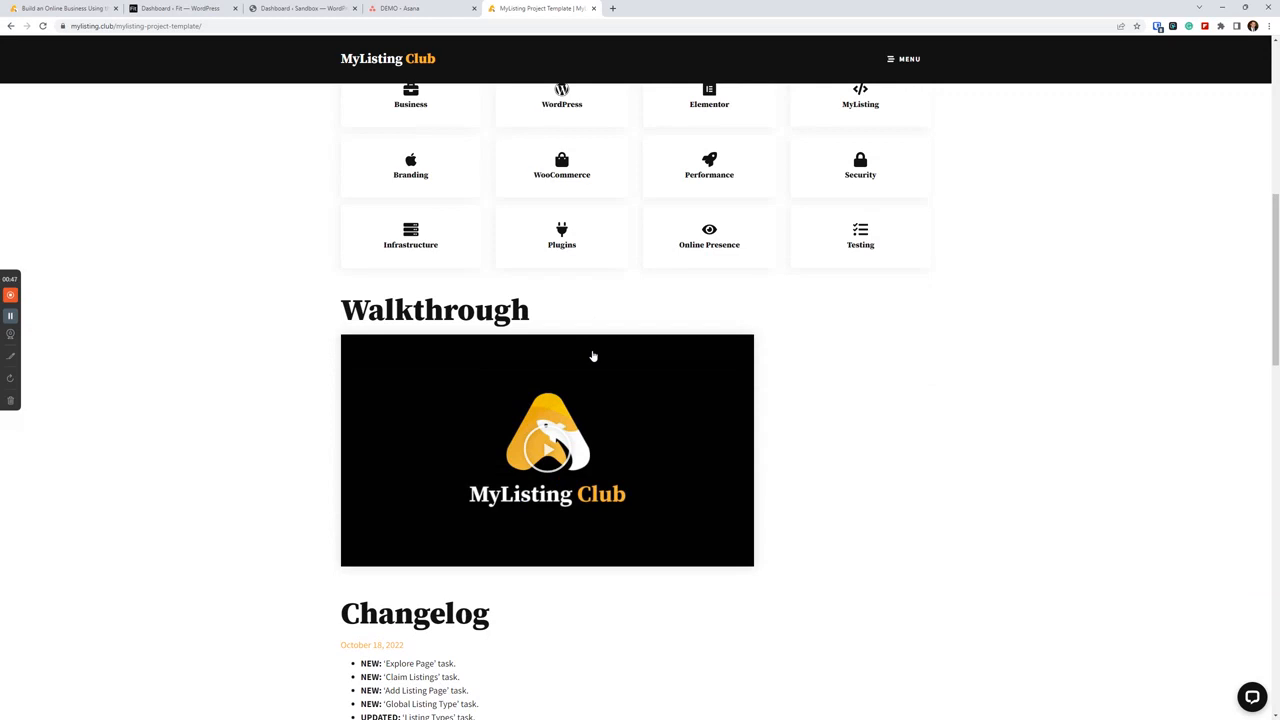
scroll(591, 458, "down", 1)
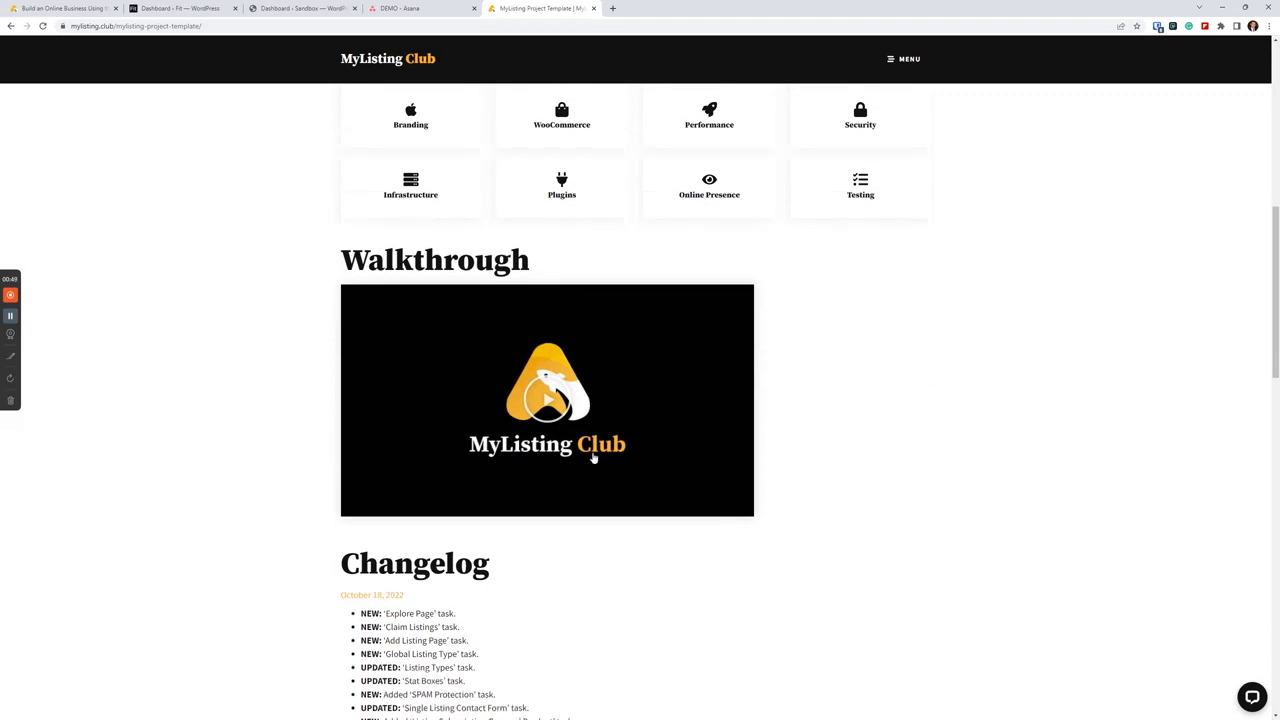
scroll(593, 458, "down", 3)
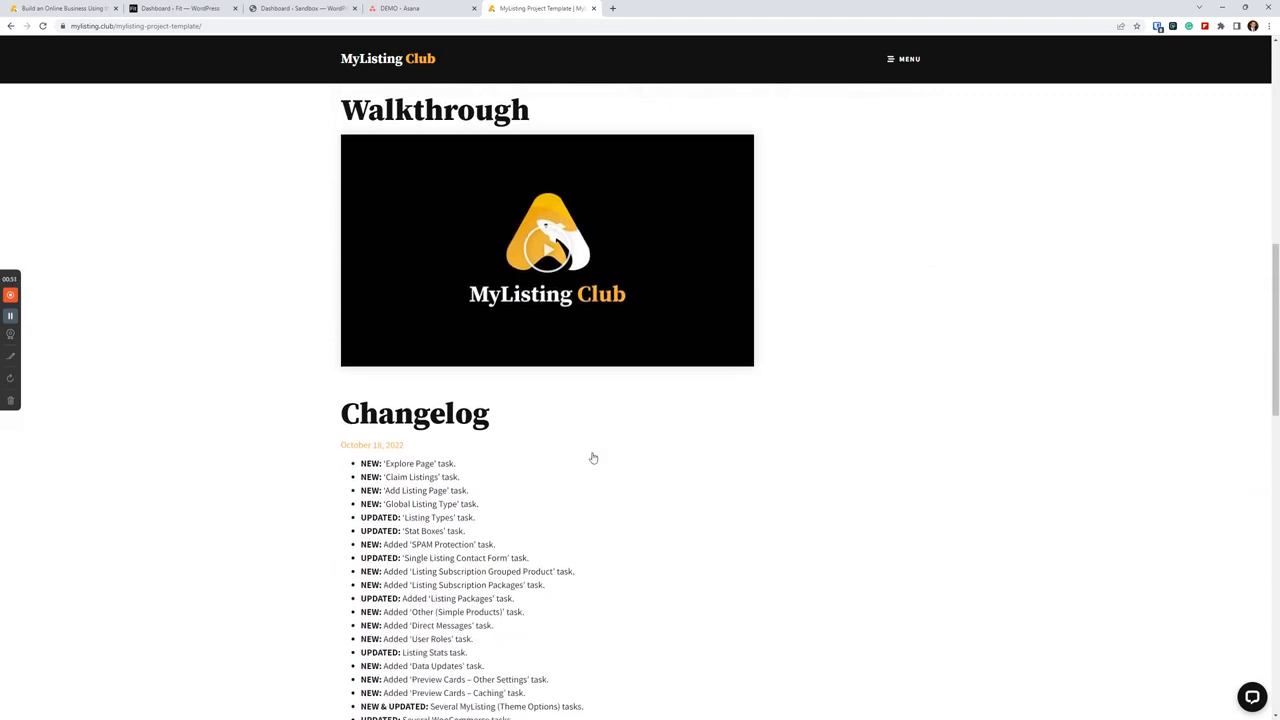
scroll(825, 449, "down", 1)
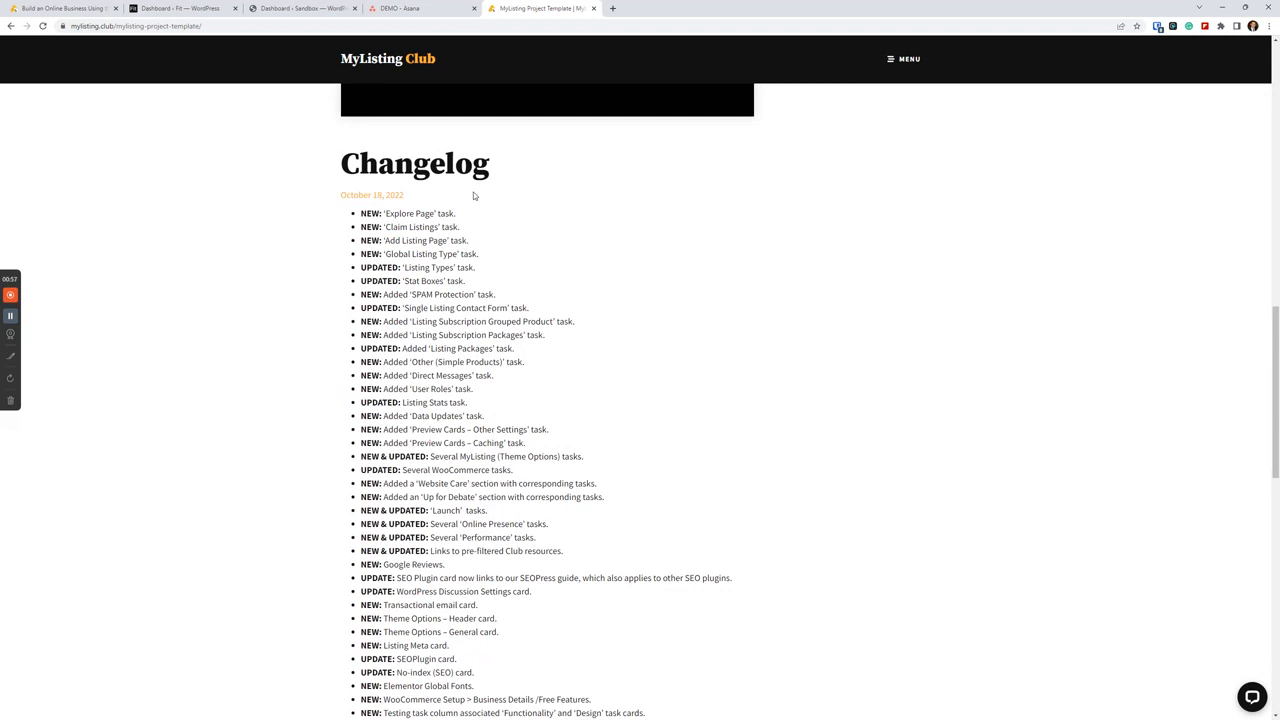
scroll(580, 475, "up", 1)
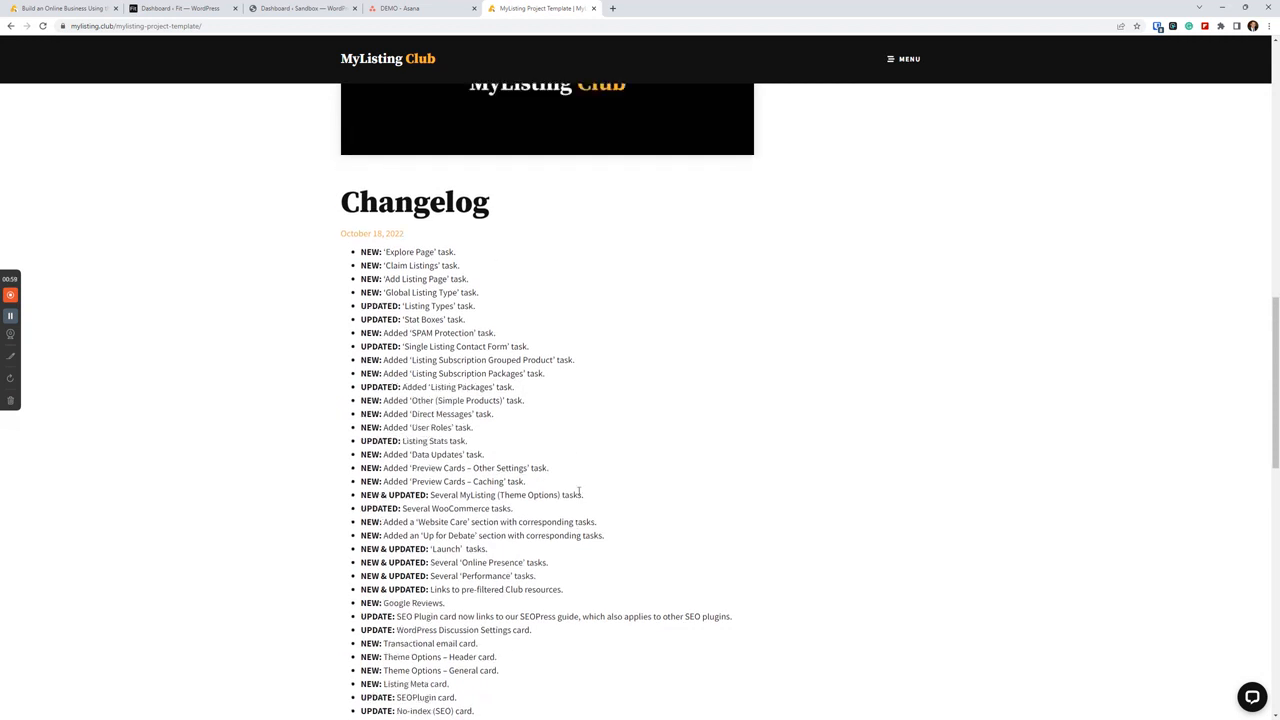
scroll(582, 502, "up", 10)
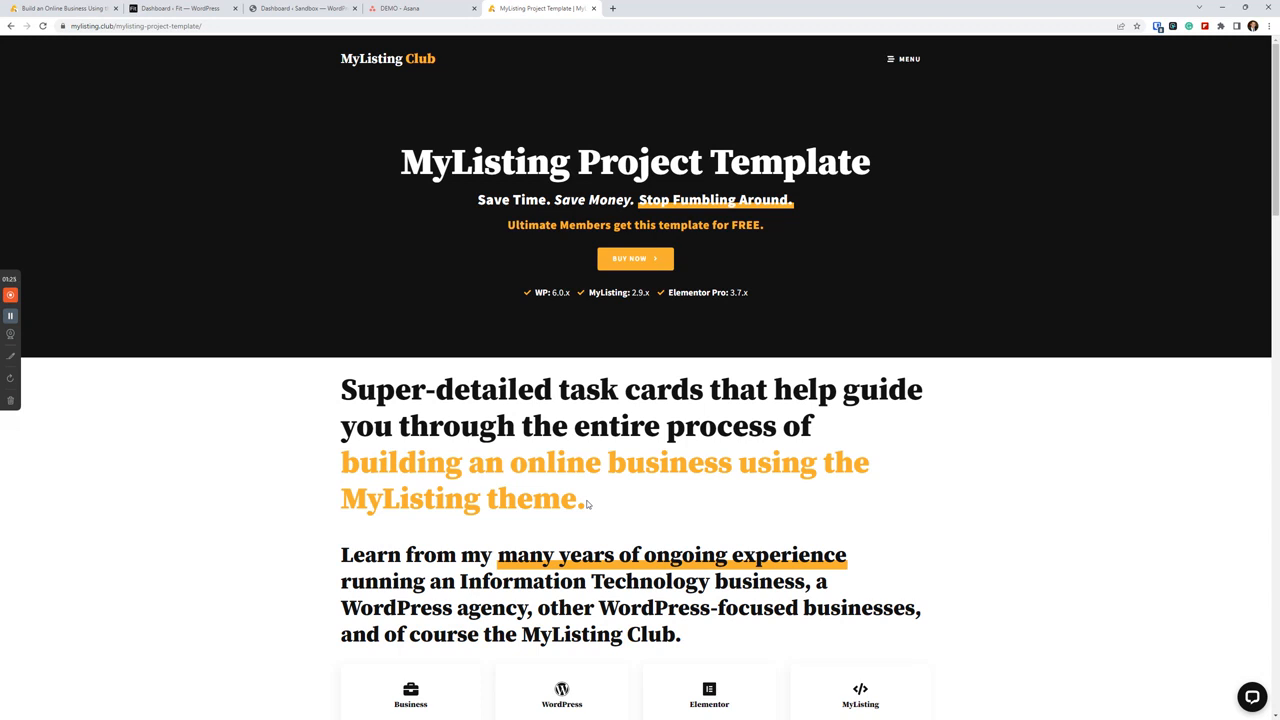
scroll(419, 347, "down", 1)
scroll(419, 347, "up", 1)
left_click(593, 8)
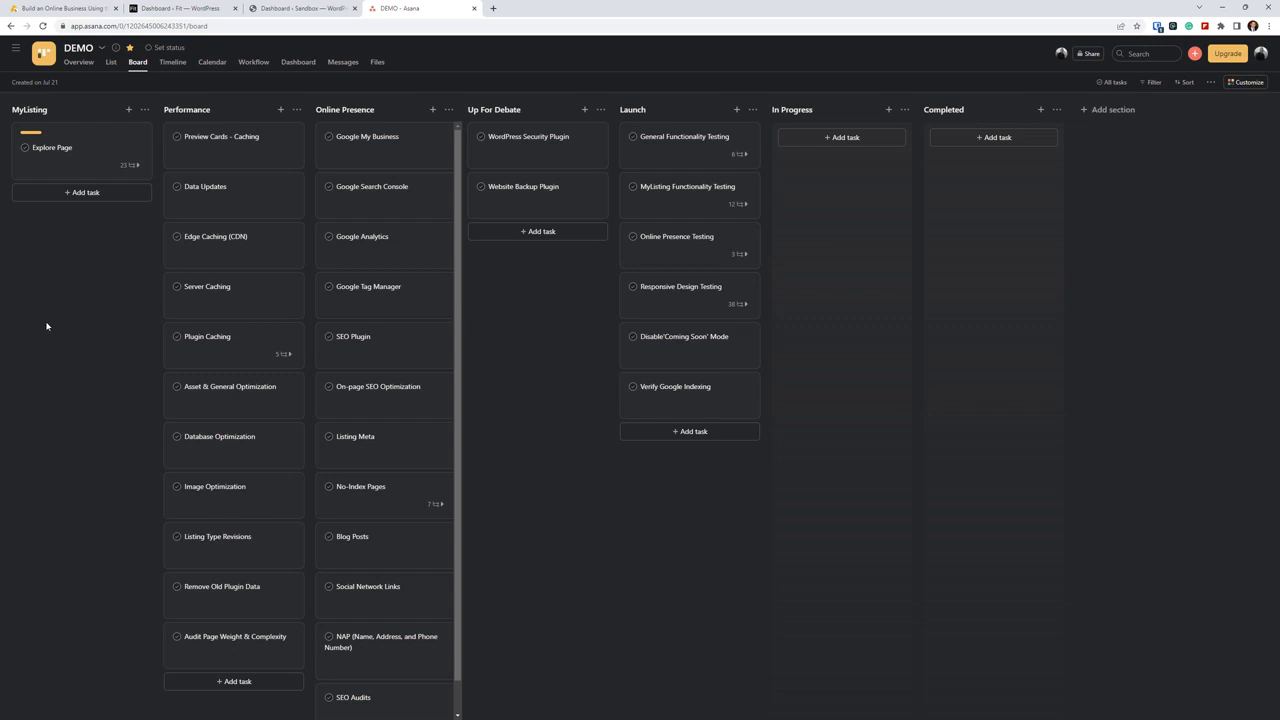
Open the Explore Page task in the DEMO board's MyListing section, read through its description, and remove the Asana tab from the browser window
left_click(85, 158)
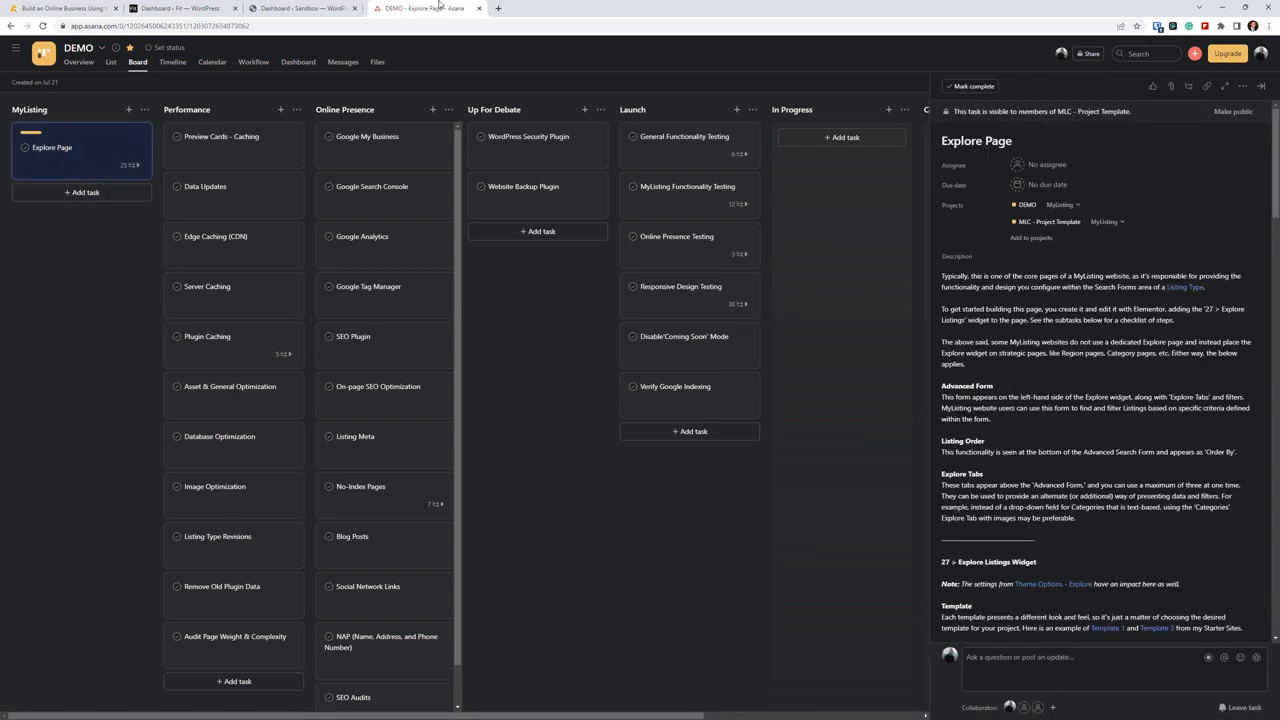
scroll(988, 351, "down", 5)
scroll(988, 352, "down", 2)
scroll(988, 352, "up", 4)
scroll(988, 352, "down", 6)
scroll(985, 330, "down", 15)
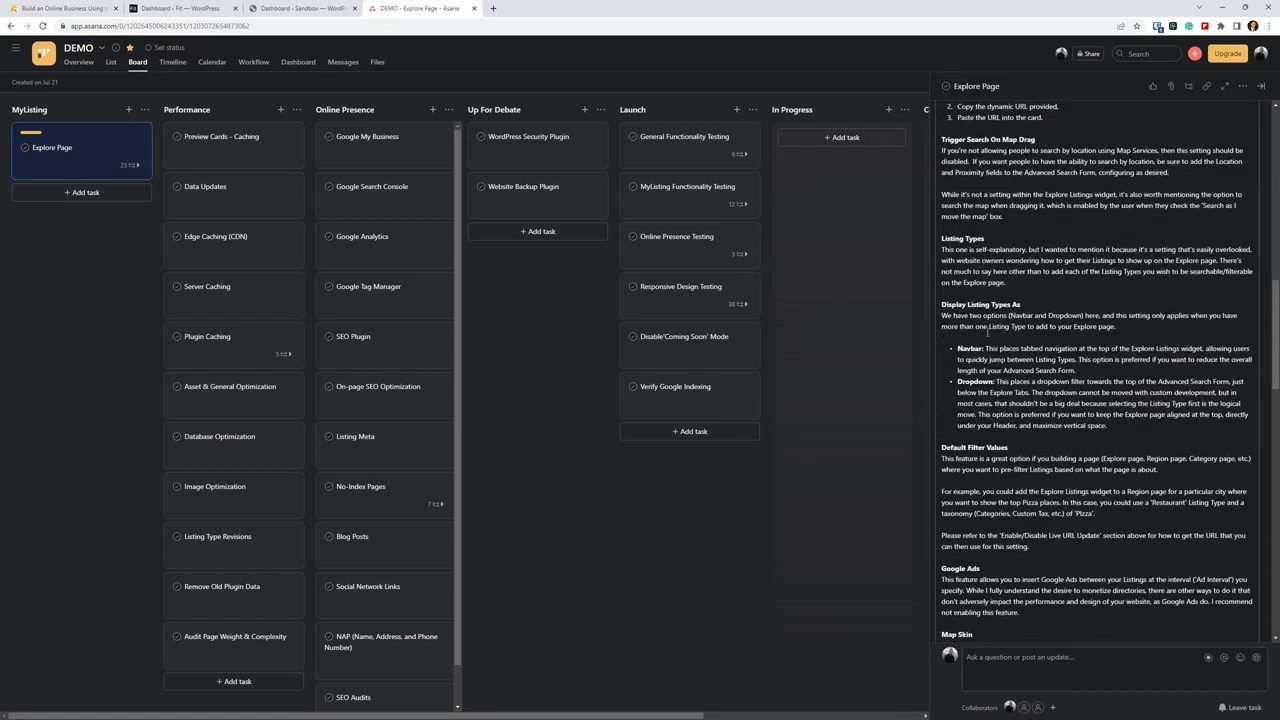
scroll(988, 336, "down", 5)
scroll(988, 336, "up", 2)
scroll(985, 450, "down", 4)
left_click(987, 535)
scroll(1047, 388, "up", 10)
scroll(1046, 387, "up", 14)
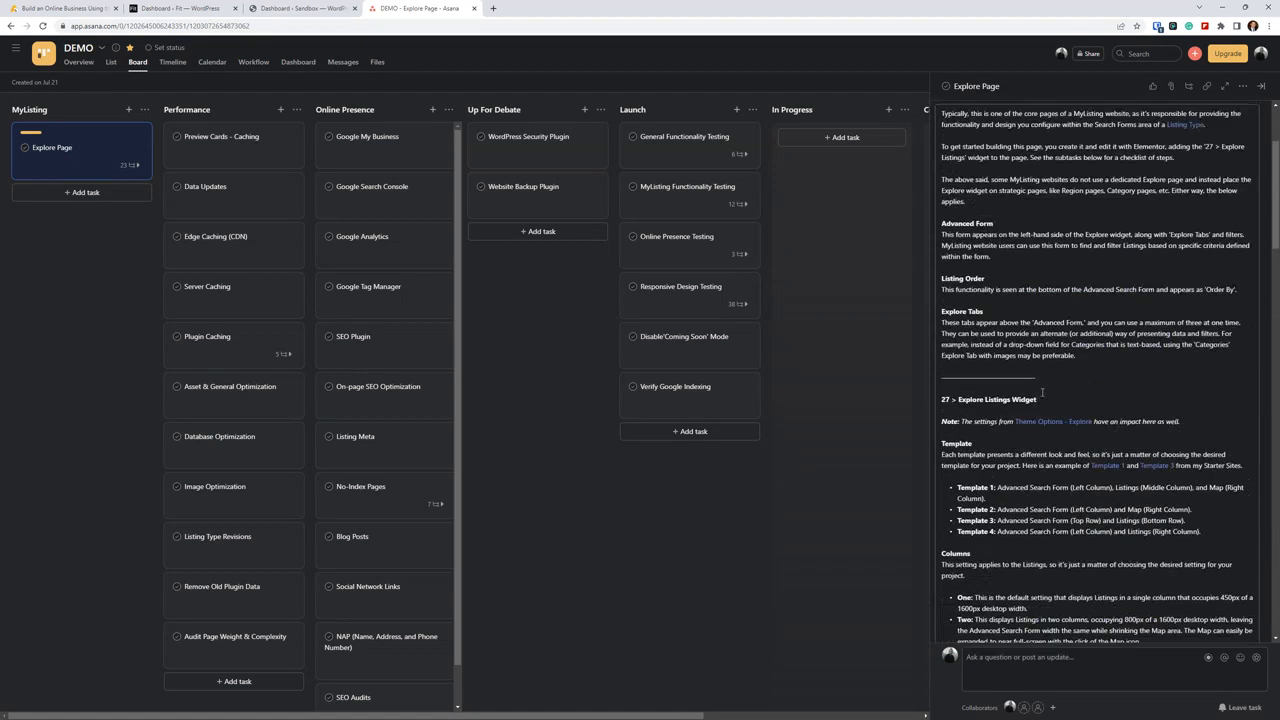
left_click_drag(461, 7, 637, 181)
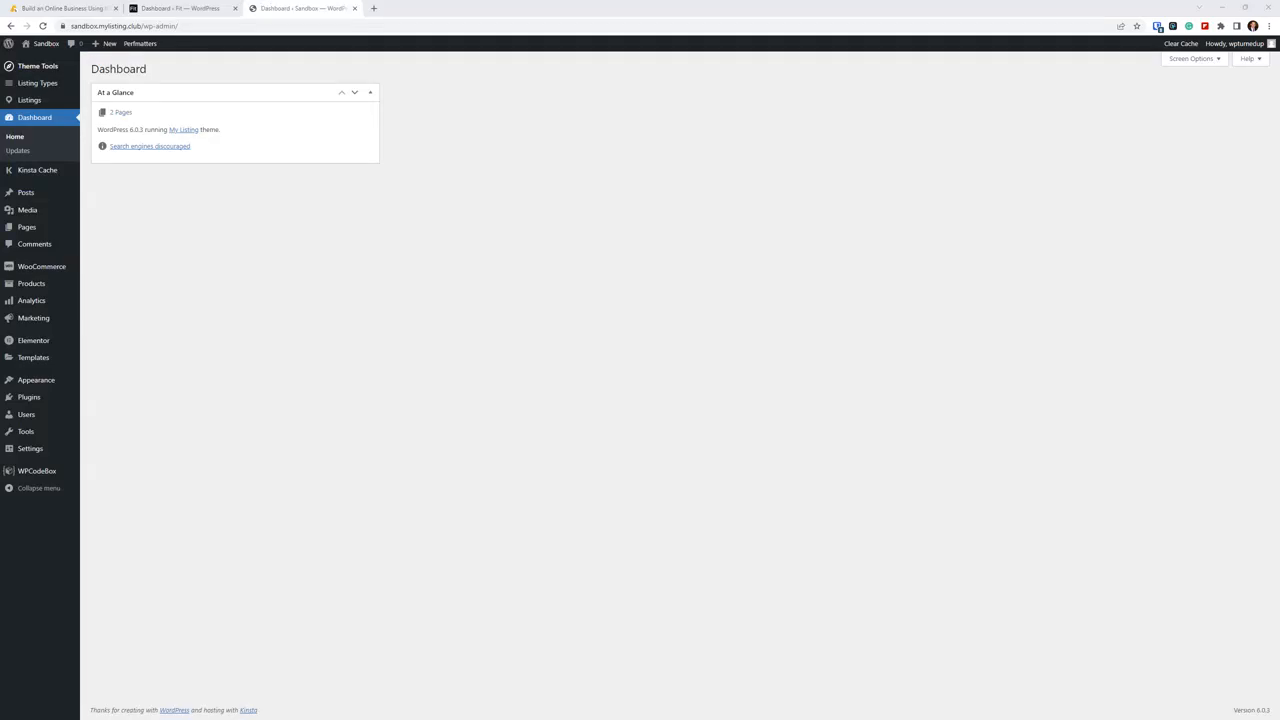
Place the guide on building an online business with the MyListing theme last among the open tabs and skim its sections through WooCommerce
left_click_drag(45, 9, 390, 9)
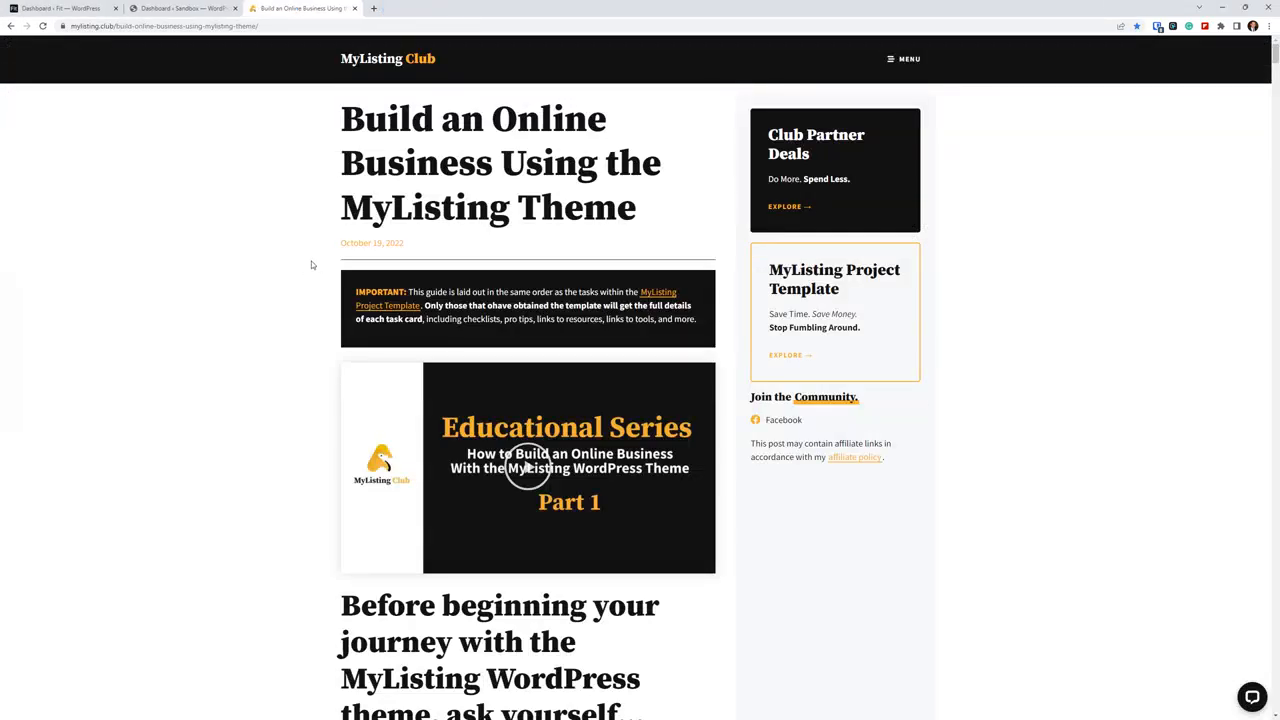
scroll(290, 280, "down", 1)
scroll(272, 305, "up", 1)
scroll(283, 431, "down", 15)
scroll(282, 438, "down", 20)
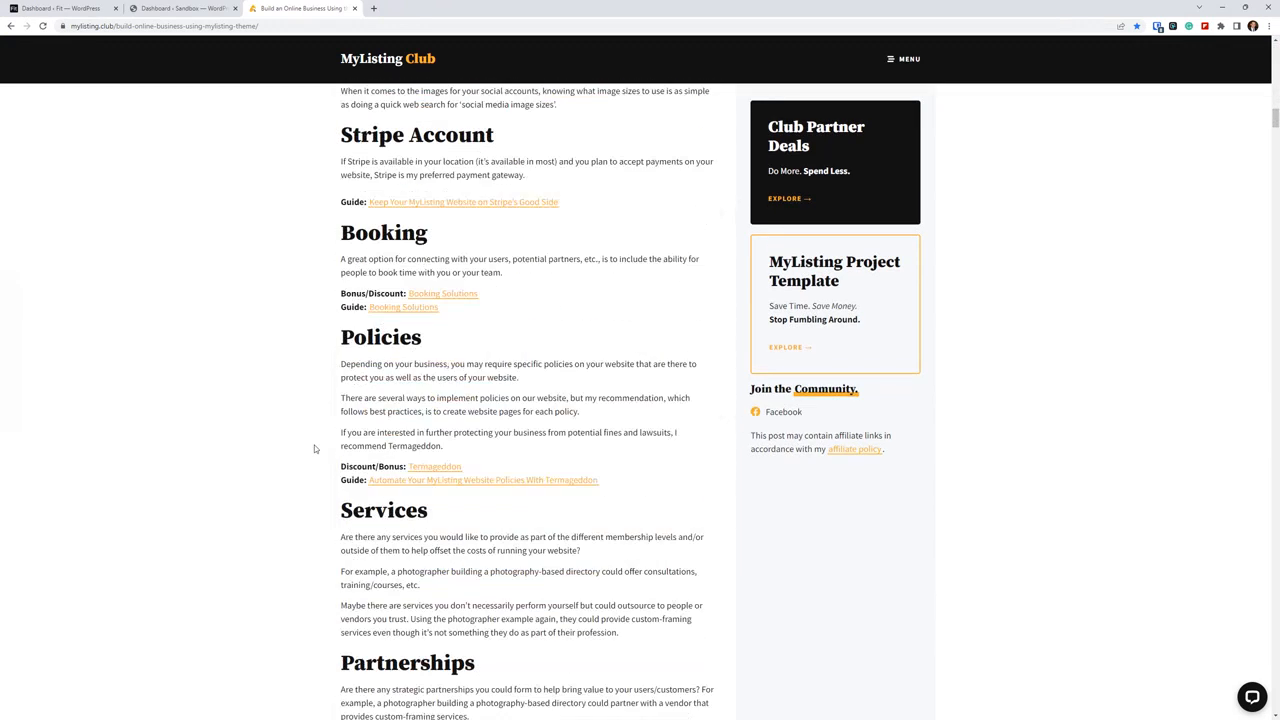
scroll(537, 411, "down", 8)
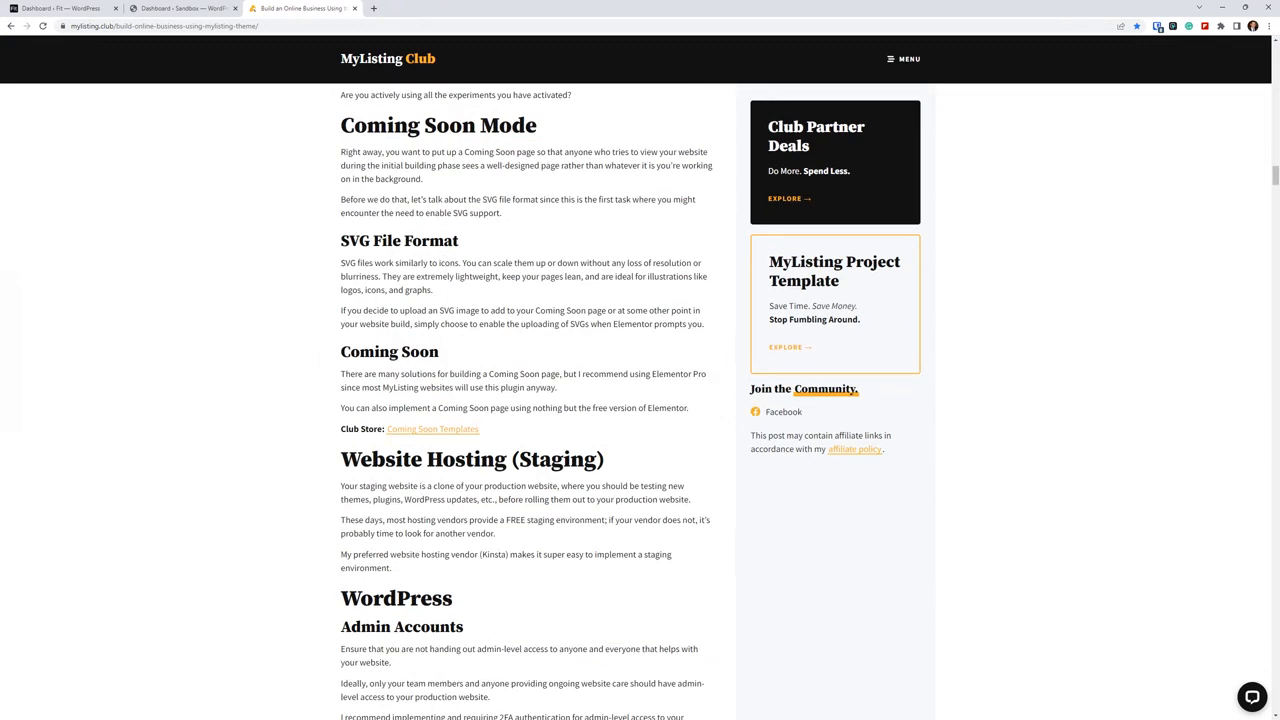
left_click_drag(1273, 183, 1262, 232)
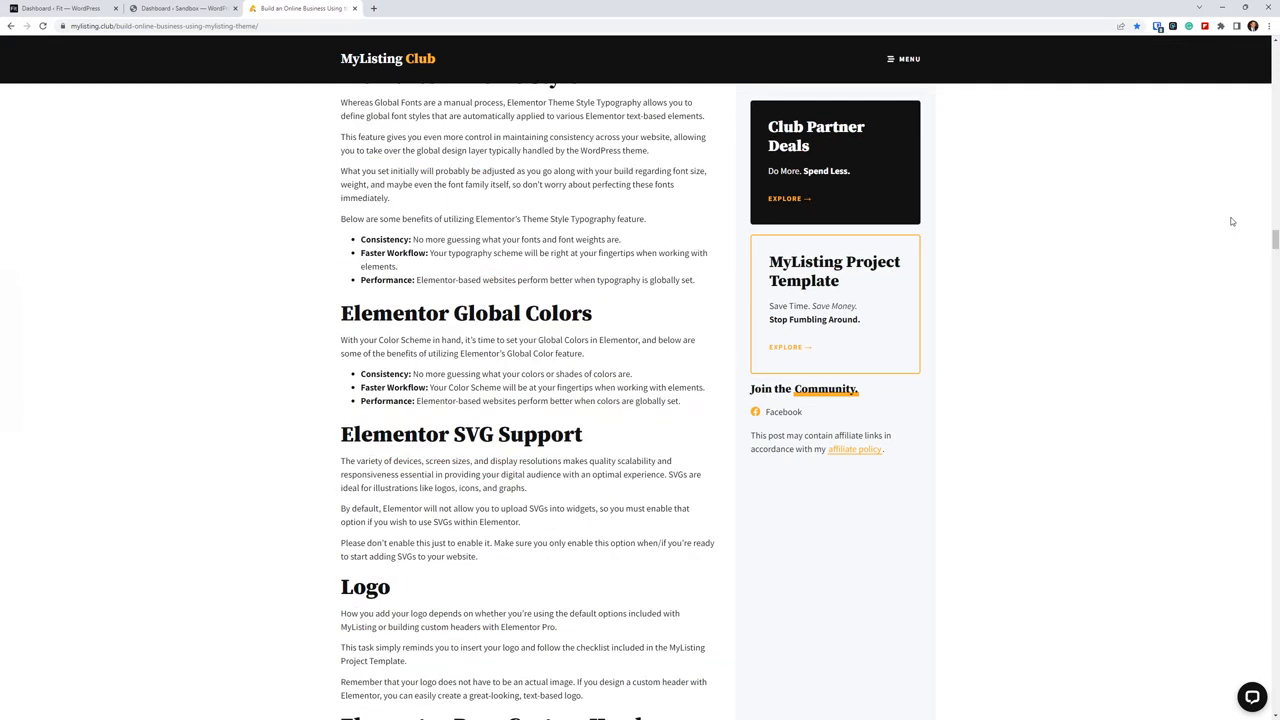
scroll(530, 500, "down", 3)
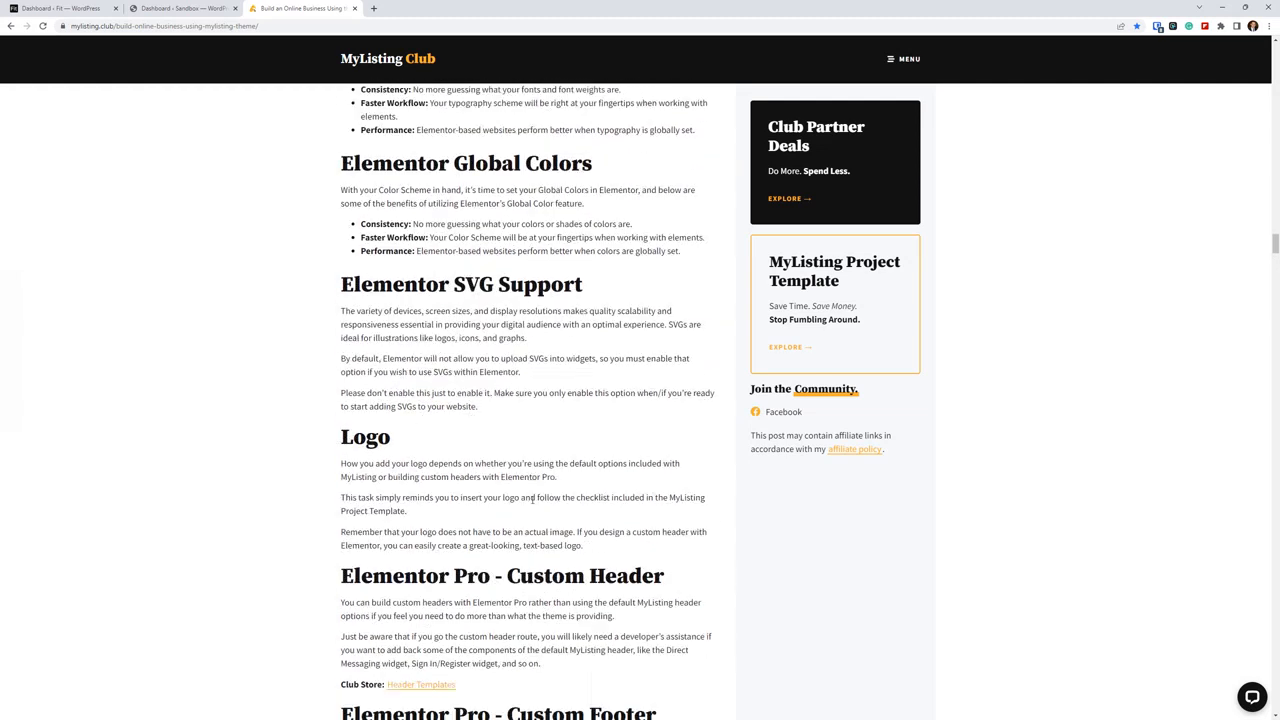
scroll(541, 497, "down", 7)
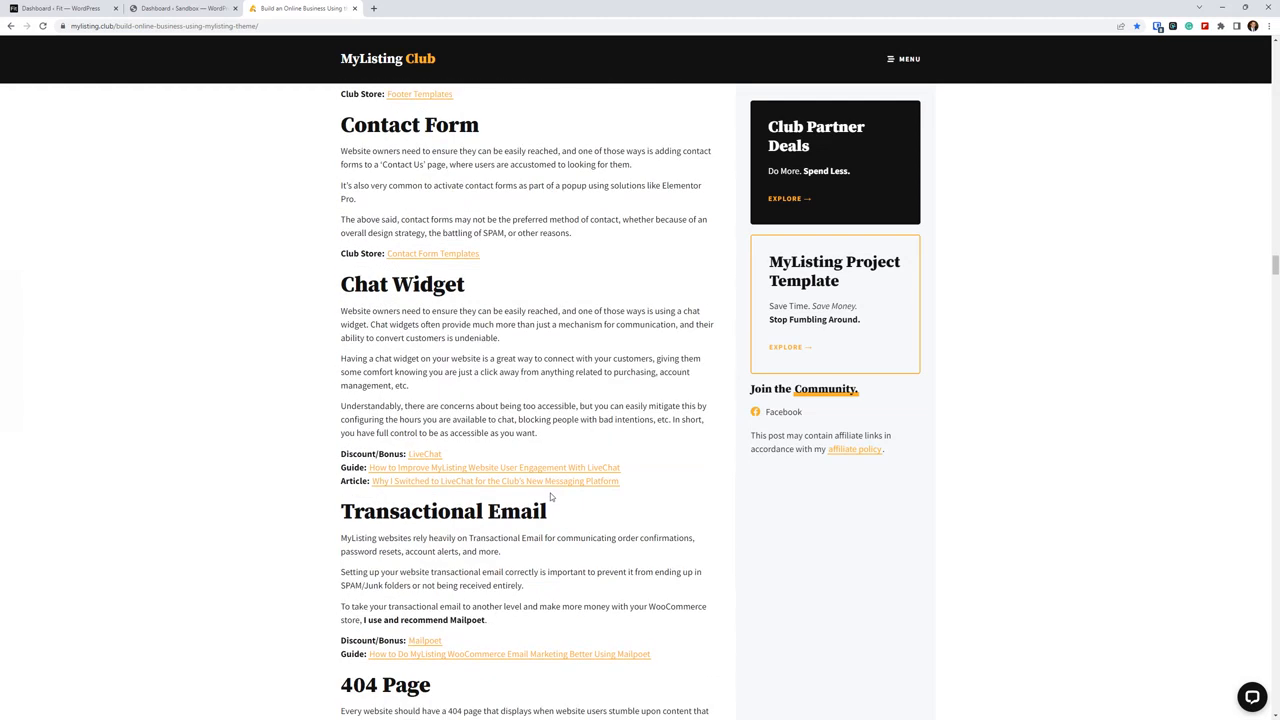
scroll(548, 475, "down", 3)
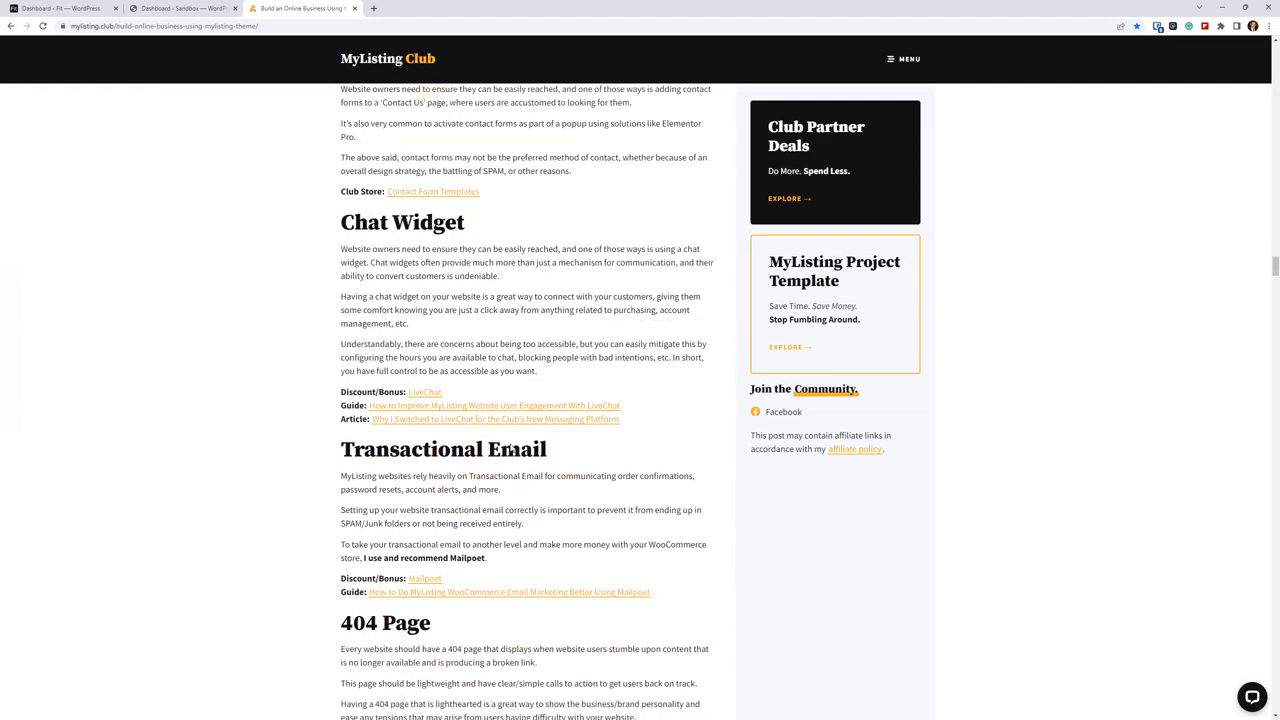
scroll(612, 478, "down", 2)
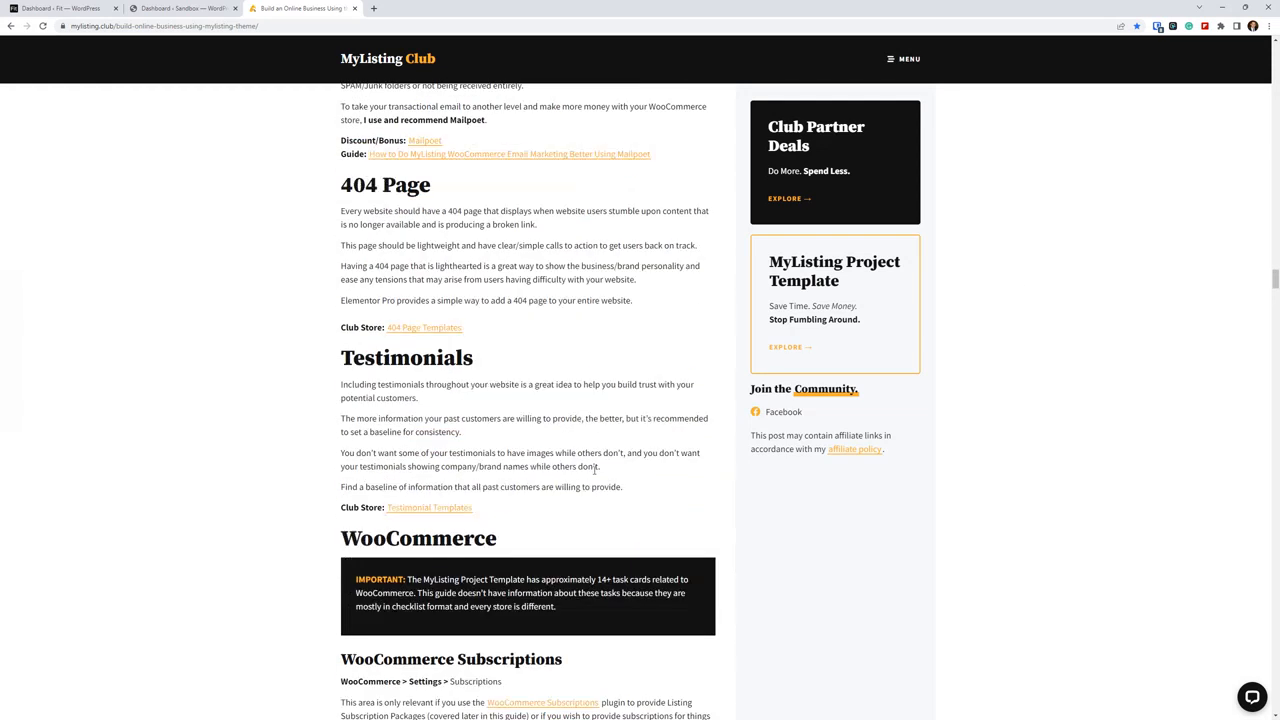
scroll(532, 469, "down", 1)
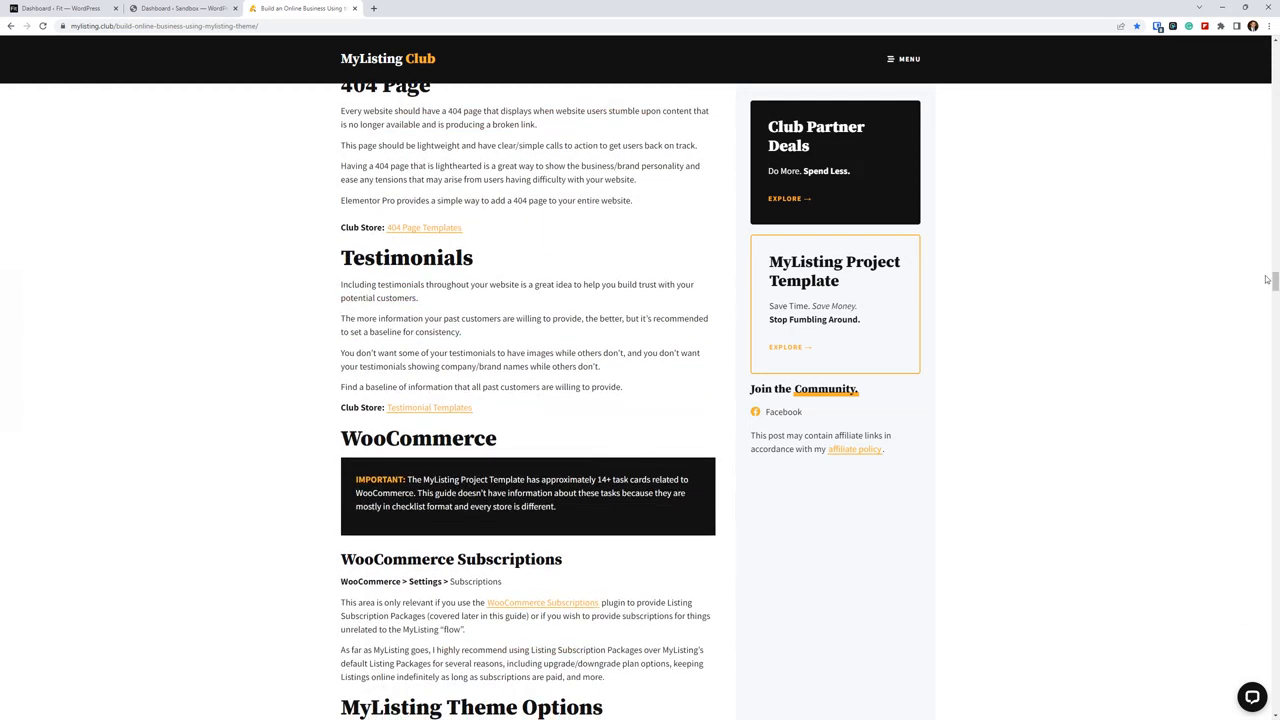
scroll(450, 291, "up", 3)
scroll(450, 291, "down", 3)
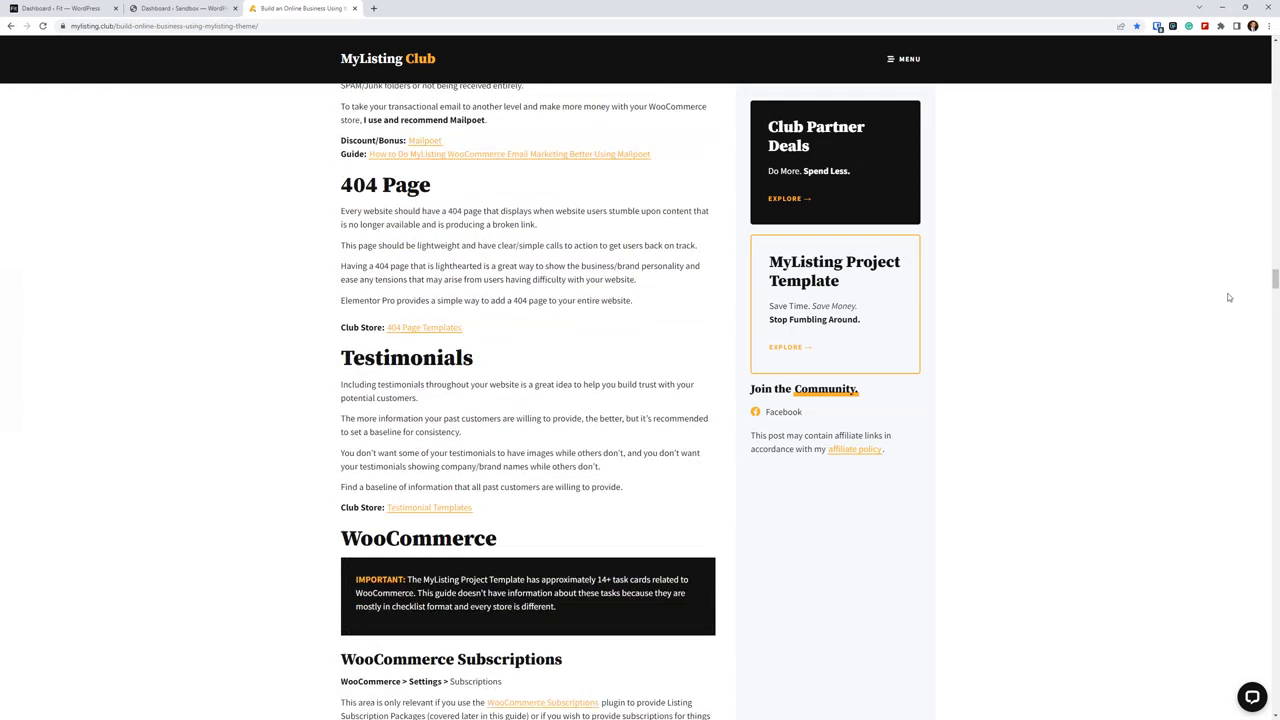
Examine the Explore Page section of the guide and the nearby Claim Listings section, and close the guide
left_click_drag(1274, 285, 1275, 644)
scroll(510, 452, "down", 1)
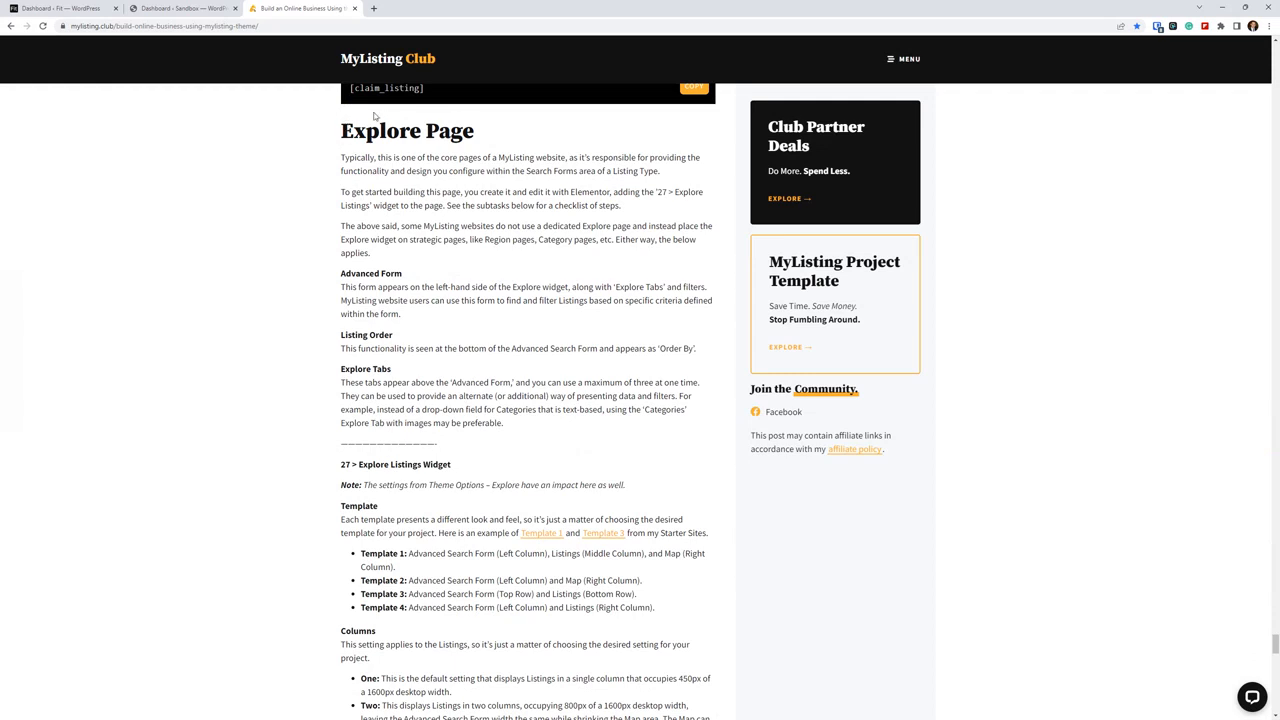
scroll(340, 180, "down", 2)
scroll(349, 197, "down", 7)
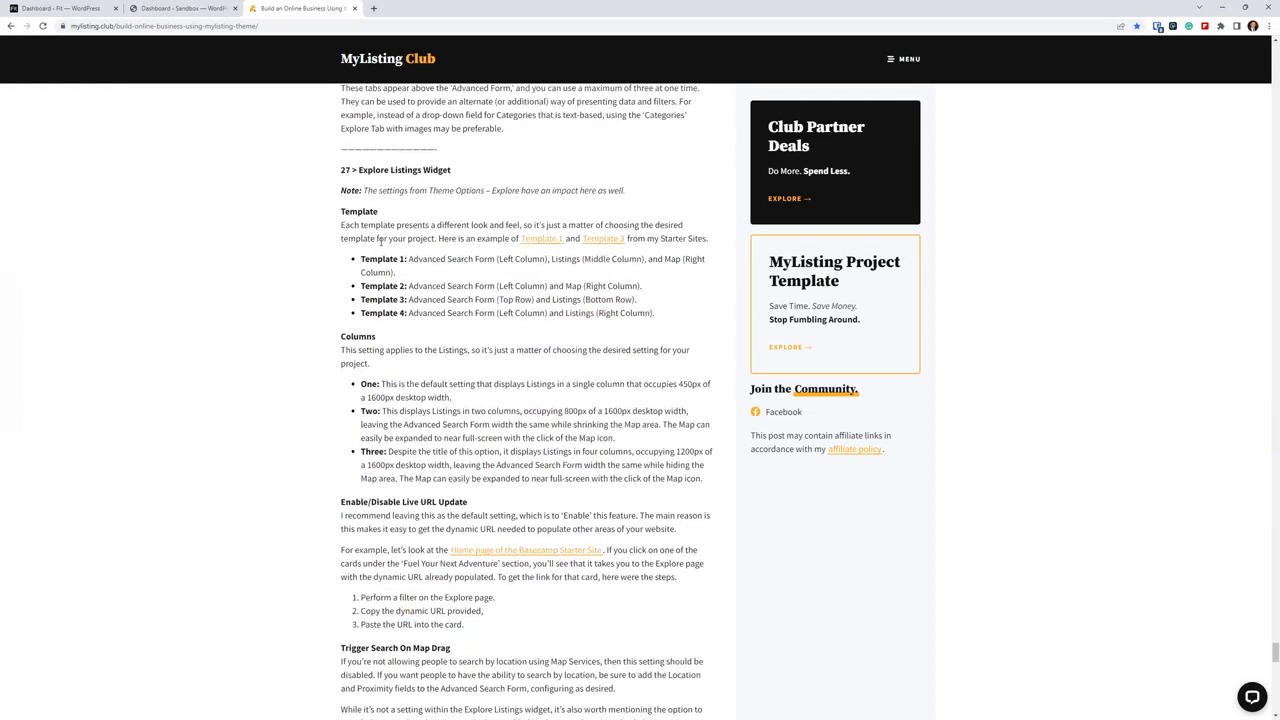
scroll(388, 245, "down", 9)
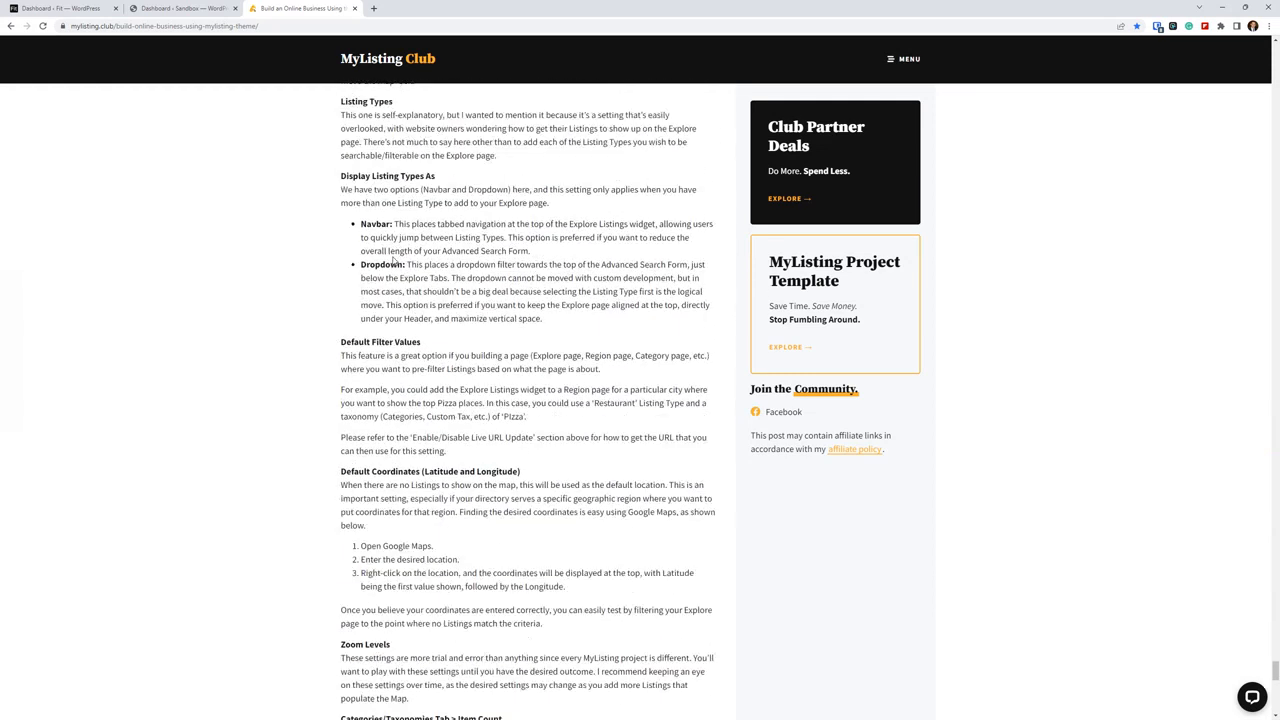
scroll(483, 447, "up", 20)
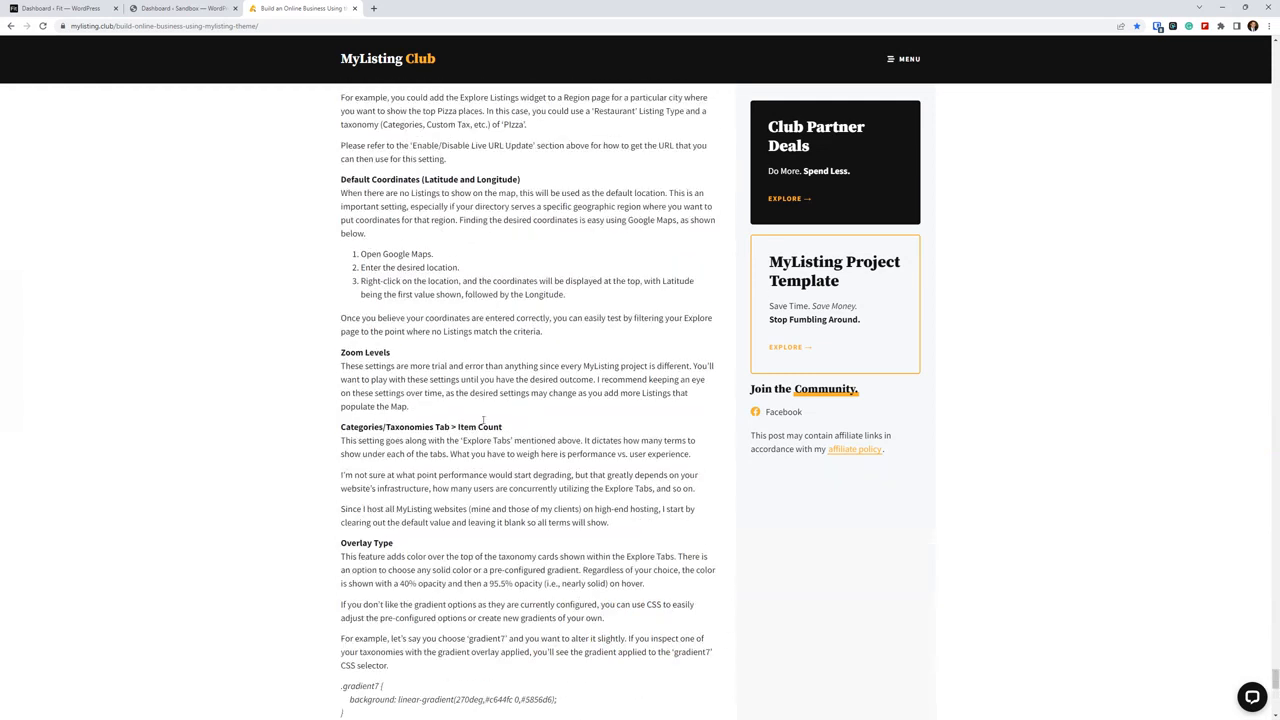
scroll(400, 376, "up", 5)
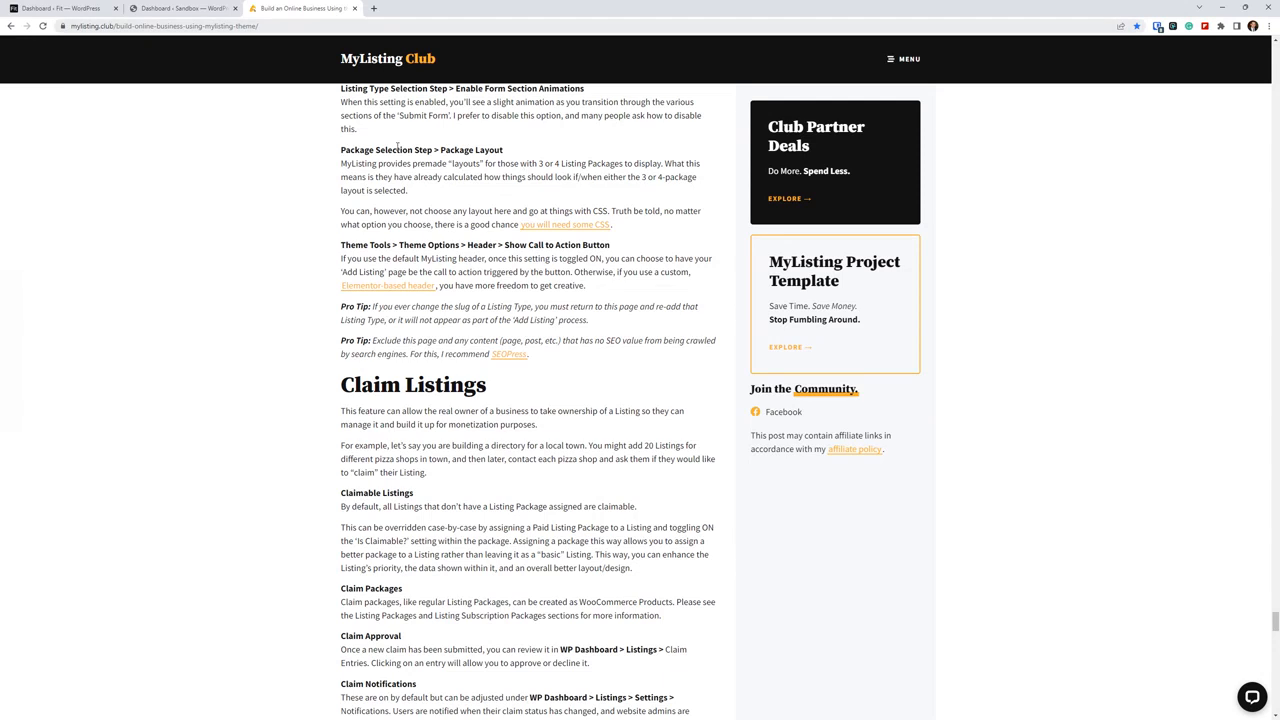
left_click(354, 8)
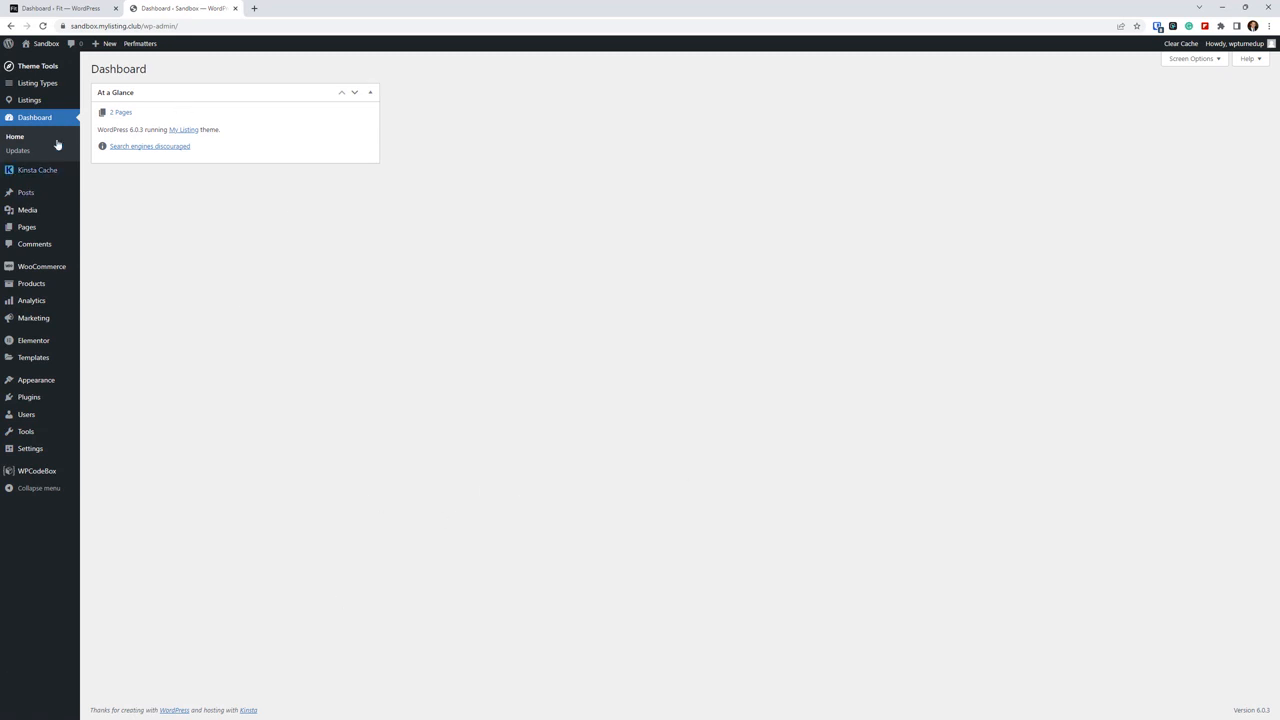
Add a new listing type titled "Listing Type 1" in the sandbox site, view its Search Forms settings, and publish it
mouse_move(53, 87)
left_click(101, 100)
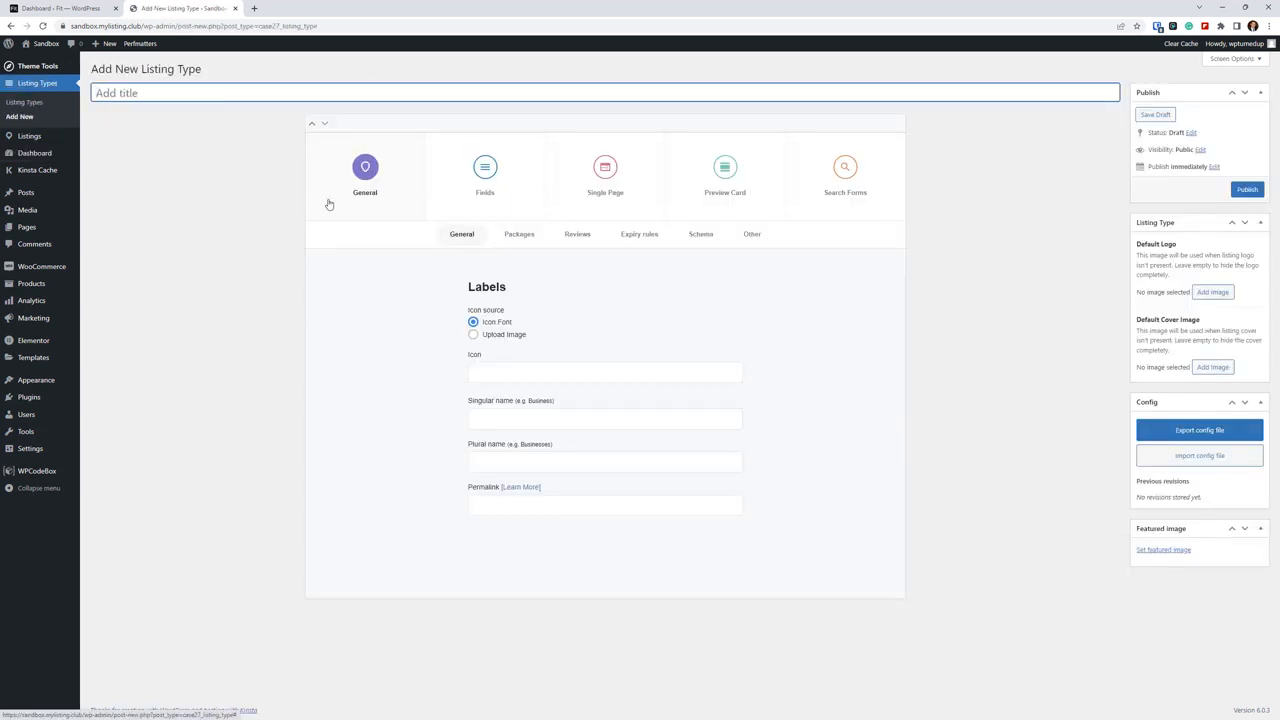
type("Listing Type 1")
left_click(845, 194)
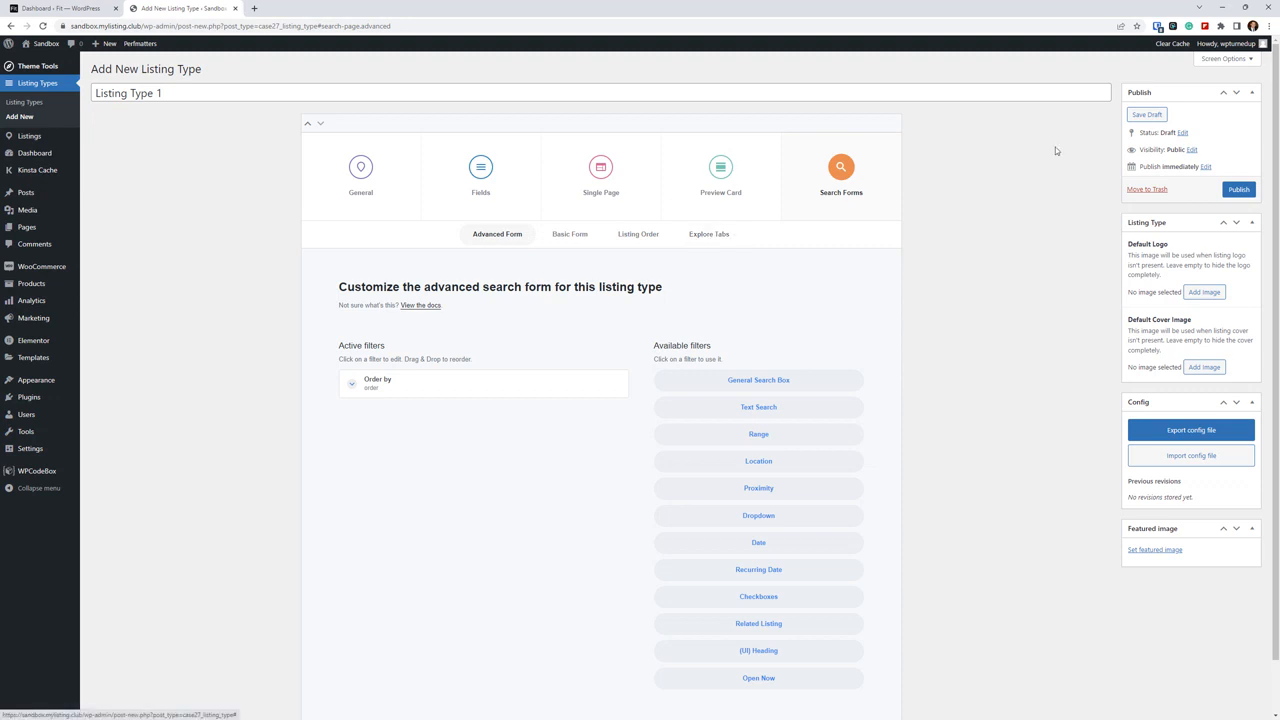
left_click(1240, 190)
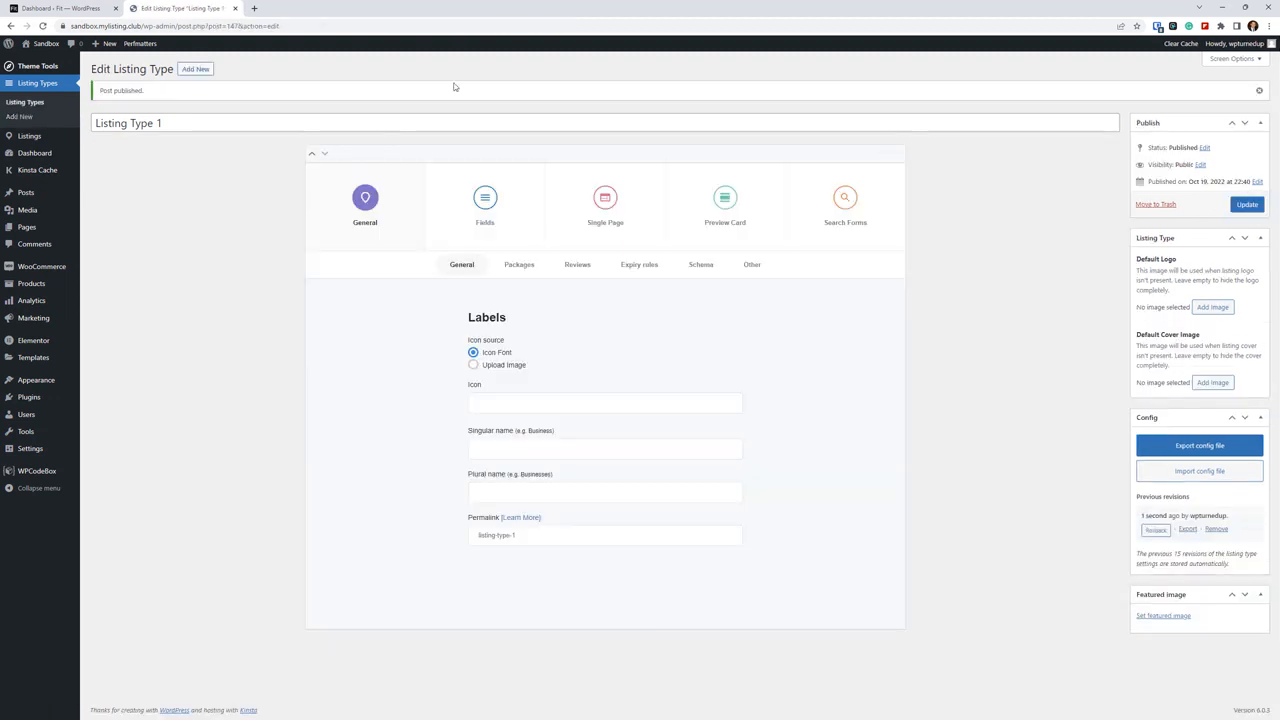
Create another listing type in a separate browser tab, title it "Listing Type 2" based on the first one's copied title, and publish it
right_click(197, 75)
left_click(223, 79)
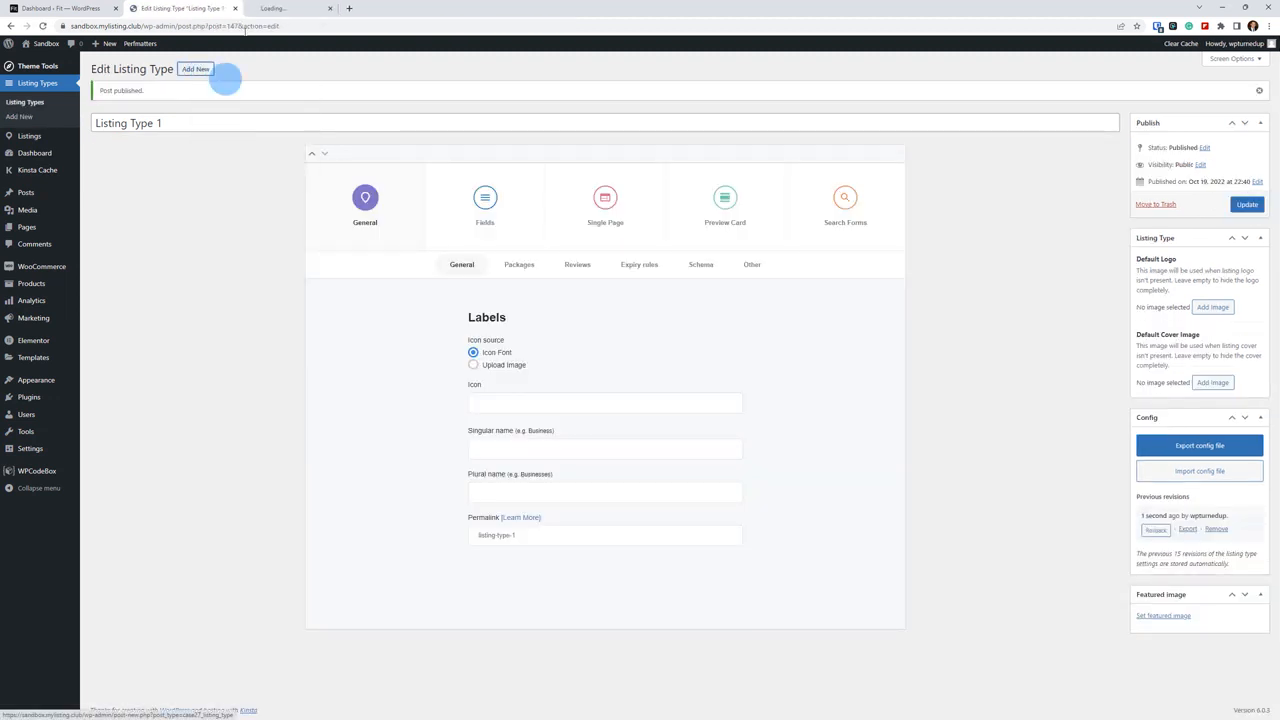
left_click(247, 122)
triple_click(247, 122)
right_click(249, 124)
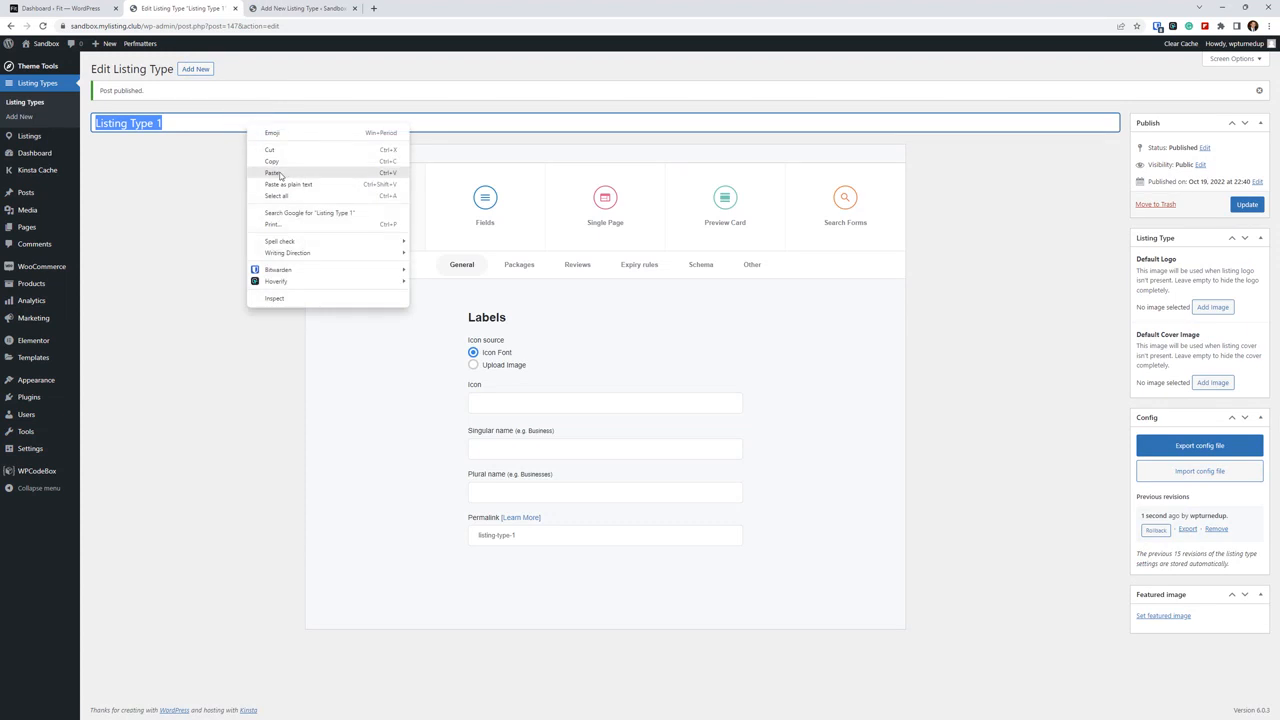
left_click(285, 168)
left_click(286, 9)
left_click(290, 92)
key("ctrl+v")
key("BackSpace")
type("2")
left_click(1247, 189)
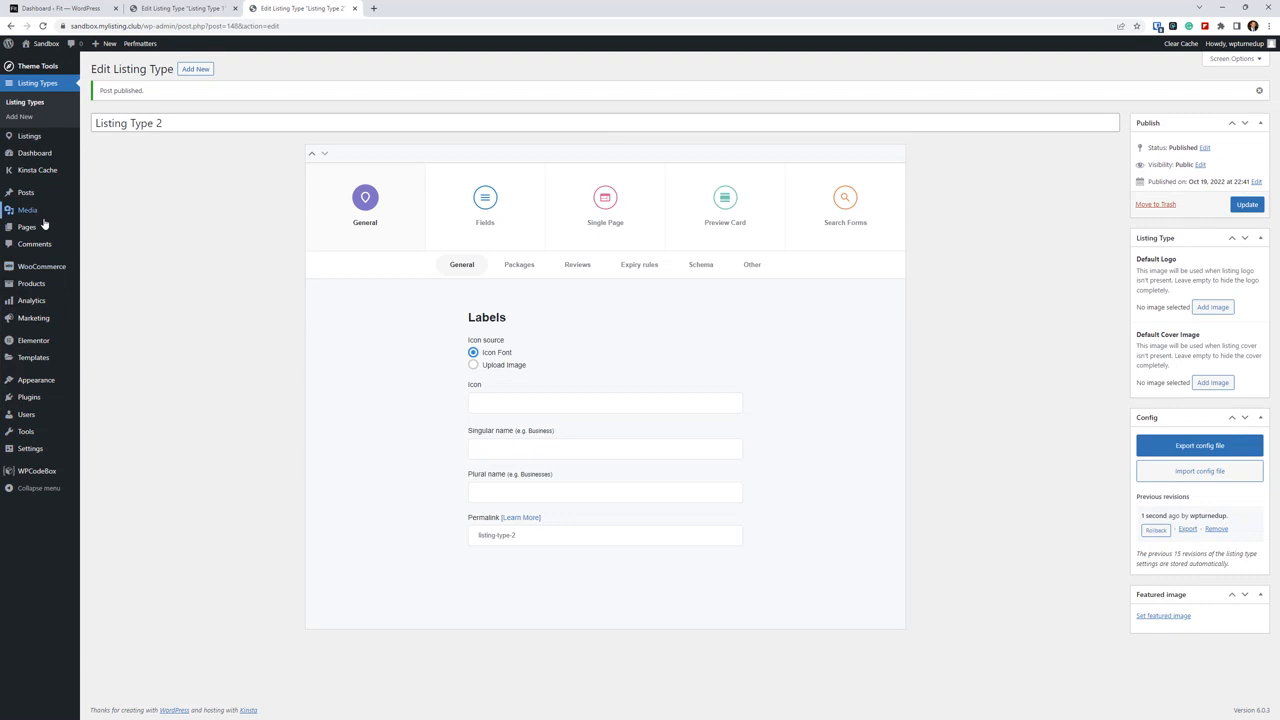
Create a new page titled "Explore" in a separate browser tab and open it for editing with Elementor
mouse_move(30, 227)
right_click(97, 244)
left_click(150, 252)
left_click(443, 9)
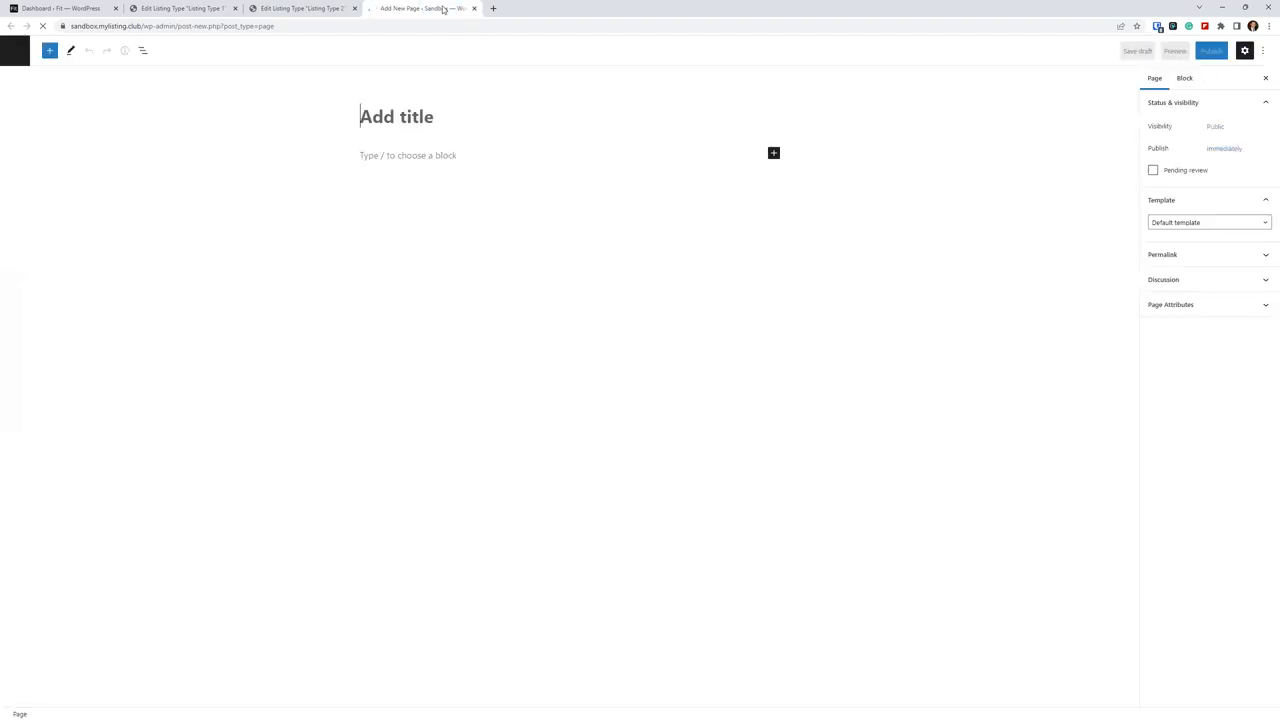
type("Explore")
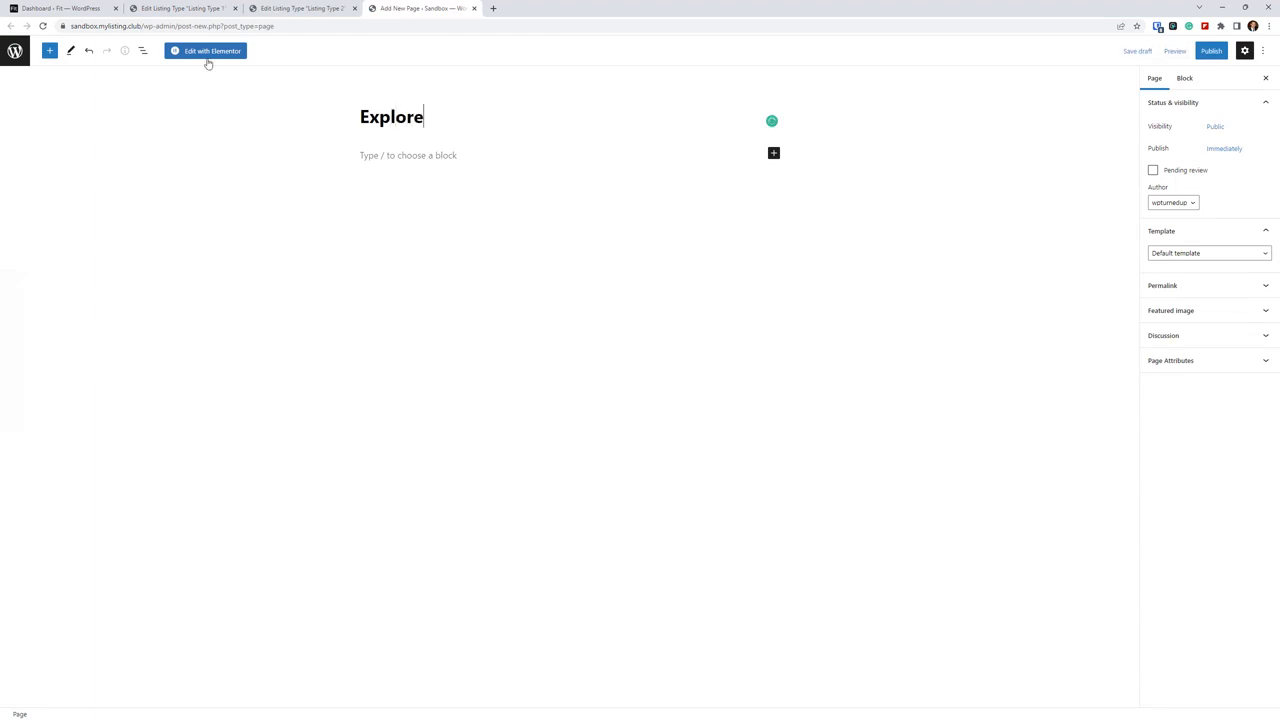
left_click(211, 51)
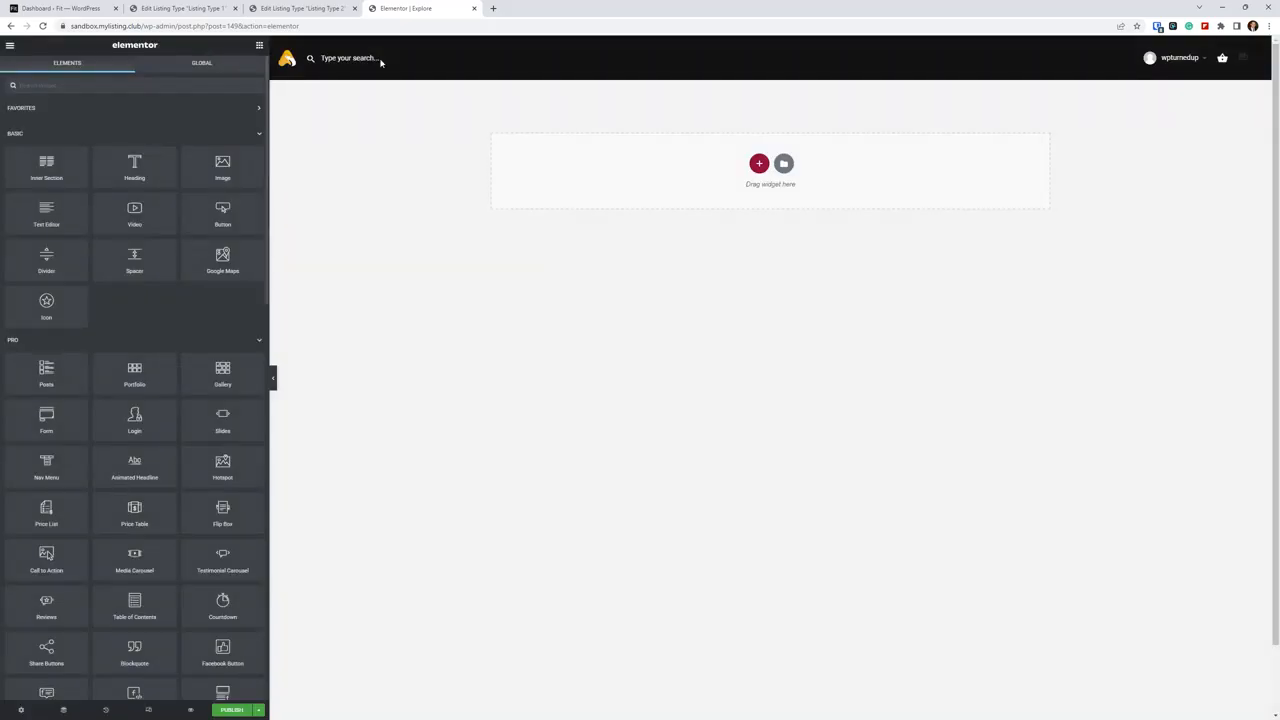
Add a one-column section to the Explore page, set its content width to Full Width, and change its columns gap
left_click(760, 164)
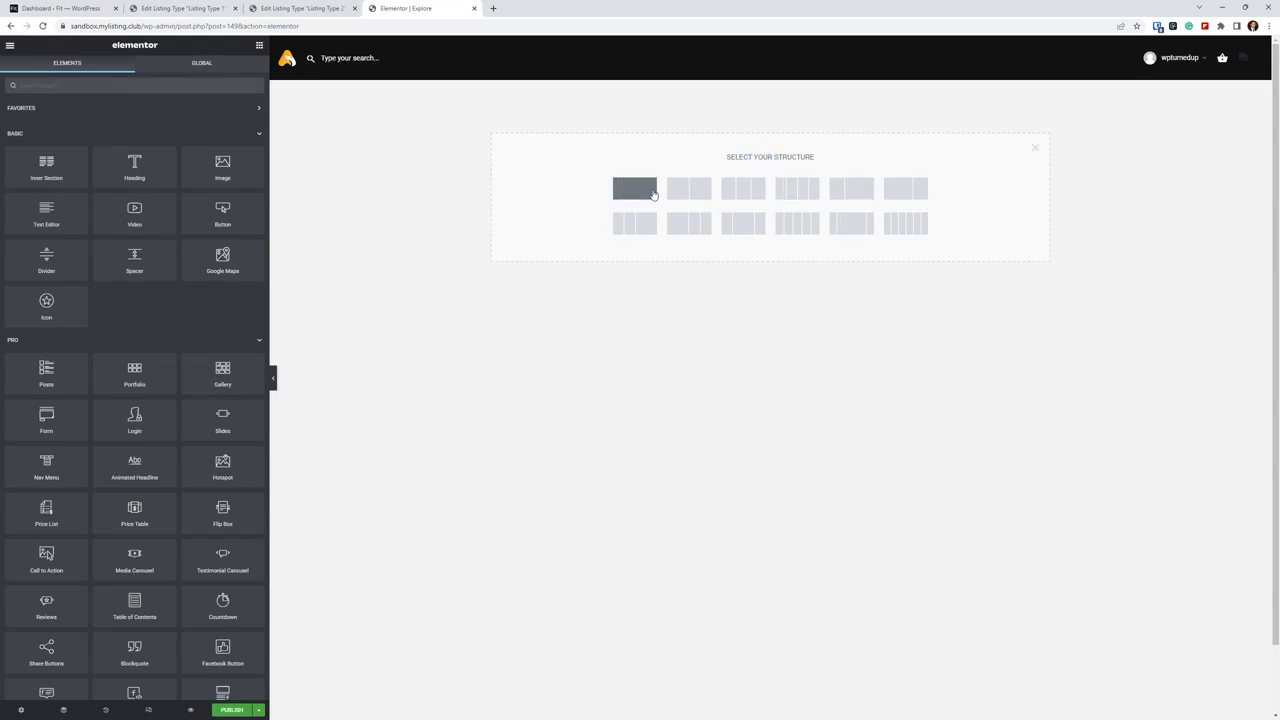
left_click(637, 194)
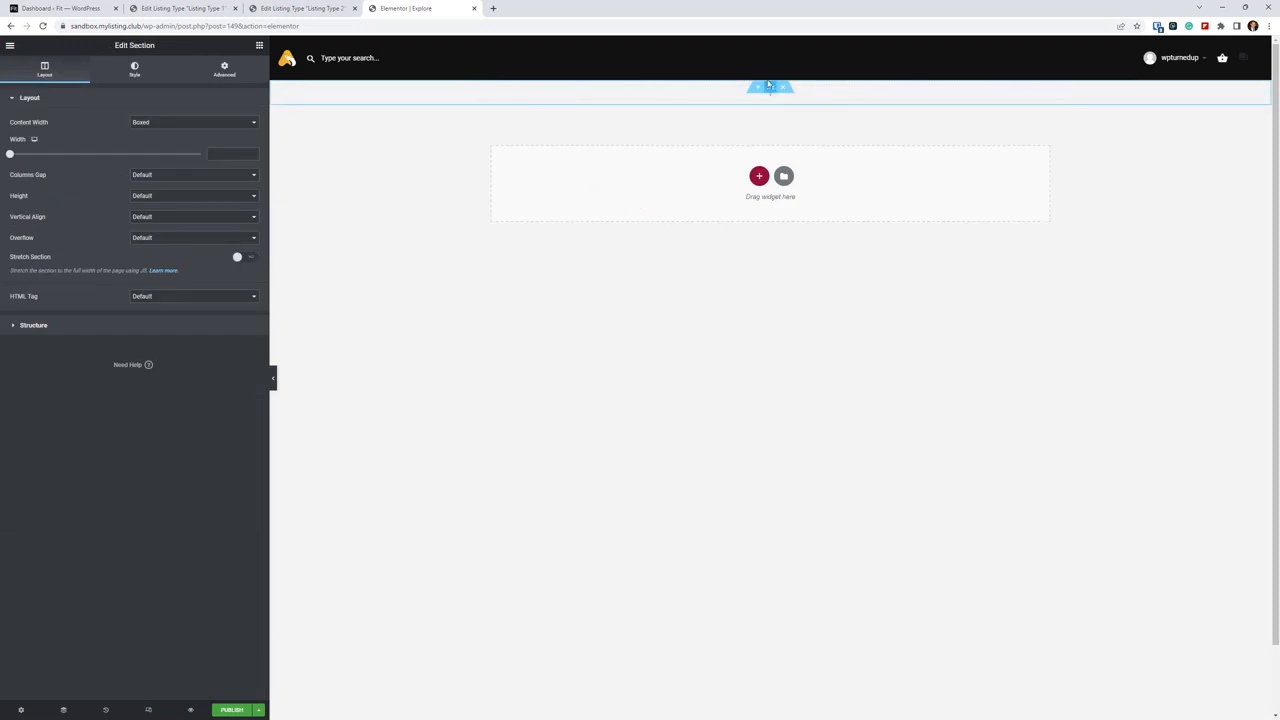
left_click(168, 127)
left_click(168, 141)
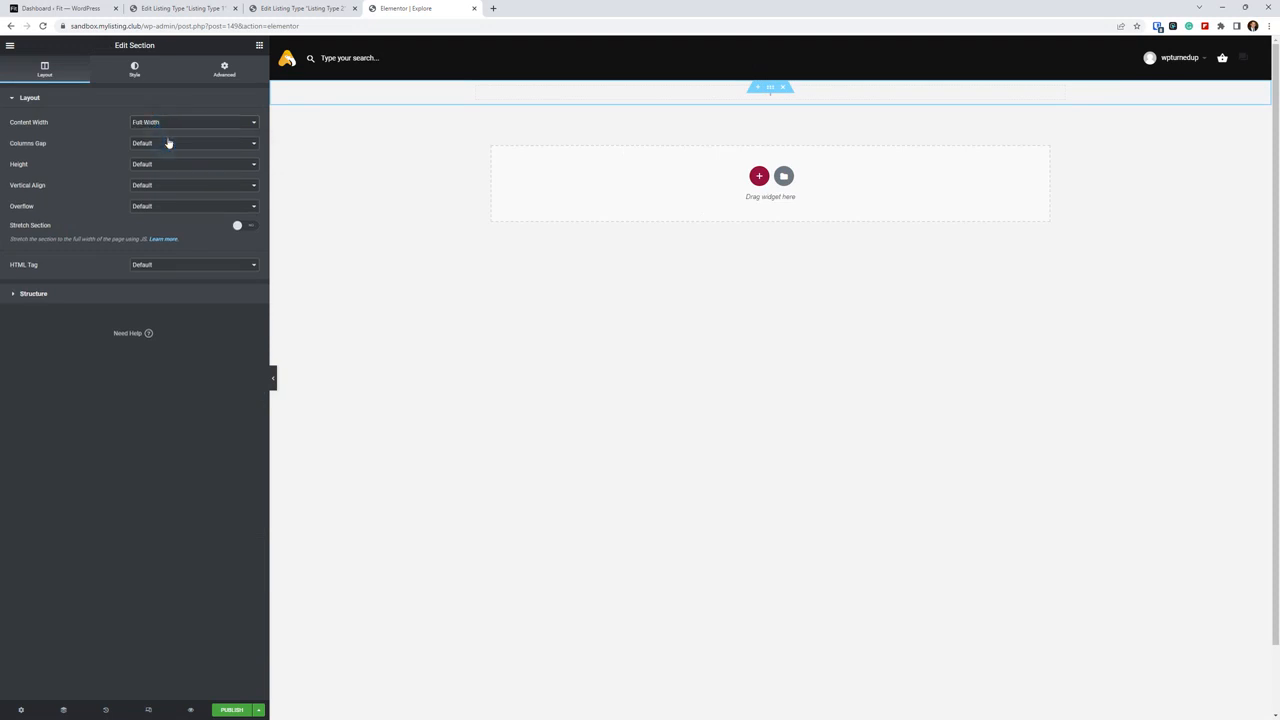
left_click(155, 150)
left_click(157, 162)
Find the 27 > Explore Listings widget by searching "explo" and place it in the full-width section
left_click(259, 48)
type("explo")
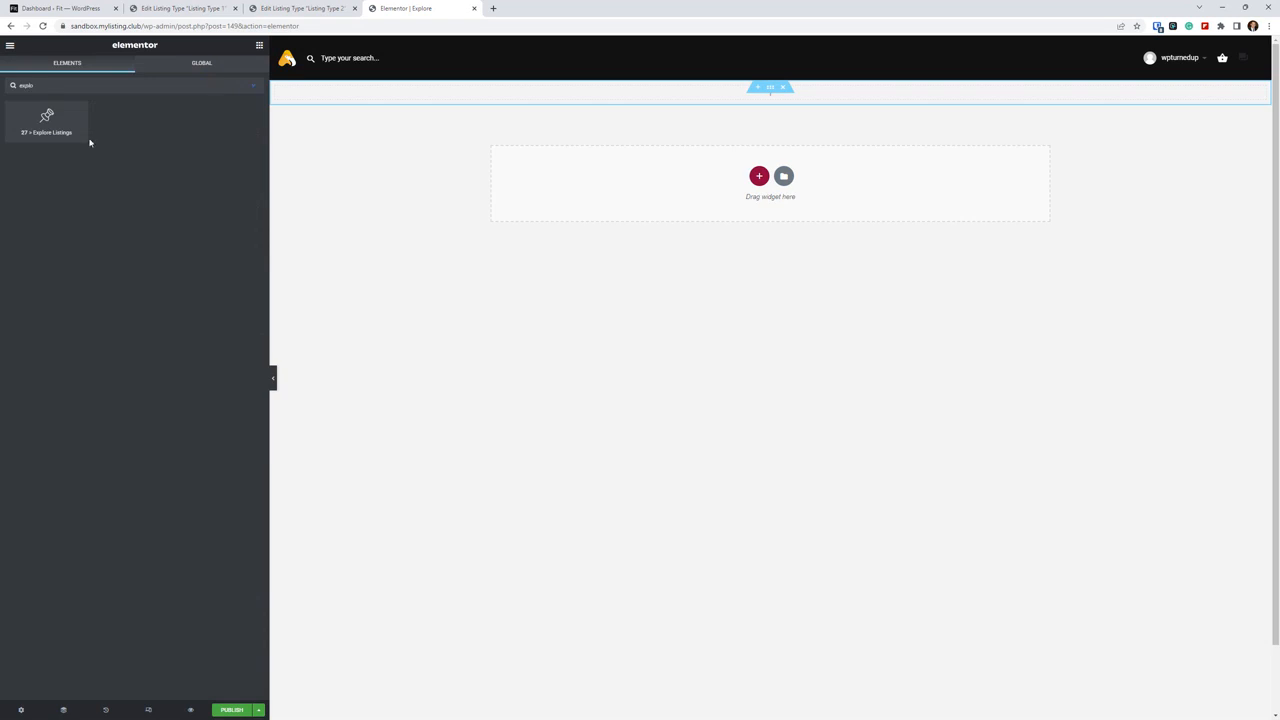
left_click_drag(46, 125, 616, 98)
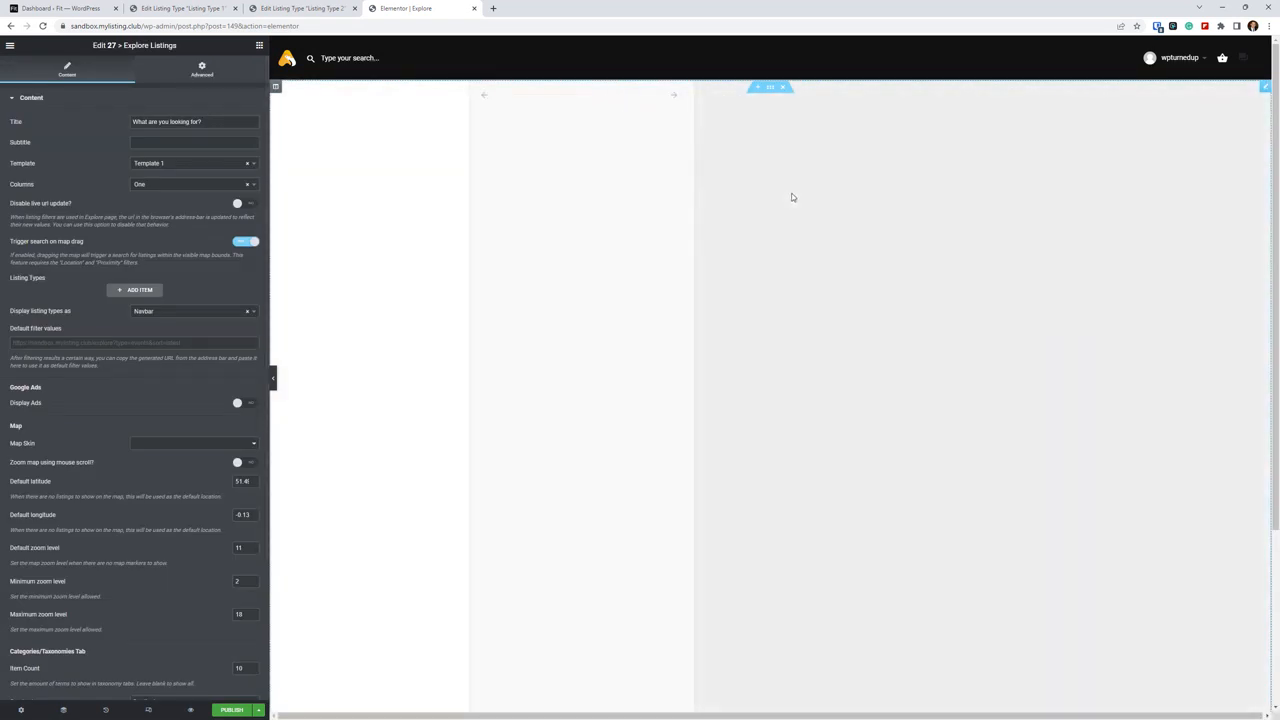
left_click(790, 204)
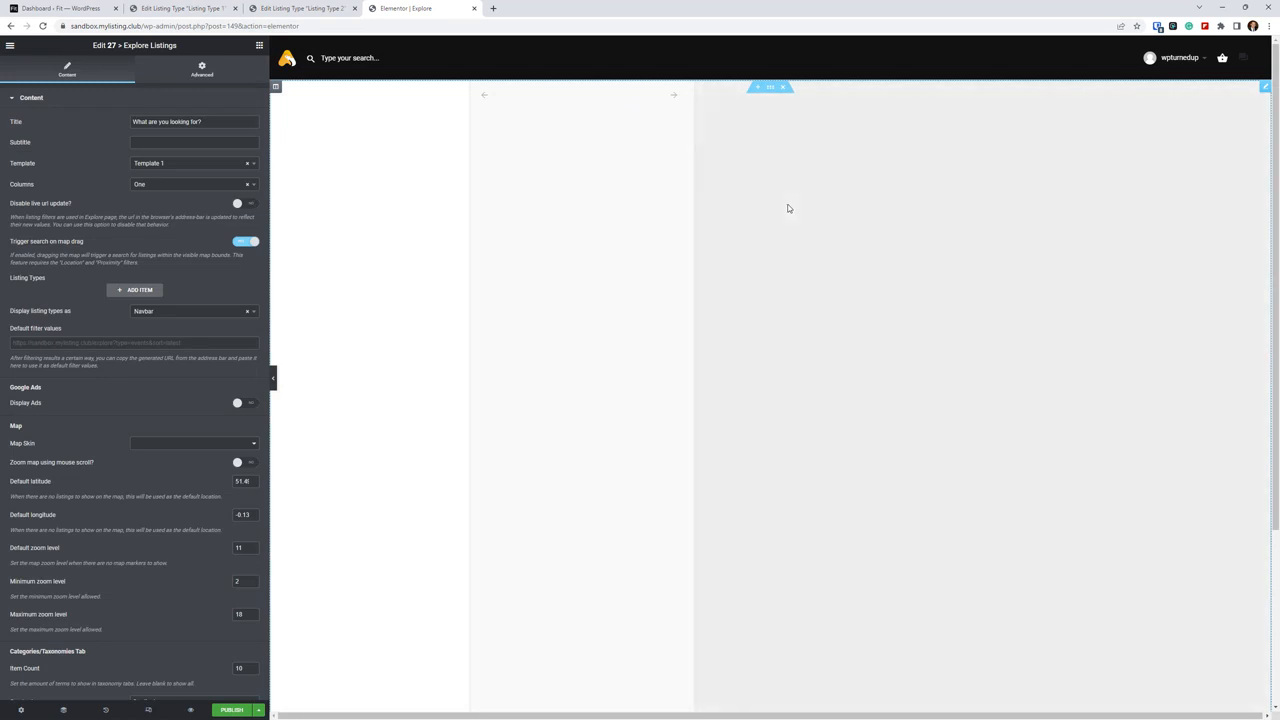
left_click(788, 208)
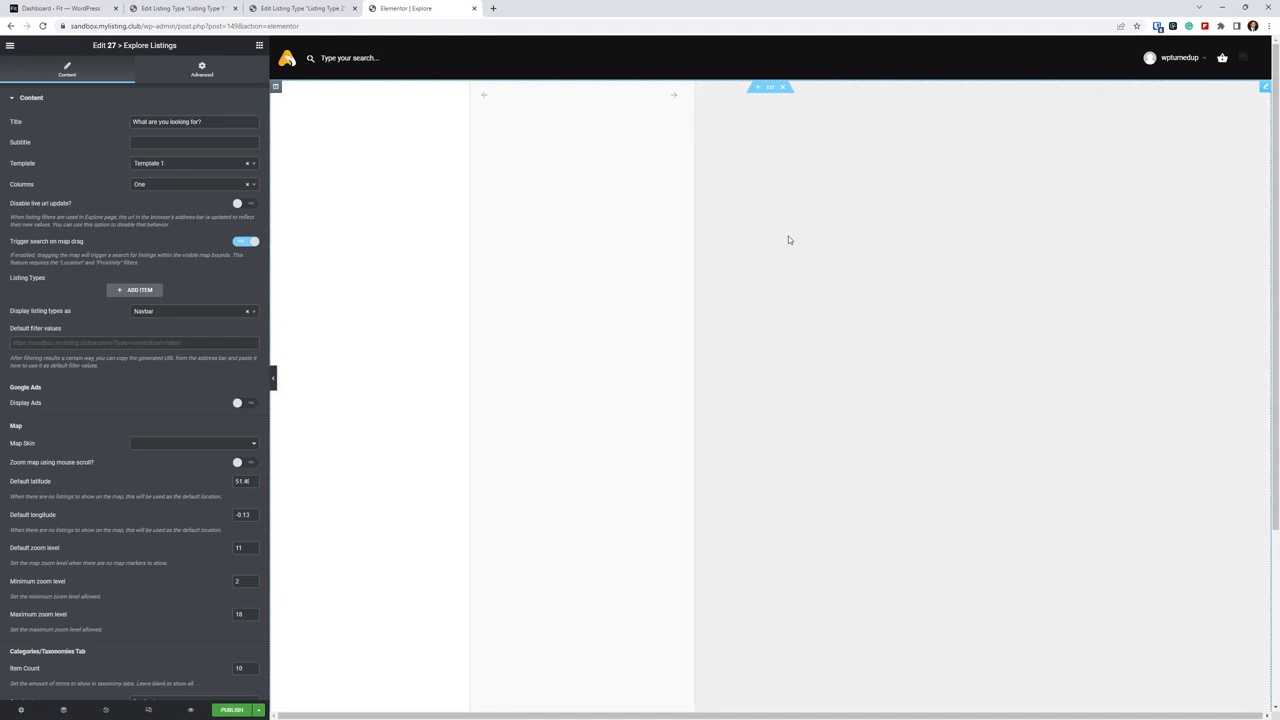
left_click(788, 238)
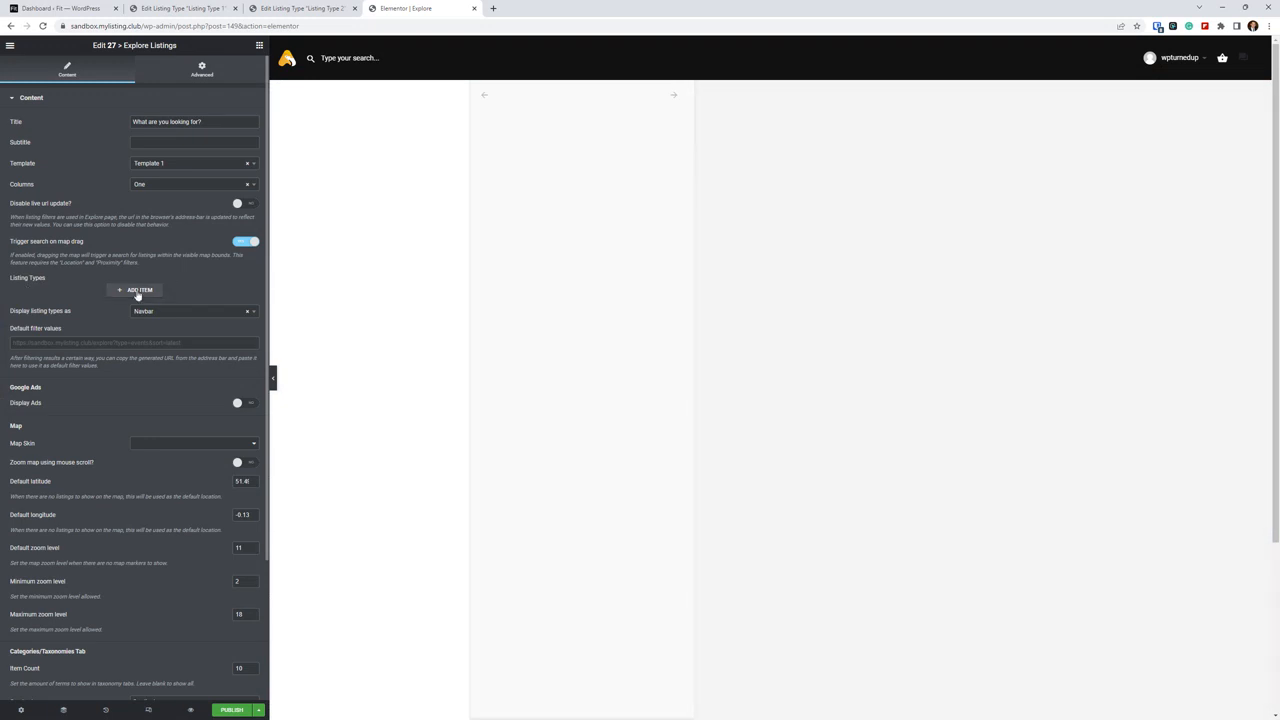
Add Listing Type 1 and Listing Type 2 to the Explore Listings widget's listing types
left_click(137, 291)
left_click(123, 335)
left_click(89, 351)
left_click(148, 358)
left_click(151, 365)
left_click(68, 397)
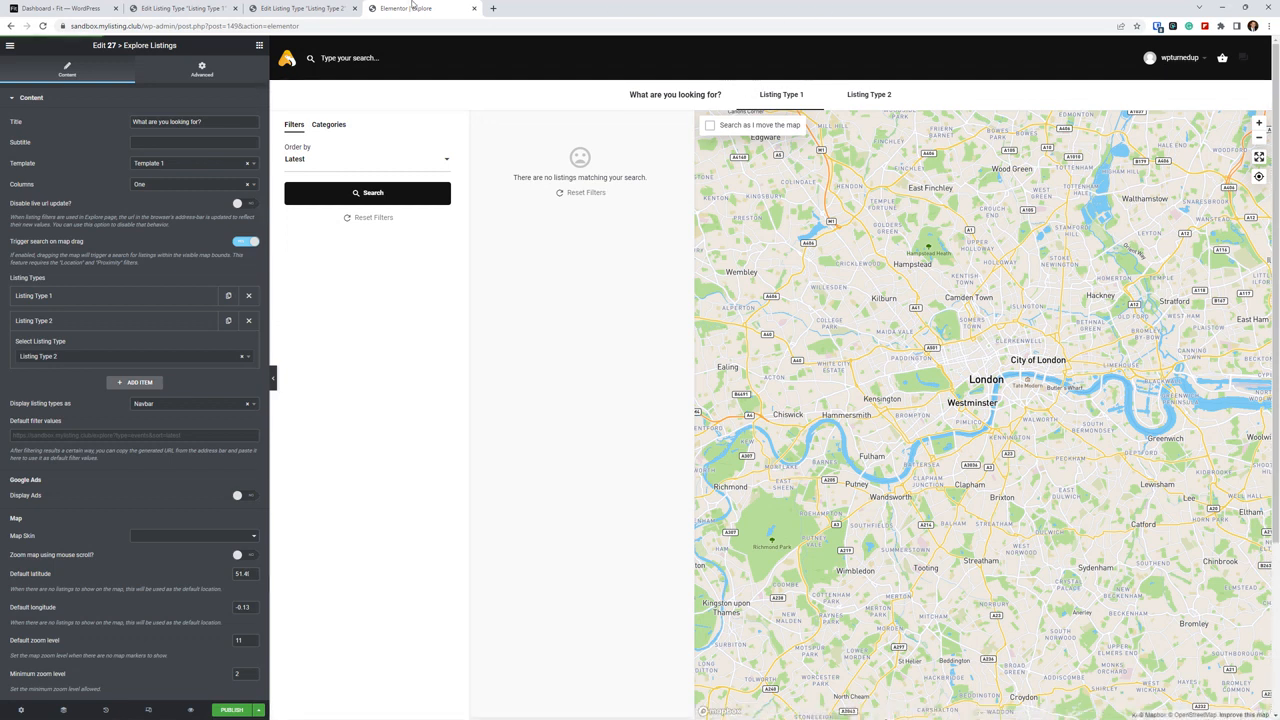
Review the available advanced search form filters of Listing Type 1, and add the preset Category field to its used fields
left_click(305, 8)
left_click(222, 6)
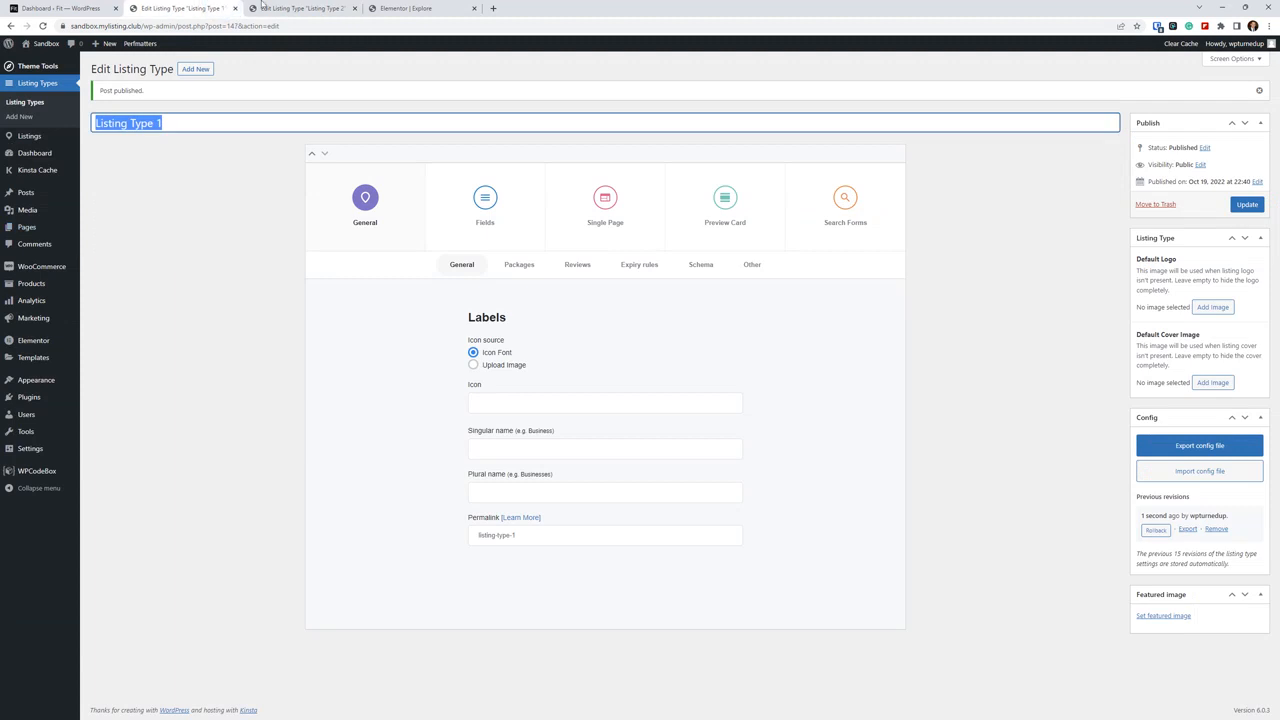
left_click(842, 220)
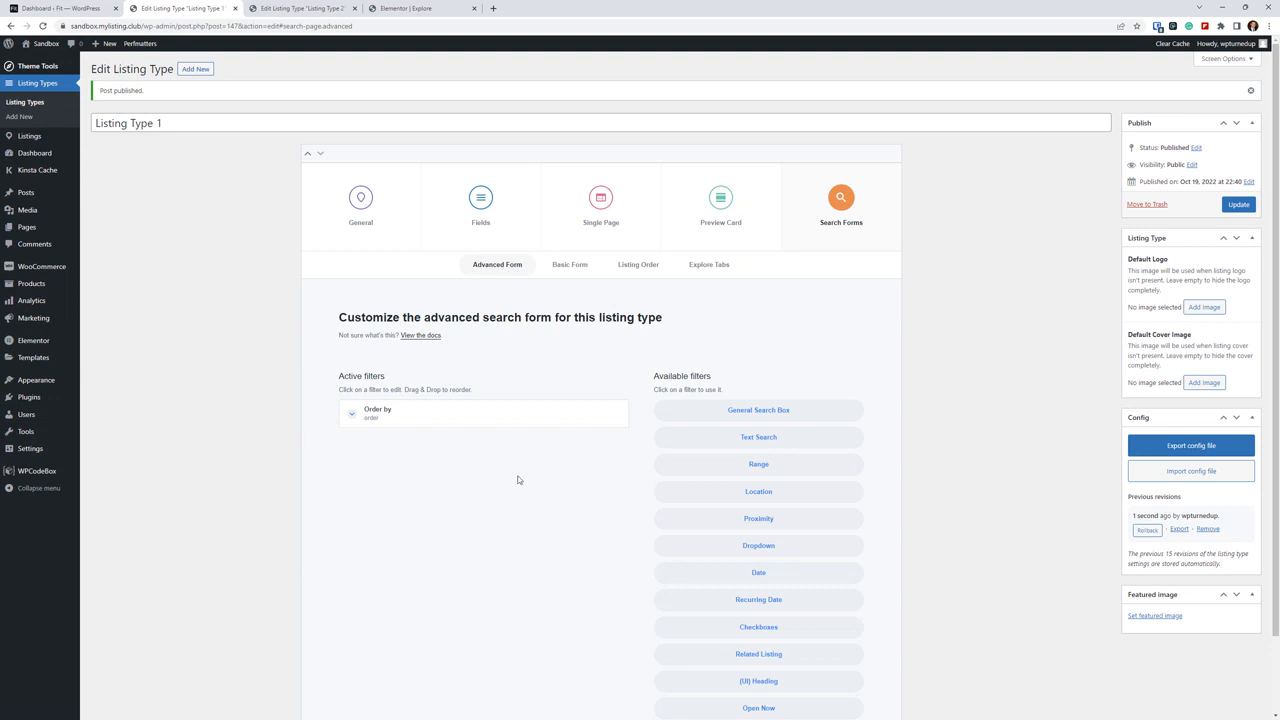
scroll(519, 480, "down", 1)
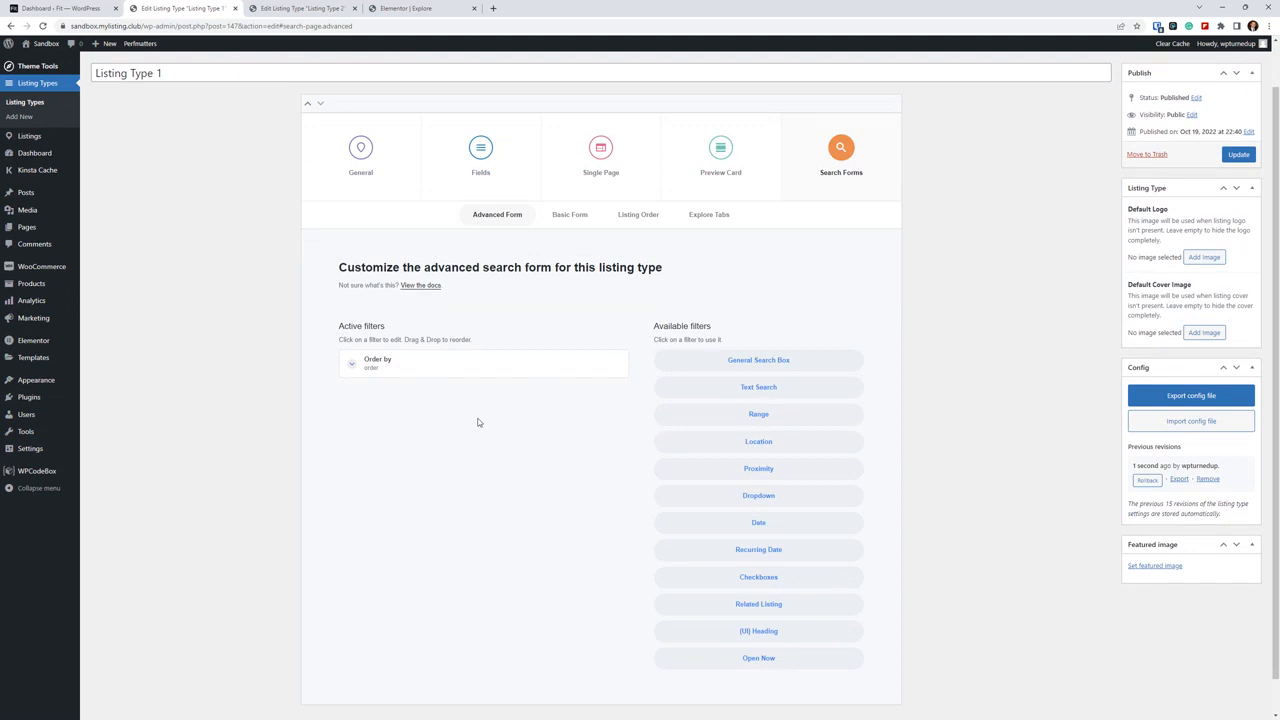
scroll(576, 493, "down", 1)
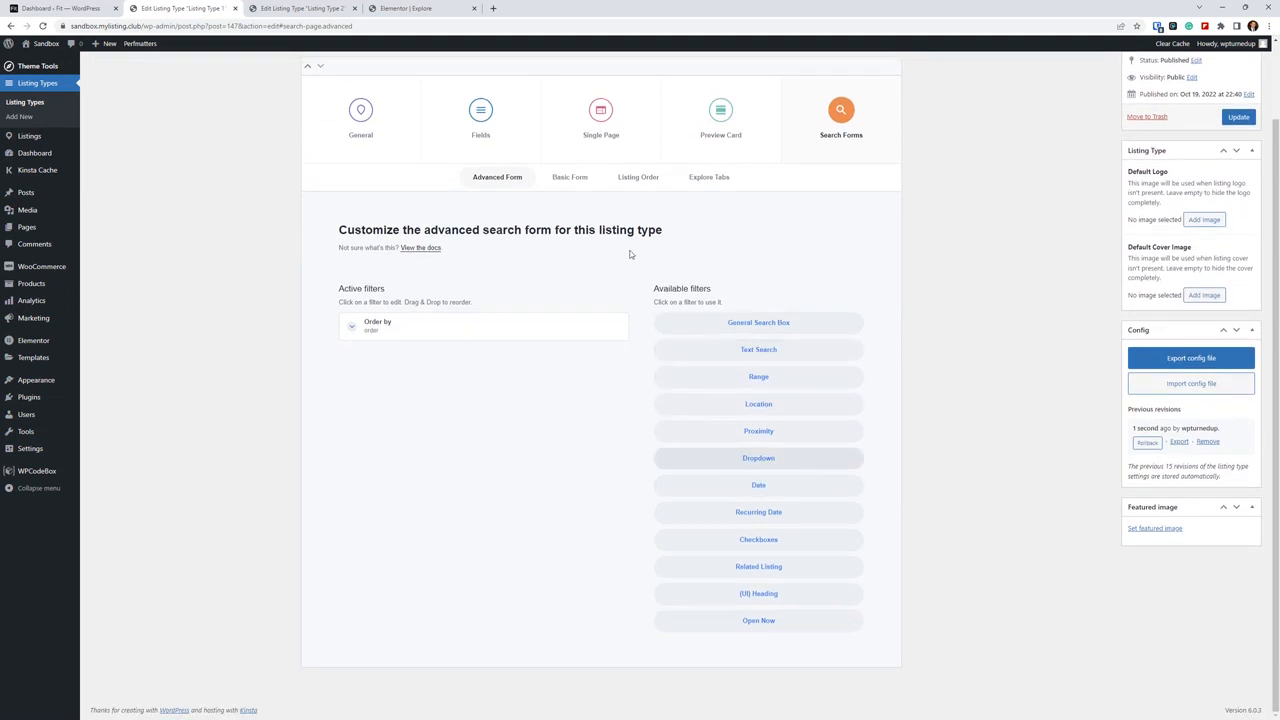
left_click(480, 115)
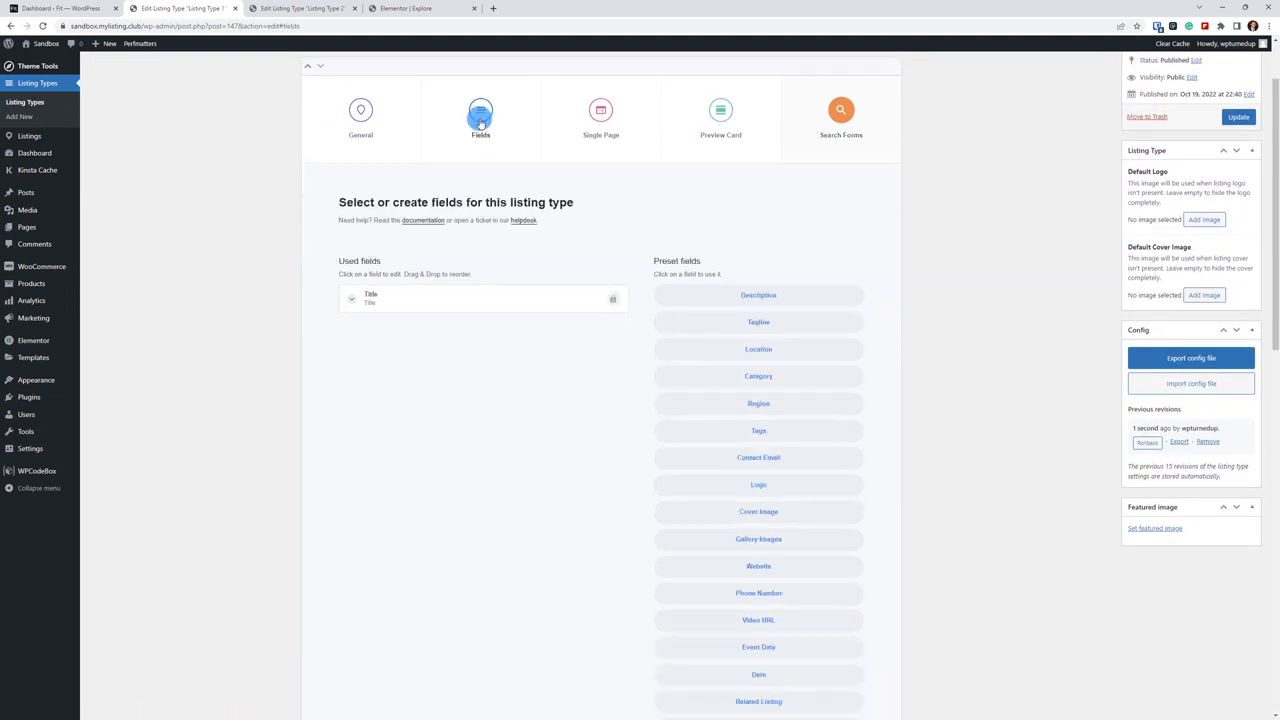
left_click(808, 380)
Add a Dropdown filter labelled "Category" that uses the Category field to Listing Type 1's advanced search form, and update the listing type
scroll(534, 346, "up", 1)
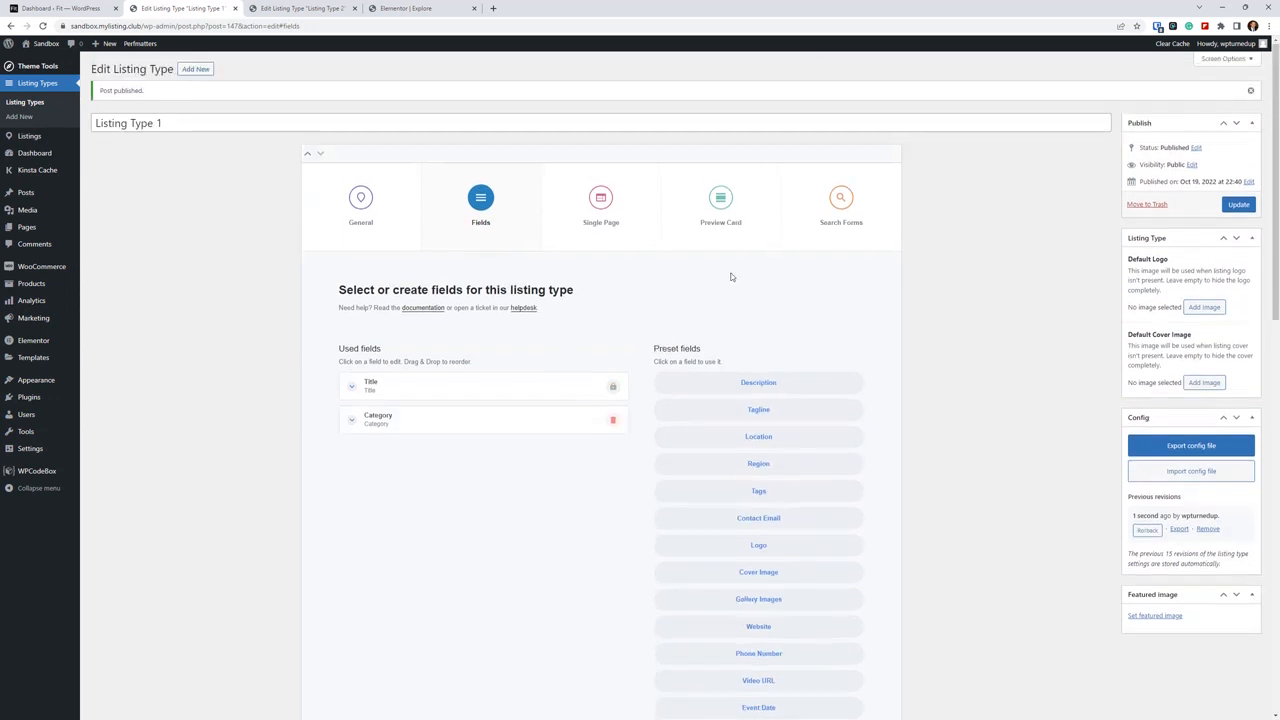
left_click(841, 203)
scroll(529, 314, "down", 1)
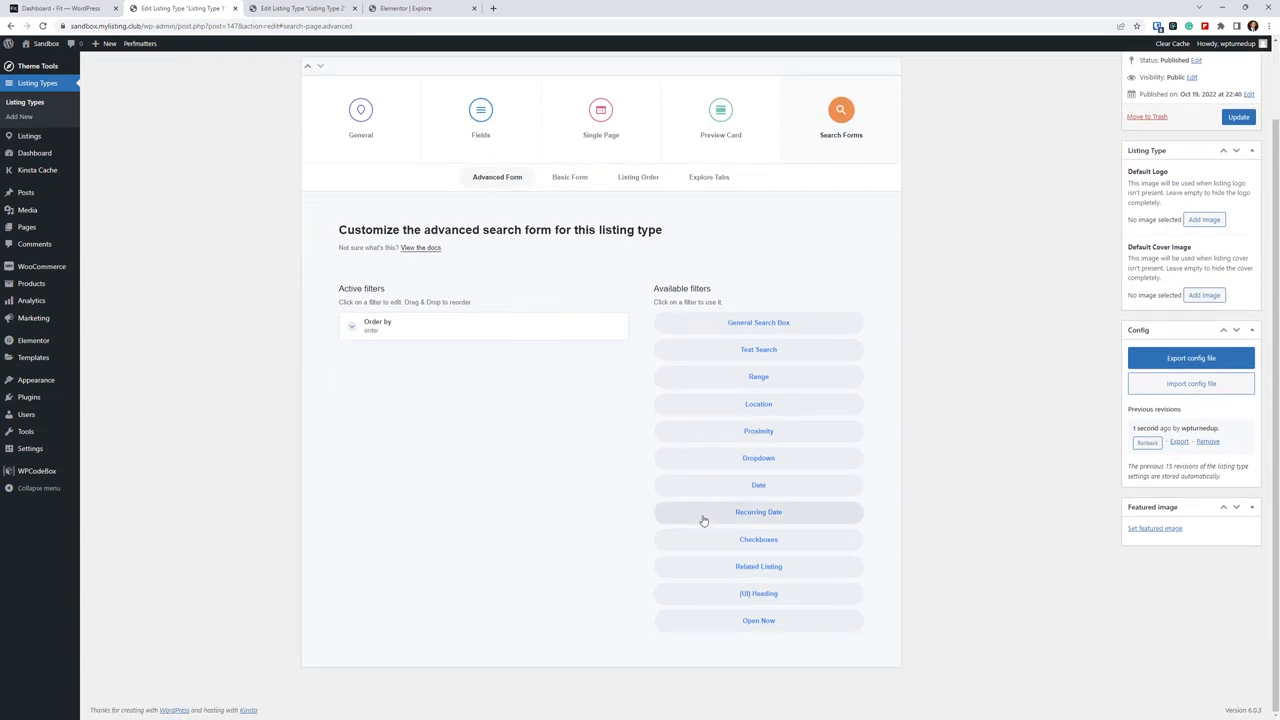
left_click(790, 459)
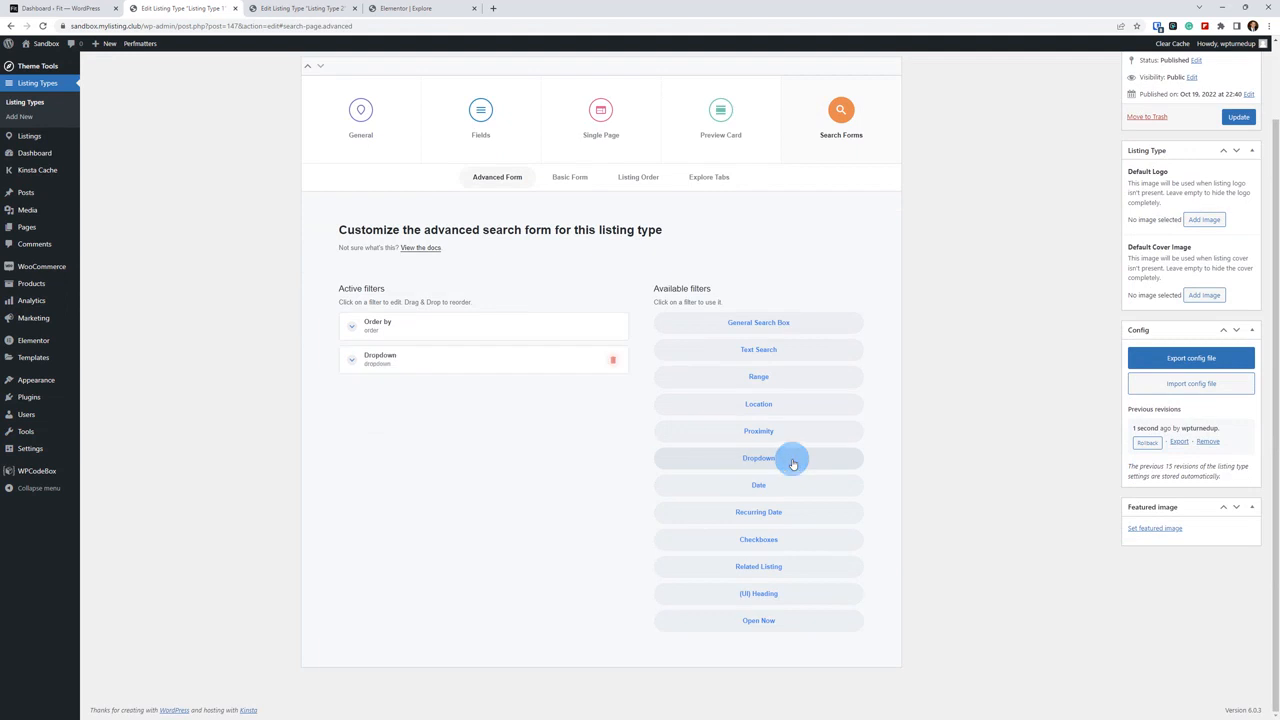
left_click(423, 360)
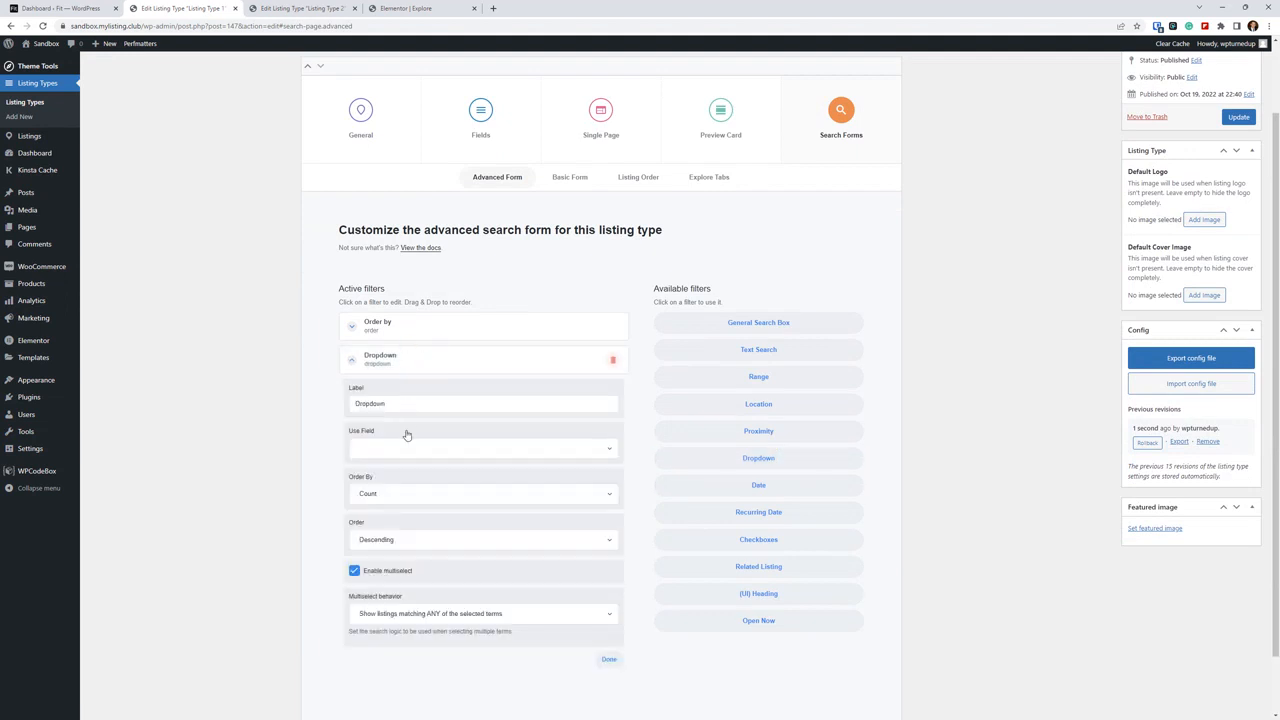
left_click_drag(398, 408, 277, 429)
type("Category")
left_click(463, 451)
left_click(407, 476)
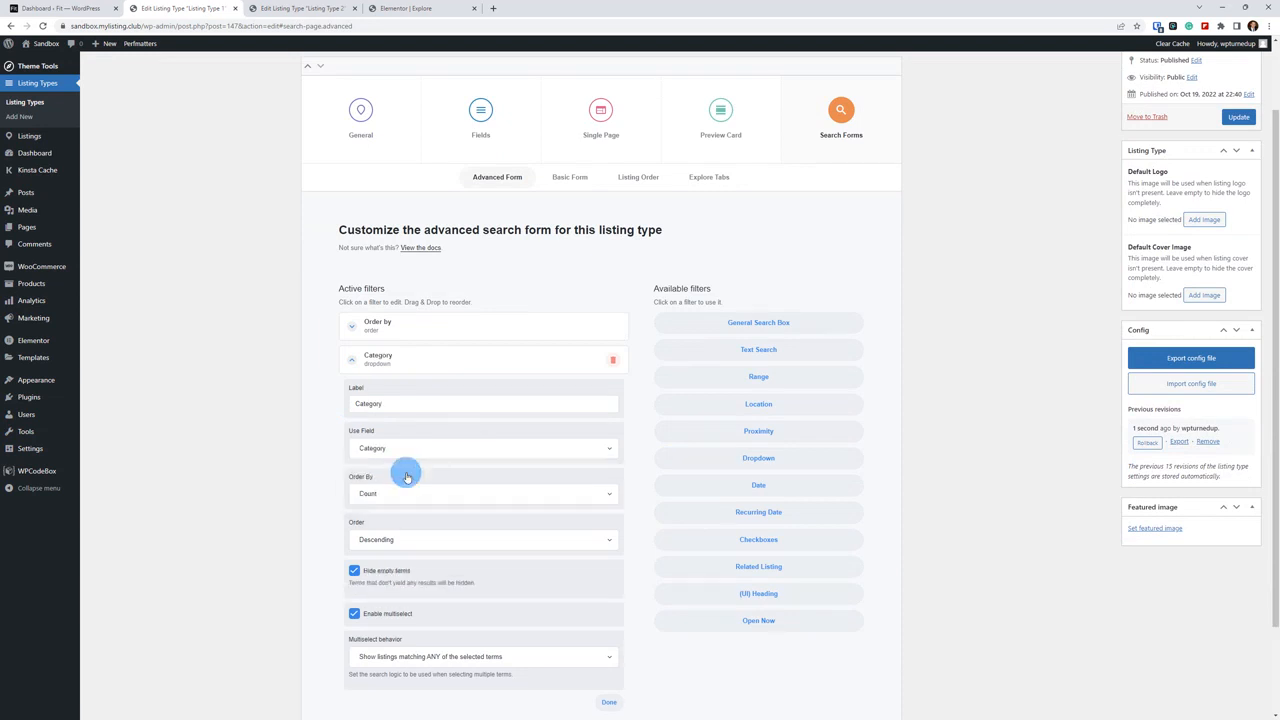
left_click(443, 361)
scroll(1250, 236, "up", 2)
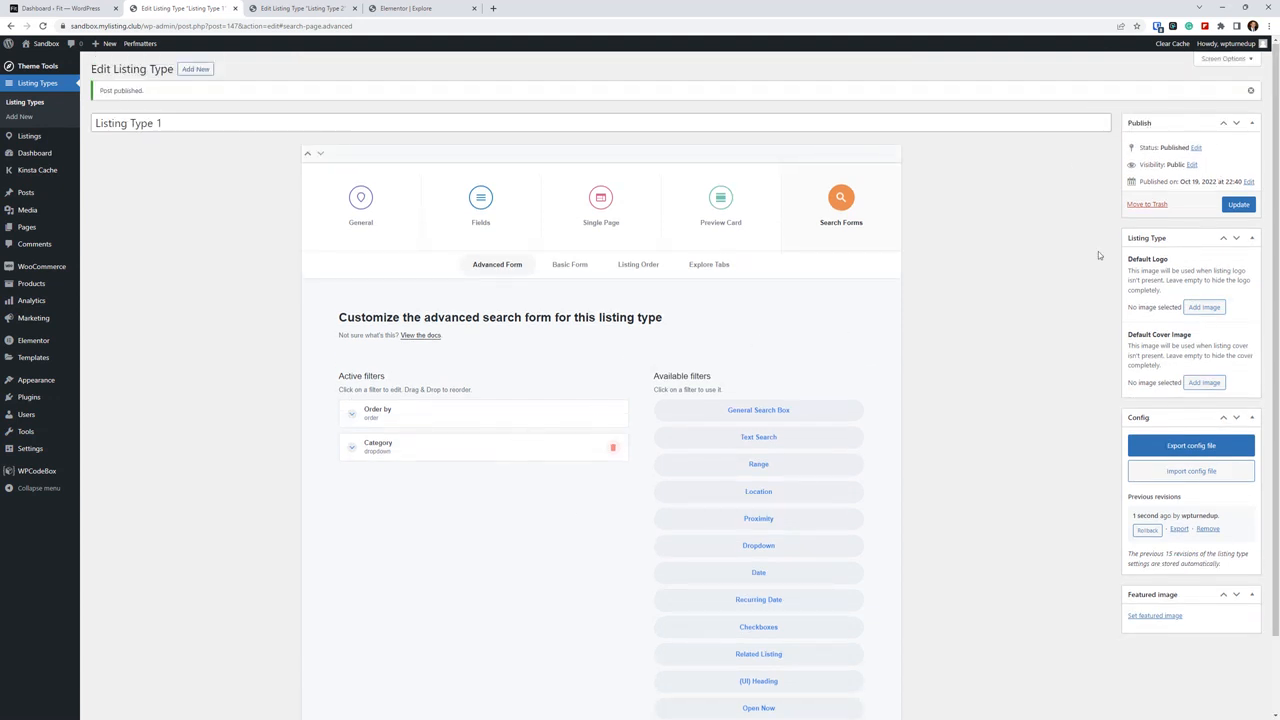
left_click(1238, 206)
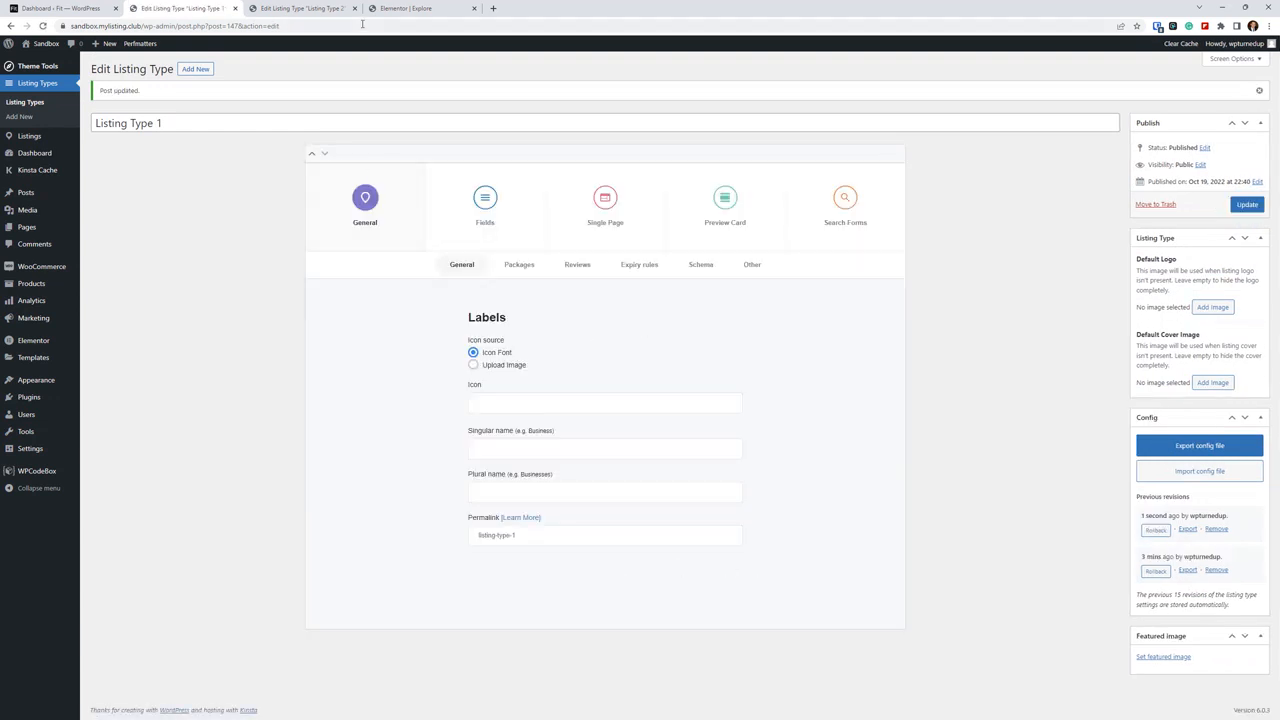
Add the preset Category field to the used fields of Listing Type 2
left_click(295, 10)
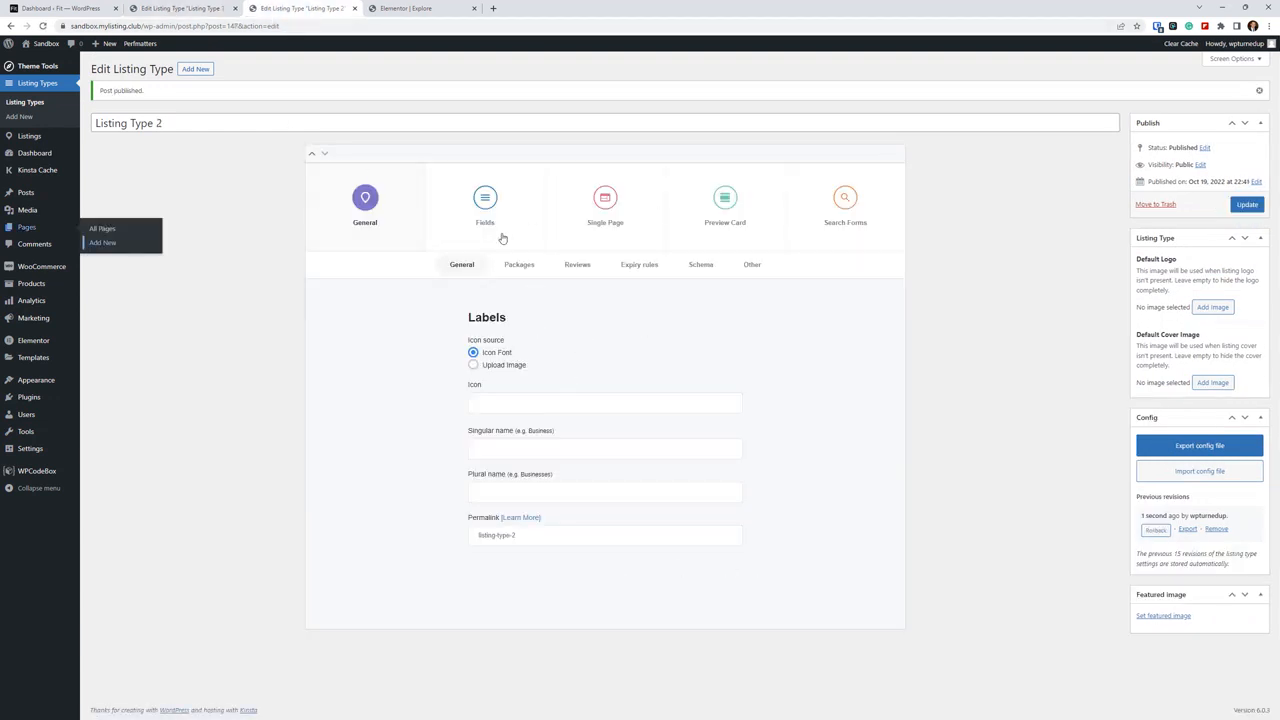
left_click(518, 245)
left_click(760, 461)
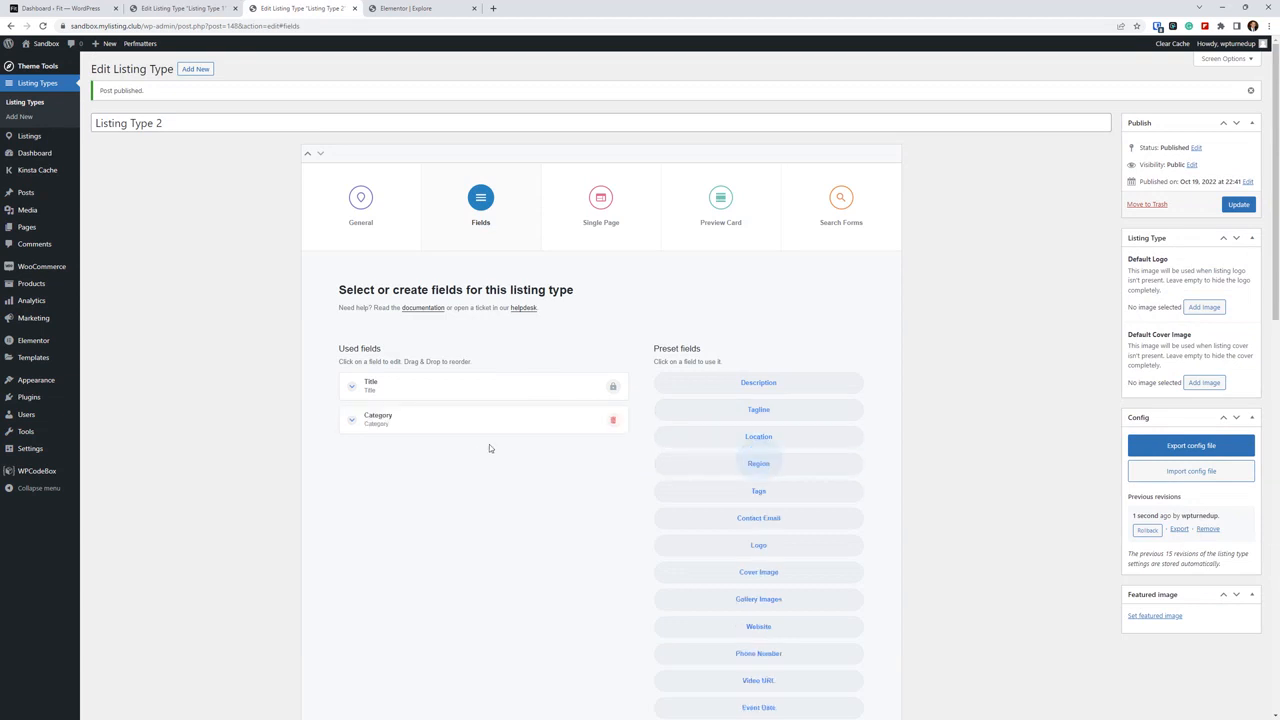
Add a Dropdown filter labelled "Category" that uses the Category field to Listing Type 2's advanced search form, and update the listing type
left_click(840, 220)
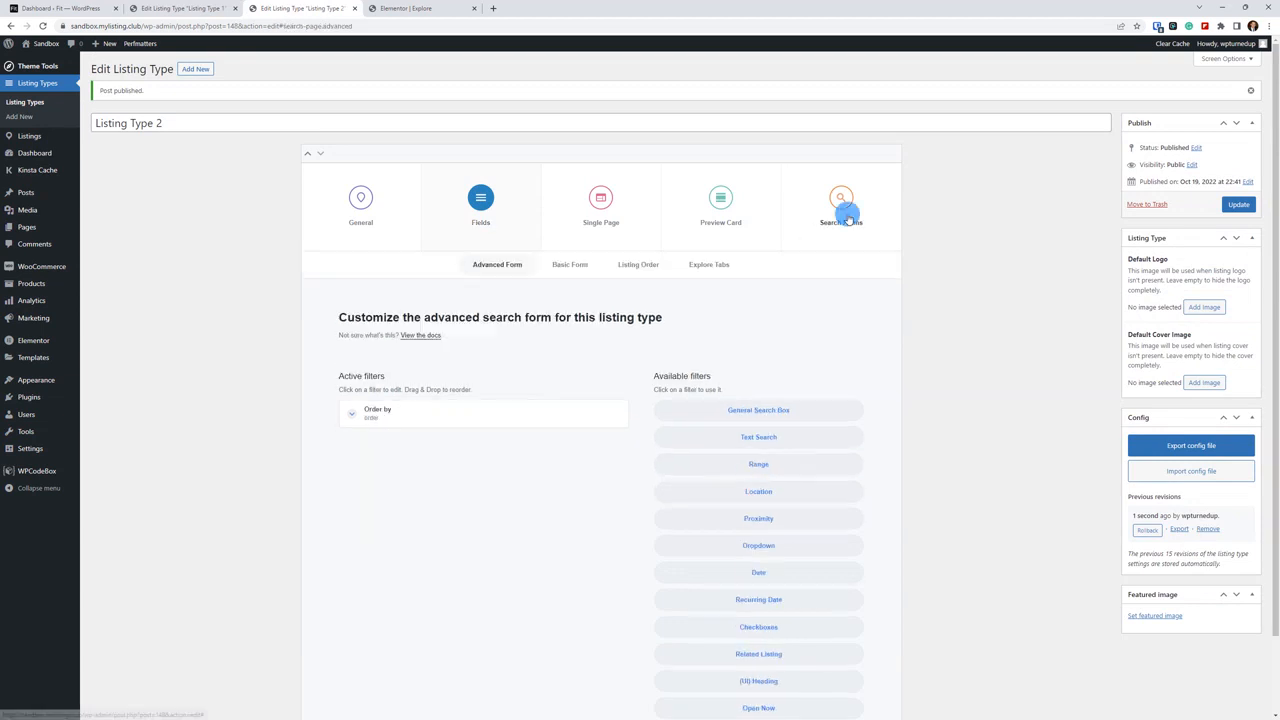
left_click(771, 548)
left_click(476, 455)
left_click_drag(386, 491, 343, 491)
type("Category")
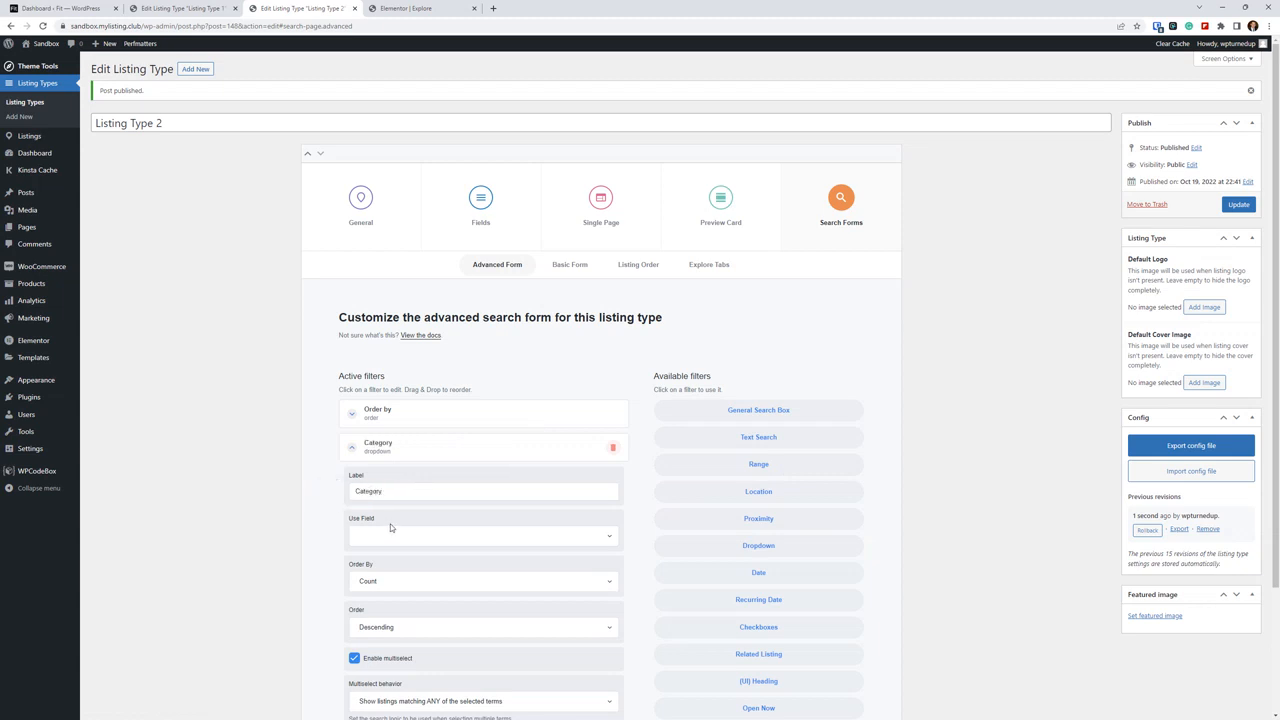
left_click(390, 530)
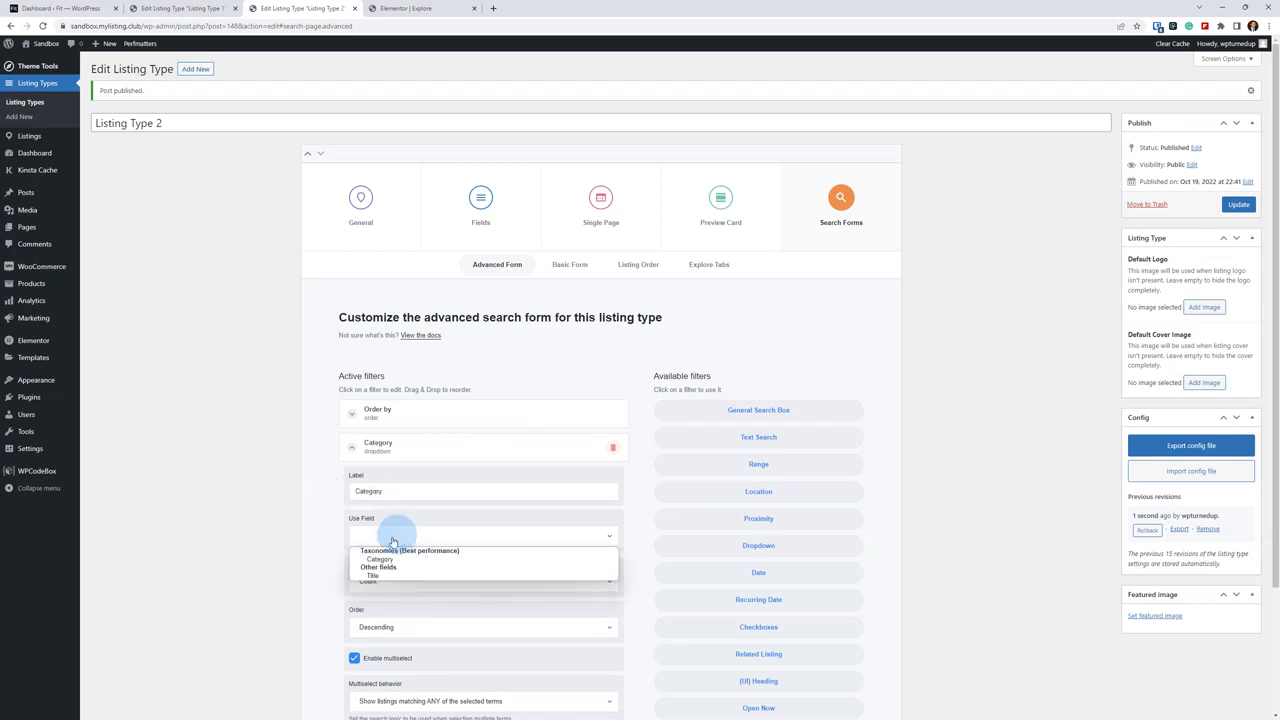
left_click(397, 566)
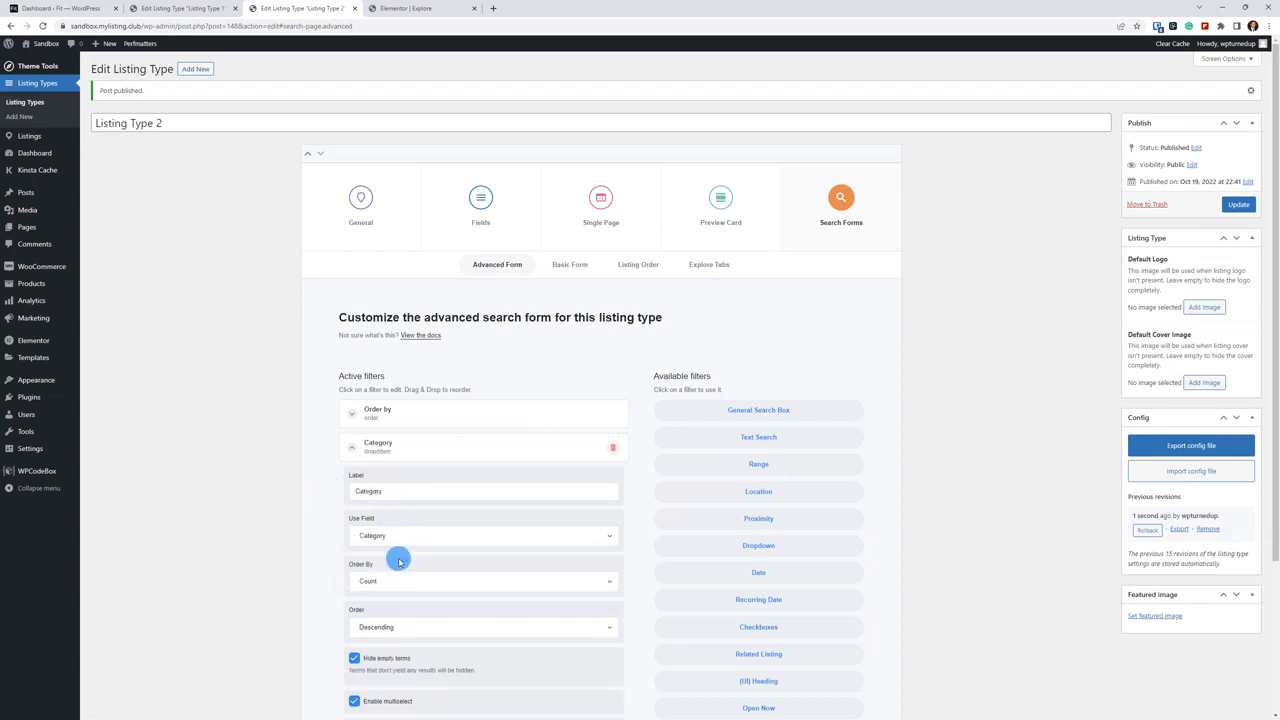
left_click(1236, 204)
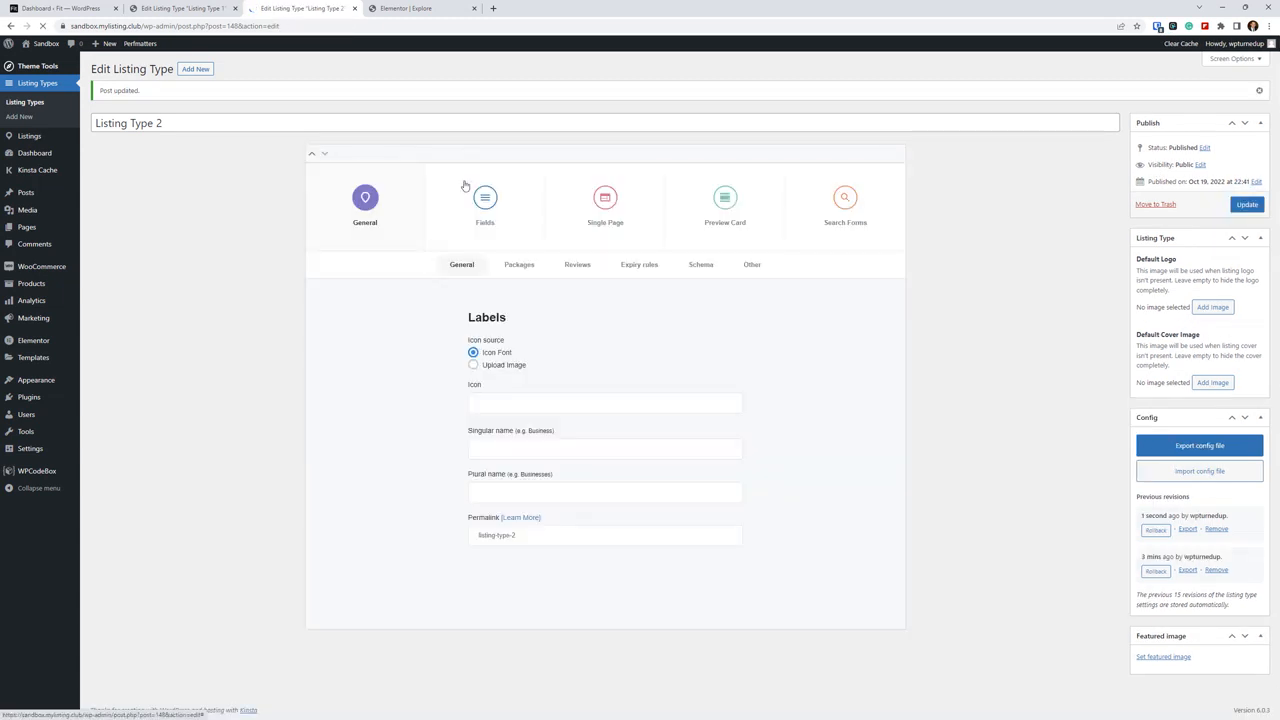
Open the Categories management page for listings in a separate browser tab
mouse_move(40, 136)
right_click(107, 174)
left_click(128, 172)
left_click(522, 7)
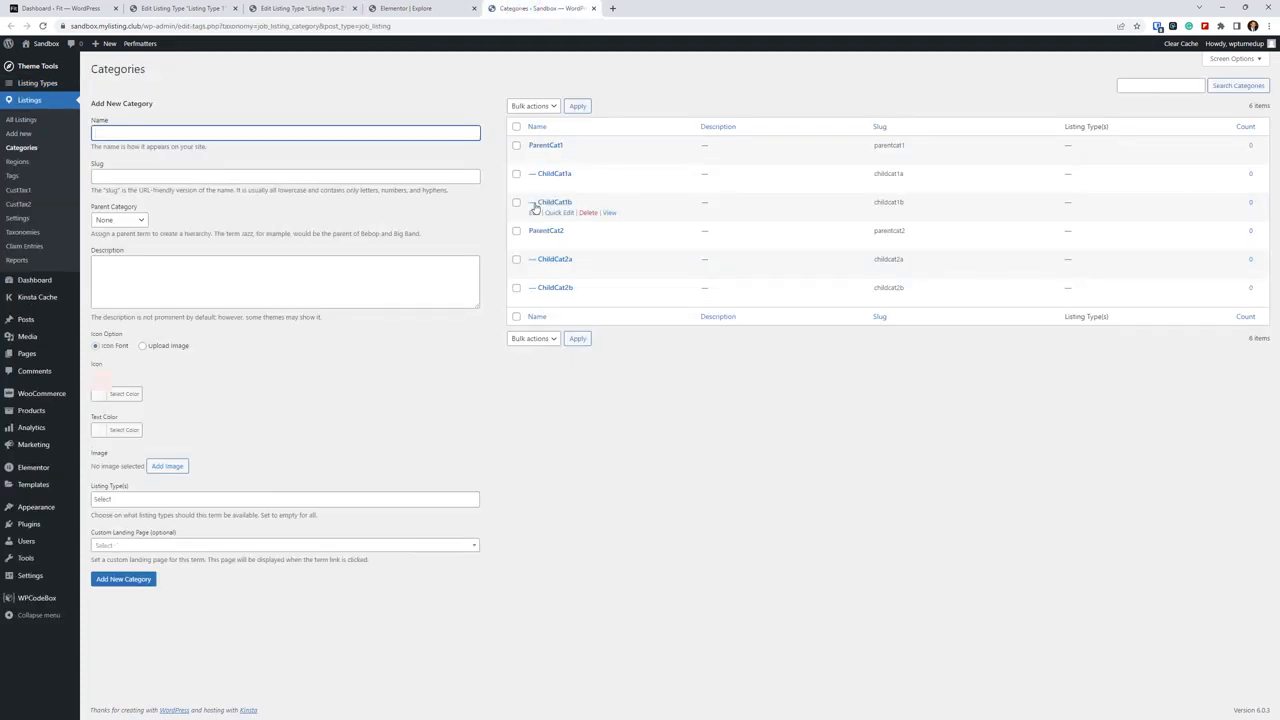
Publish the Explore page, then reload its editor and open the Category filter's options in the preview
left_click(593, 8)
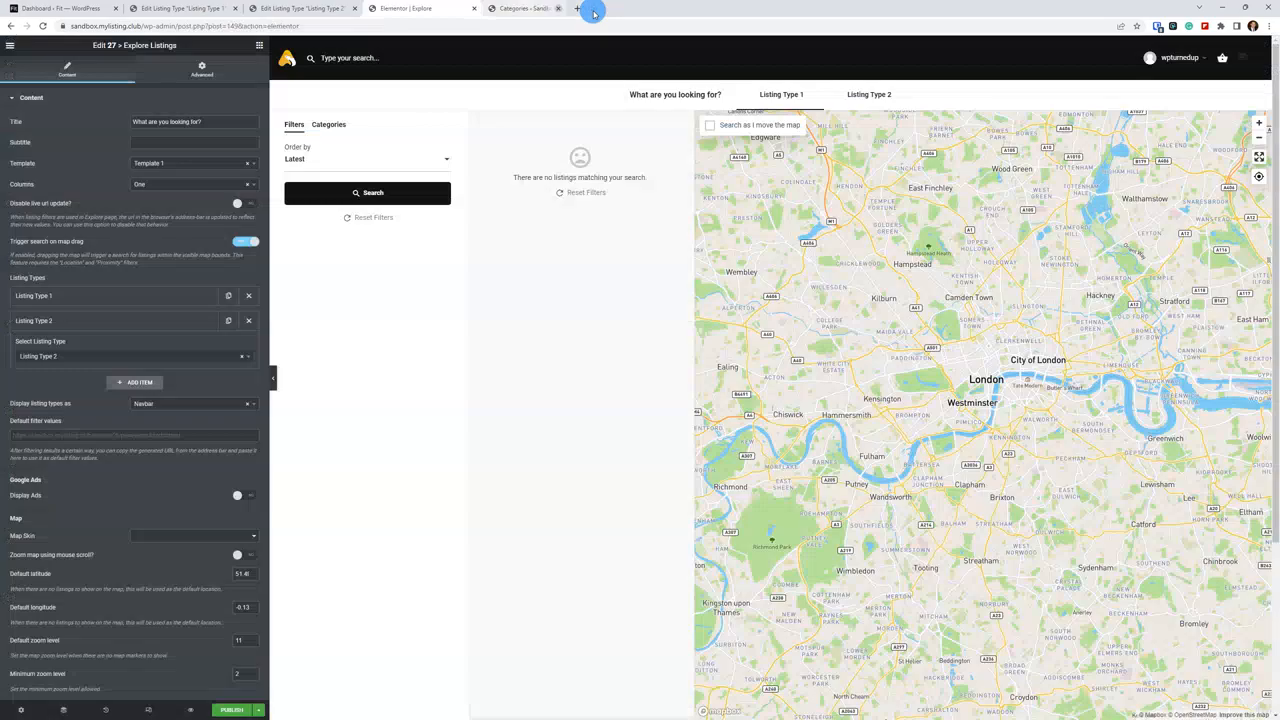
left_click(230, 709)
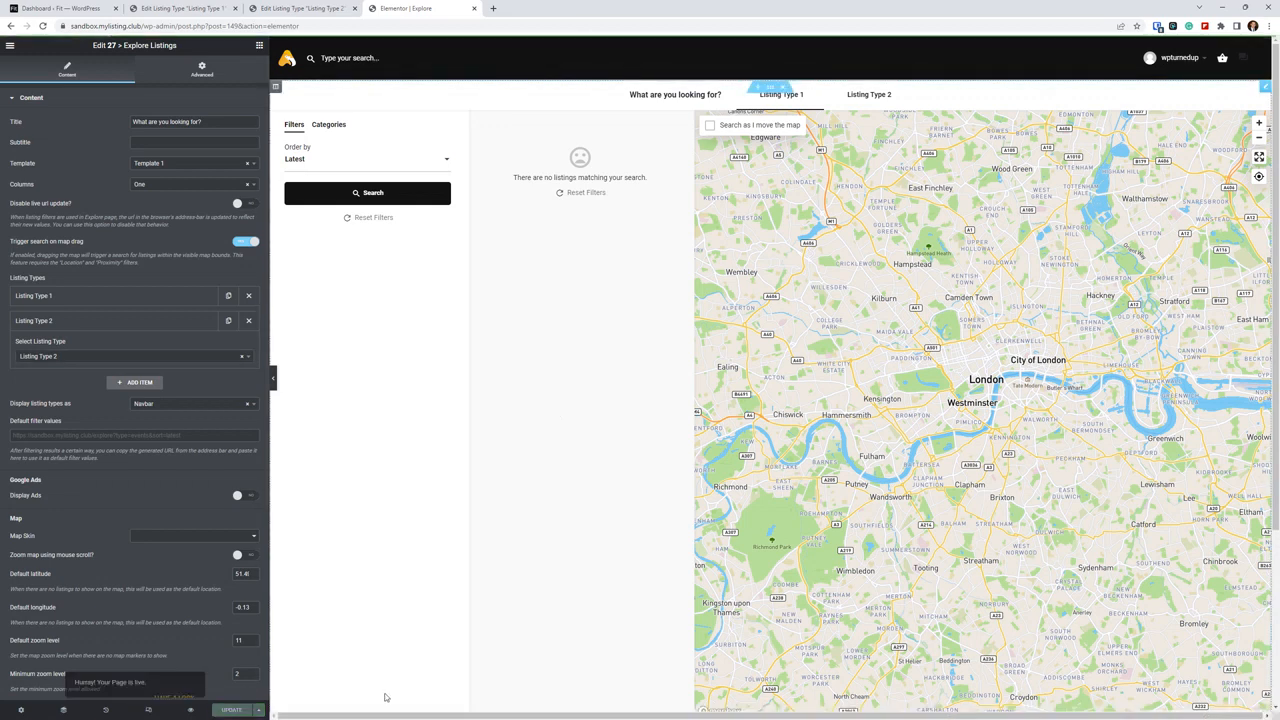
left_click(376, 492)
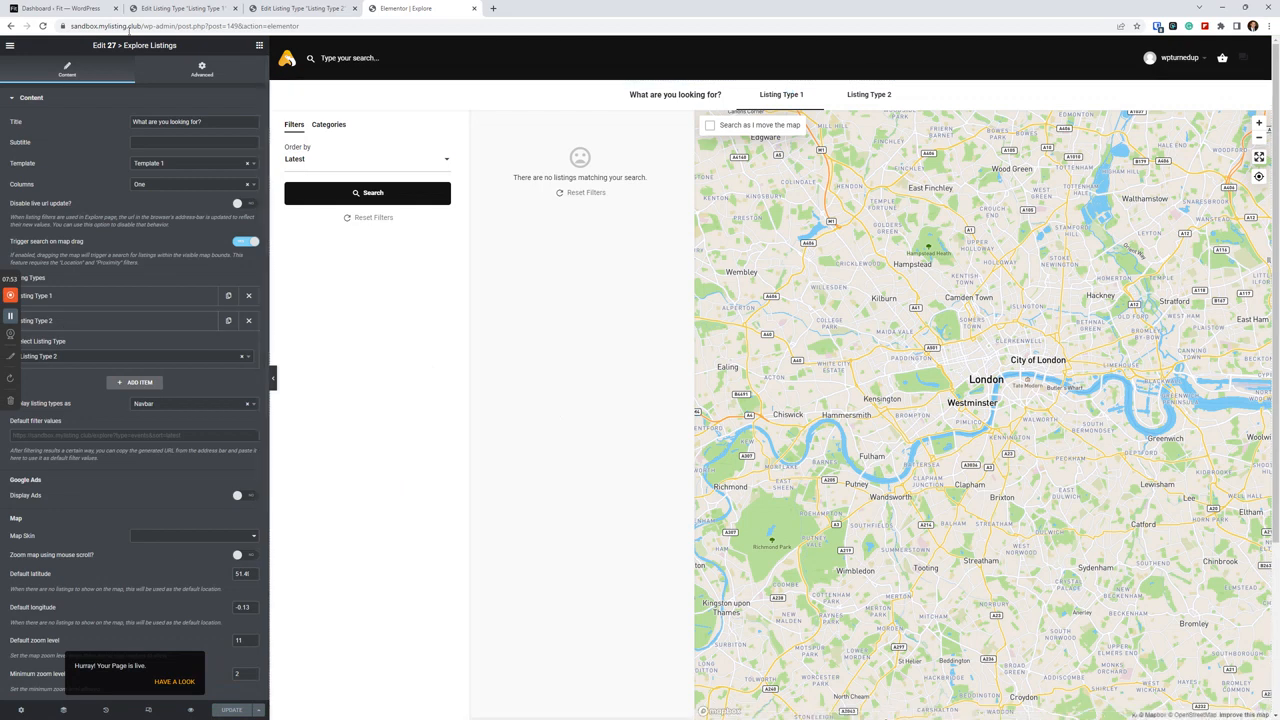
left_click(44, 26)
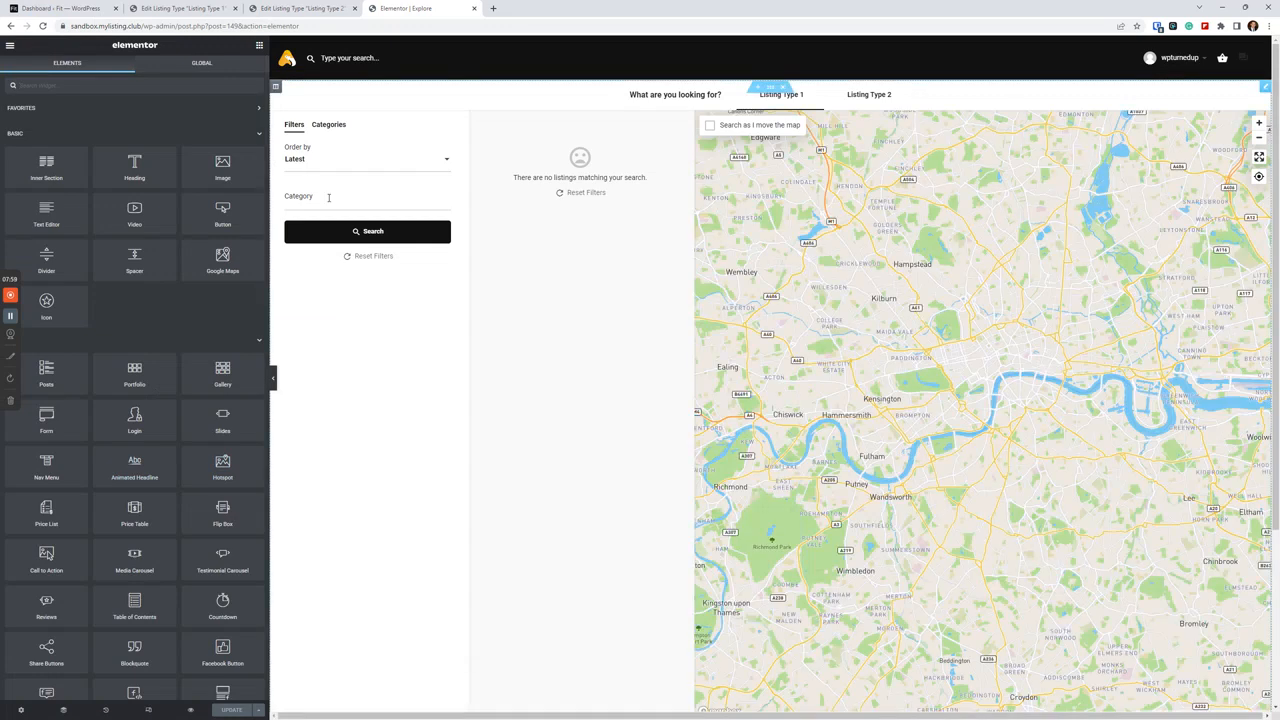
left_click(328, 197)
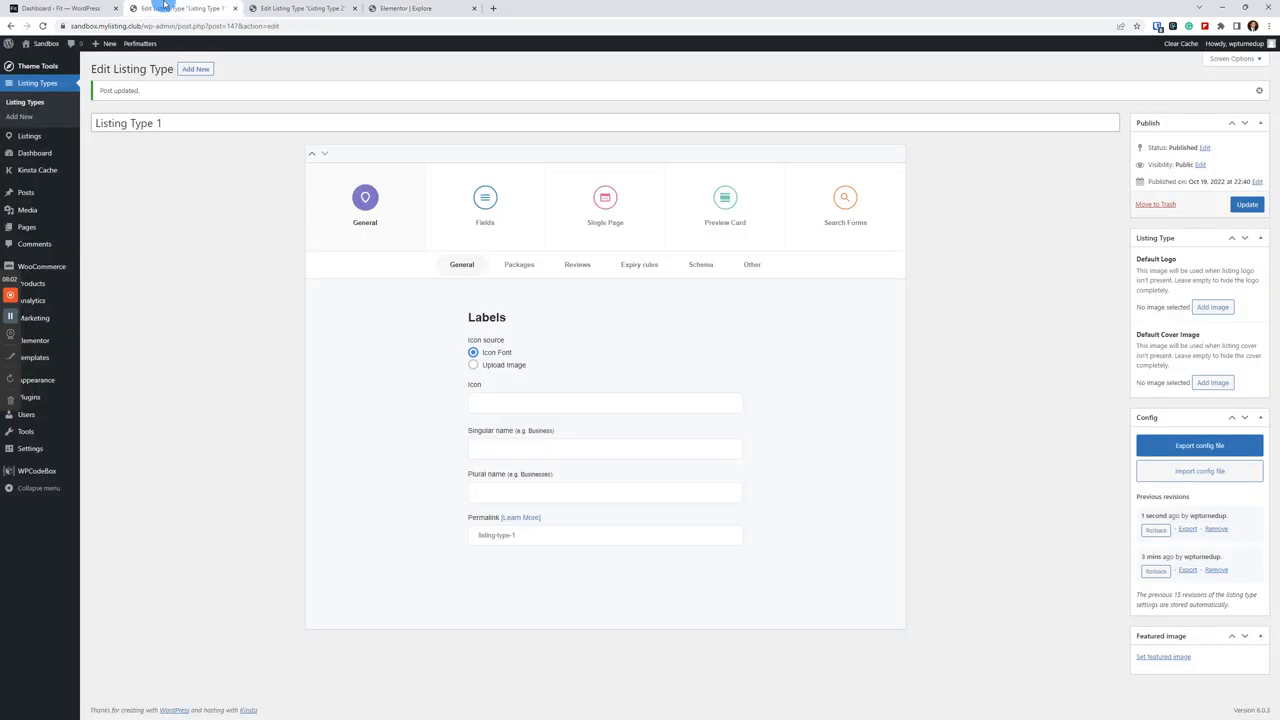
Compare the active filters in Listing Type 1's advanced search form with the Filters tab of the Explore page
left_click(160, 8)
left_click(866, 234)
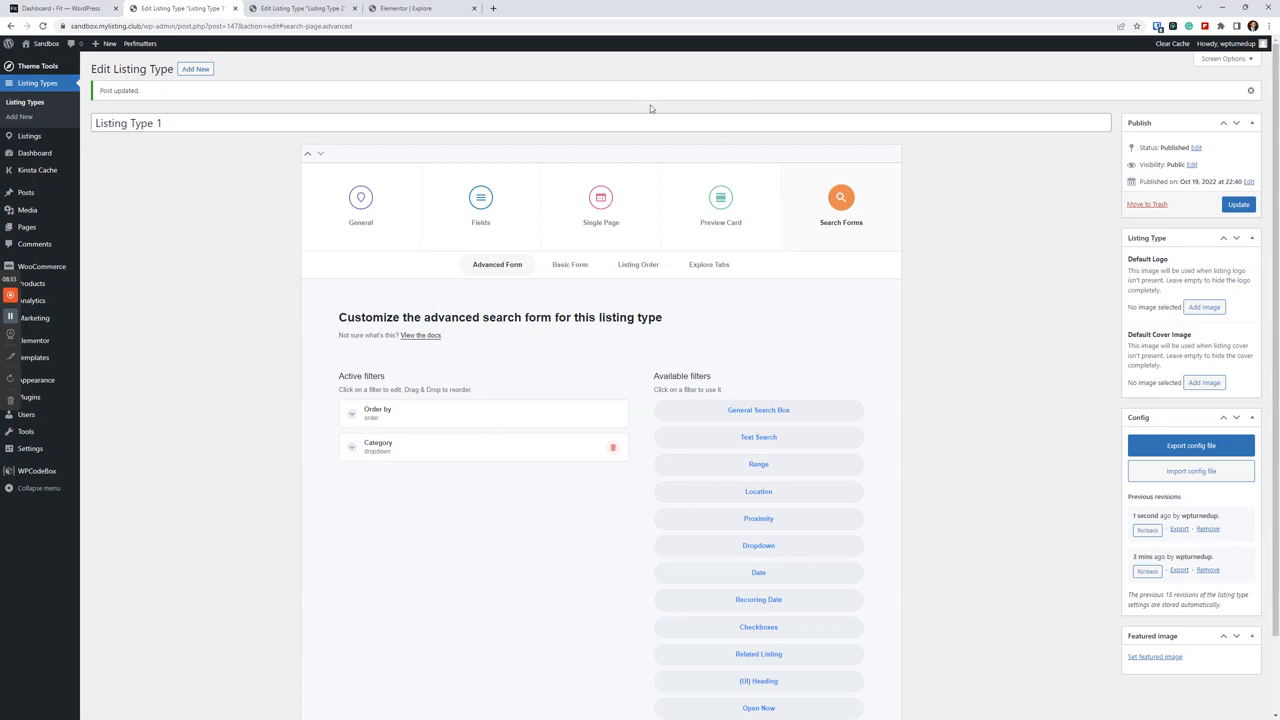
left_click(405, 8)
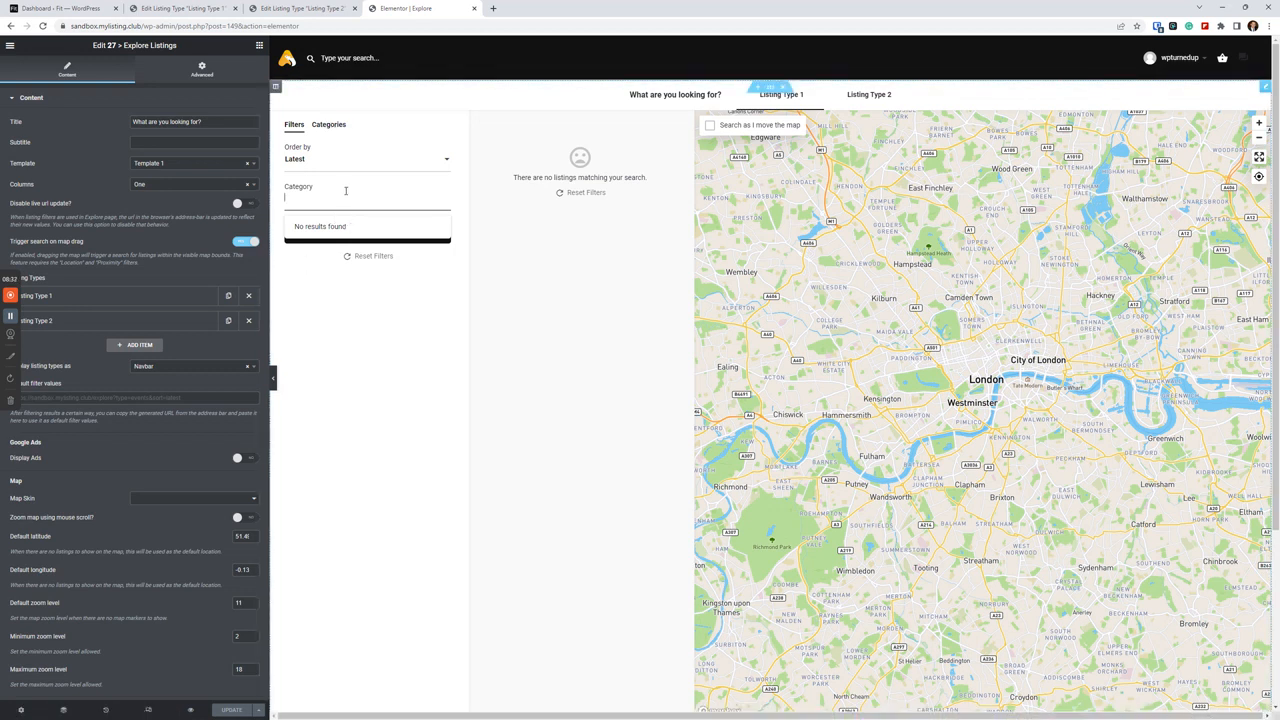
left_click(180, 8)
scroll(845, 490, "down", 1)
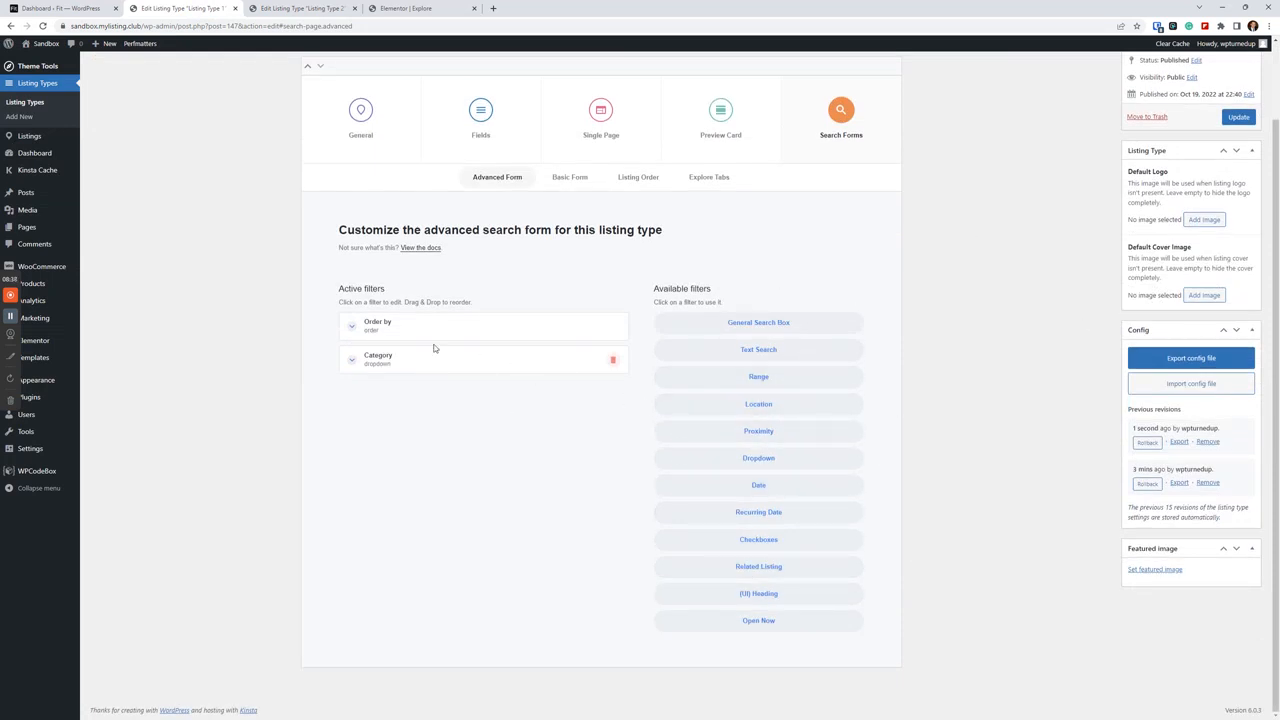
scroll(610, 390, "up", 3)
left_click(430, 8)
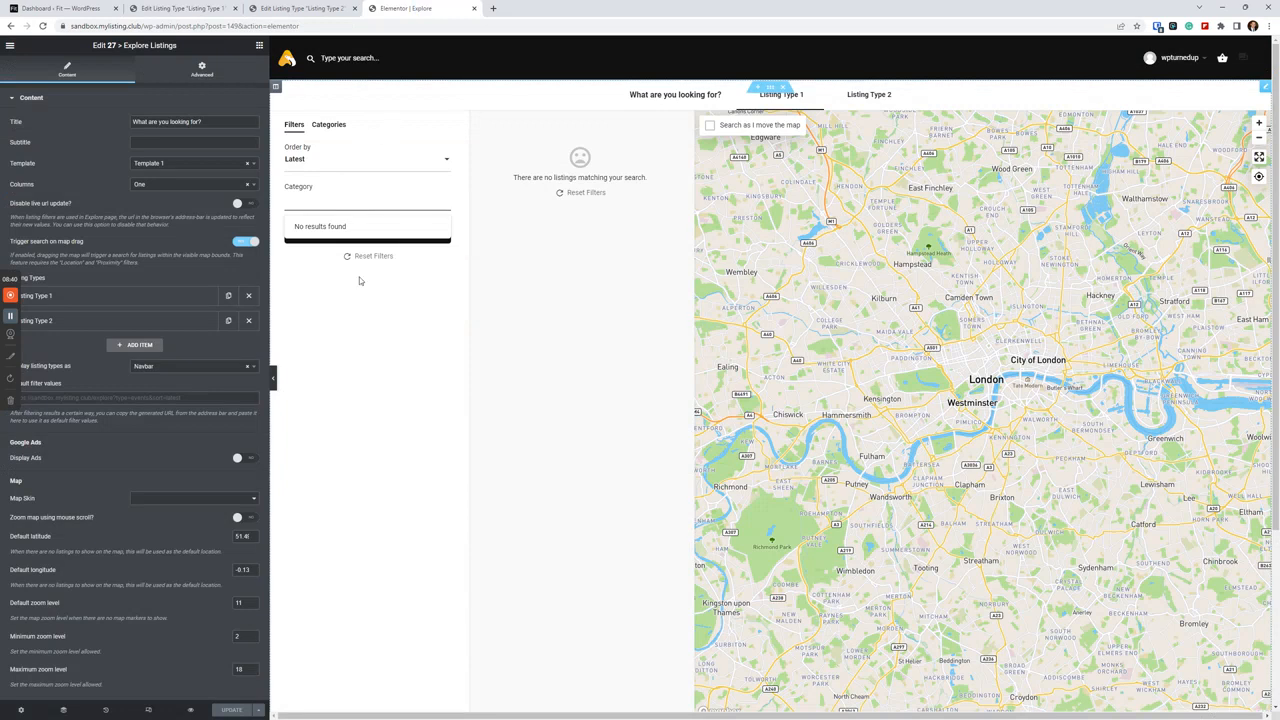
Add Regions to the active Explore tabs of Listing Type 1 and update the listing type
left_click(187, 8)
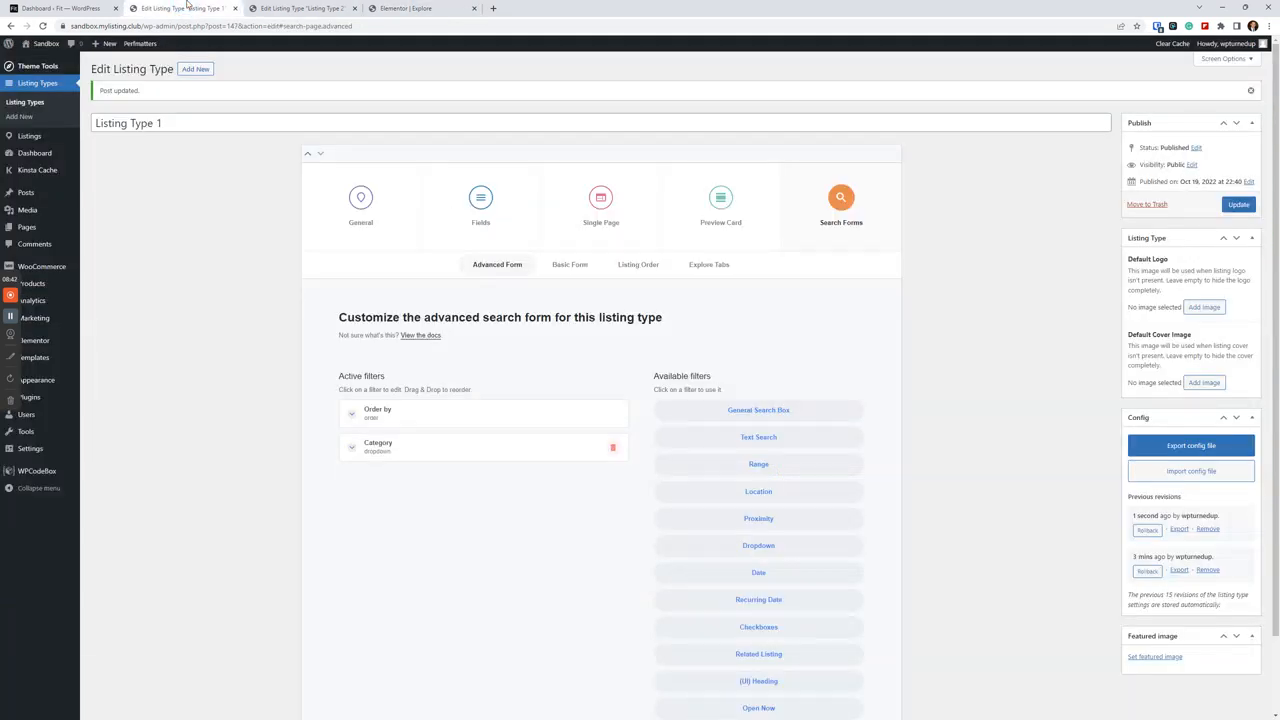
left_click(703, 265)
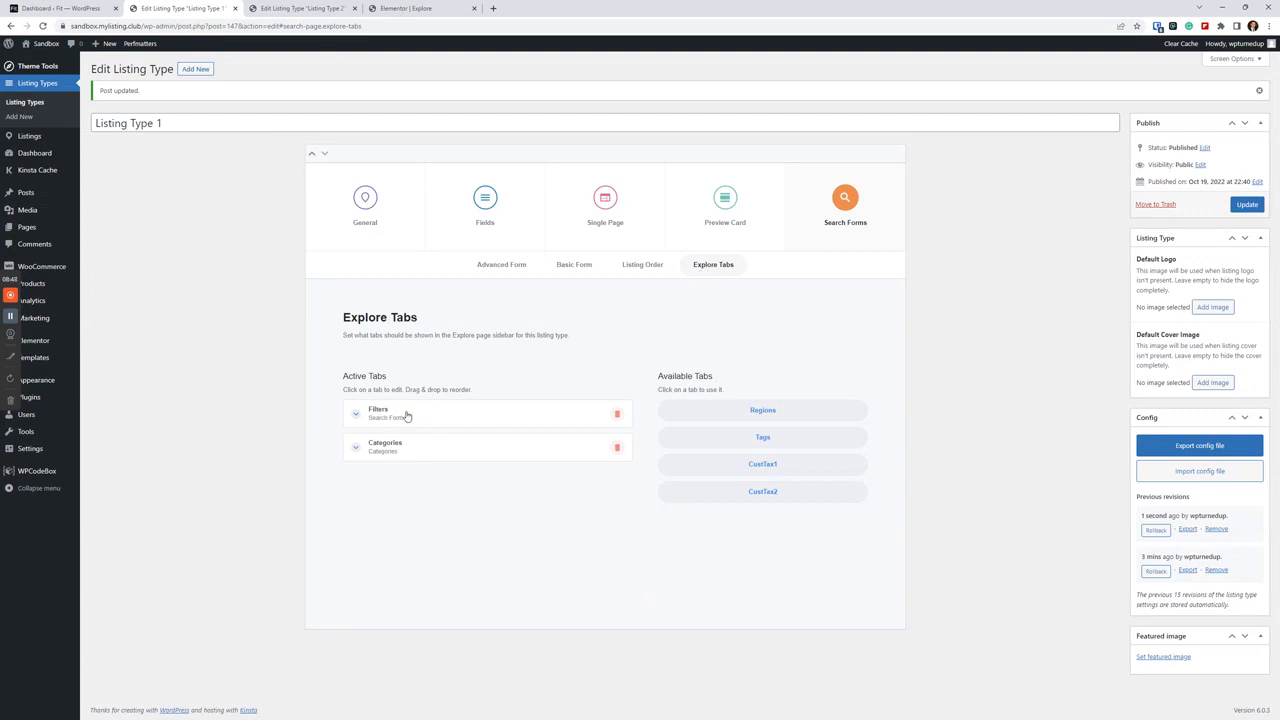
left_click(403, 14)
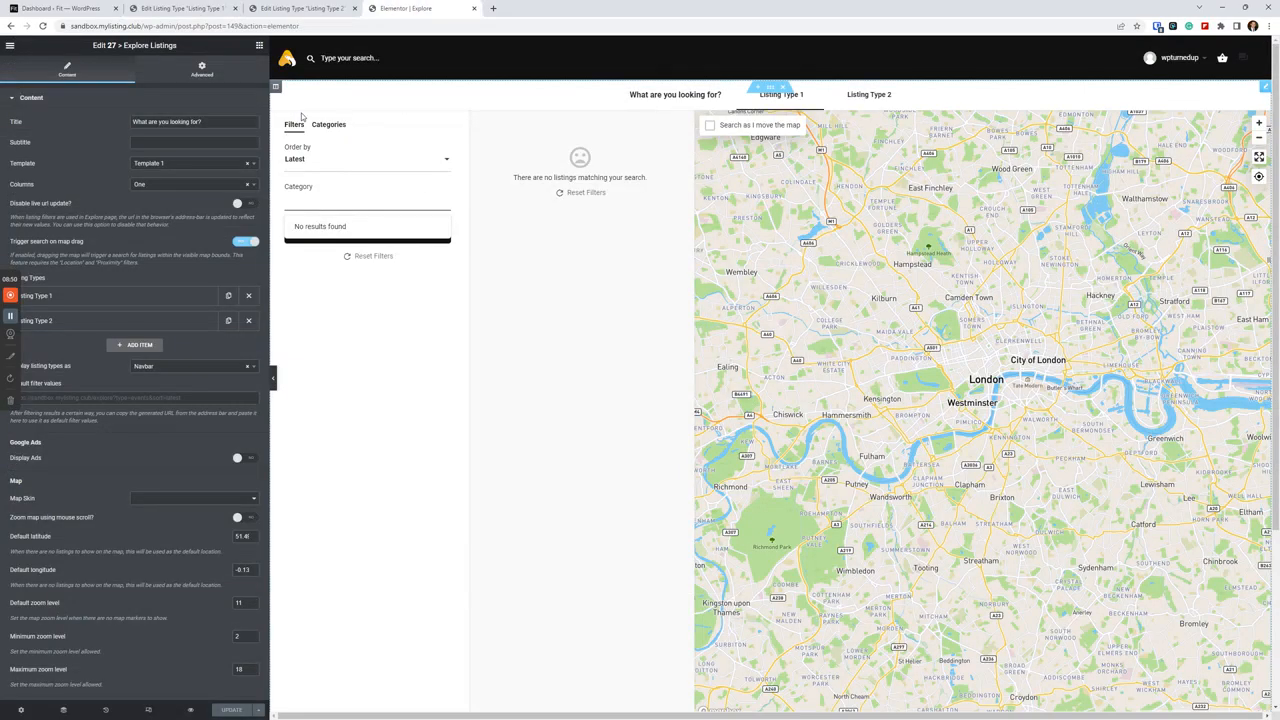
left_click(300, 8)
left_click(231, 6)
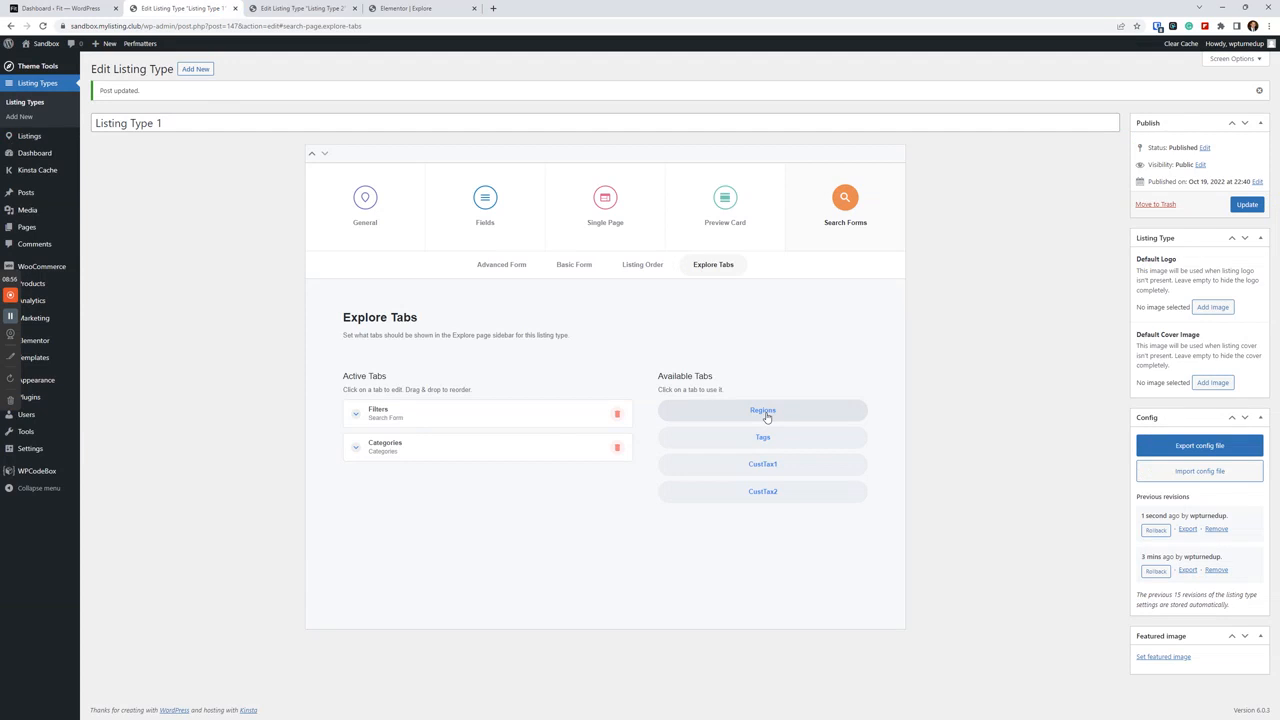
left_click(764, 411)
left_click(1246, 205)
Add Regions to the active Explore tabs of Listing Type 2 and update the listing type
left_click(300, 8)
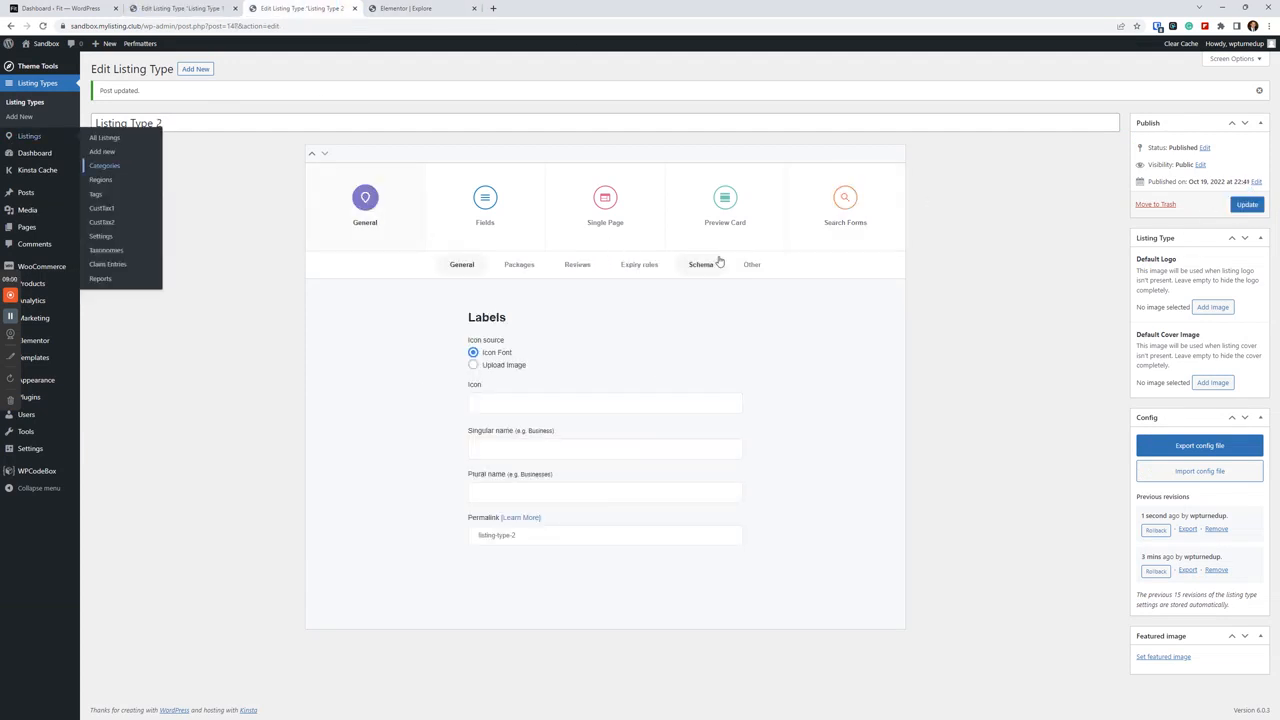
left_click(845, 205)
left_click(713, 264)
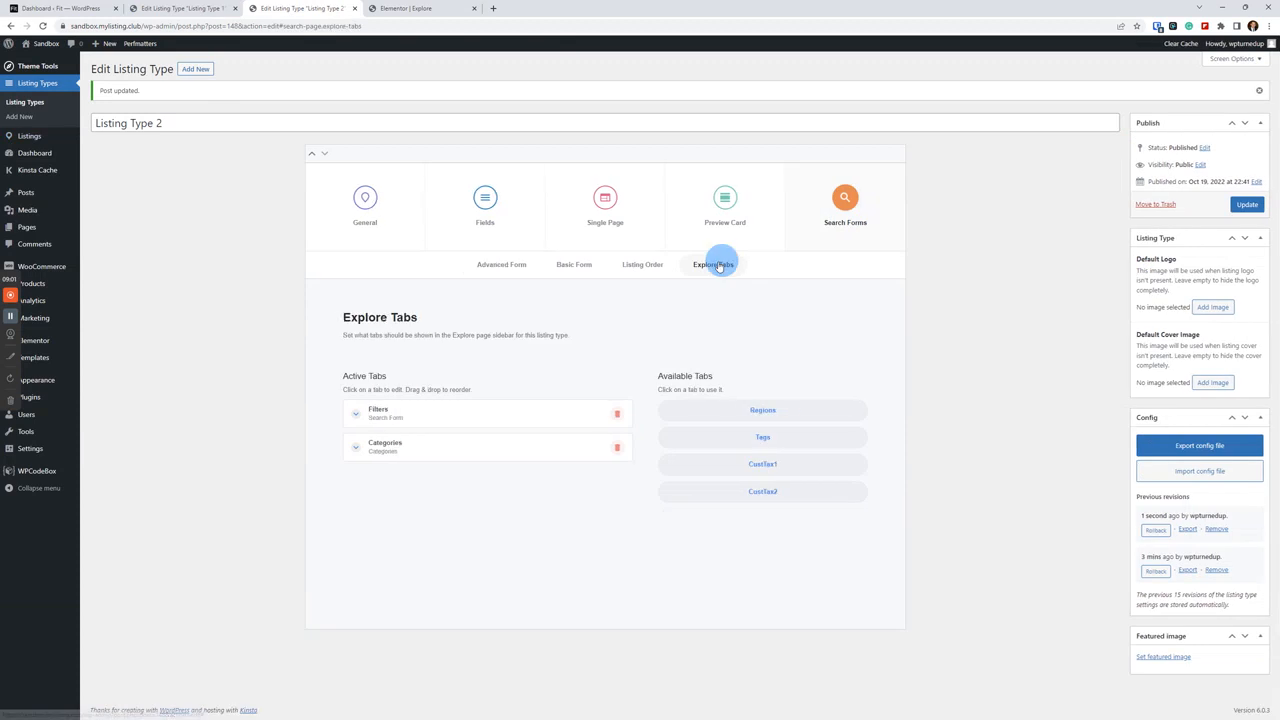
left_click(790, 410)
left_click(1247, 205)
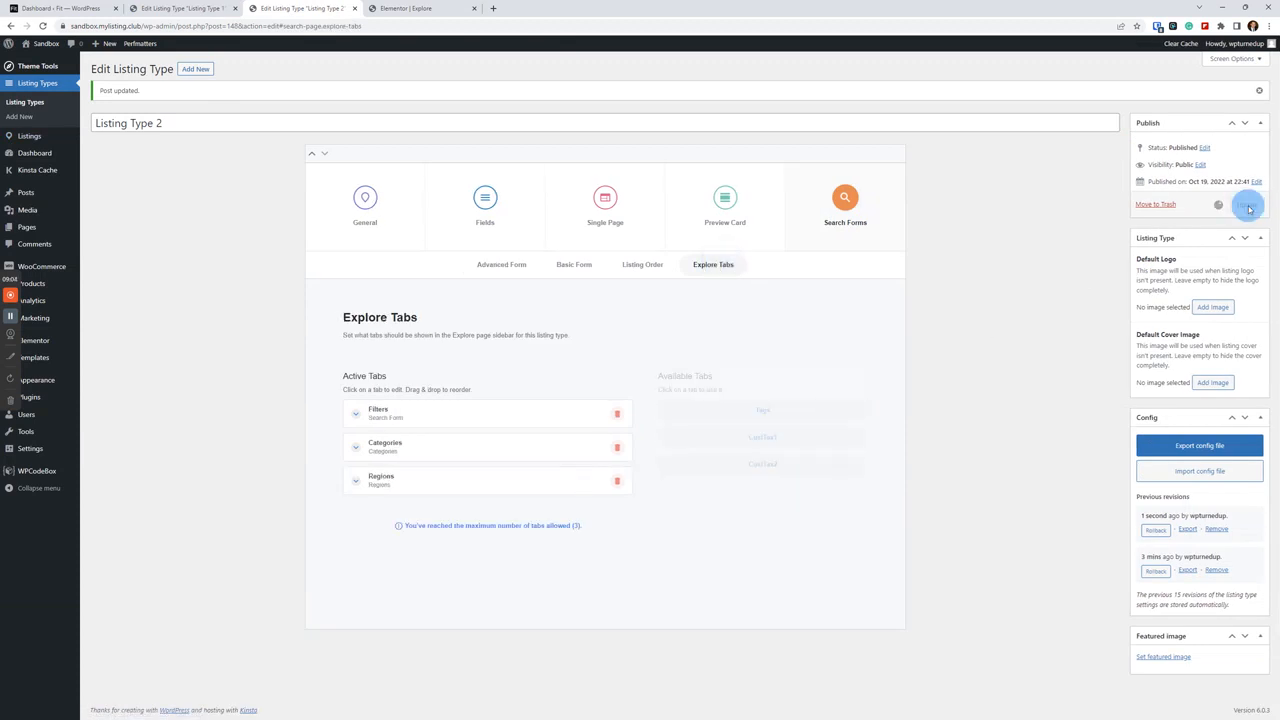
Reload the Explore page editor and check the Regions and Filters tabs in the preview
left_click(436, 8)
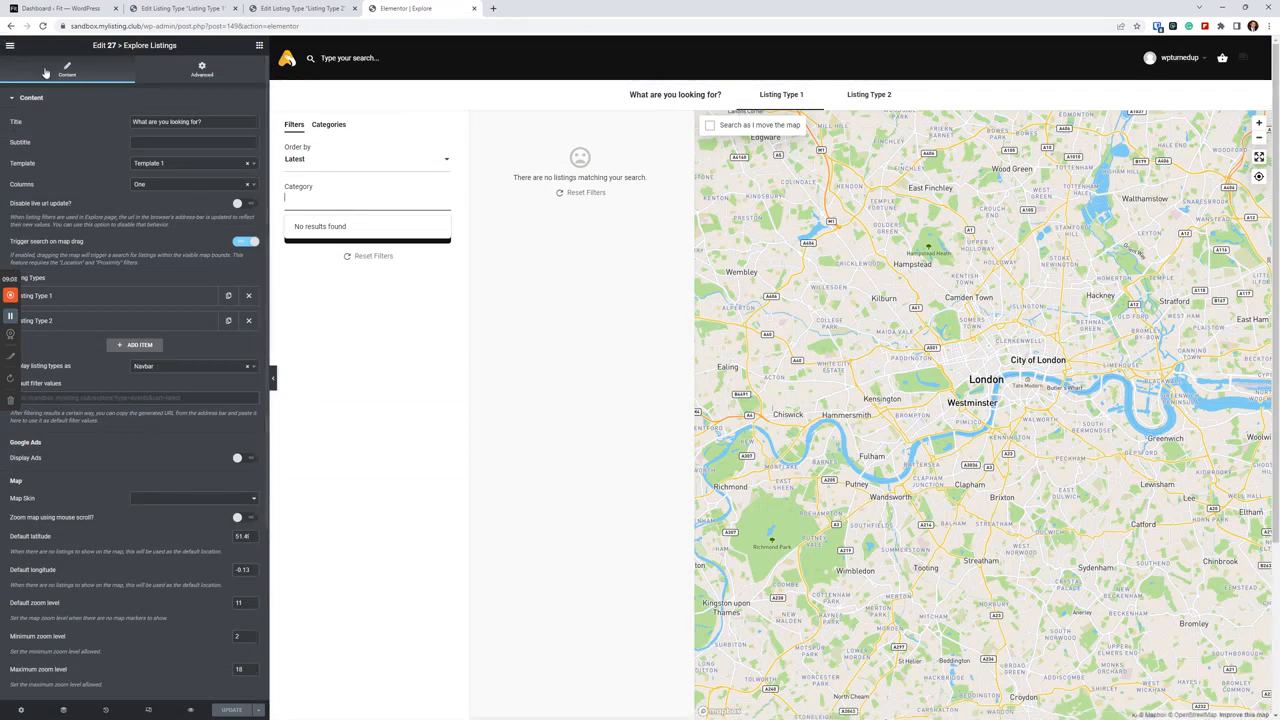
left_click(43, 26)
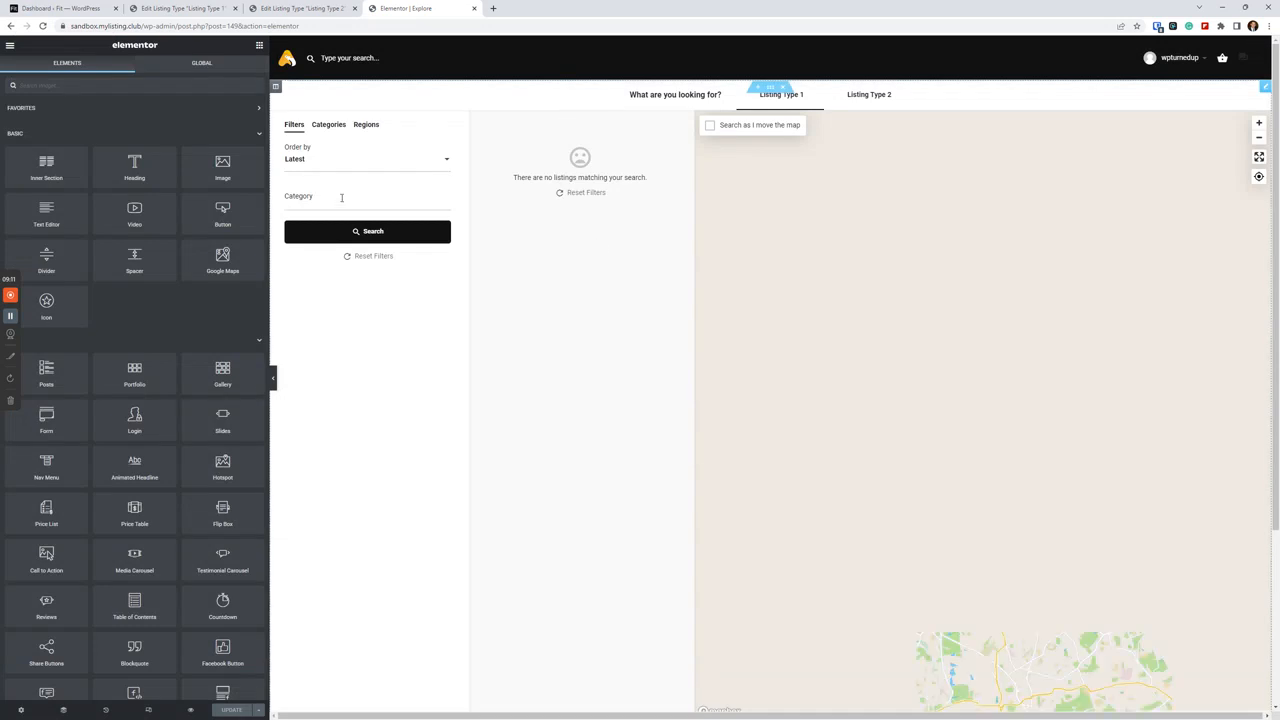
left_click(358, 126)
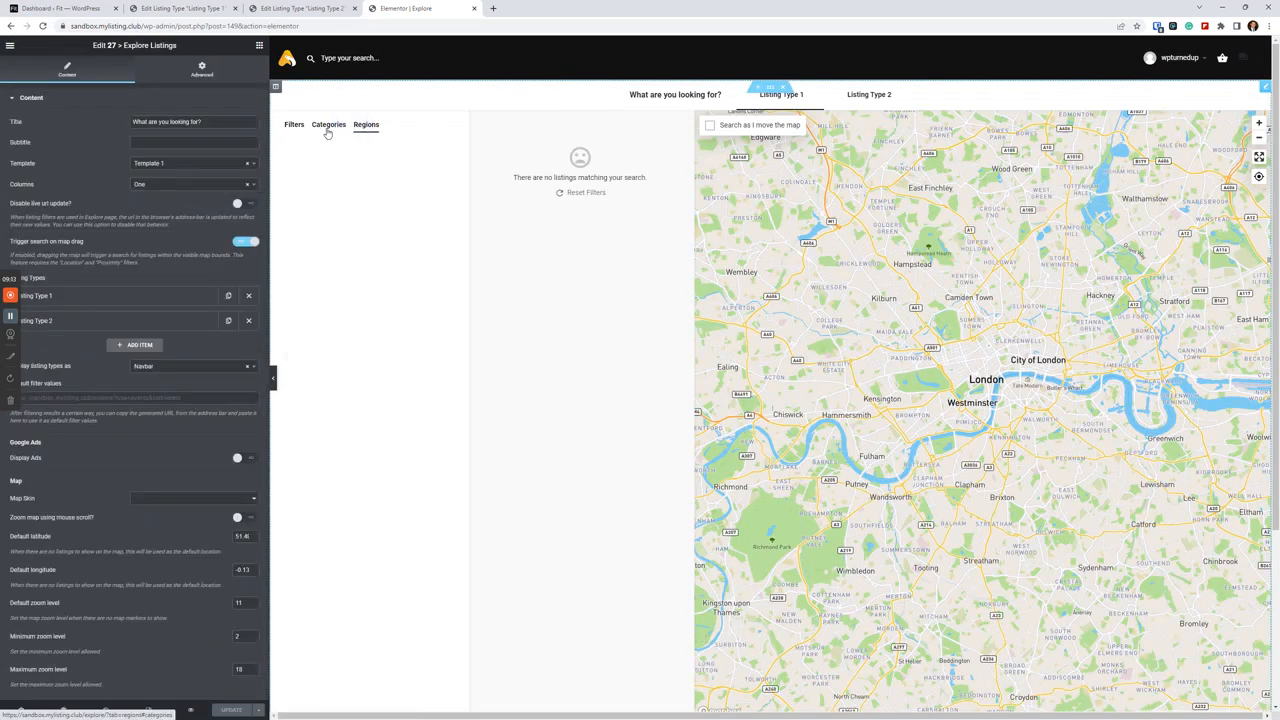
left_click(301, 126)
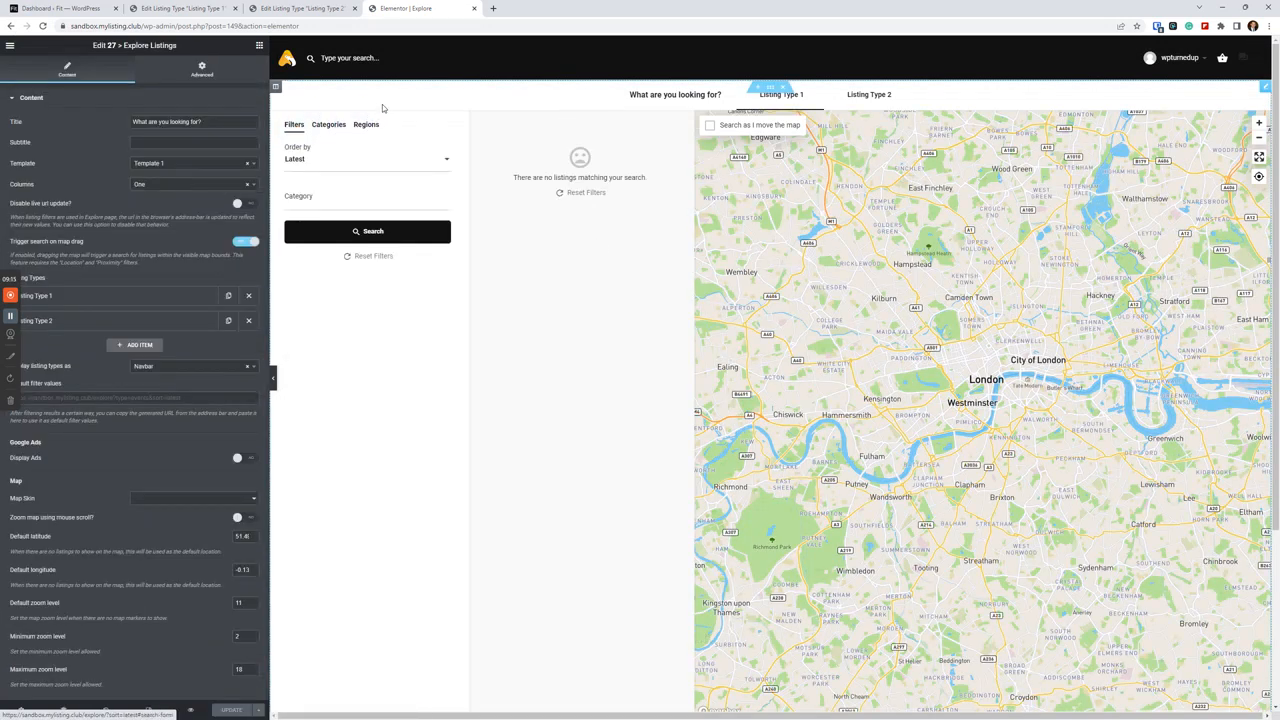
View the sandbox site's live Explore page in a separate browser tab and check its Category filter and Categories tab
left_click(182, 8)
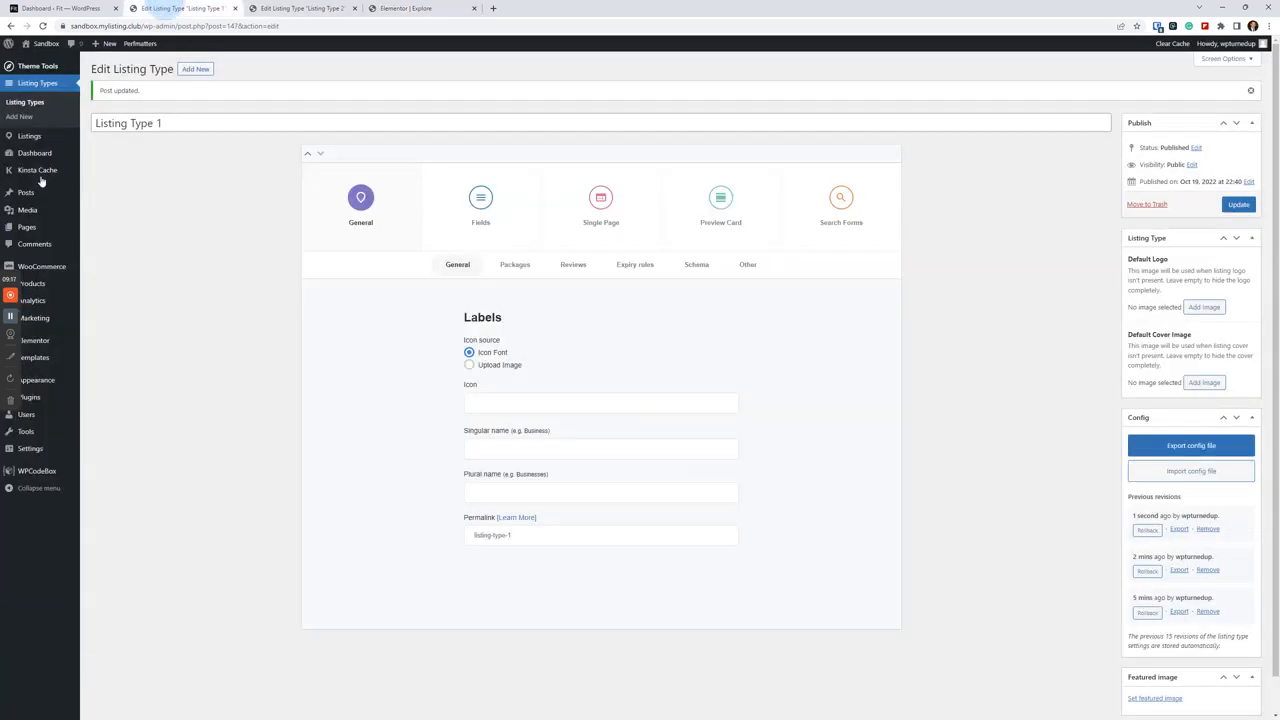
right_click(92, 231)
left_click(121, 245)
left_click(538, 7)
left_click(190, 183)
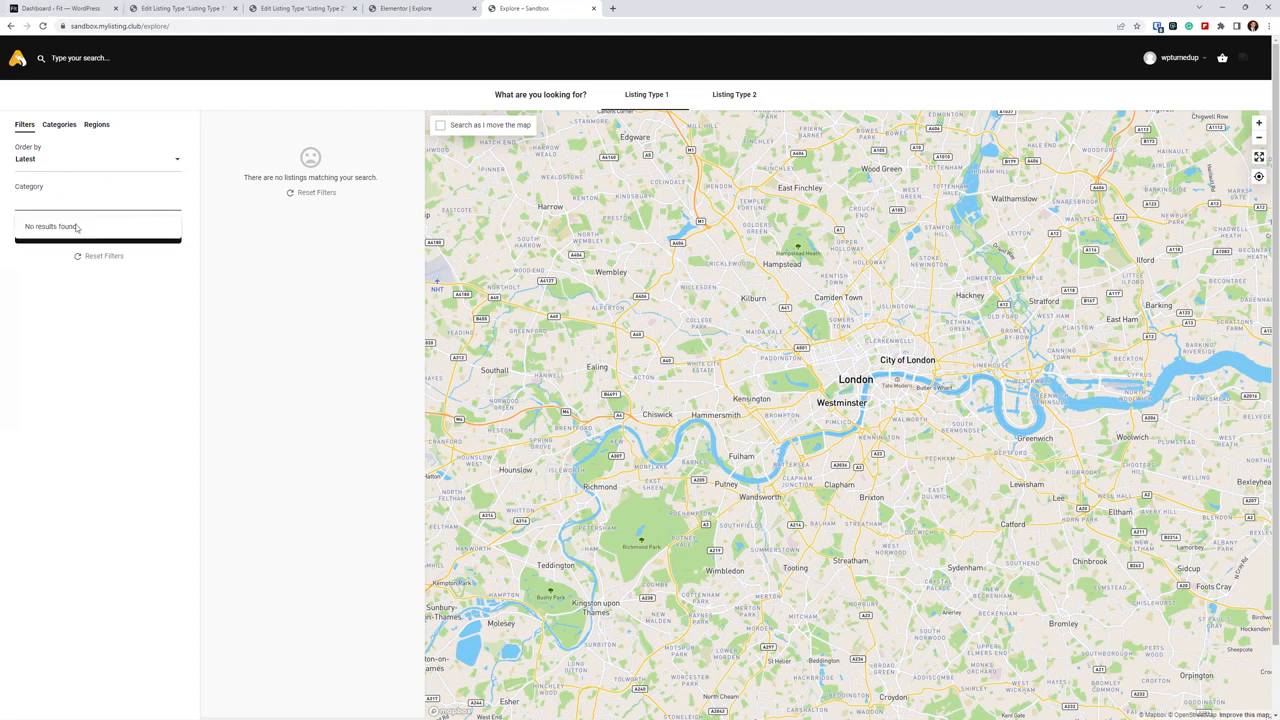
left_click(103, 361)
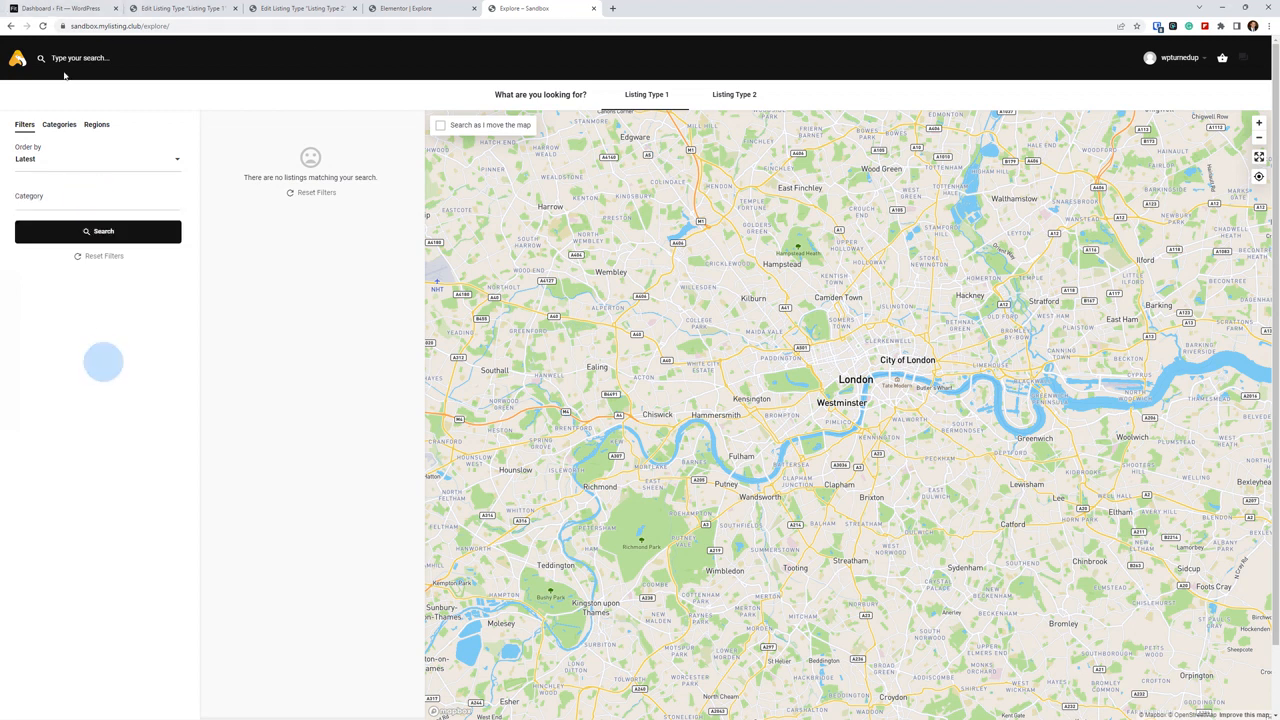
left_click(62, 126)
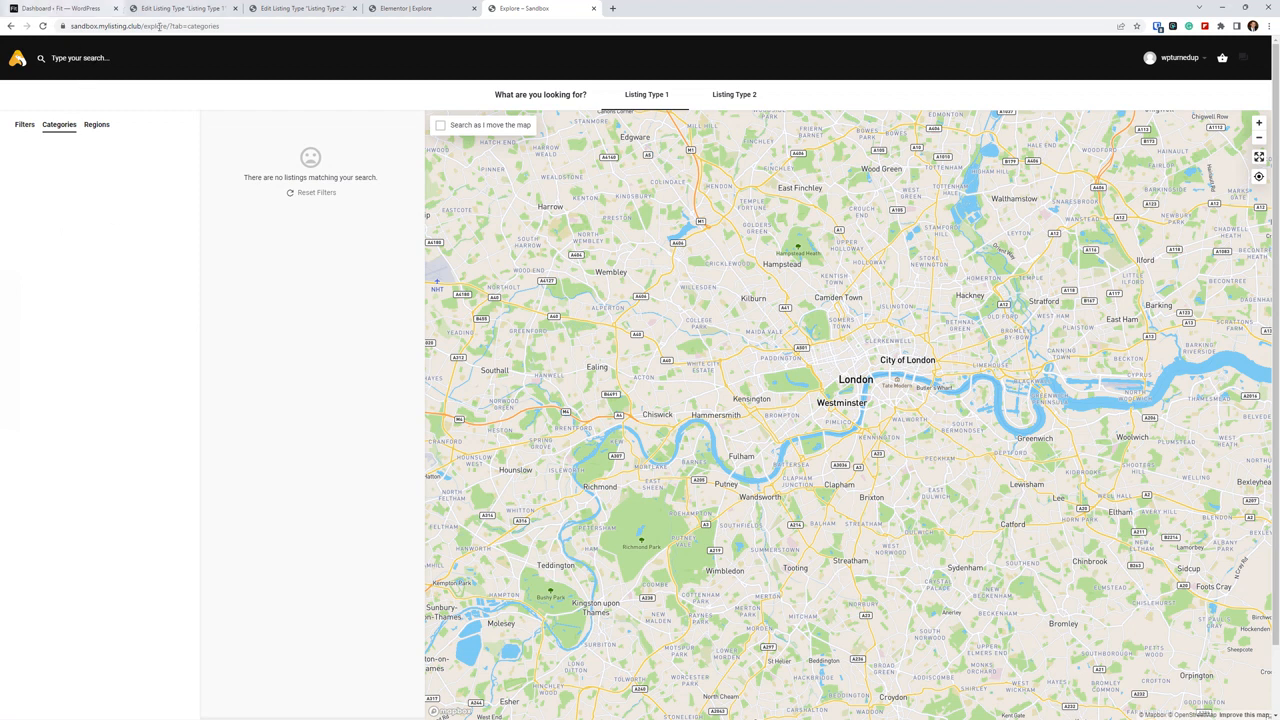
Open the Fit site in a separate browser tab and go to its /explore page
left_click(57, 8)
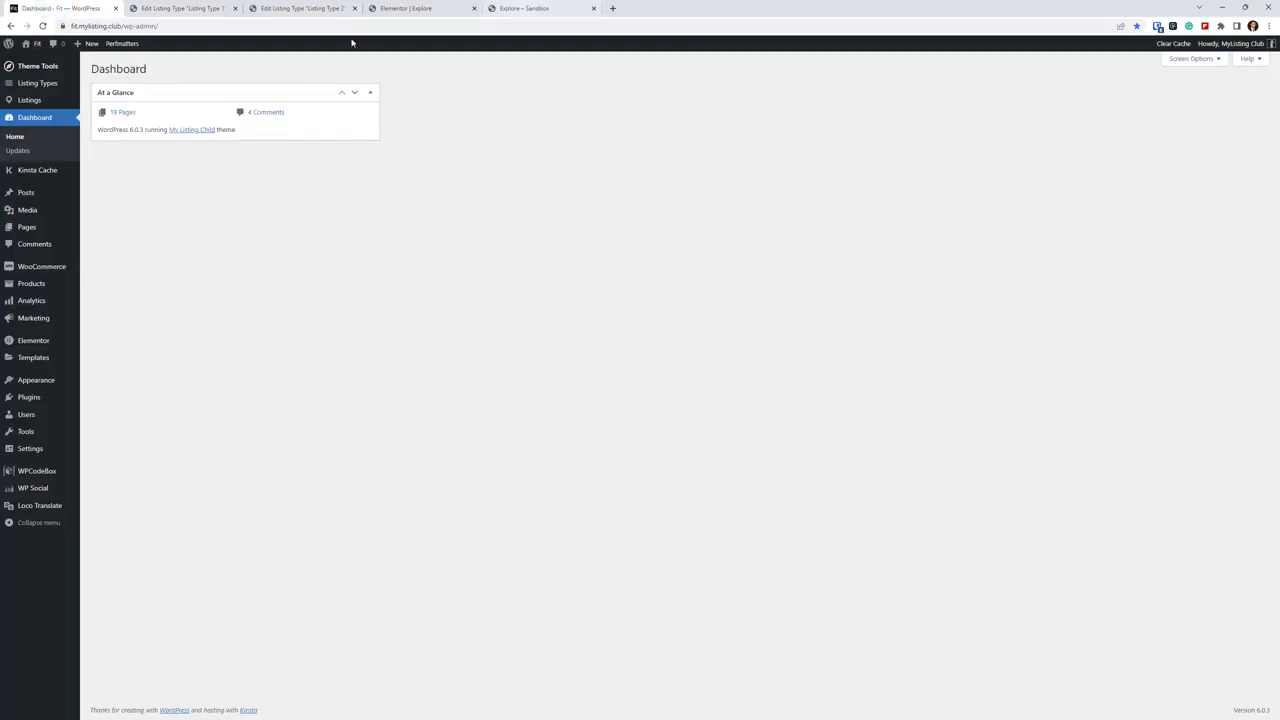
right_click(29, 61)
left_click(65, 67)
left_click(162, 8)
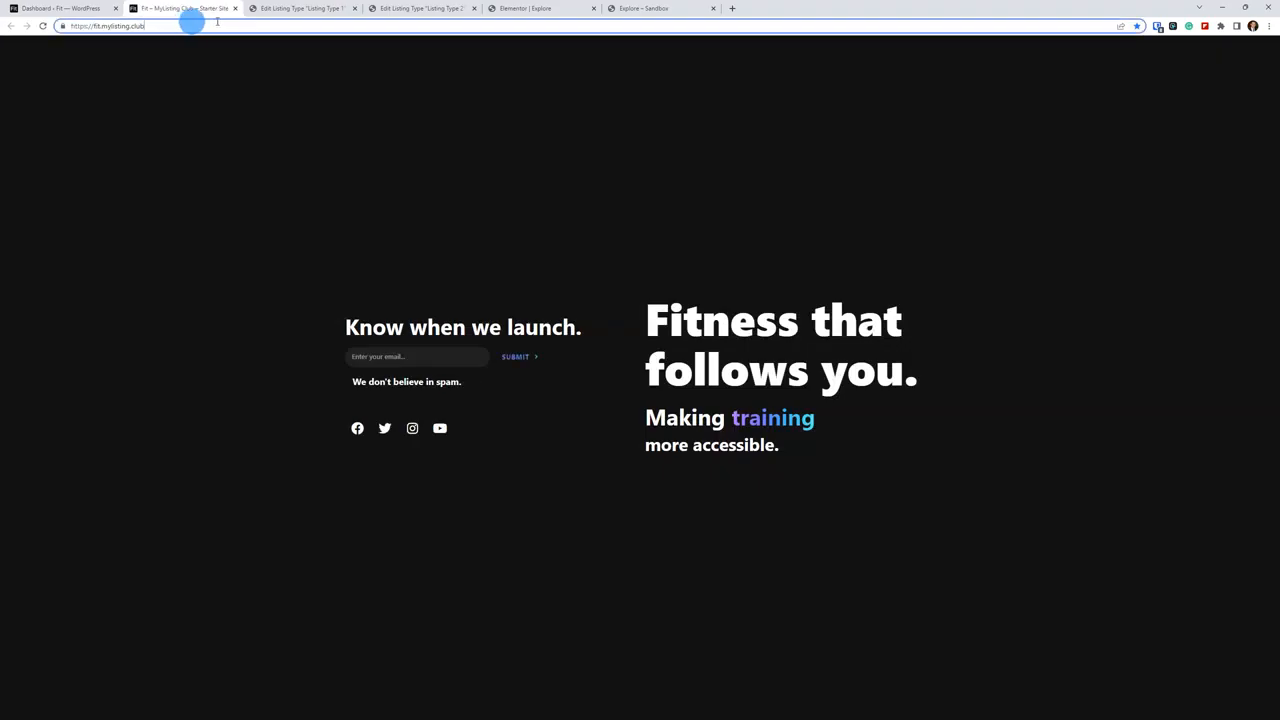
type("/explore")
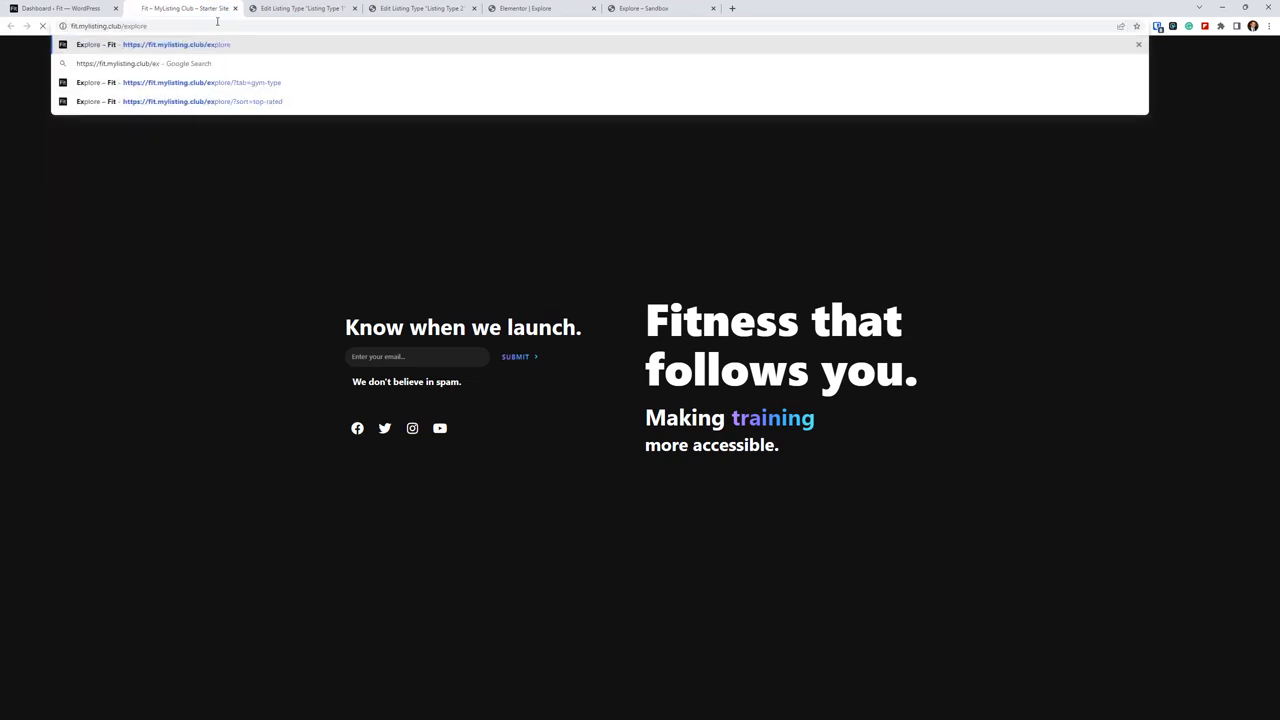
key("Return")
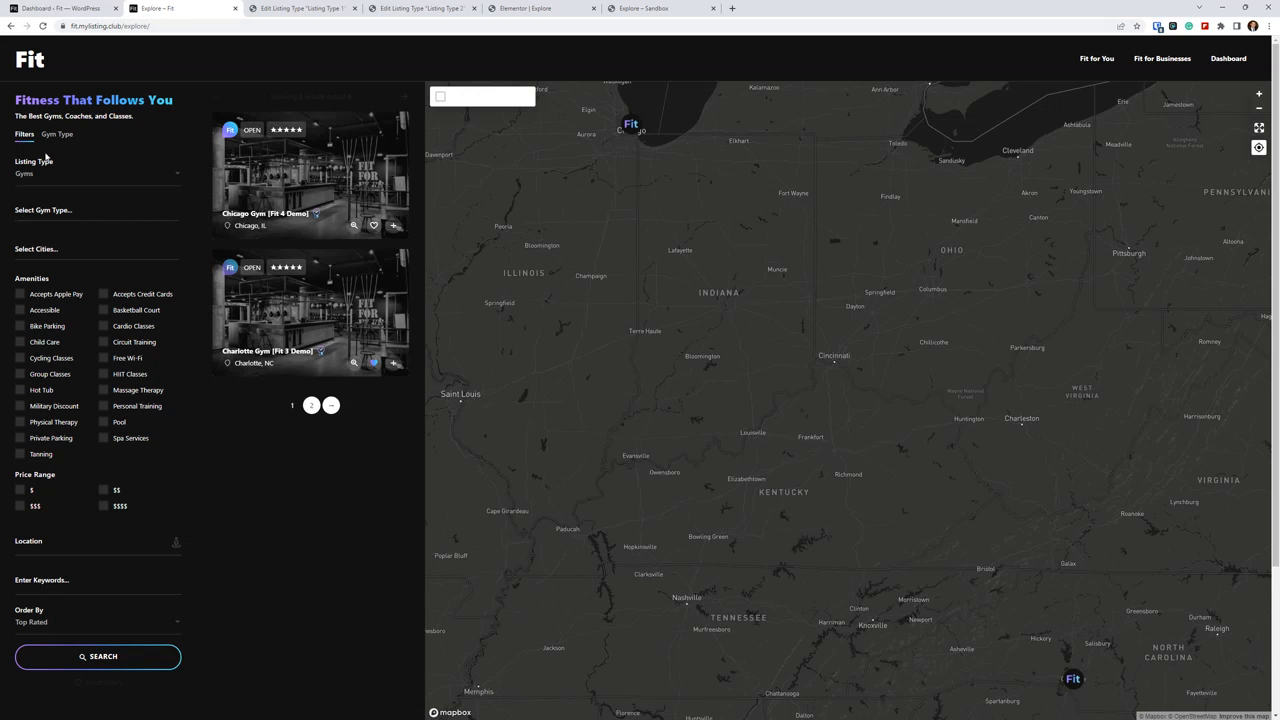
Compare the gym types offered in the Filters tab's Select Gym Type dropdown with those in the Gym Type tab
left_click(43, 208)
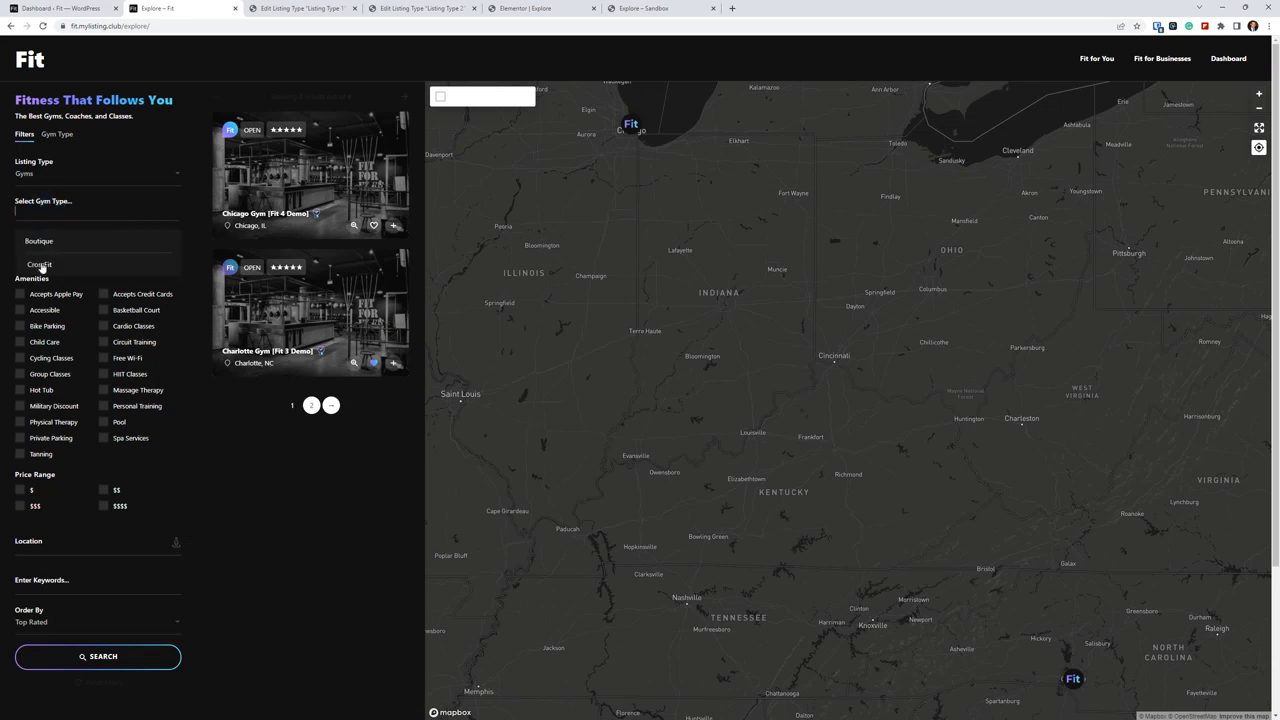
left_click(51, 138)
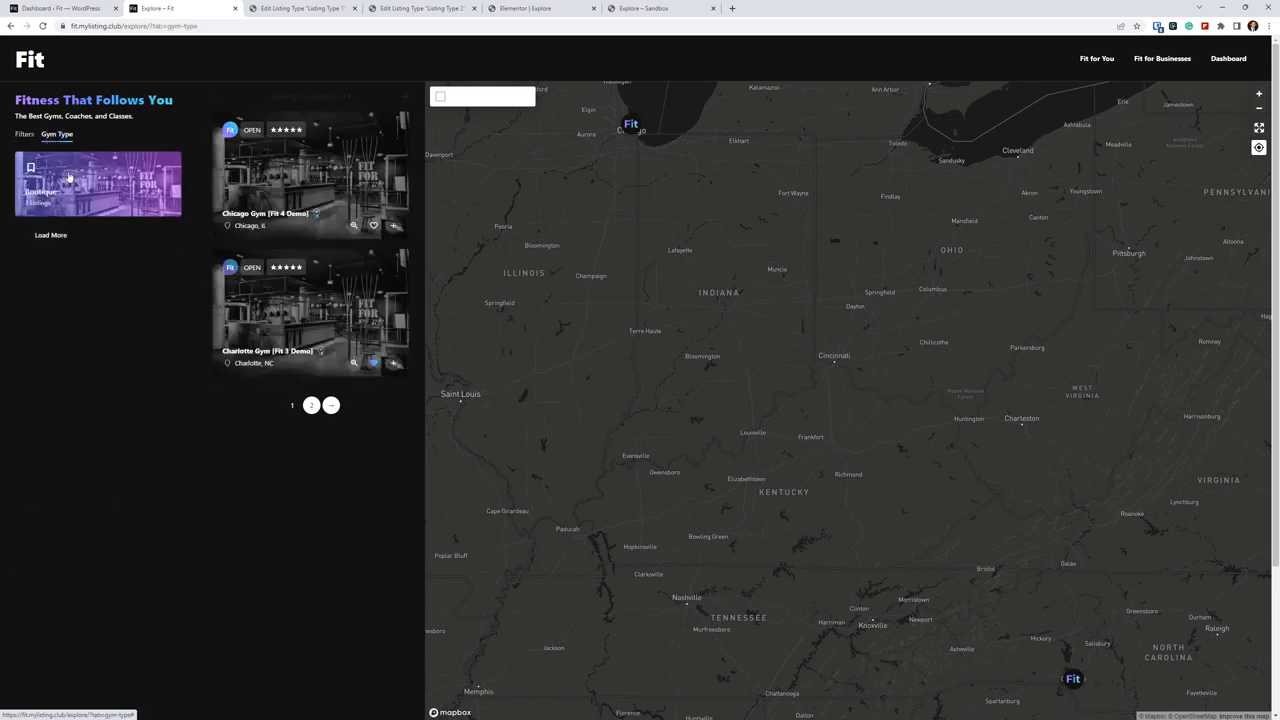
left_click(57, 237)
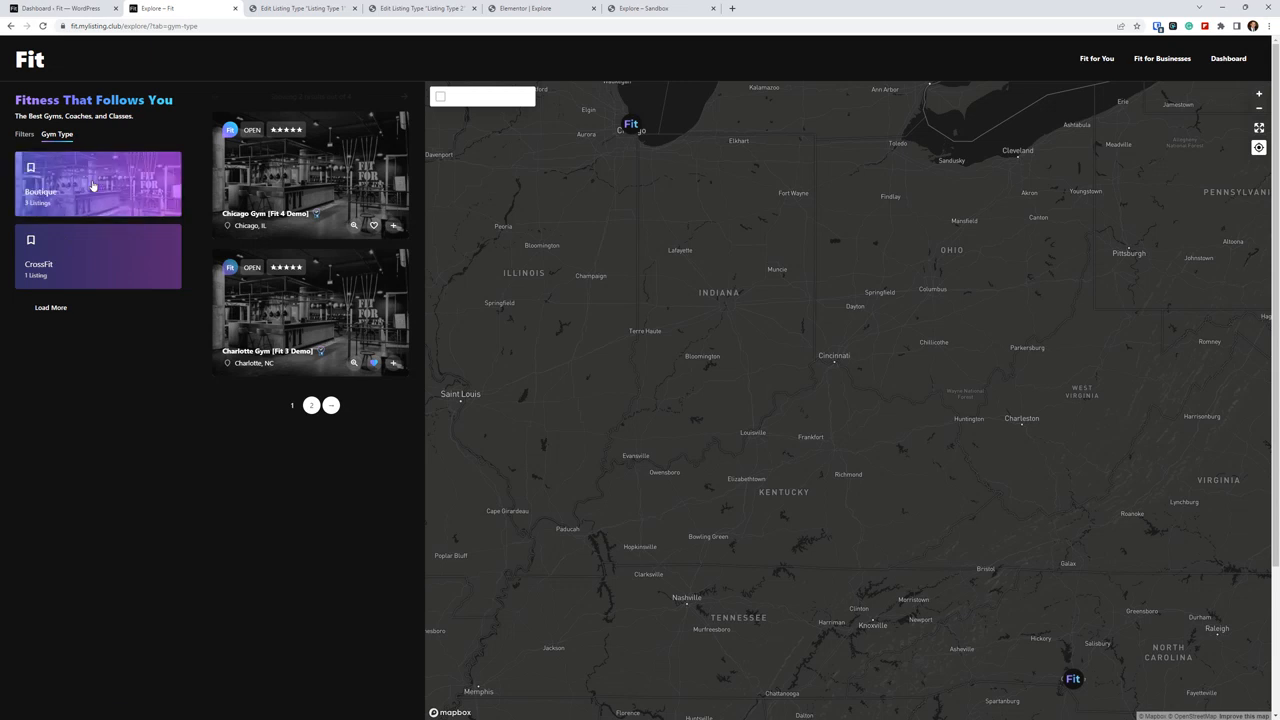
left_click(20, 134)
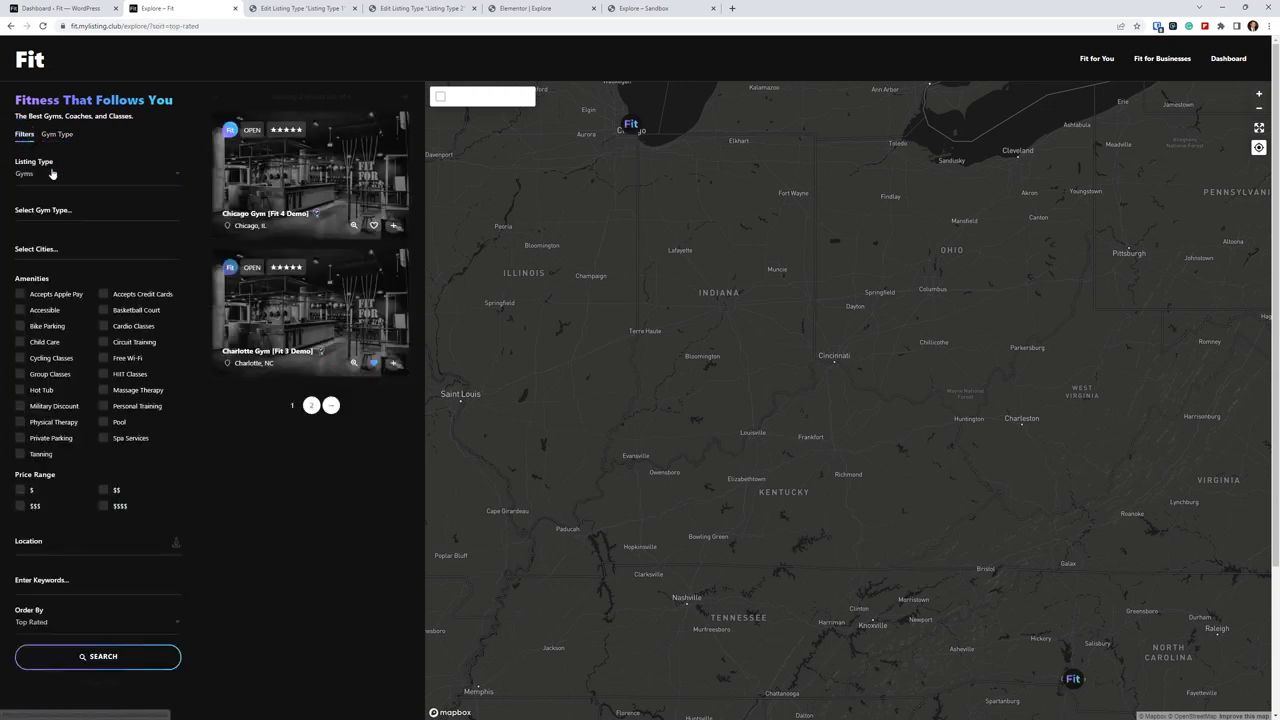
left_click(50, 211)
left_click(50, 211)
left_click(58, 136)
left_click(23, 135)
left_click(30, 208)
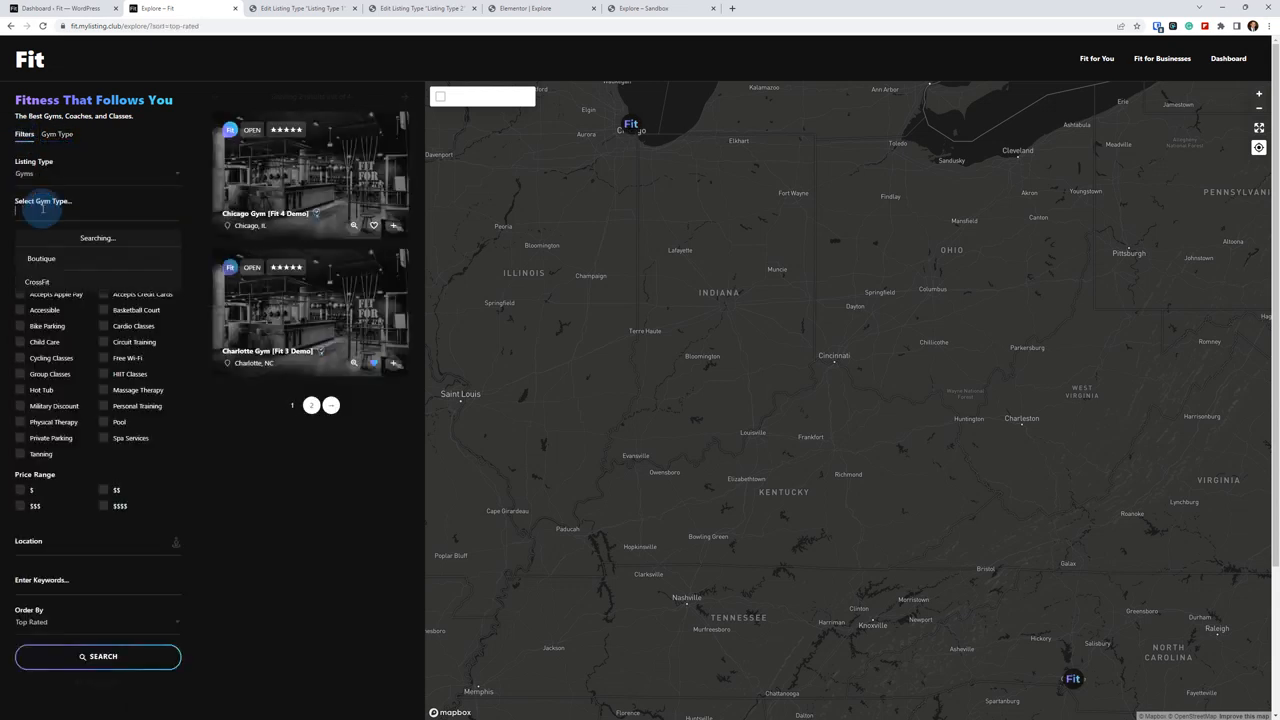
left_click(58, 136)
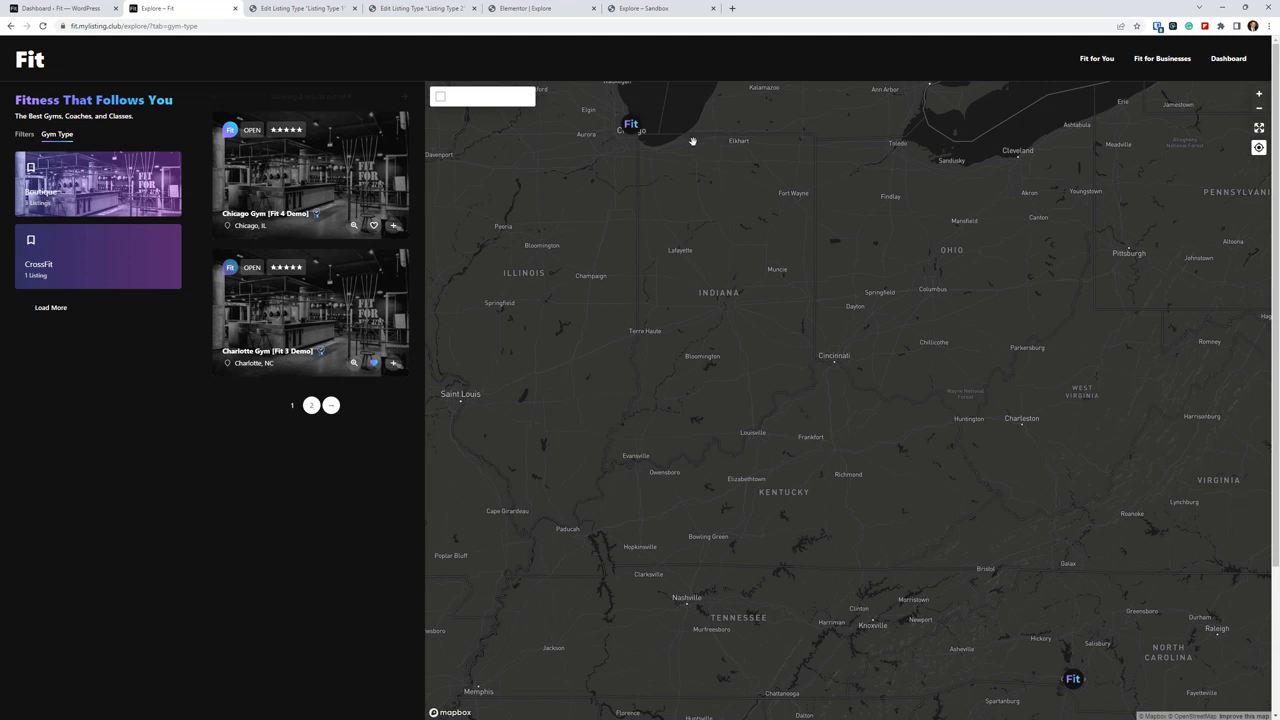
Open the sandbox site's Theme Options in a separate browser tab and select the Listings per page value in the Explore settings
left_click(289, 14)
mouse_move(45, 70)
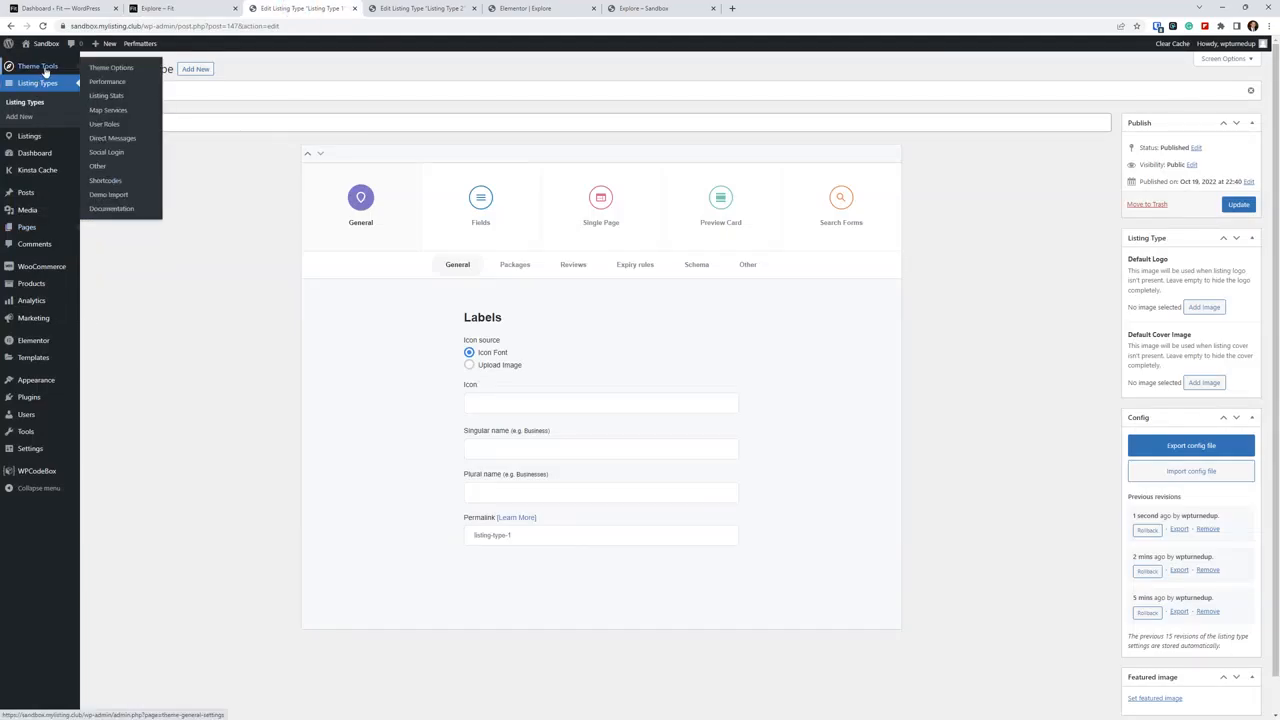
right_click(116, 69)
left_click(151, 77)
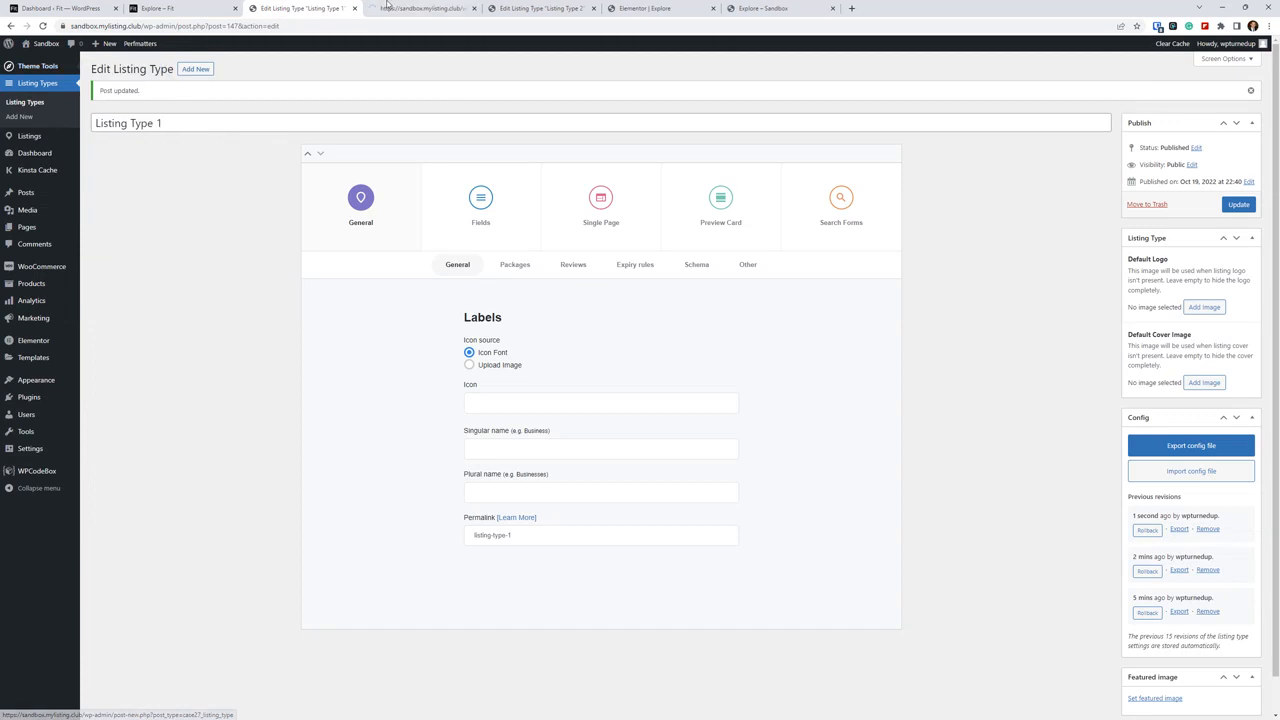
left_click(330, 8)
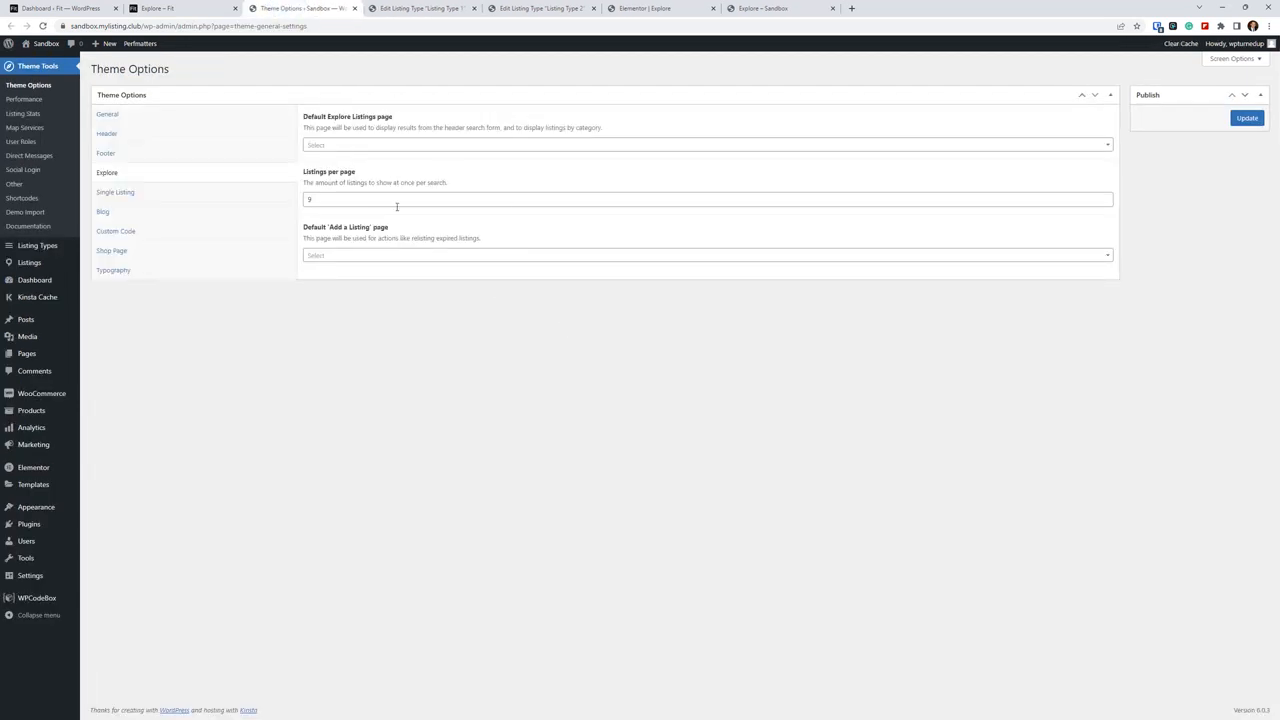
double_click(337, 200)
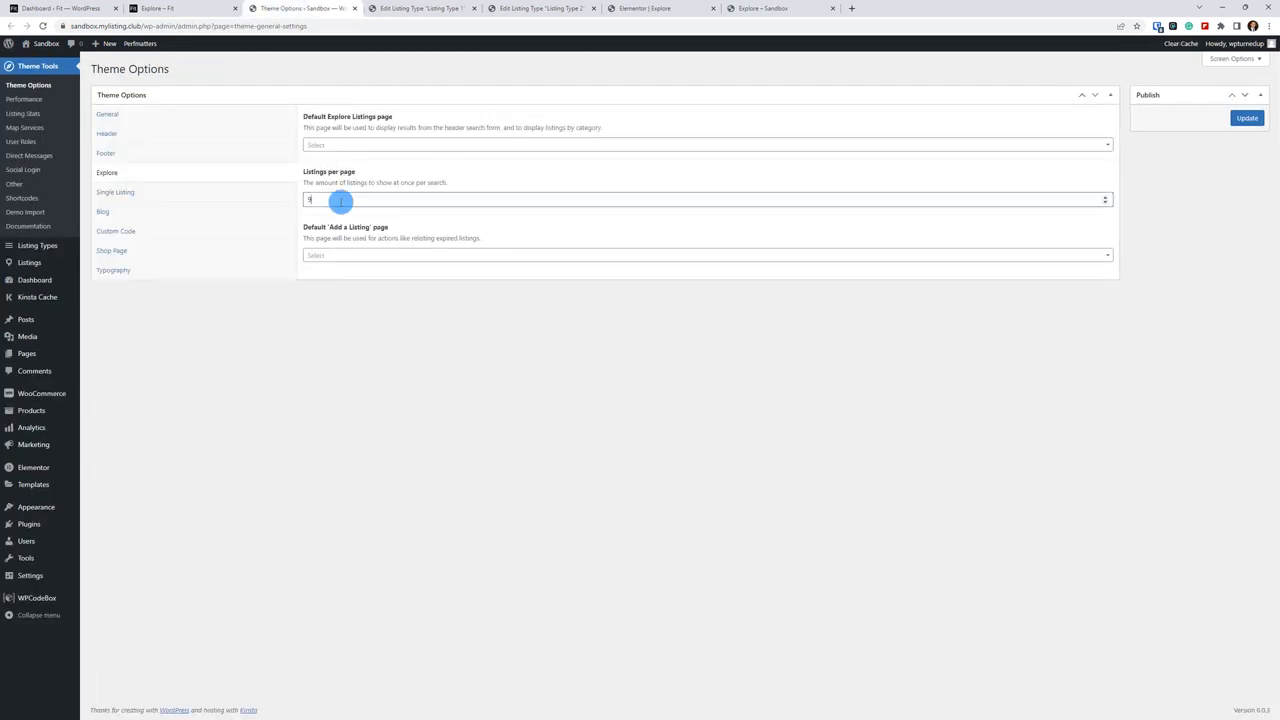
Compare the Fit Explore page's paginated results, including its second page, with the sandbox's Listings per page setting
left_click(780, 8)
left_click(219, 5)
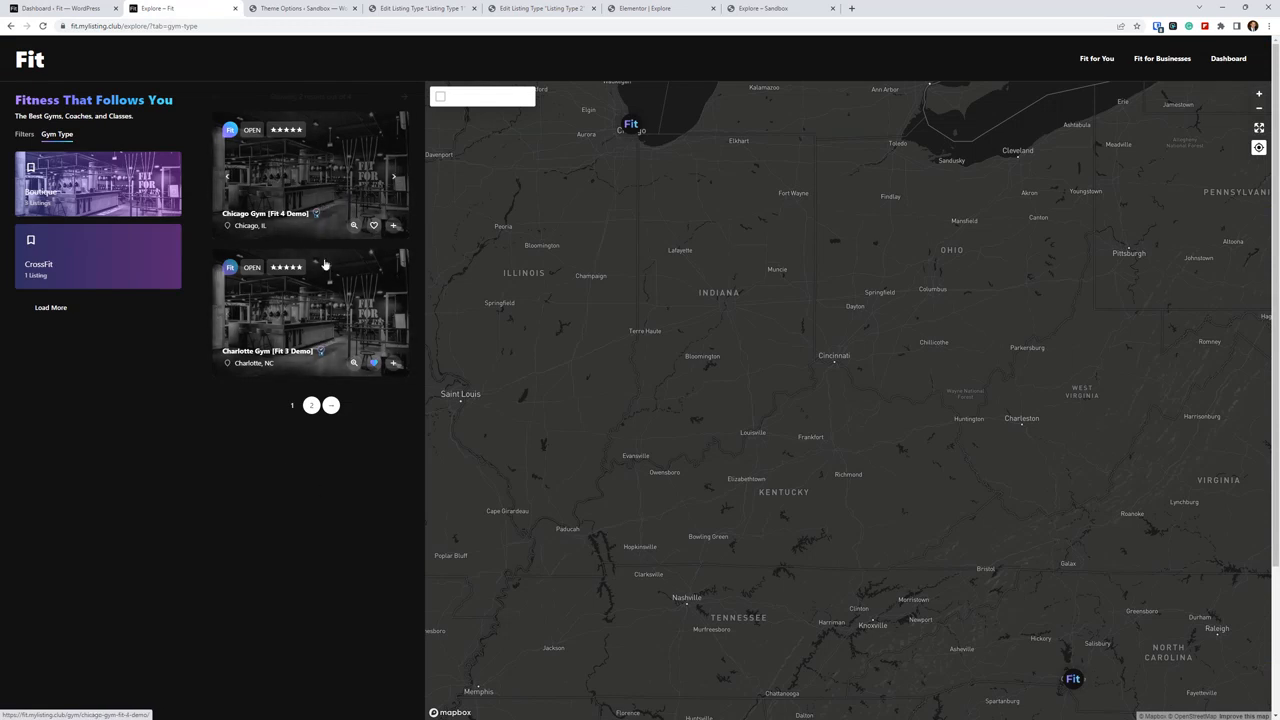
left_click(310, 408)
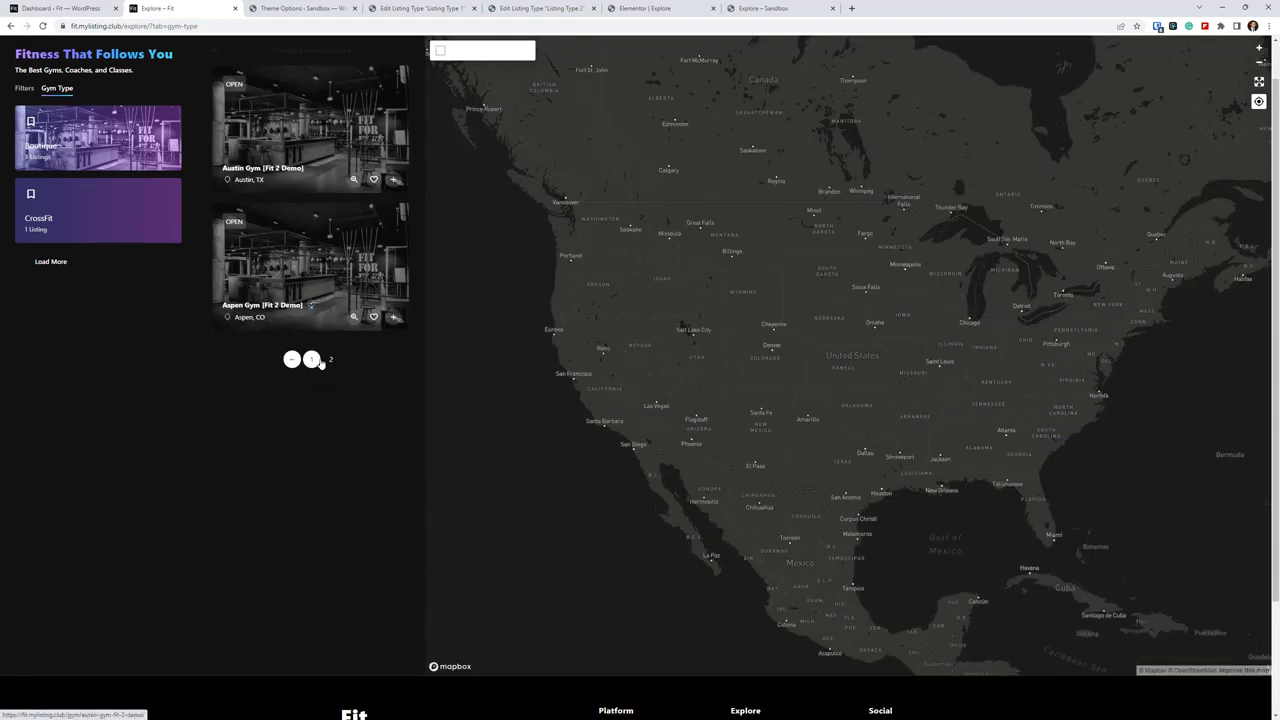
left_click(300, 8)
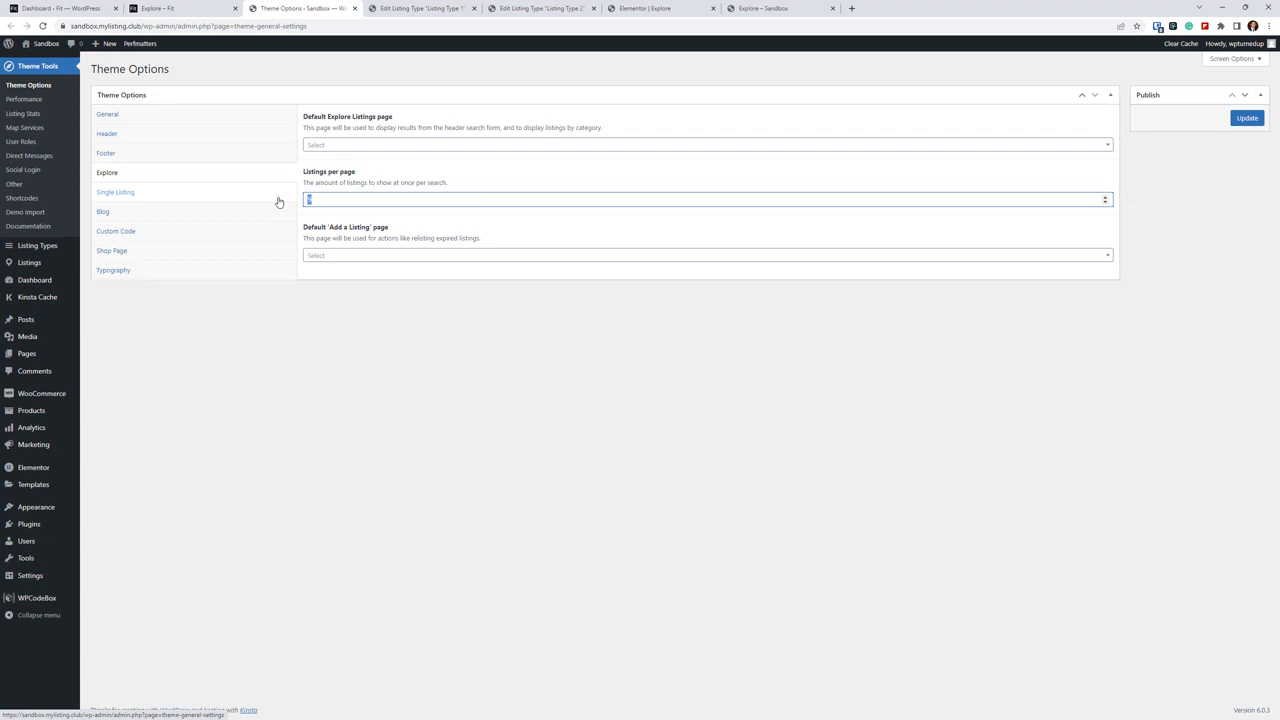
left_click(457, 195)
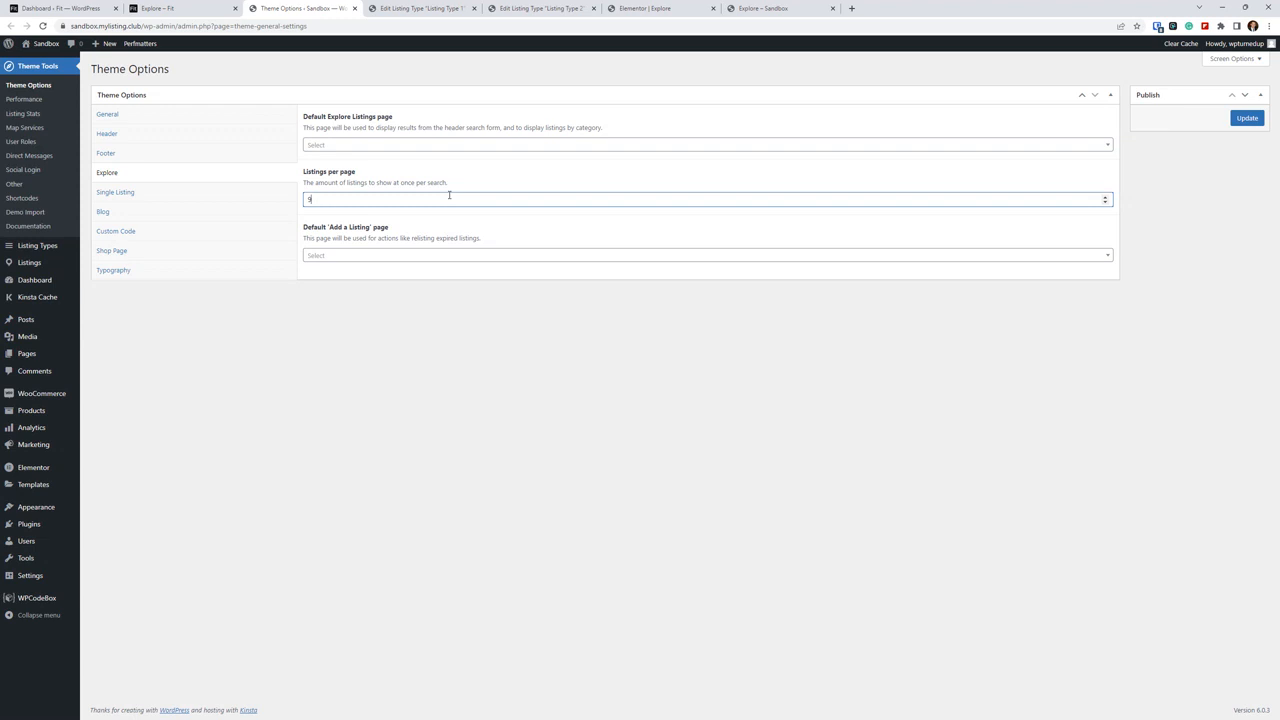
left_click_drag(448, 196, 277, 217)
left_click(175, 9)
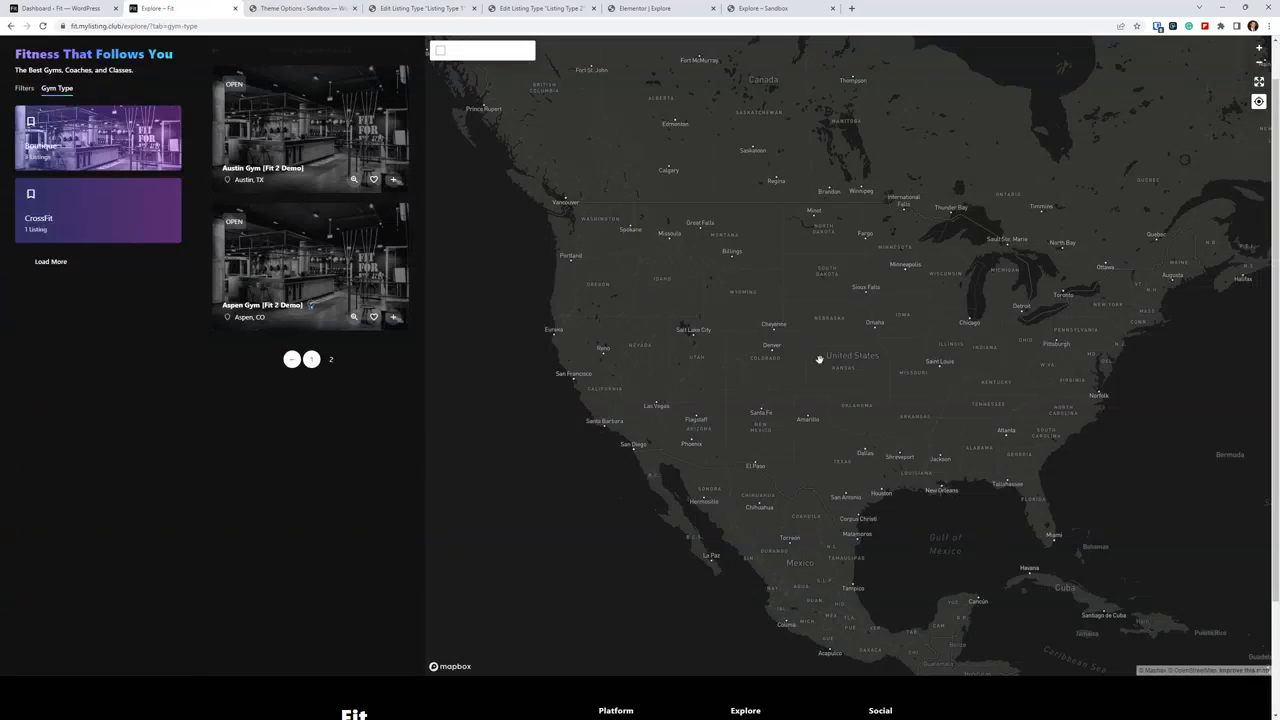
Set the Default Explore Listings page to Explore in the sandbox's Theme Options
left_click(300, 8)
left_click(359, 197)
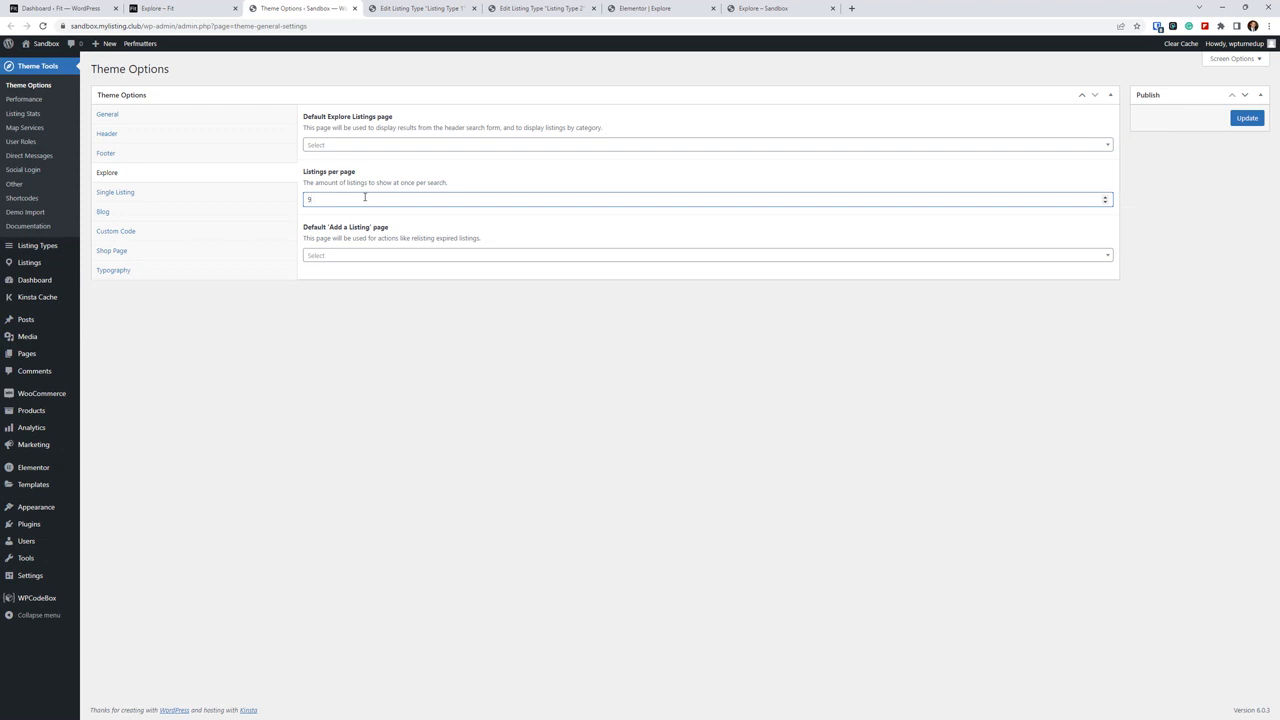
left_click(360, 146)
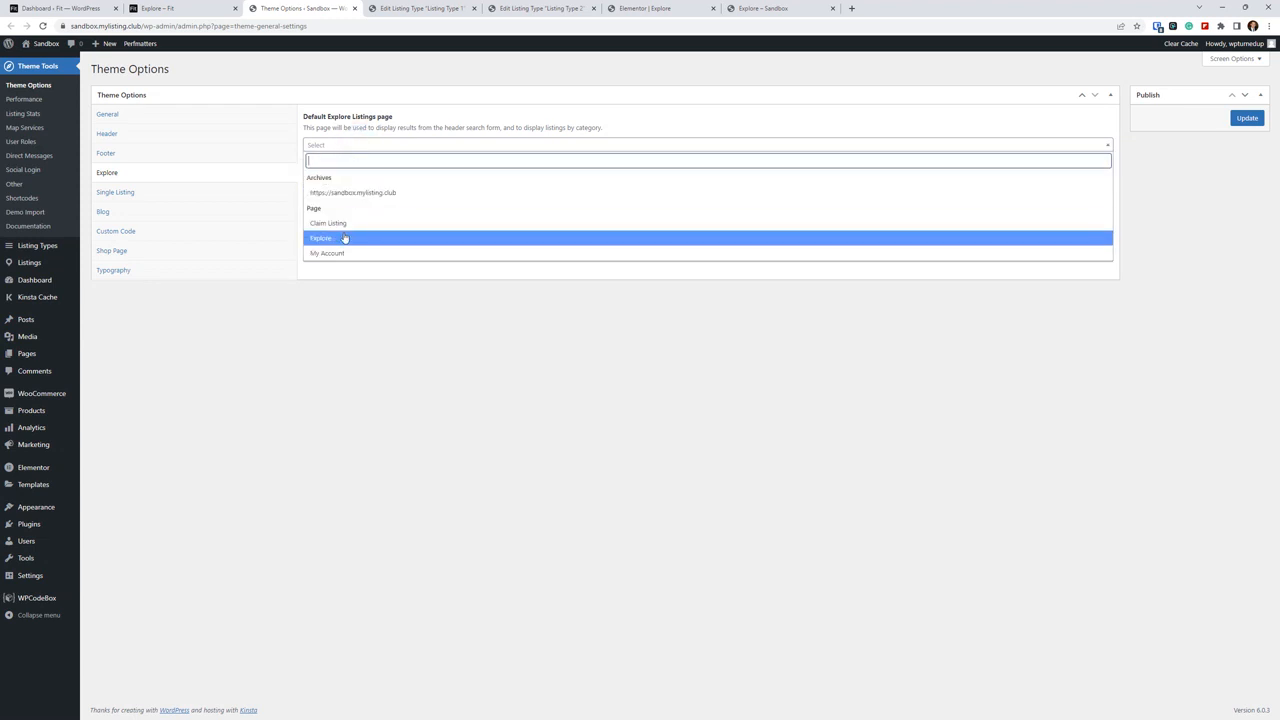
left_click(344, 238)
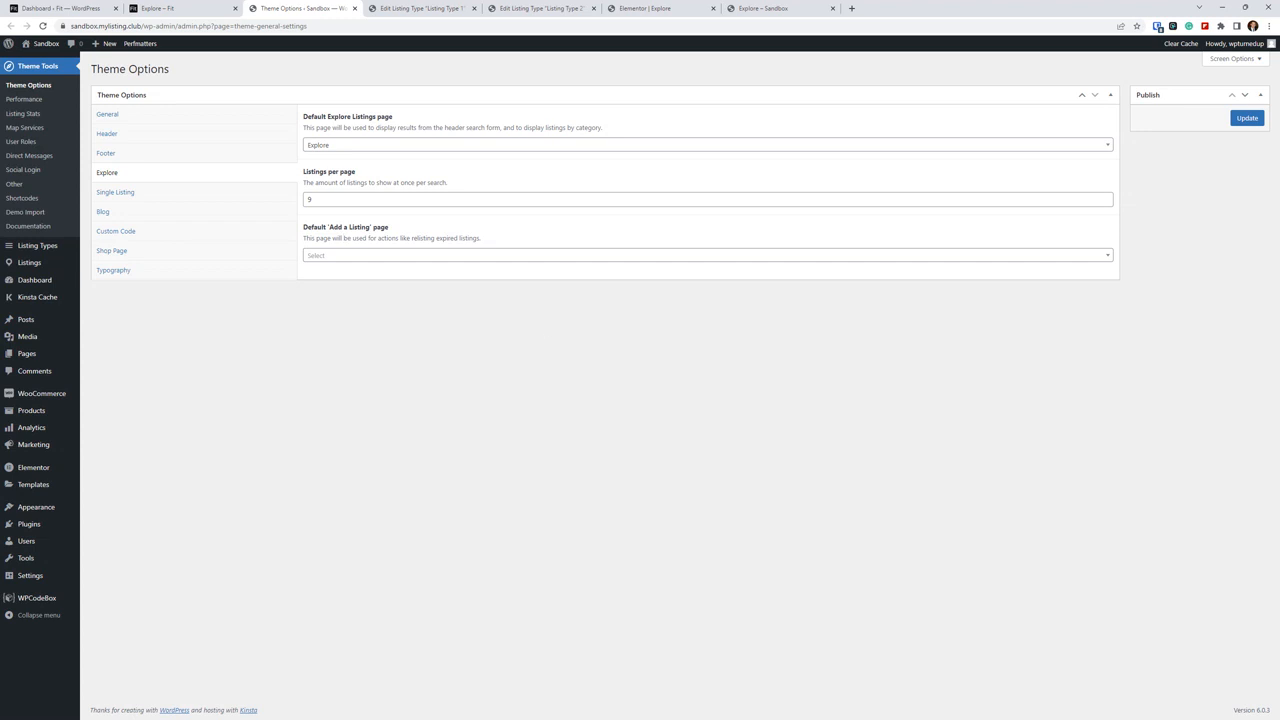
Return to the Explore page in Elementor and set the Explore Listings widget to display listing types as Dropdown
left_click(513, 8)
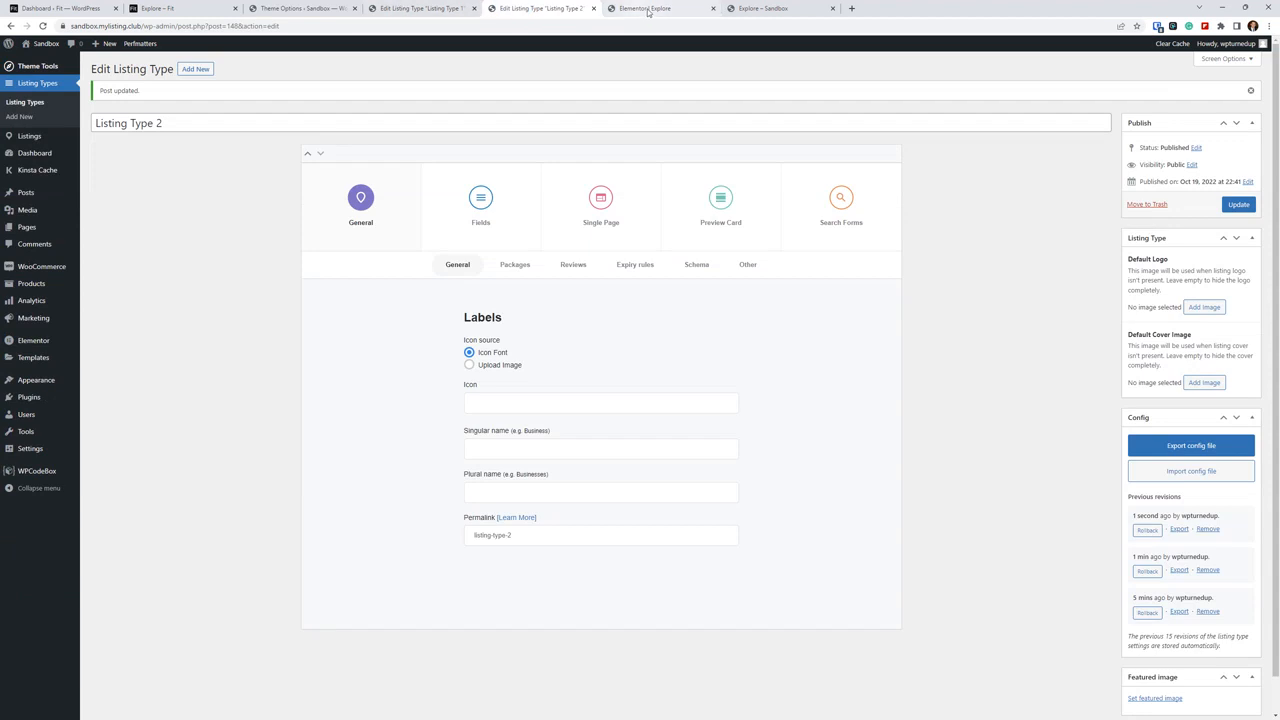
left_click(645, 8)
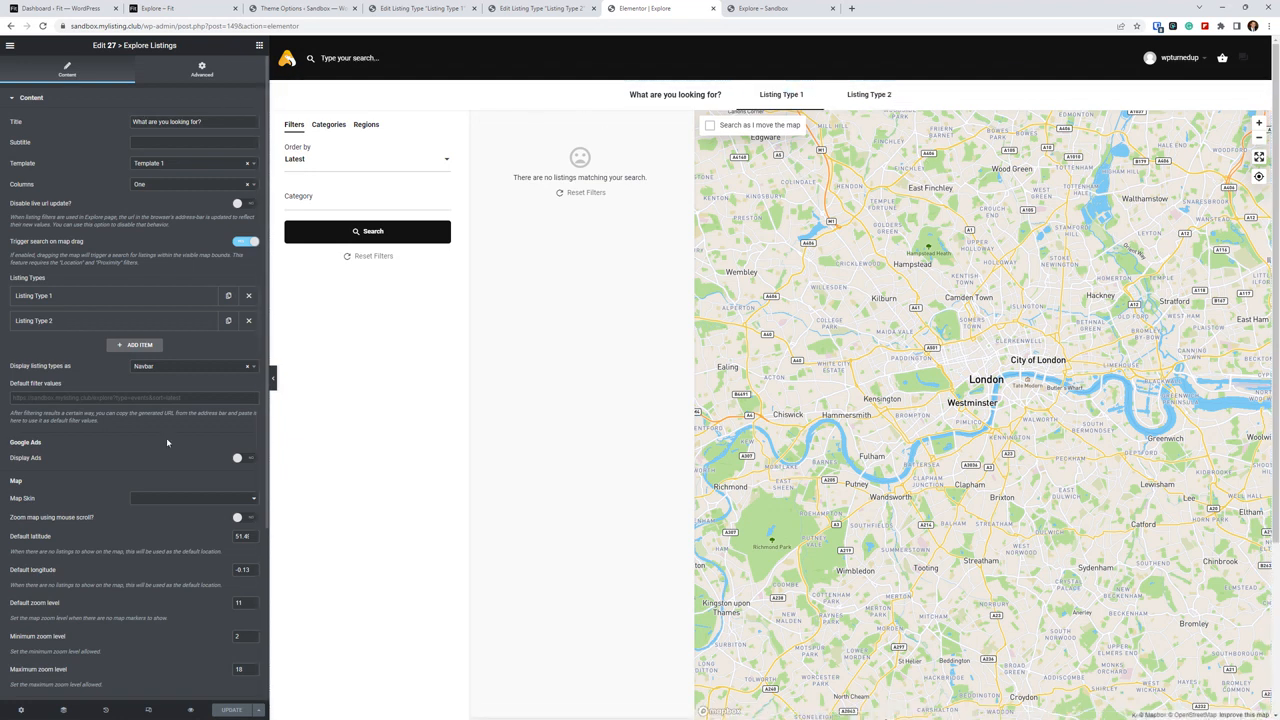
scroll(131, 335, "down", 1)
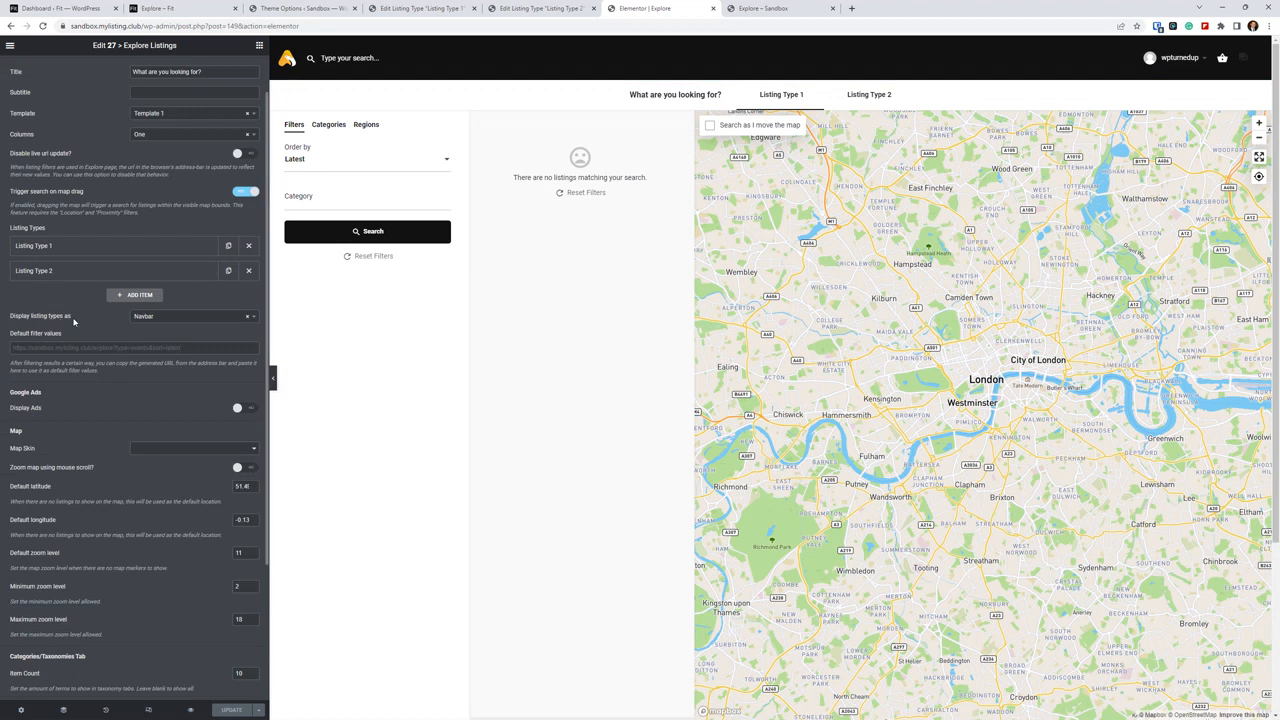
left_click(167, 318)
left_click(156, 352)
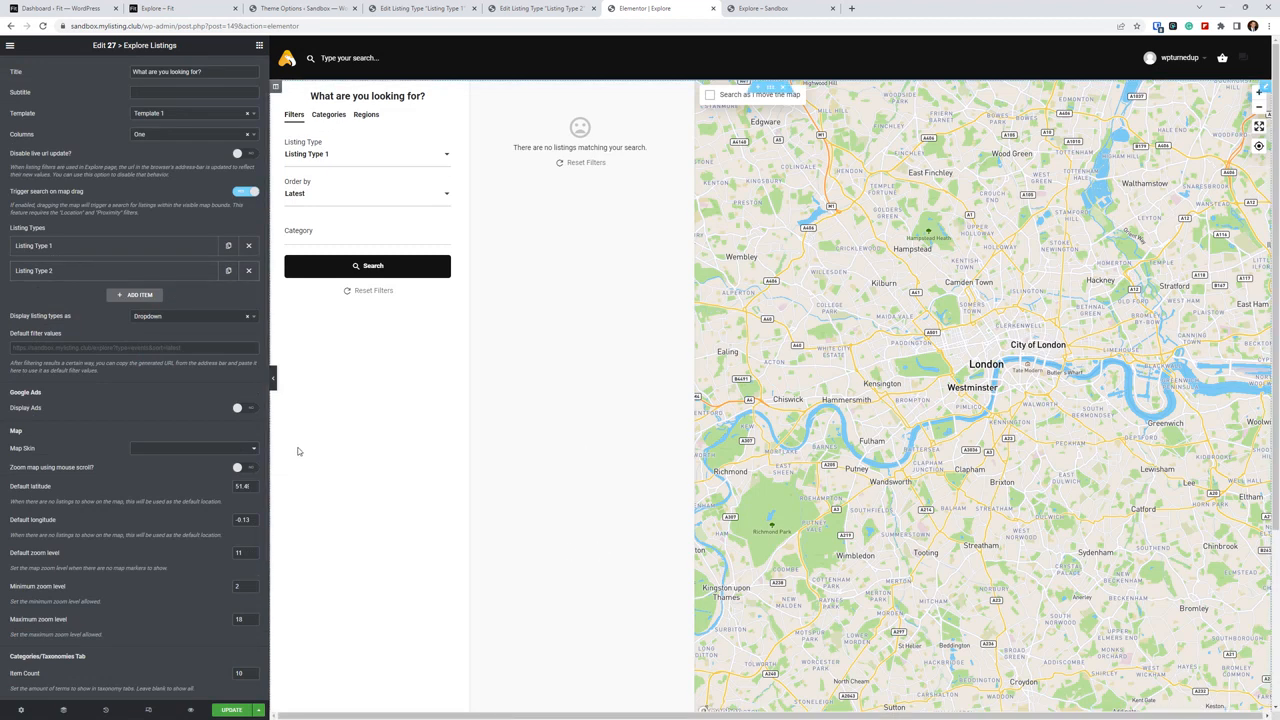
Add the subtitle "This is a subtitle" to the Explore Listings widget
scroll(97, 466, "up", 1)
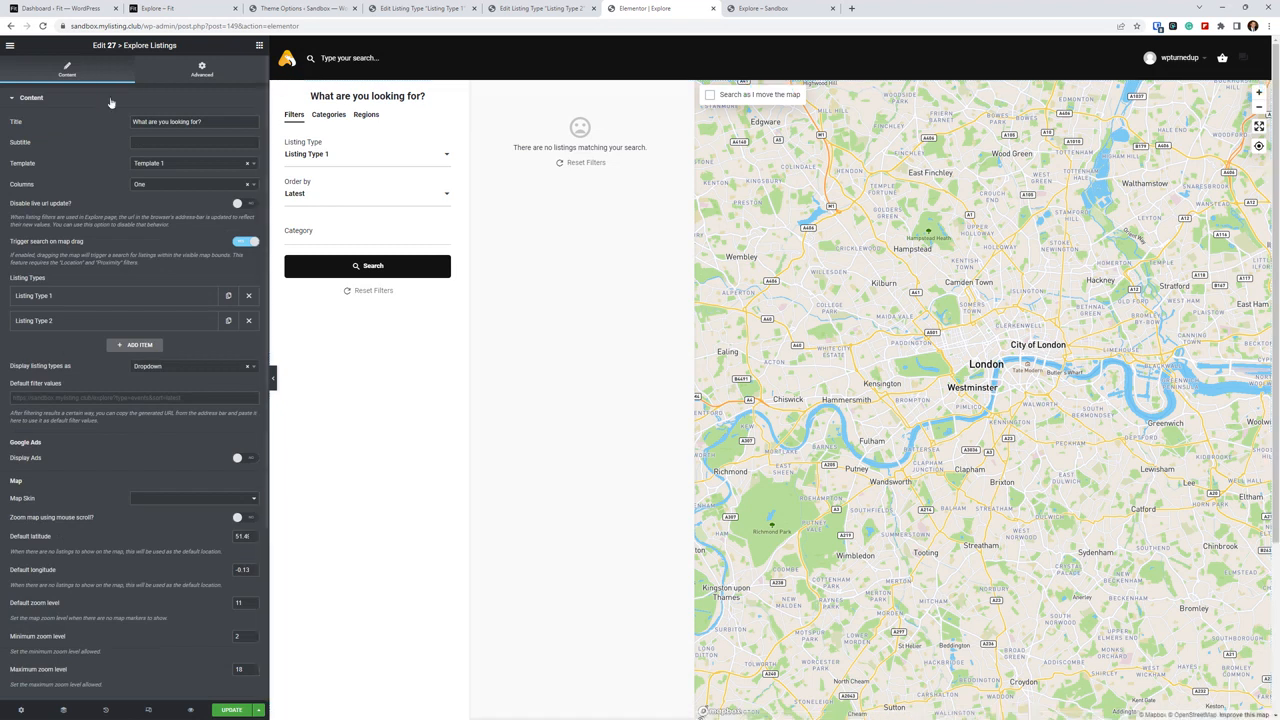
left_click_drag(205, 122, 126, 125)
left_click(166, 143)
type("This is a ")
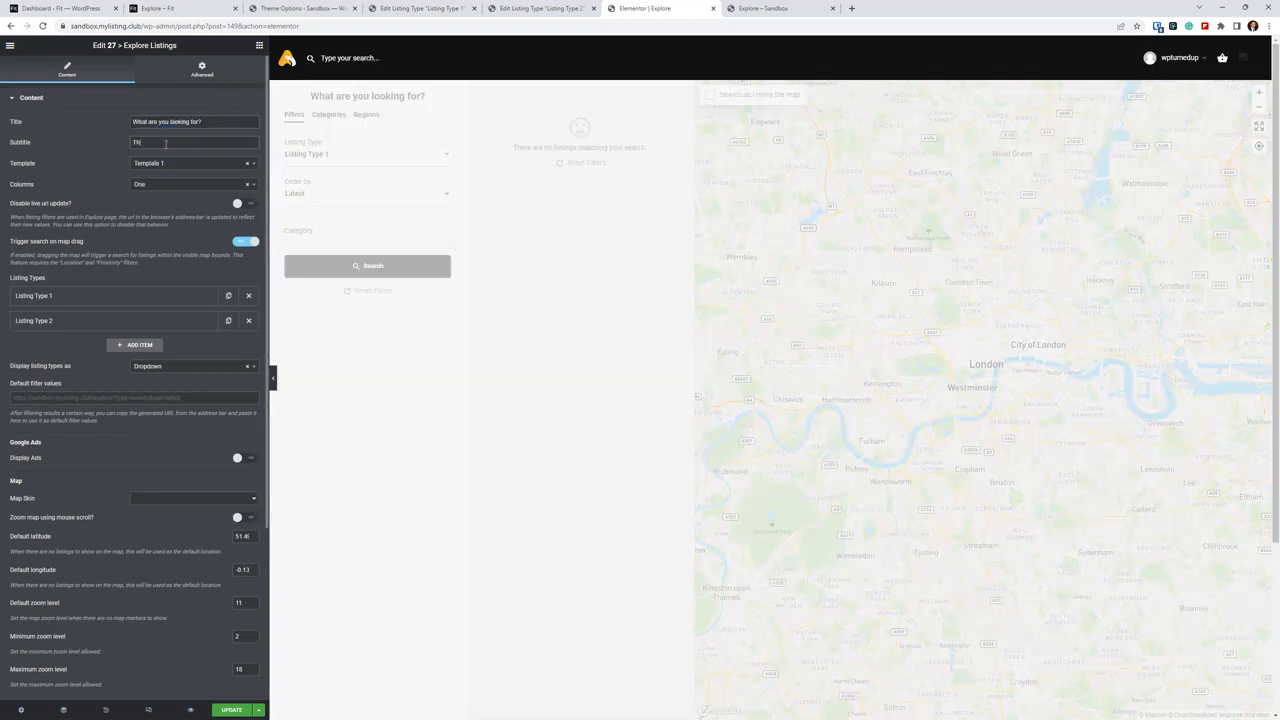
type("subtitle")
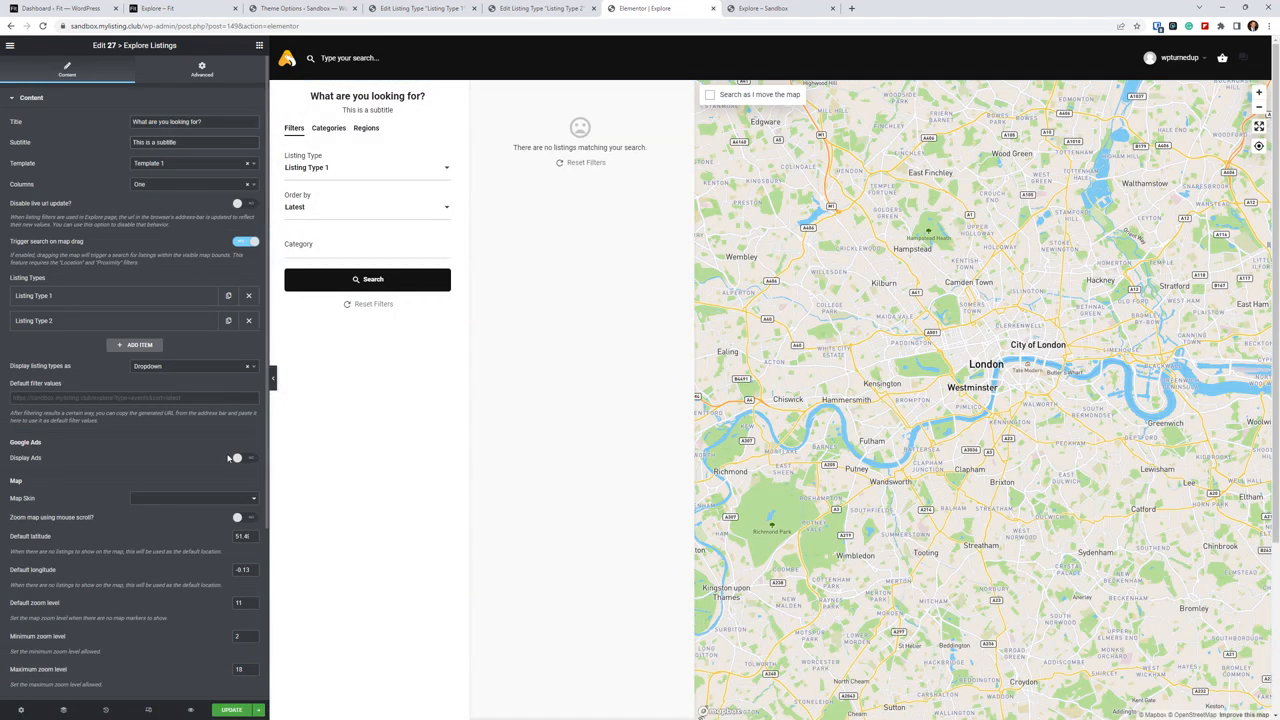
Try displaying the listing types as Navbar, and set the display back to Dropdown
left_click(222, 367)
left_click(175, 396)
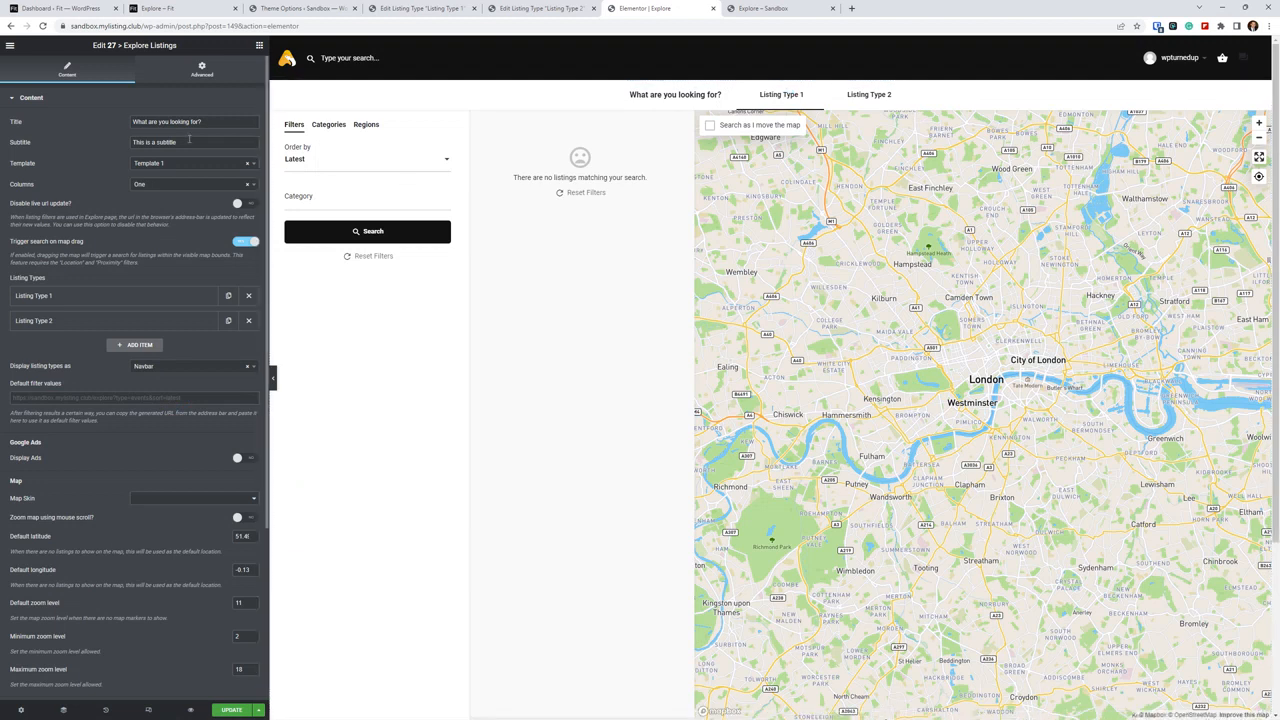
left_click(156, 367)
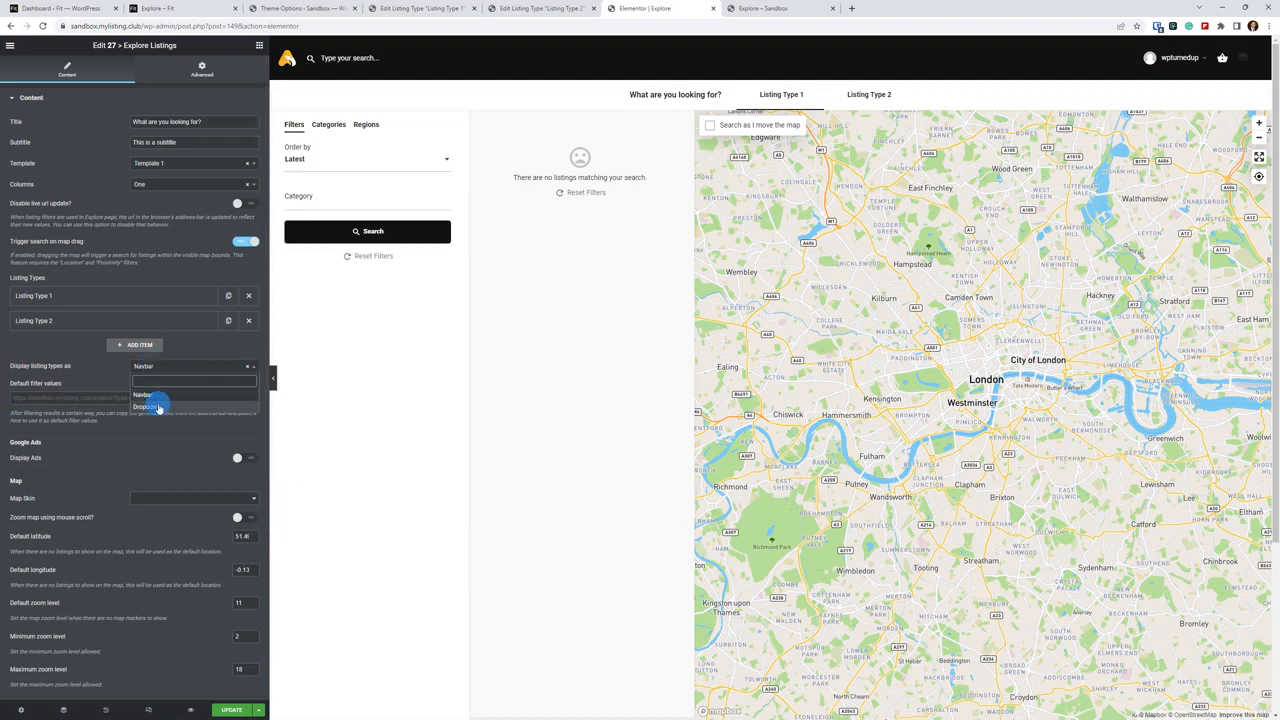
left_click(147, 407)
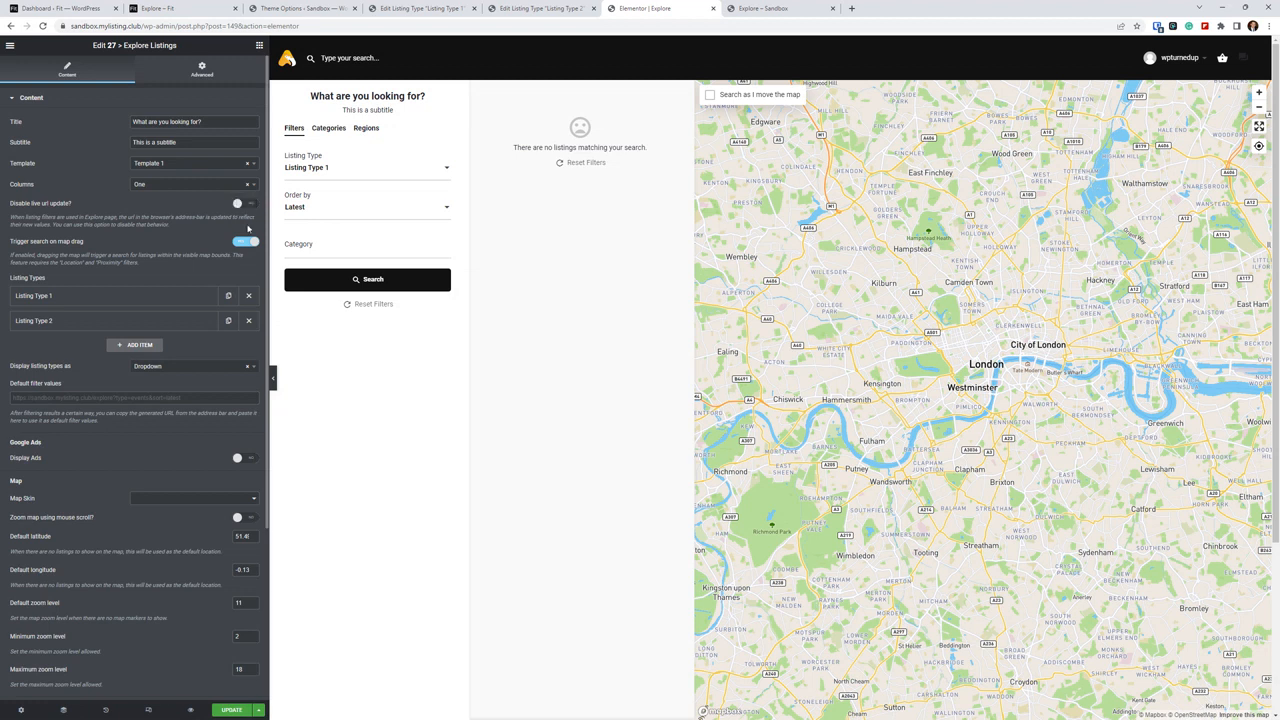
Preview the Explore Listings widget with Template 2 and with Template 3
left_click(178, 164)
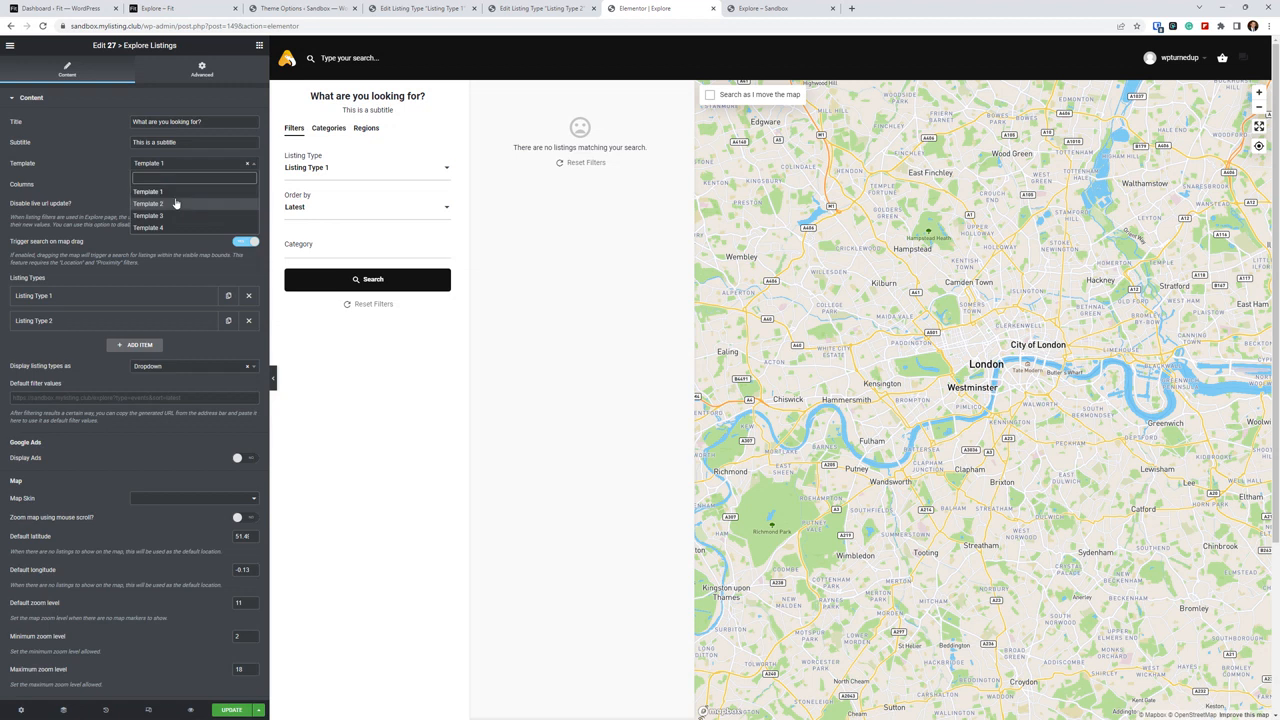
left_click(175, 203)
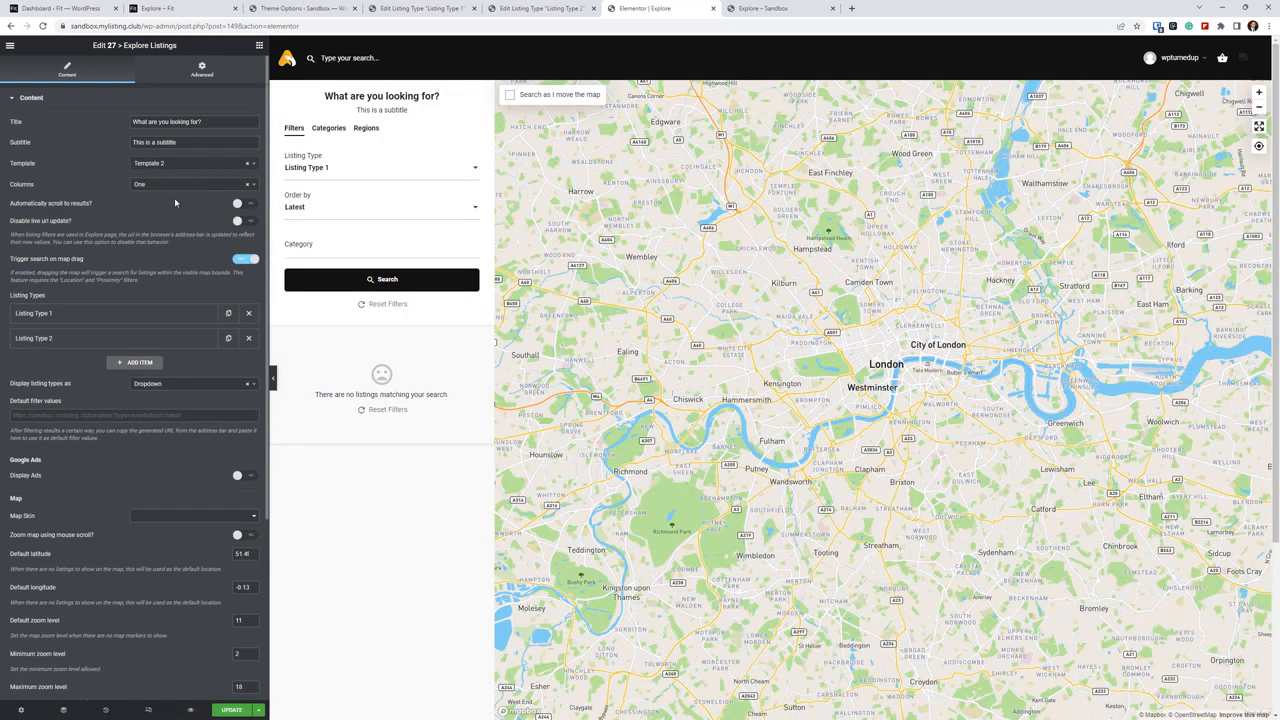
left_click(180, 165)
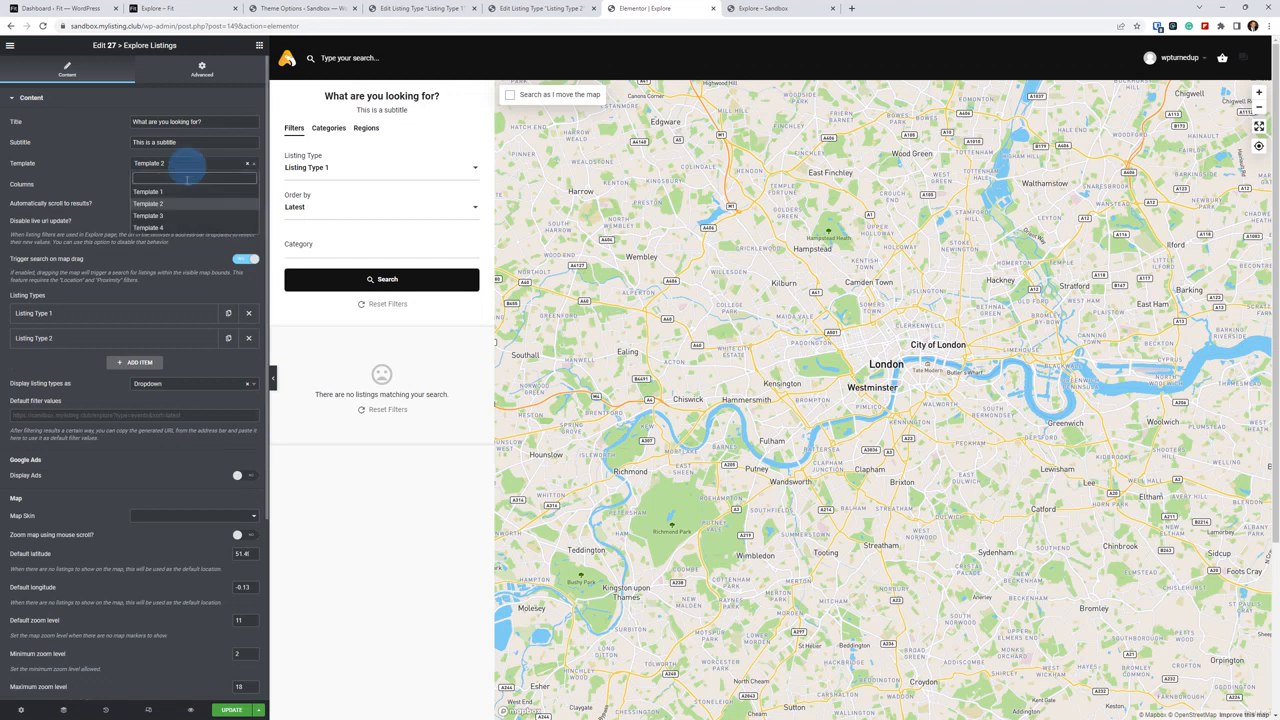
left_click(180, 214)
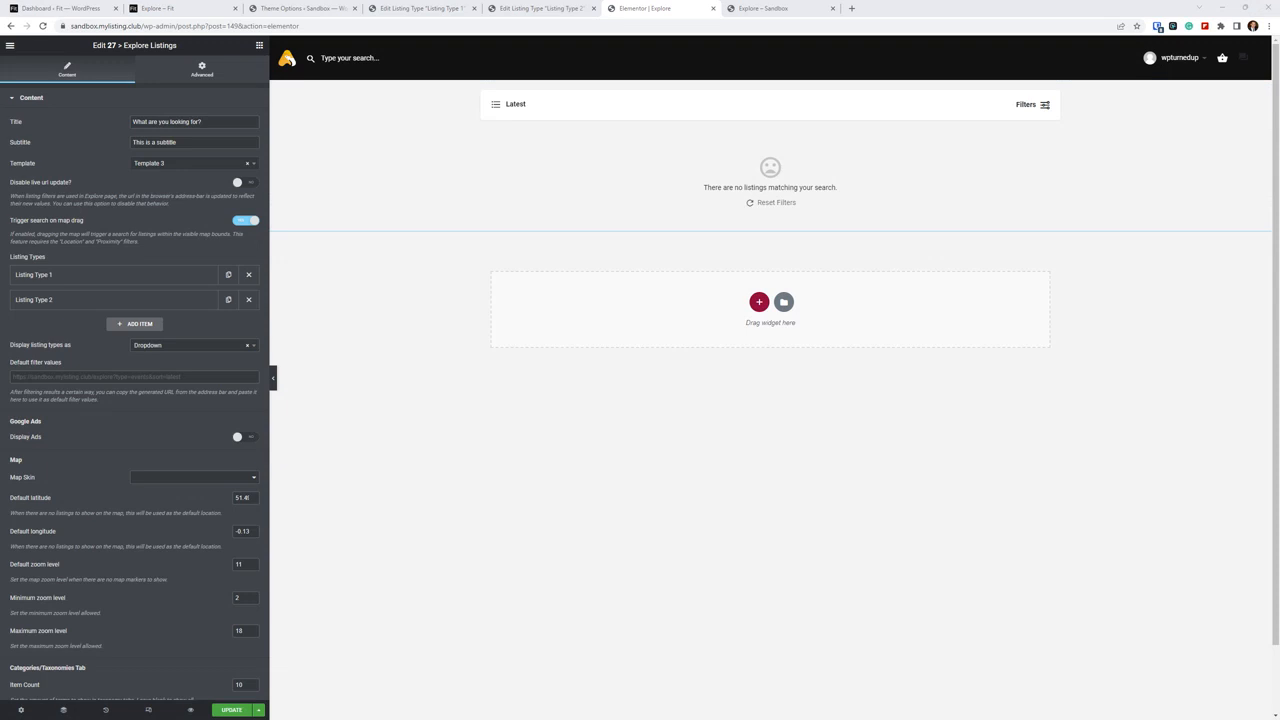
Bring the REACH site's Explore page into the browser window, examine its layout, and move its tab back out
left_click_drag(1279, 72, 926, 18)
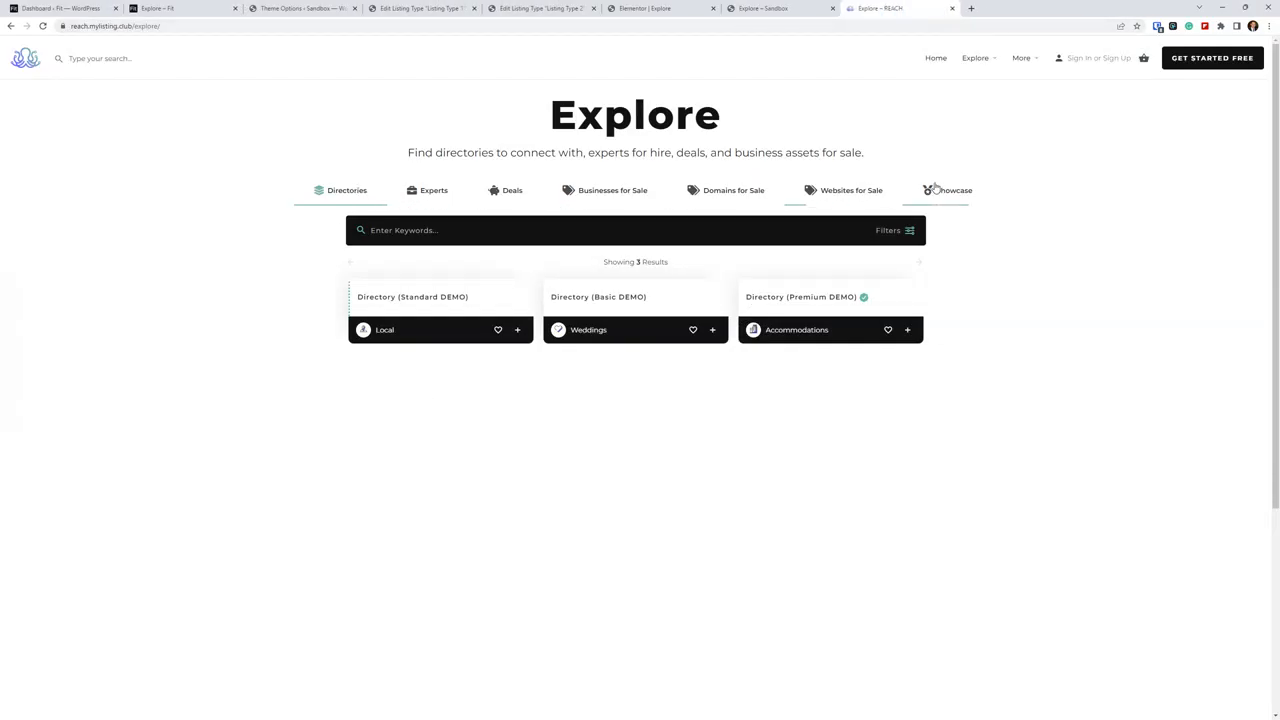
left_click(880, 8)
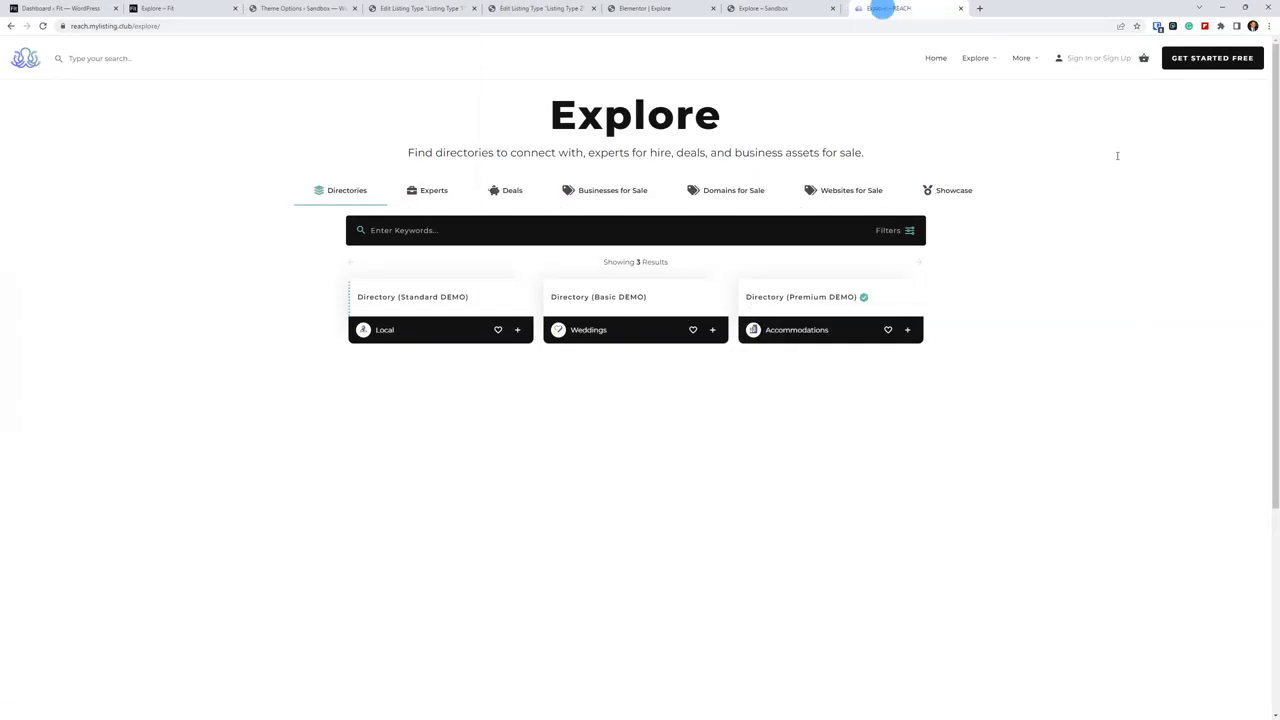
left_click_drag(880, 8, 1279, 60)
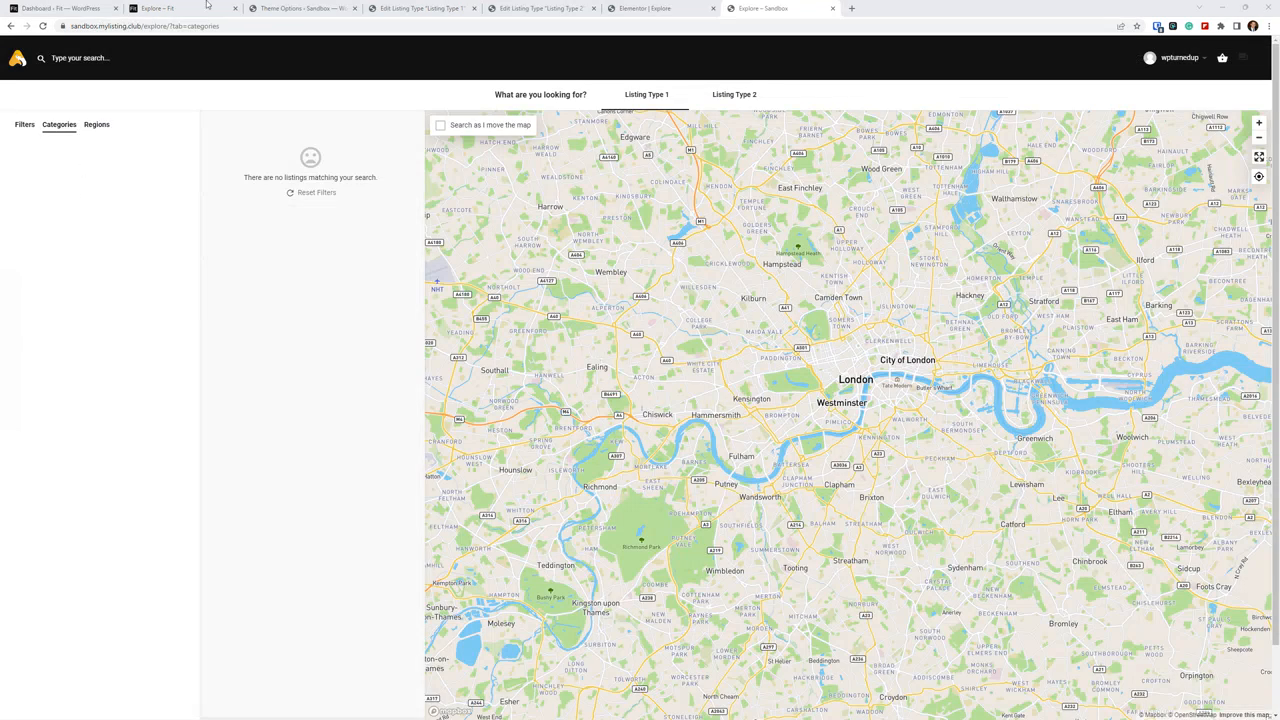
Return to the Explore page in Elementor, change the Explore Listings widget to Template 4, and check the preview
left_click(540, 8)
left_click(300, 8)
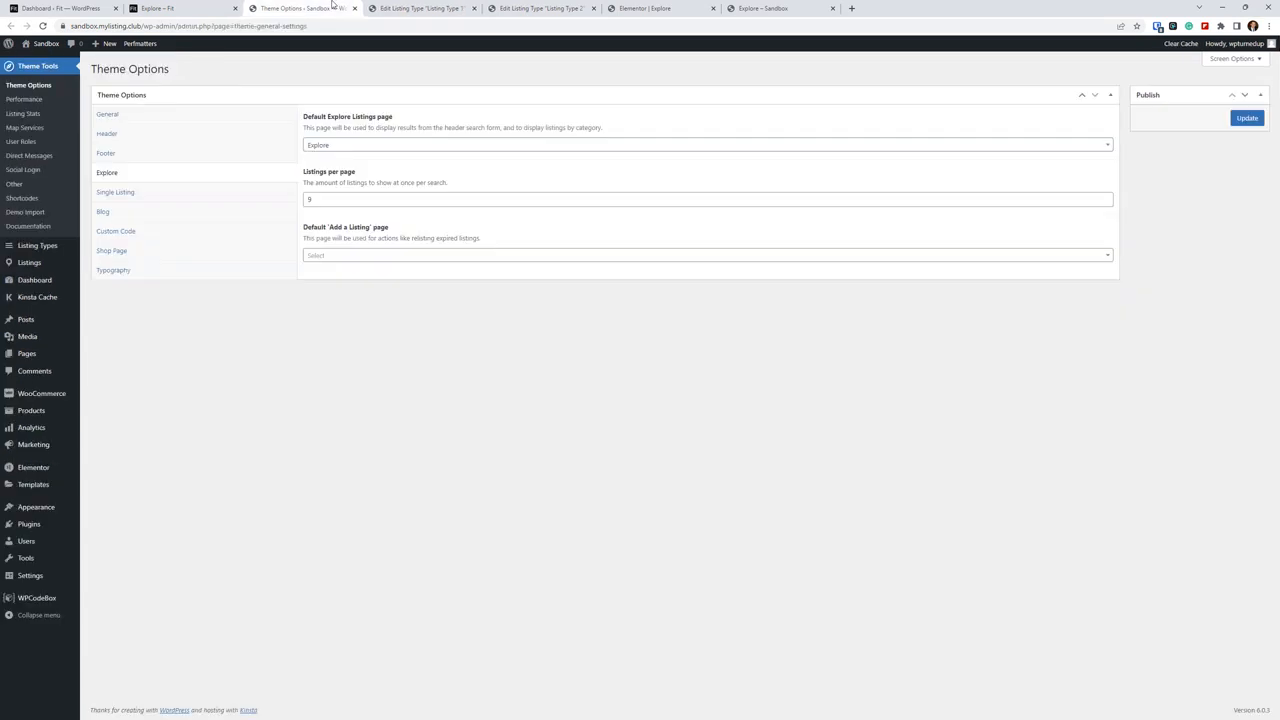
left_click(648, 8)
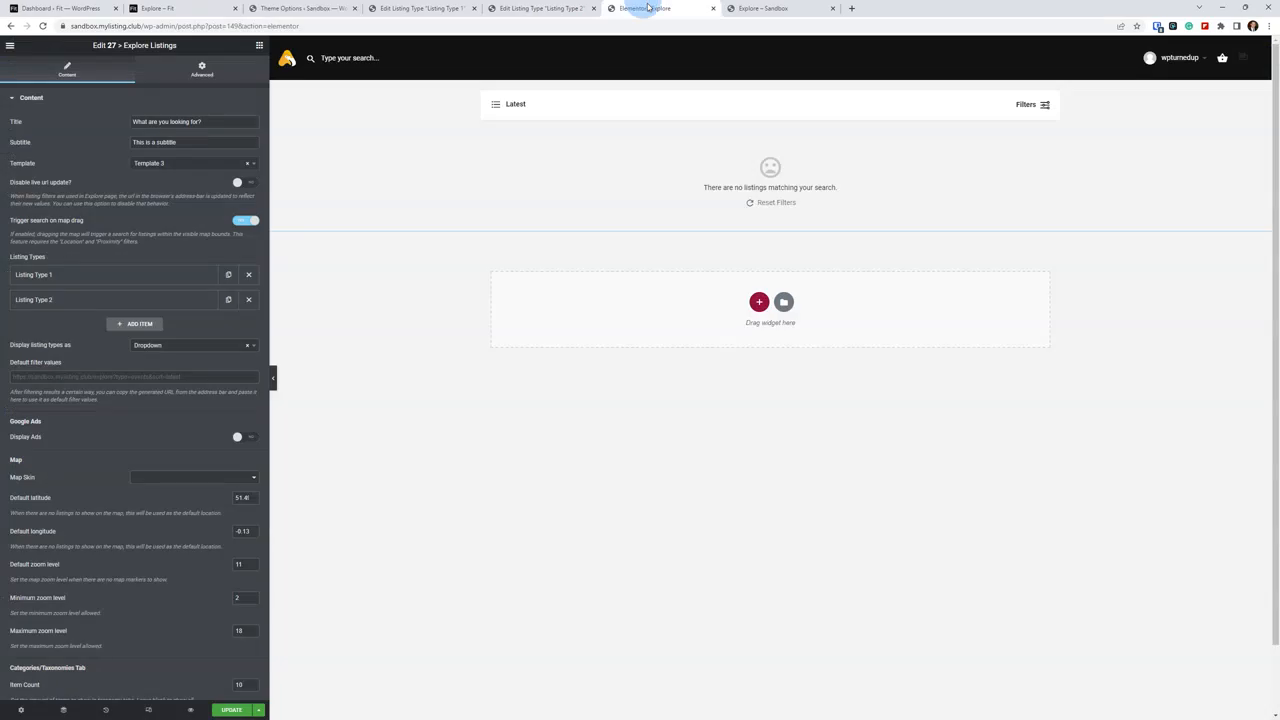
left_click(182, 164)
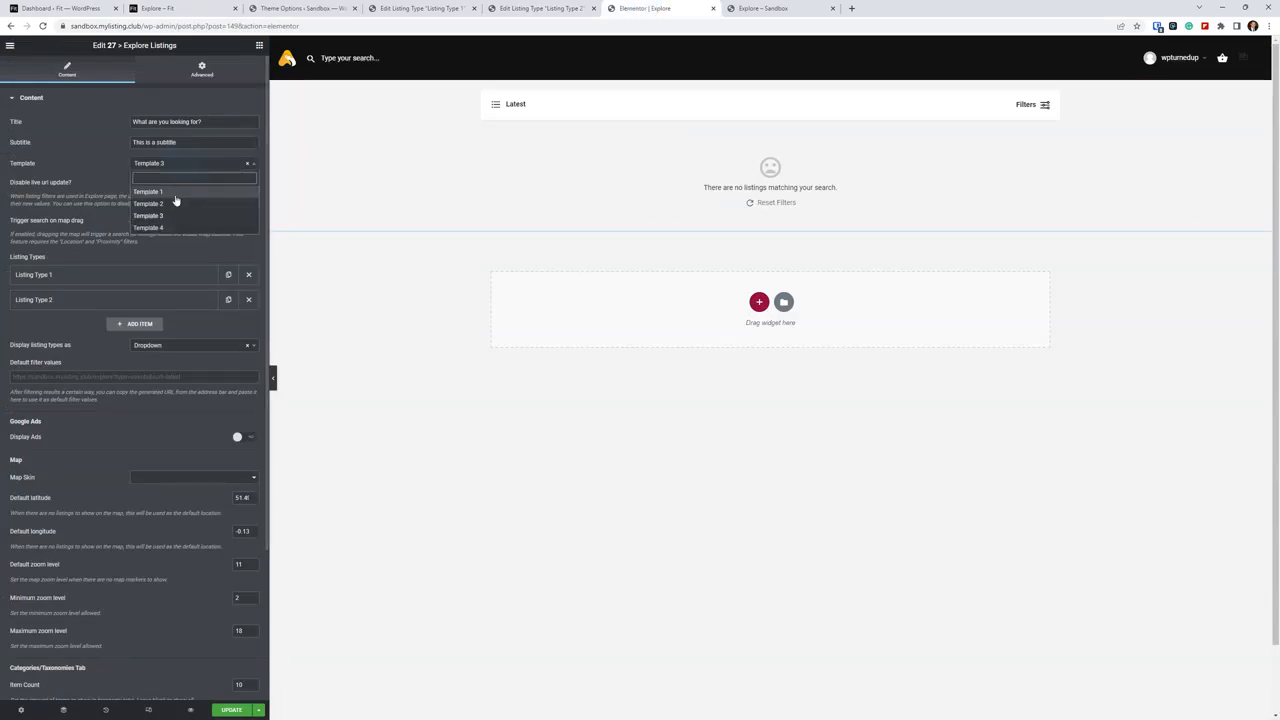
left_click(175, 225)
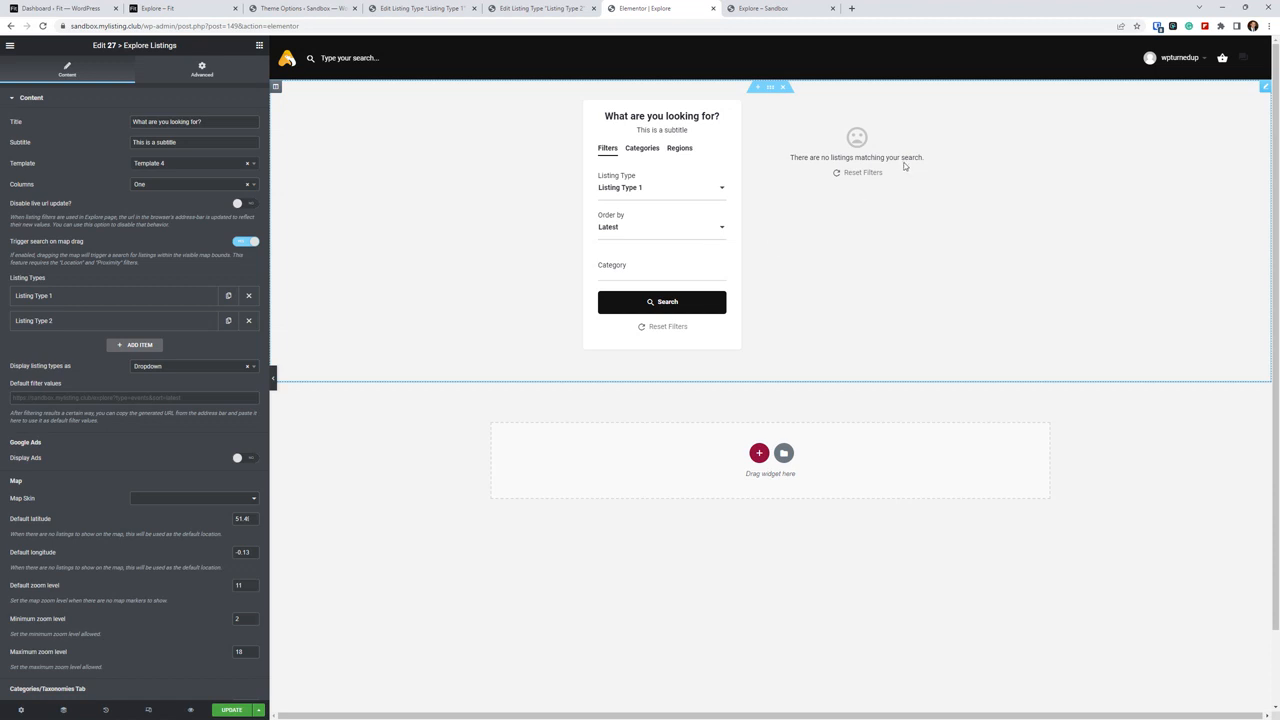
scroll(910, 254, "down", 2)
scroll(905, 252, "up", 2)
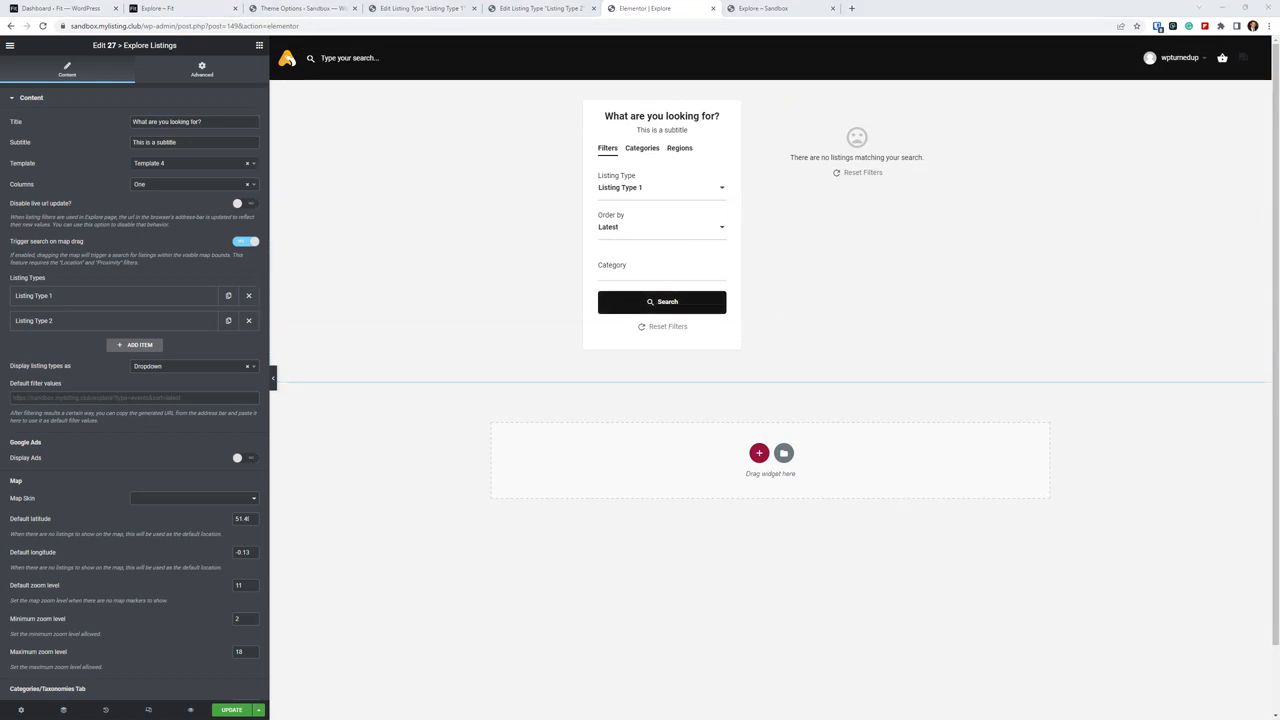
Bring the Vow site into the browser window and open the Ashville page from its Venues by City section
left_click_drag(1279, 214, 878, 8)
scroll(791, 148, "down", 1)
scroll(791, 148, "down", 10)
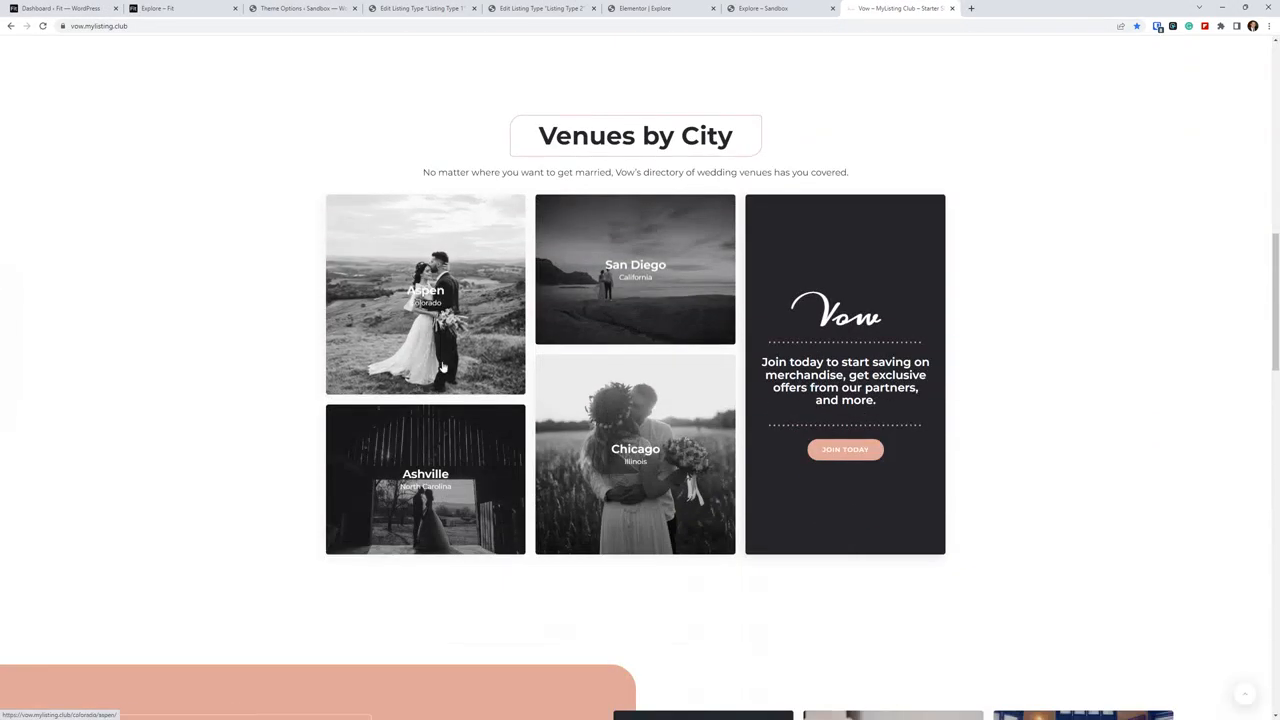
left_click(405, 457)
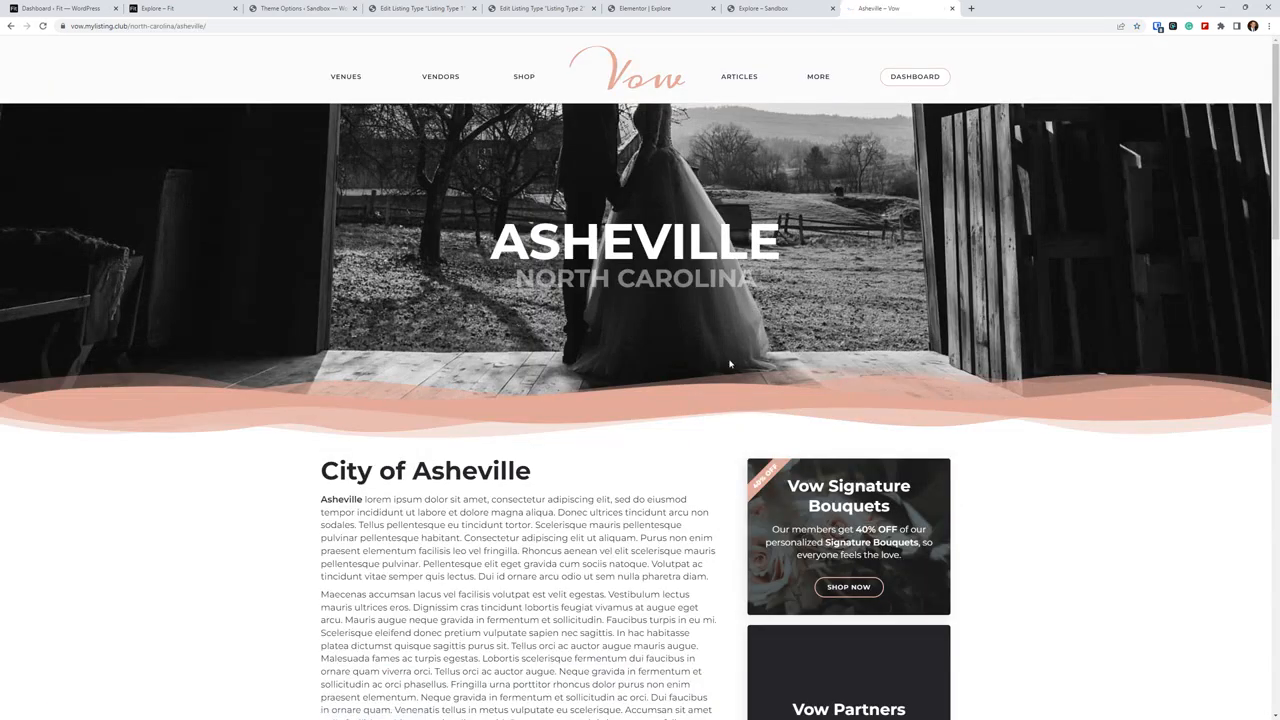
Examine the Asheville page's text, venue, tips and vendor sections, and move its tab back out of the window
scroll(63, 295, "down", 3)
scroll(63, 295, "down", 6)
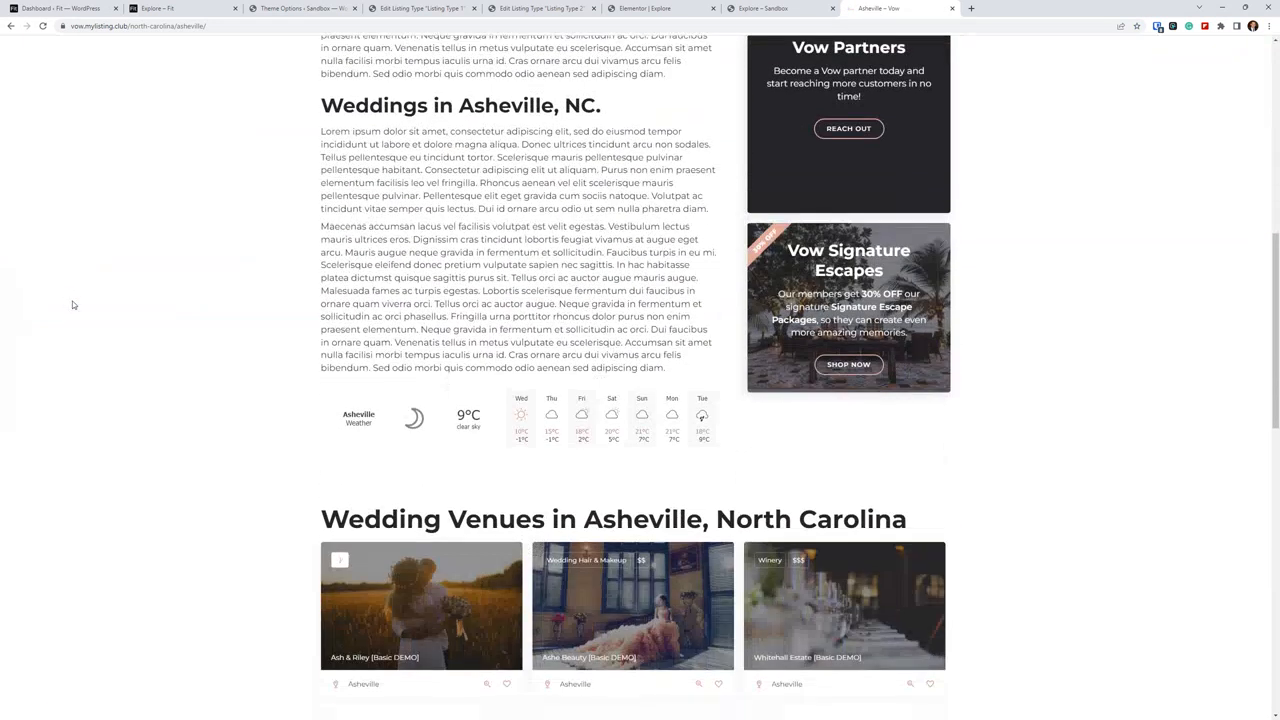
scroll(140, 305, "down", 7)
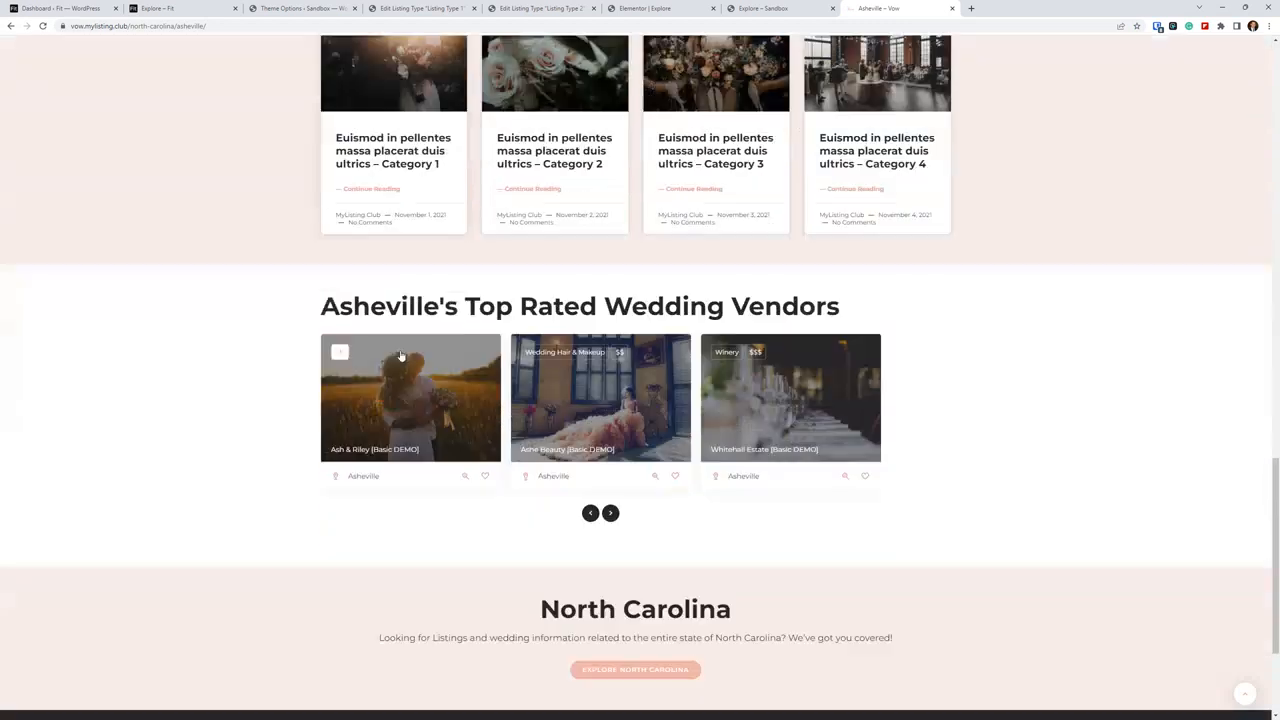
scroll(511, 339, "up", 14)
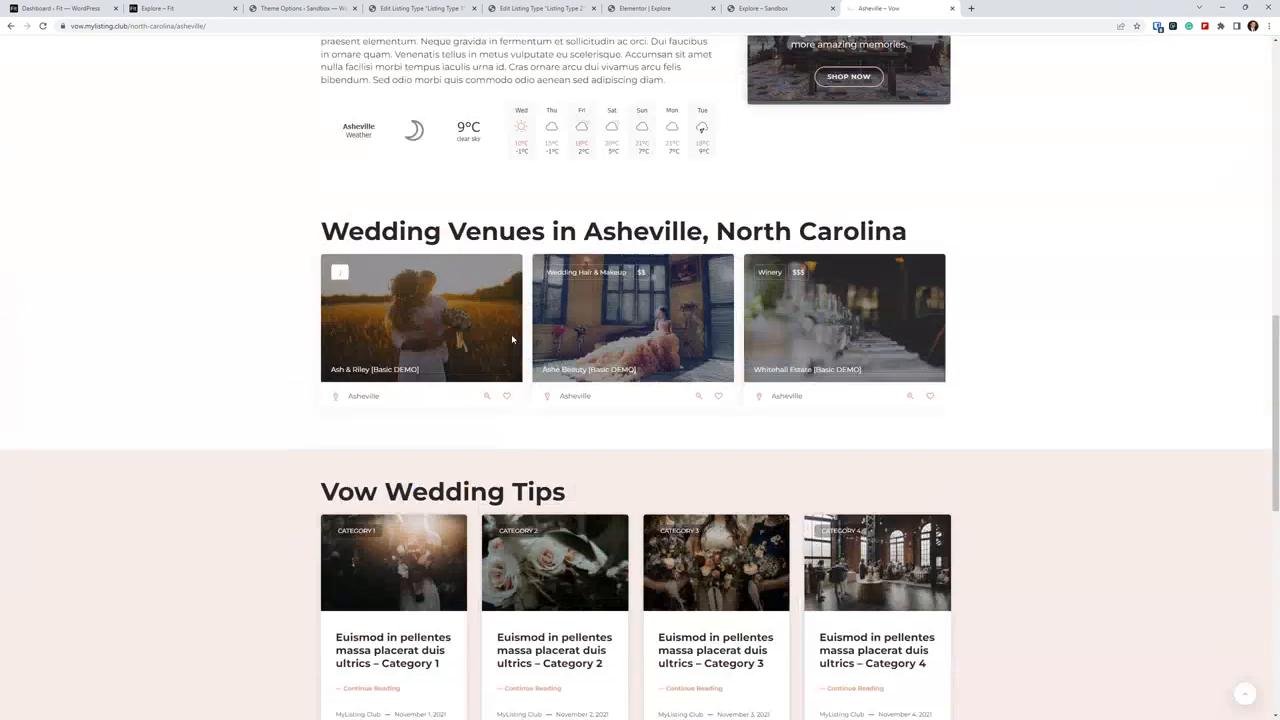
scroll(518, 338, "up", 5)
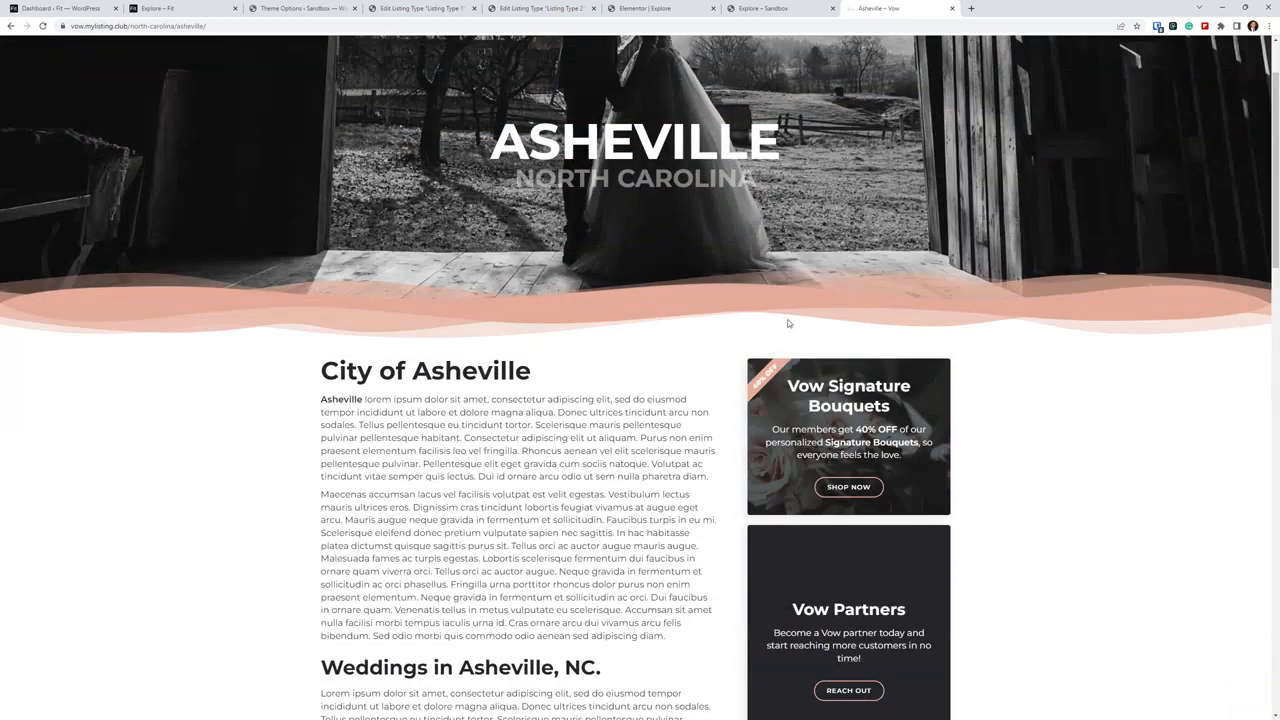
scroll(381, 440, "down", 4)
scroll(381, 440, "down", 6)
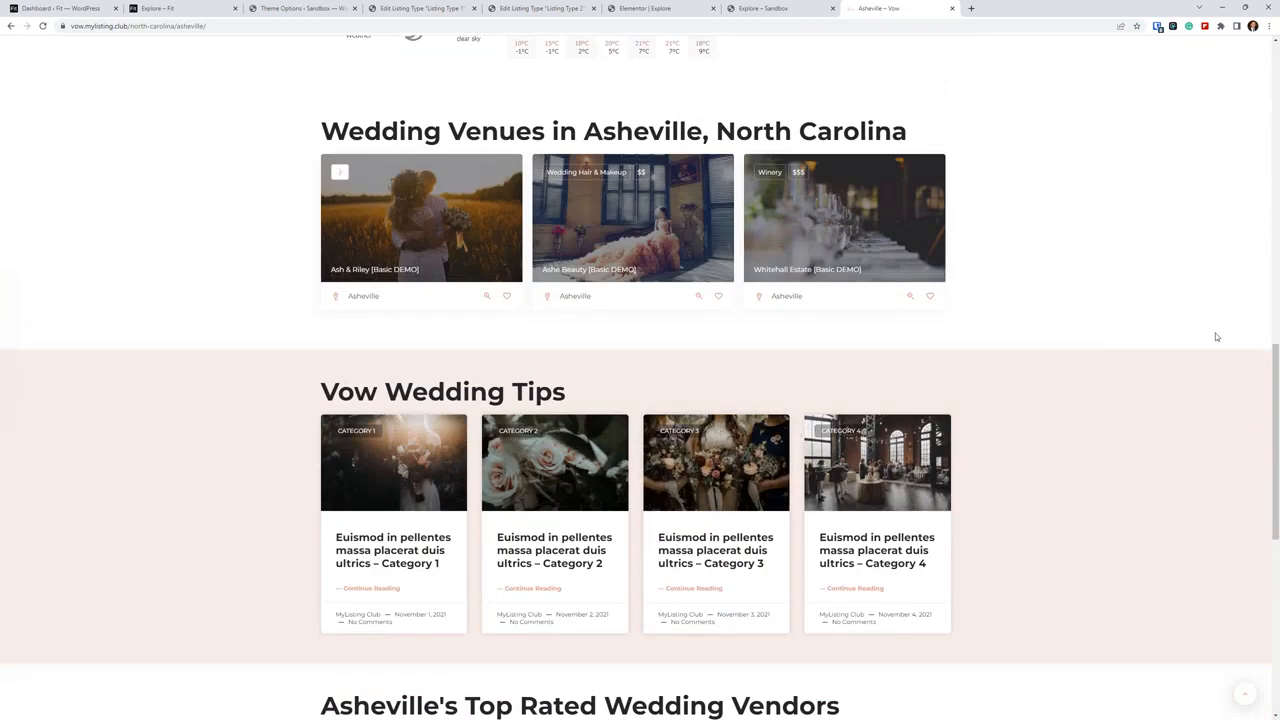
left_click_drag(893, 7, 1279, 268)
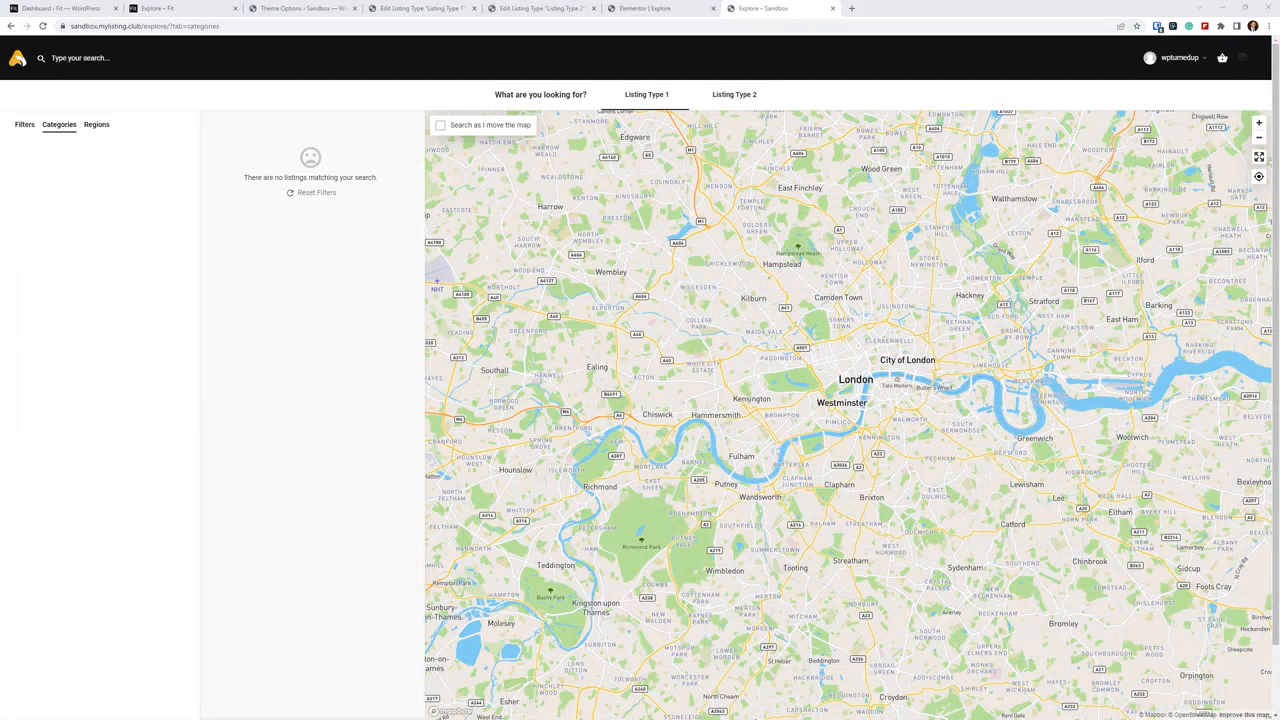
Set the sandbox Explore Listings widget to Template 1 in Elementor and compare it with the Fit site's Explore page
left_click(645, 8)
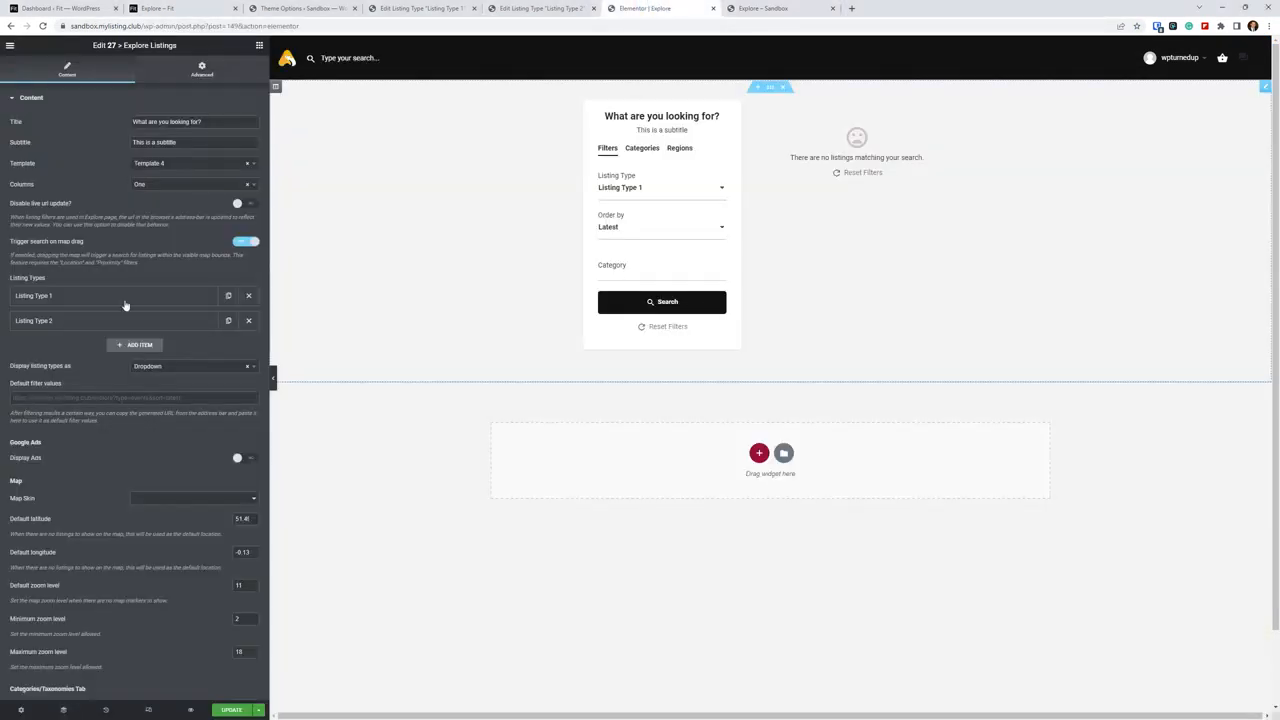
left_click(160, 166)
left_click(173, 195)
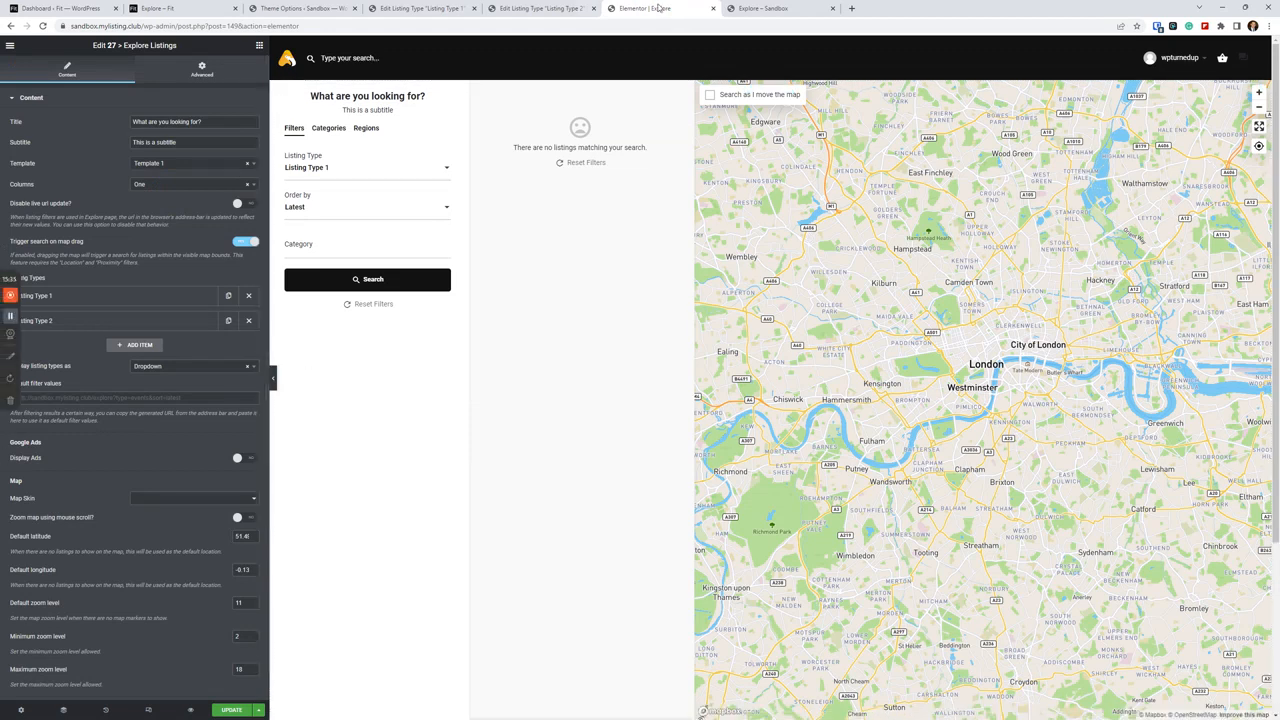
left_click(172, 8)
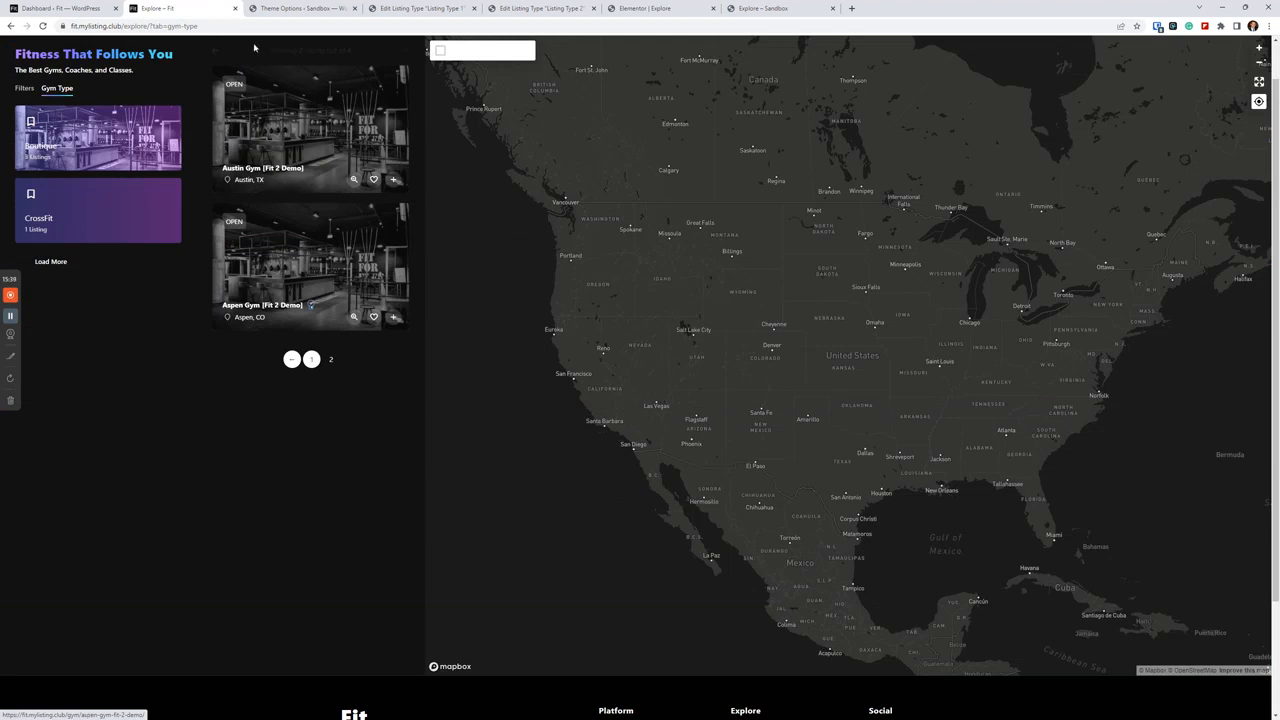
left_click(669, 6)
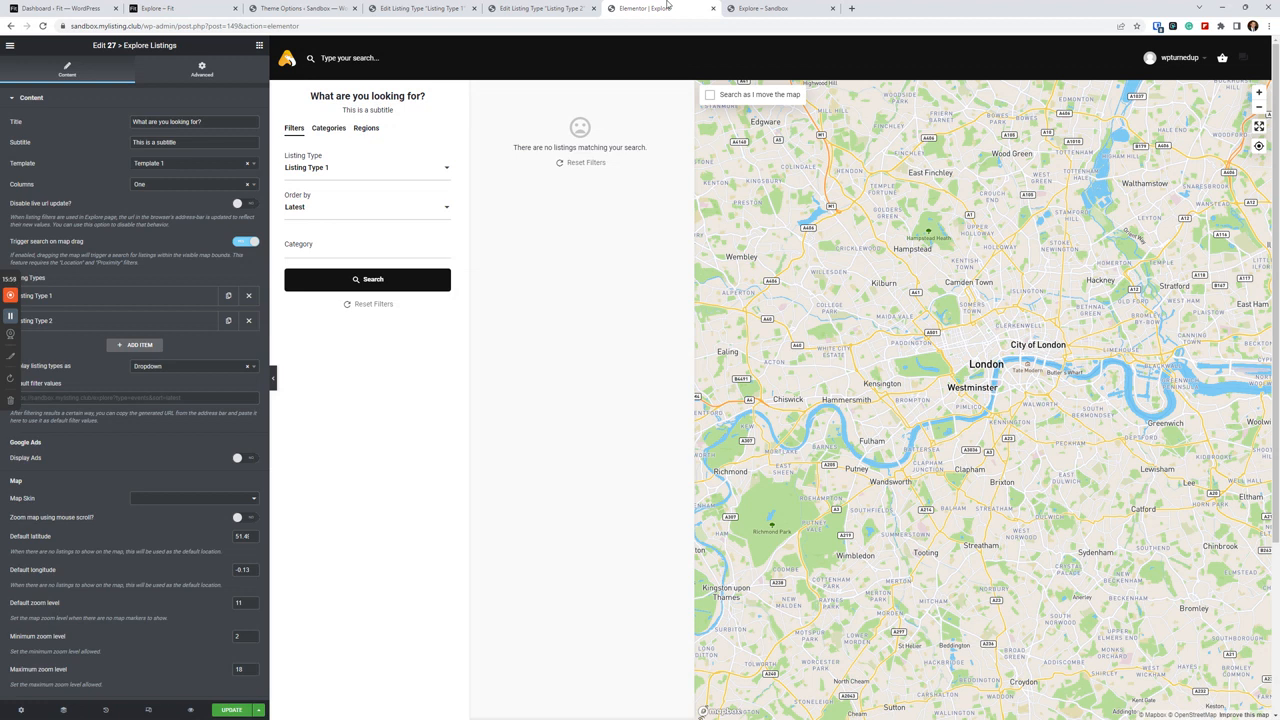
Save the Template 1 change and reload the live sandbox Explore page to check it
left_click(240, 711)
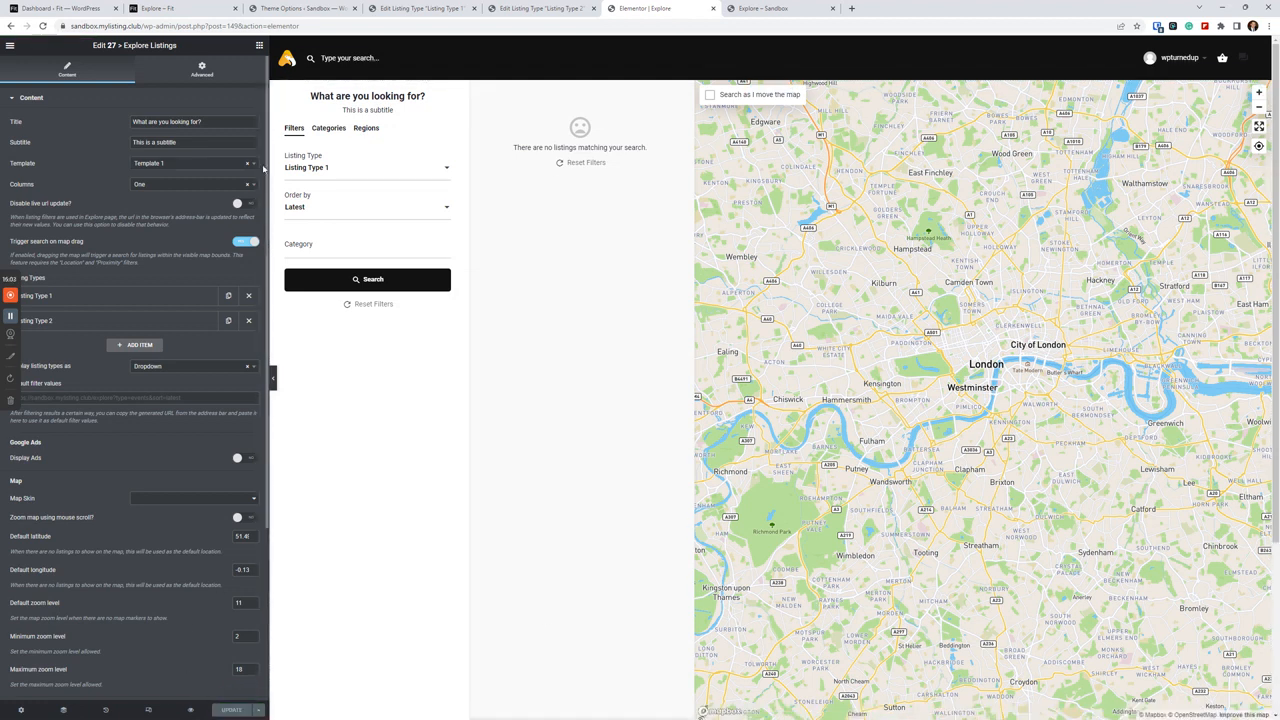
left_click(765, 8)
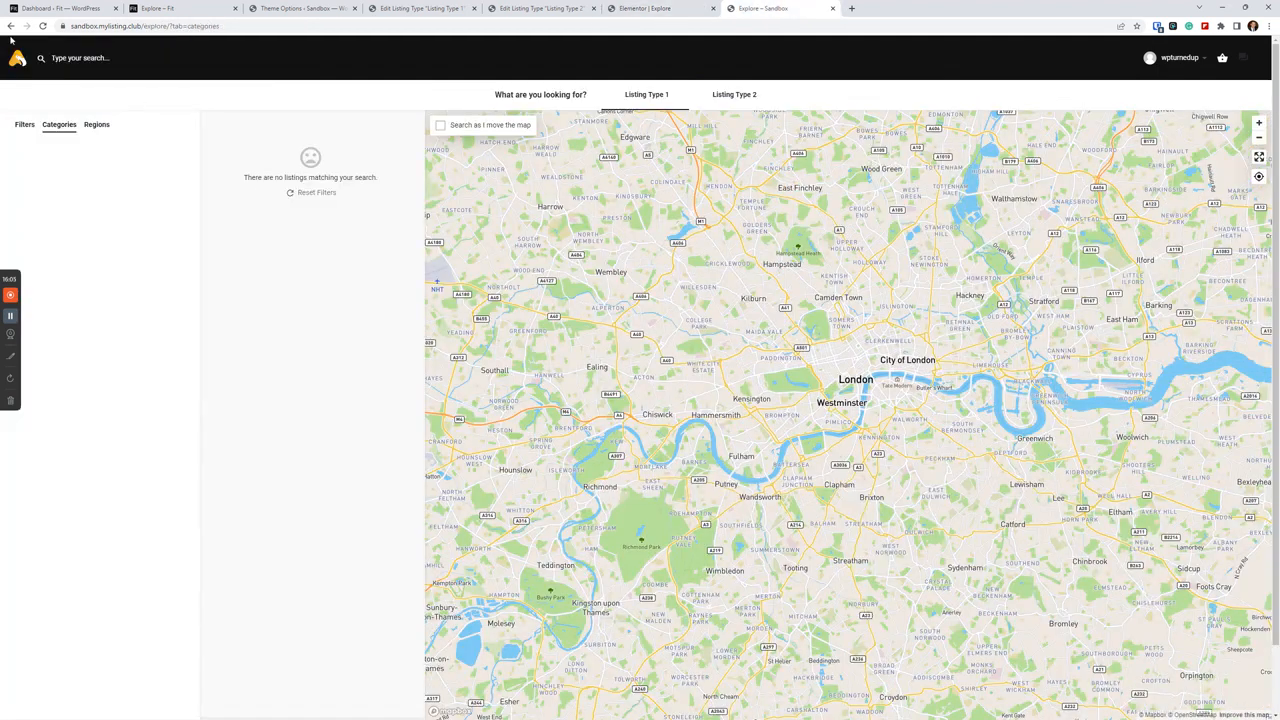
left_click(42, 25)
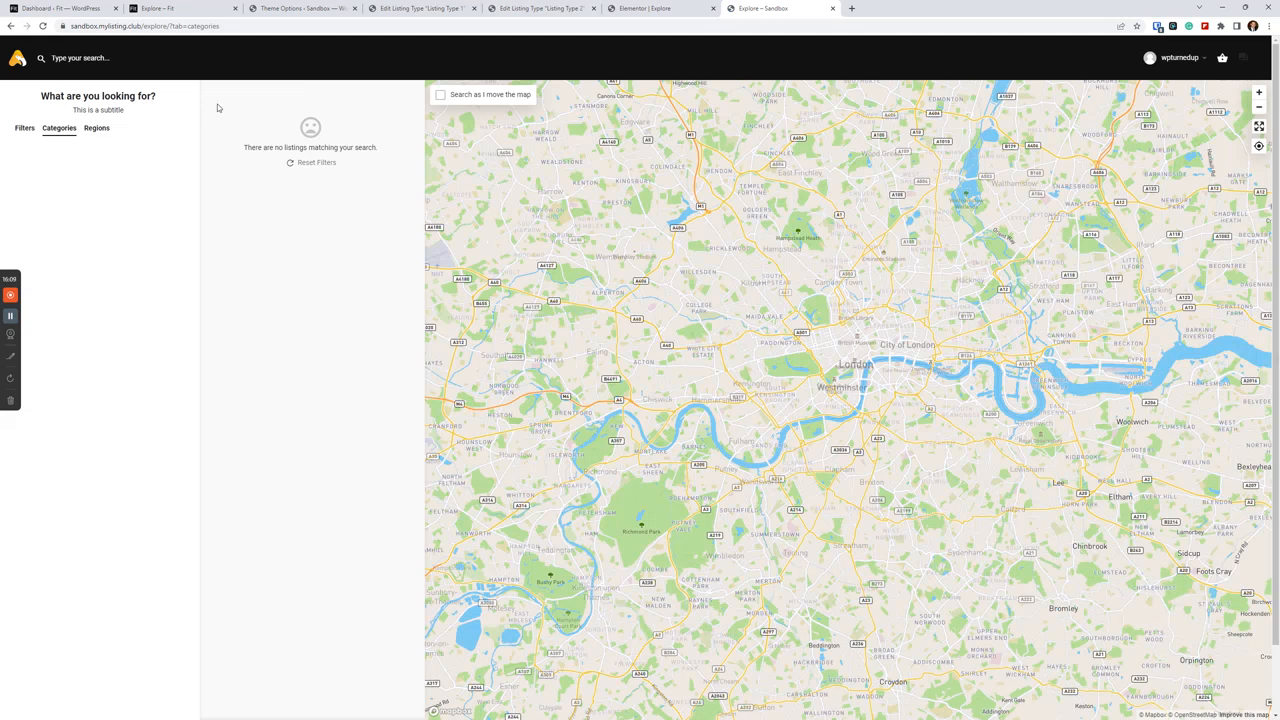
Inspect the listings column on the live Explore page and toggle its 450px width rule off and back on
right_click(240, 100)
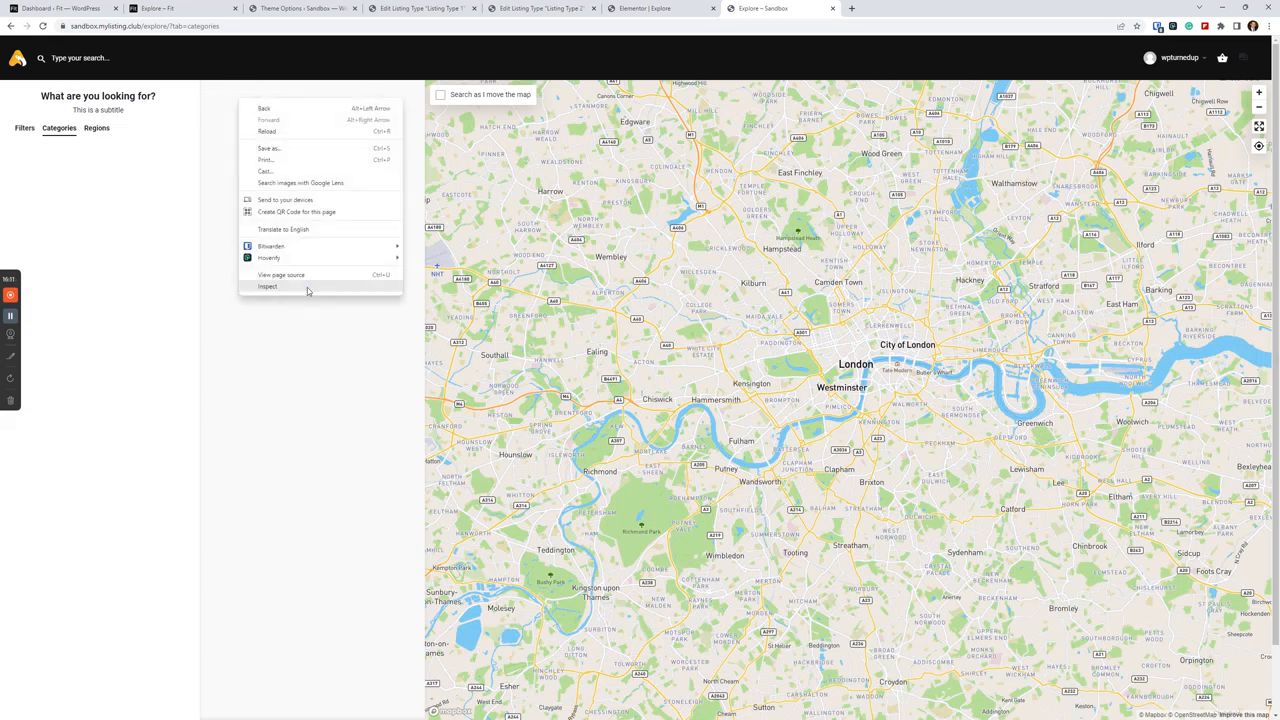
left_click(308, 288)
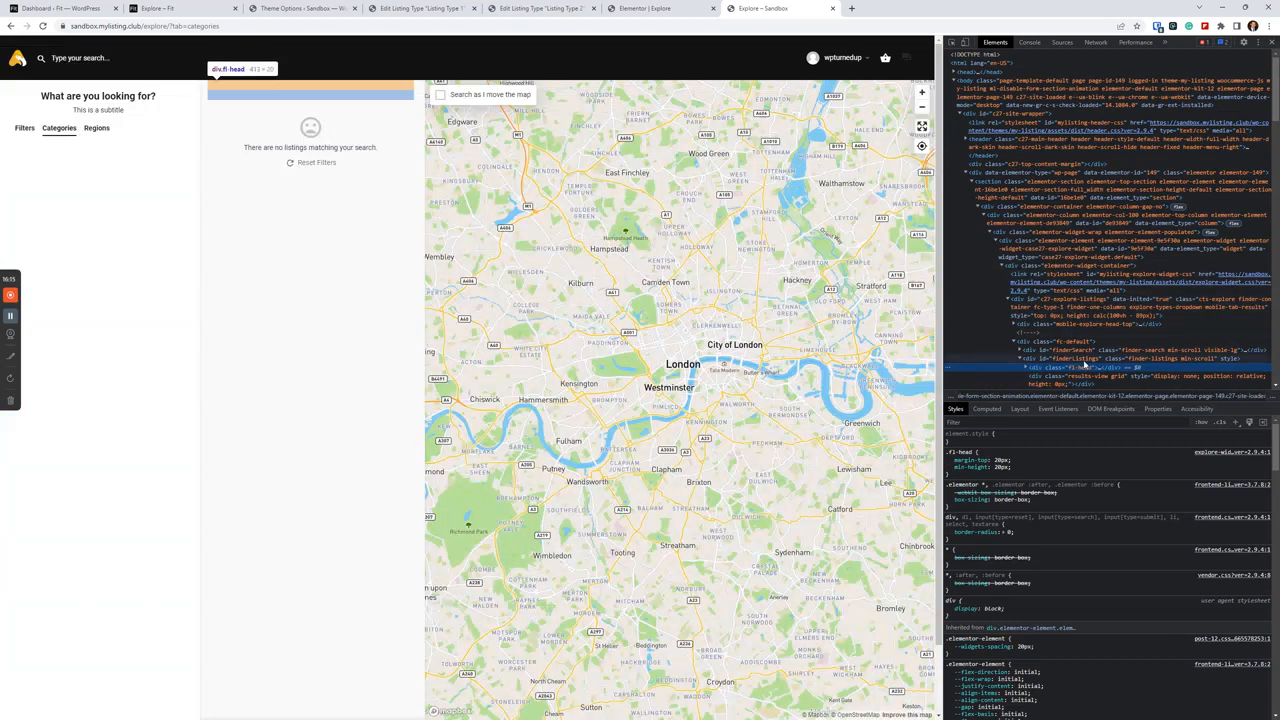
left_click(1081, 359)
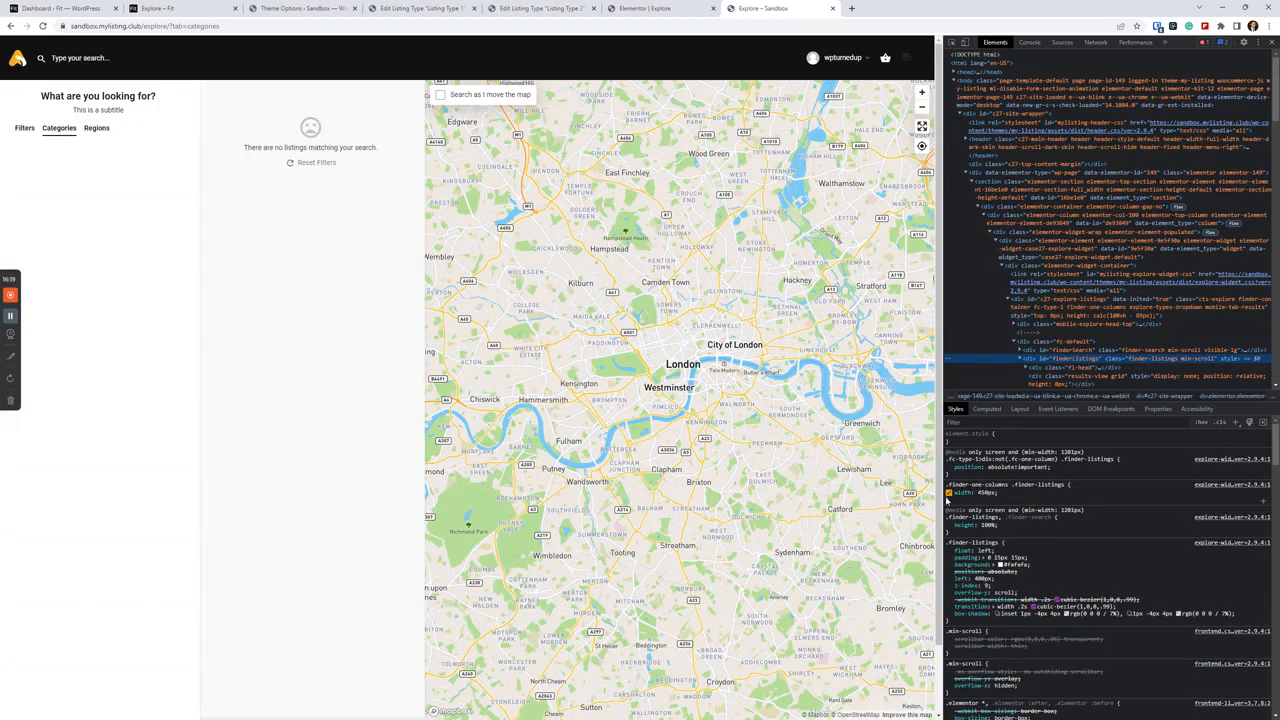
left_click(949, 492)
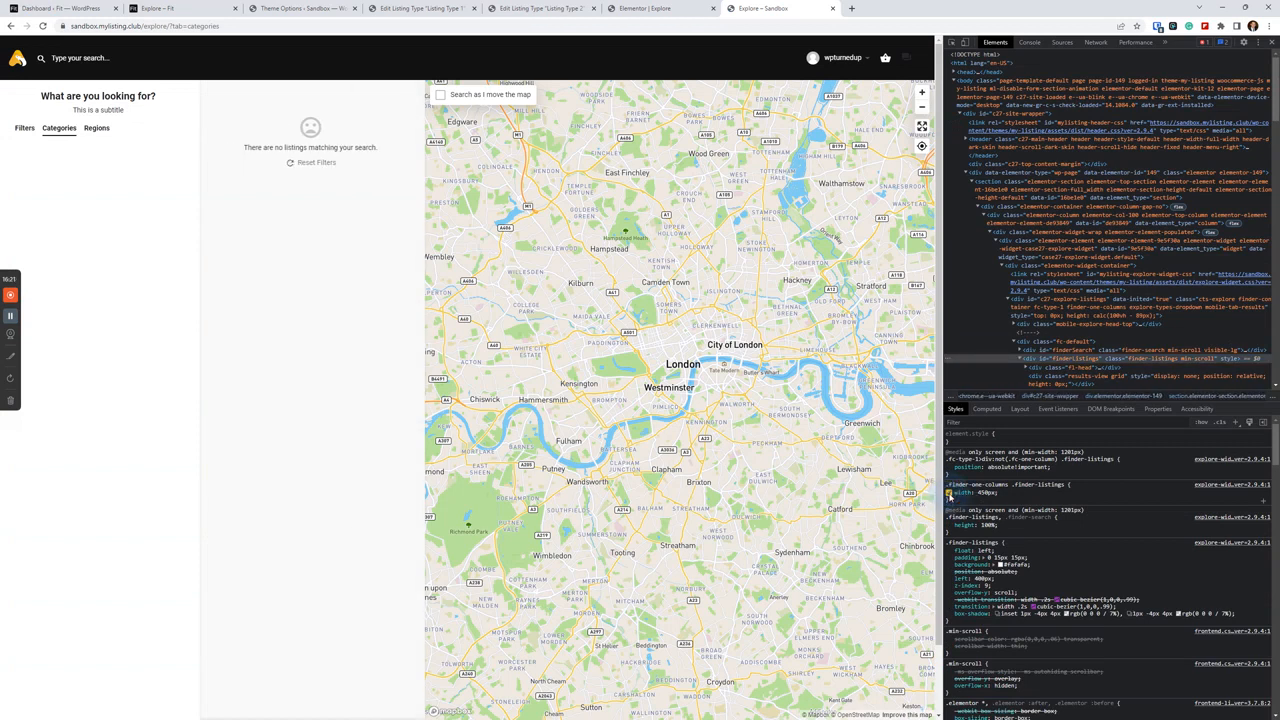
left_click(951, 493)
left_click(951, 493)
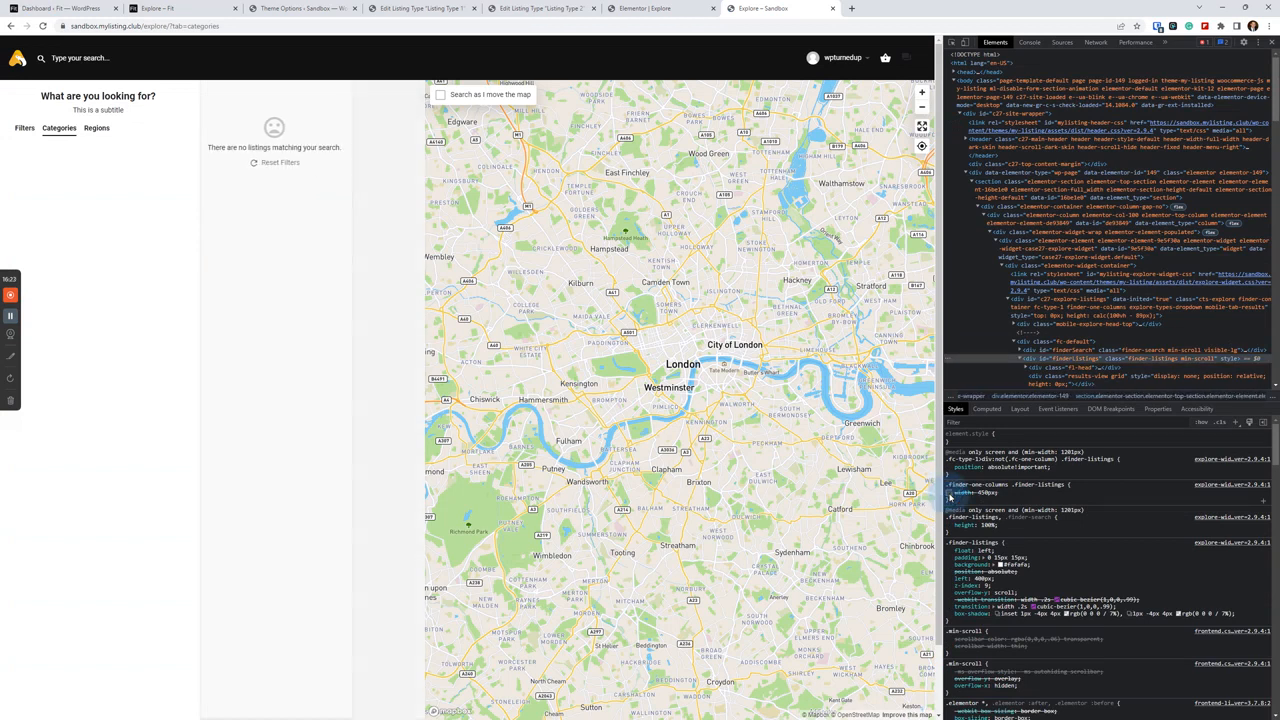
left_click(951, 493)
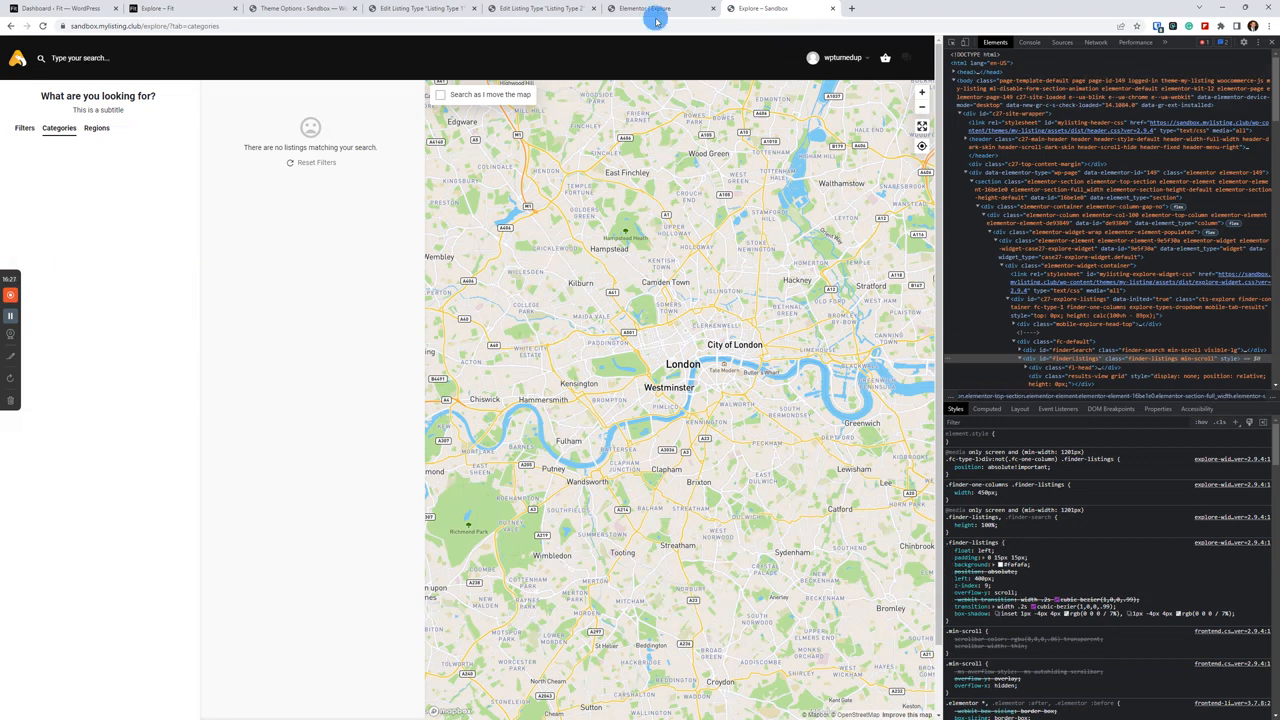
Set the Explore Listings widget's columns to Two, and close the inspector on the live Explore page
left_click(648, 8)
left_click(161, 185)
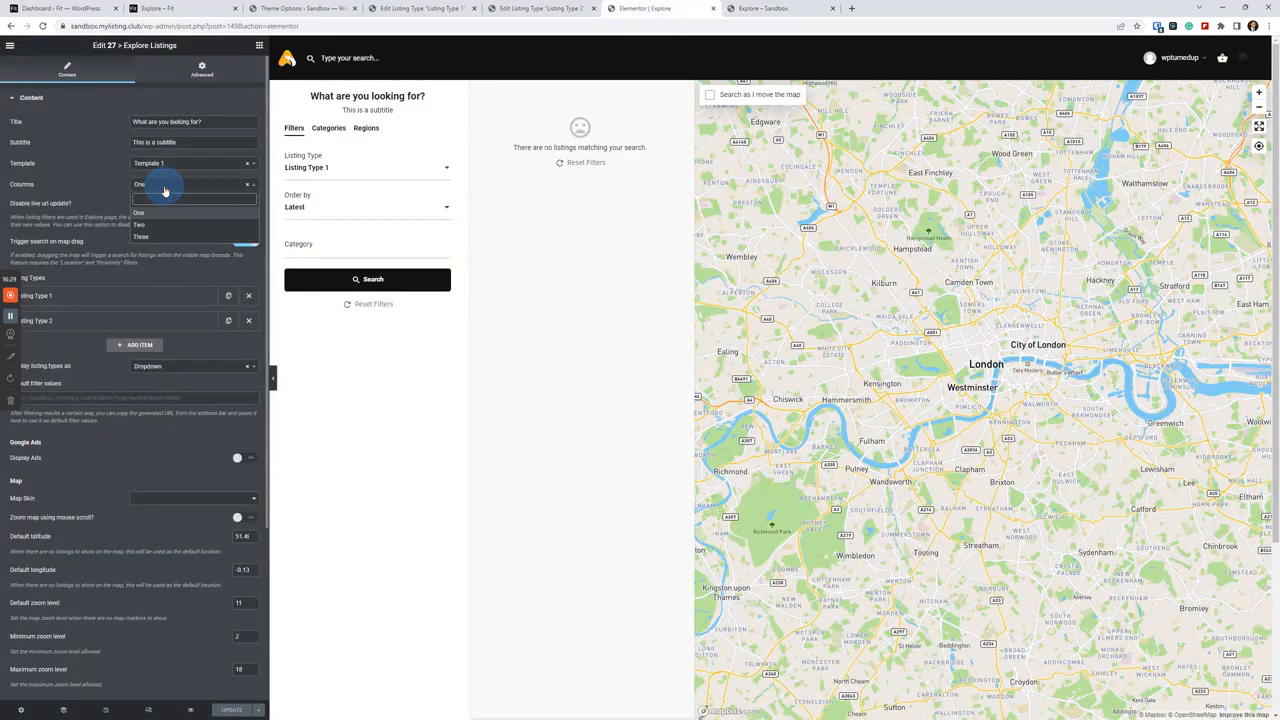
left_click(165, 224)
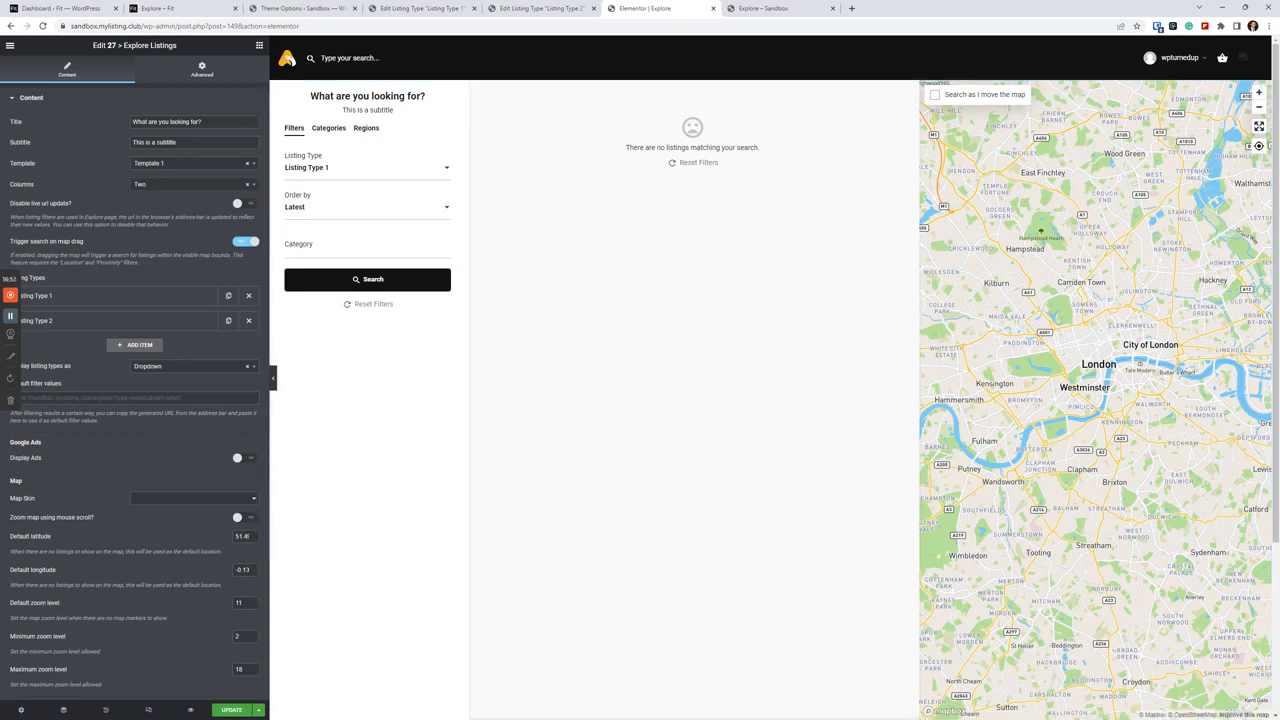
left_click(762, 8)
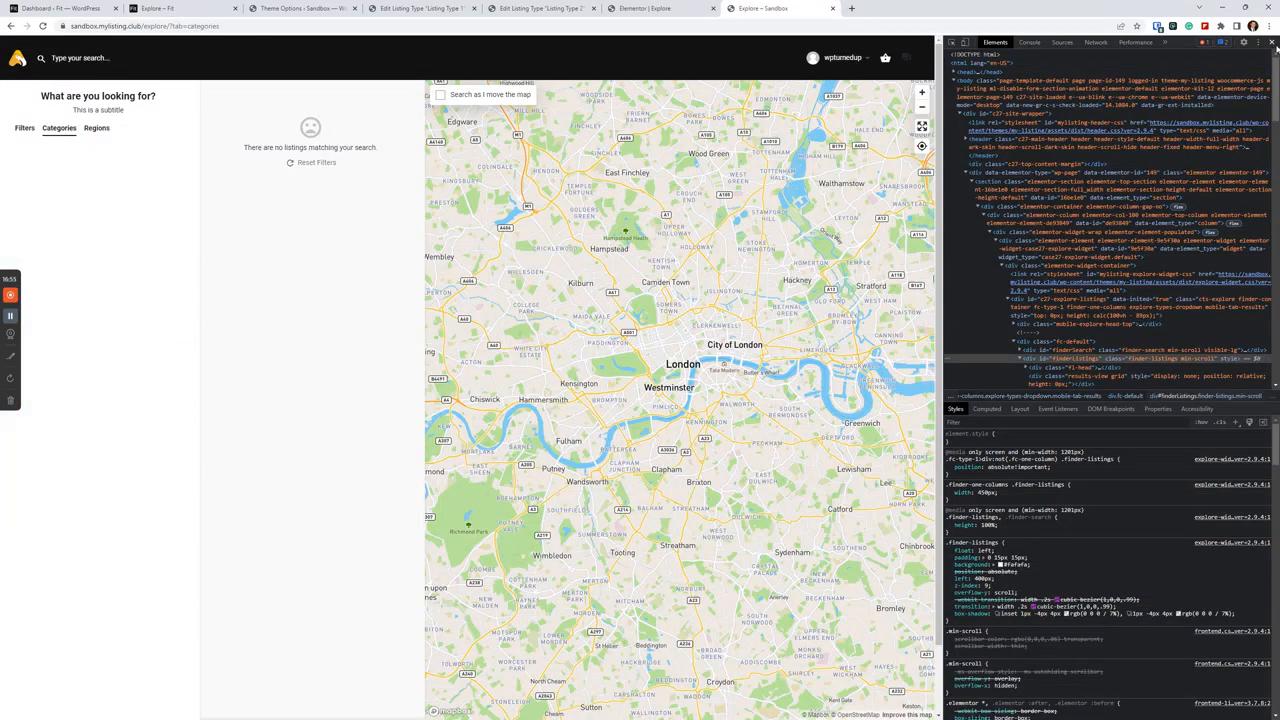
left_click(1273, 46)
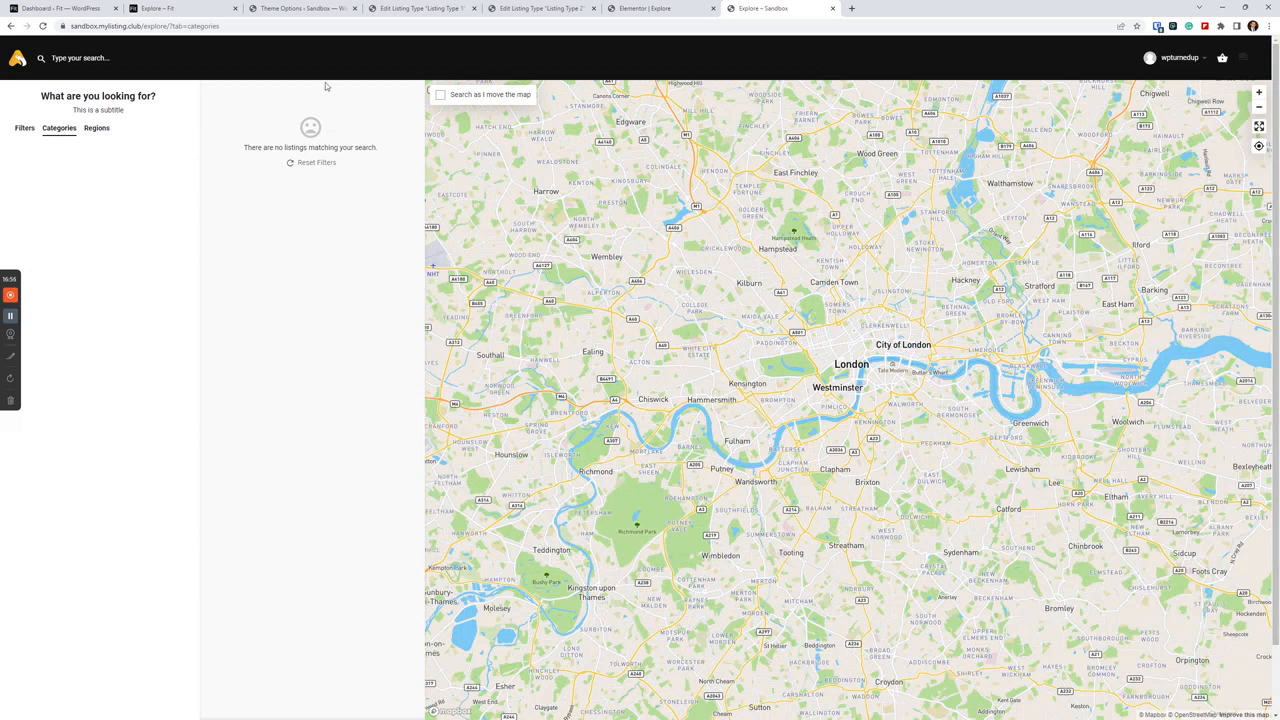
Save the column change in Elementor and reload the live Explore page to check the listings area
left_click(645, 9)
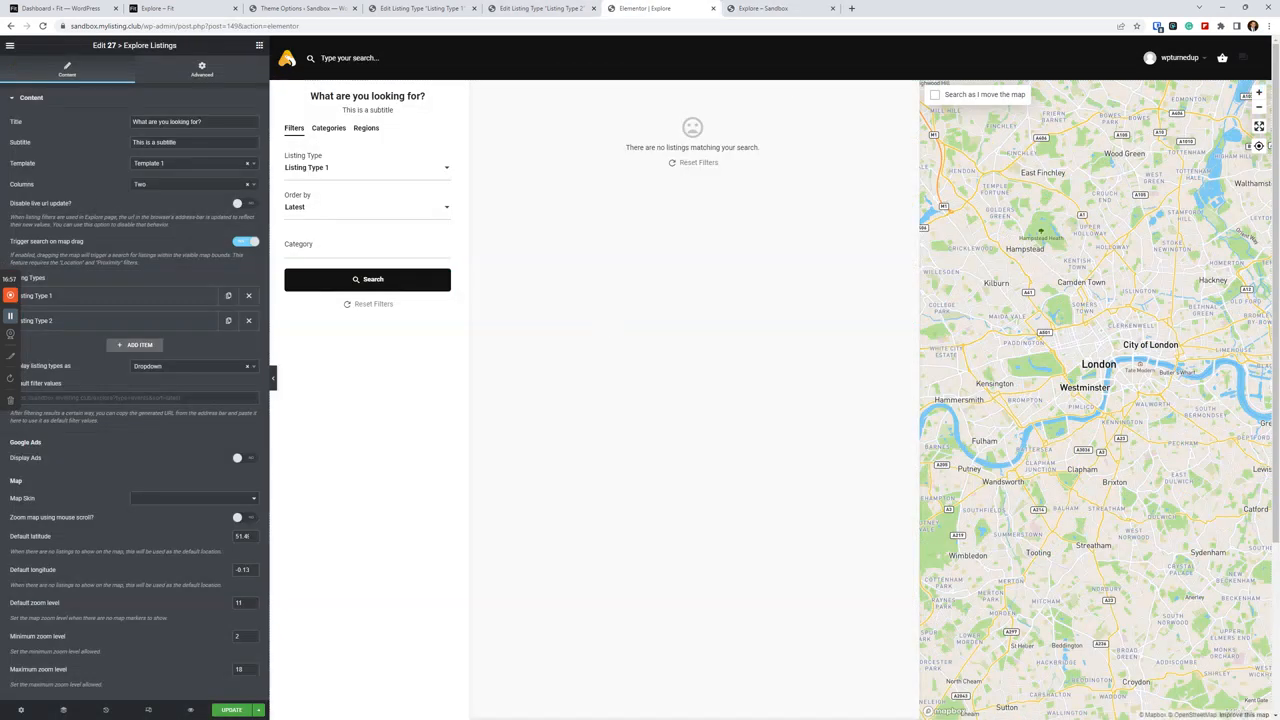
left_click(231, 709)
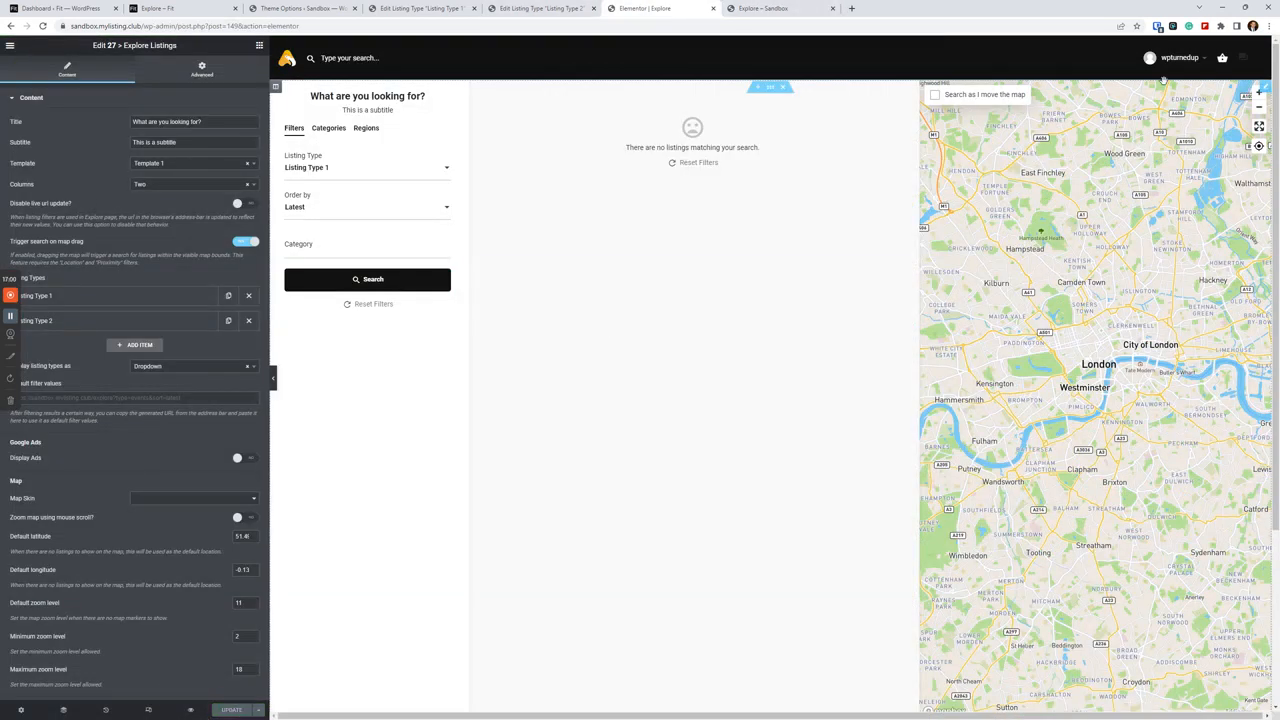
left_click(765, 8)
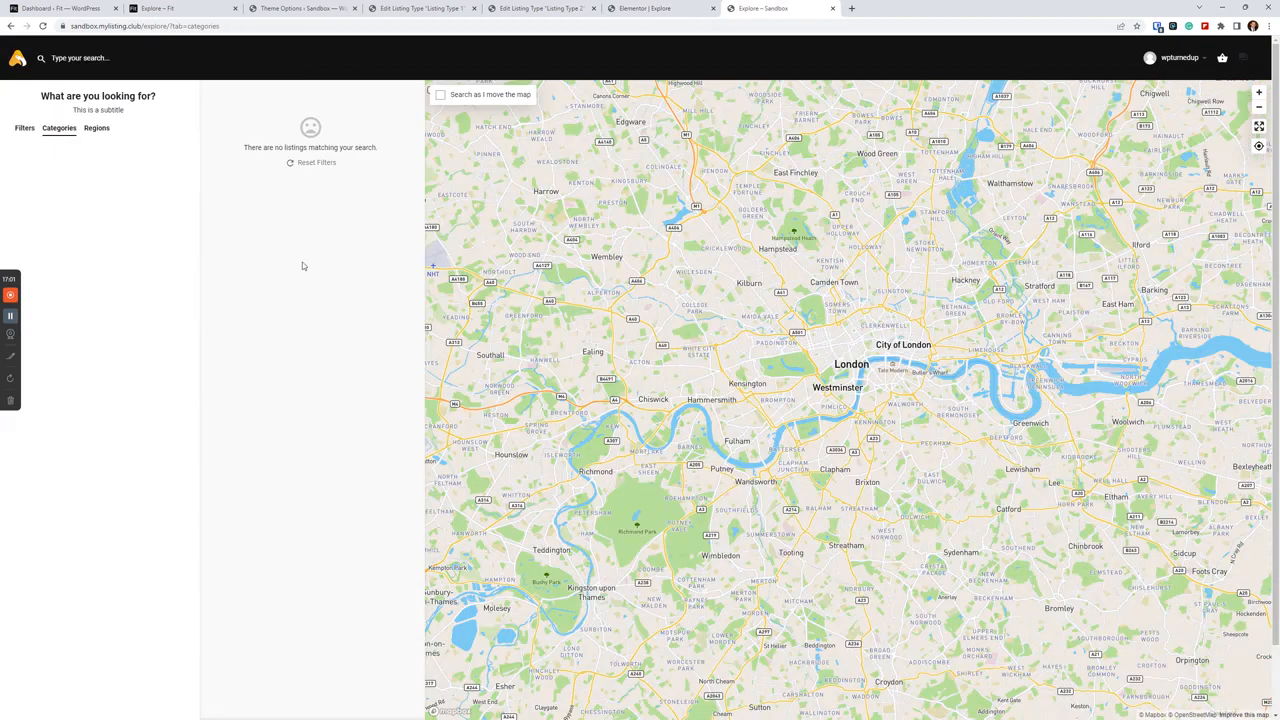
left_click(42, 26)
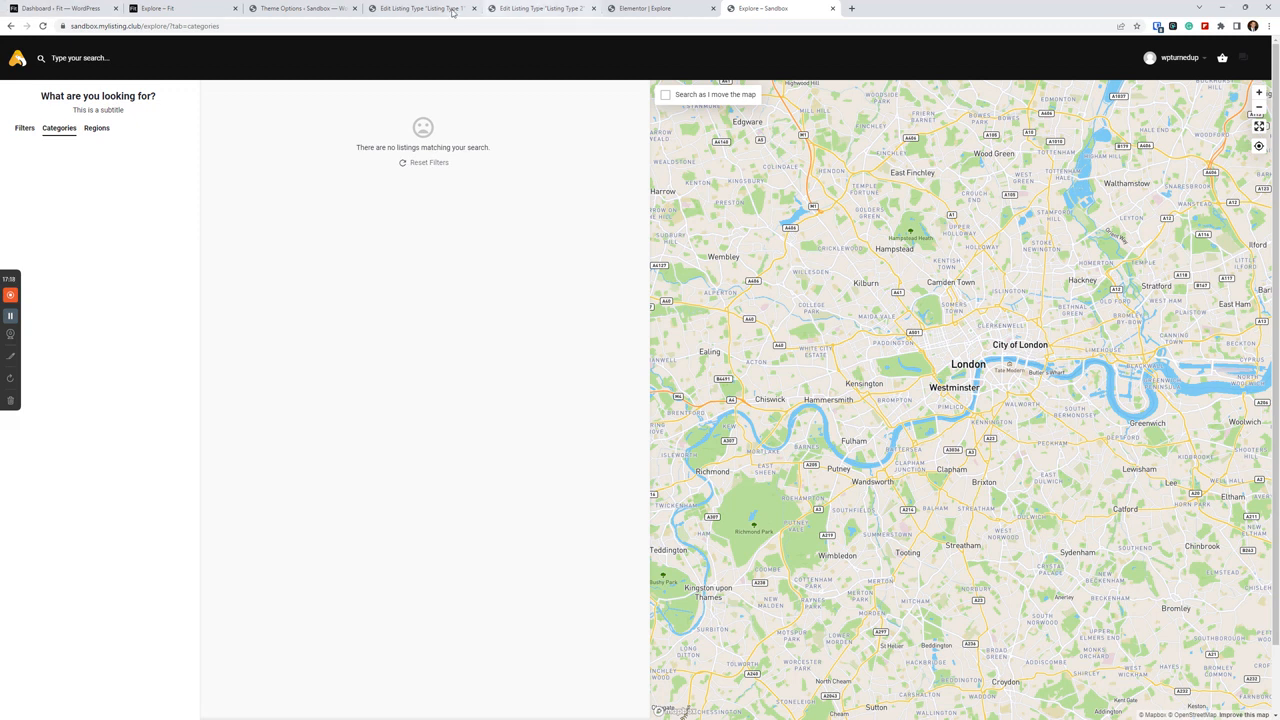
Switch to the Fit site's WordPress dashboard and open its list of pages
left_click(160, 6)
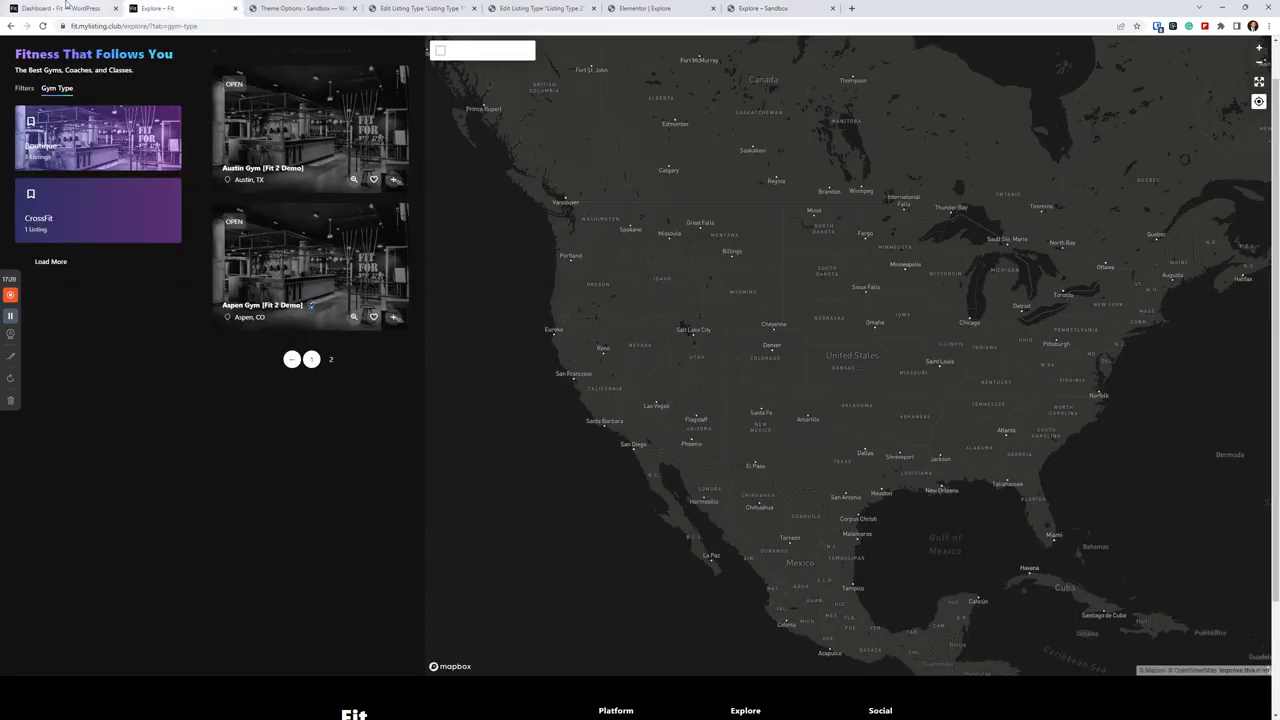
left_click(62, 8)
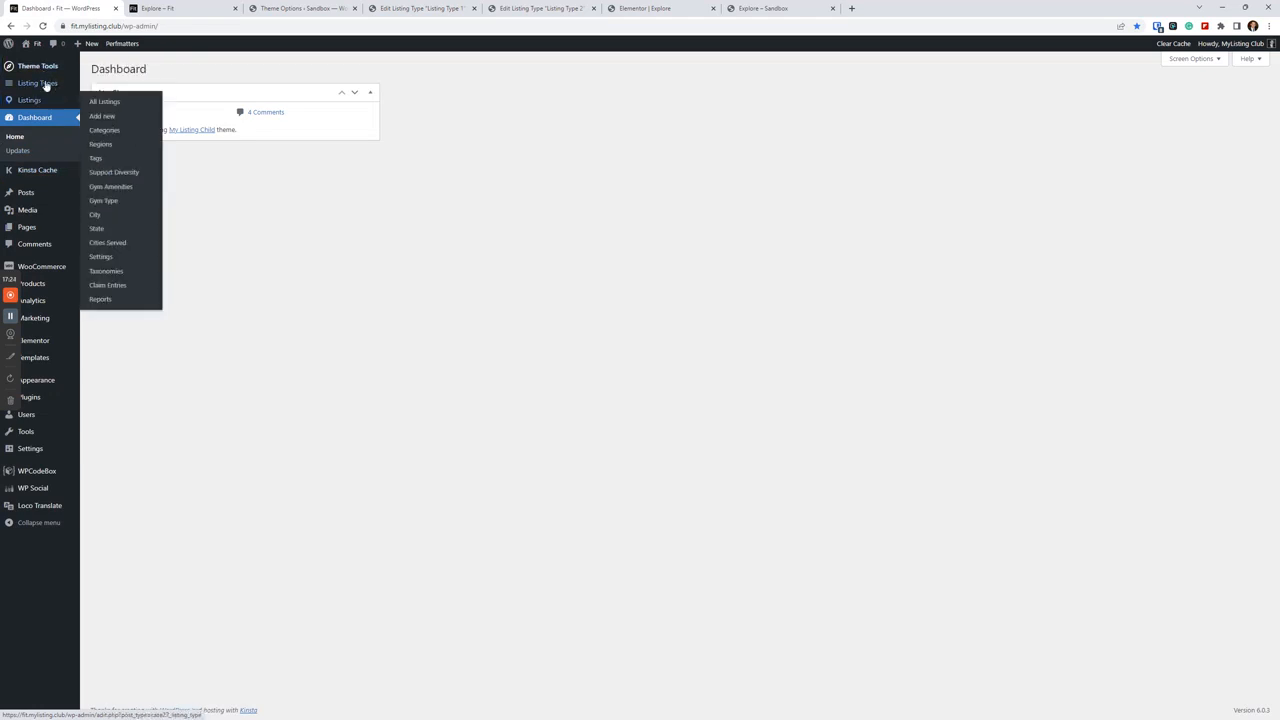
mouse_move(45, 88)
left_click(170, 4)
left_click(75, 5)
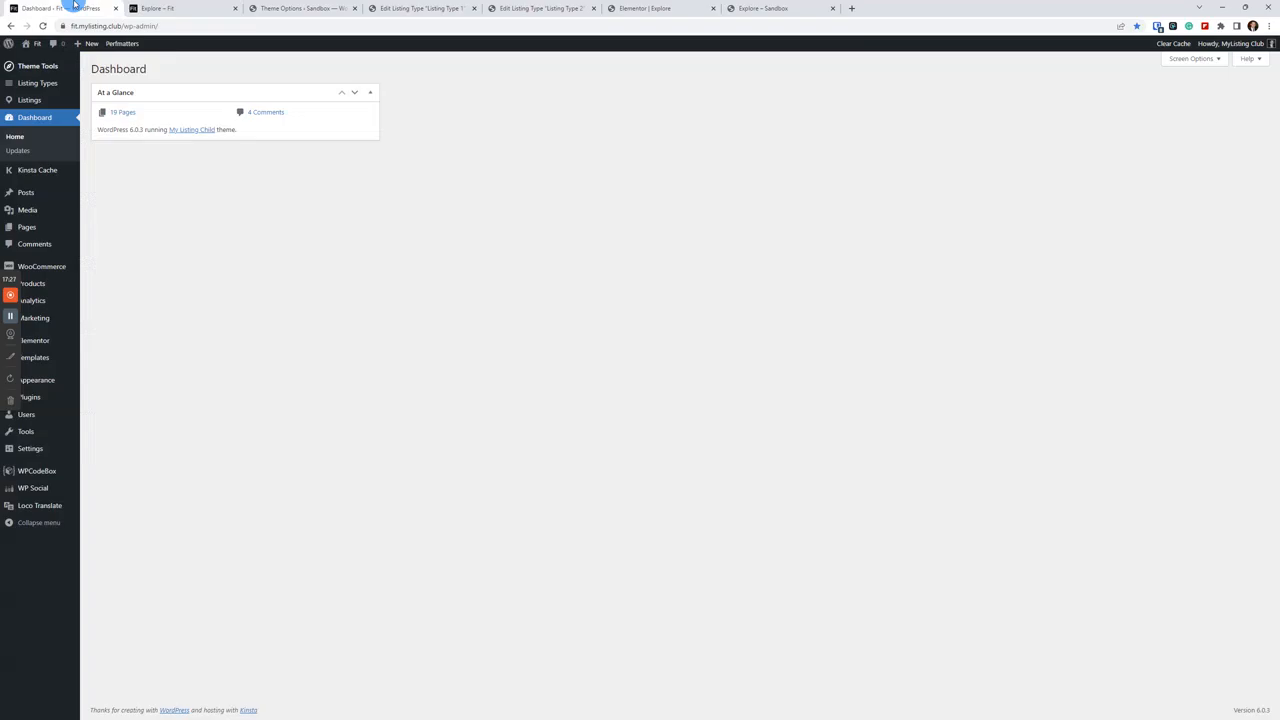
left_click(38, 228)
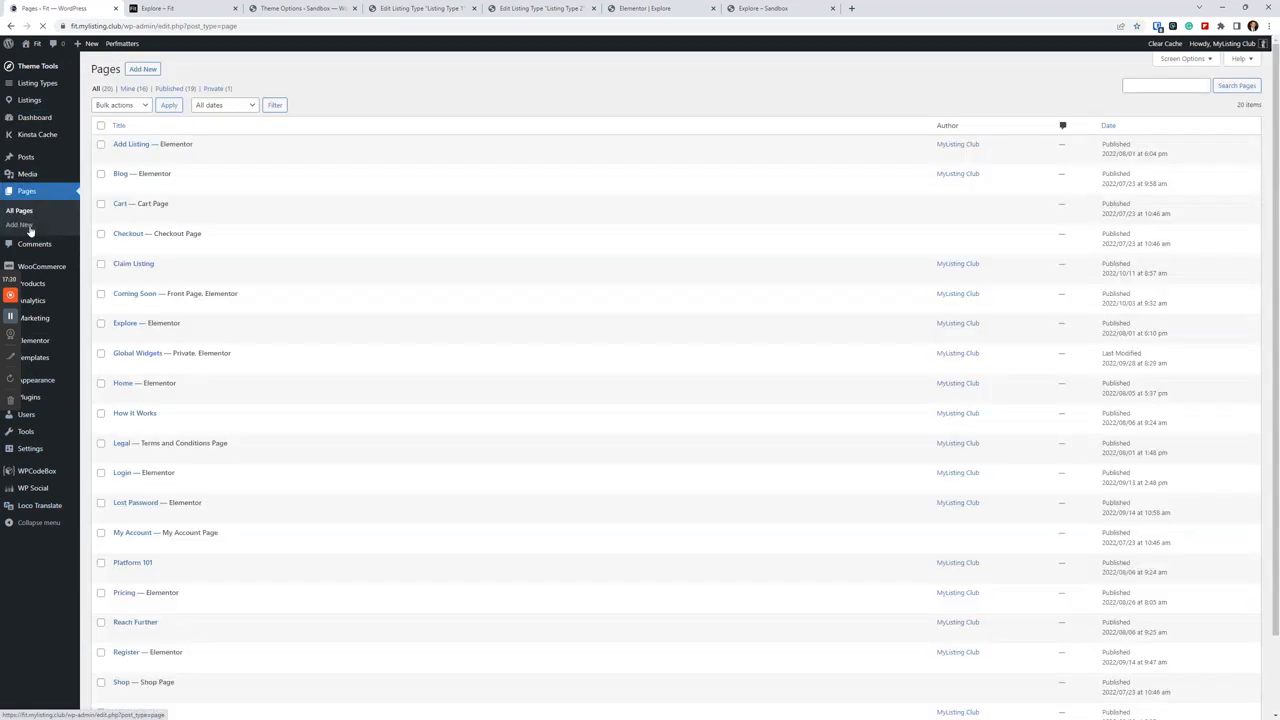
Open the Fit site's Explore page in the Elementor editor in a new browser tab
scroll(215, 552, "down", 1)
scroll(215, 552, "down", 2)
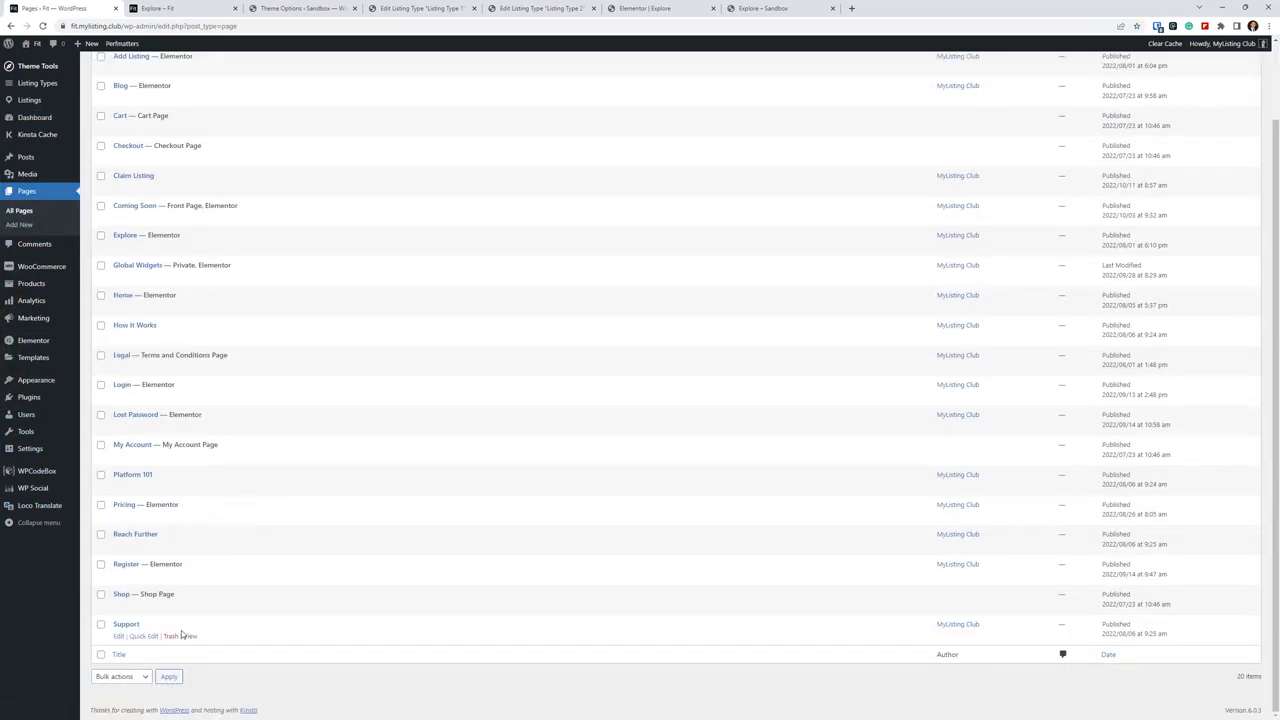
right_click(216, 248)
left_click(262, 260)
left_click(178, 6)
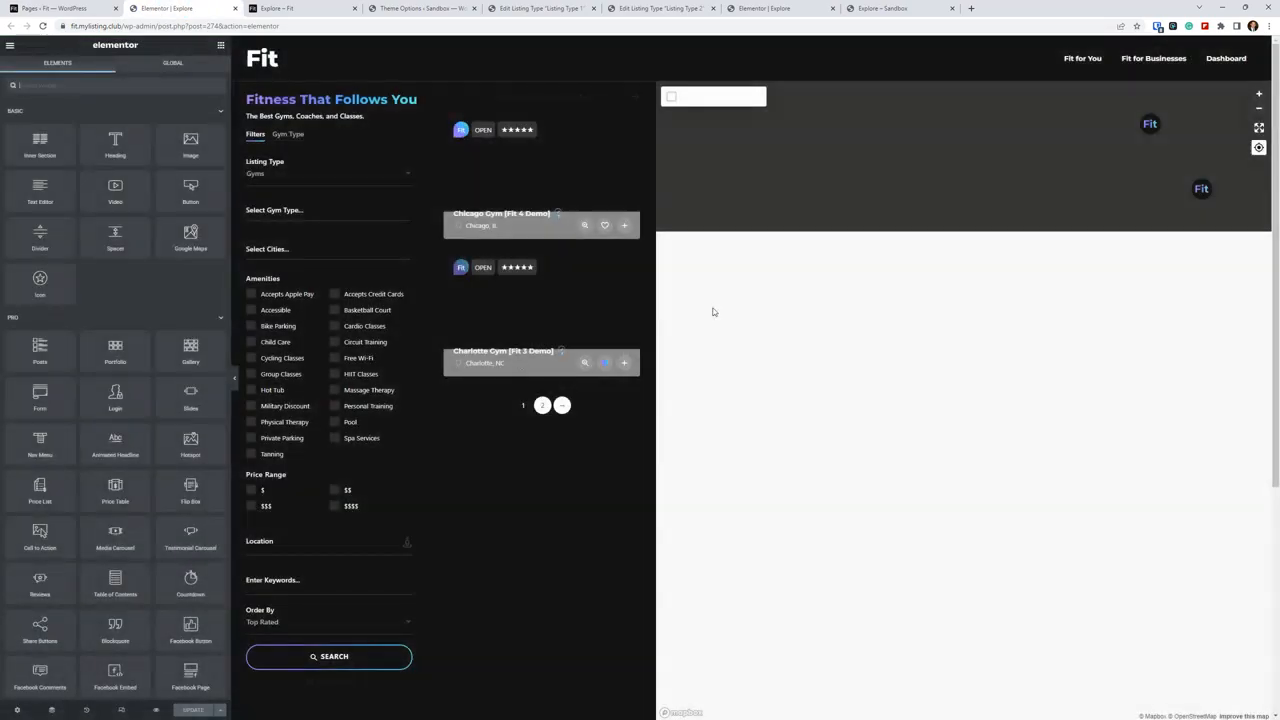
Set the Fit site's Explore Listings widget to Two columns, save the page and reload the live Fit Explore page
left_click(135, 184)
left_click(121, 224)
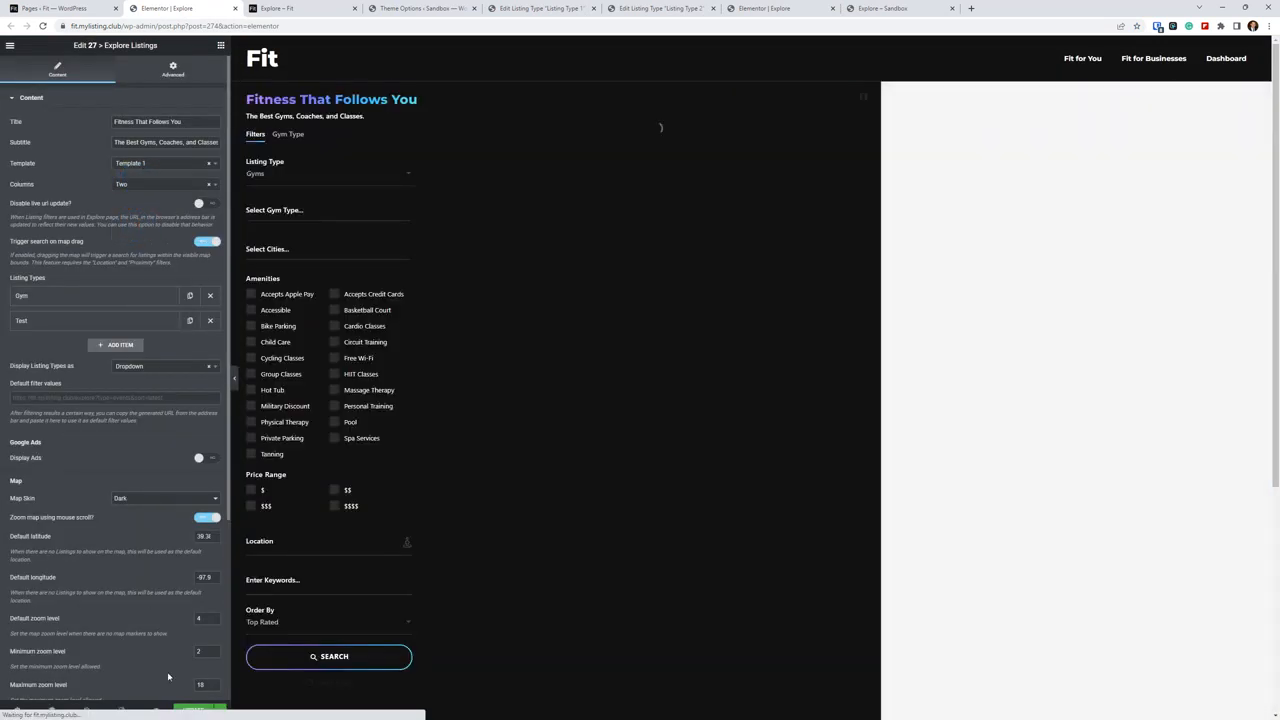
left_click(196, 711)
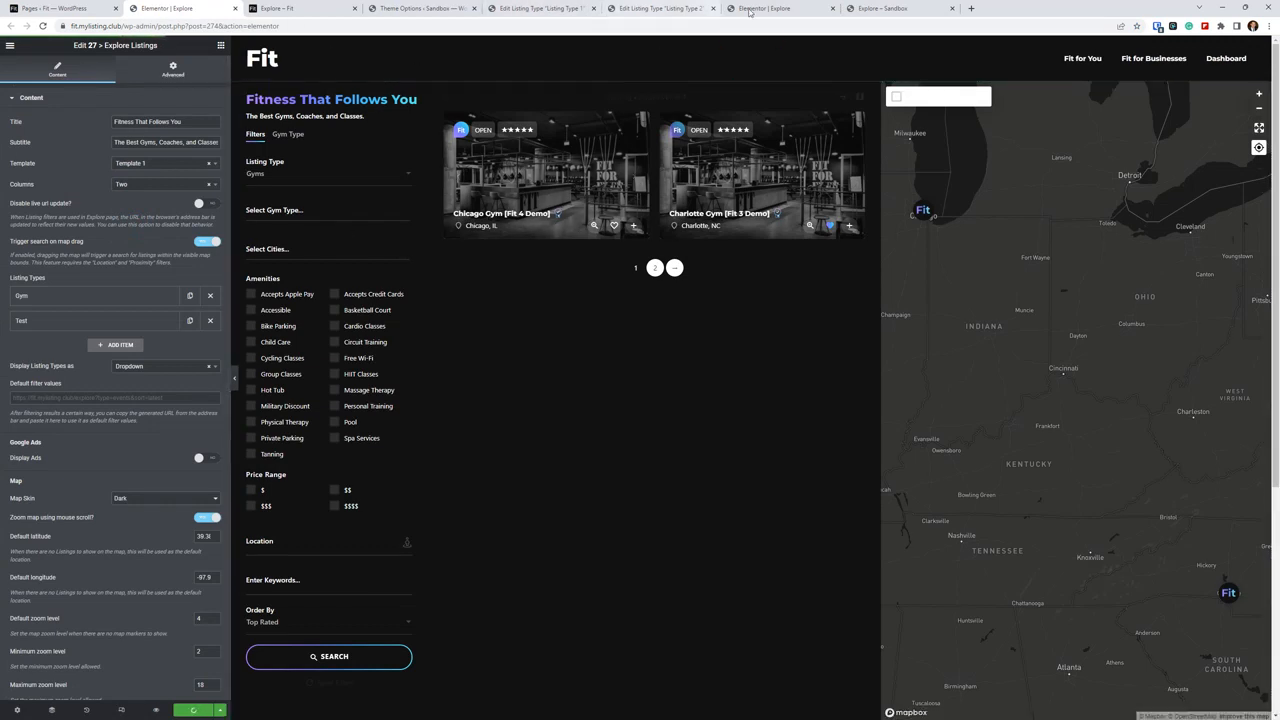
left_click(305, 8)
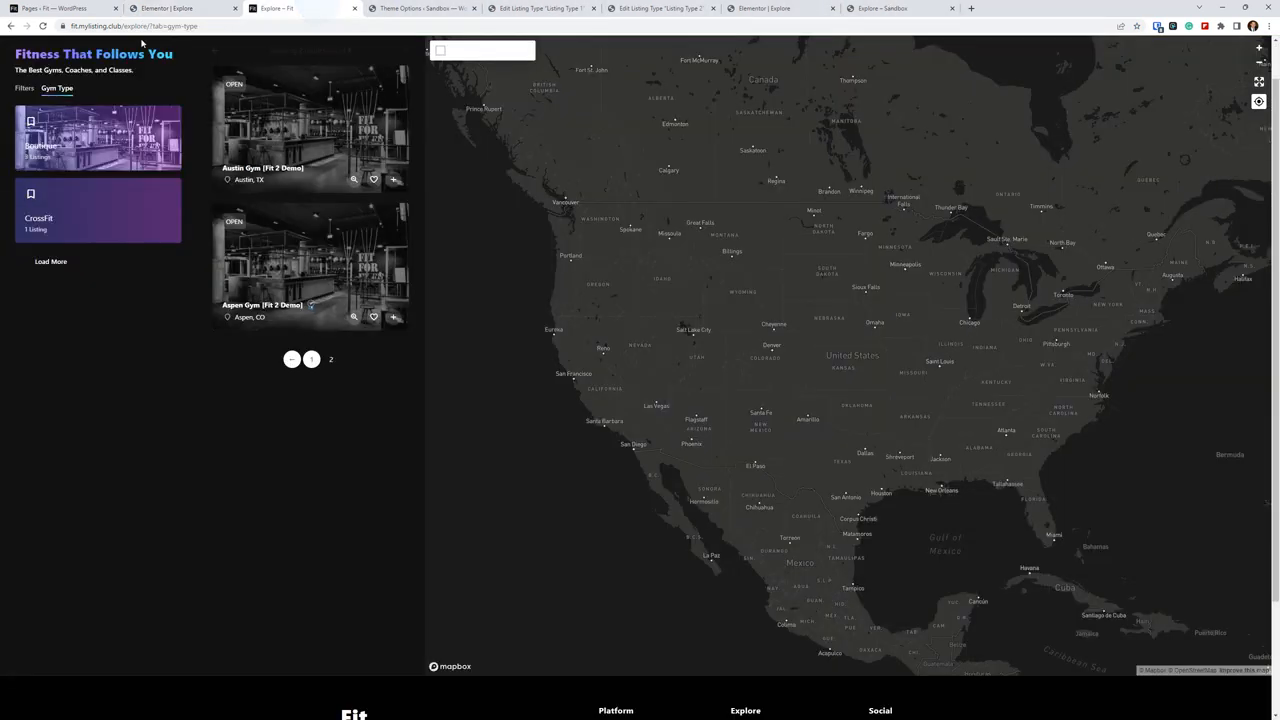
left_click(42, 26)
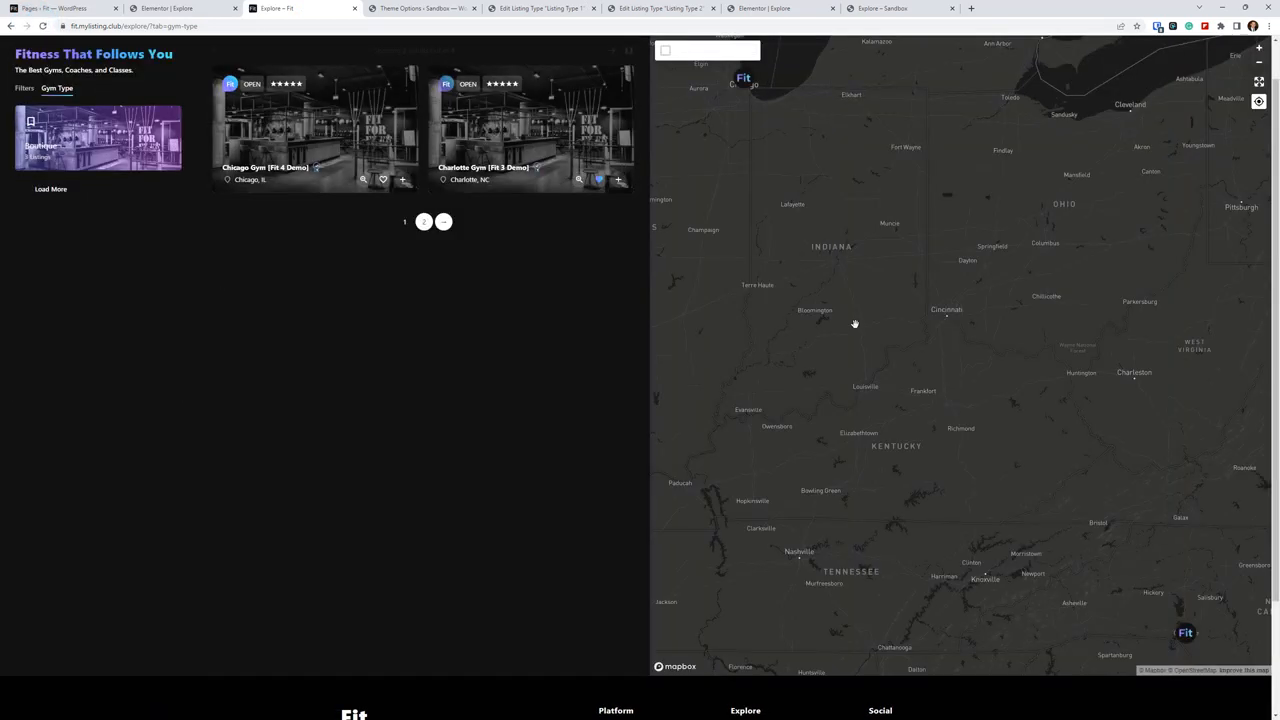
Compare the live Sandbox and Fit Explore pages, and toggle the Fit page to its expanded map view and back
left_click(885, 8)
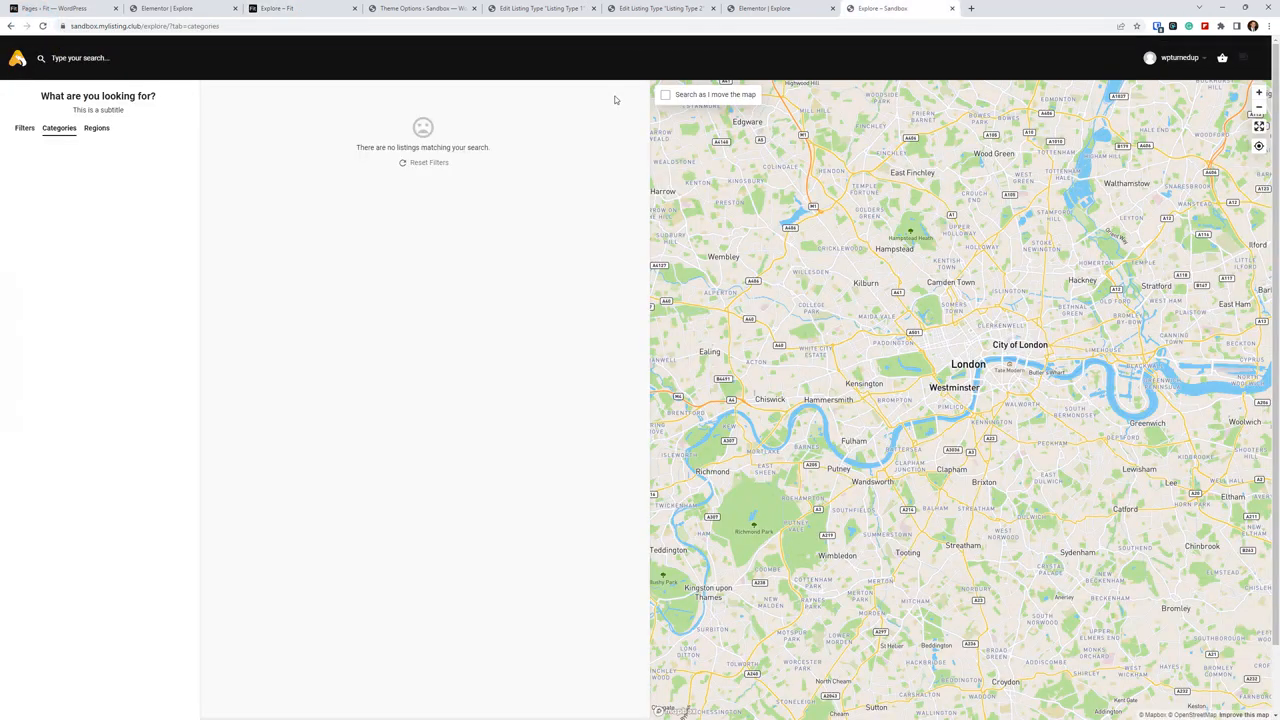
left_click(165, 8)
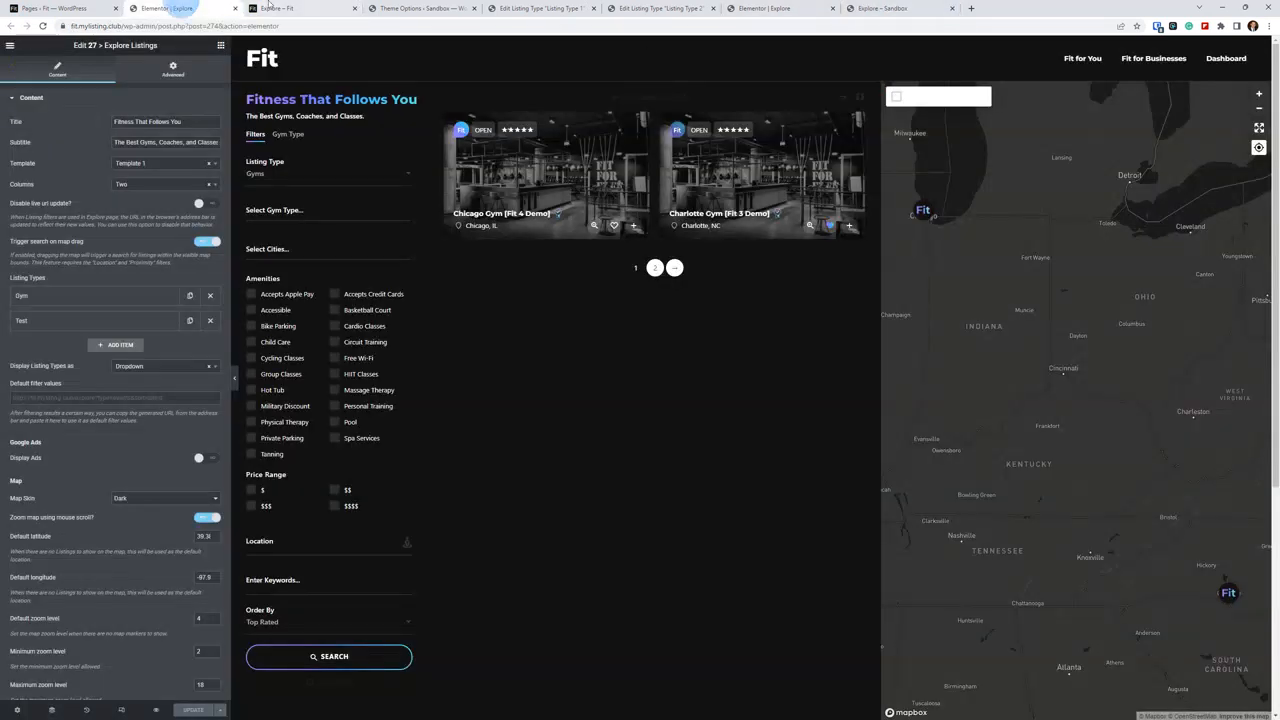
left_click(280, 8)
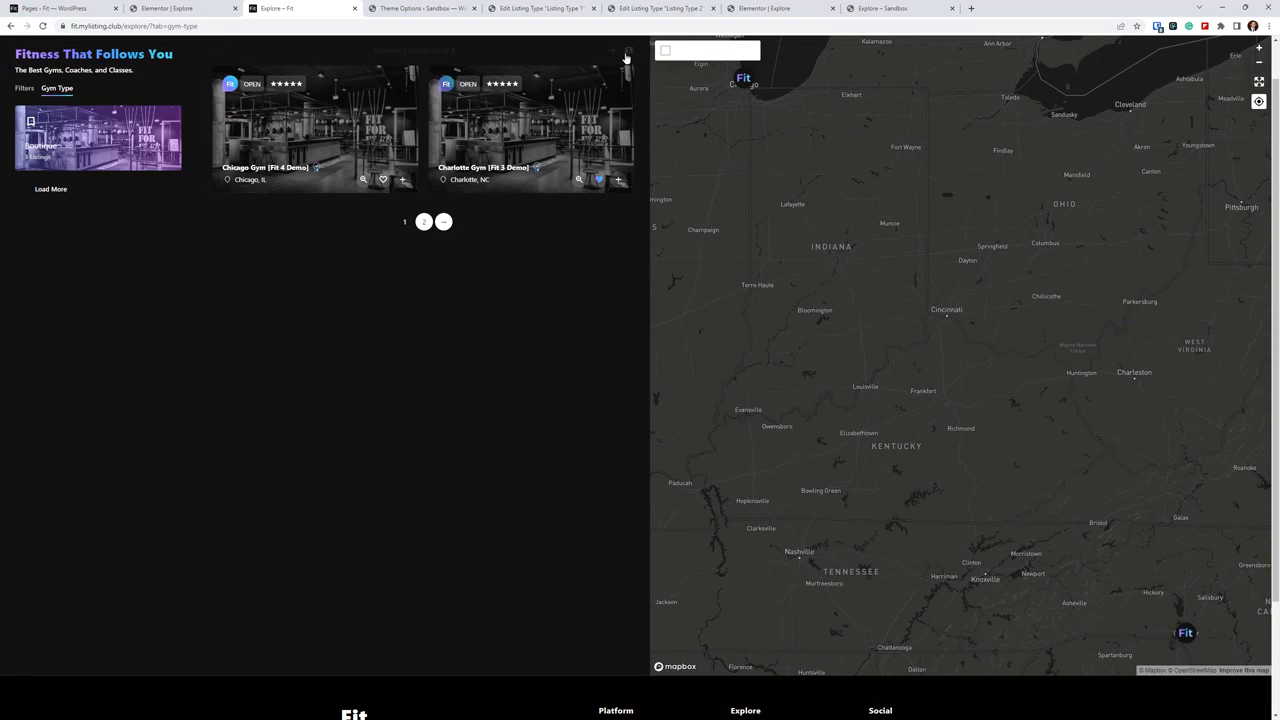
left_click(628, 52)
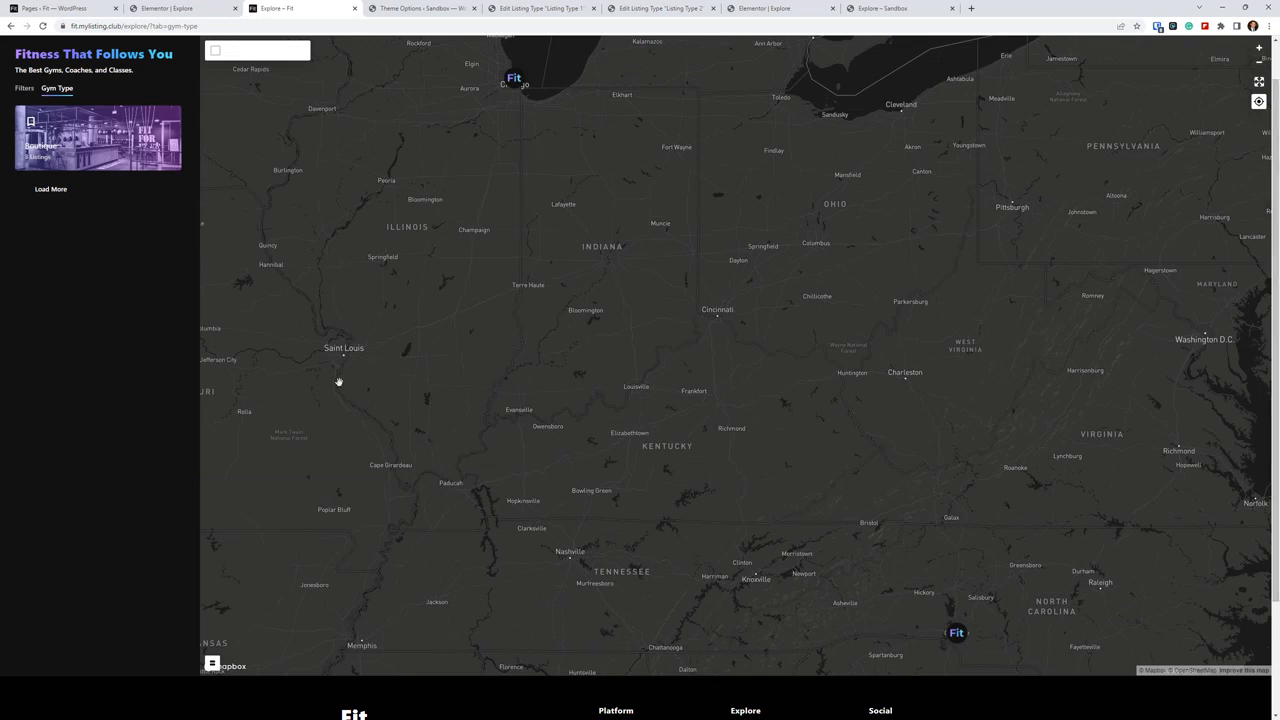
left_click(10, 25)
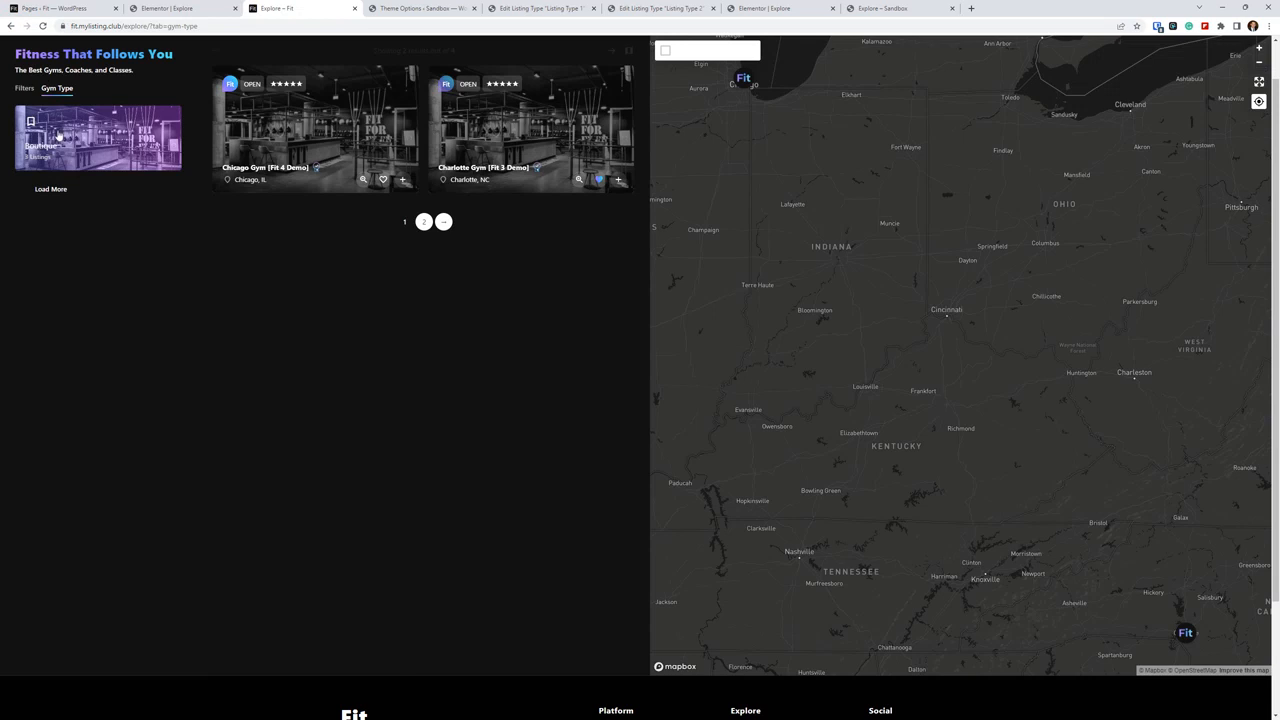
Set the columns of the Sandbox site's Explore Listings widget to Three in the Elementor editor
left_click(765, 8)
left_click(551, 317)
left_click(151, 195)
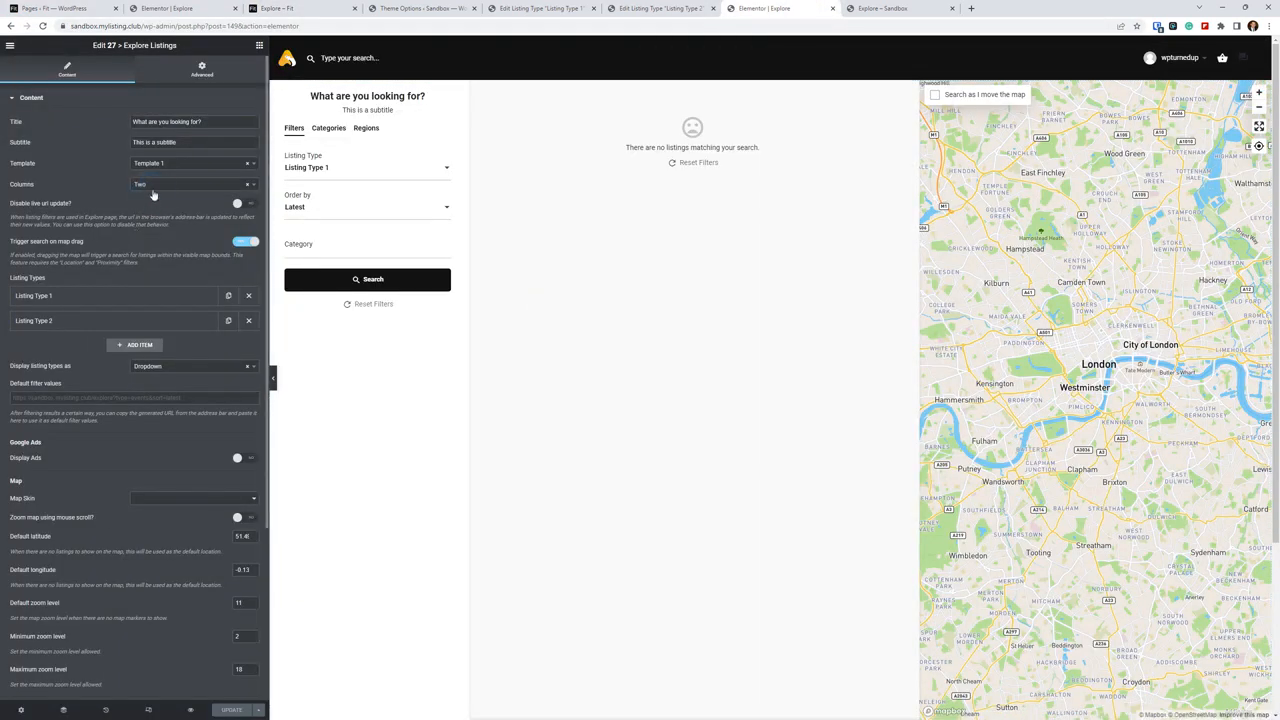
left_click(150, 241)
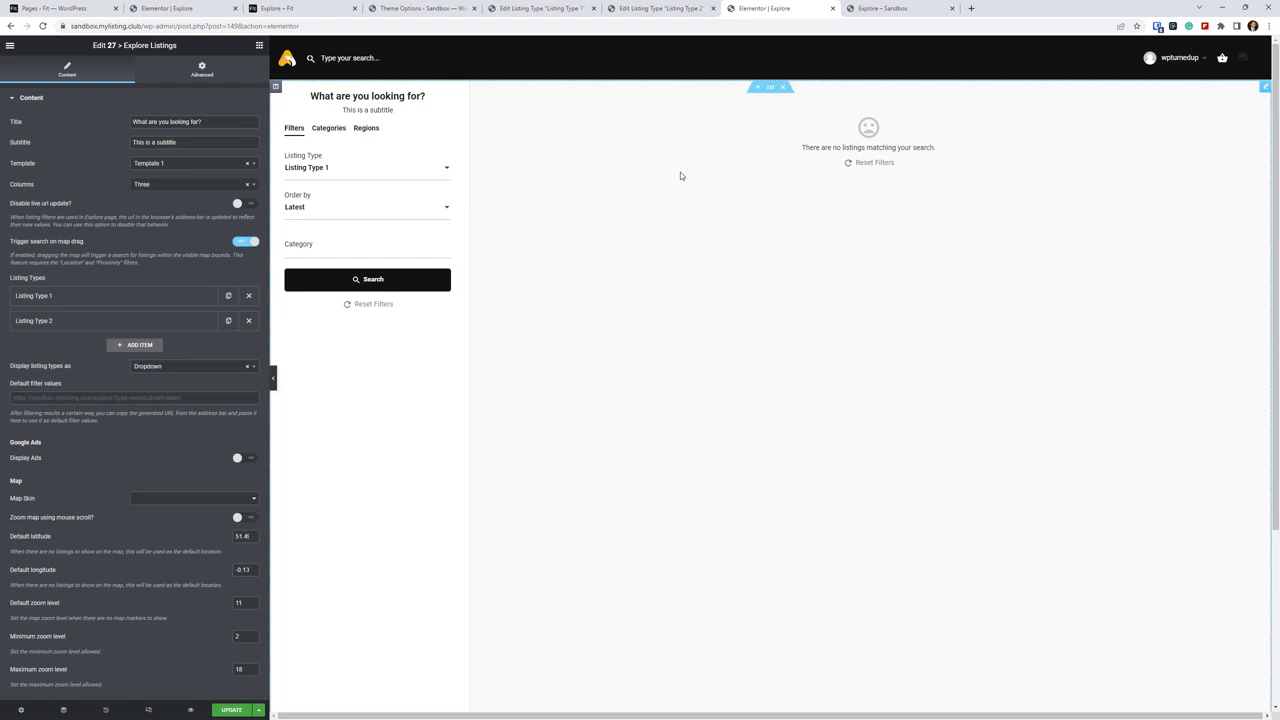
Set the columns of the Fit site's Explore Listings widget to Three and save the page
left_click(190, 8)
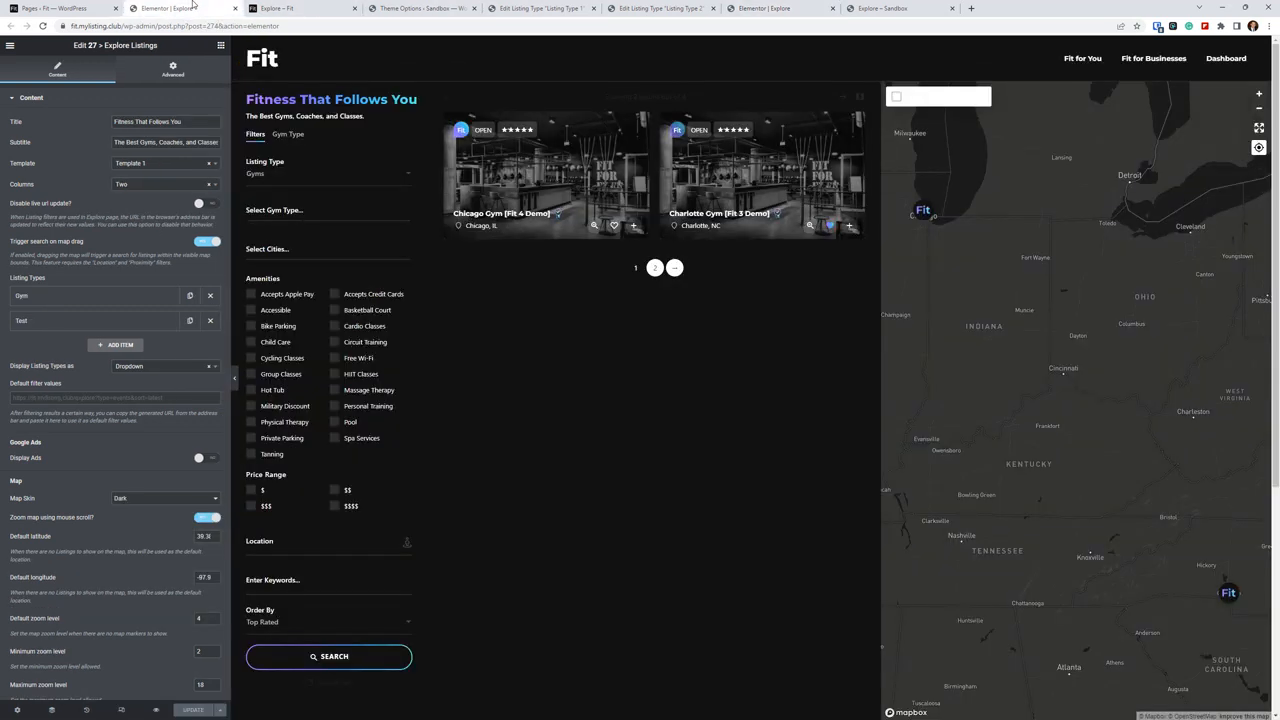
left_click(143, 186)
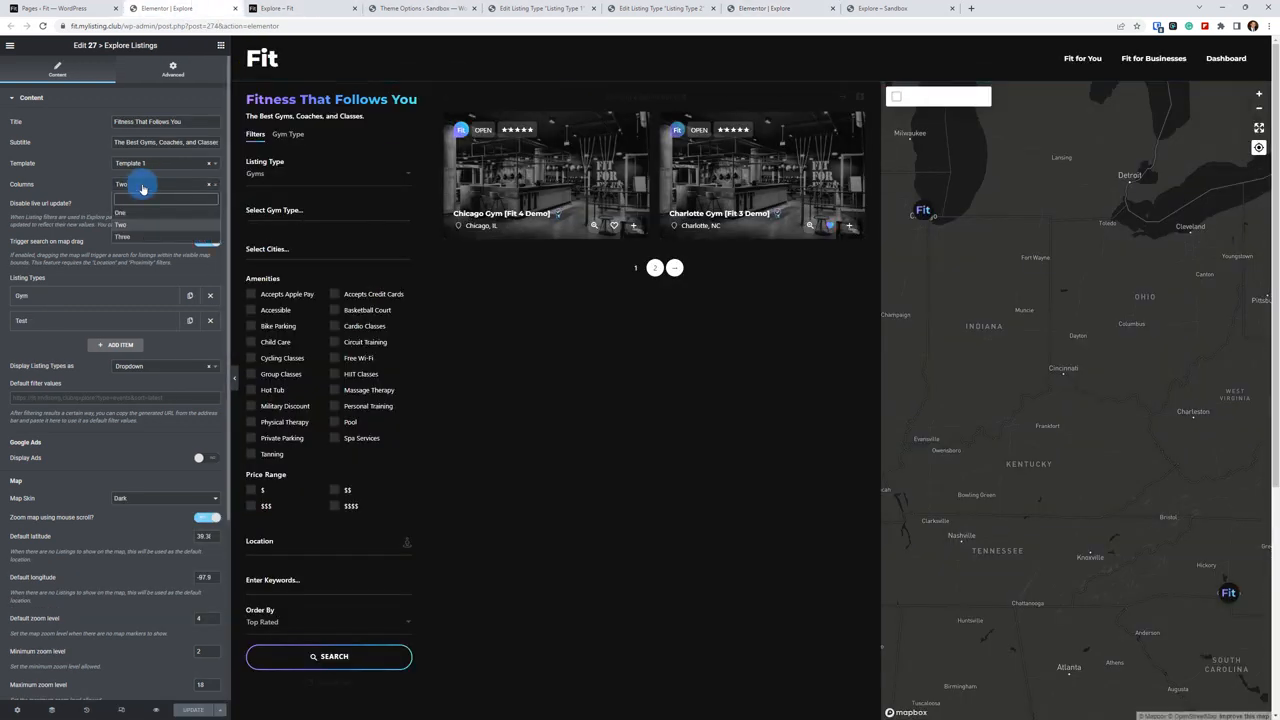
left_click(123, 236)
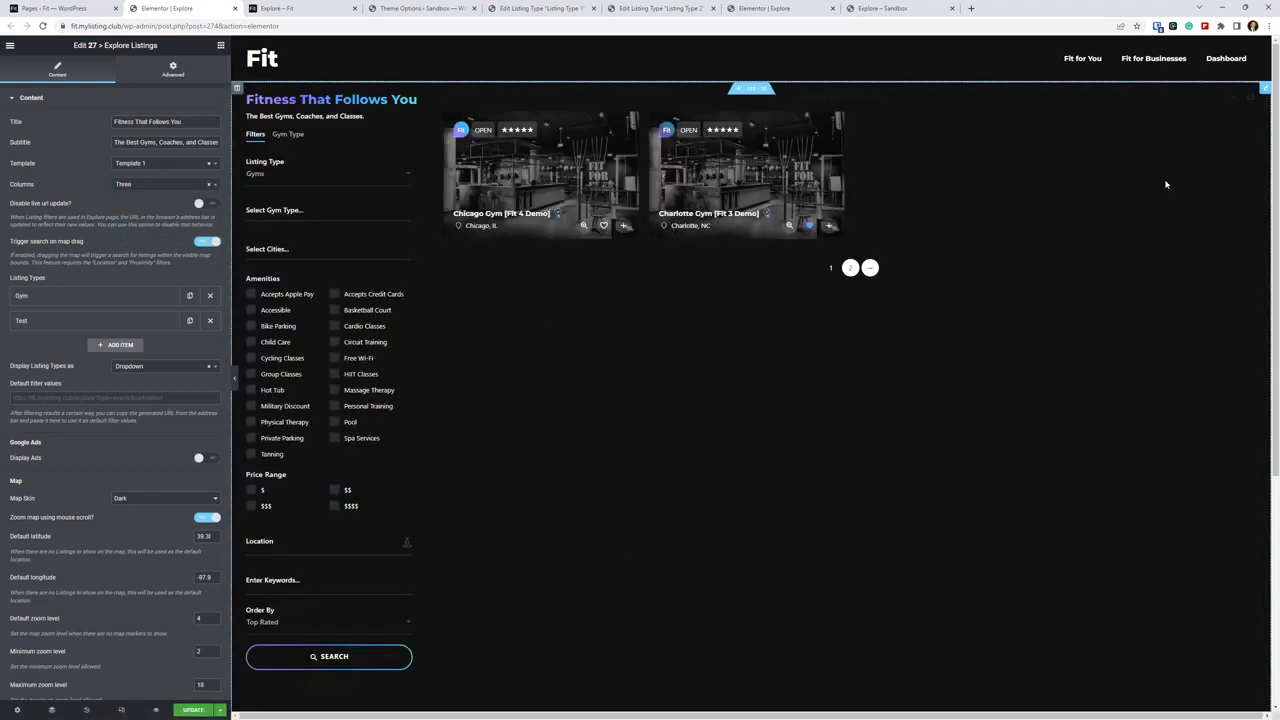
left_click(193, 709)
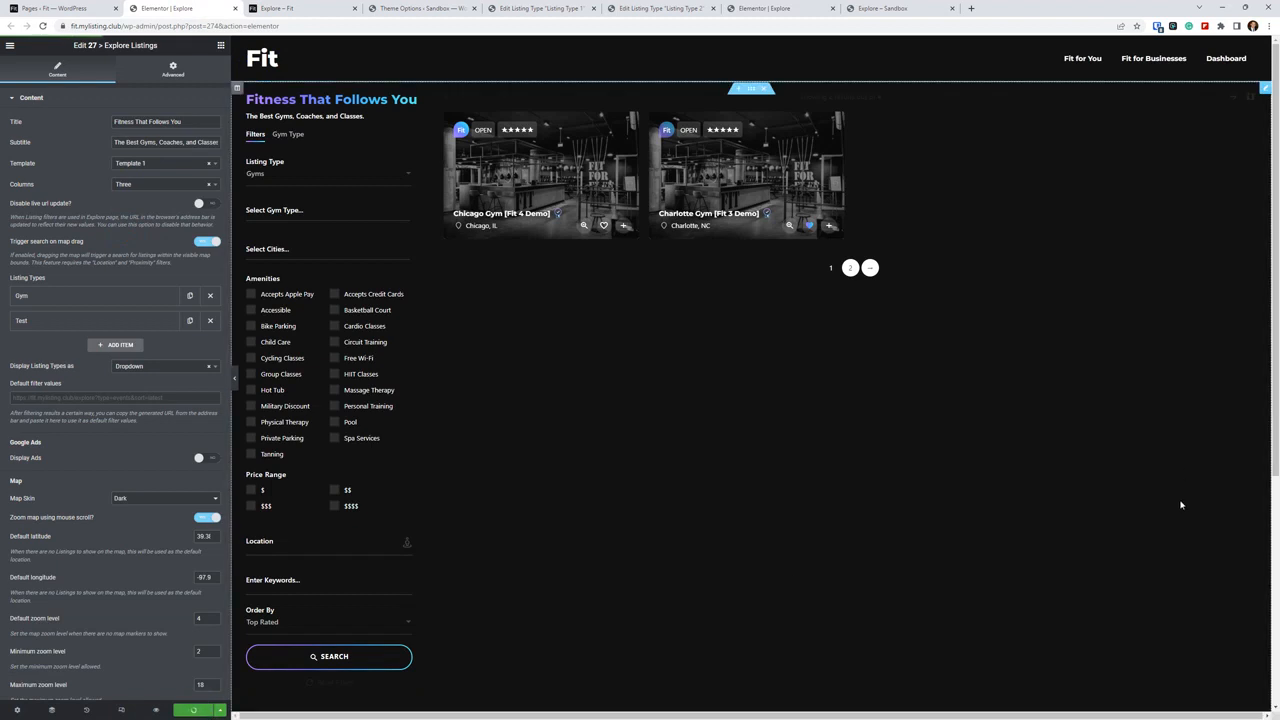
Reload the live Fit Explore page, show its filters and switch the listings area to the map view
left_click(289, 8)
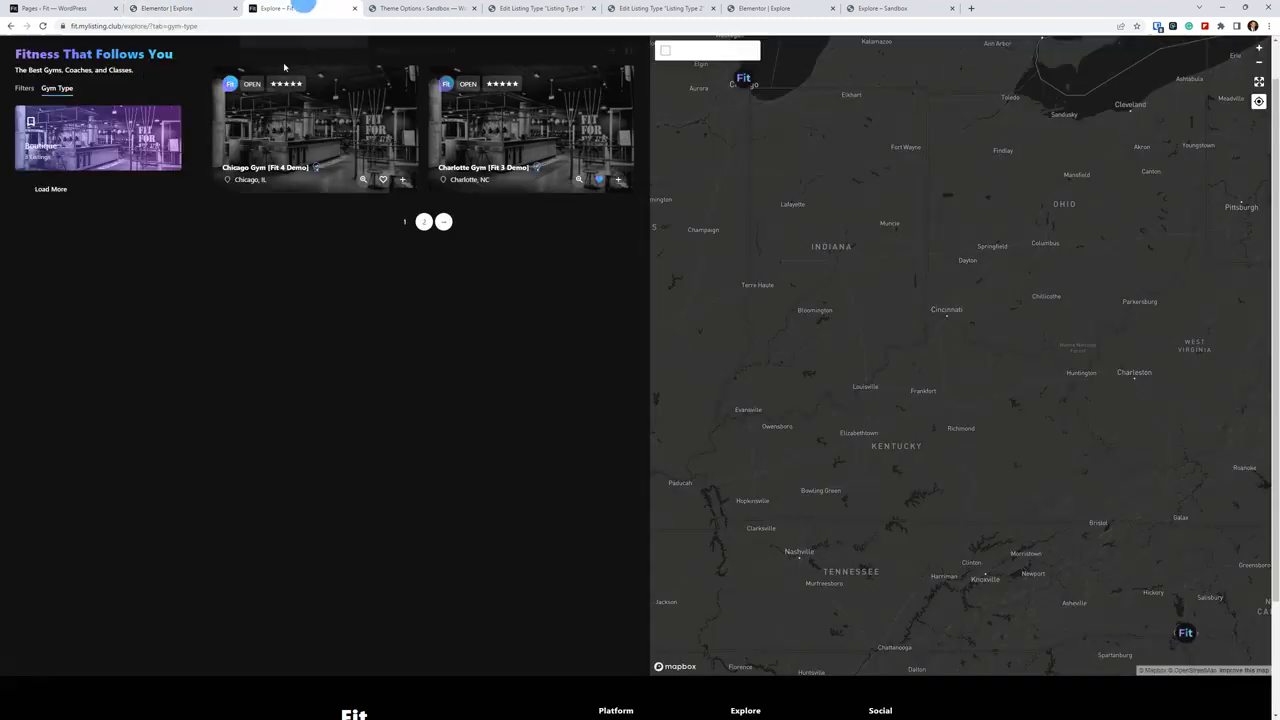
left_click(42, 26)
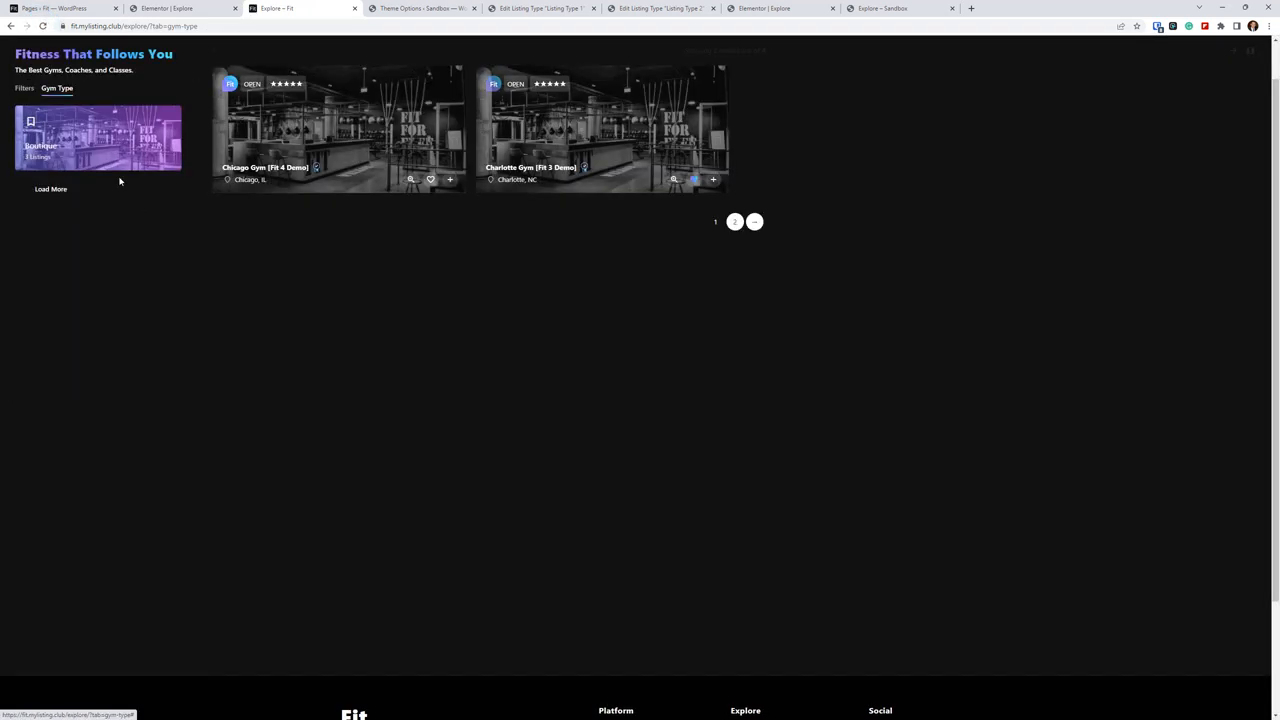
left_click(24, 88)
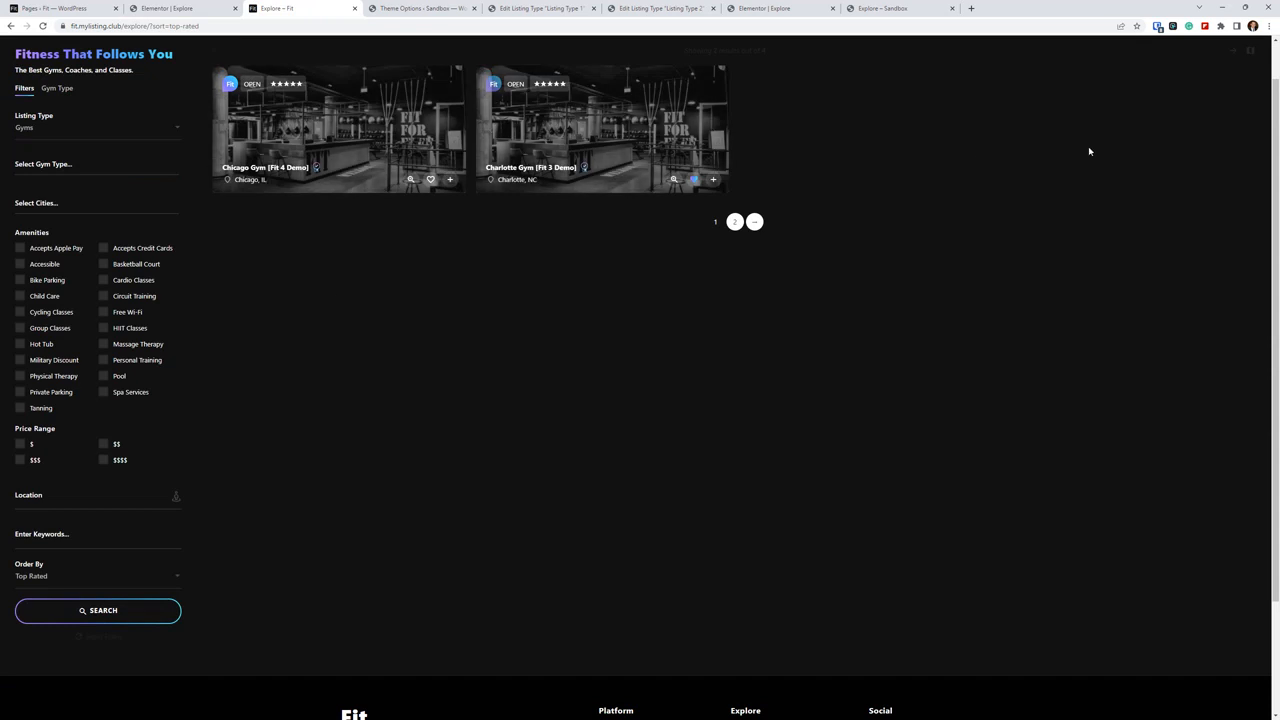
left_click(1252, 55)
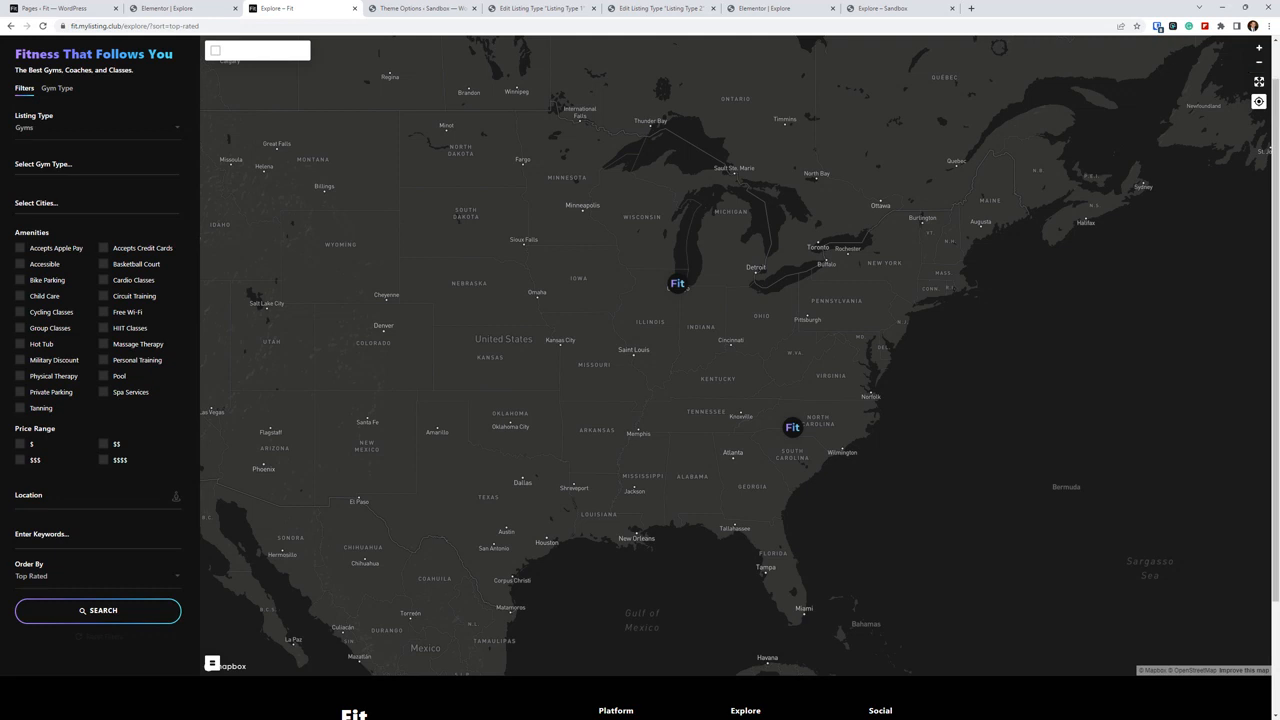
Filter the live Fit Explore page's gyms by the Accepts Credit Cards amenity and select the filtered page's URL
left_click(770, 8)
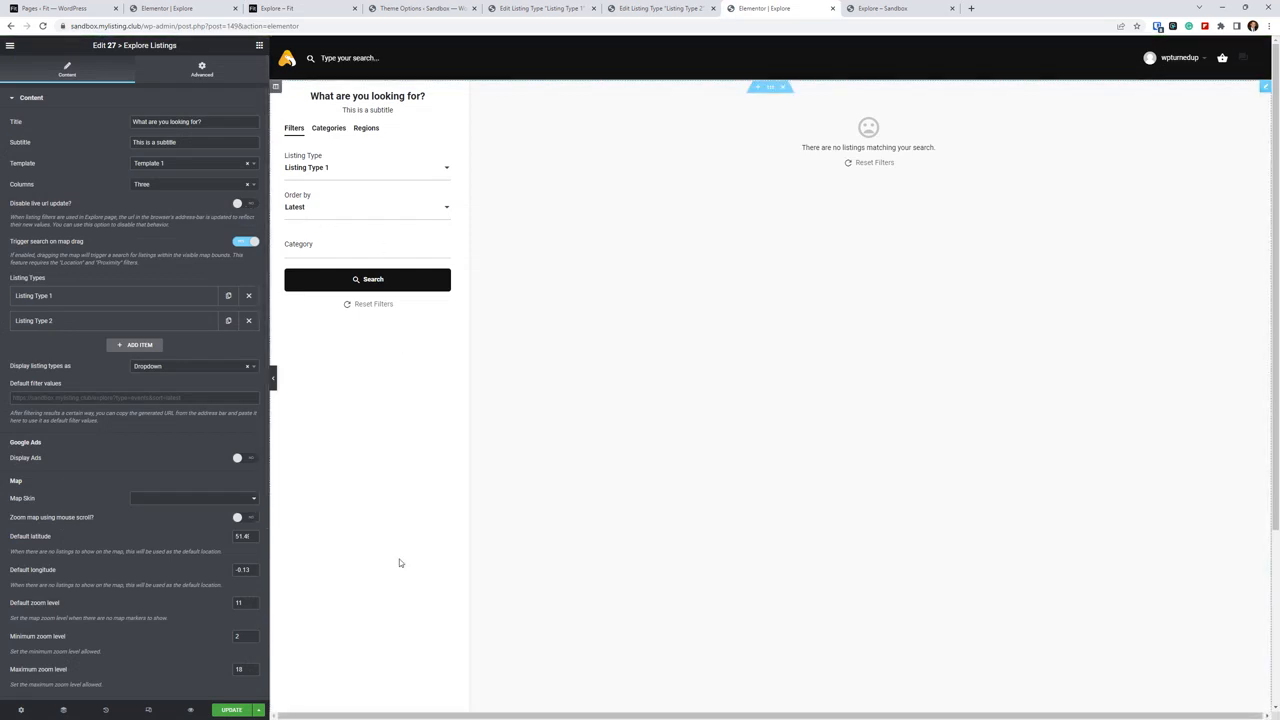
left_click(300, 8)
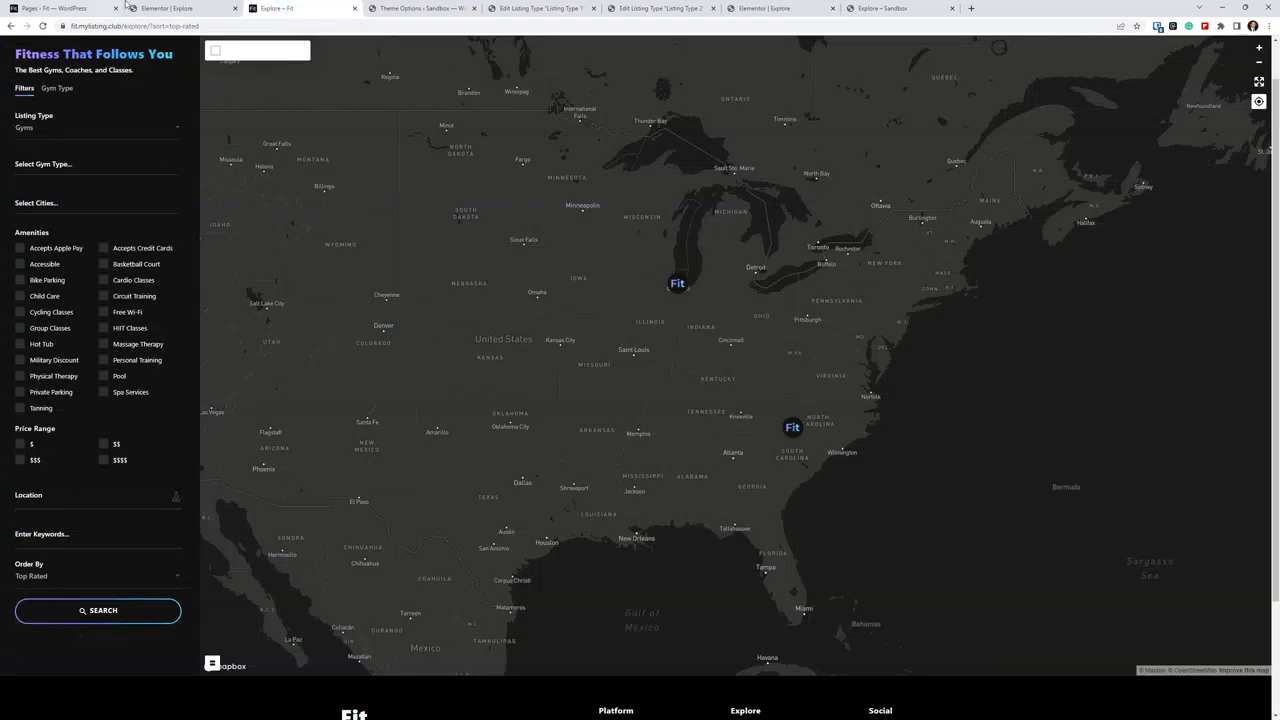
left_click(103, 250)
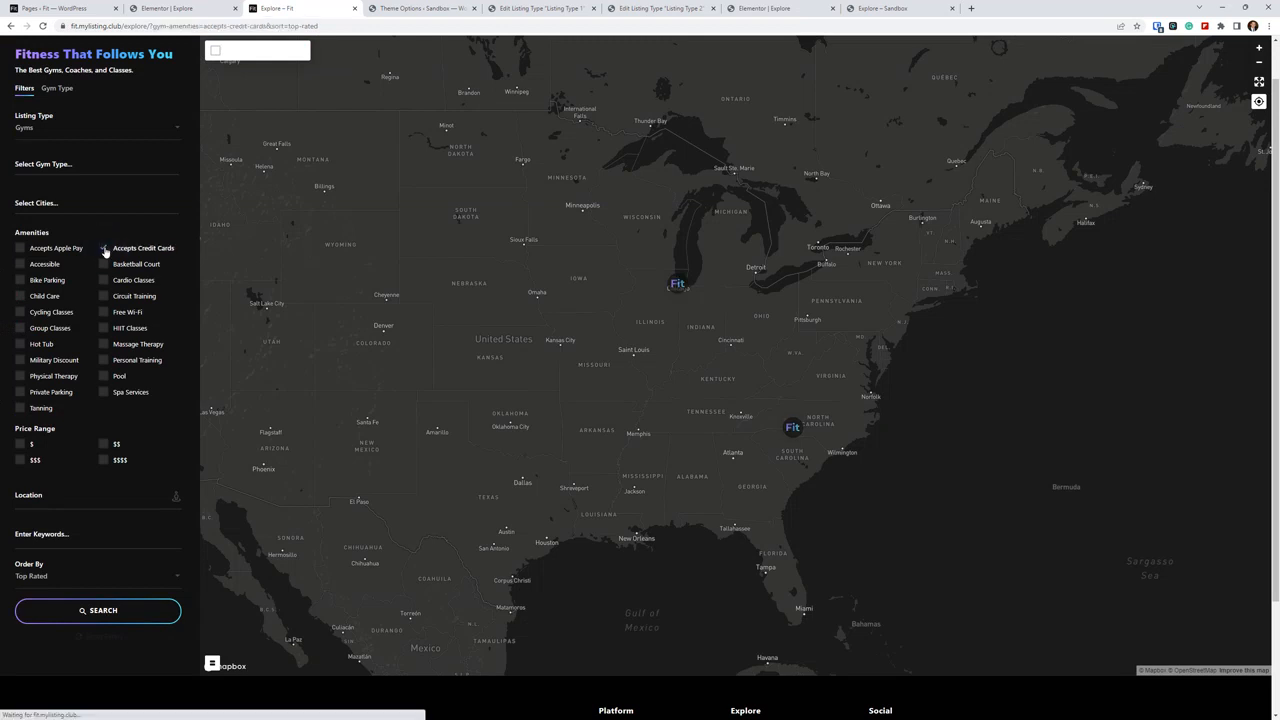
left_click_drag(340, 26, 55, 26)
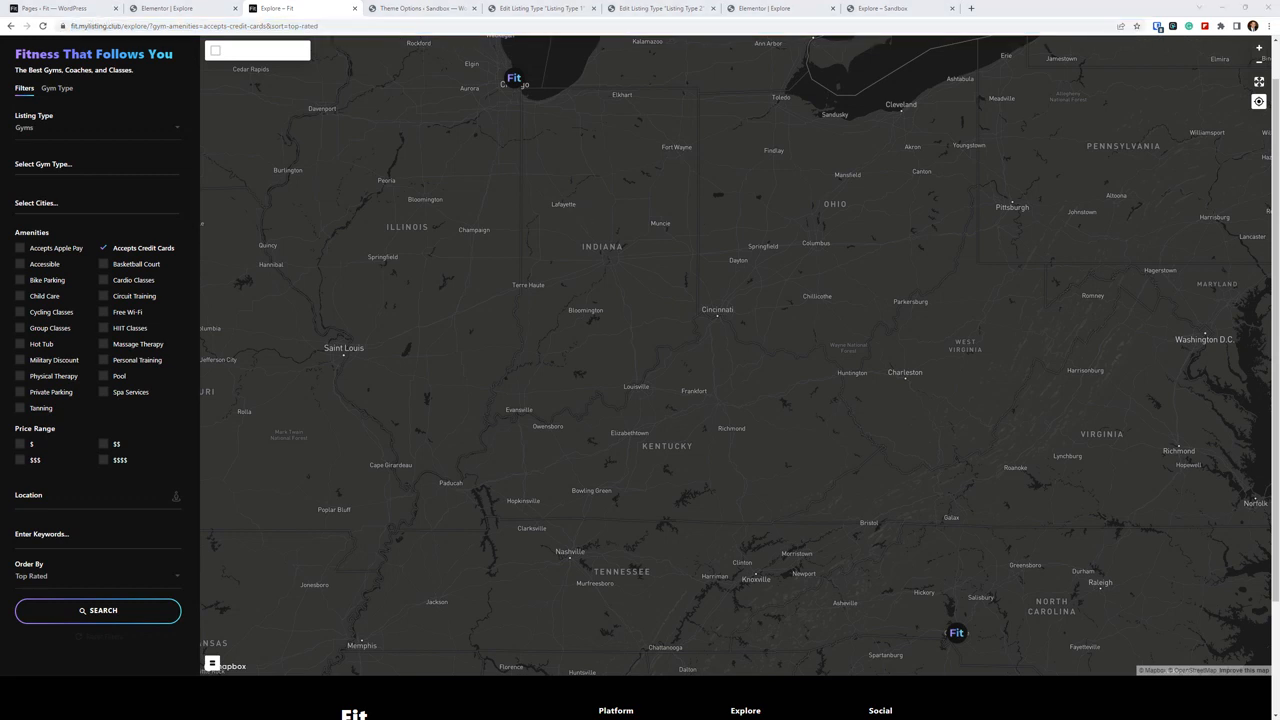
Bring the Vow site's Asheville page into the browser window, open the Vow home page and examine its venue and vendor sections
left_click_drag(971, 163, 988, 5)
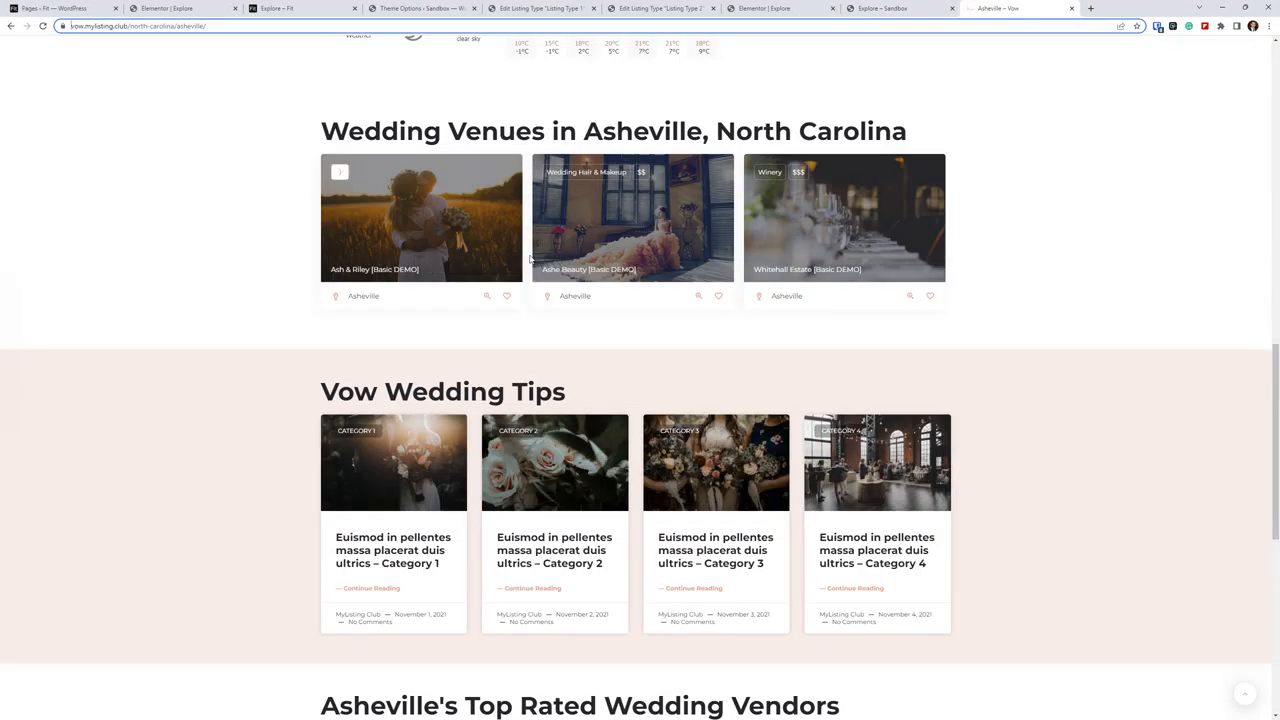
scroll(181, 102, "up", 10)
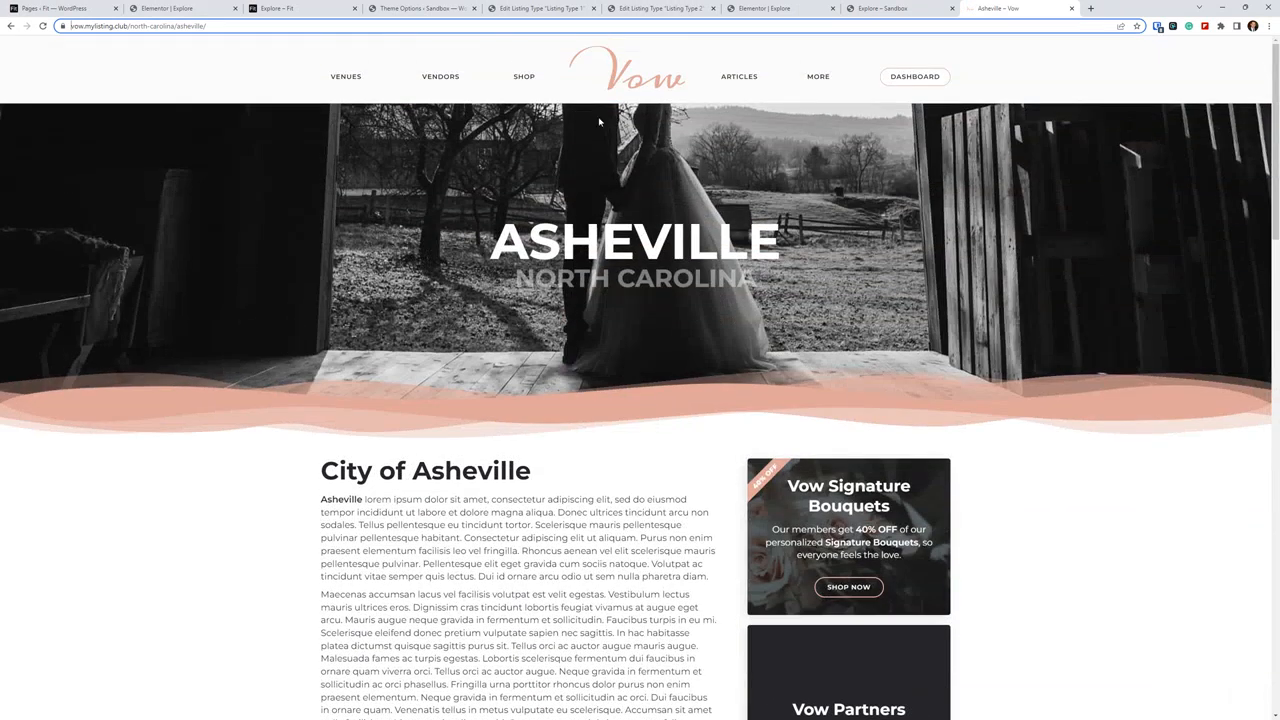
left_click(628, 72)
scroll(497, 377, "down", 2)
scroll(497, 377, "down", 8)
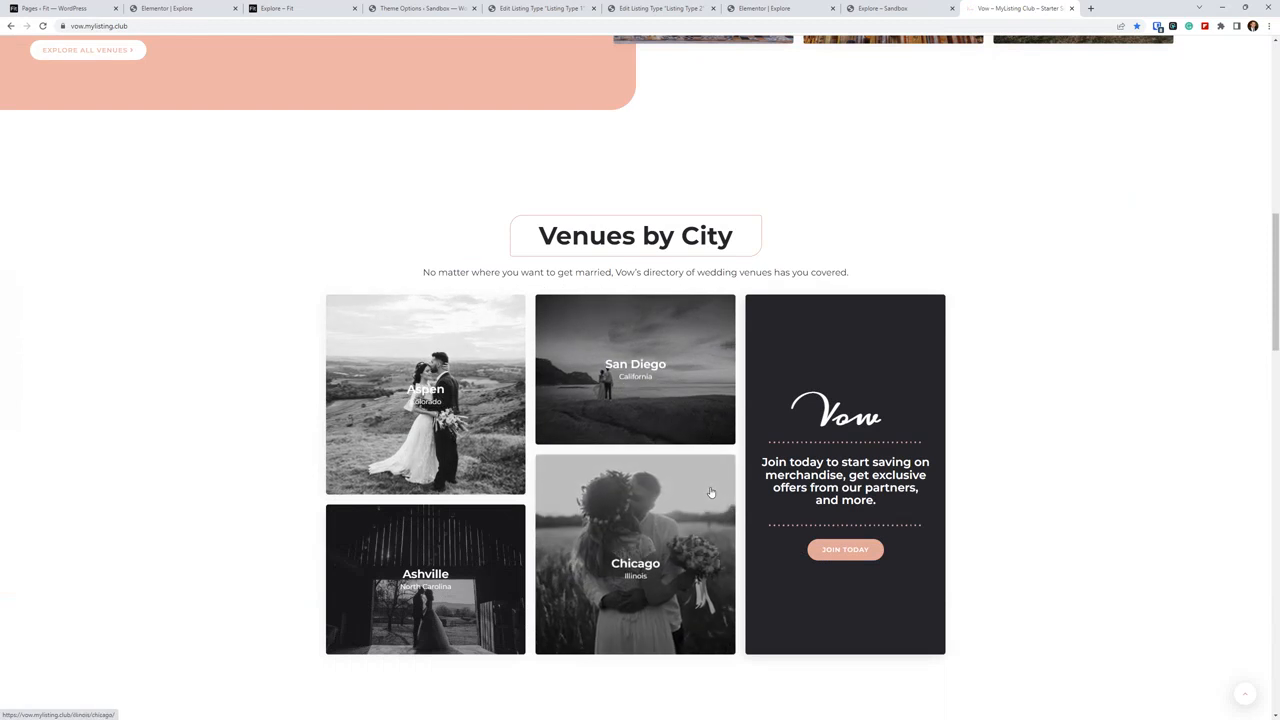
scroll(712, 495, "down", 7)
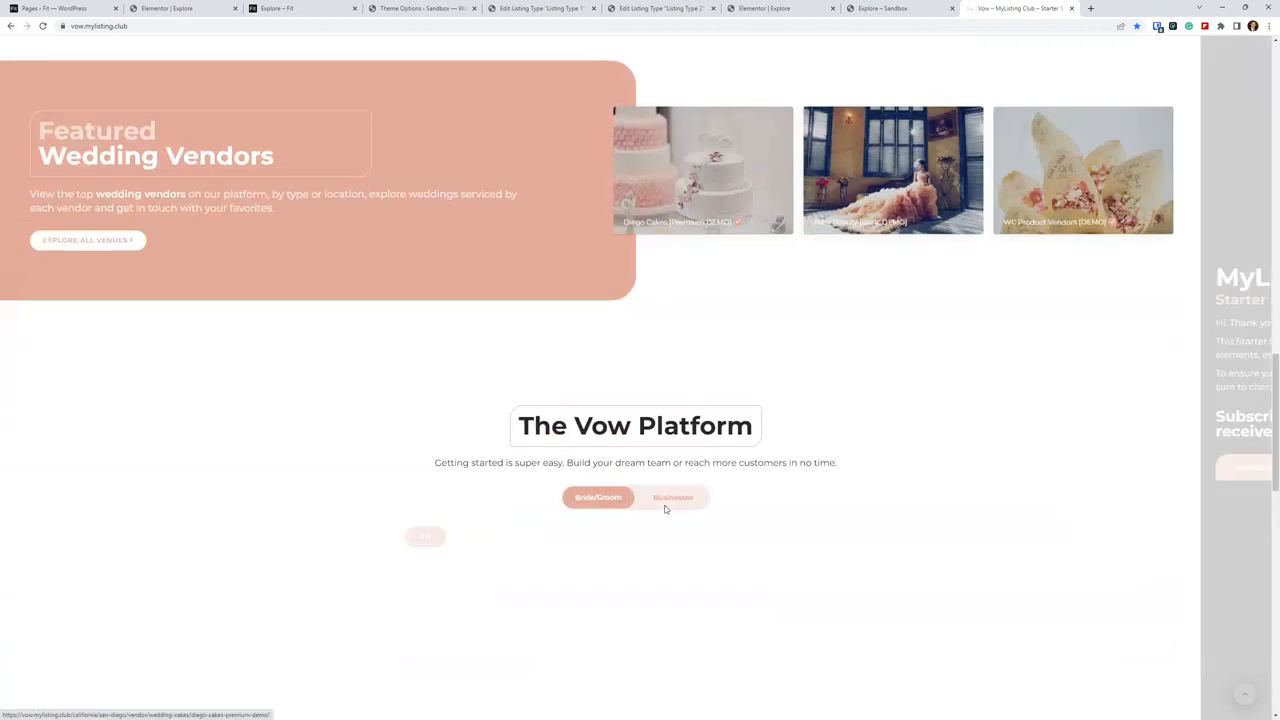
scroll(665, 508, "down", 7)
scroll(695, 512, "up", 3)
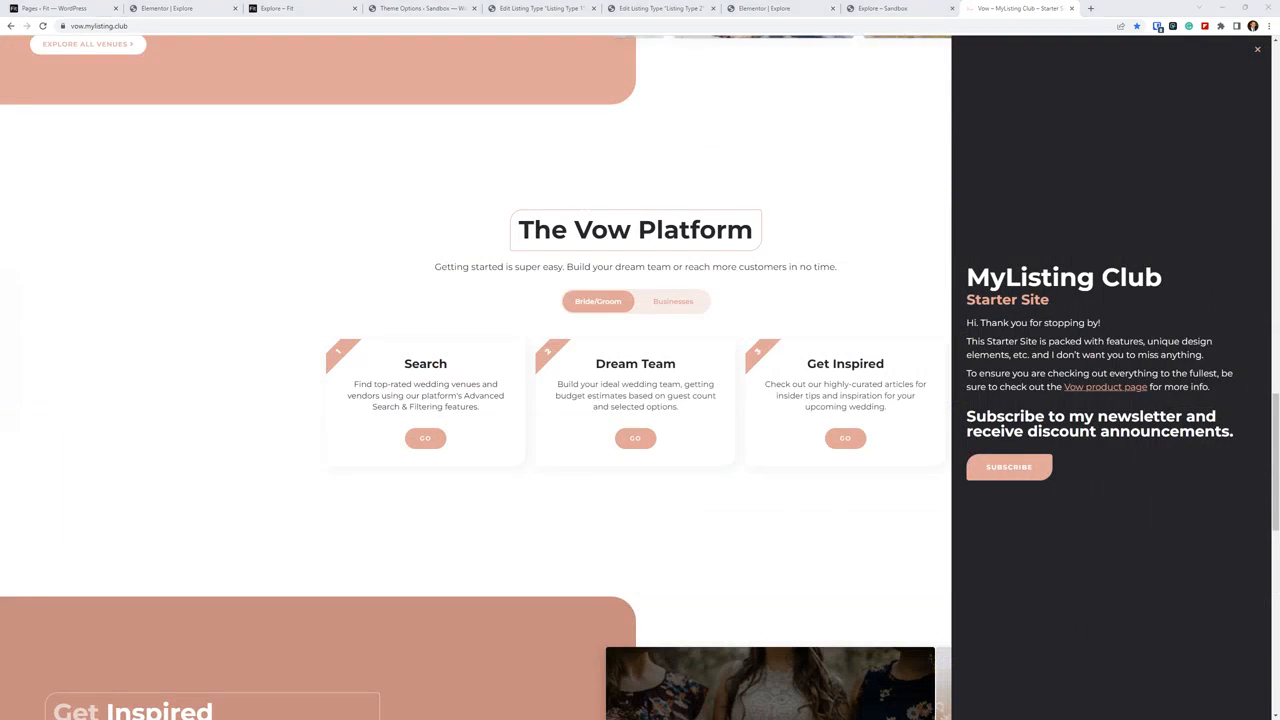
Browse the Basecamp home page down to its food categories and close the newsletter pop-up
left_click_drag(1279, 135, 1279, 104)
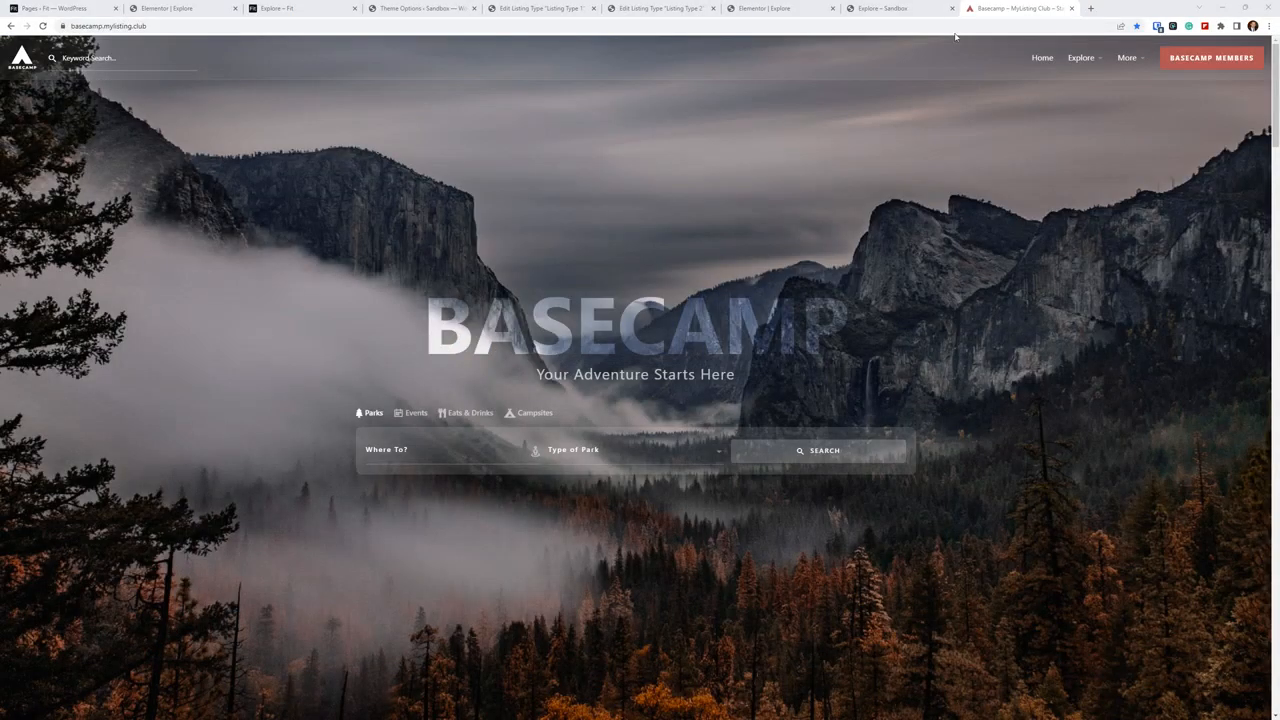
scroll(790, 295, "down", 20)
scroll(790, 330, "down", 5)
scroll(666, 500, "down", 1)
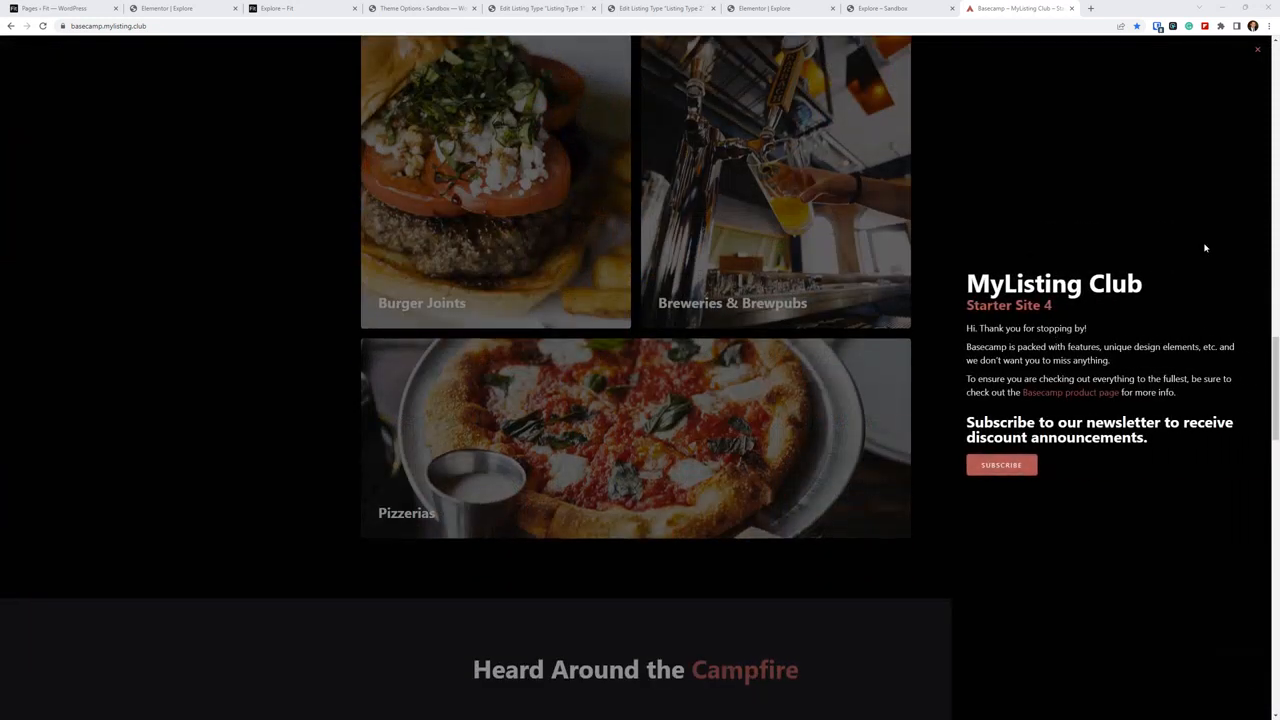
left_click(1257, 49)
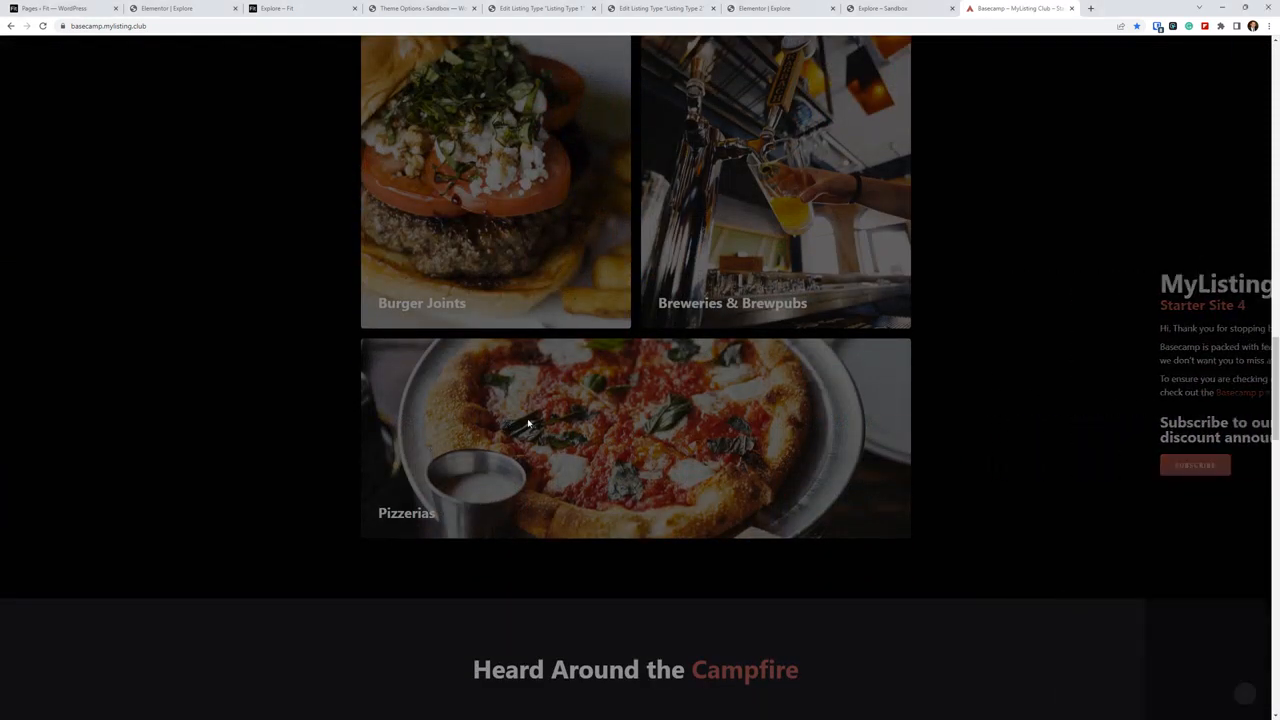
Open the Pizzerias category from the Basecamp home page and select the URL of its filtered Explore page
scroll(317, 495, "up", 1)
left_click(536, 550)
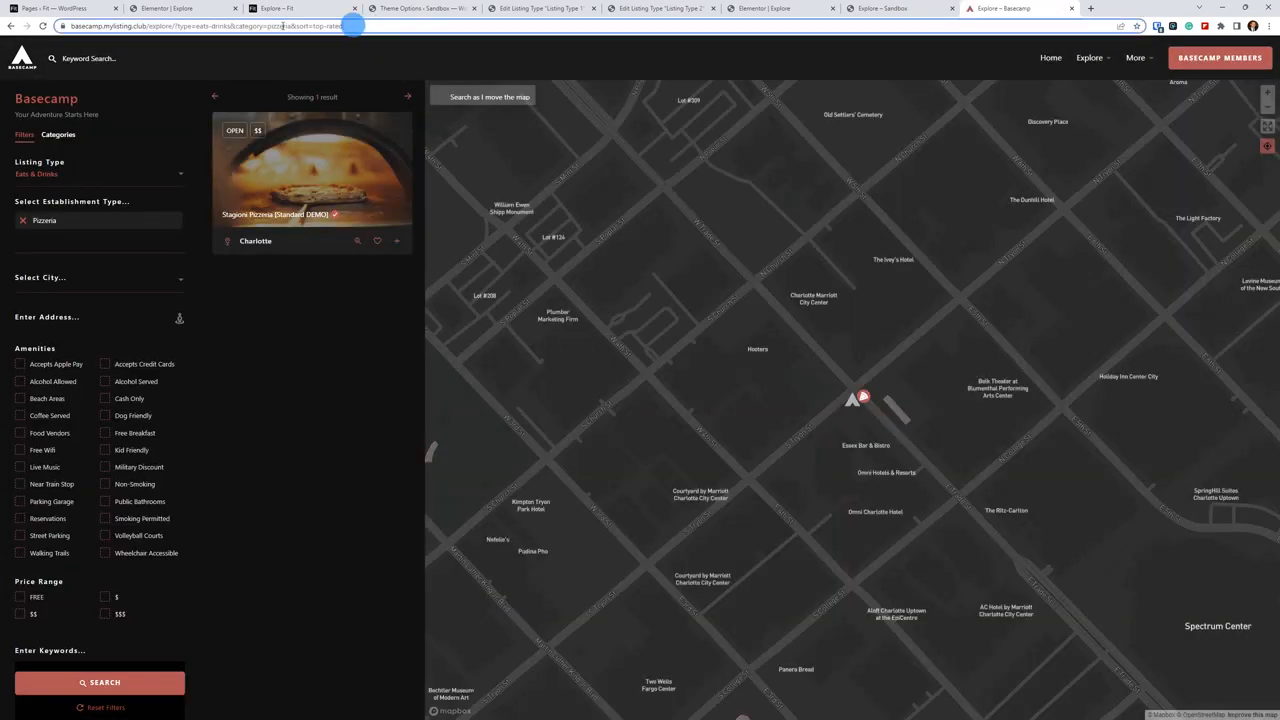
left_click(349, 25)
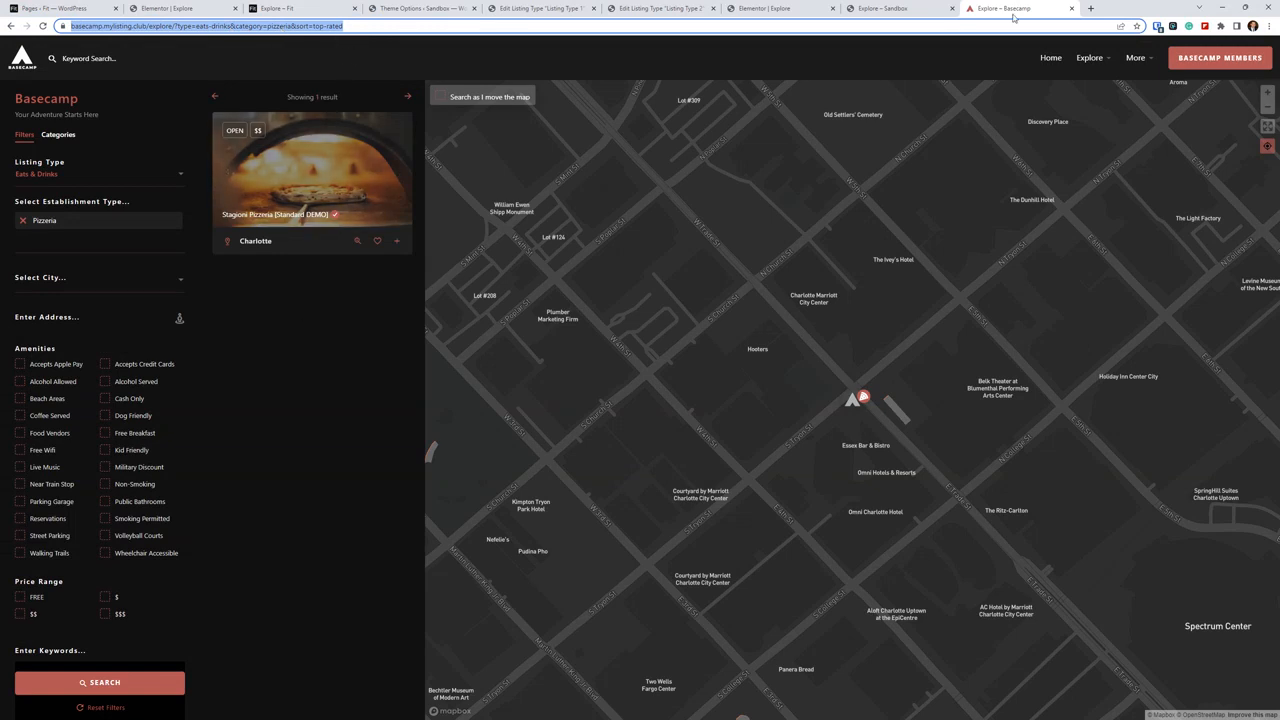
Move the Basecamp page out of the browser window, return to the Sandbox Elementor editor and bring in the Vow Explore page
left_click_drag(1015, 8, 685, 713)
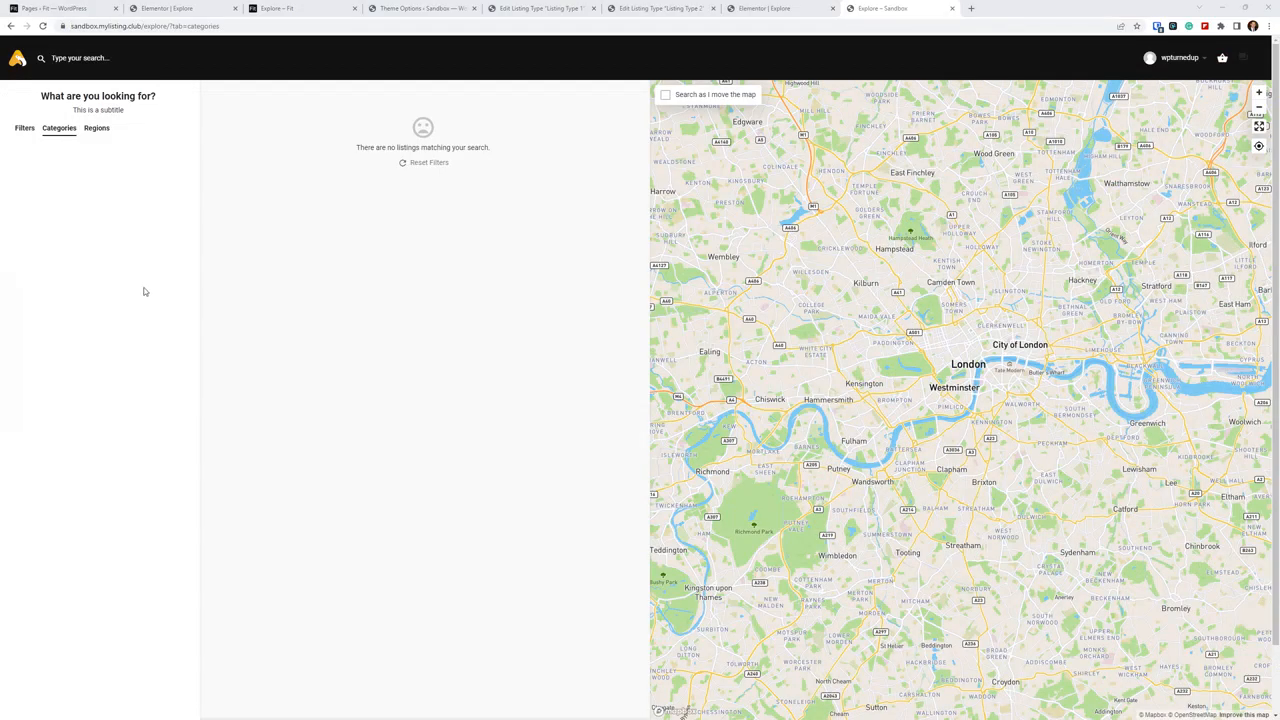
left_click(747, 12)
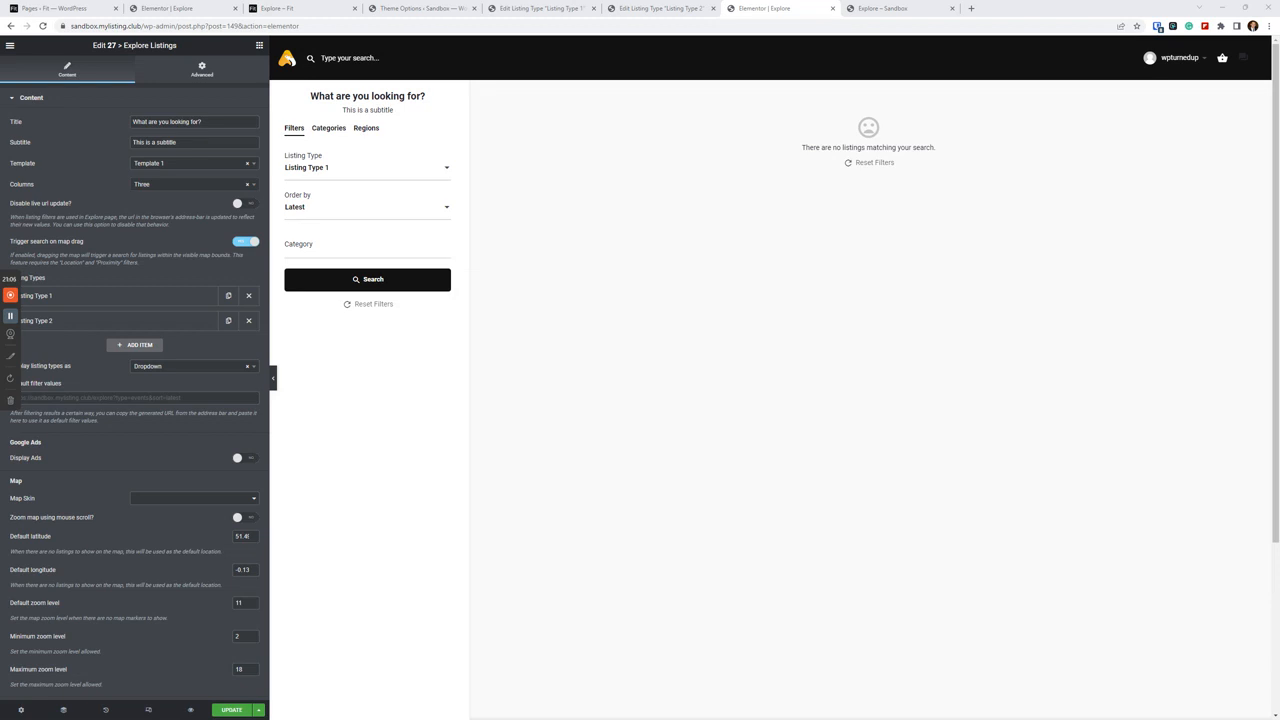
left_click_drag(670, 718, 1001, 8)
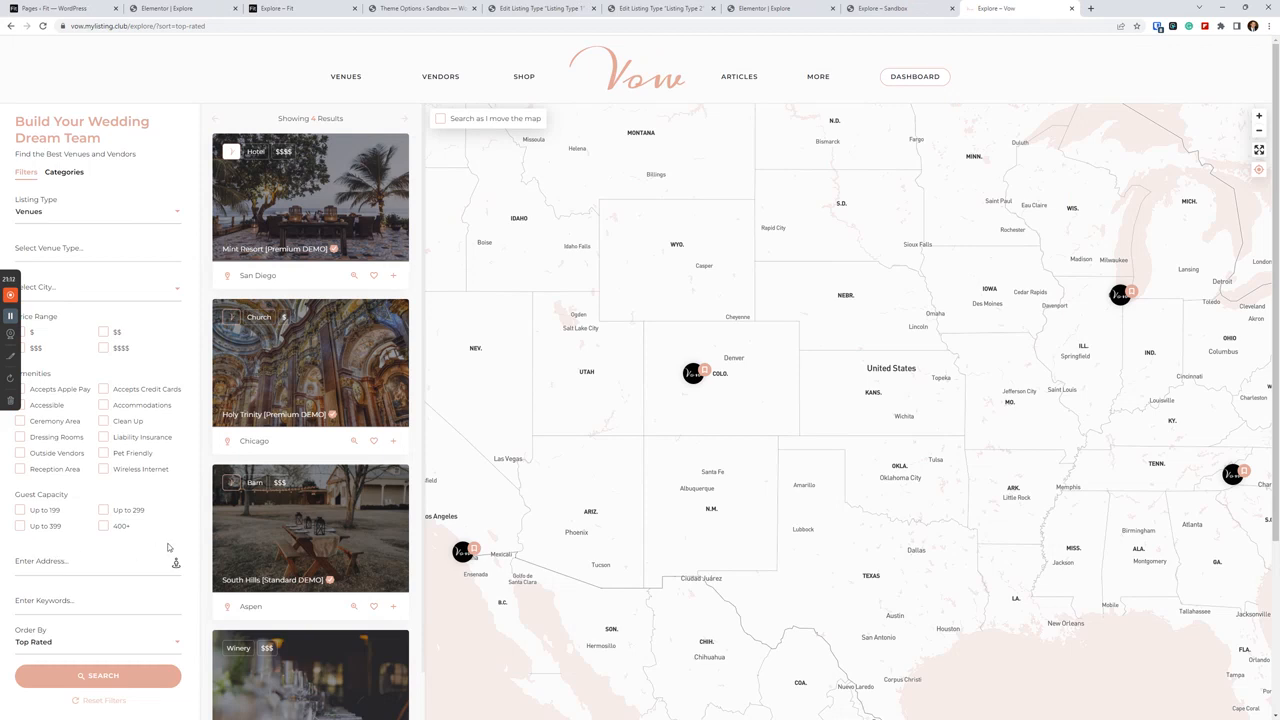
On the Fit Explore page, look up "ksdfd" in the location filter and choose Louisville Muhammad Ali International Airport
left_click_drag(982, 5, 685, 712)
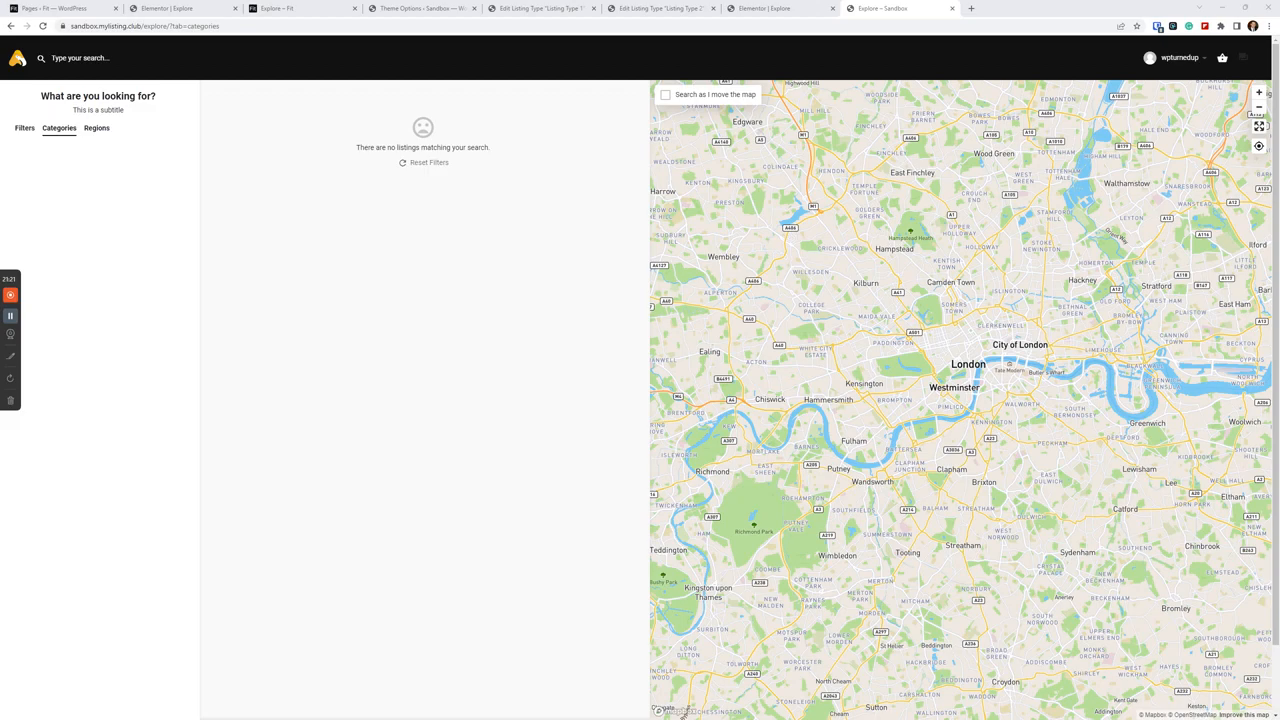
left_click(290, 8)
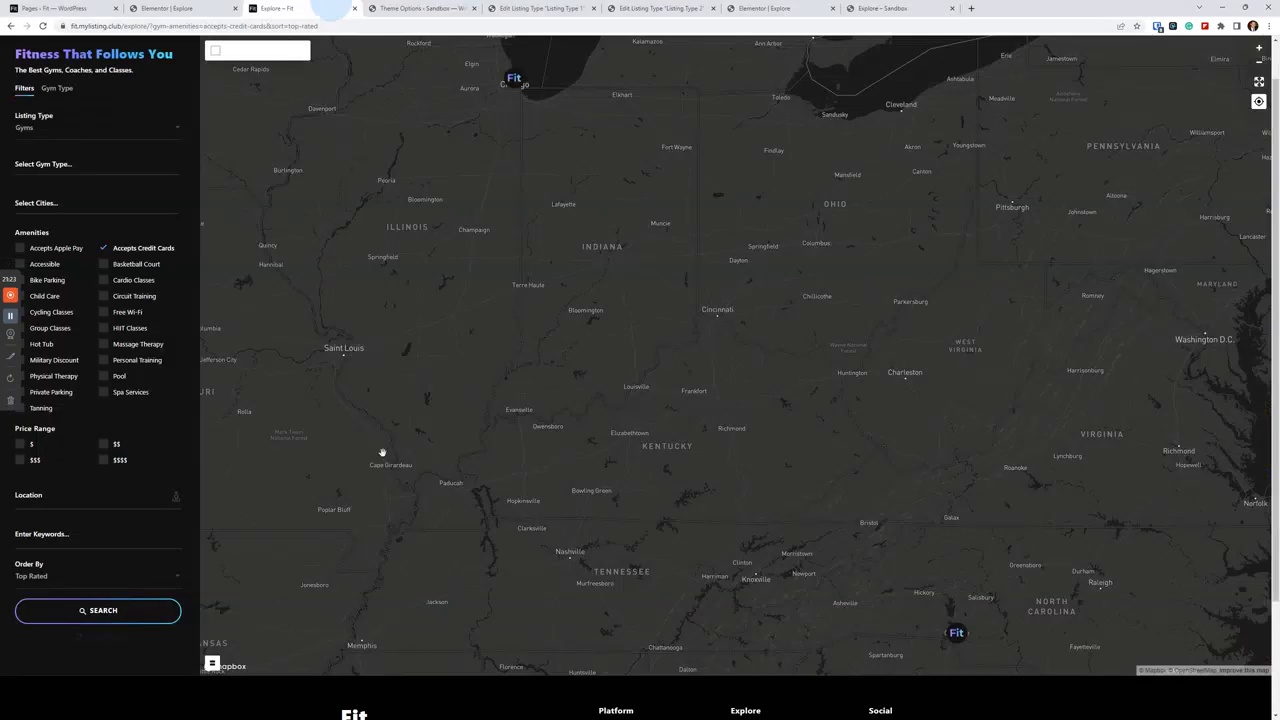
left_click(99, 500)
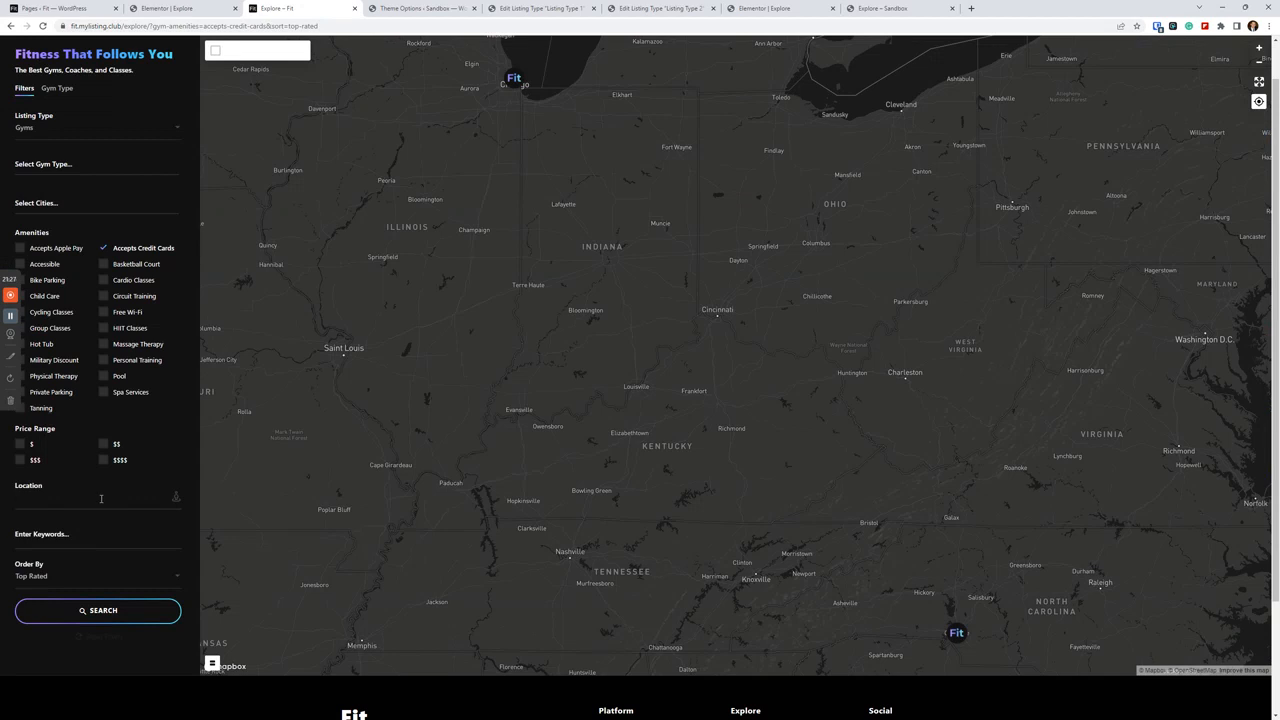
type("ksdfd")
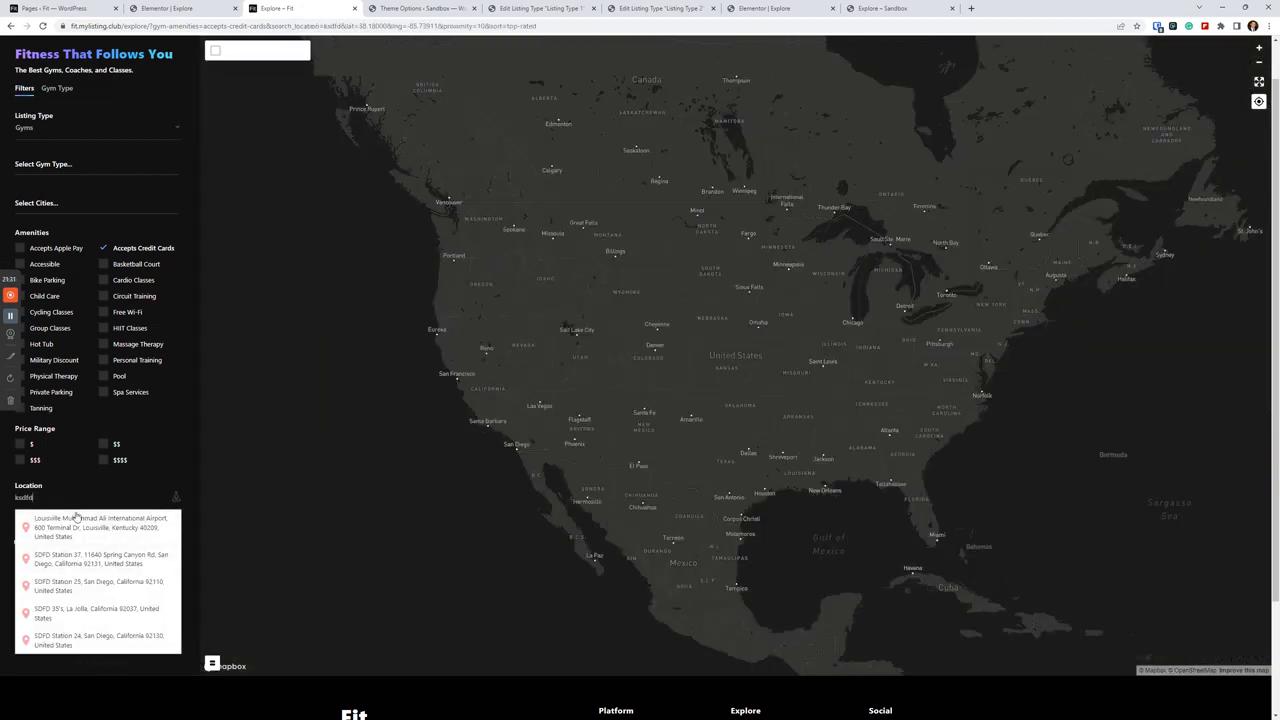
left_click(76, 518)
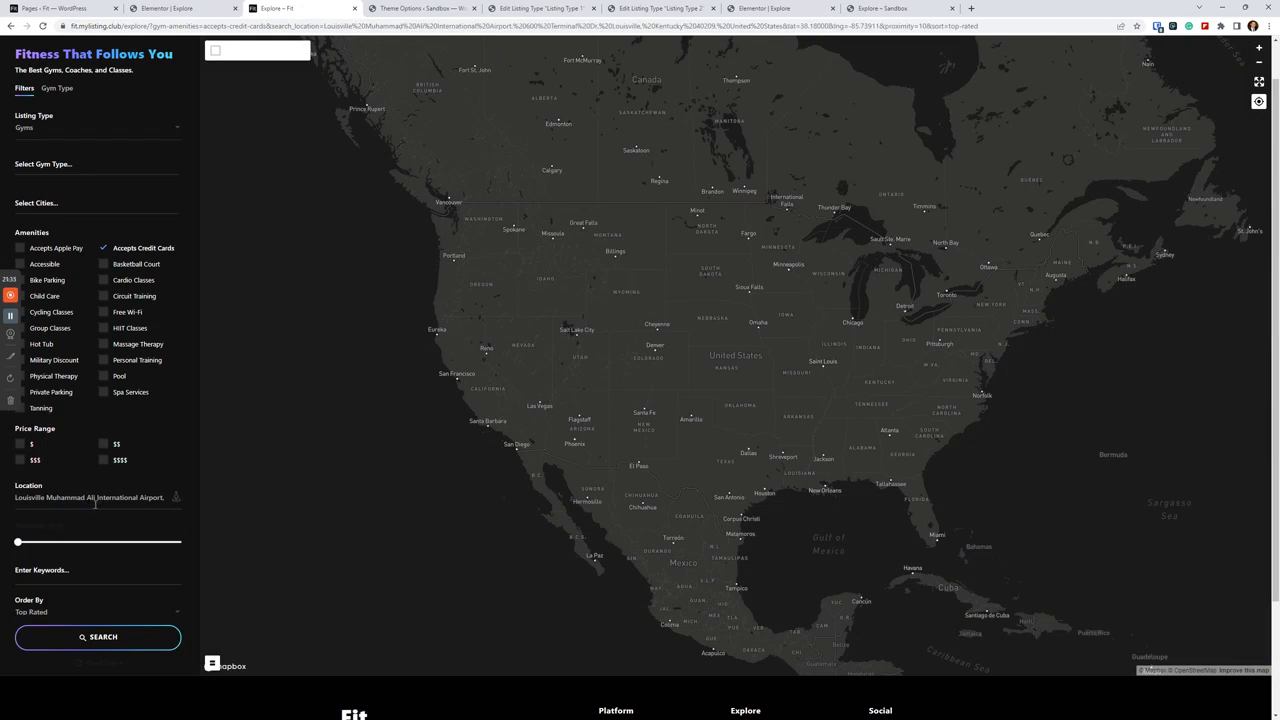
Compare the options in the Select Cities filter with the address suggestions of the location filter
left_click(55, 205)
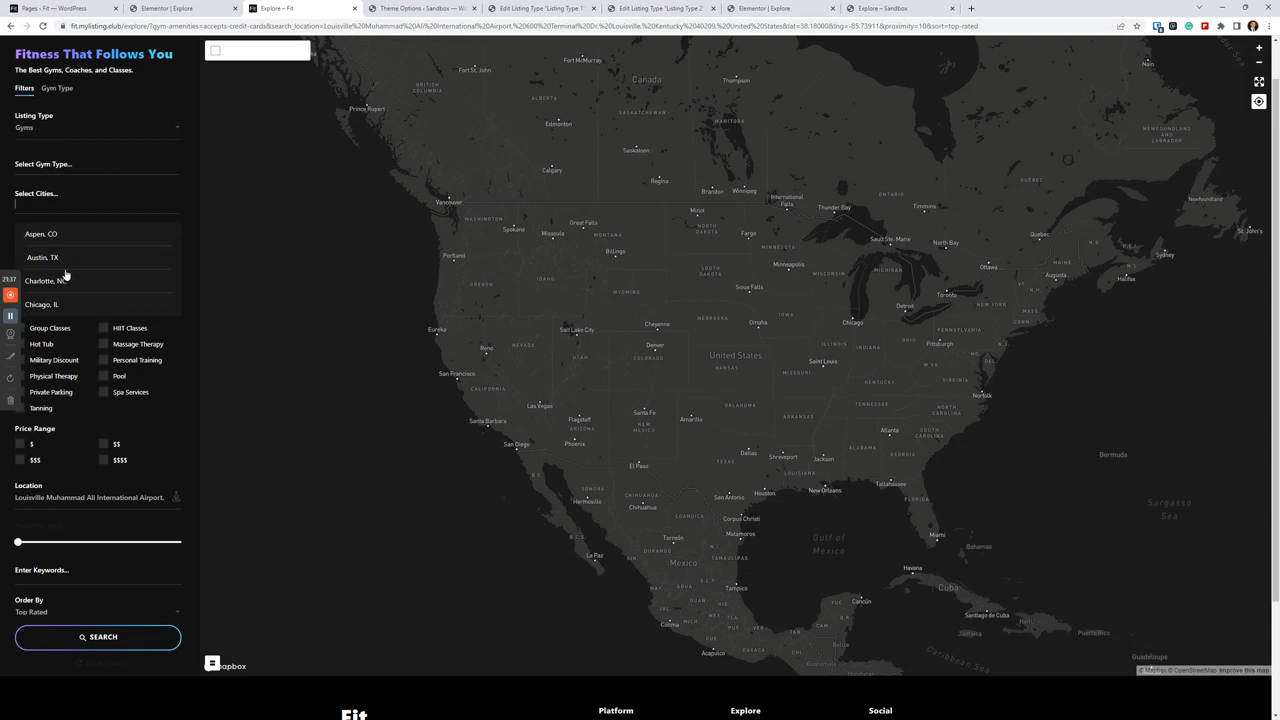
left_click(60, 193)
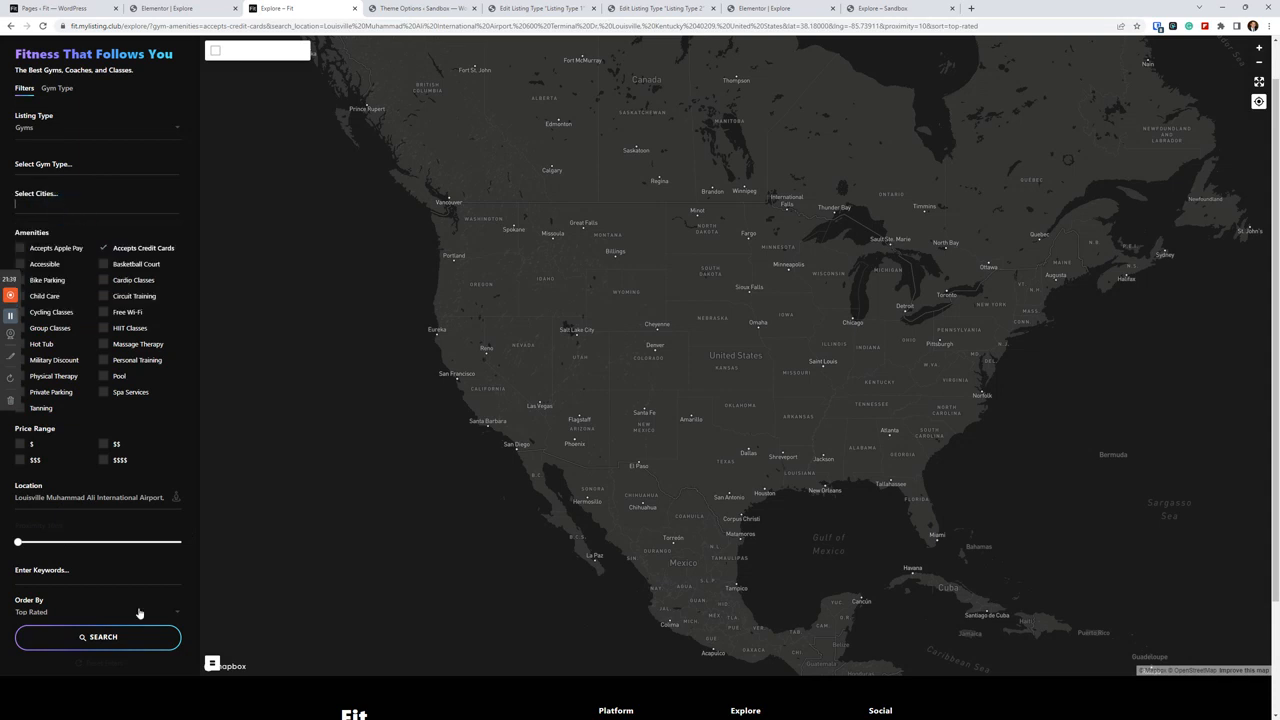
double_click(137, 494)
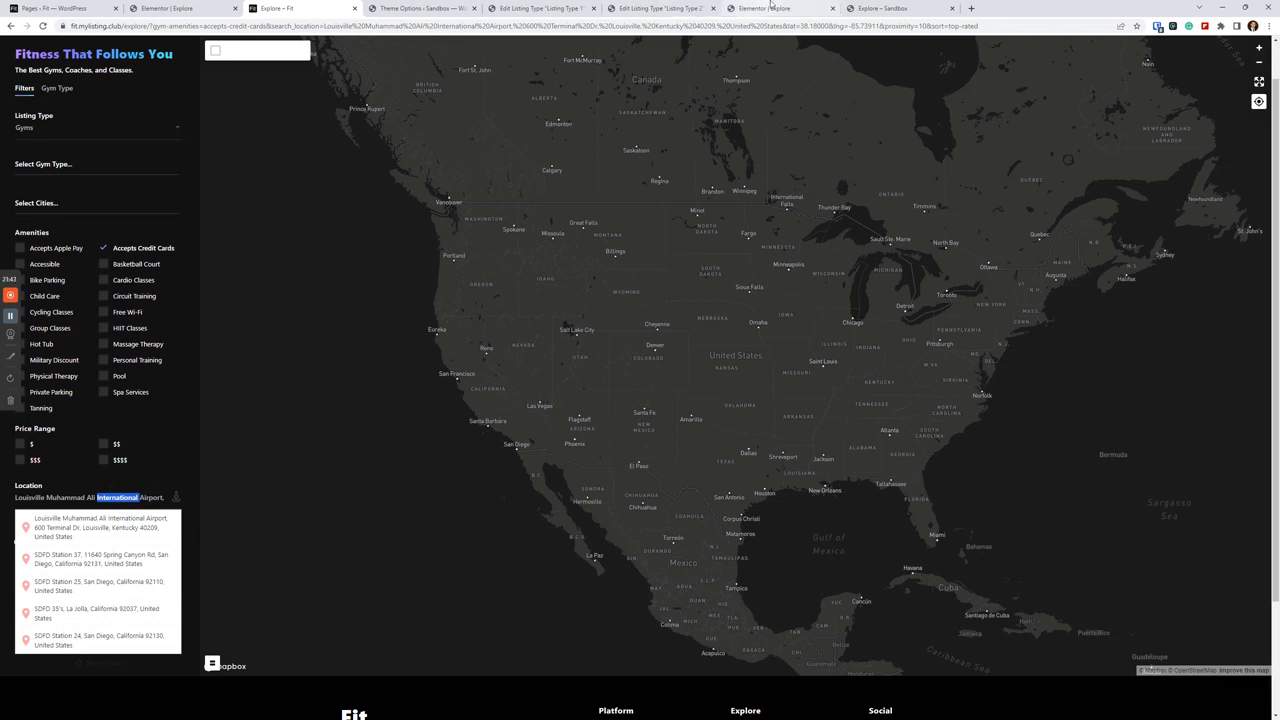
Turn on the Fit map's search-as-I-move option and pan across North America to refresh the gym results
left_click(765, 8)
left_click(240, 242)
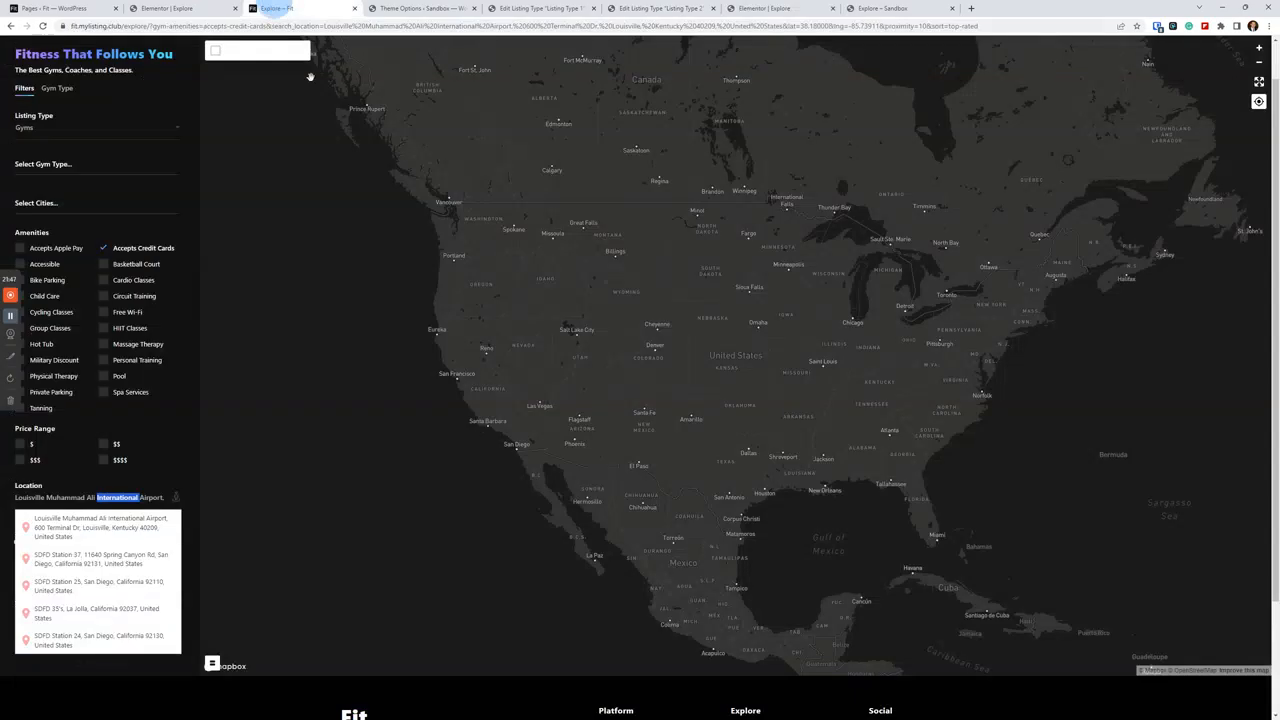
left_click(272, 9)
left_click(216, 51)
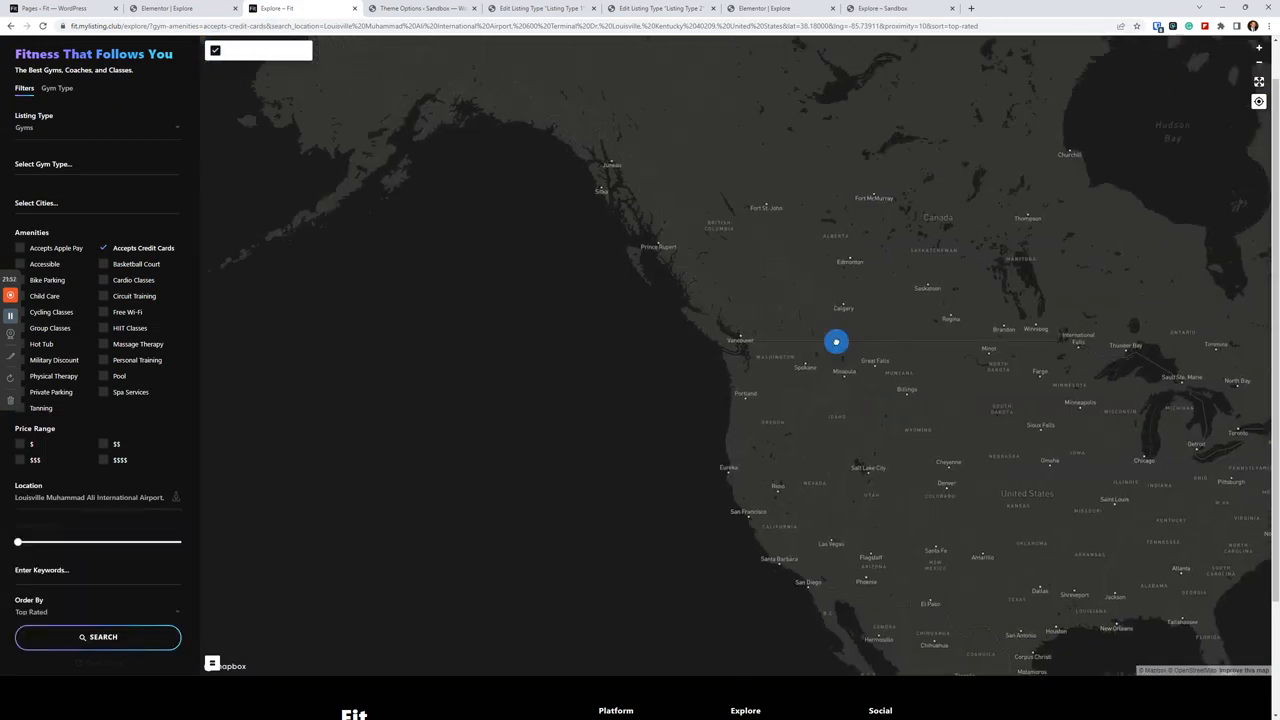
left_click_drag(950, 325, 691, 380)
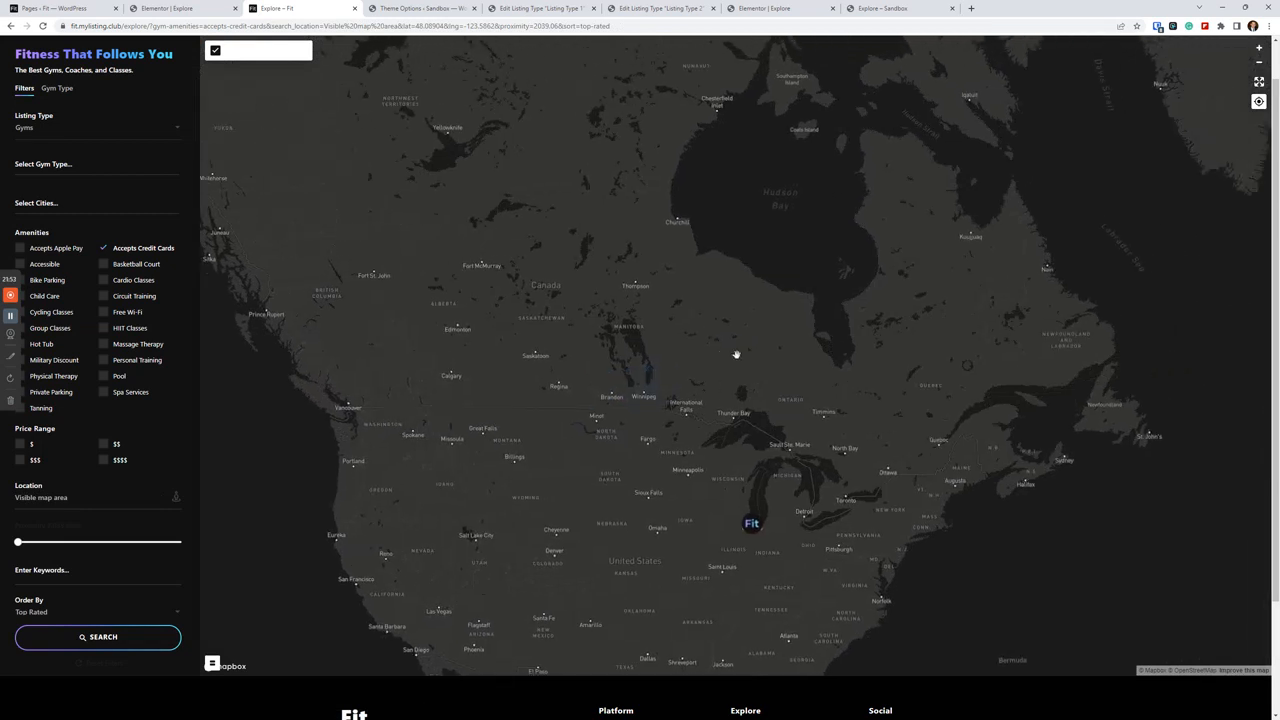
left_click_drag(755, 353, 846, 309)
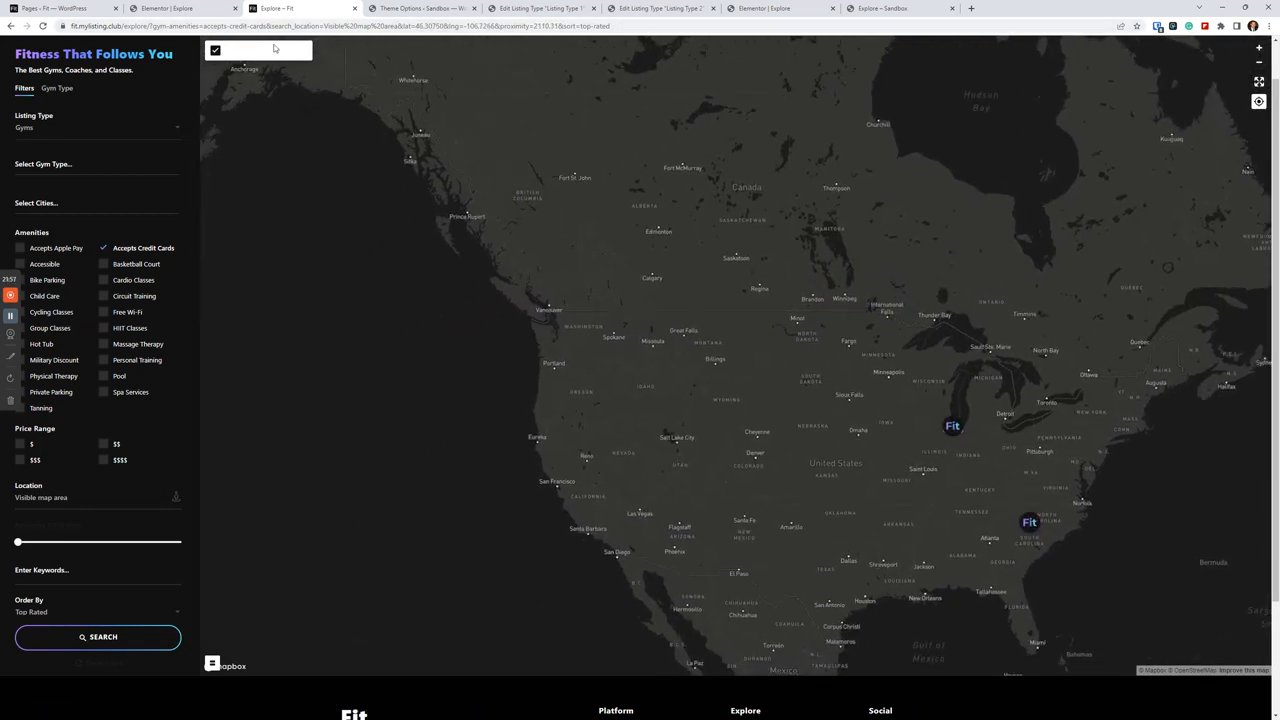
Review the Trigger search on map drag option in the sandbox site's Explore Listings widget settings
left_click(188, 6)
left_click(302, 9)
left_click(758, 9)
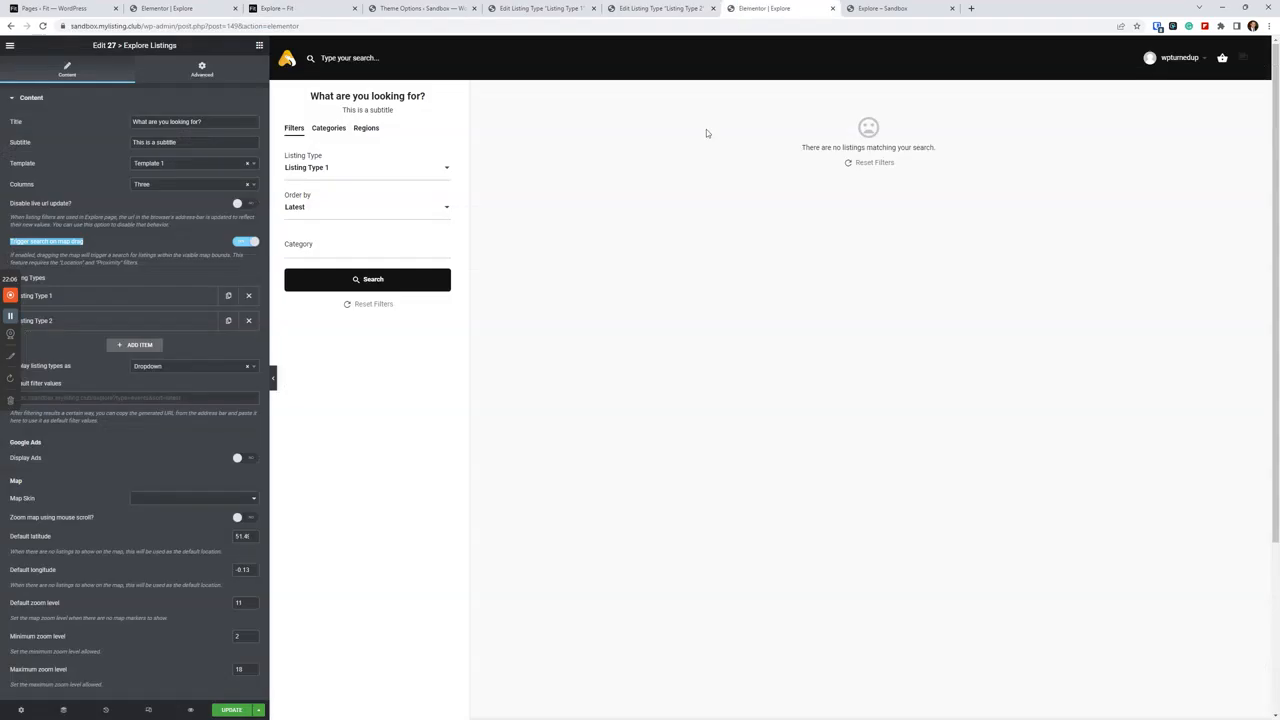
left_click(190, 236)
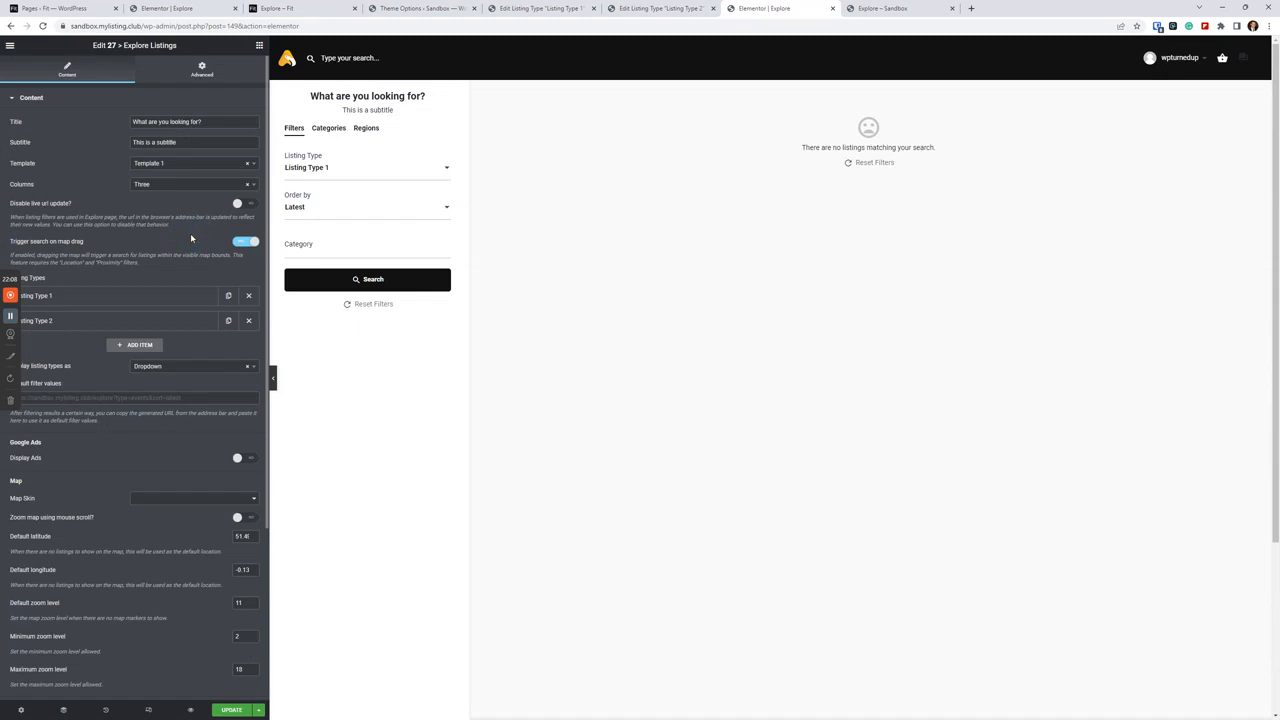
scroll(151, 264, "down", 1)
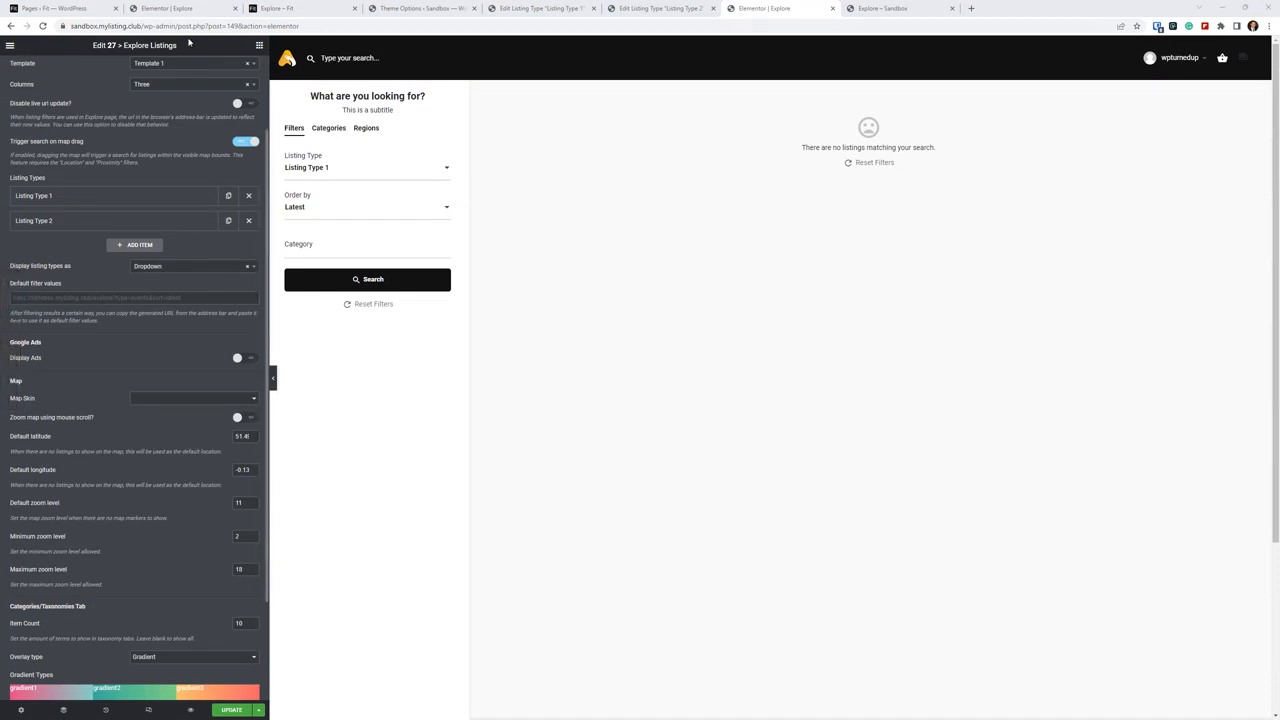
Highlight the "Search as I move the map" label on the Fit Explore page and toggle its option off and on
left_click(330, 8)
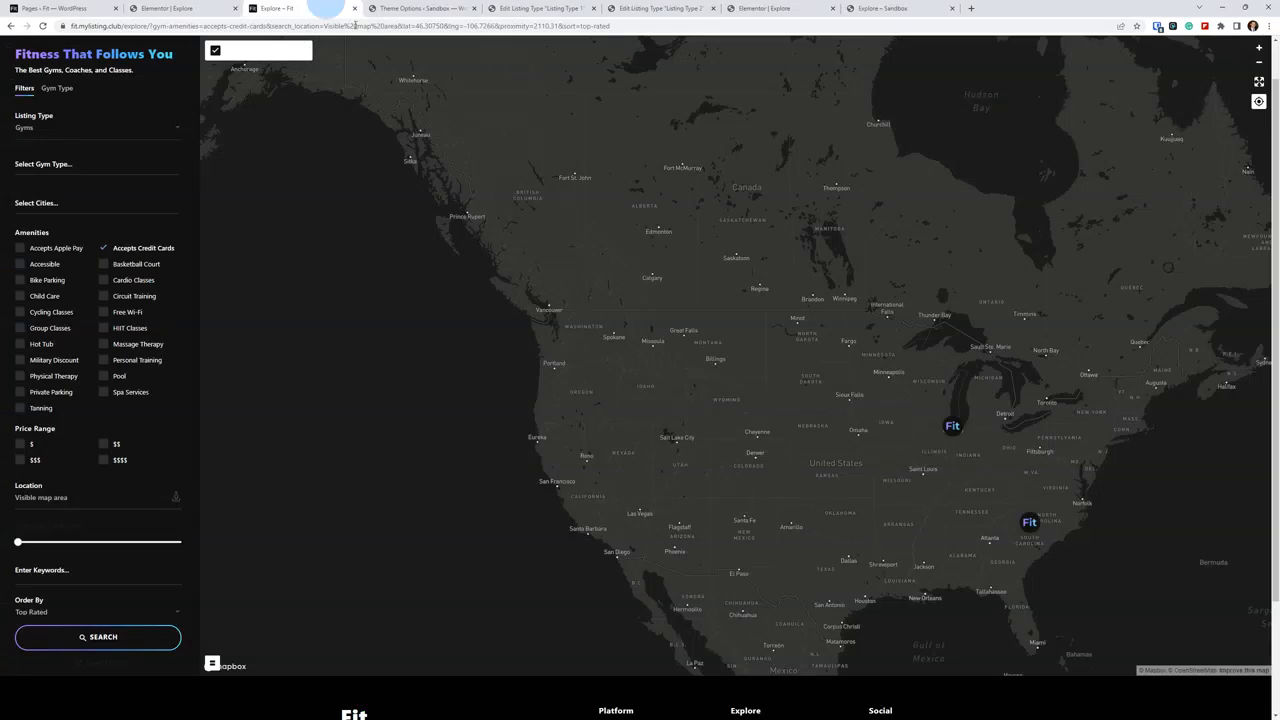
left_click_drag(222, 50, 314, 51)
right_click(298, 51)
left_click(255, 179)
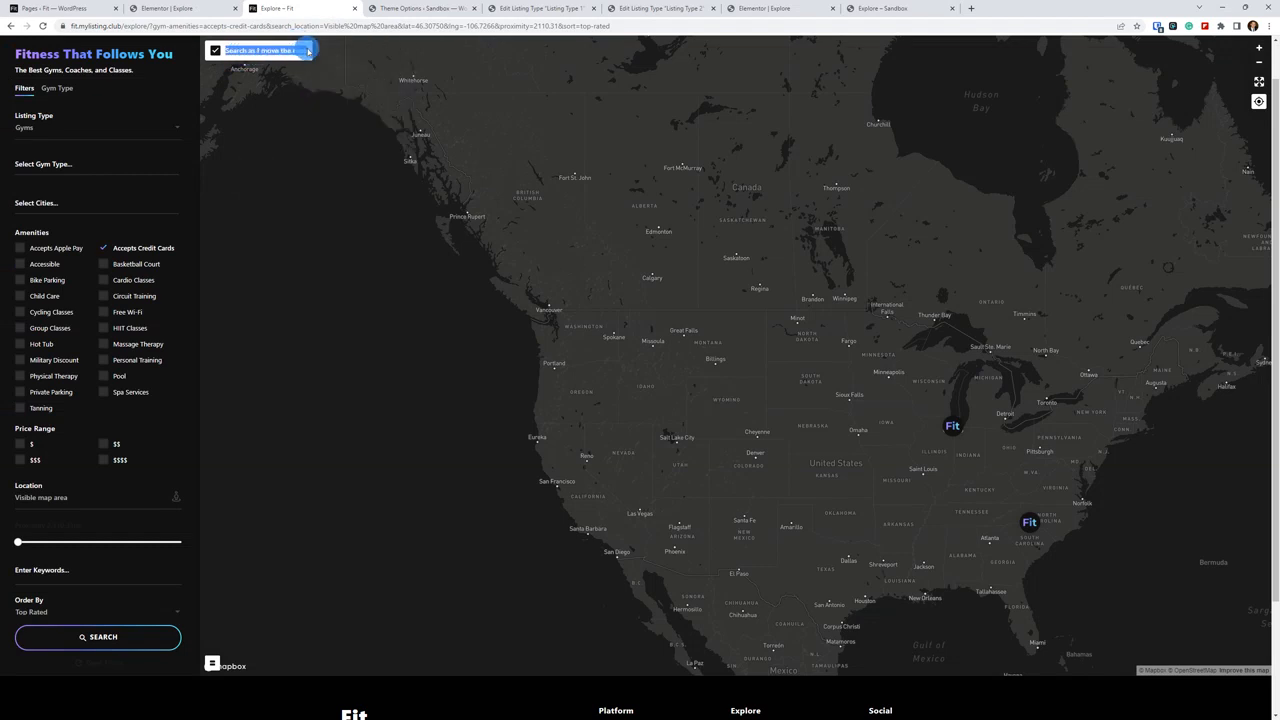
left_click(216, 57)
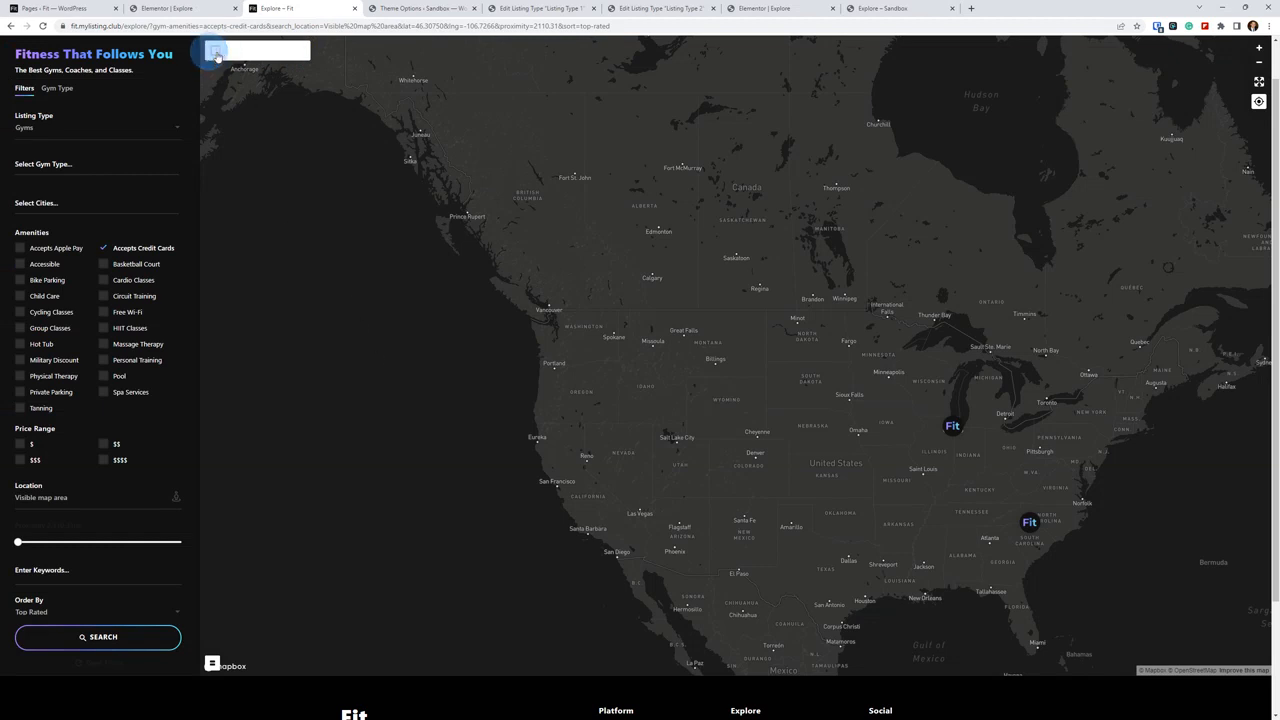
left_click(217, 53)
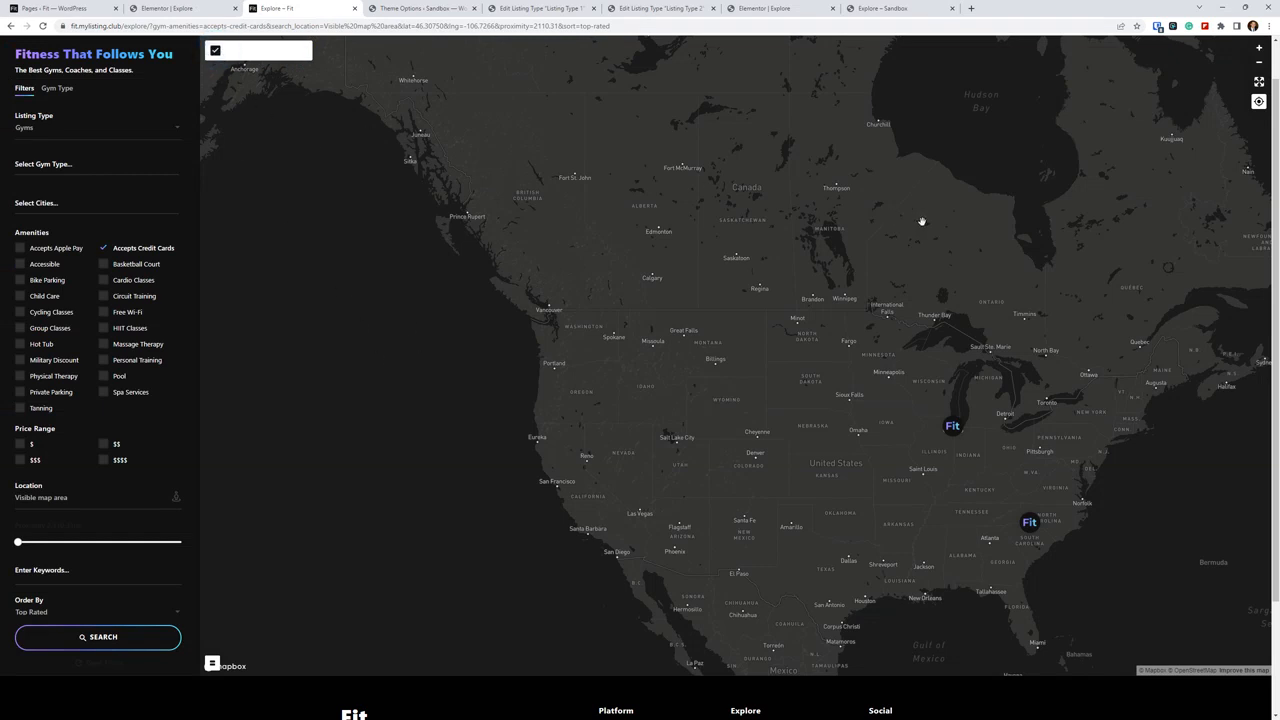
Pan the Fit map to the Pacific and back to North America to test searching by visible map area
left_click_drag(922, 220, 637, 123)
left_click_drag(768, 456, 877, 251)
left_click_drag(688, 356, 814, 289)
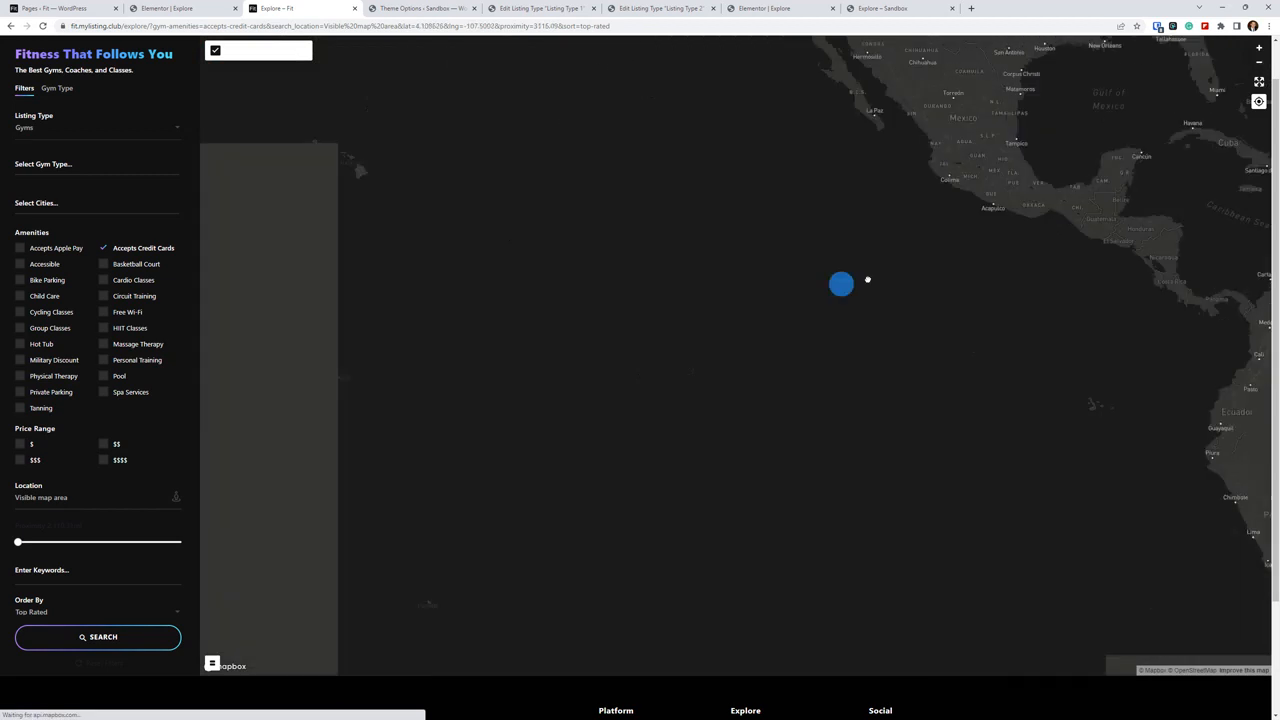
left_click_drag(497, 329, 629, 266)
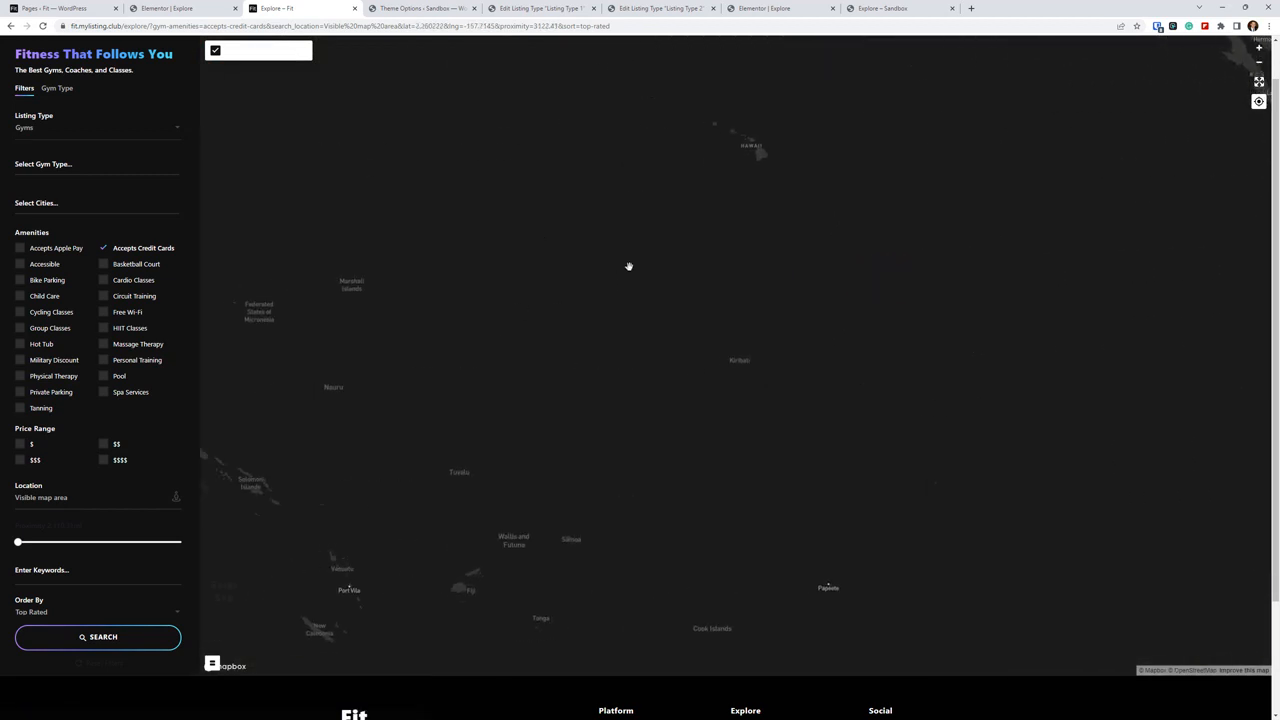
left_click(886, 426)
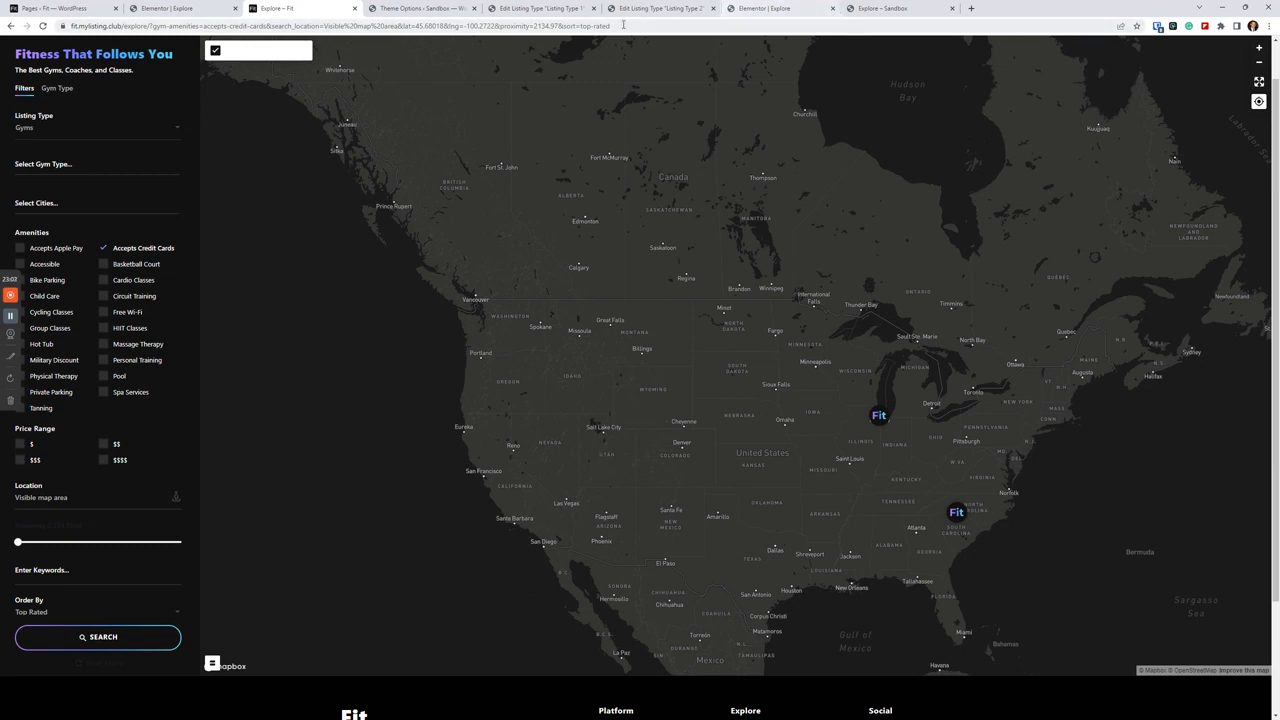
Return to the Fit Explore page from the sandbox settings and select its full filtered URL
left_click(768, 9)
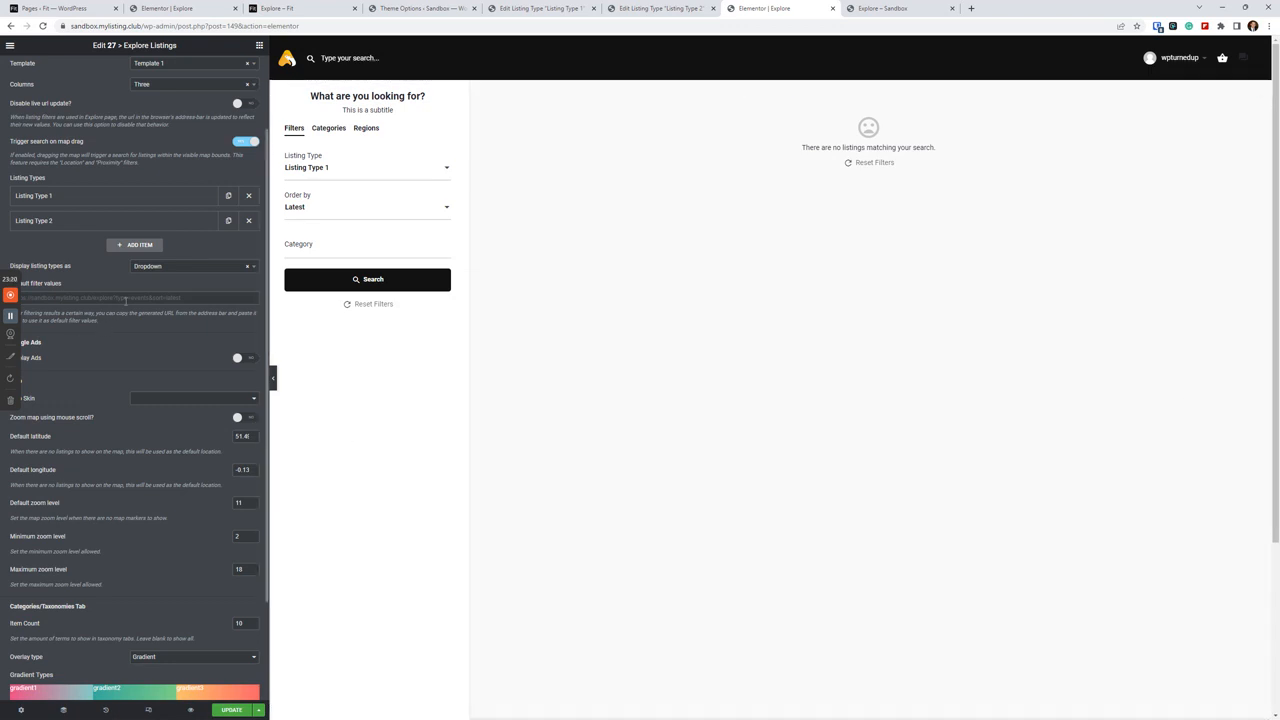
left_click(880, 8)
left_click(305, 8)
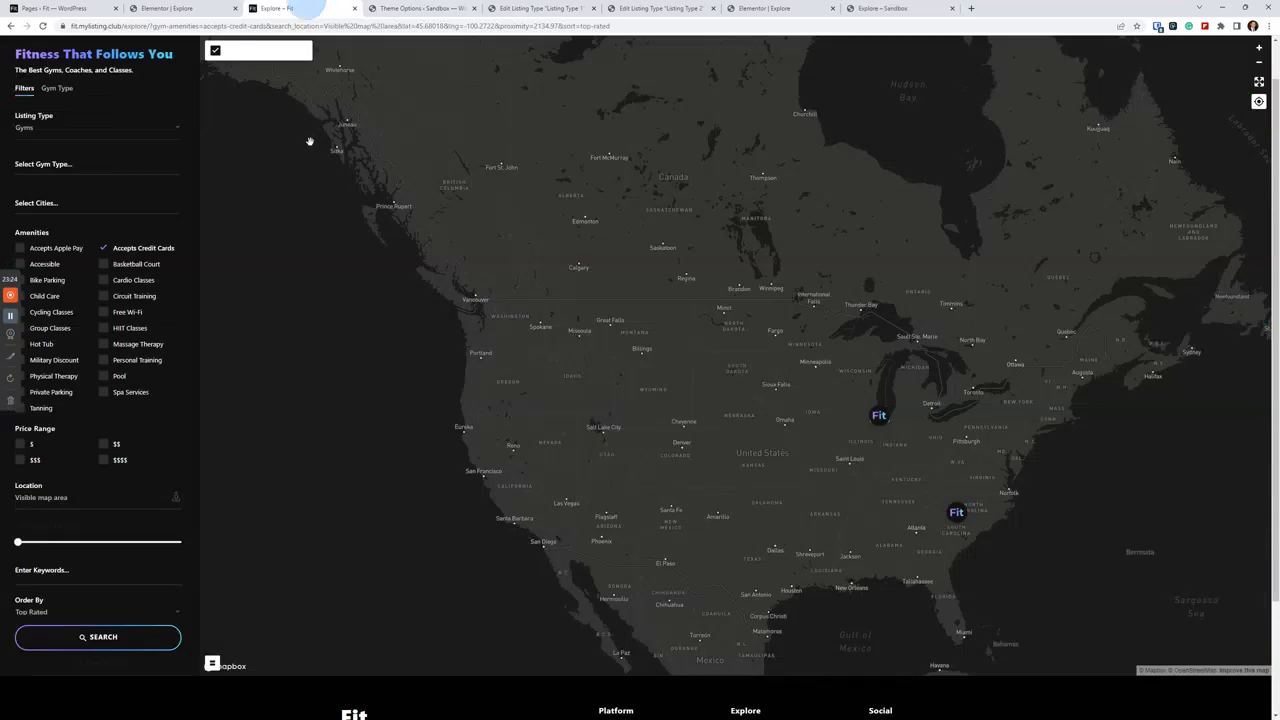
left_click(198, 27)
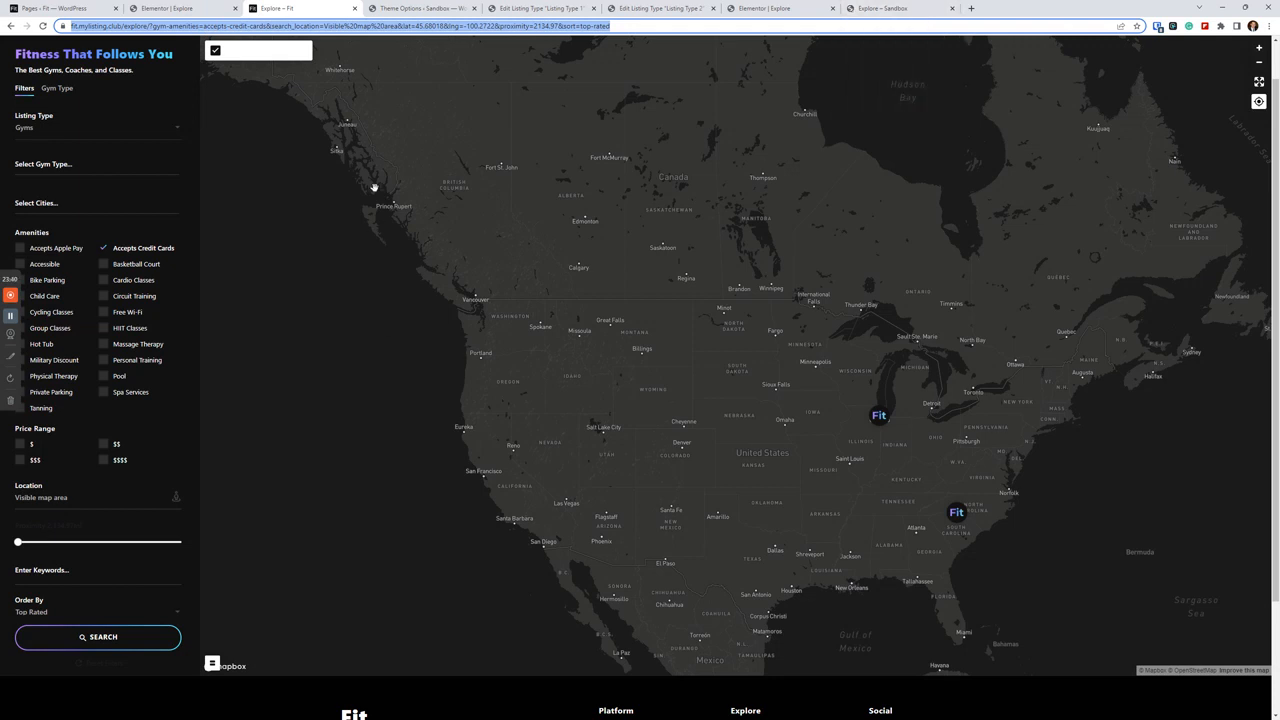
right_click(428, 24)
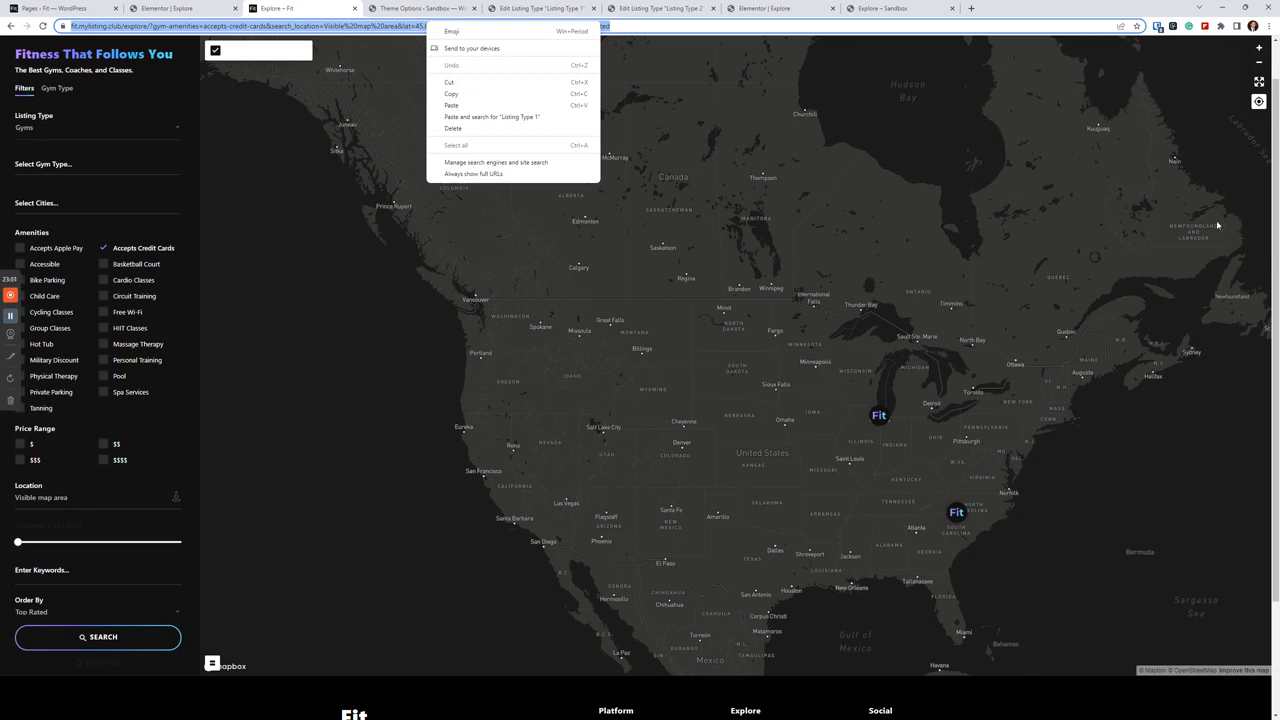
Try pasting the clipboard text "Listing Type 1" into the sandbox widget's default filter values and clear it
left_click(765, 8)
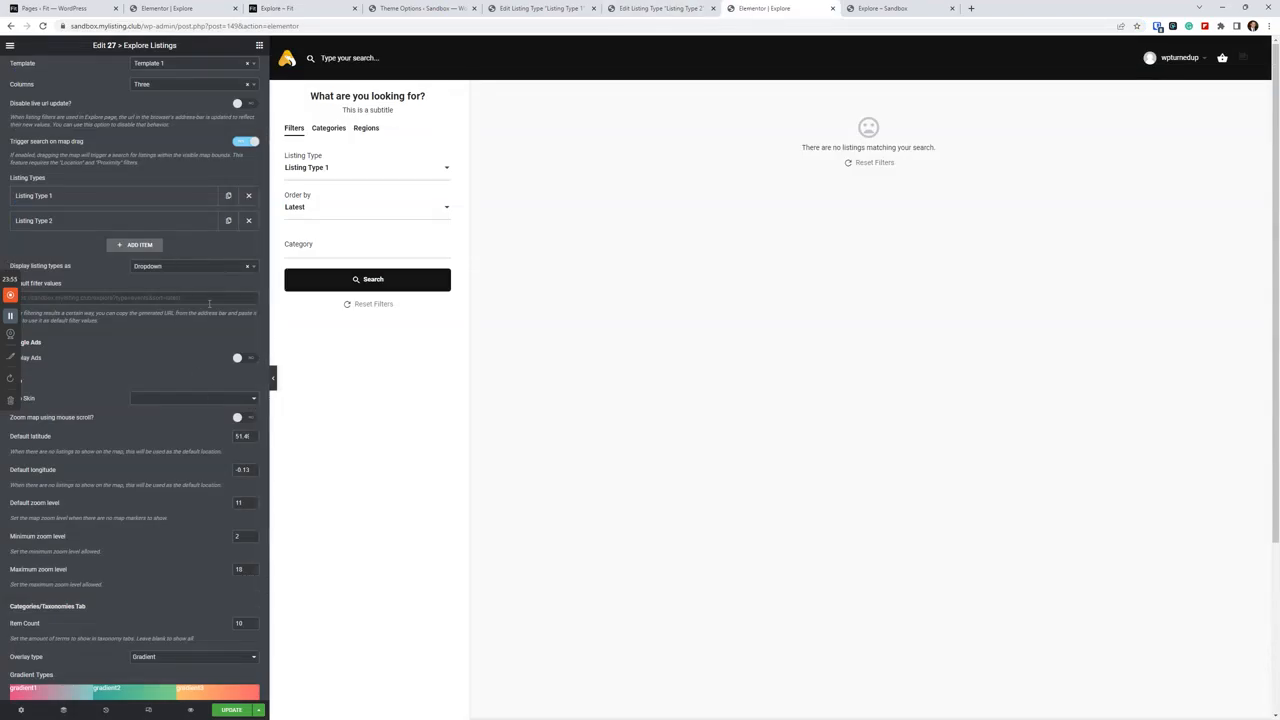
left_click(158, 297)
left_click(158, 297)
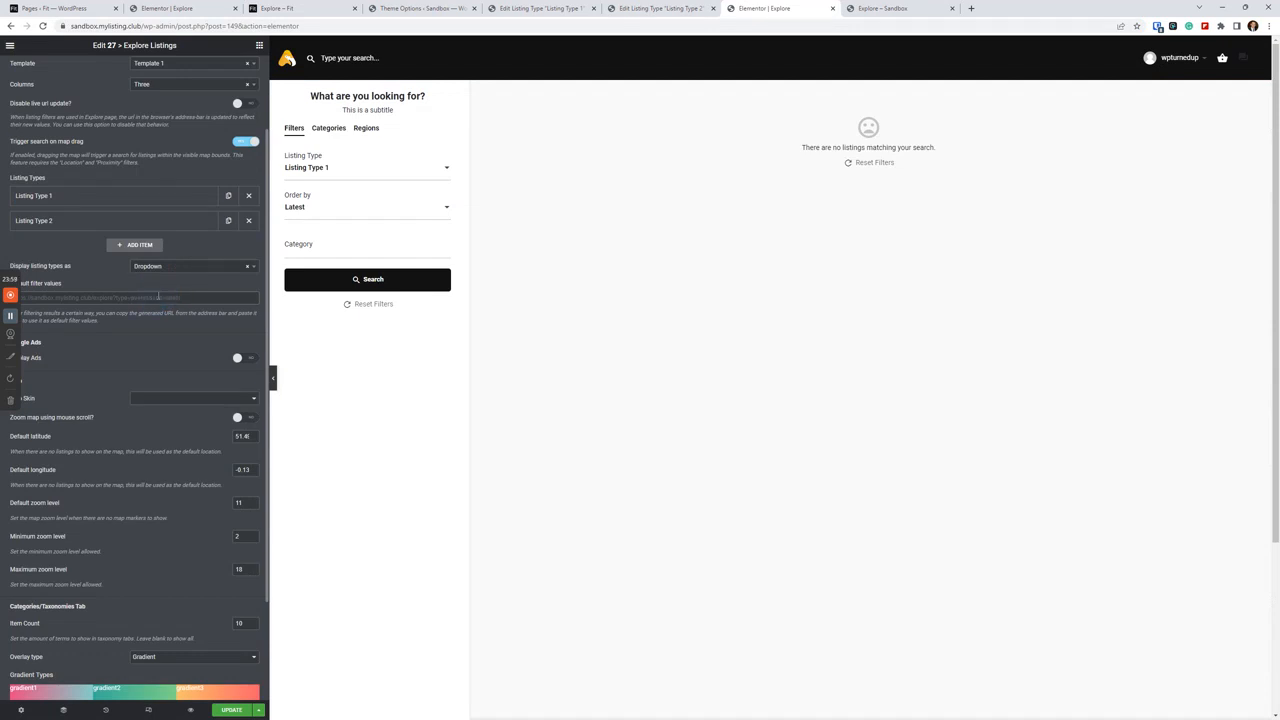
type("Listing Type 1")
triple_click(160, 296)
key("BackSpace")
Copy the filtered Fit Explore URL and paste it as the sandbox Explore Listings widget's default filter values
left_click(875, 8)
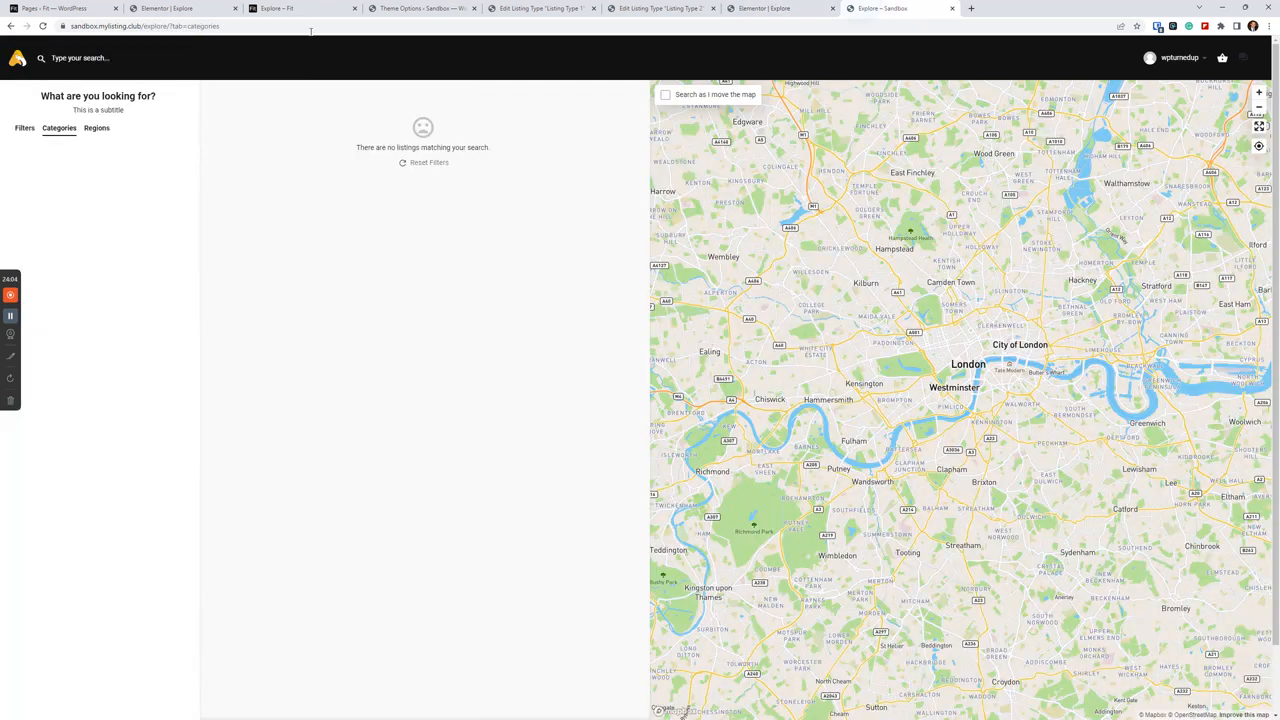
left_click(320, 8)
right_click(305, 26)
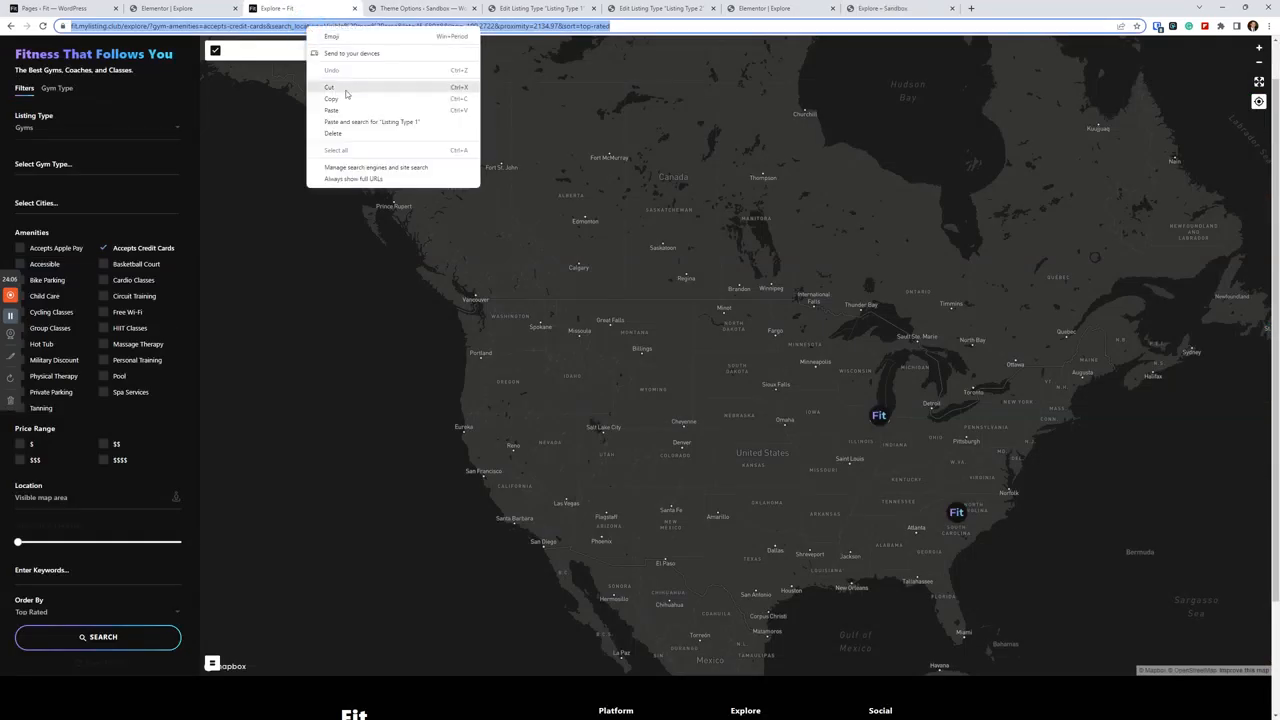
left_click(347, 100)
left_click(780, 8)
left_click(195, 296)
key("ctrl+v")
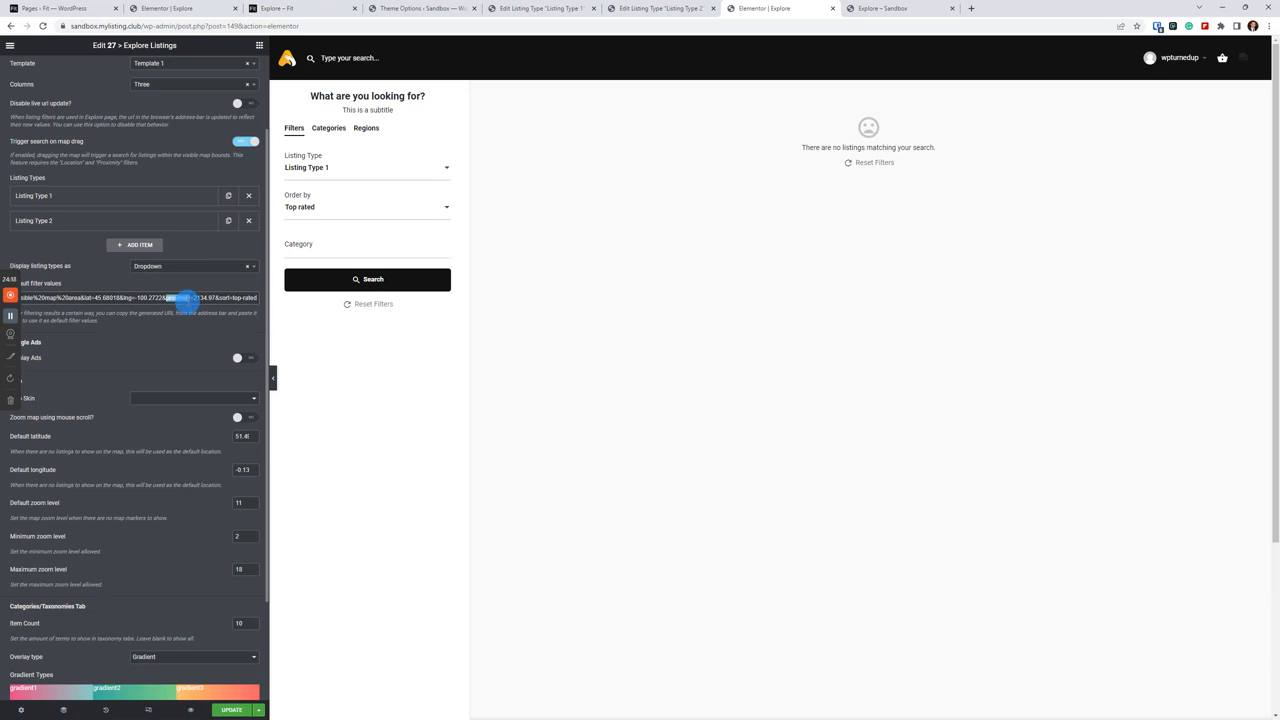
Clear the pasted URL from the widget's default filter values
triple_click(188, 297)
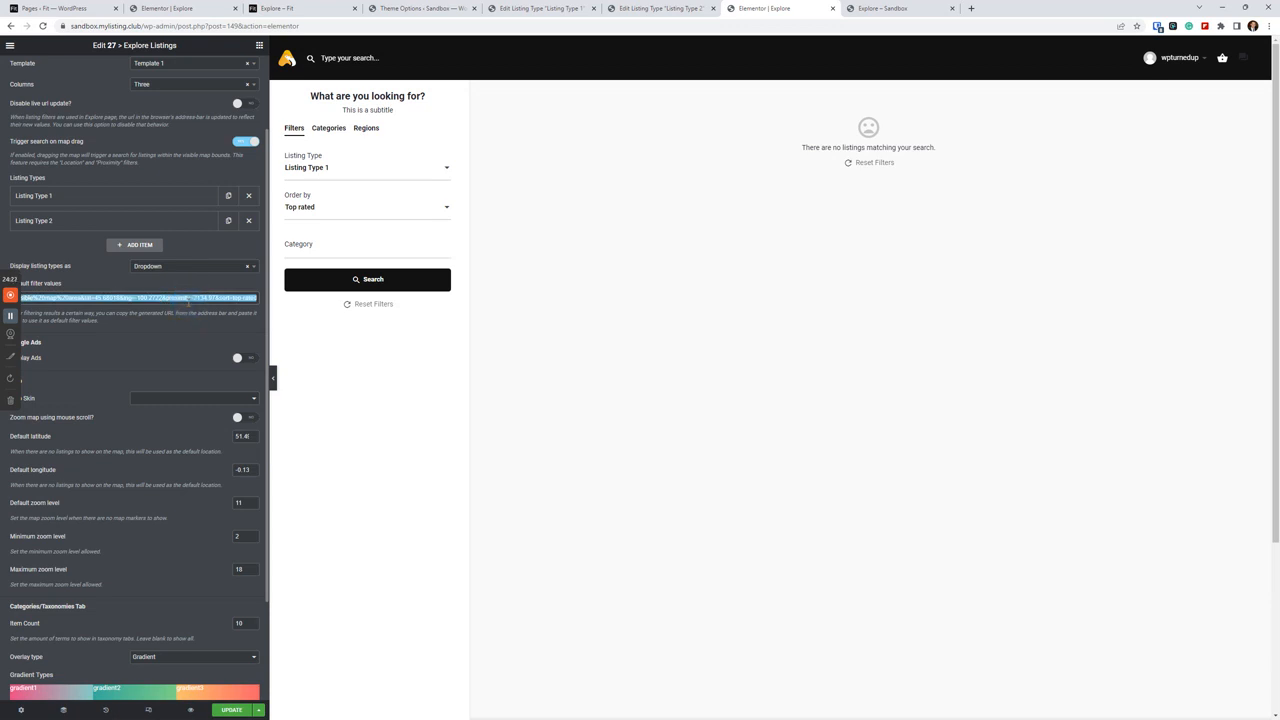
triple_click(223, 295)
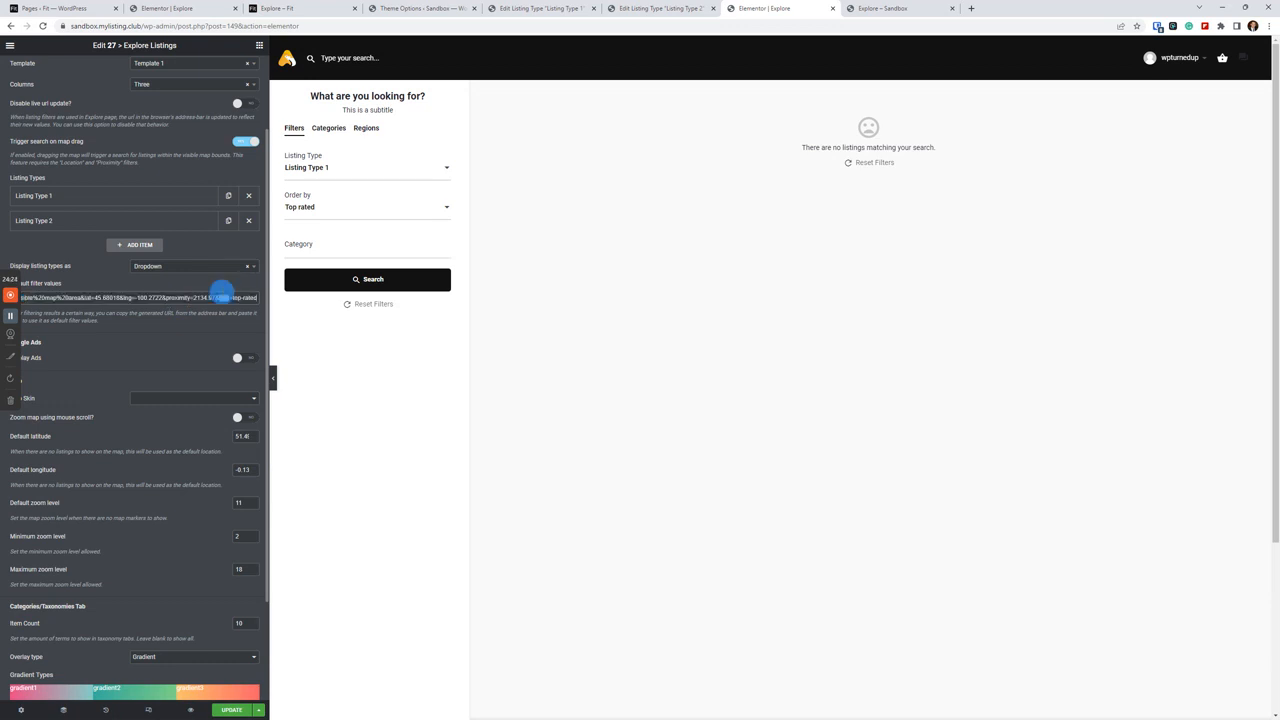
key("BackSpace")
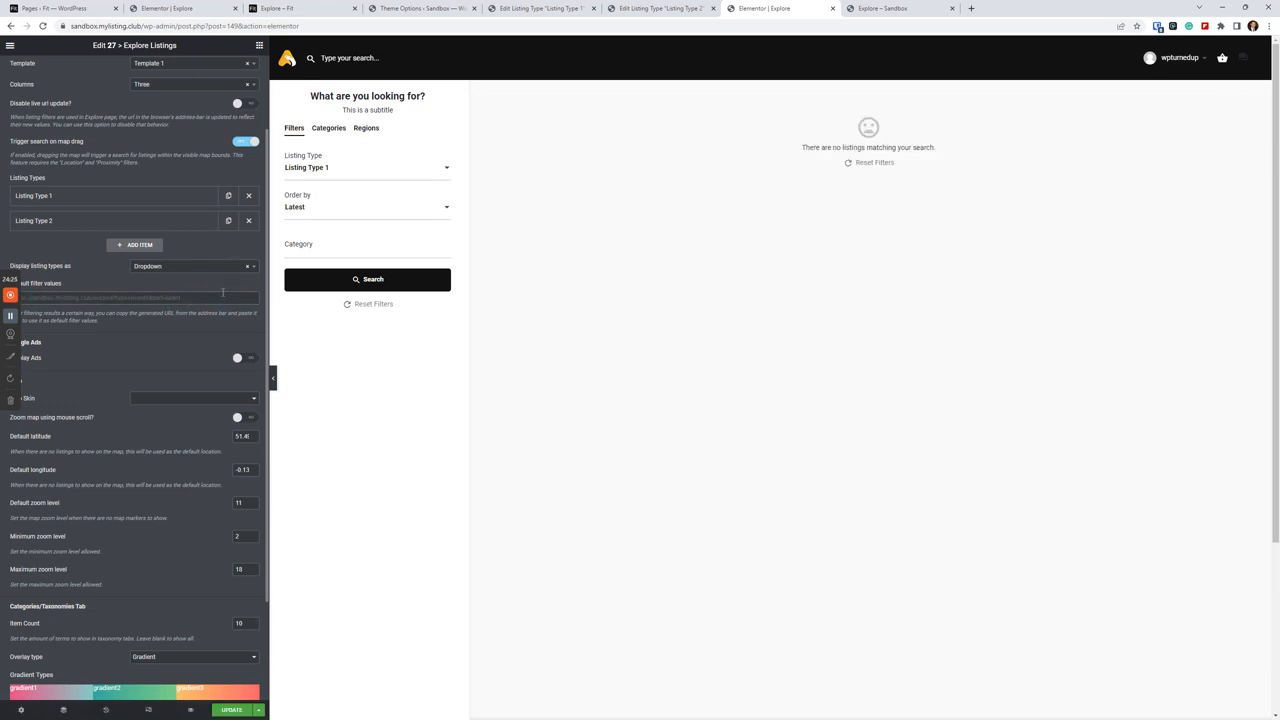
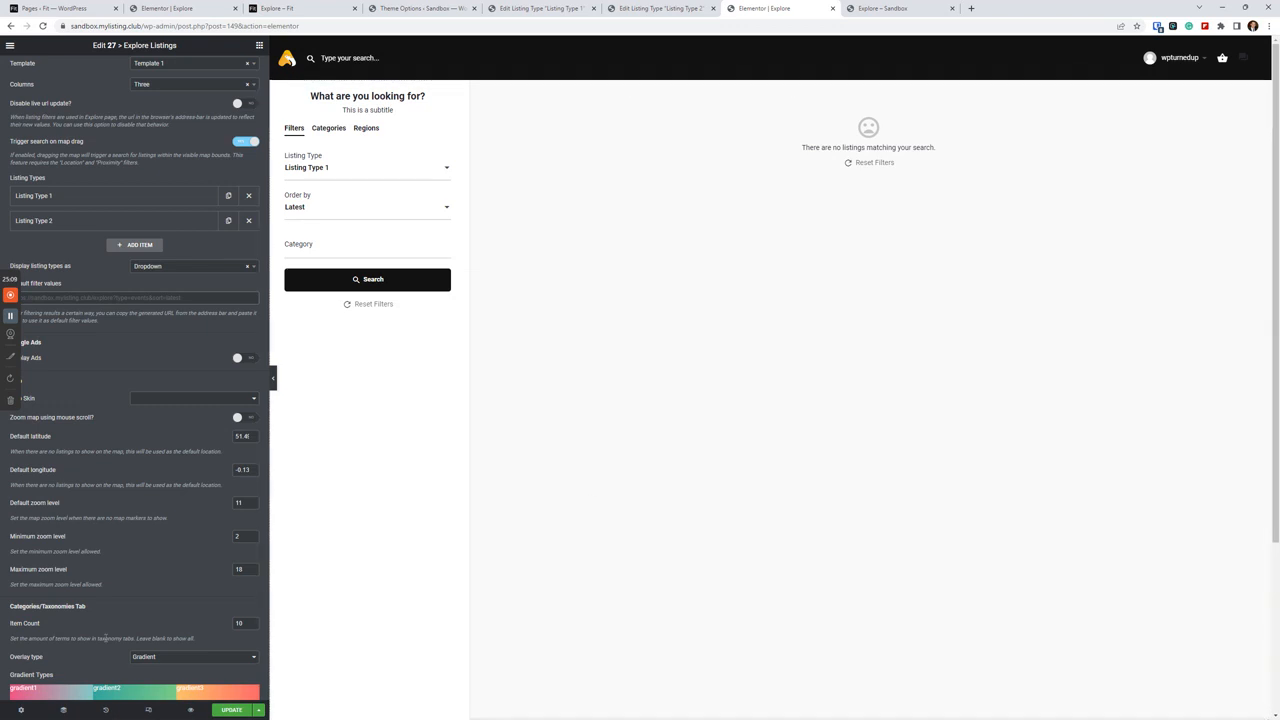
Enable ad display in the sandbox Explore Listings widget and set the ad interval to 5
left_click(240, 358)
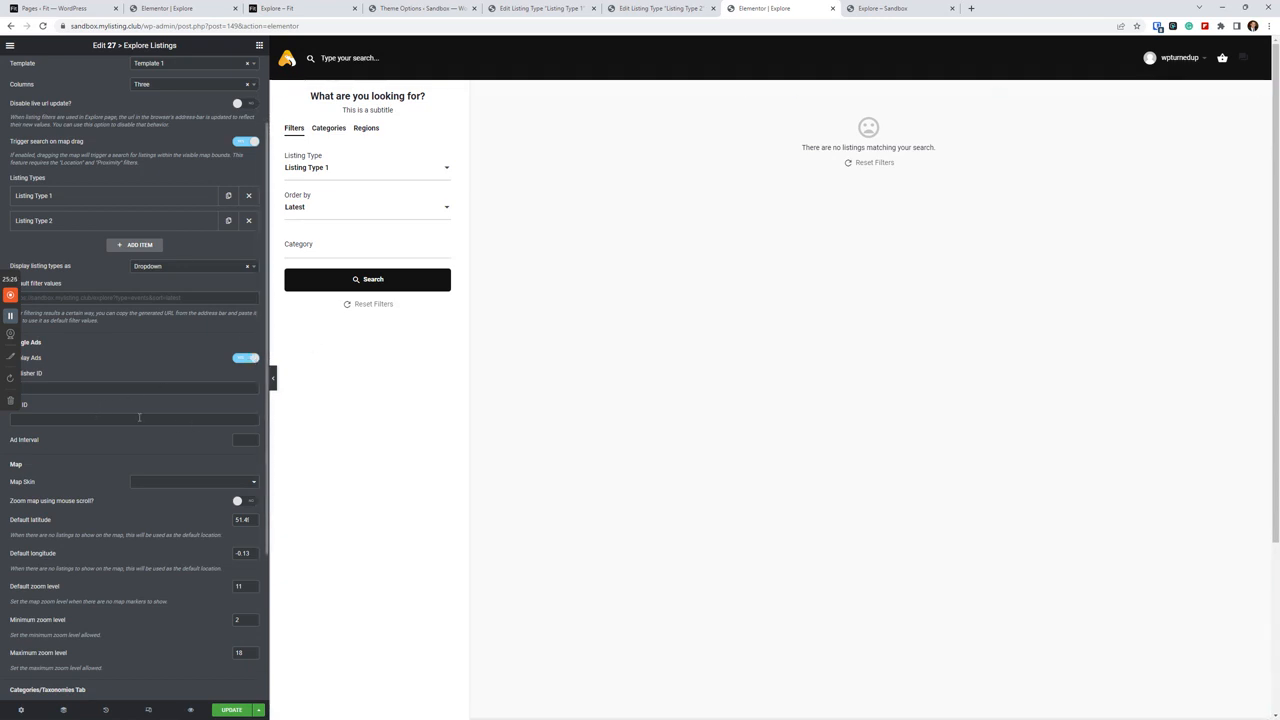
left_click(241, 442)
type("5")
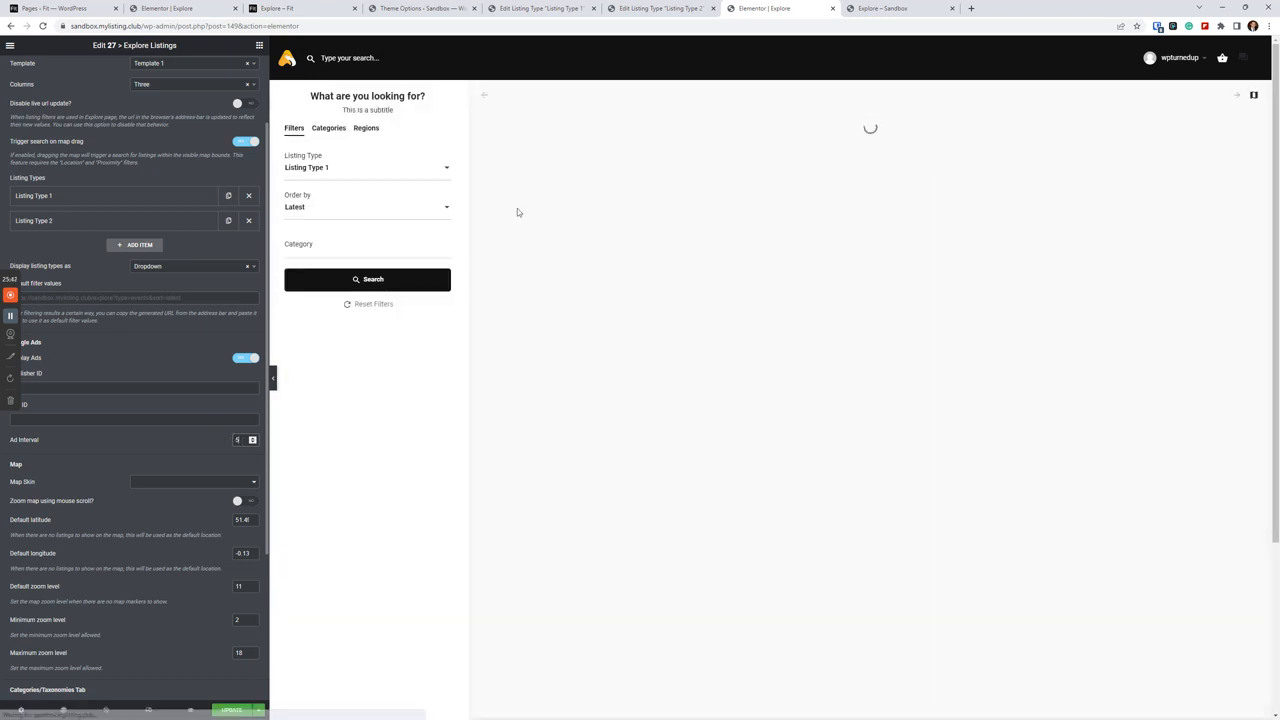
Switch to the Fit Explore page and reload it at fit.mylisting.club/explore/ without the filter parameters
left_click(311, 7)
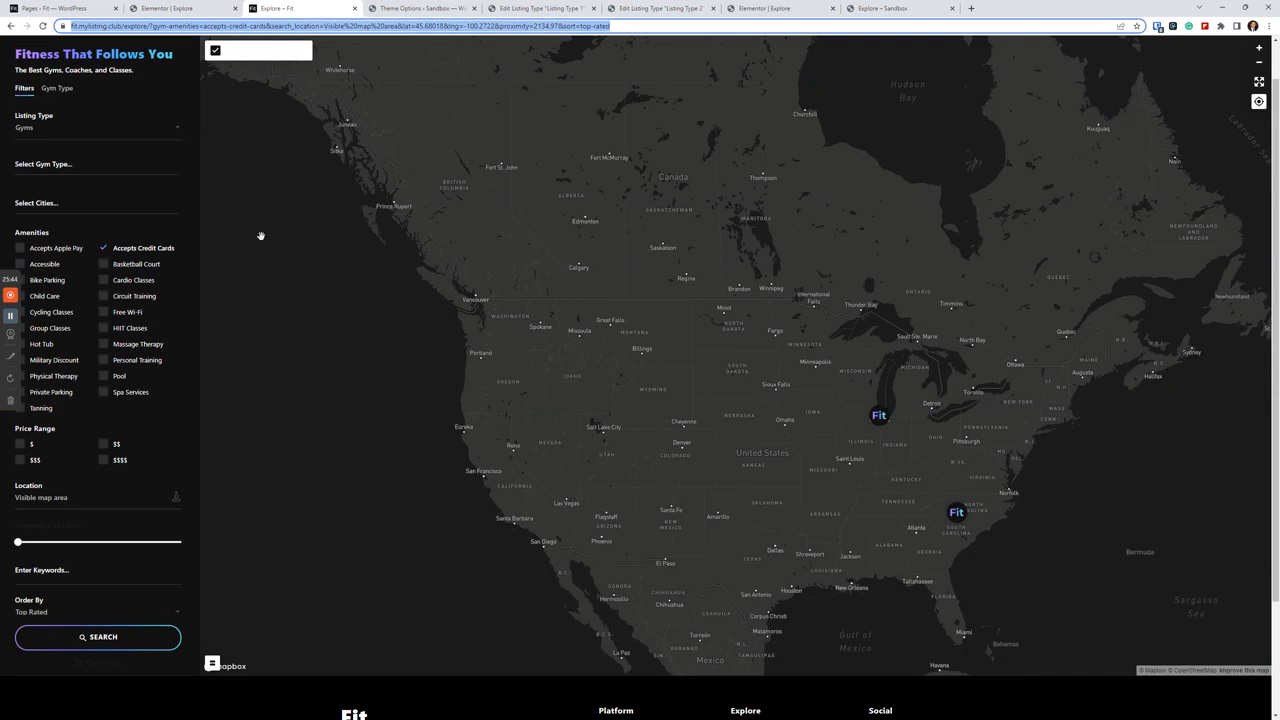
left_click(172, 26)
left_click_drag(172, 26, 739, 27)
key("BackSpace")
key("Return")
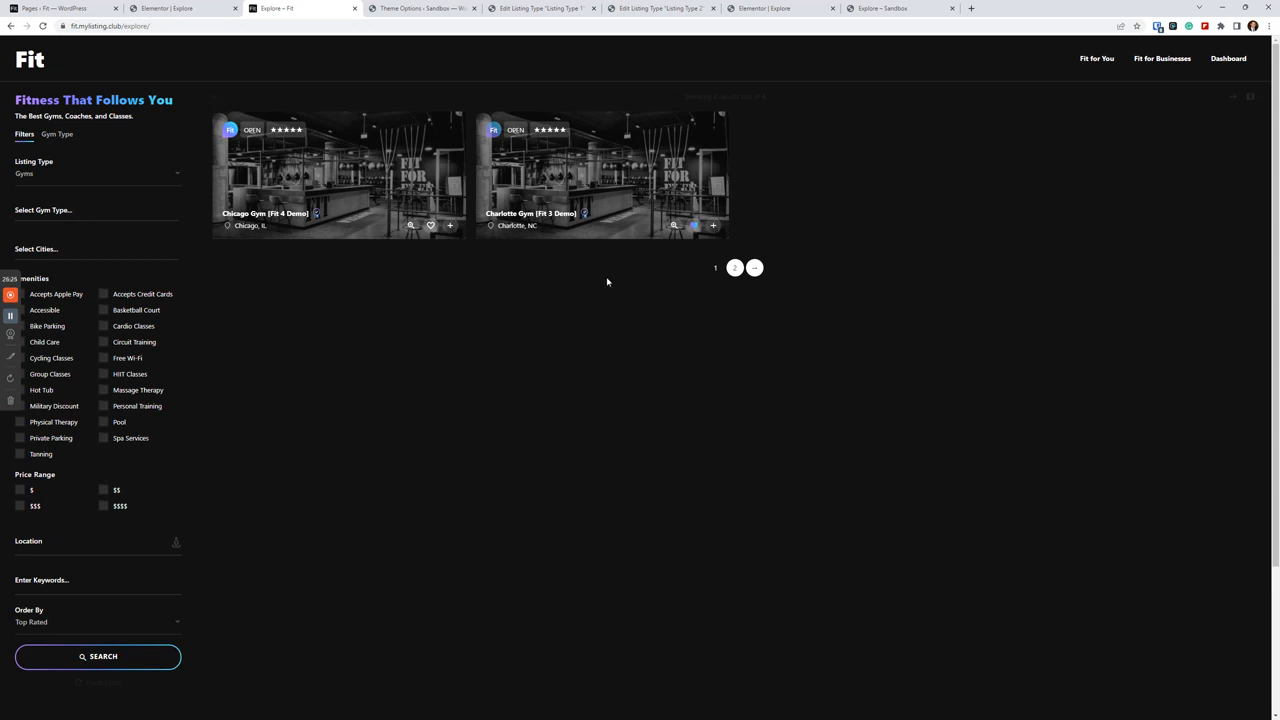
Return to the sandbox Explore Listings widget, turn off ad display and view the available map skins
left_click(825, 8)
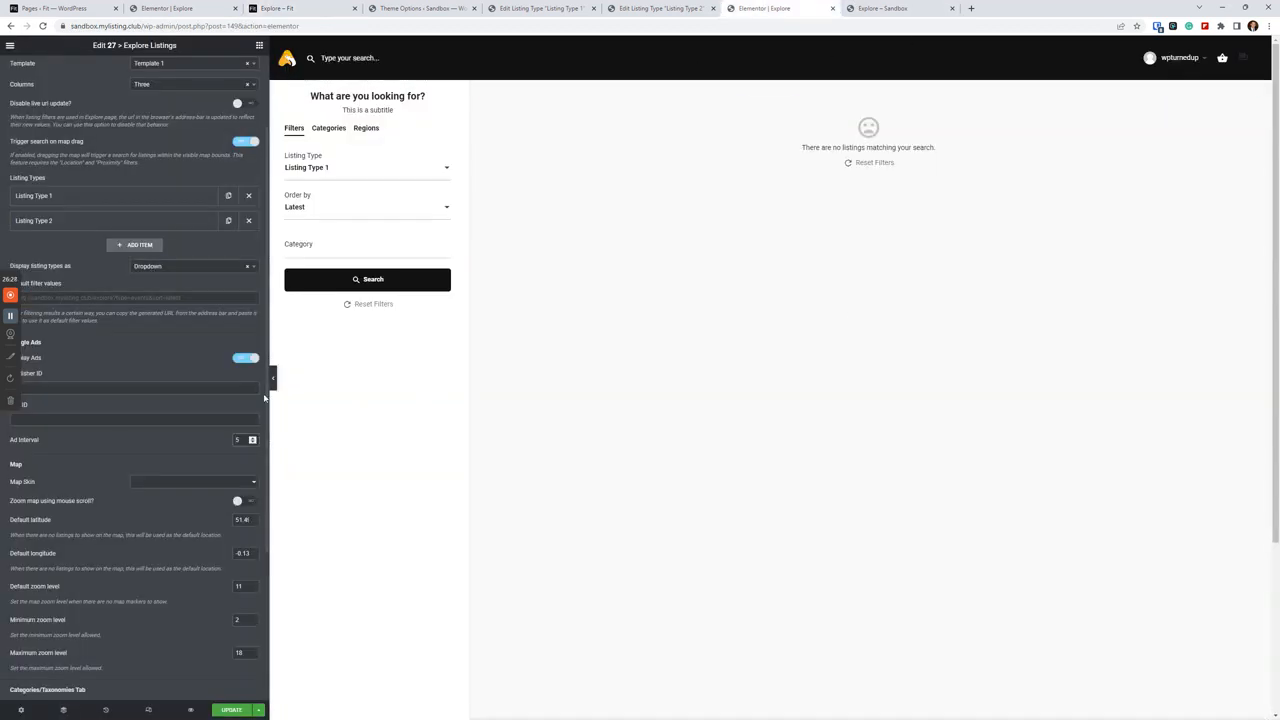
left_click(247, 358)
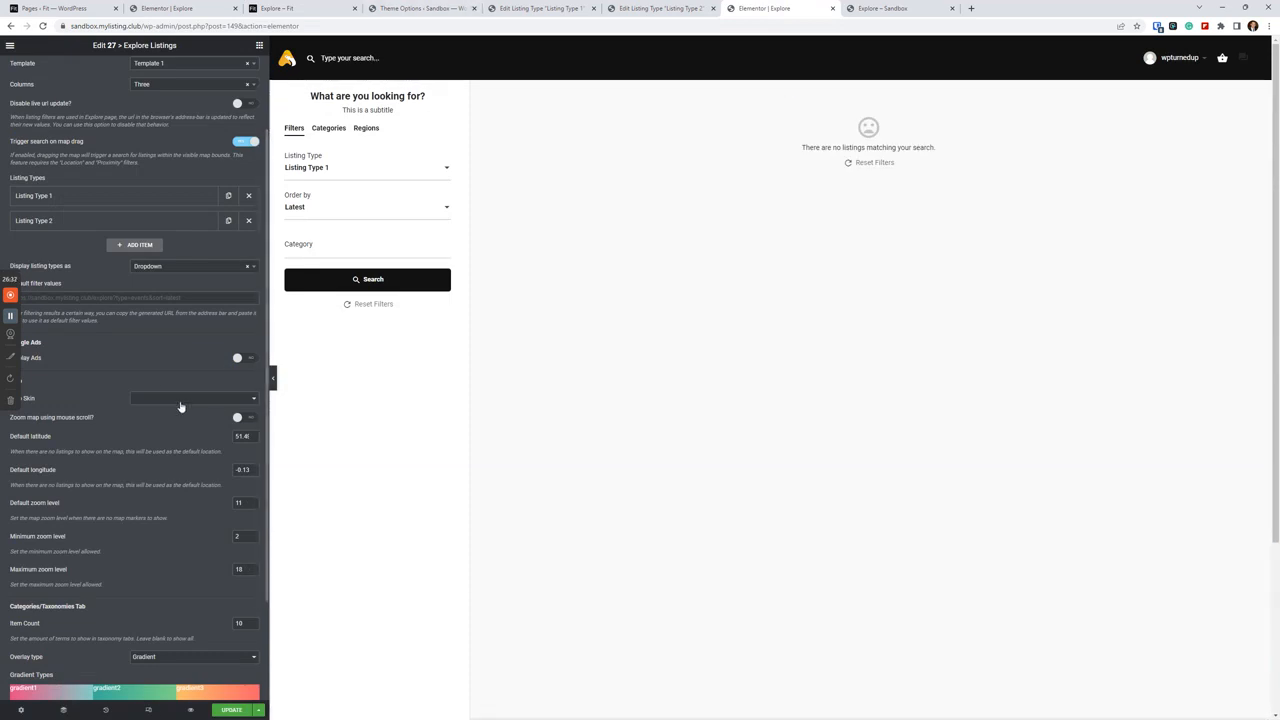
left_click(190, 401)
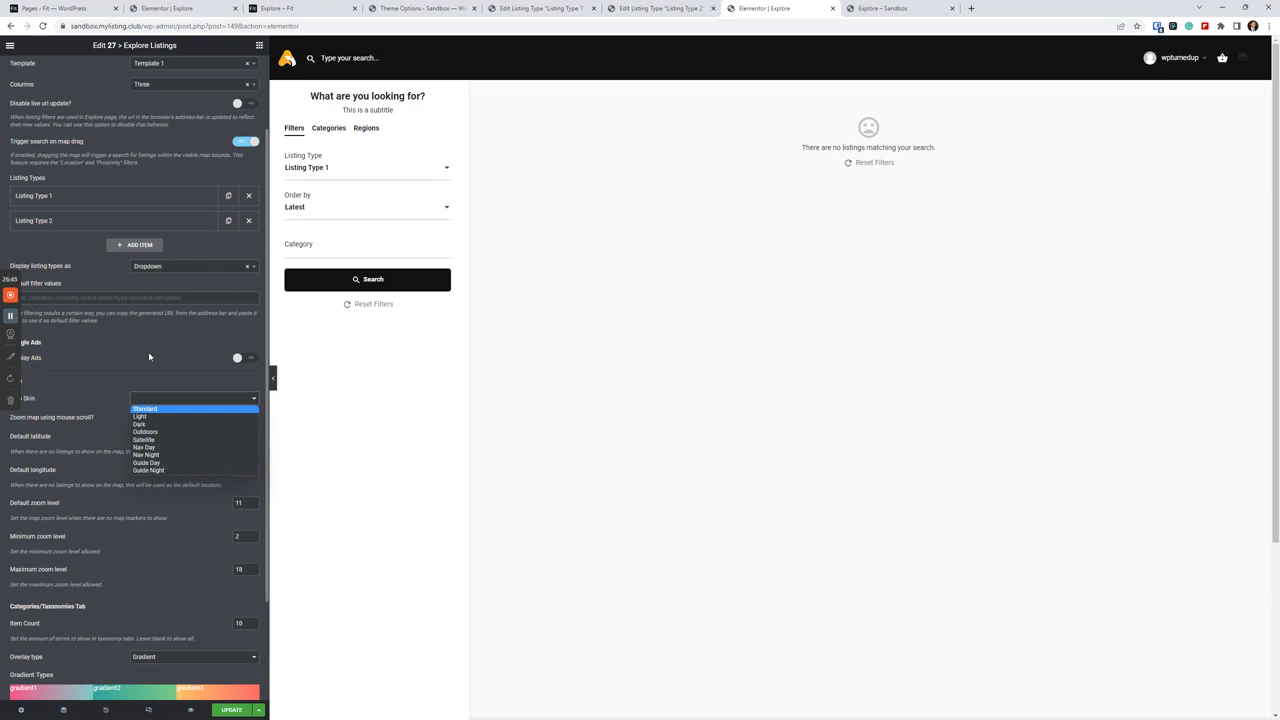
left_click(558, 522)
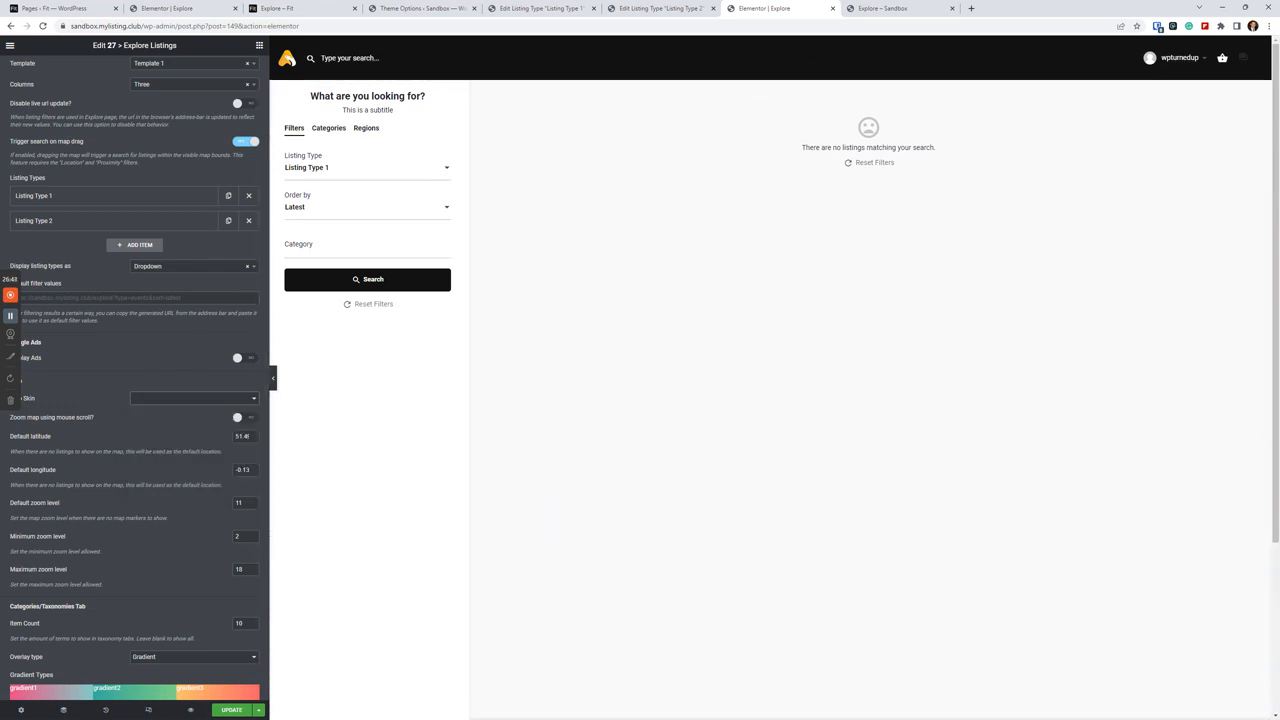
Bring the Basecamp and Vow Explore pages into the window to view their map styling, and remove both
left_click_drag(1278, 194, 936, 6)
scroll(720, 315, "down", 10)
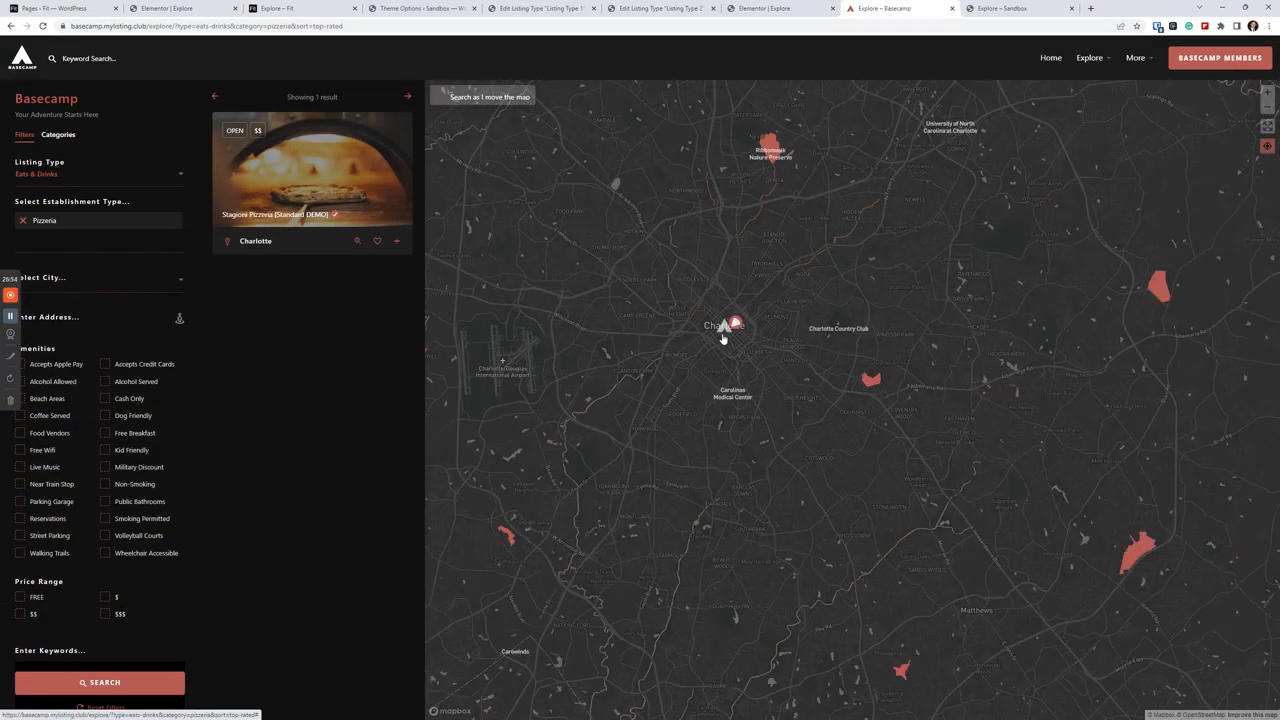
scroll(723, 338, "down", 2)
left_click_drag(1272, 128, 960, 8)
scroll(928, 380, "down", 5)
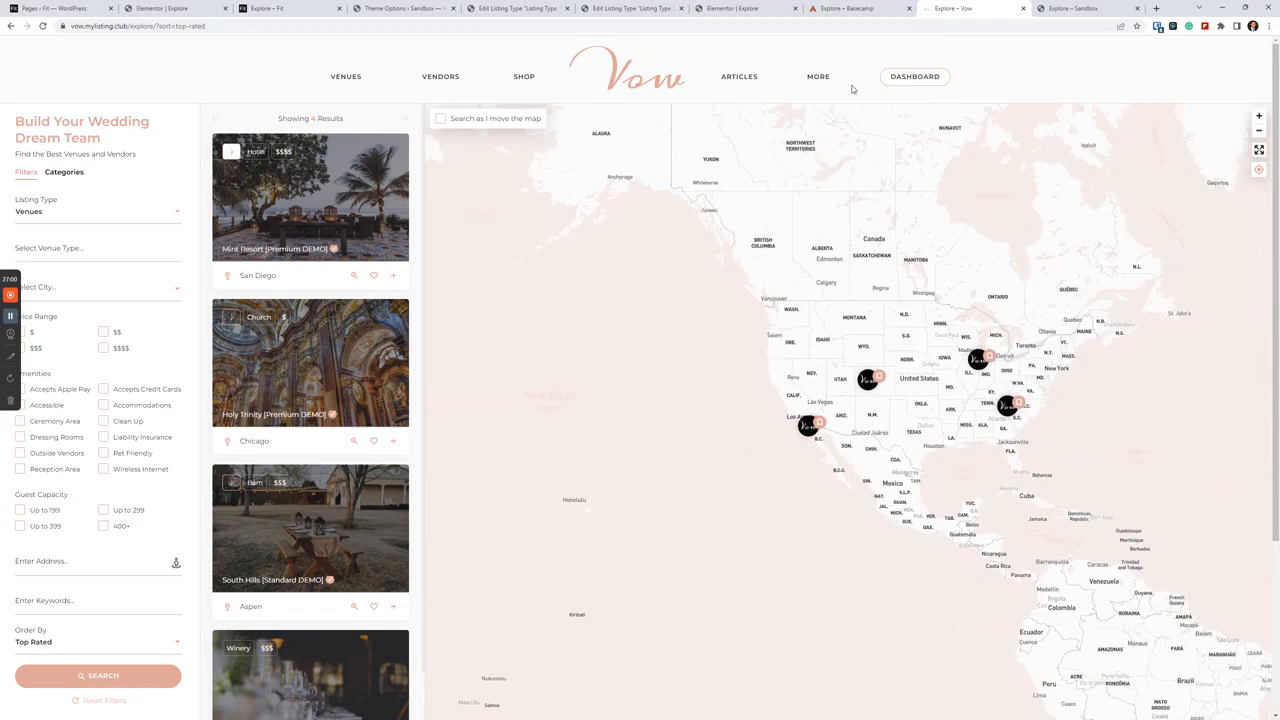
middle_click(848, 7)
mouse_move(884, 9)
left_mouse_down()
mouse_move(900, 57)
mouse_move(890, 1)
left_mouse_up()
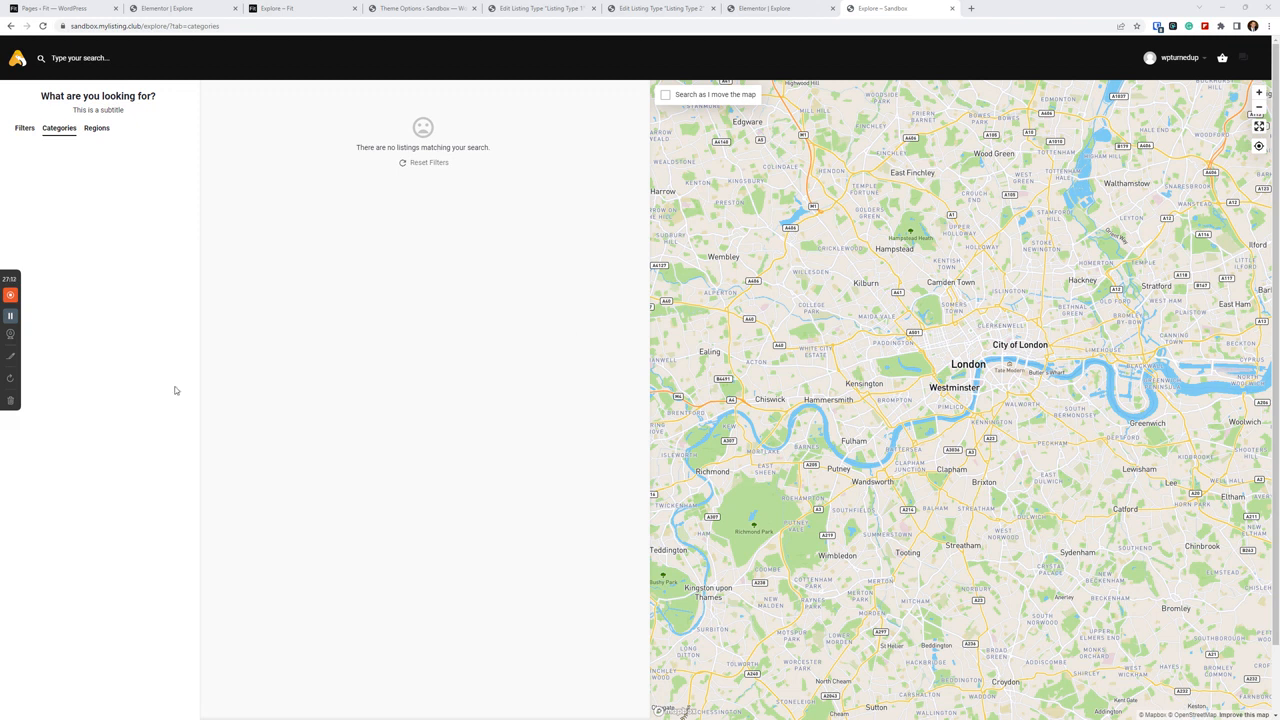
Open the sandbox theme's Map Services settings in a new tab and add an empty custom map skin row
left_click(765, 8)
left_click(665, 8)
left_click(785, 8)
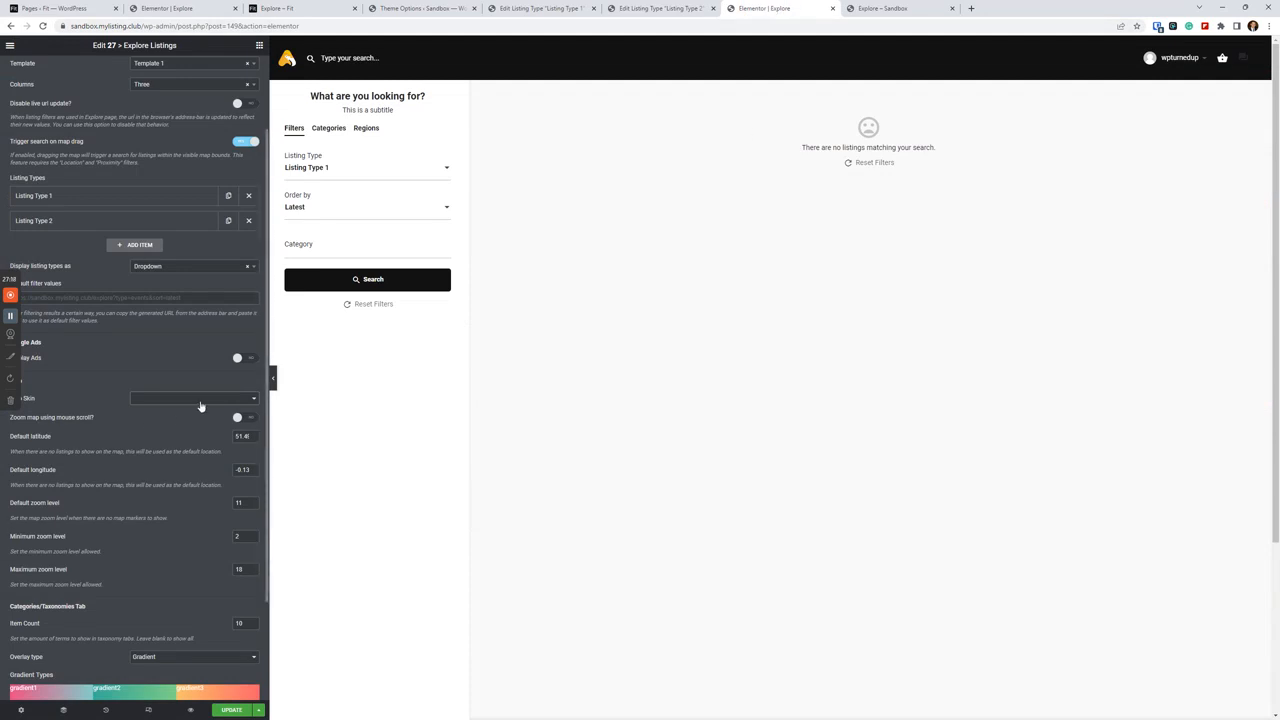
left_click(632, 8)
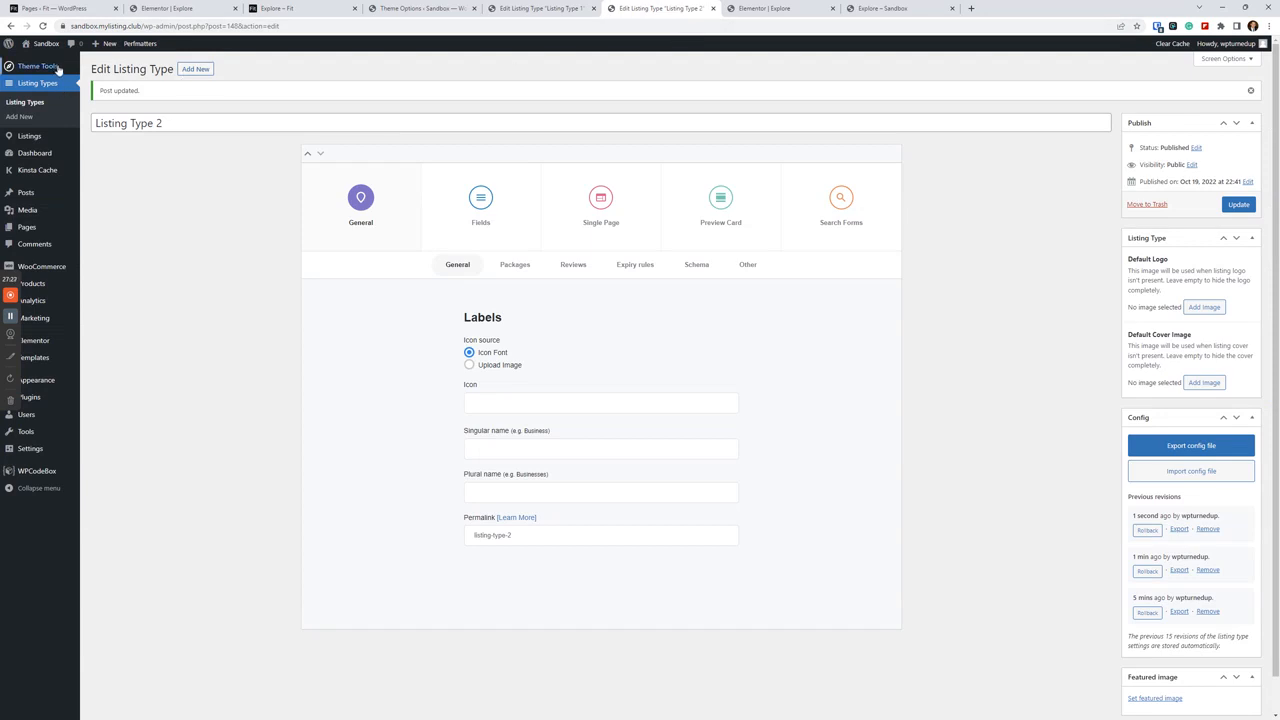
mouse_move(54, 70)
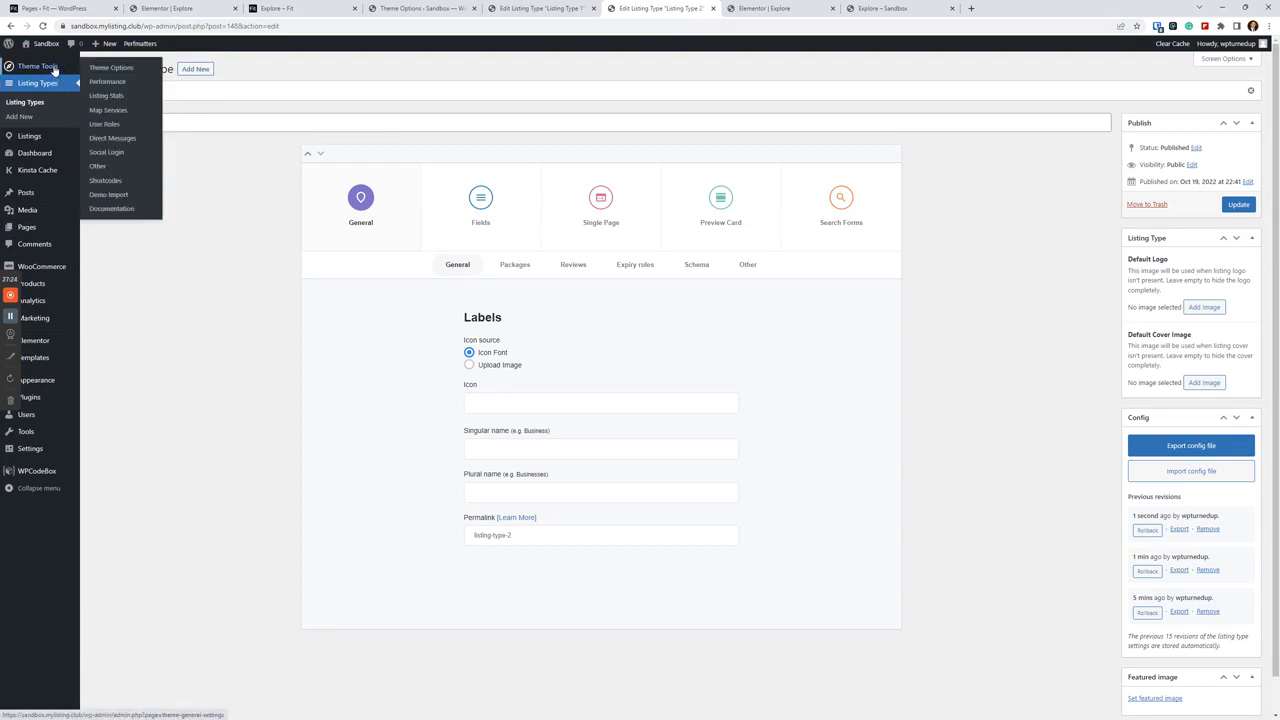
right_click(105, 111)
left_click(120, 117)
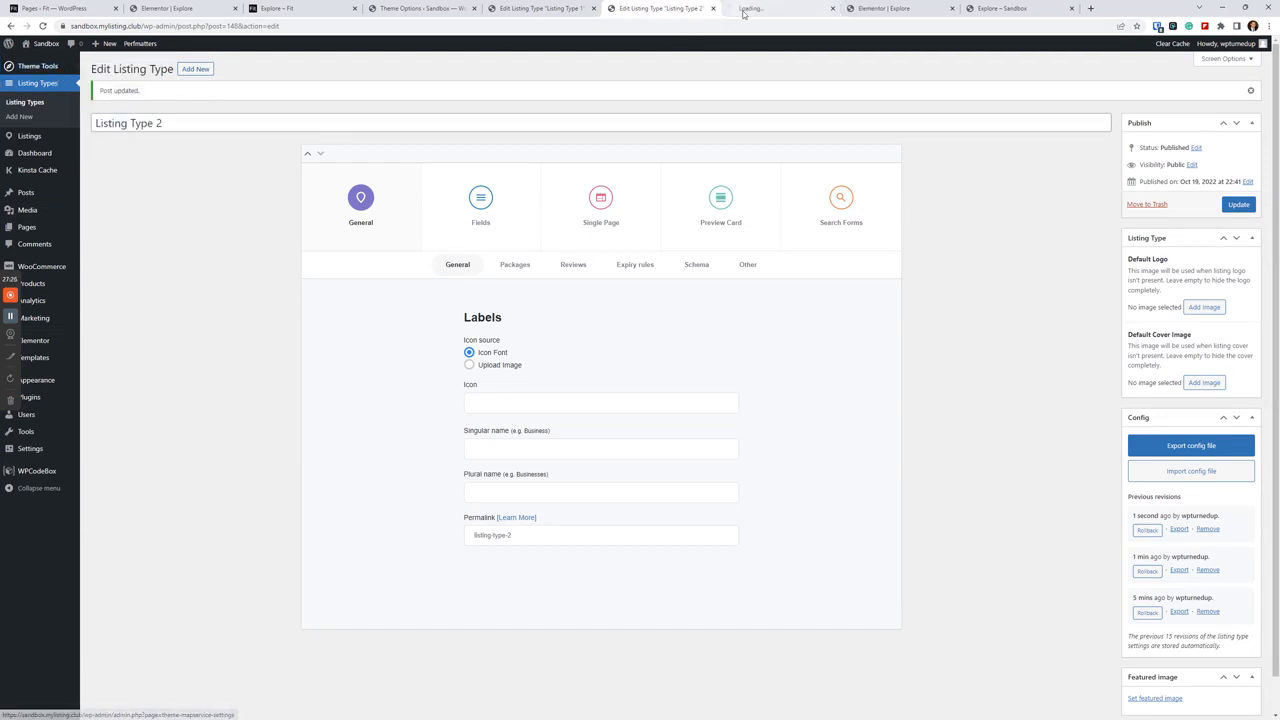
left_click(745, 10)
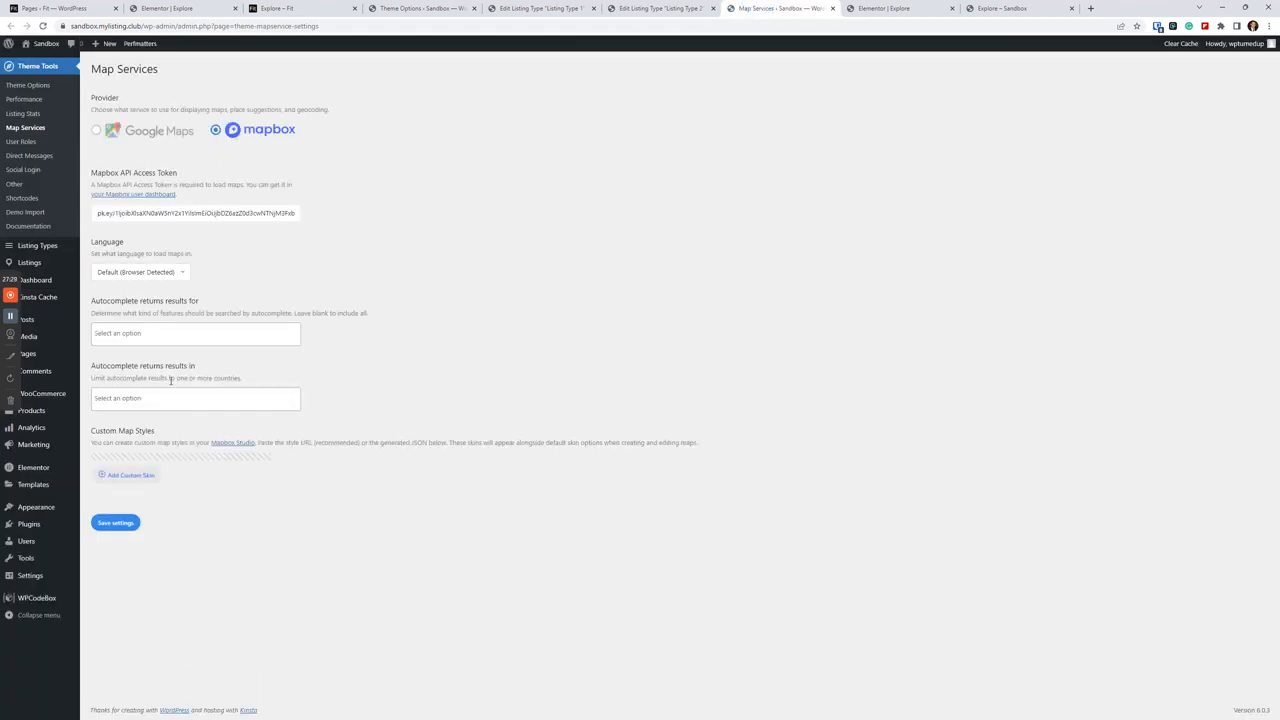
left_click(140, 477)
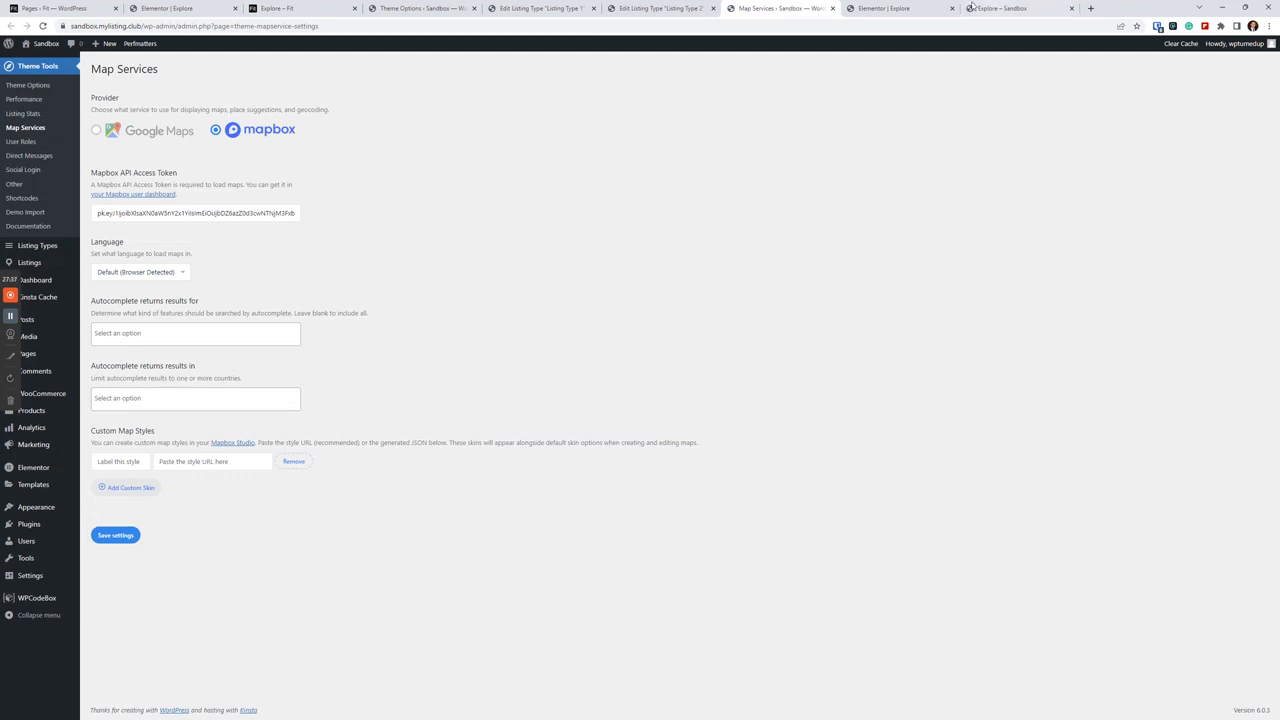
Return to the sandbox Explore Listings widget and set its map skin to Light
left_click(866, 8)
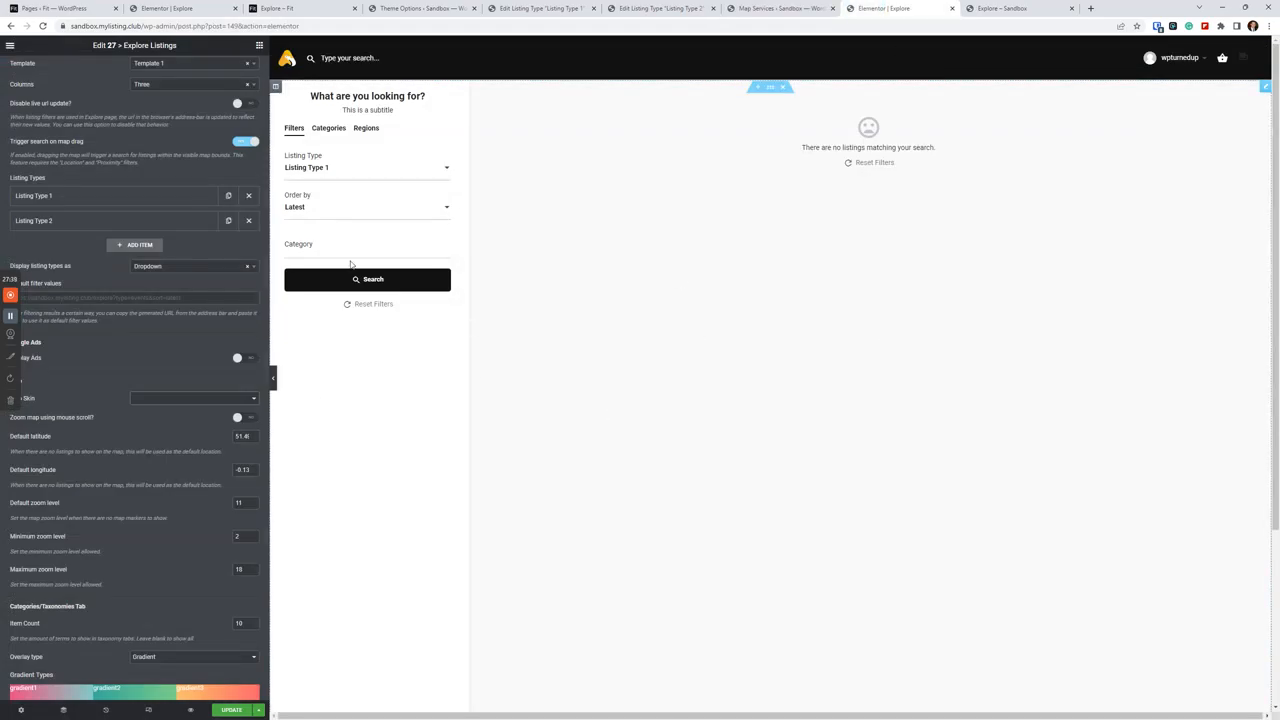
left_click(194, 398)
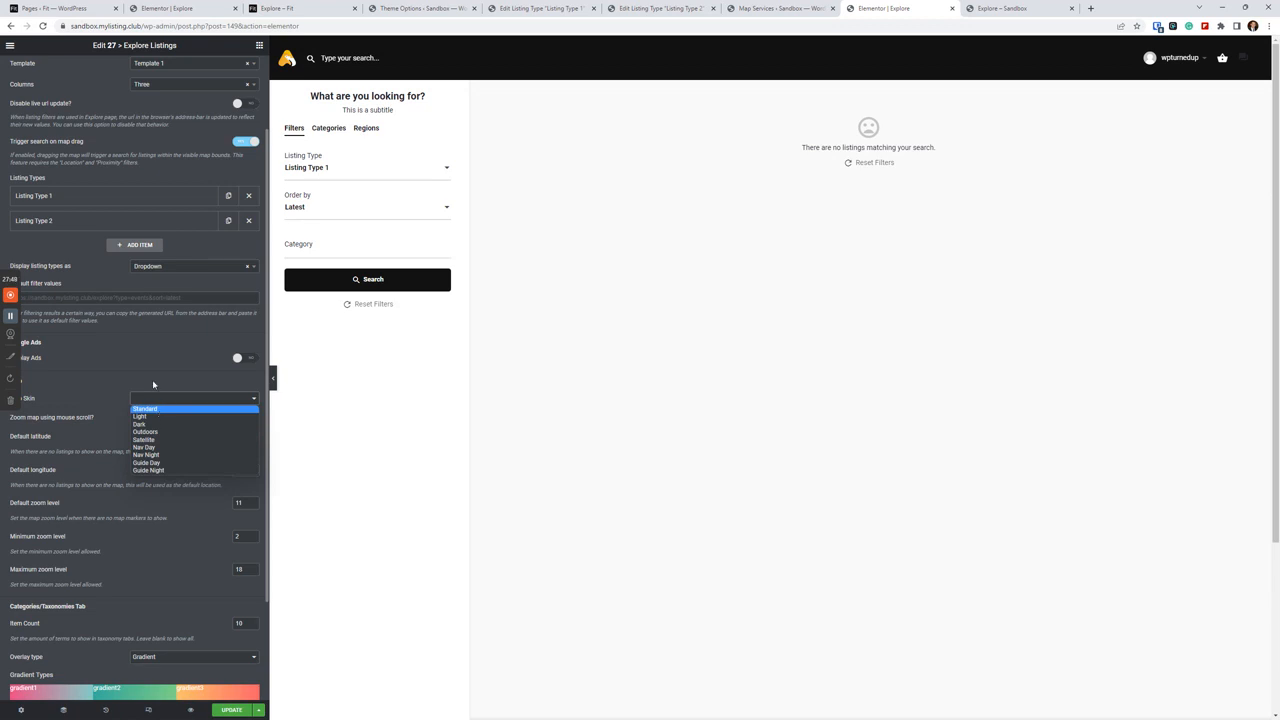
left_click(156, 376)
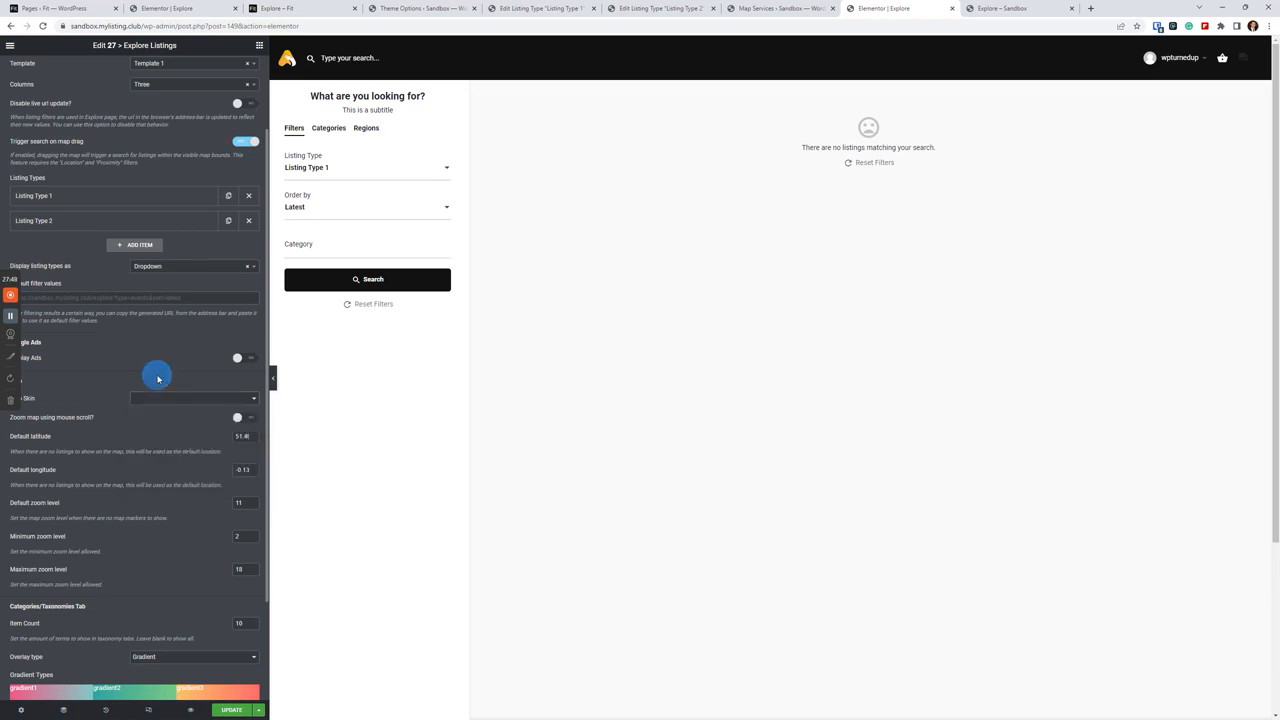
left_click(200, 400)
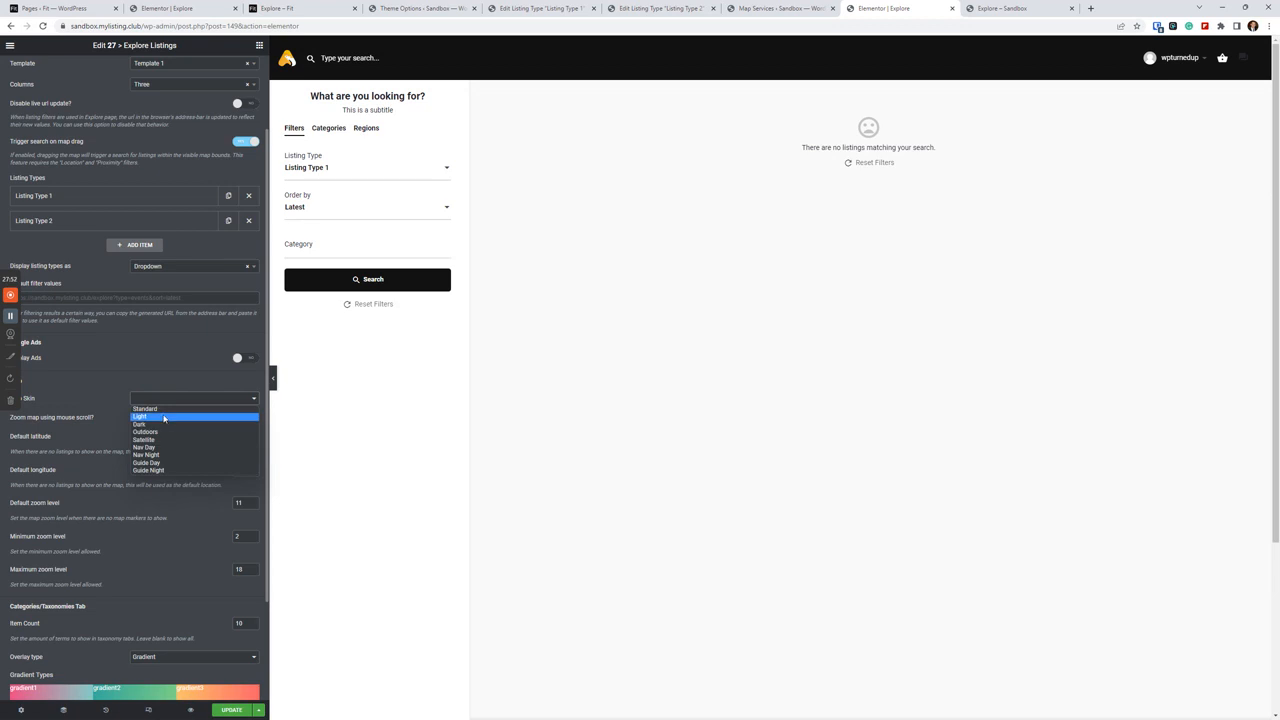
left_click(160, 416)
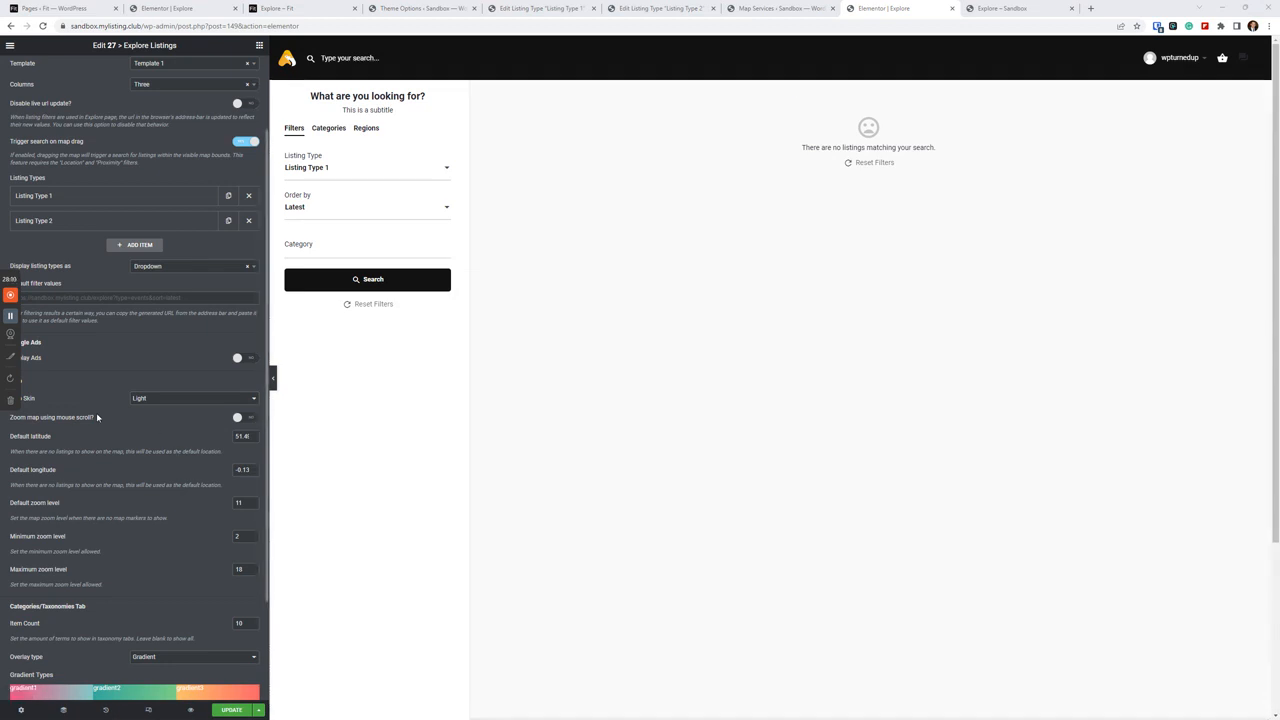
Enable zooming the map with mouse scroll in the Explore Listings widget
scroll(124, 417, "down", 1)
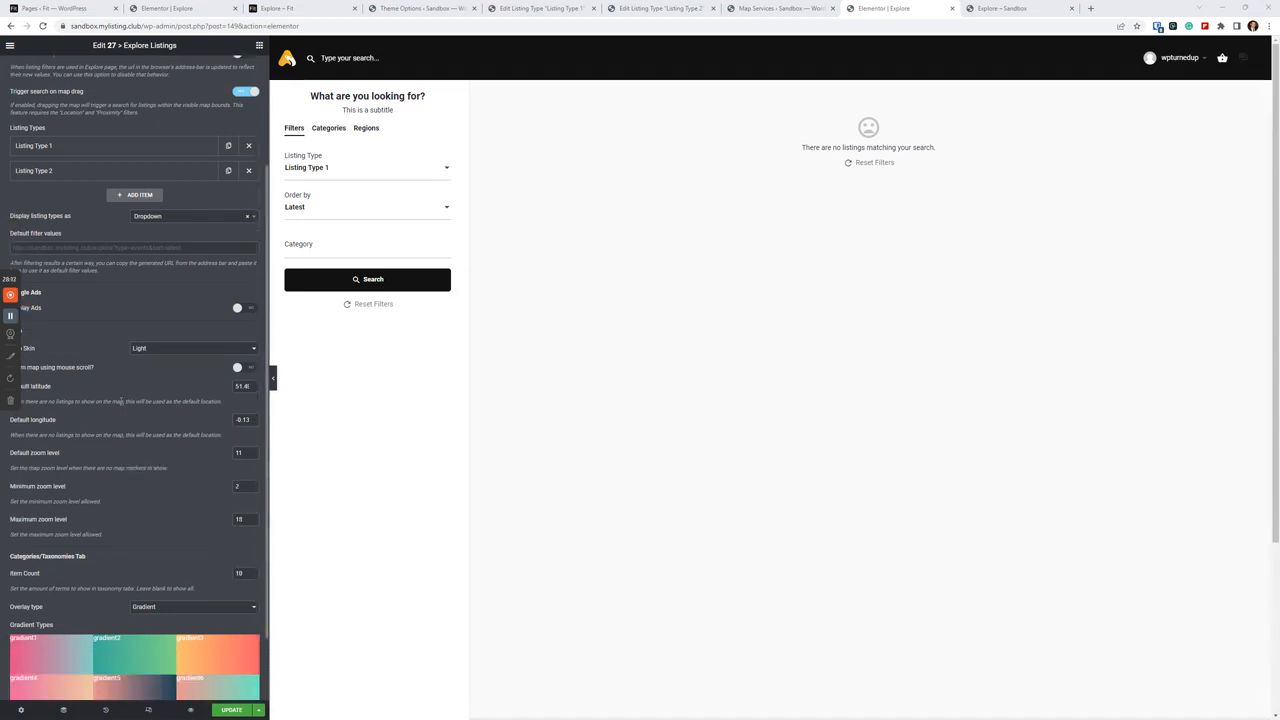
left_click(84, 331)
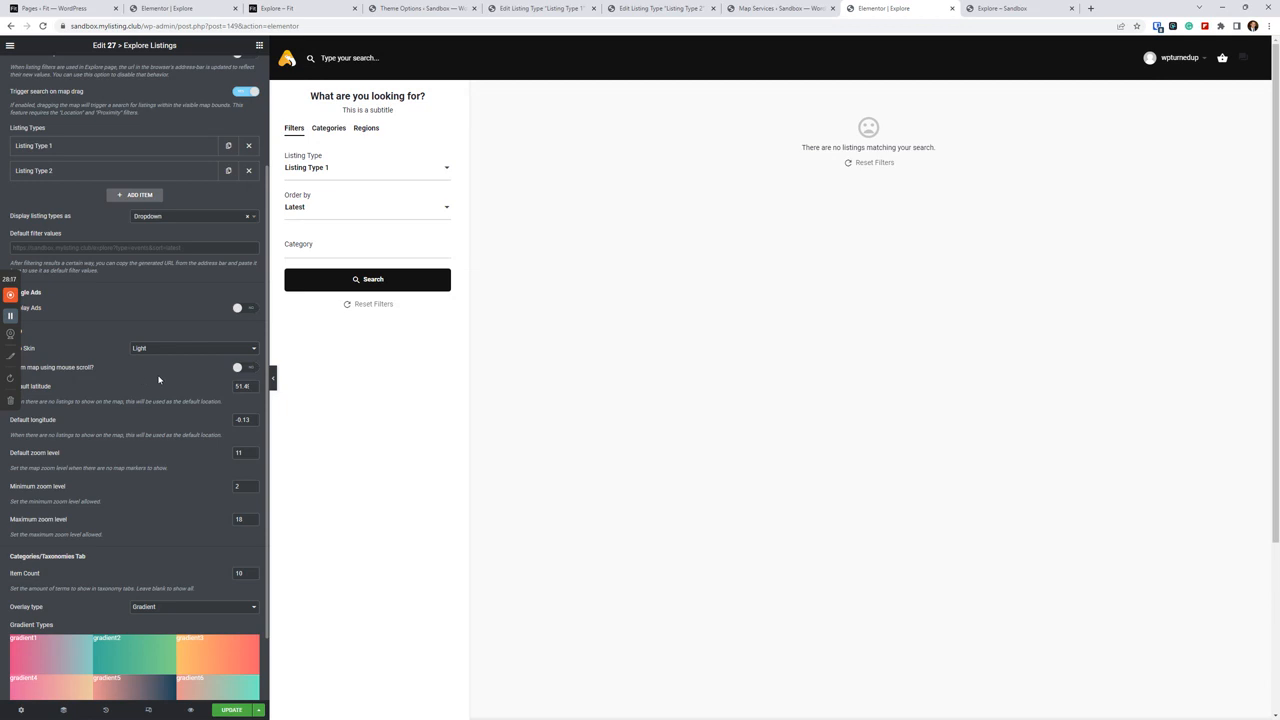
left_click(245, 371)
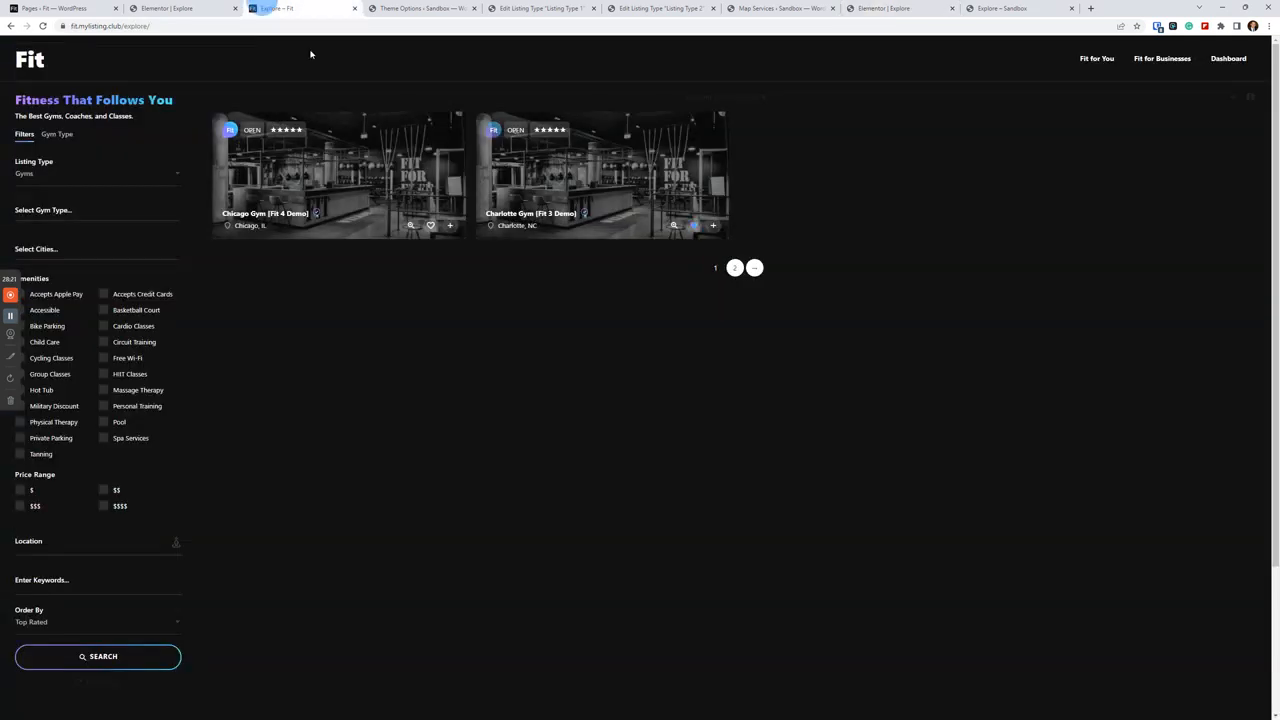
Show the map view on the Fit Explore page and try zooming in and out with the mouse scroll
left_click(300, 8)
left_click(1257, 97)
scroll(710, 331, "down", 2)
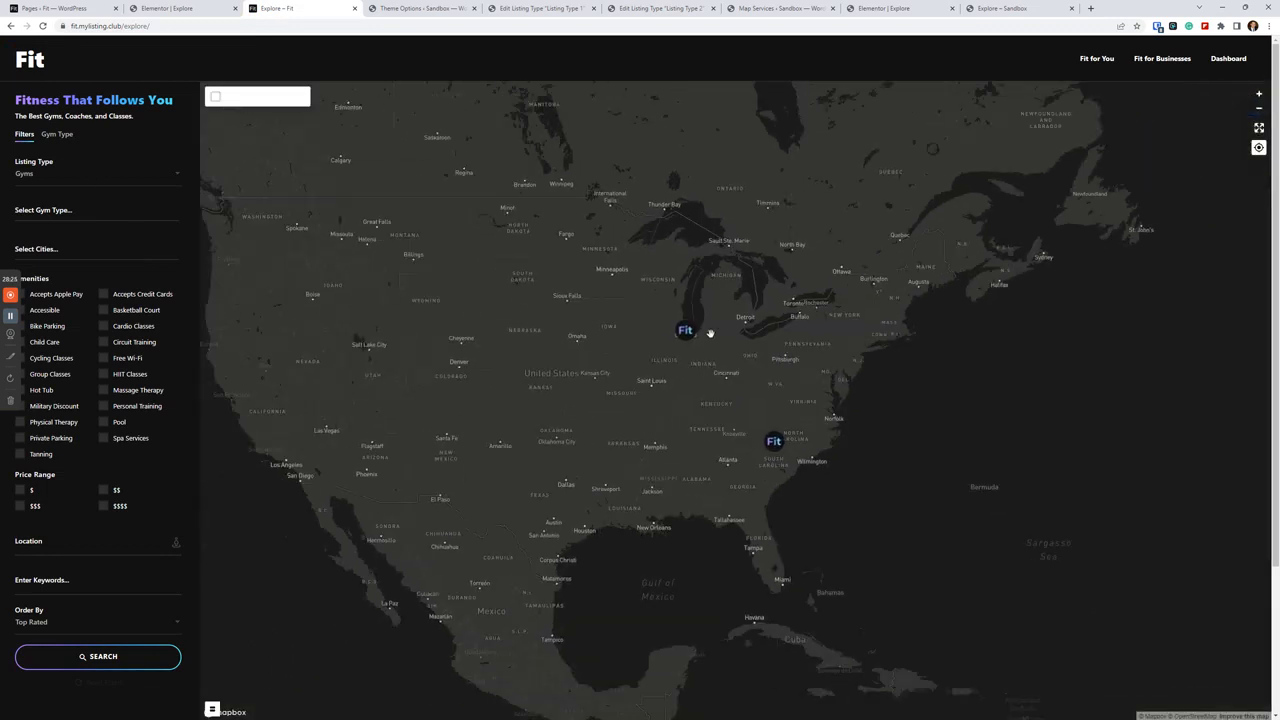
scroll(734, 422, "up", 2)
scroll(734, 422, "down", 2)
scroll(734, 422, "up", 2)
scroll(736, 420, "up", 2)
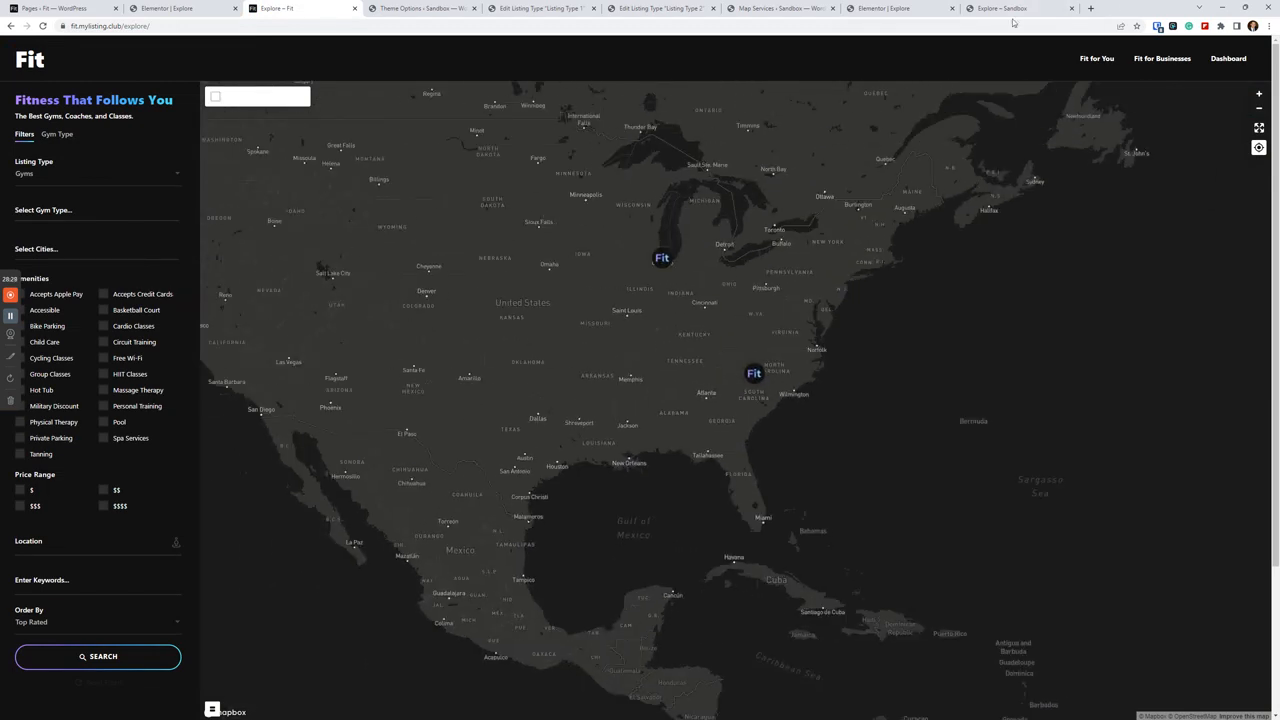
Check the widget's map settings, bring in the live Vow Explore page and zoom in on its map
left_click(900, 8)
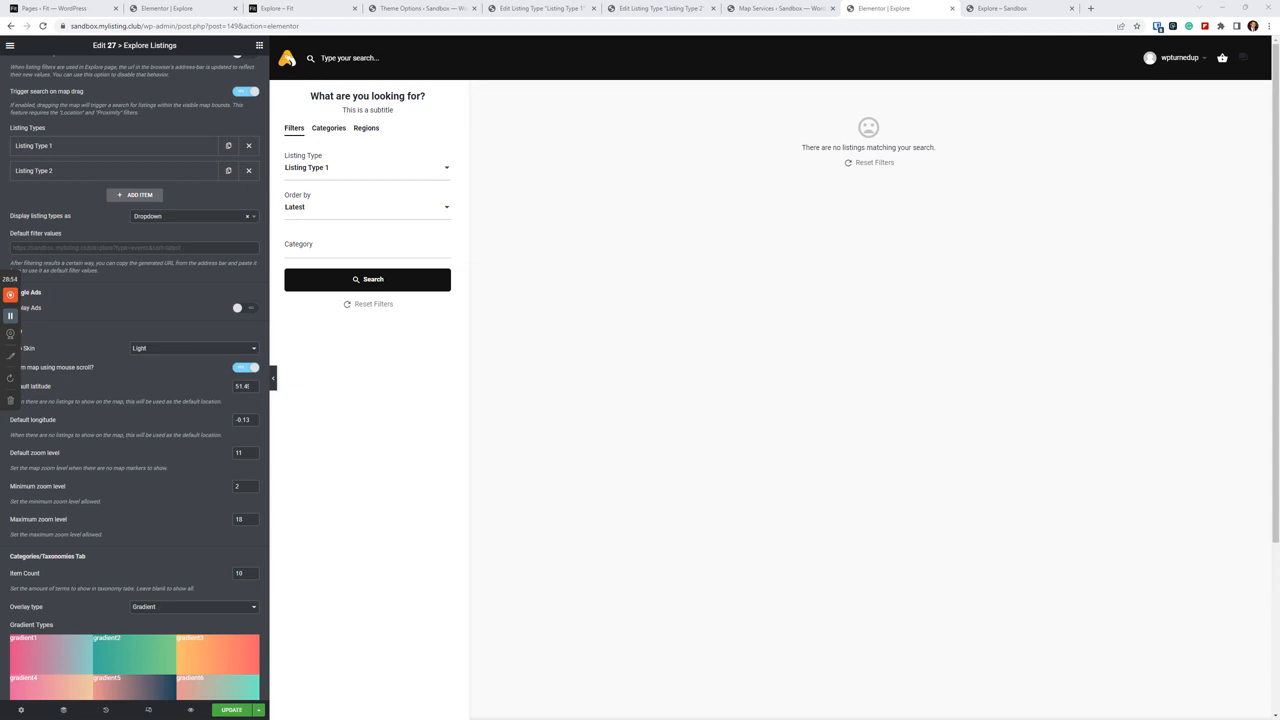
left_click_drag(1279, 172, 1062, 6)
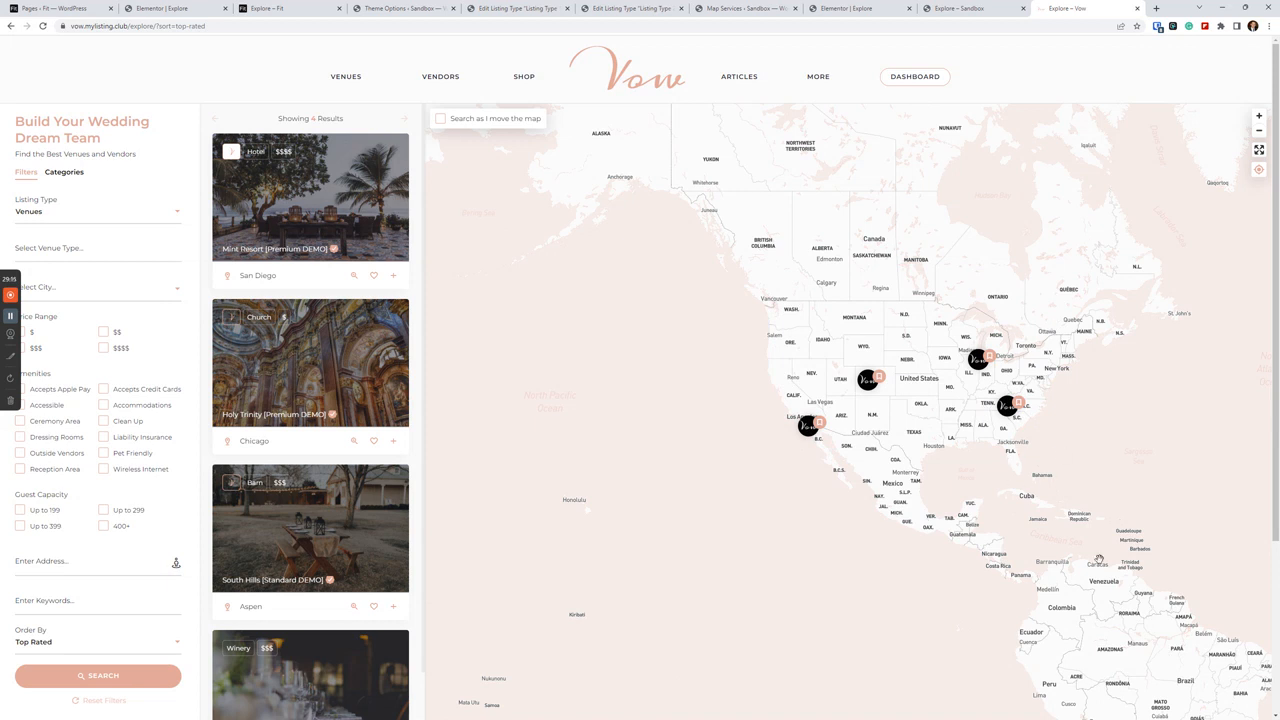
scroll(985, 572, "up", 2)
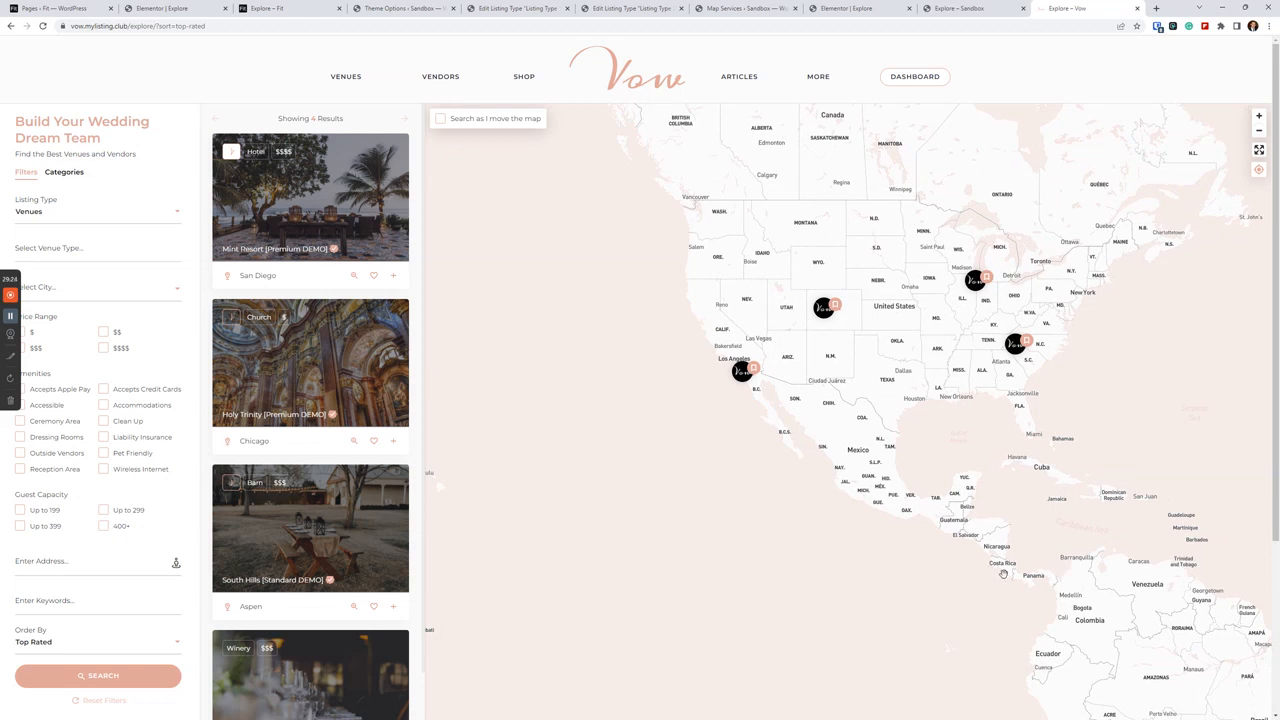
Compare the widget's default map location and zoom level settings with the maps on the sandbox and Vow Explore pages
left_click(955, 8)
left_click(868, 8)
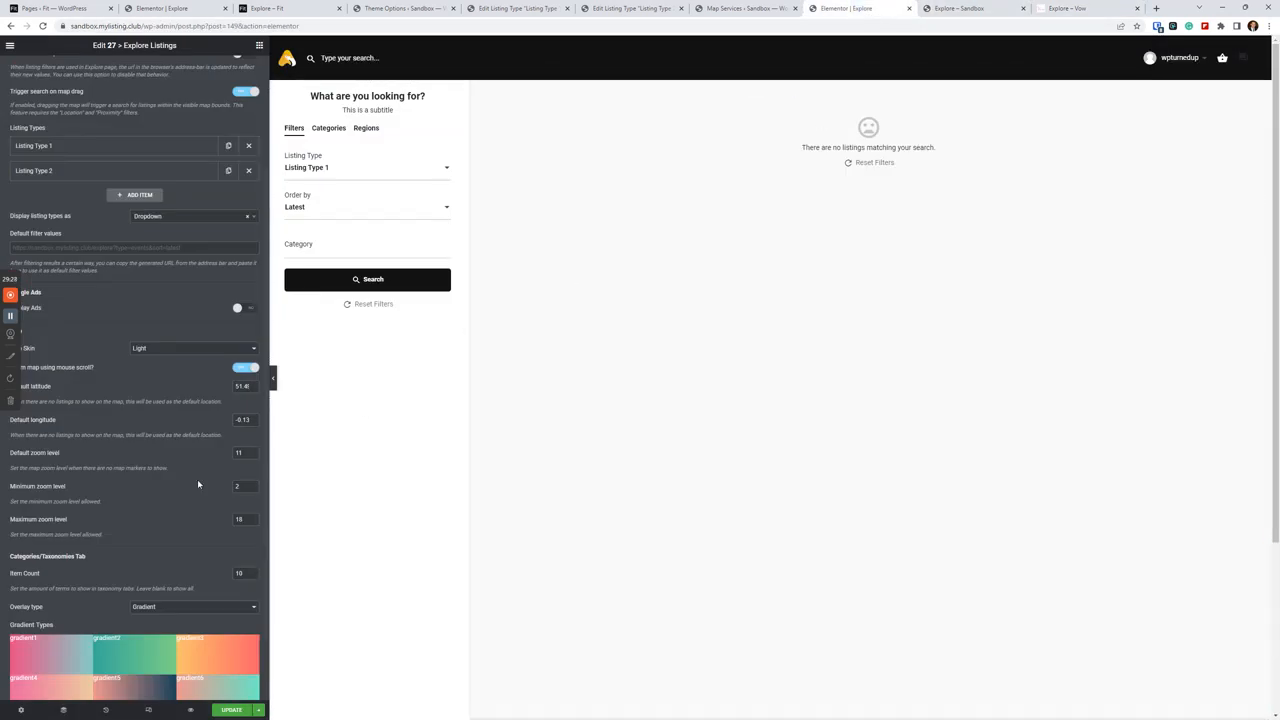
scroll(137, 457, "down", 1)
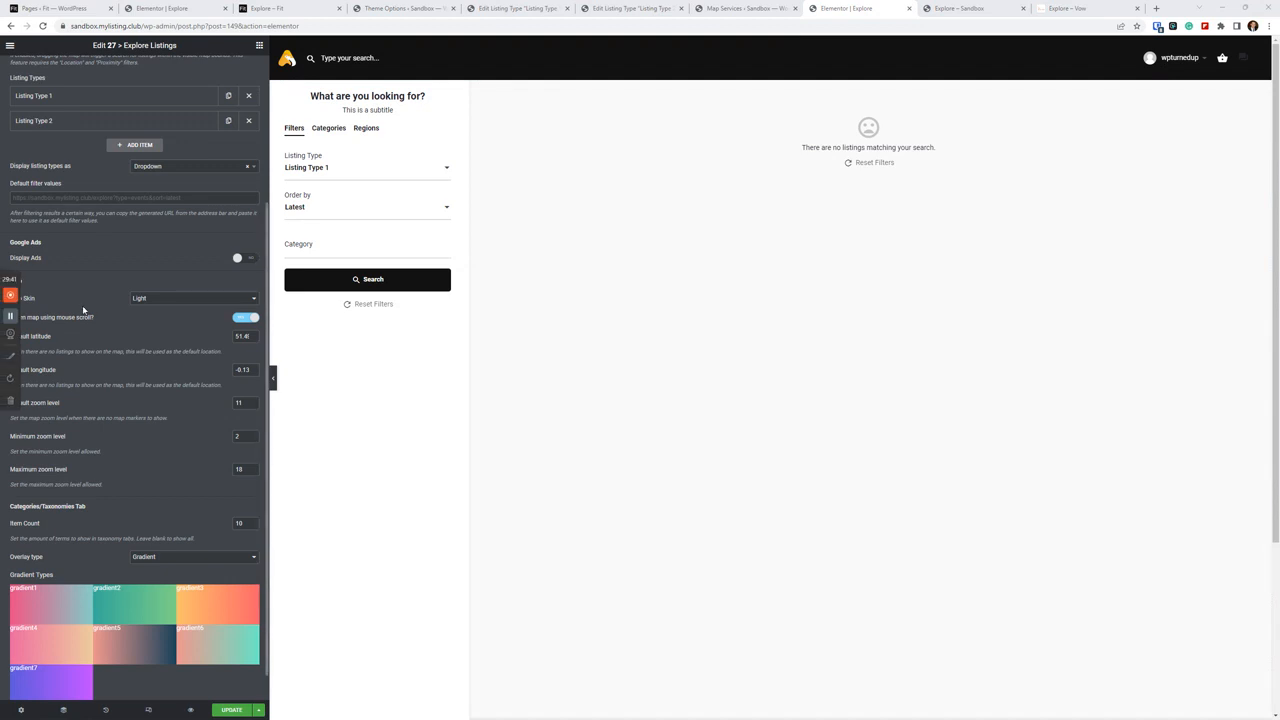
left_click(958, 8)
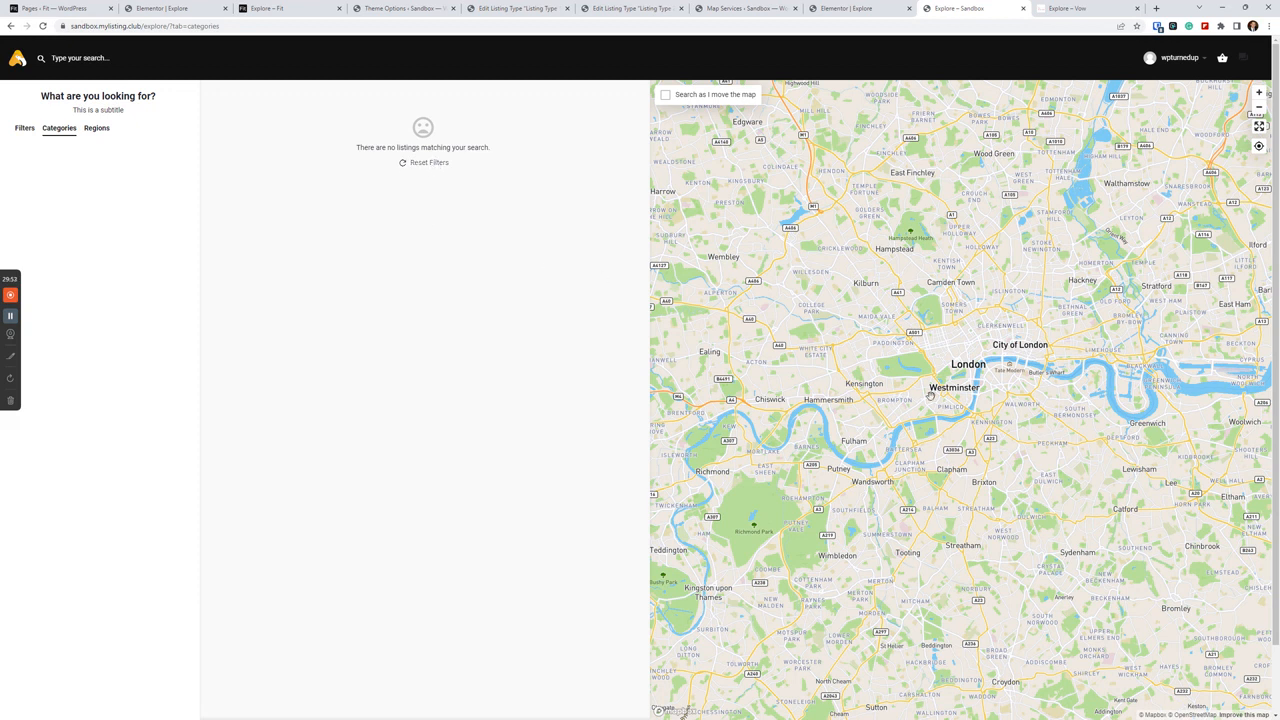
left_click(874, 8)
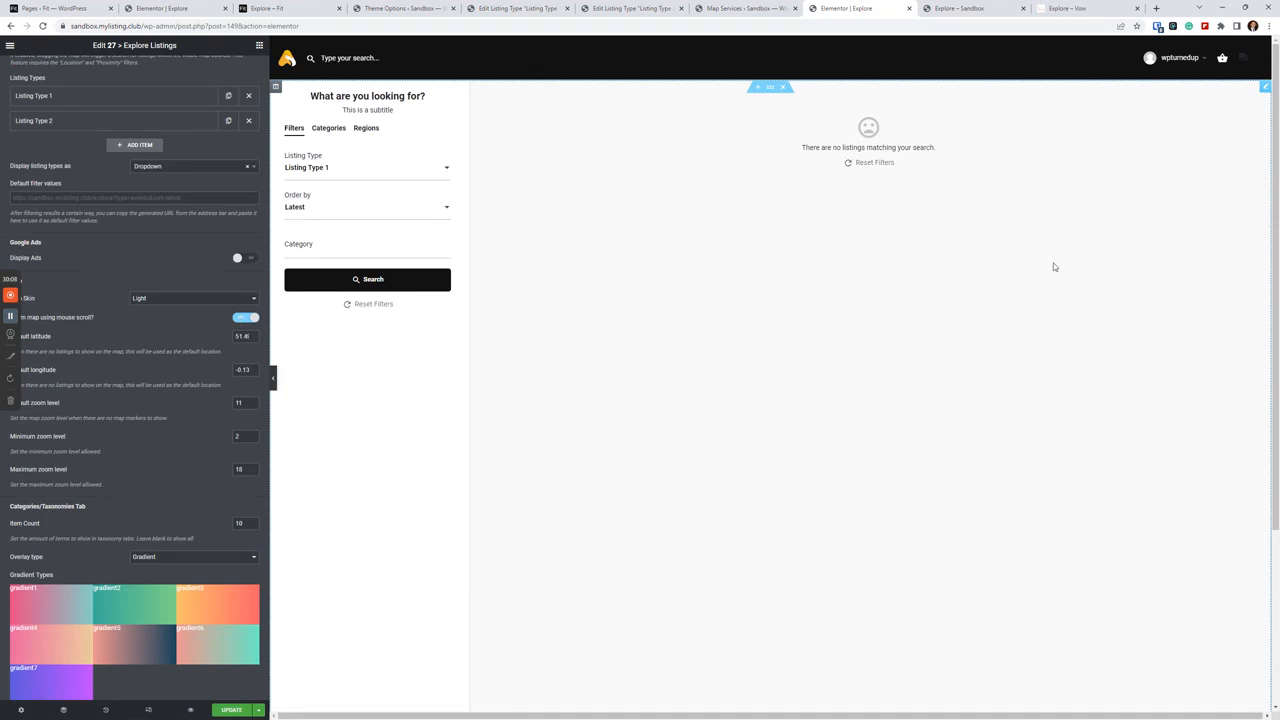
left_click(1067, 8)
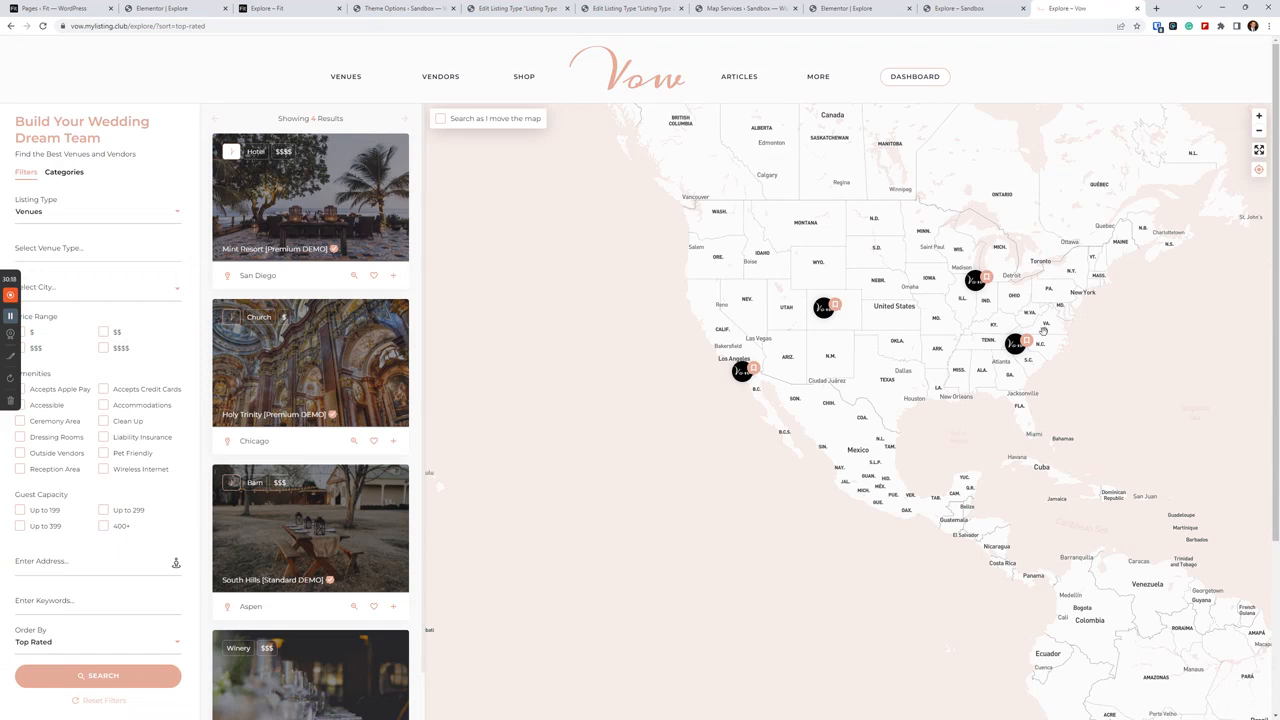
Switch from the Vow page to Google Maps, find Charlotte, NC and copy the coordinates of a point in the city
left_click_drag(1044, 7, 1279, 120)
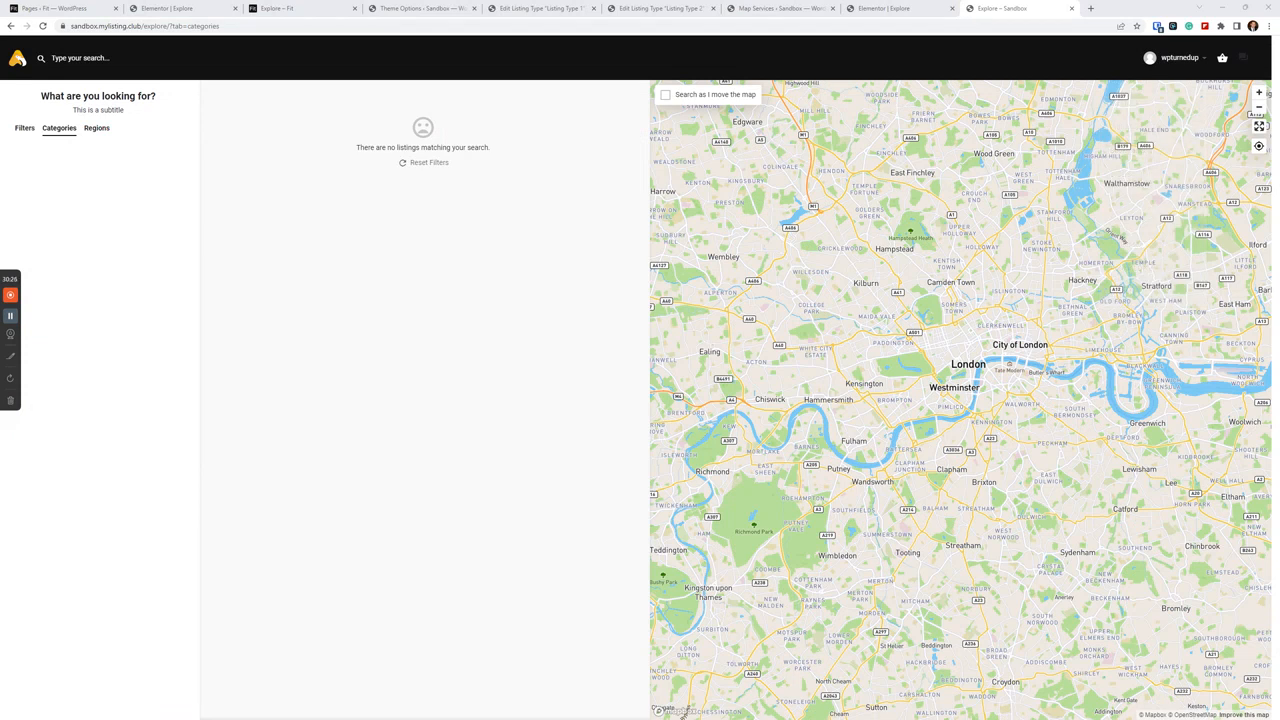
left_click_drag(1279, 95, 1034, 9)
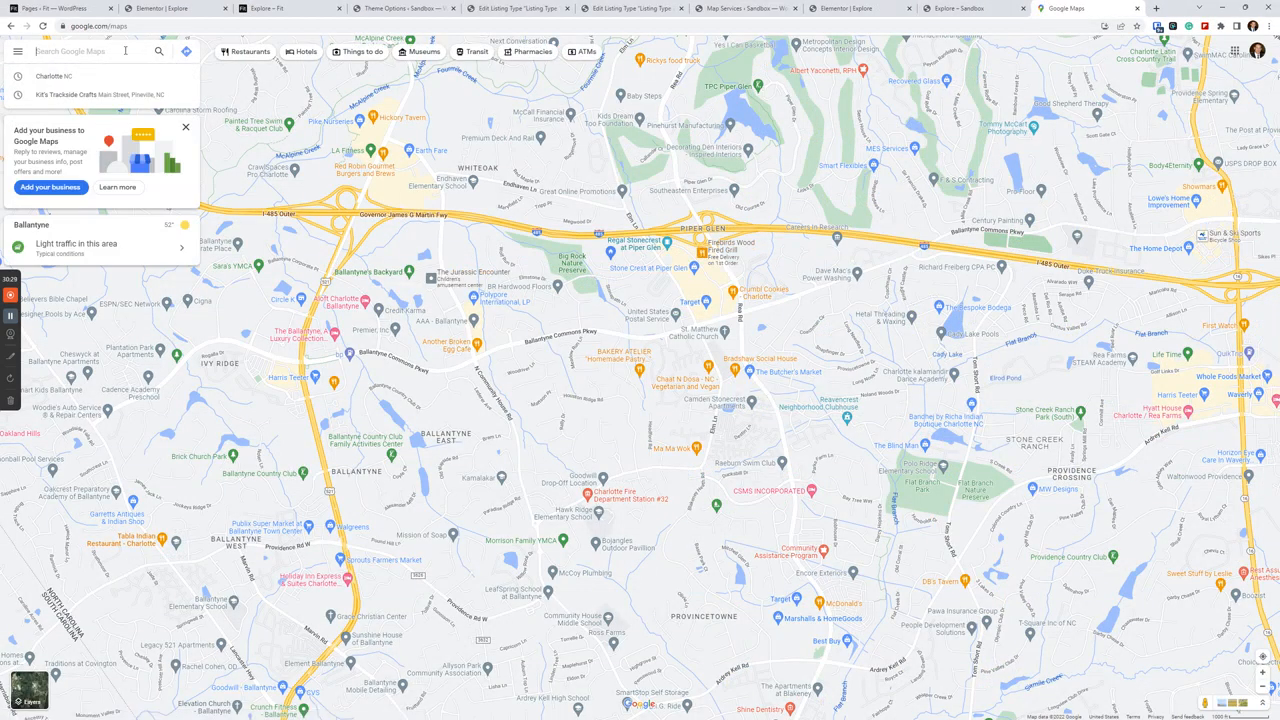
left_click(44, 79)
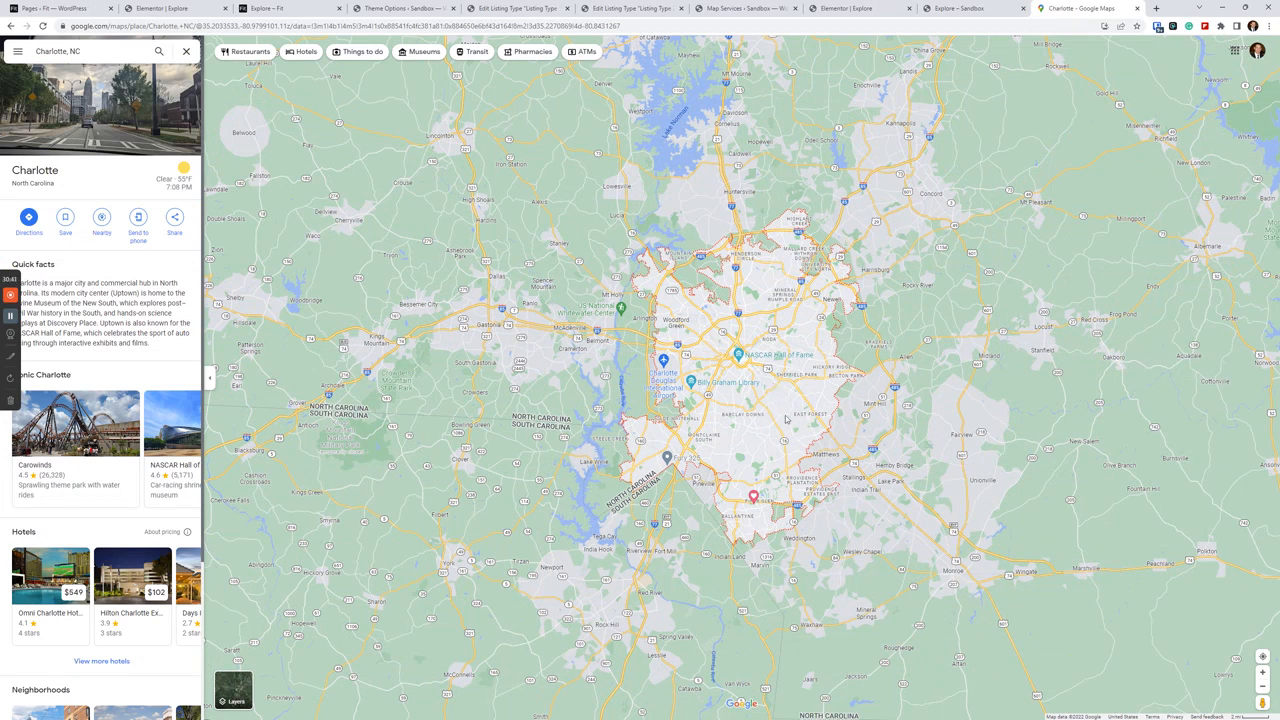
right_click(754, 399)
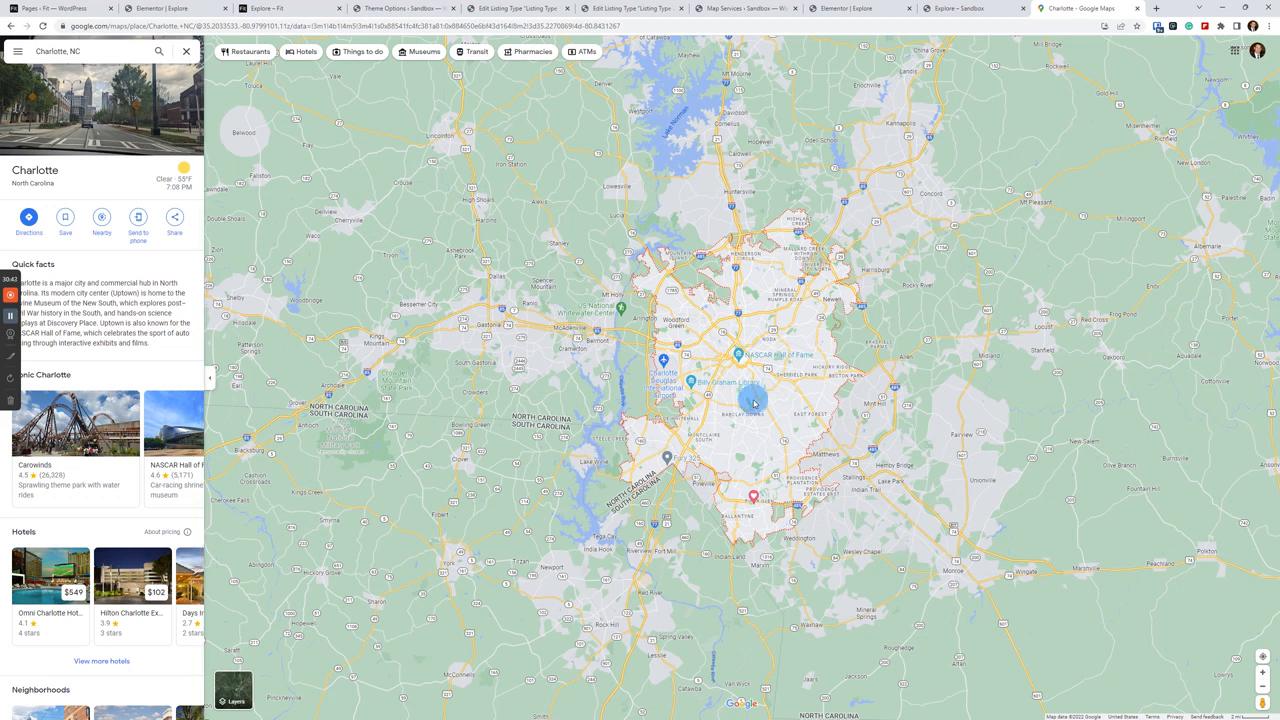
right_click(757, 377)
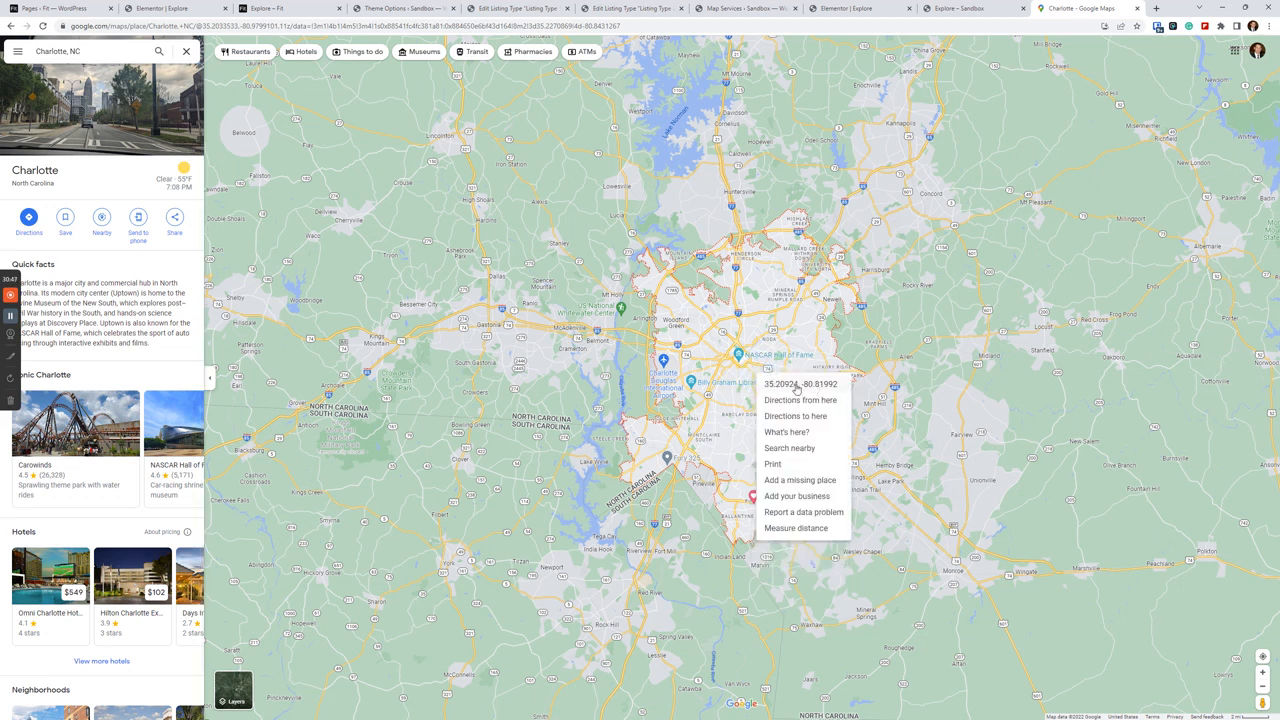
left_click(801, 388)
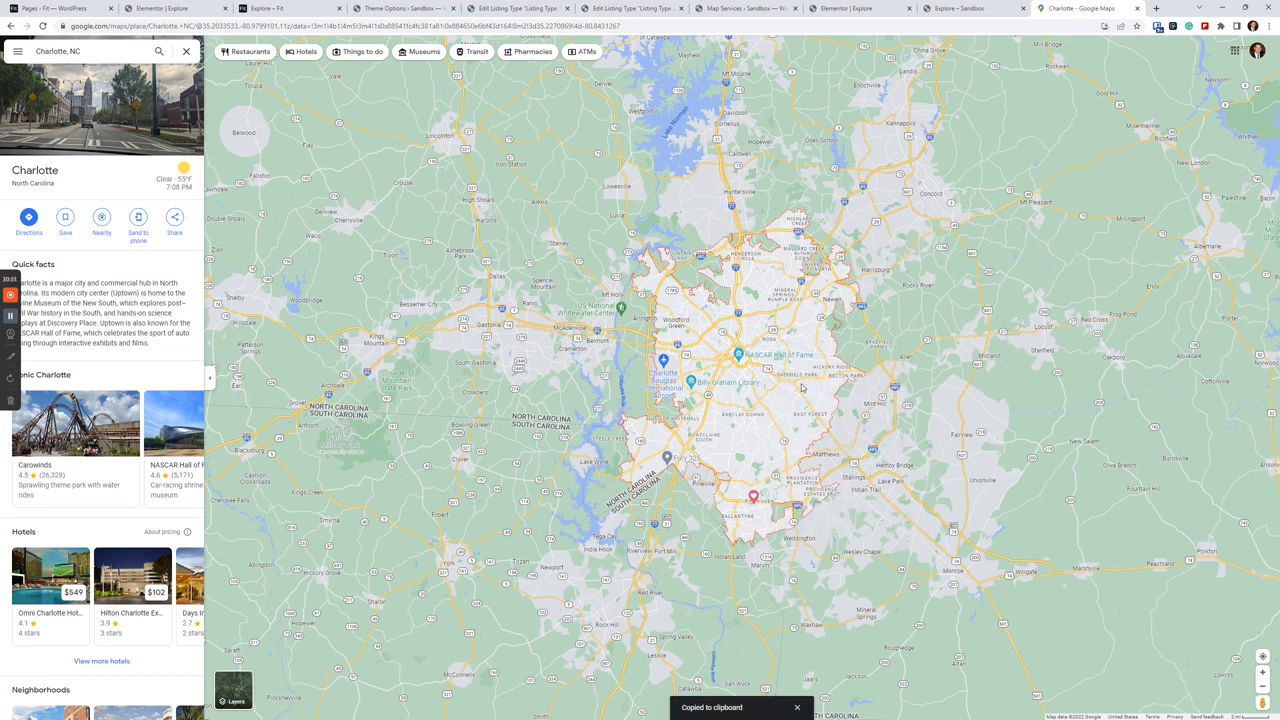
Review the sandbox widget's default latitude and longitude, show the sandbox Explore map and close Google Maps
left_click(848, 9)
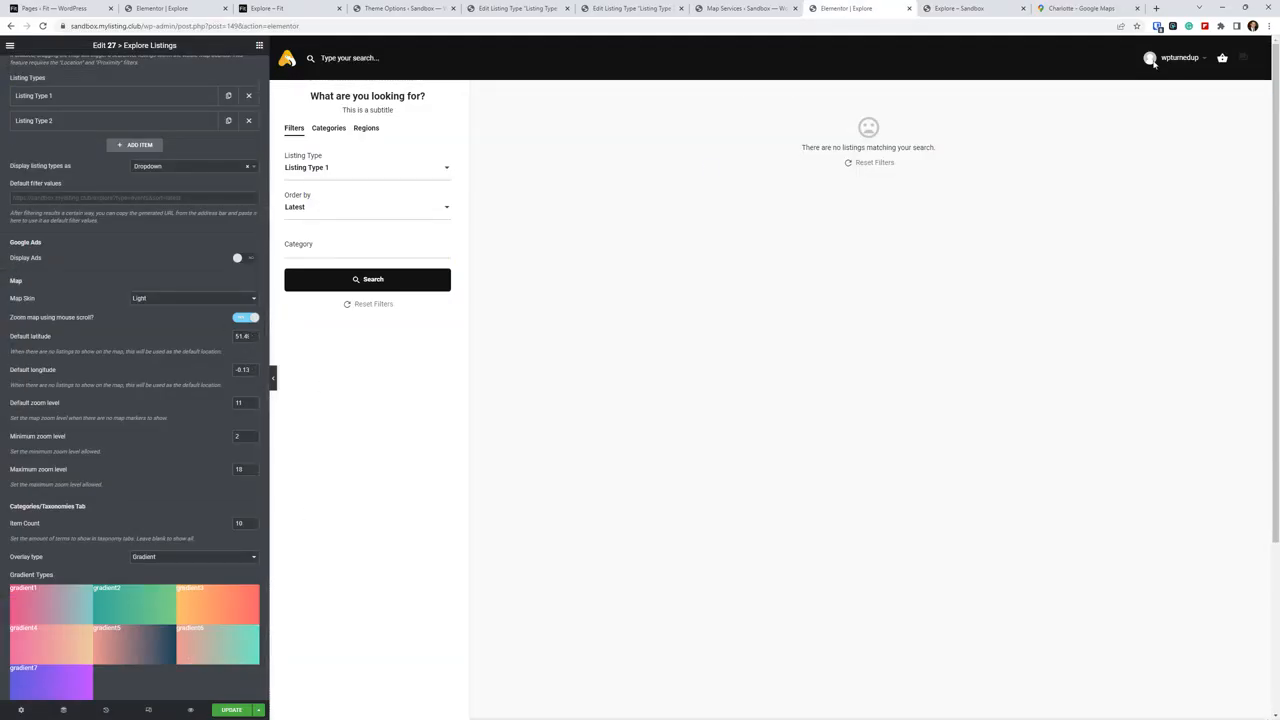
left_click(986, 10)
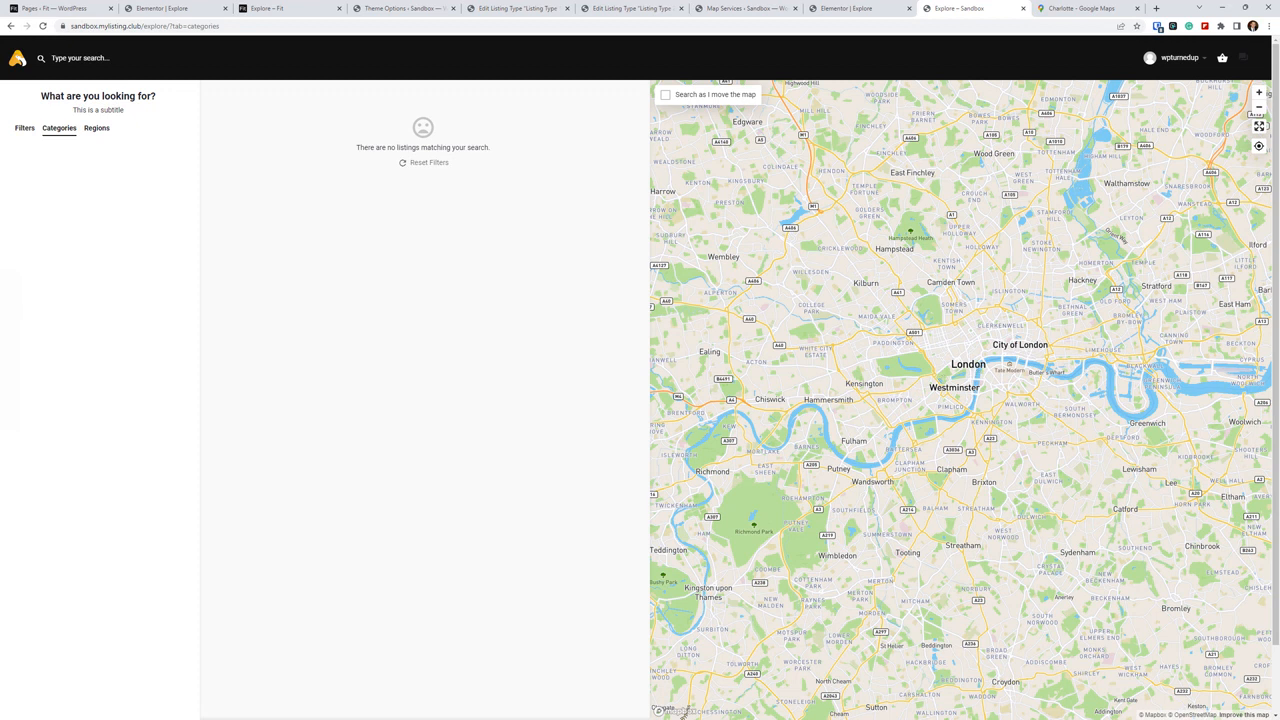
left_click(1137, 8)
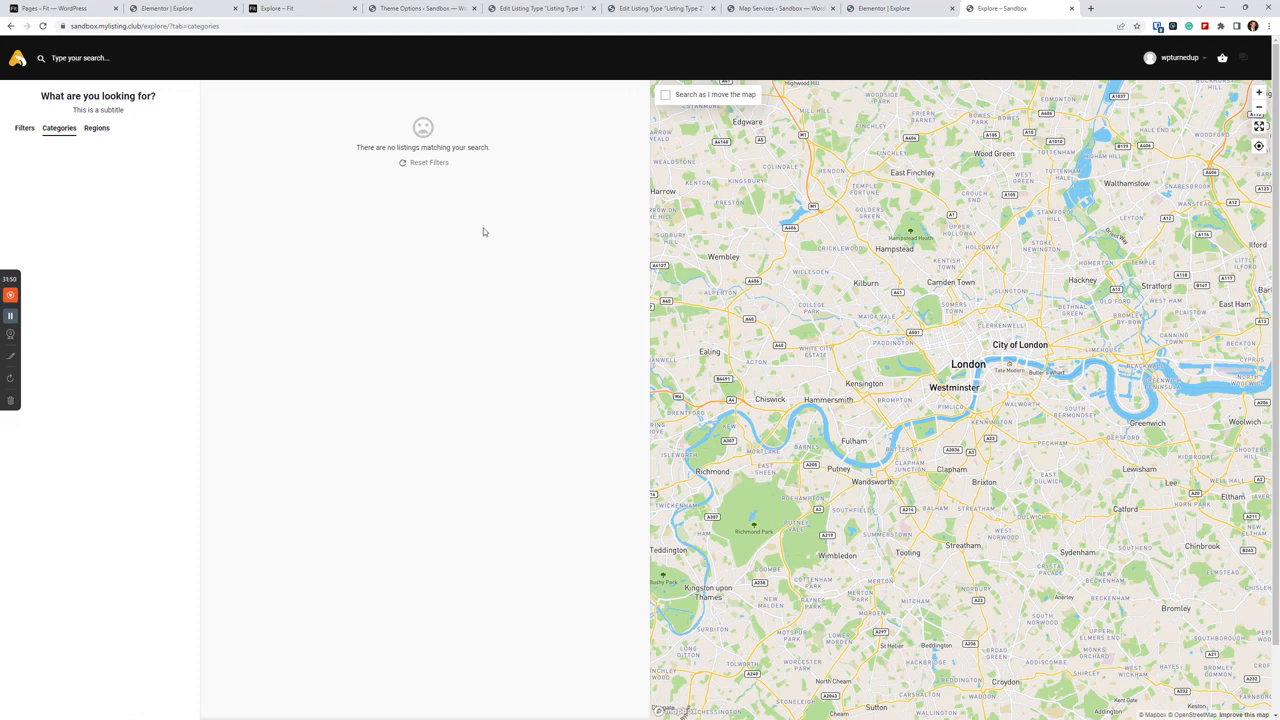
Compare the Item Count setting for the Categories/Taxonomies tab with the Categories tab on the sandbox Explore page
left_click(909, 6)
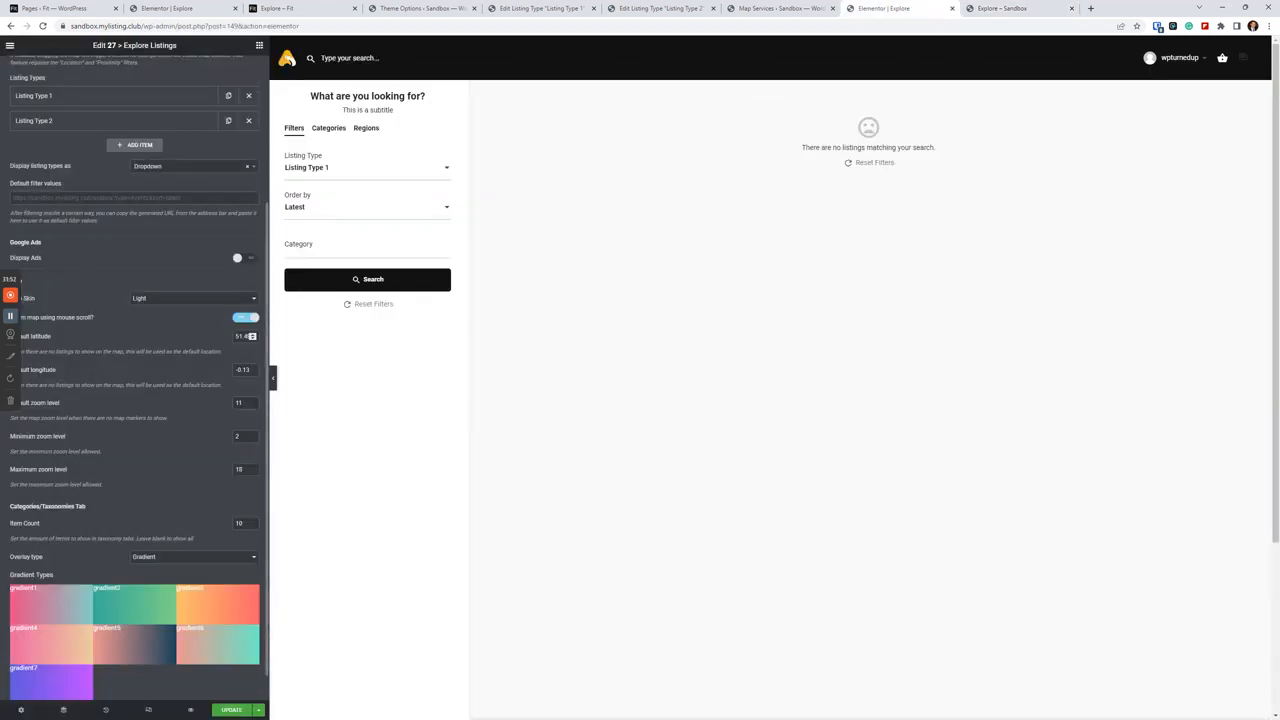
scroll(157, 400, "down", 1)
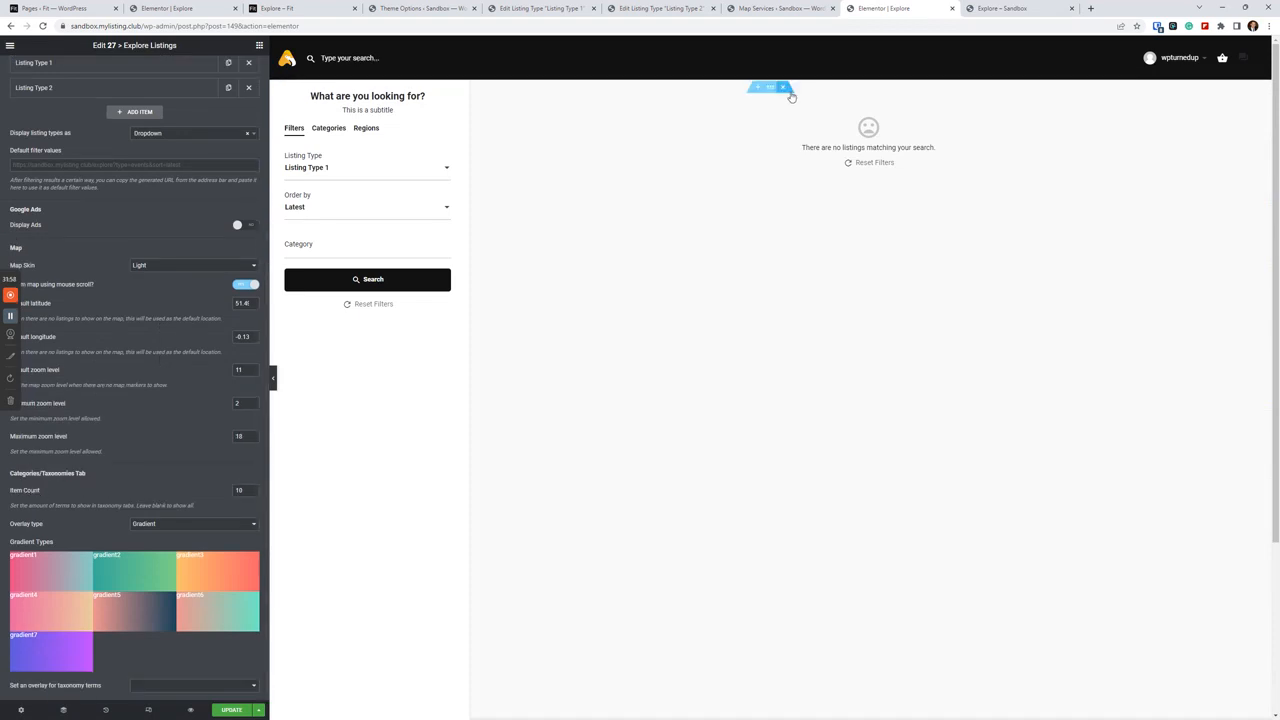
left_click(1013, 10)
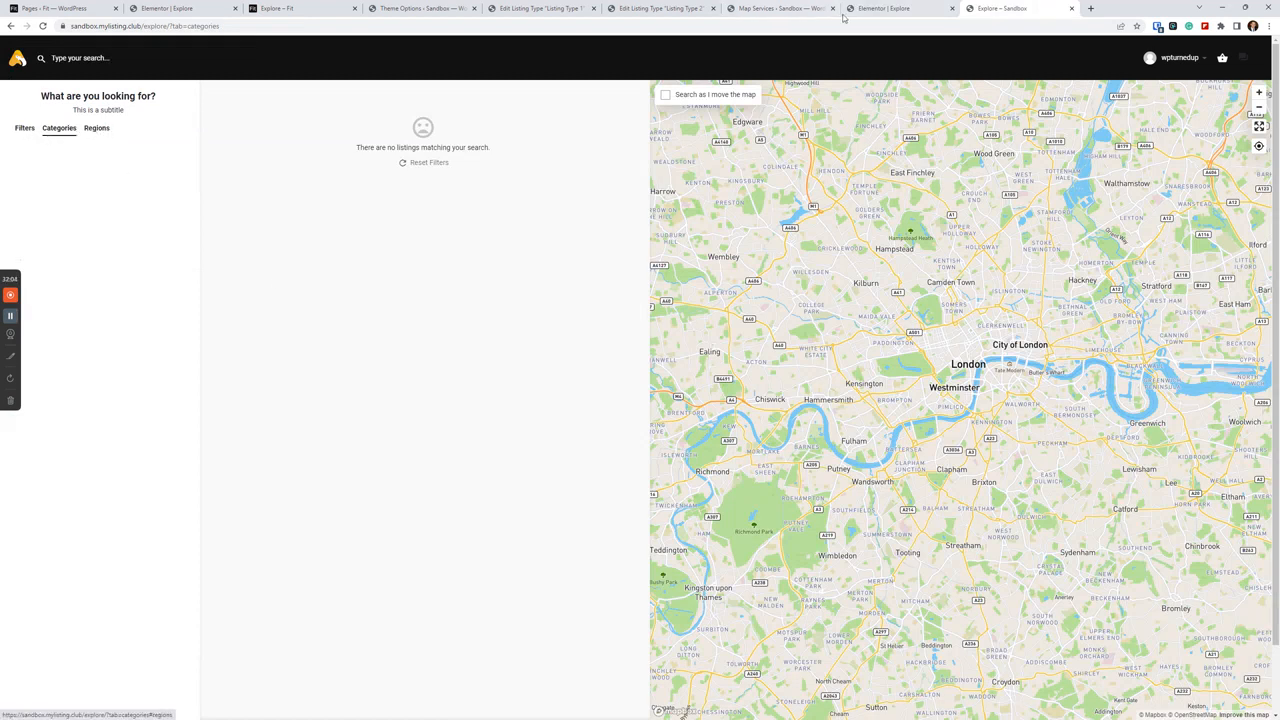
left_click(904, 6)
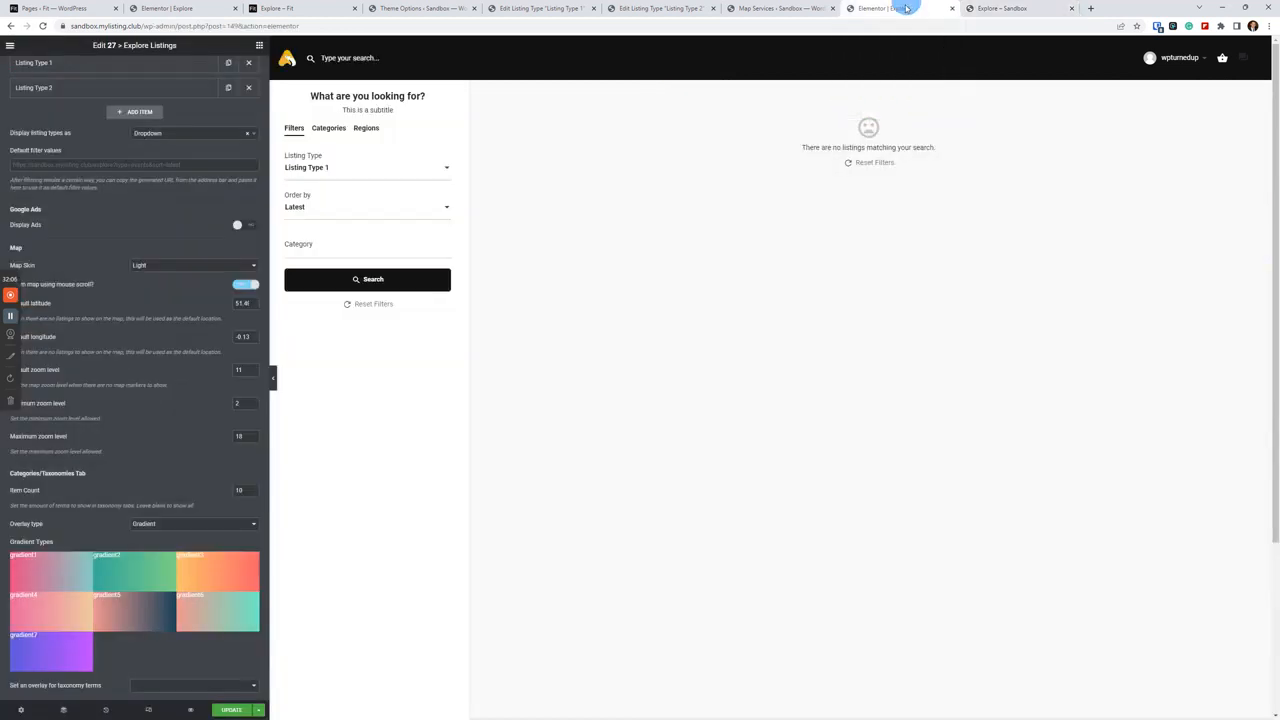
left_click(202, 491)
left_click(1014, 8)
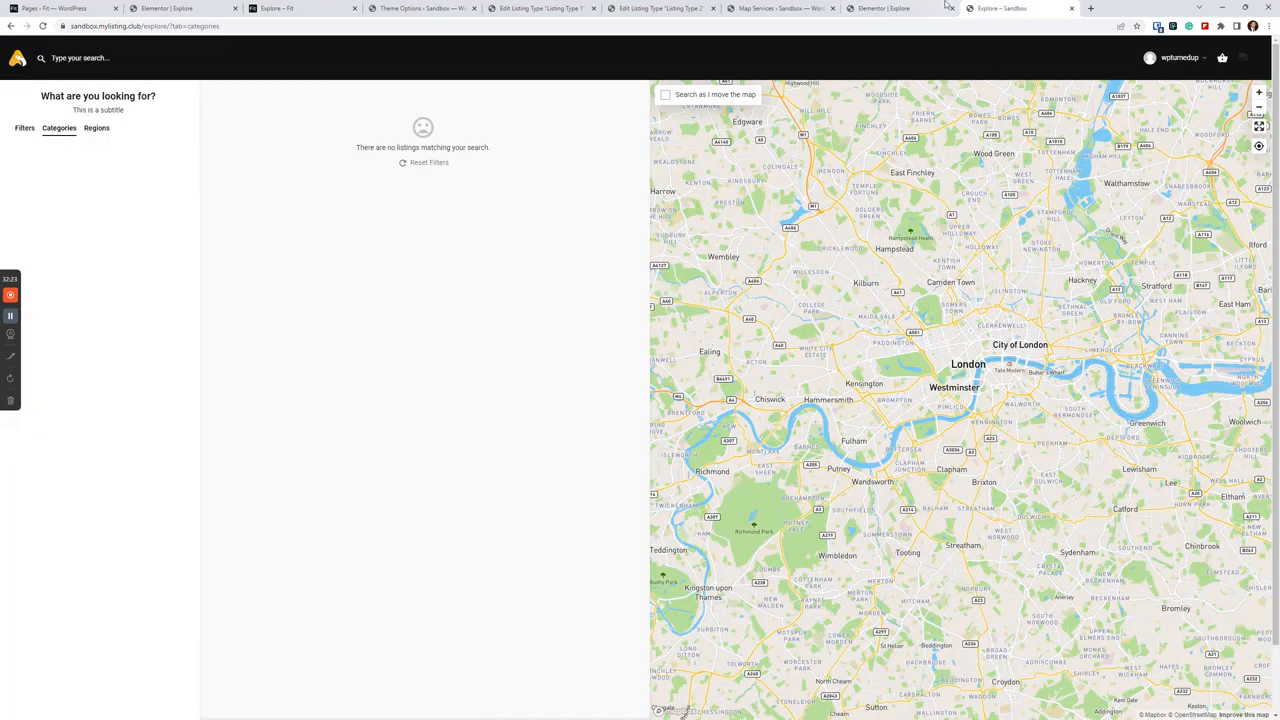
left_click(895, 8)
Reload the live Fit Explore page without its map-only view
left_click(324, 5)
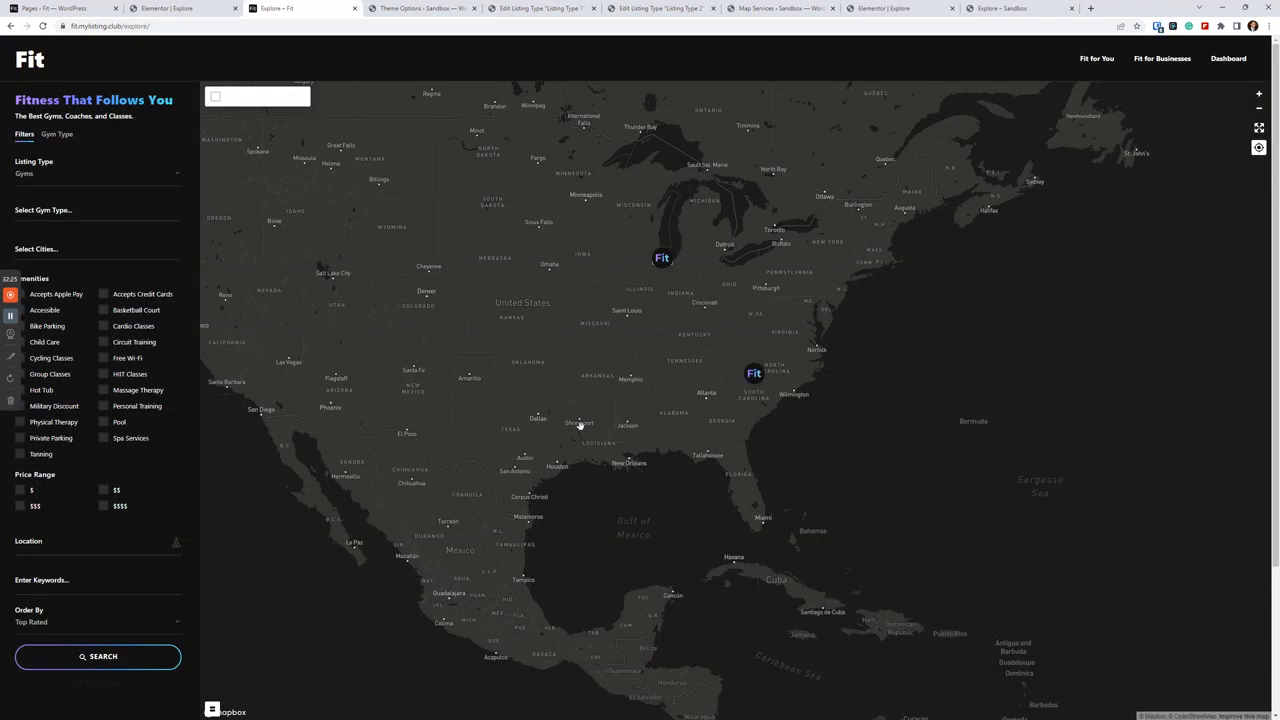
left_click(143, 27)
key("Return")
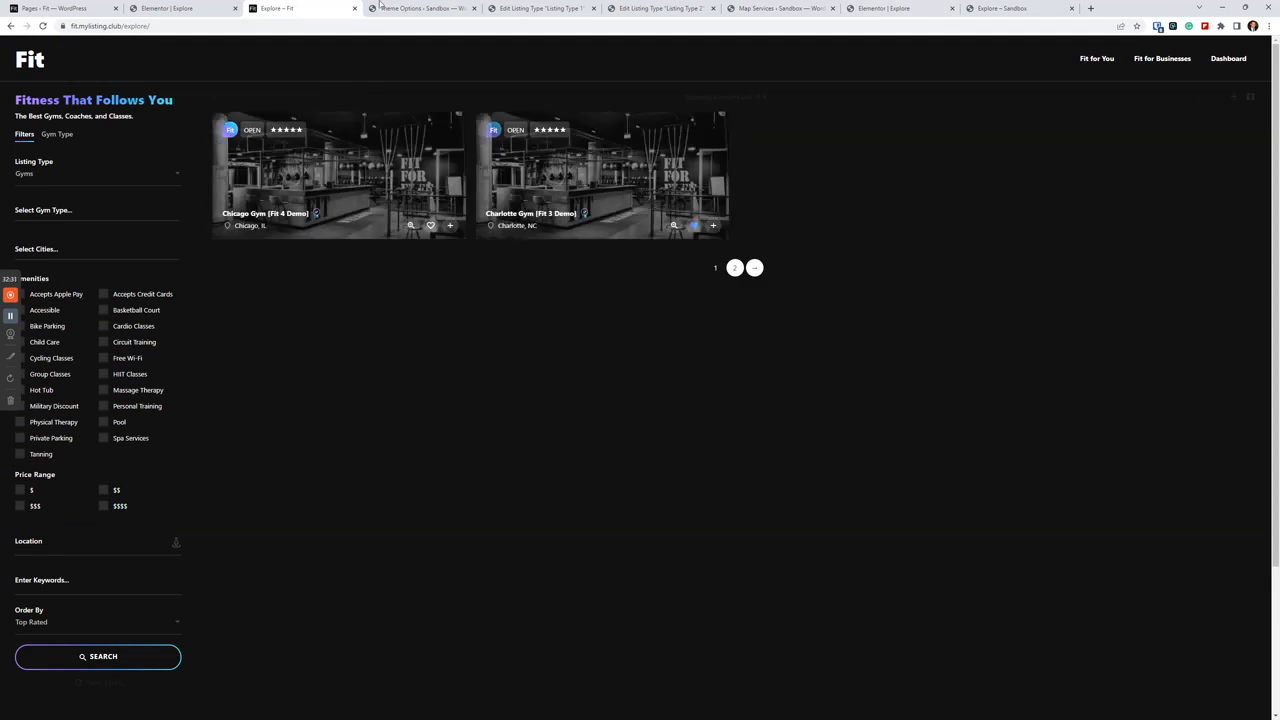
Set the Fit site's Explore Listings widget to One column and update the page
left_click(168, 8)
left_click(150, 184)
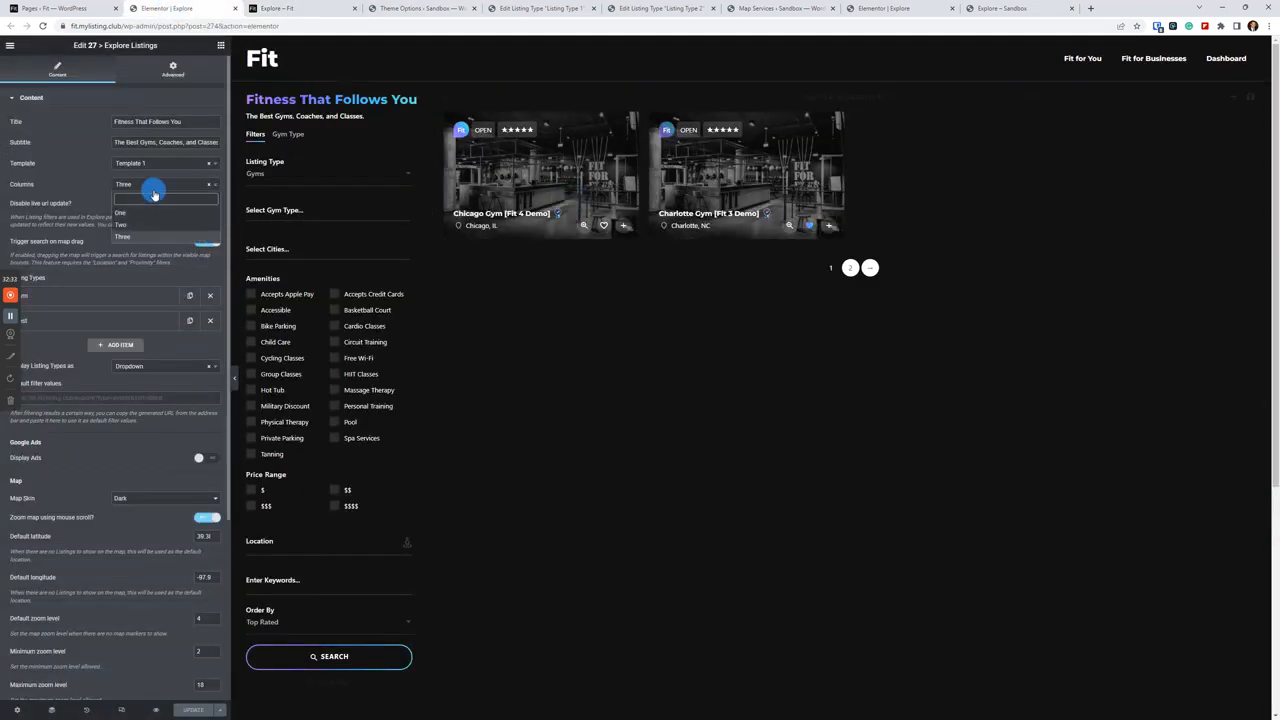
left_click(148, 198)
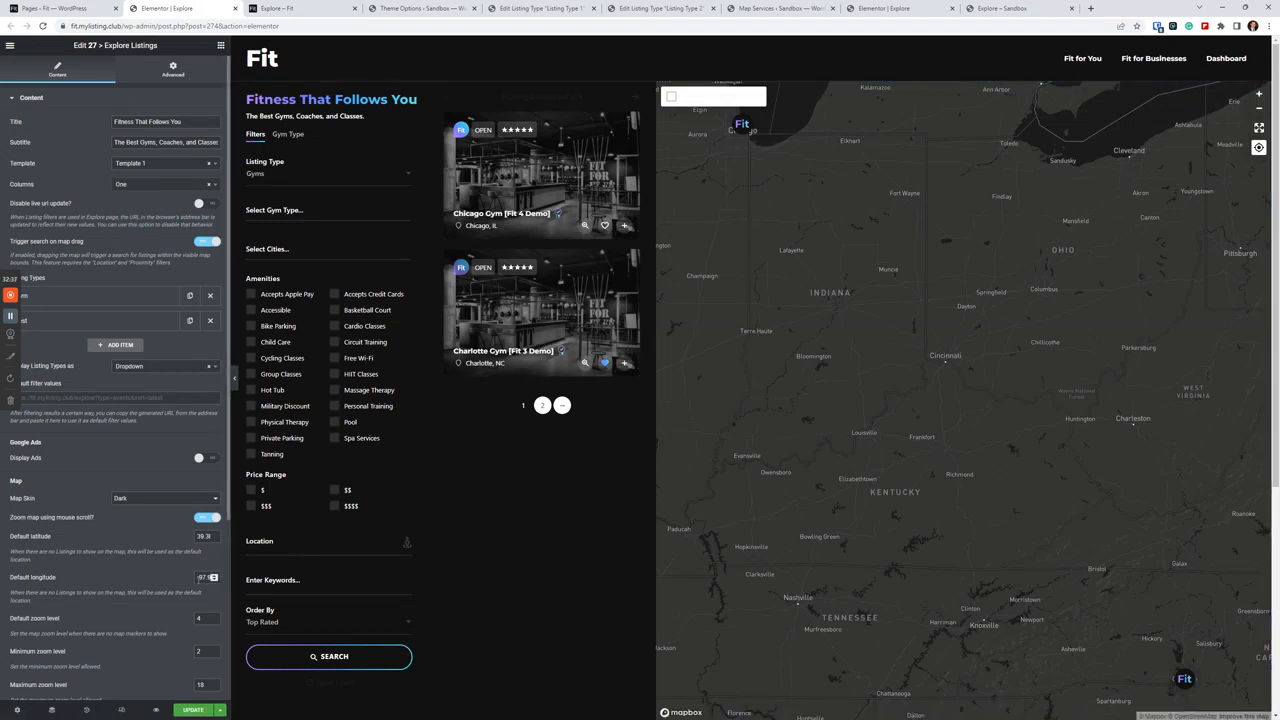
scroll(120, 498, "down", 1)
scroll(162, 554, "down", 1)
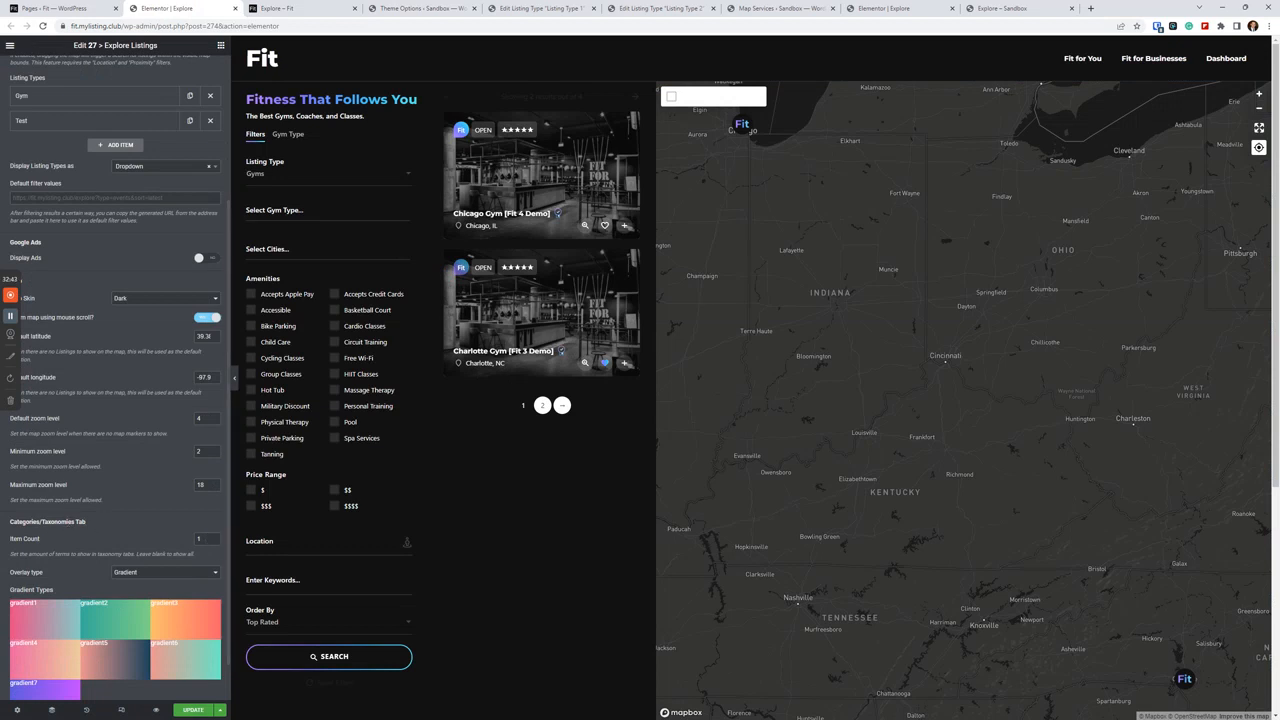
left_click(210, 710)
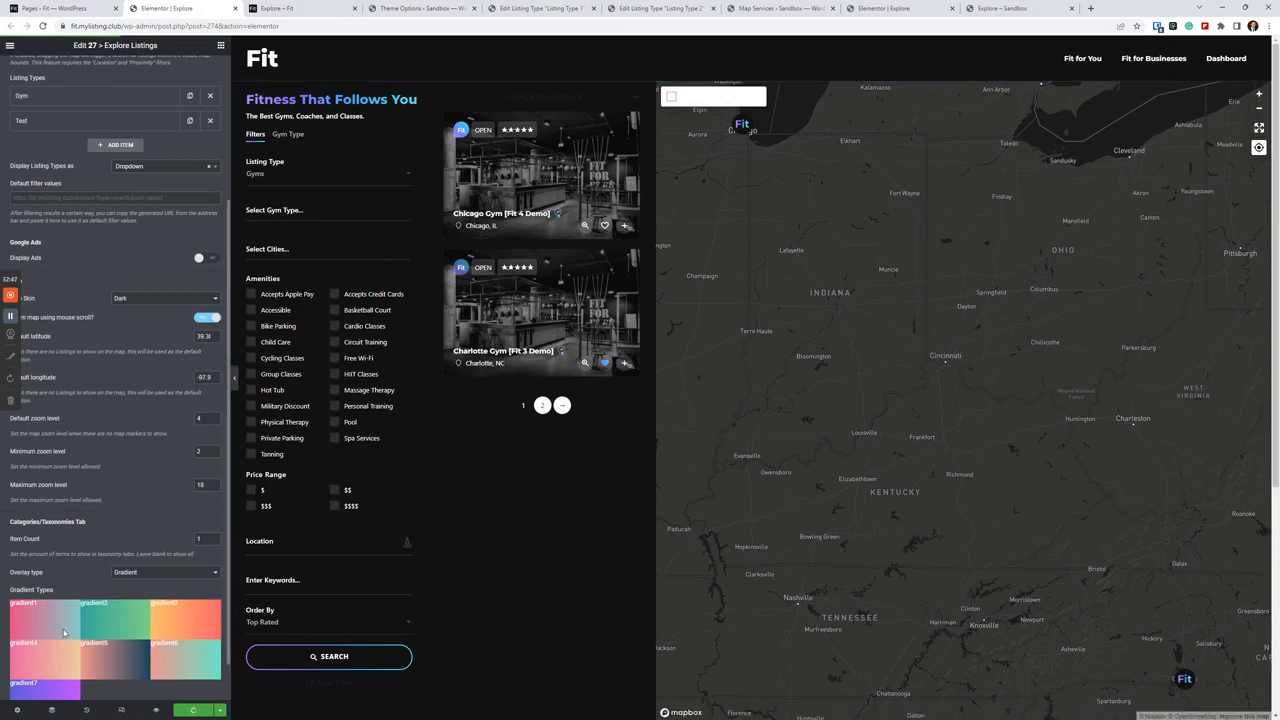
Reload the live Fit Explore page, show its Gym Type terms and load one more term
left_click(300, 8)
left_click(42, 25)
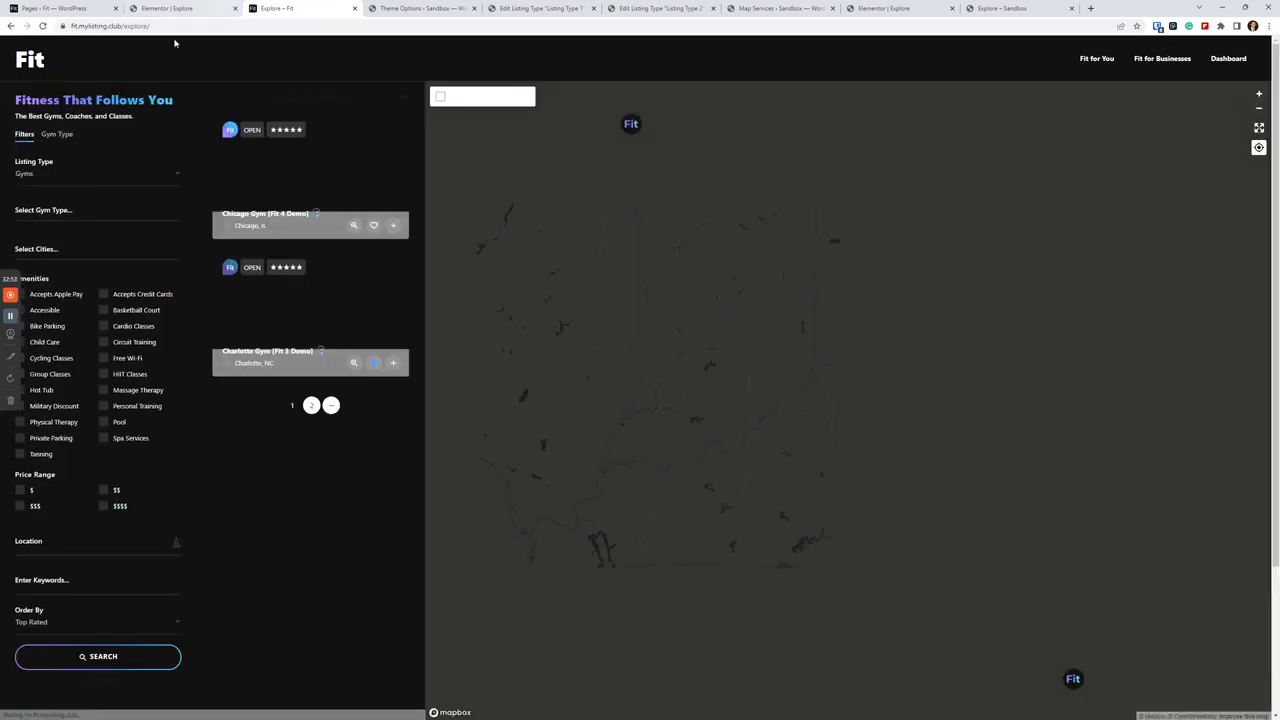
left_click(57, 133)
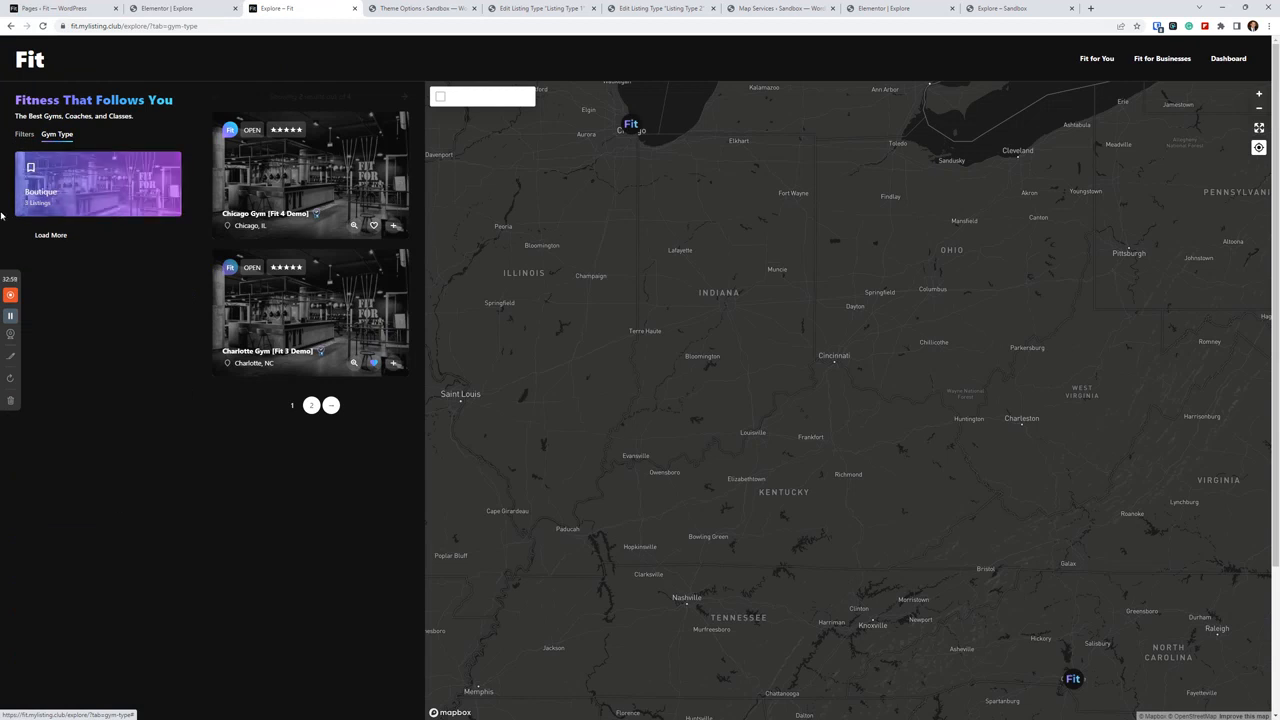
left_click(58, 235)
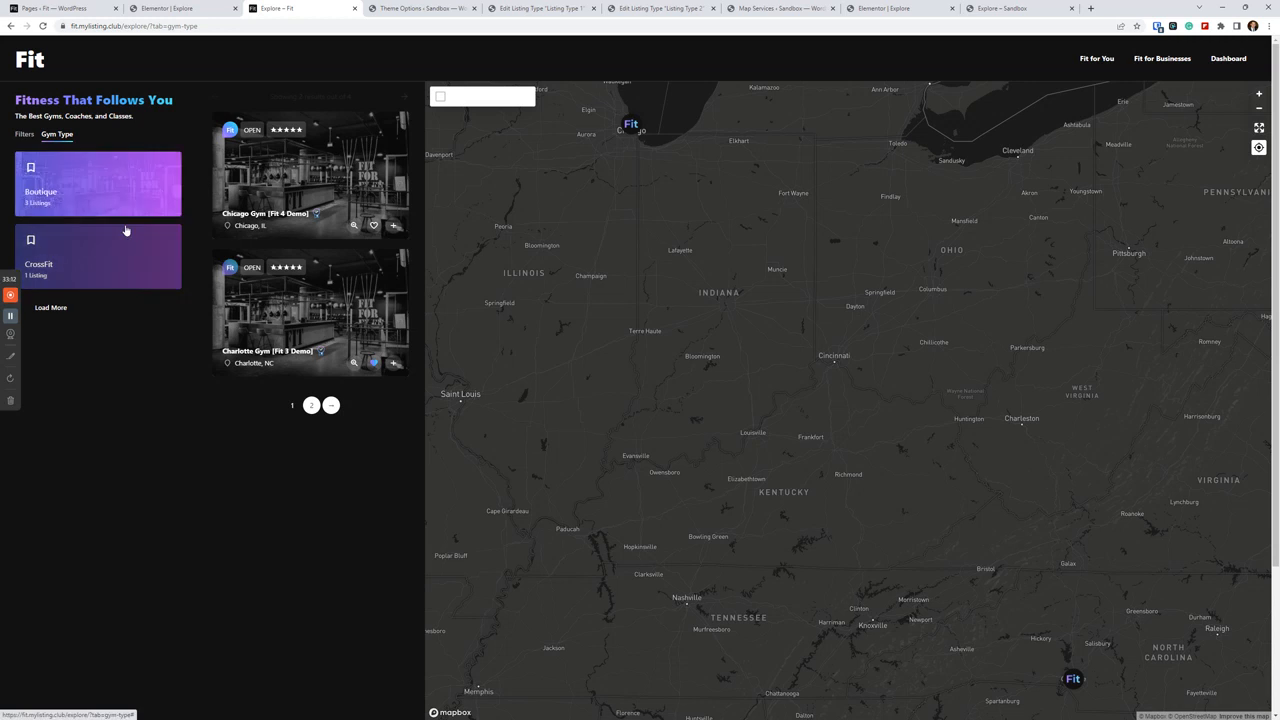
left_click(120, 698)
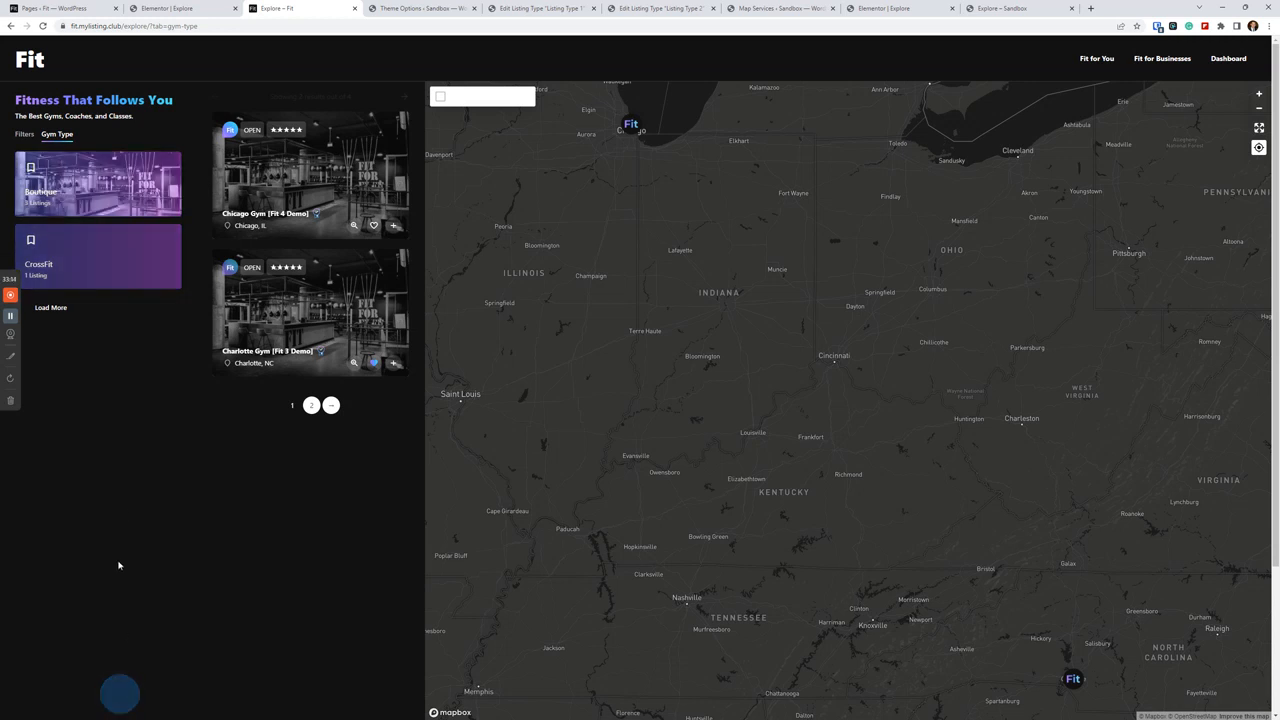
left_click(118, 538)
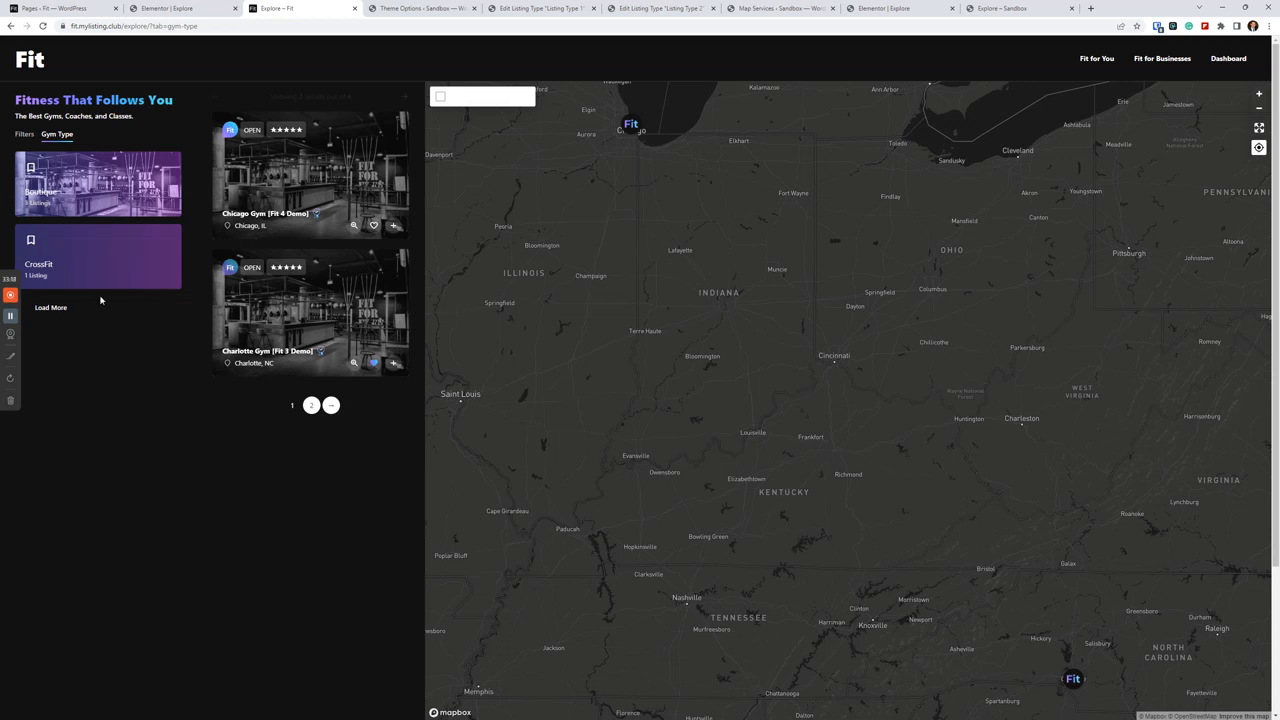
left_click(171, 429)
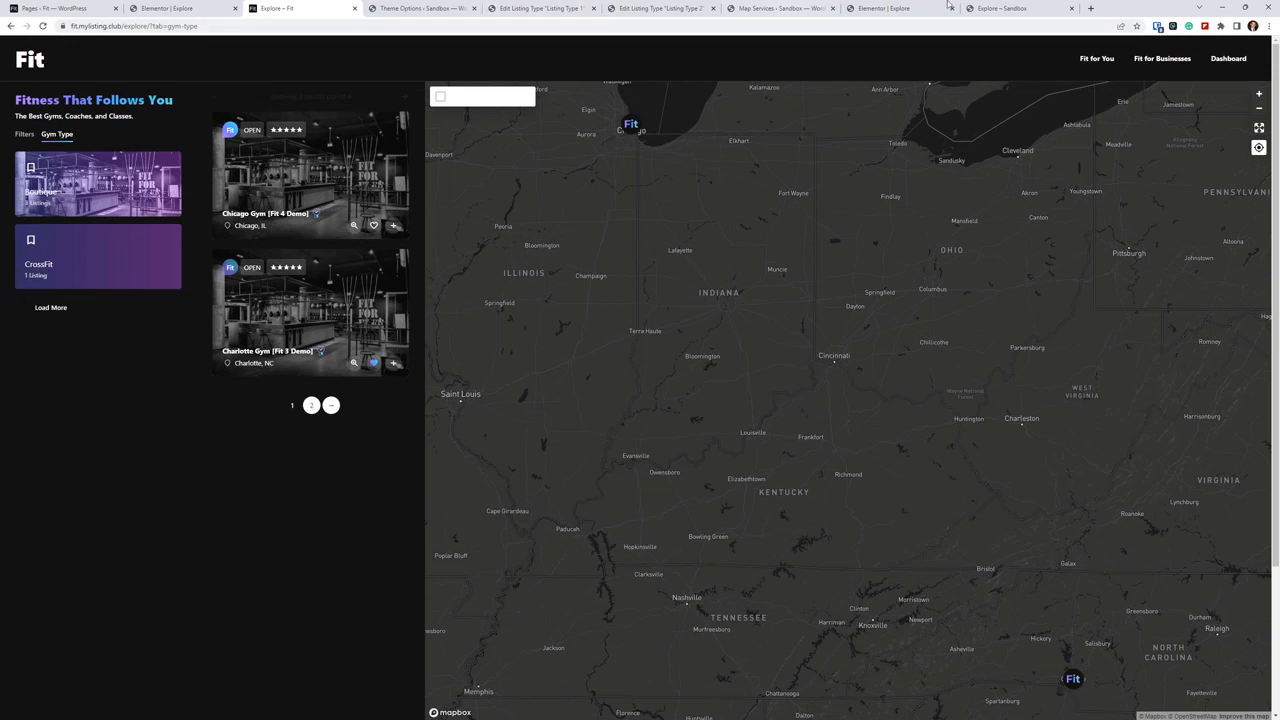
Clear the Item Count for the Categories/Taxonomies tab in the Fit site's Explore Listings widget
left_click(887, 8)
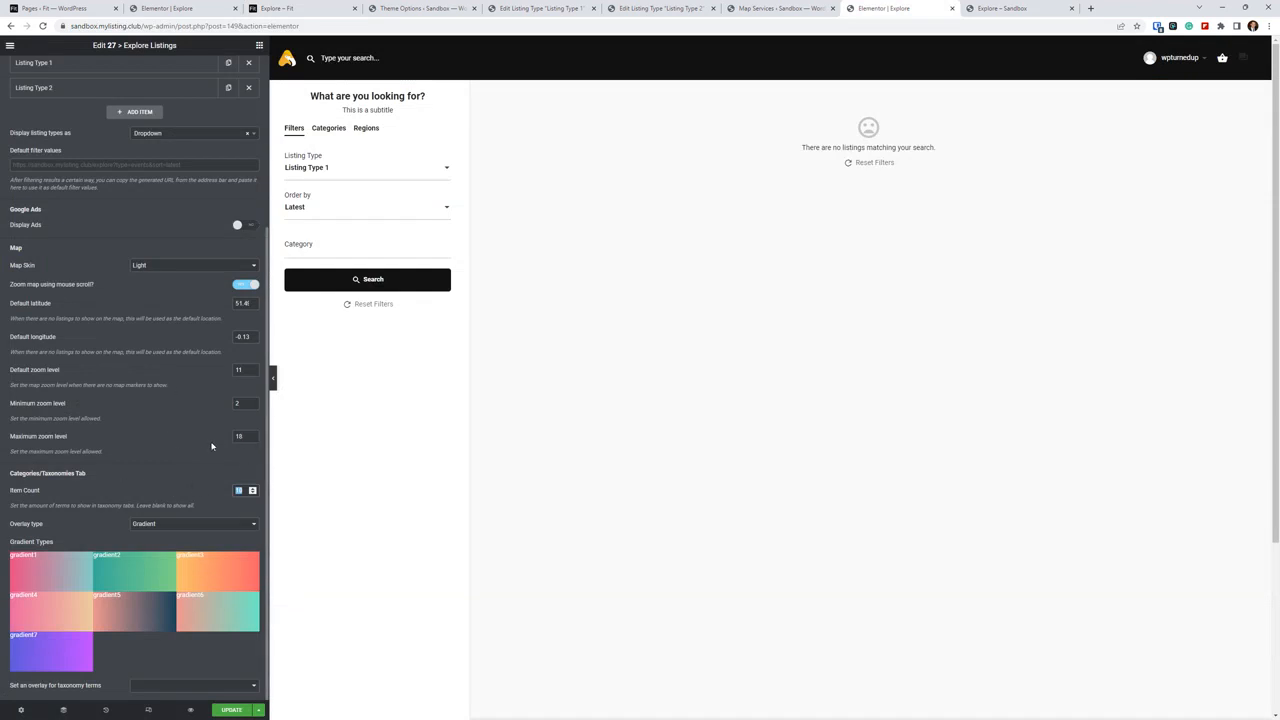
key("ctrl+2")
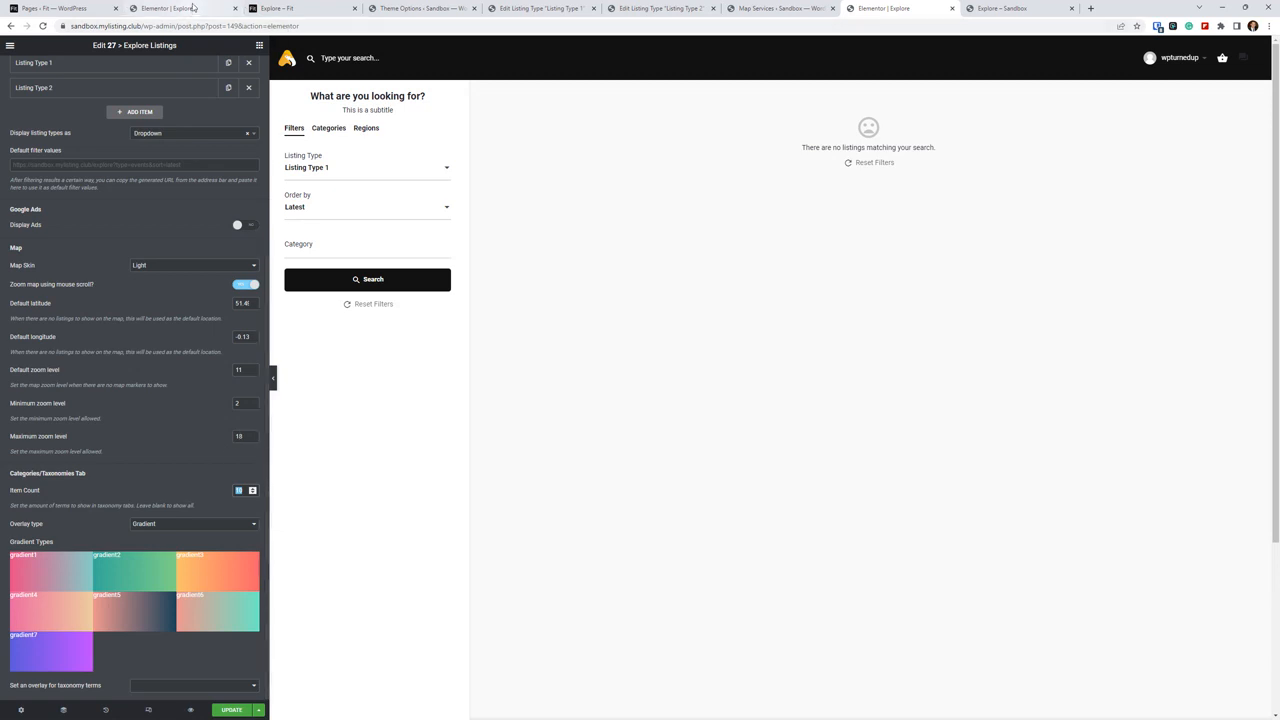
scroll(155, 490, "down", 1)
left_click_drag(204, 491, 175, 494)
key("BackSpace")
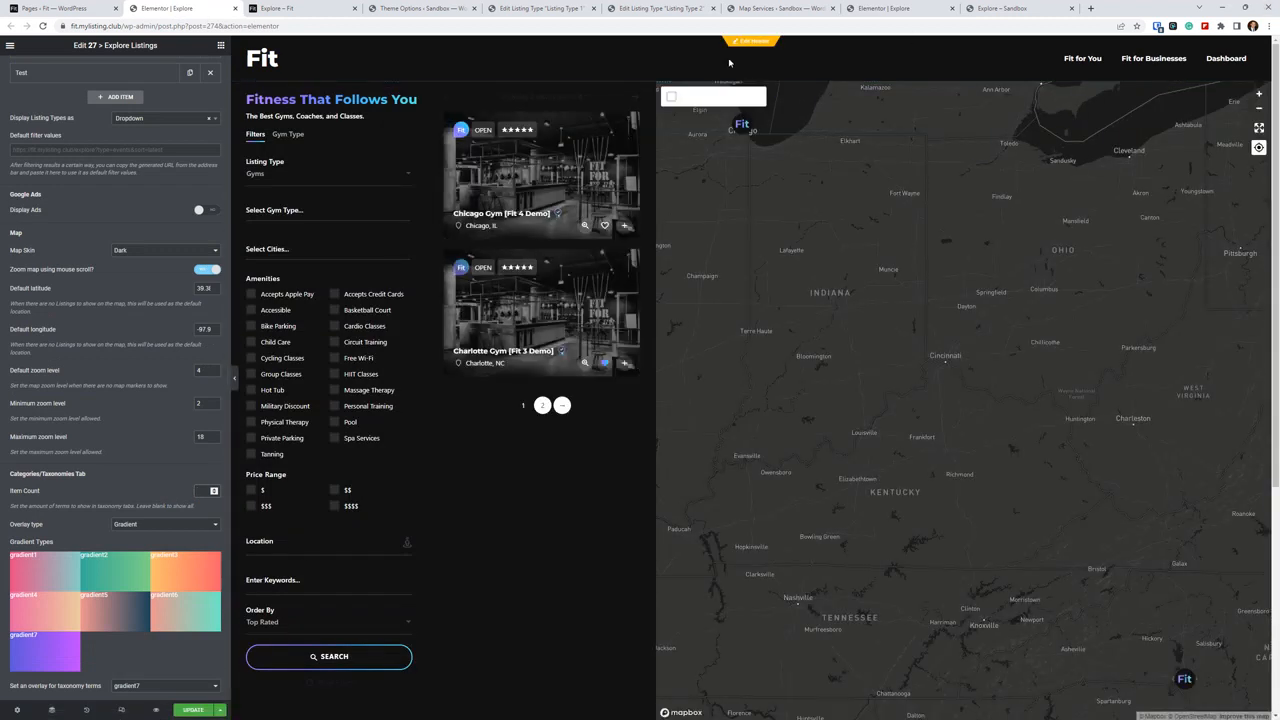
Compare the sandbox widget's taxonomy overlay settings with the Gym Type term cards on the live Fit Explore page
left_click(905, 9)
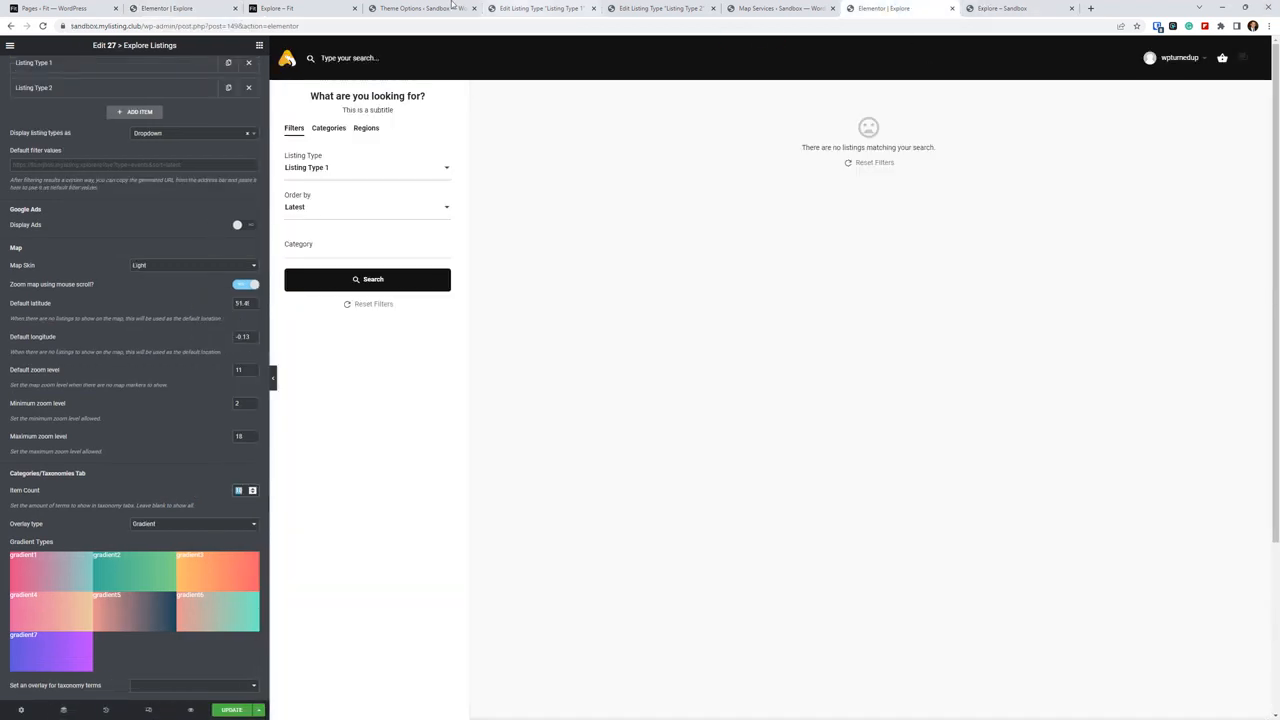
left_click(300, 8)
scroll(97, 277, "down", 2)
scroll(100, 271, "up", 2)
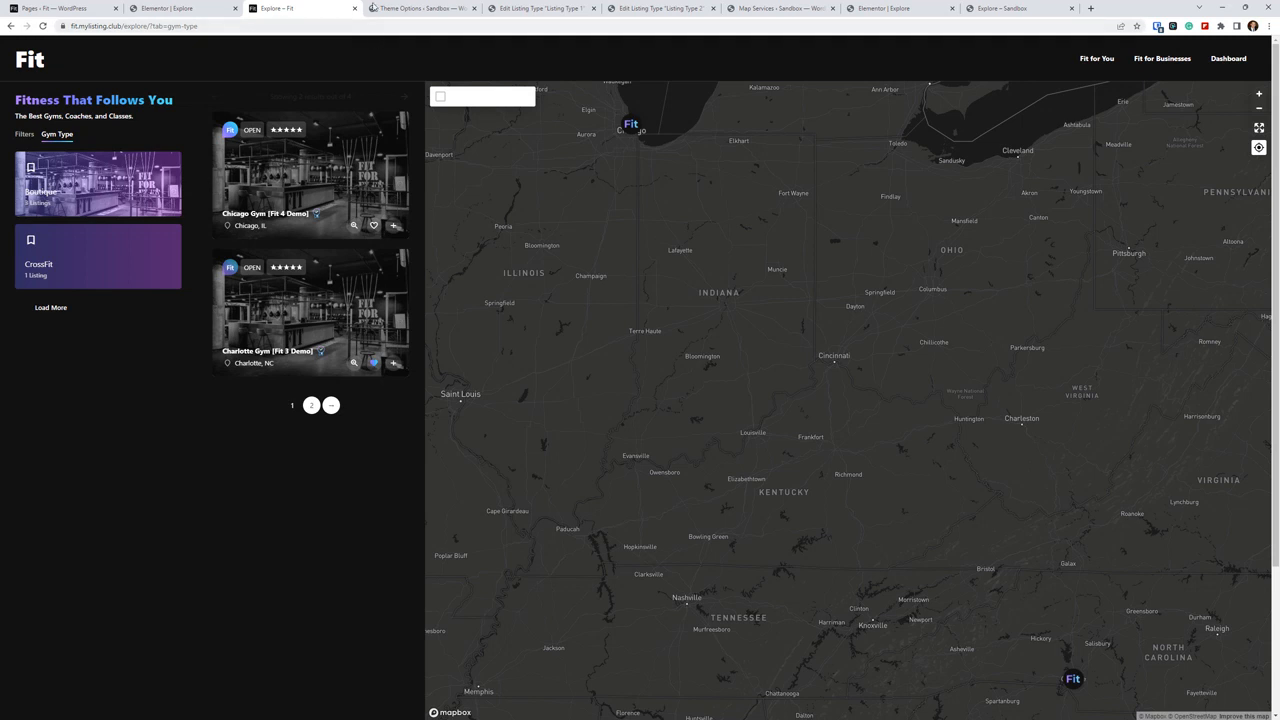
Change the taxonomy overlay type to Solid Color in the Fit site's Explore Listings widget
left_click(168, 8)
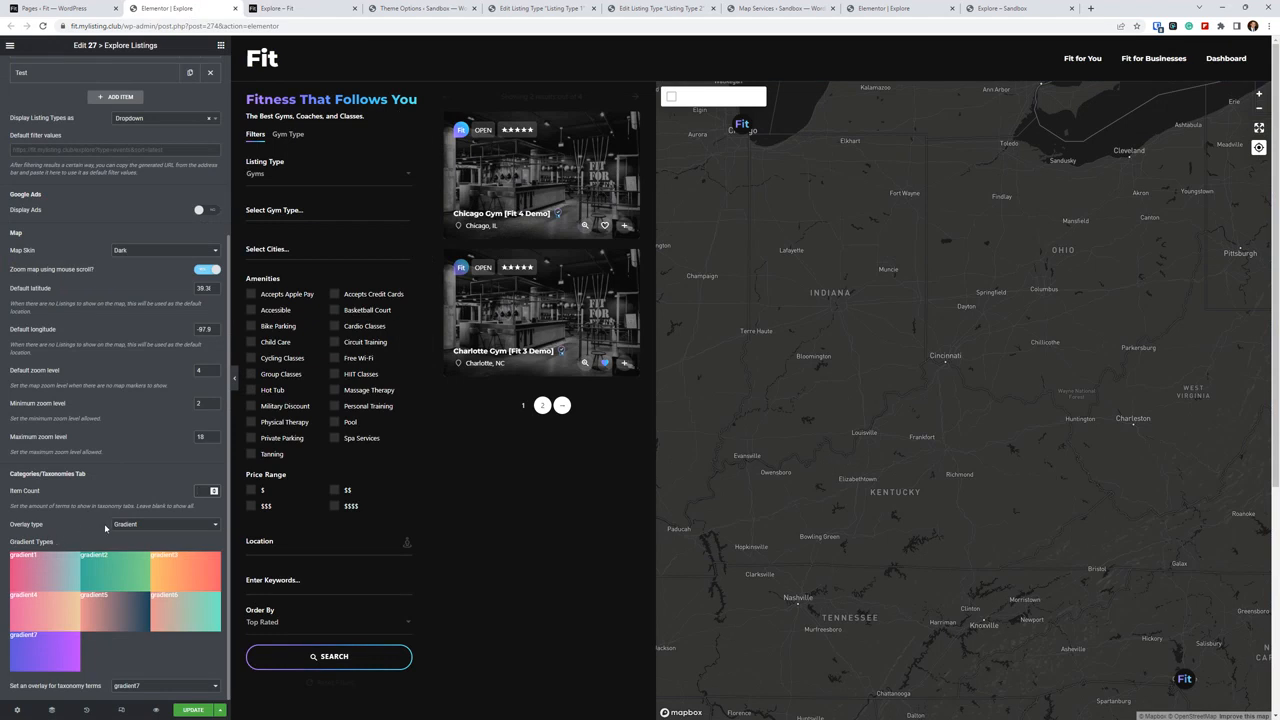
scroll(195, 505, "up", 1)
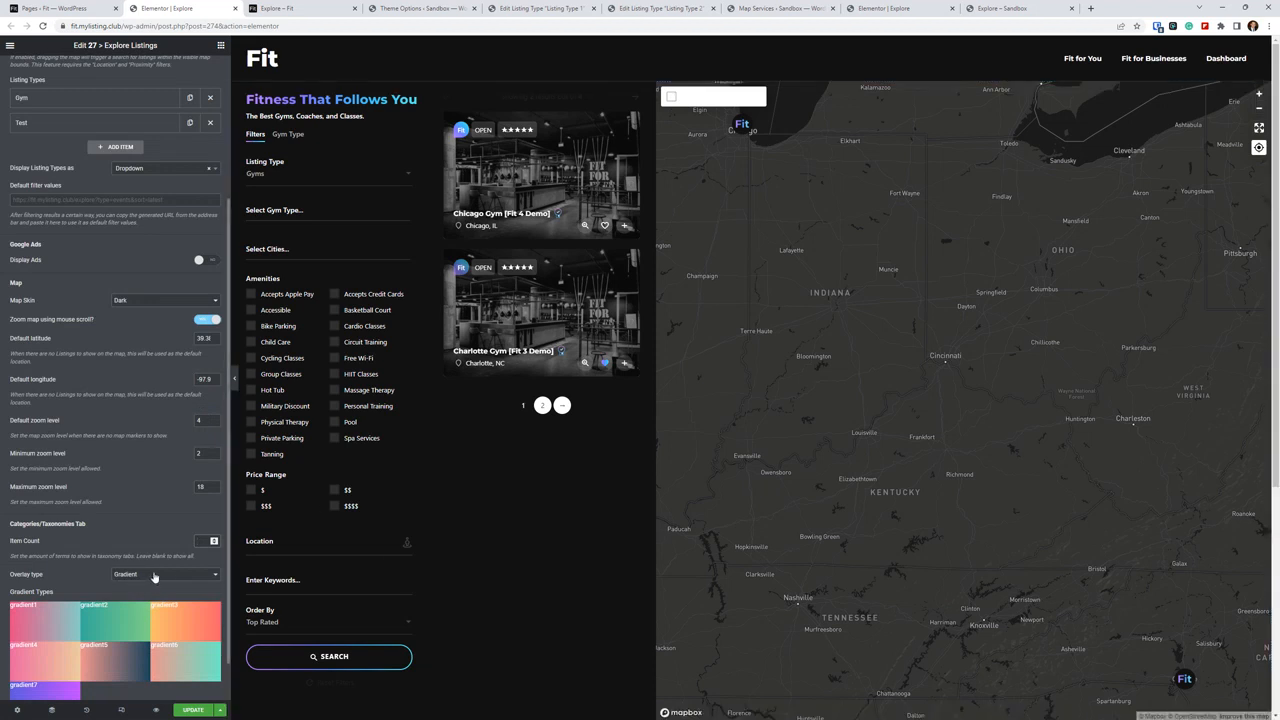
scroll(154, 577, "down", 1)
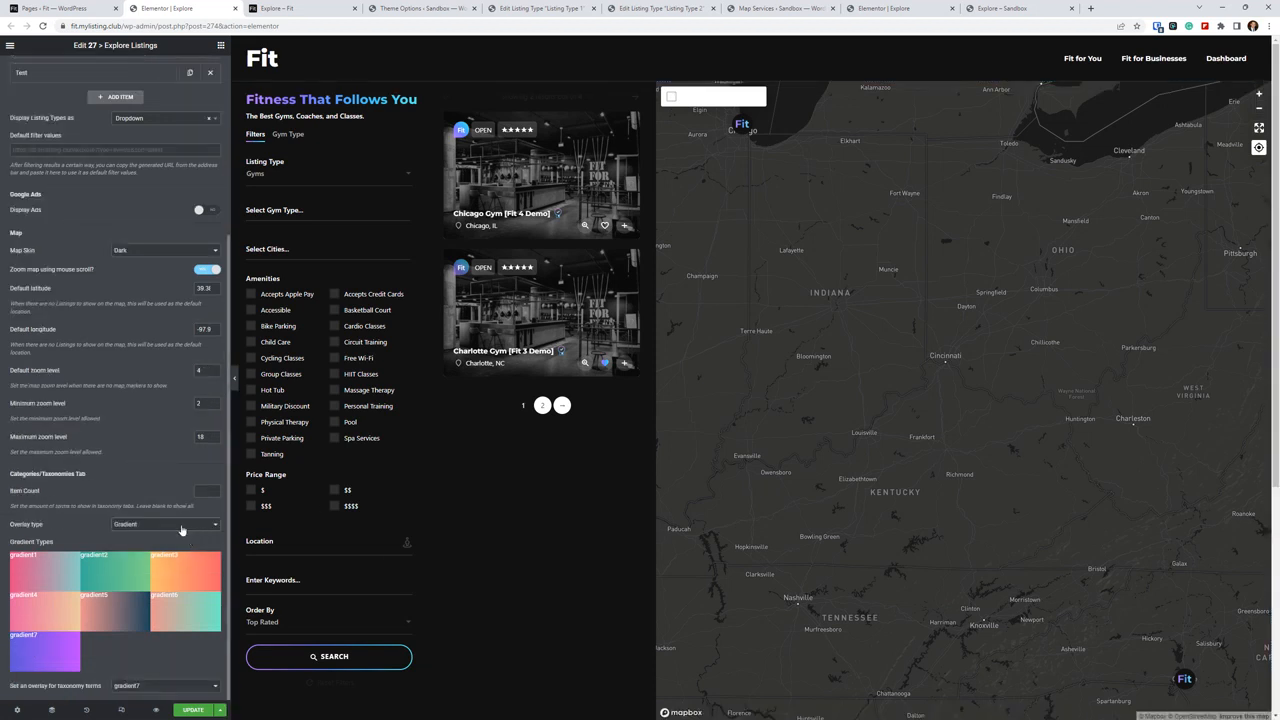
left_click(164, 524)
left_click(140, 543)
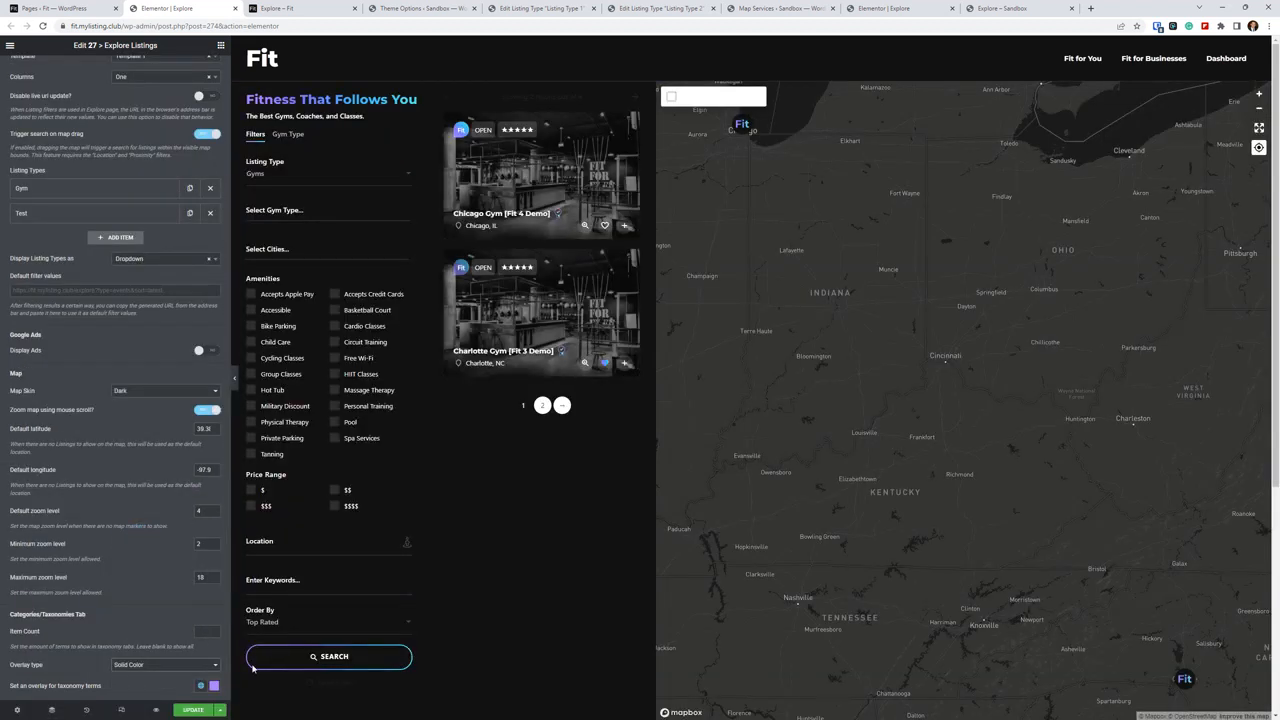
Set the taxonomy overlay type to Gradient with gradient7 in the Fit site's Explore Listings widget and update the page
left_click(160, 665)
left_click(135, 670)
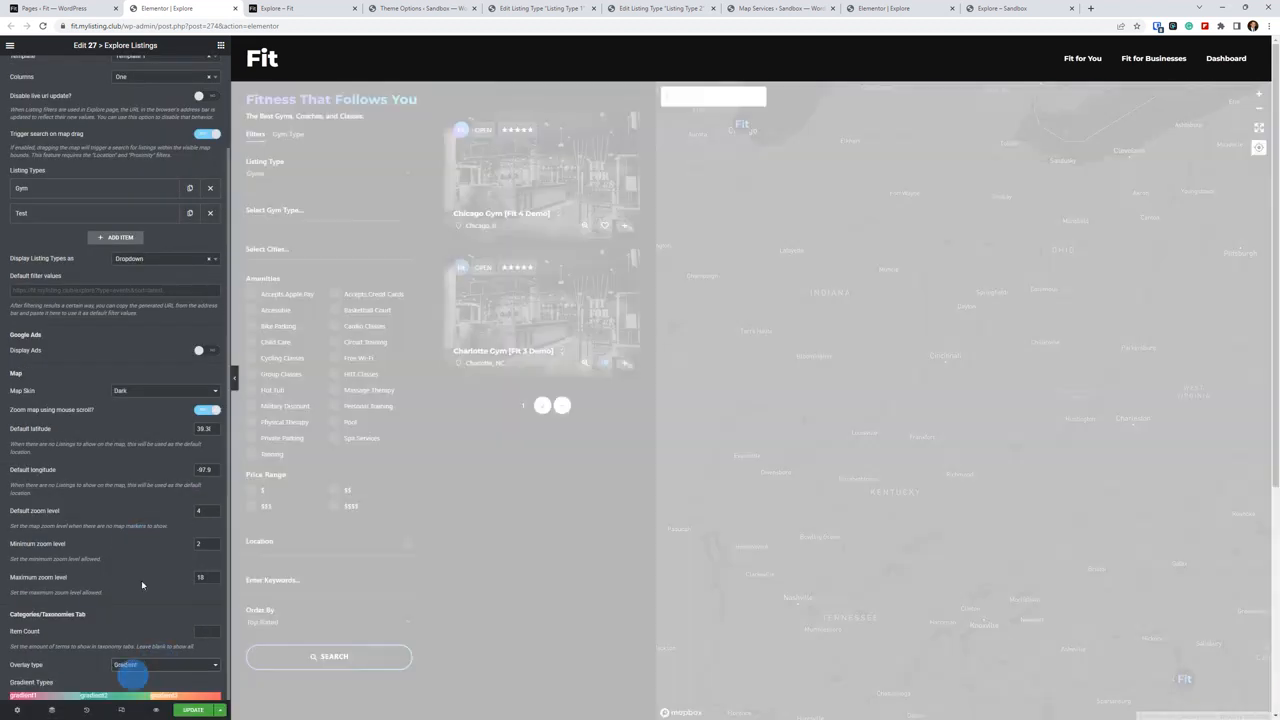
scroll(135, 664, "down", 3)
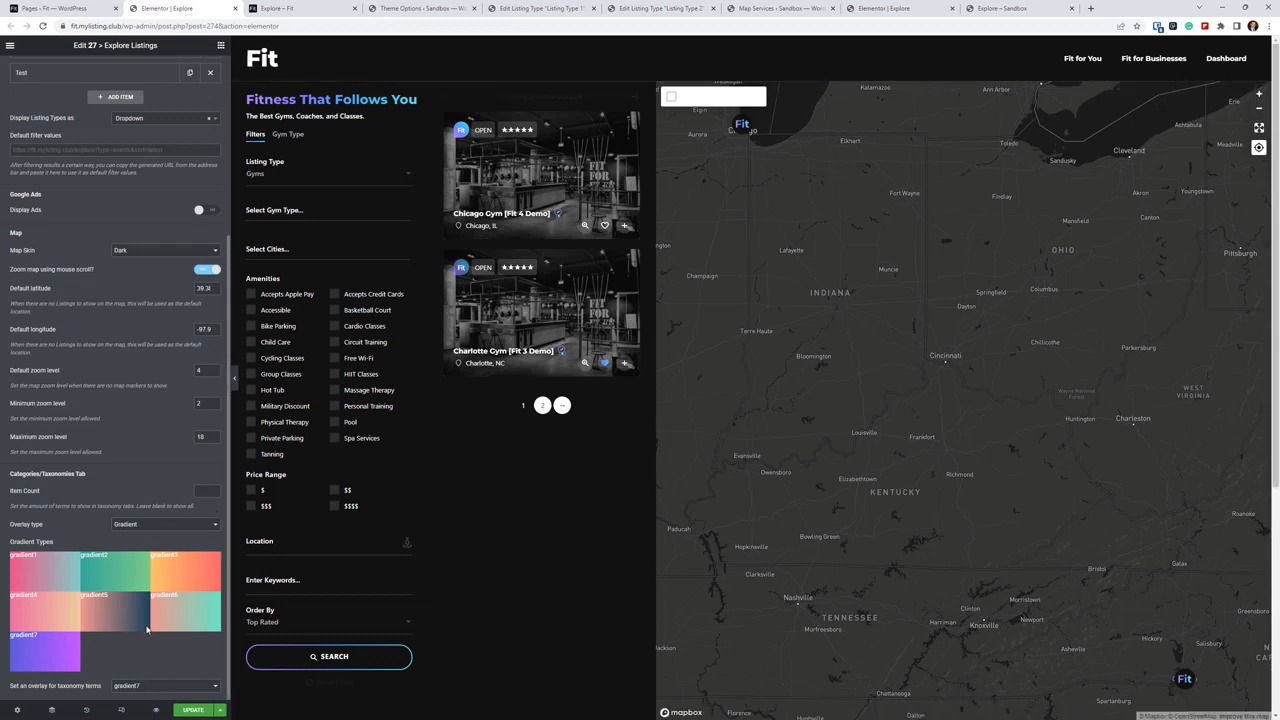
left_click(136, 685)
left_click(140, 686)
left_click(193, 710)
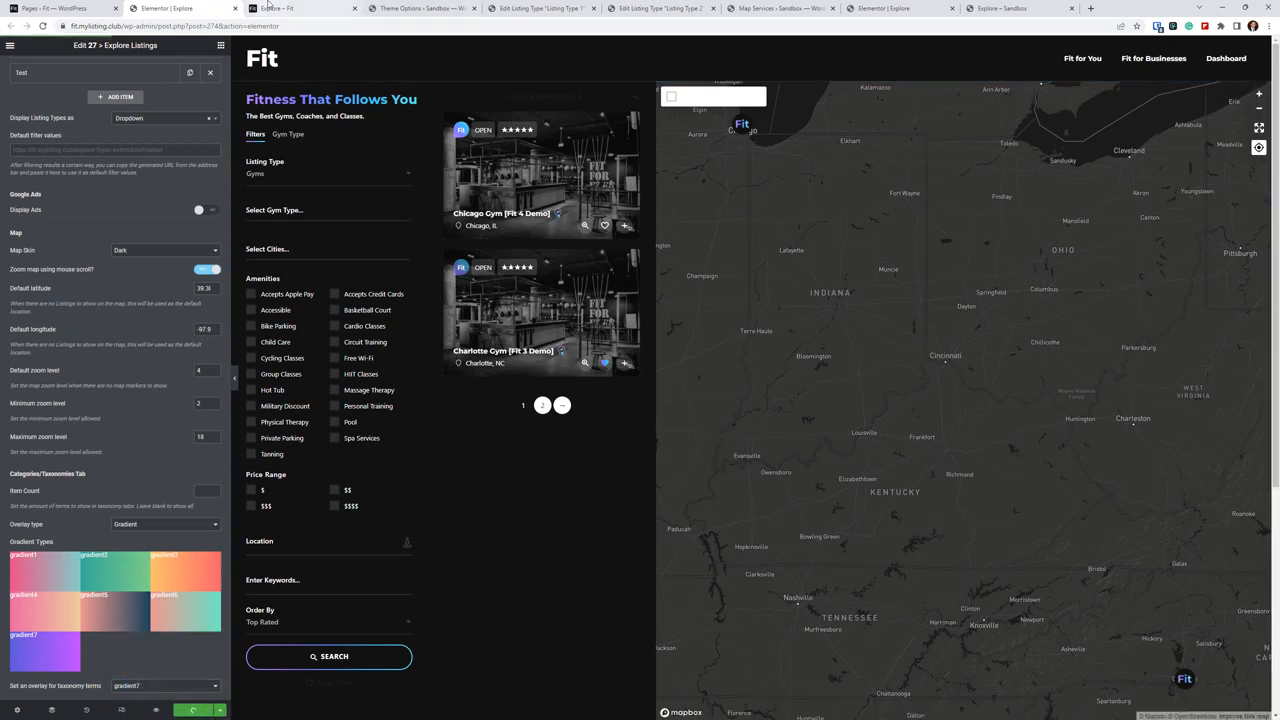
Inspect the Boutique card on the live Fit Explore page and select its gradient7 overlay element to examine the CSS rules
left_click(290, 9)
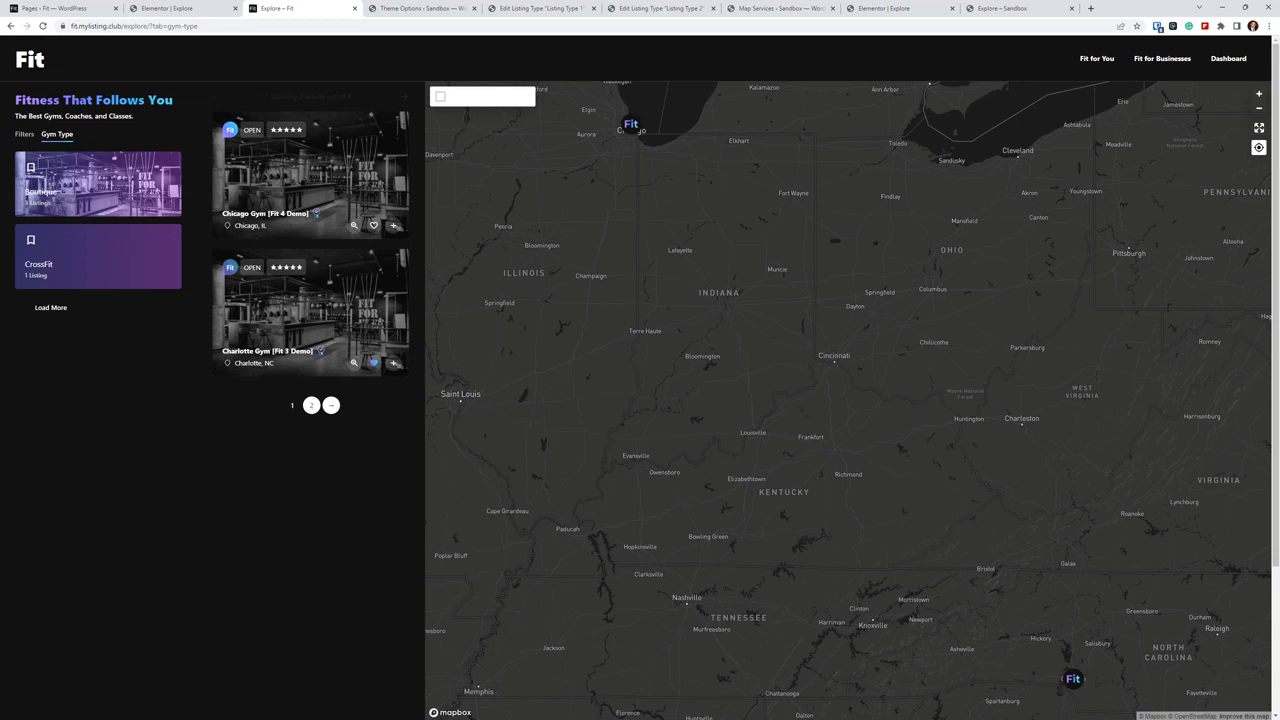
left_click(327, 537)
left_click(316, 633)
right_click(105, 193)
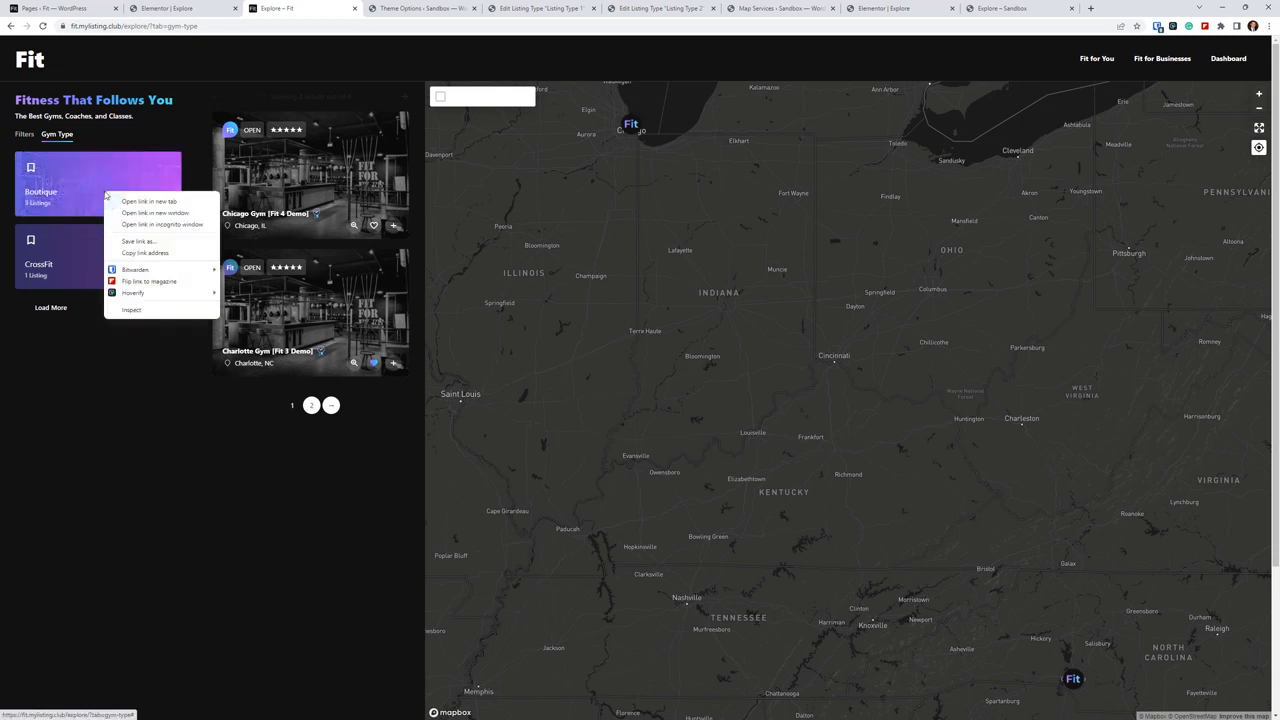
left_click(172, 309)
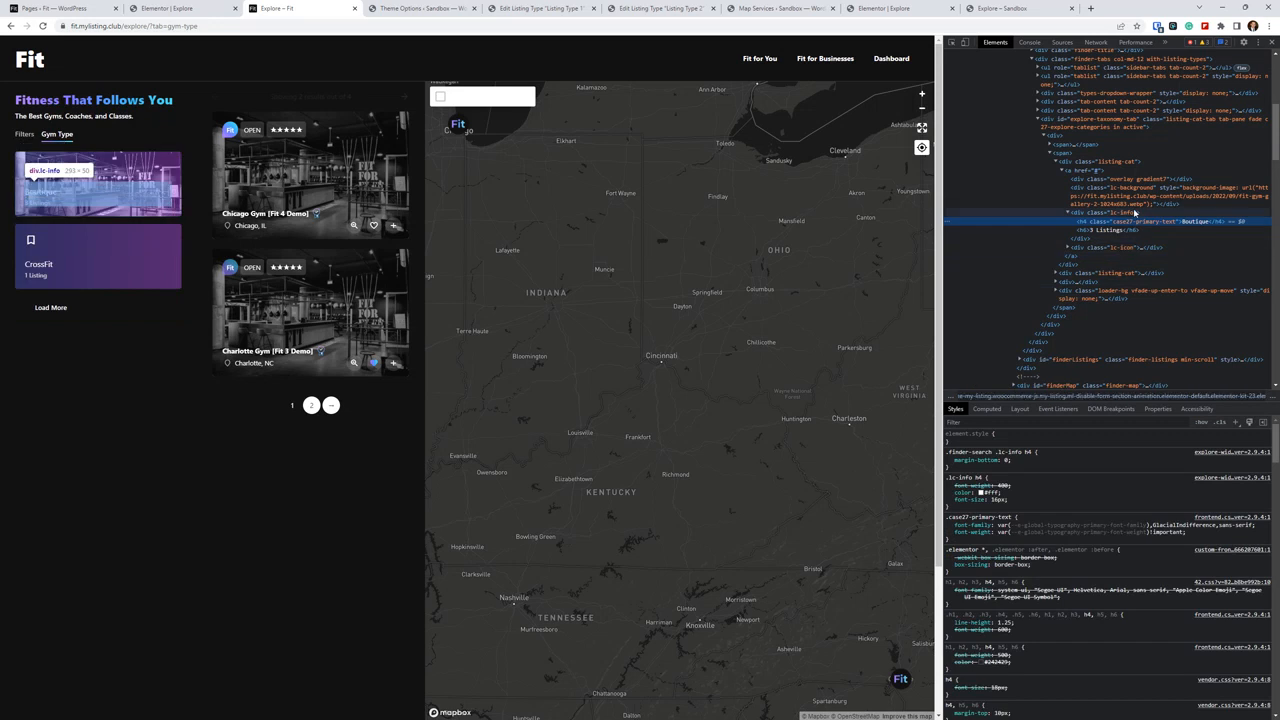
left_click(1138, 180)
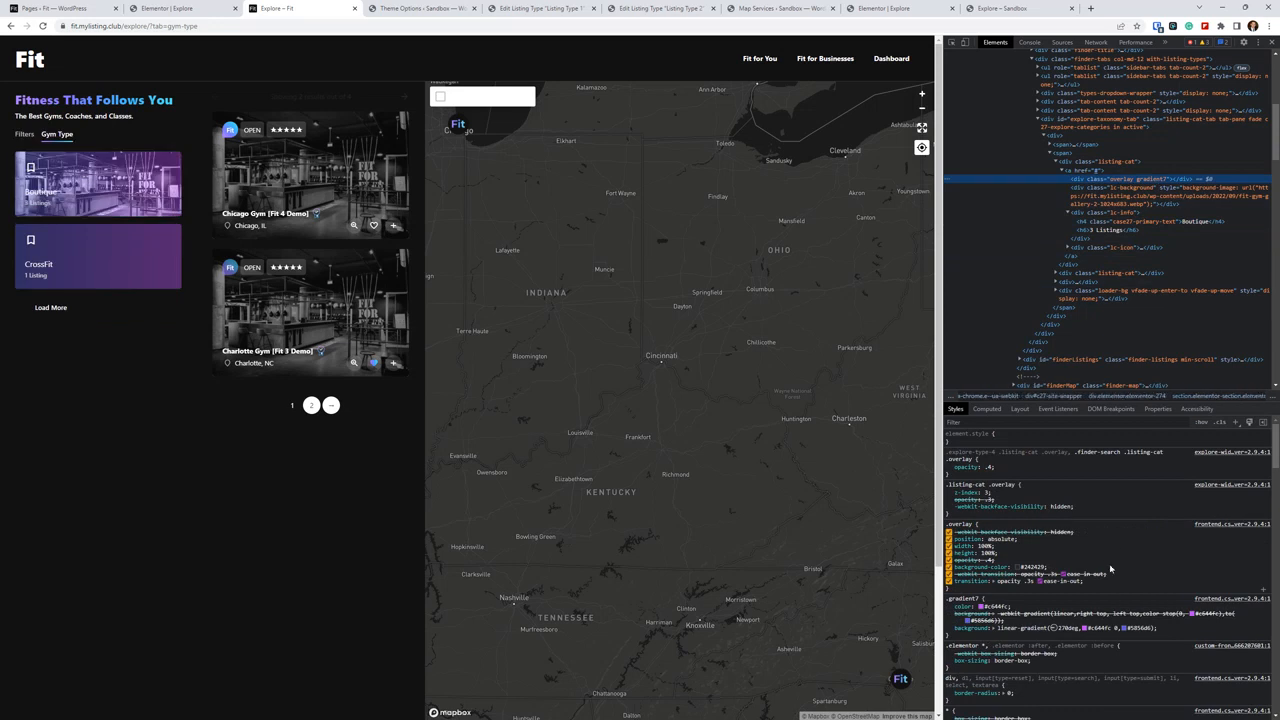
scroll(1100, 600, "down", 2)
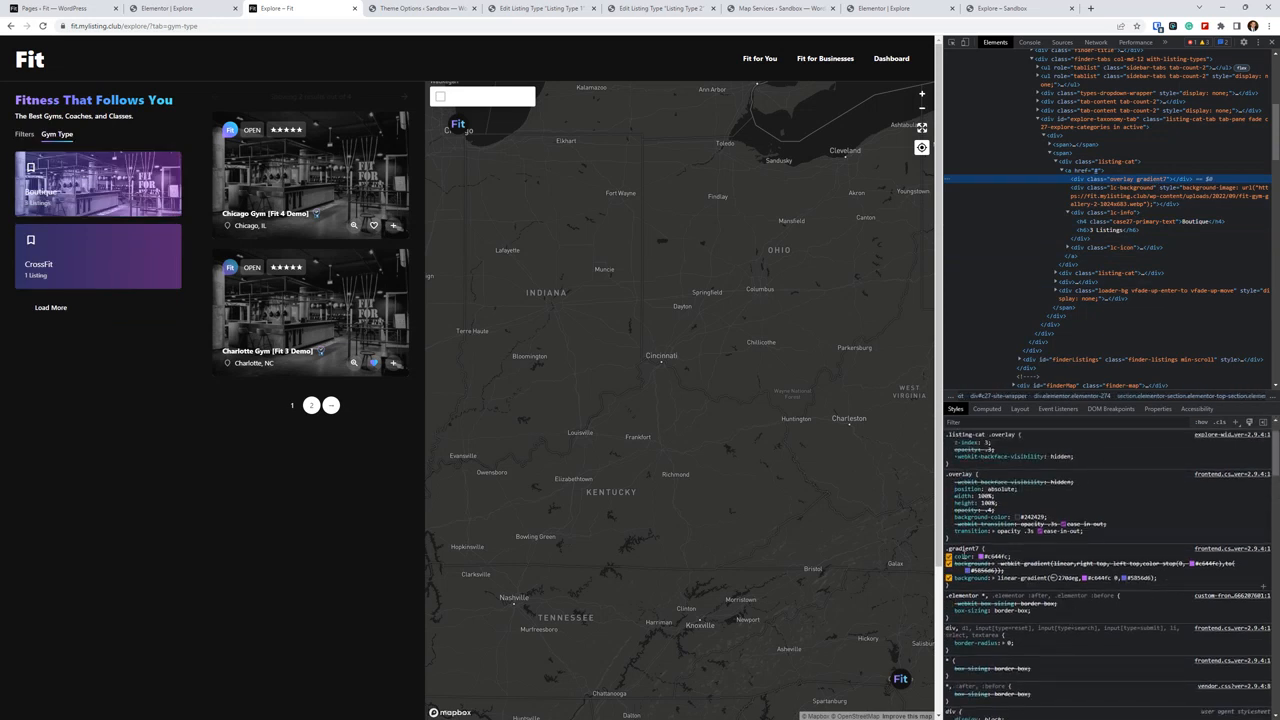
Try several palette colours for the end colour of the .gradient7 linear-gradient background and set it to #3b5998, highlighting the rule
left_click(1175, 580)
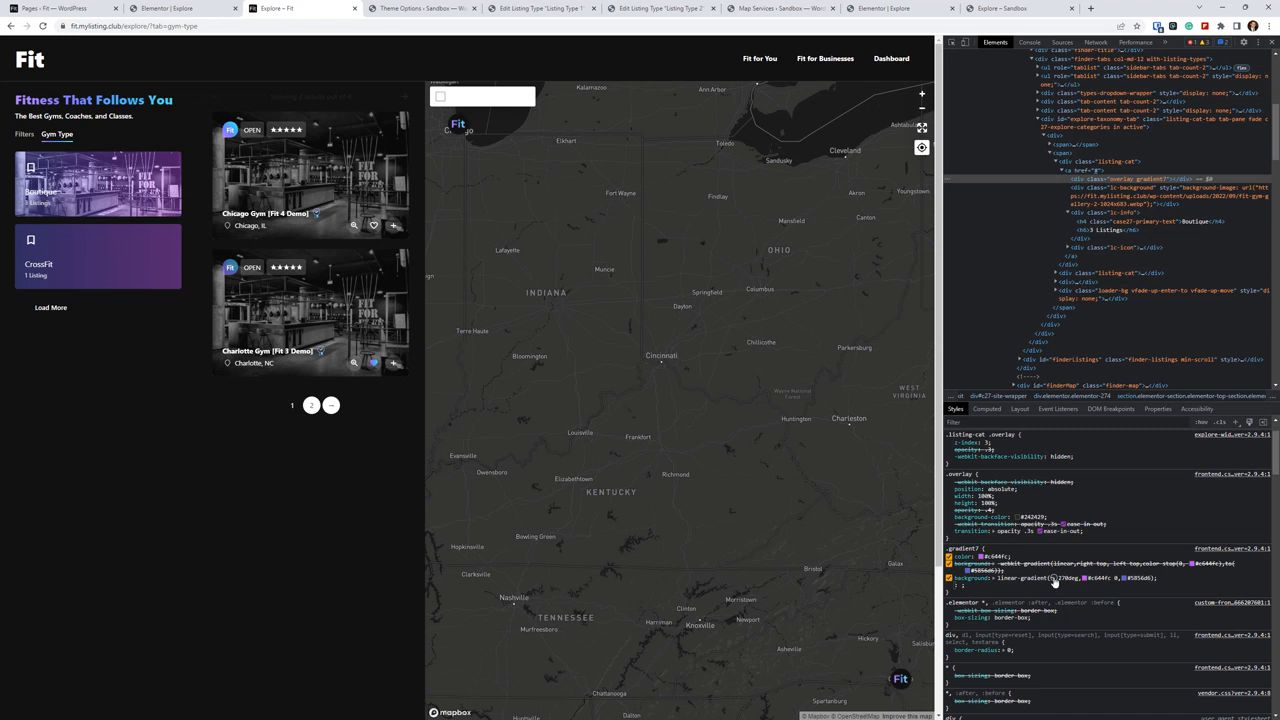
left_click(1123, 579)
left_click(1125, 540)
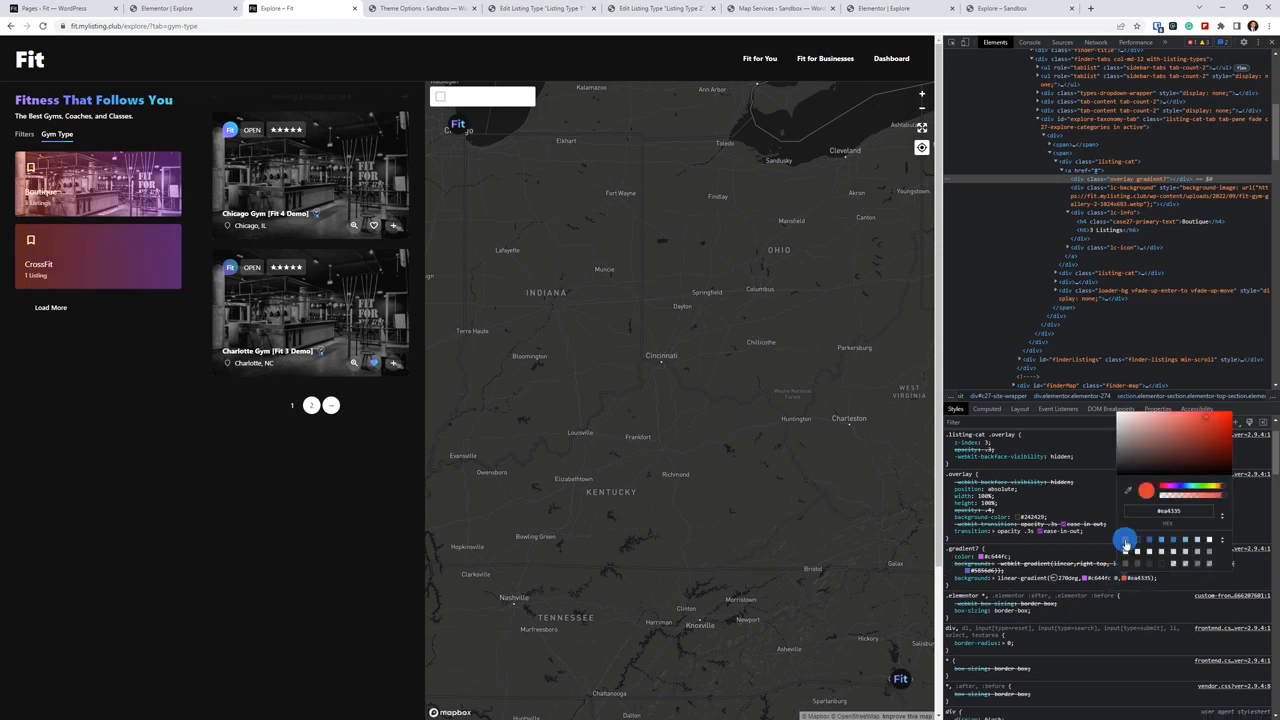
left_click(1185, 540)
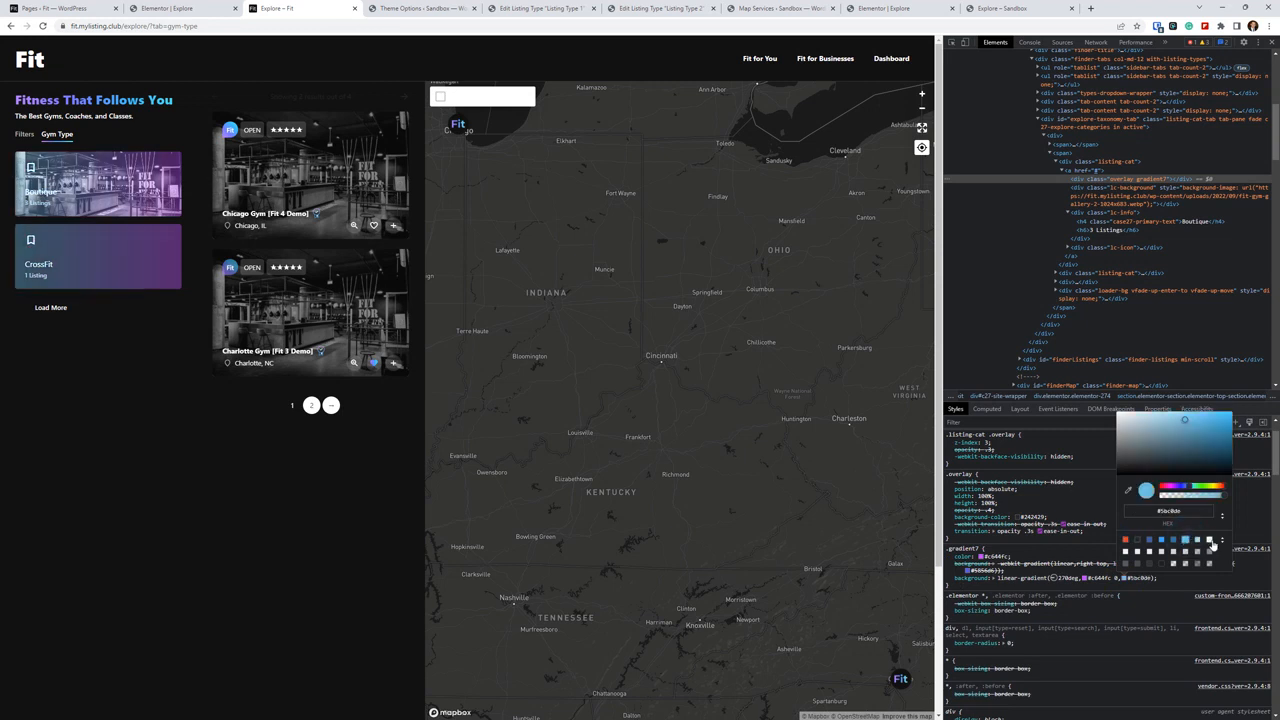
left_click(1209, 540)
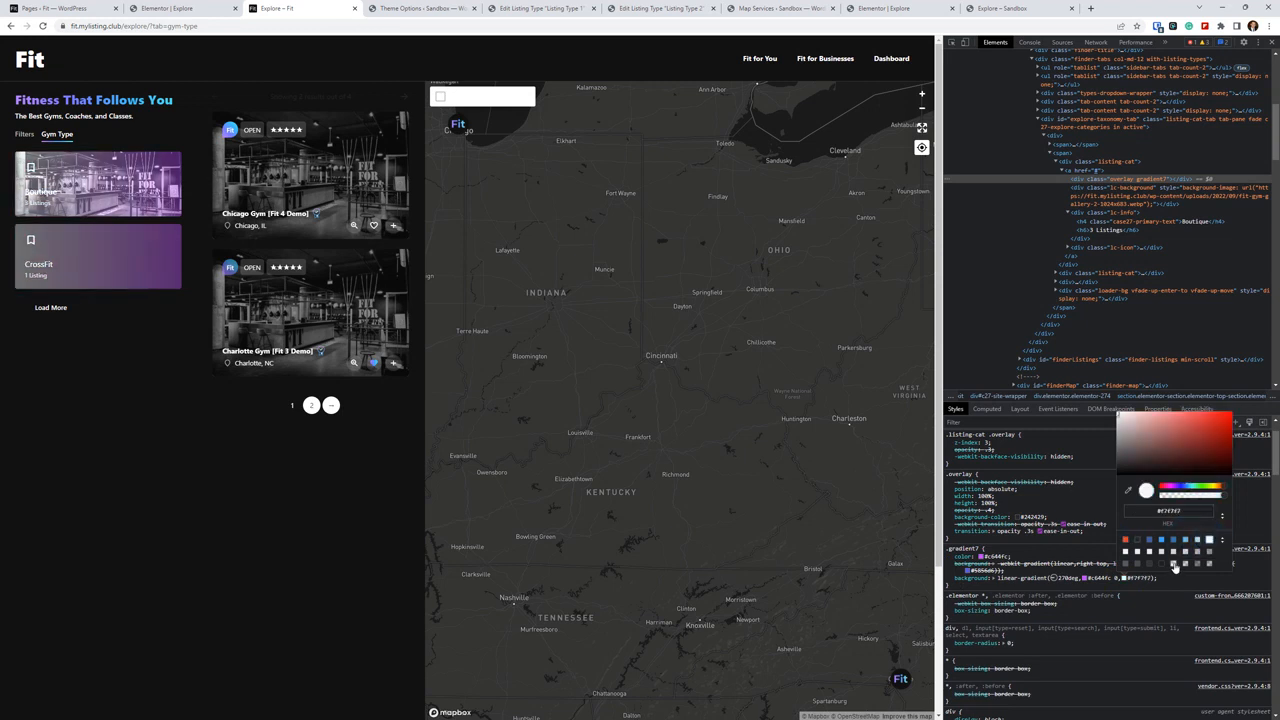
left_click(1149, 540)
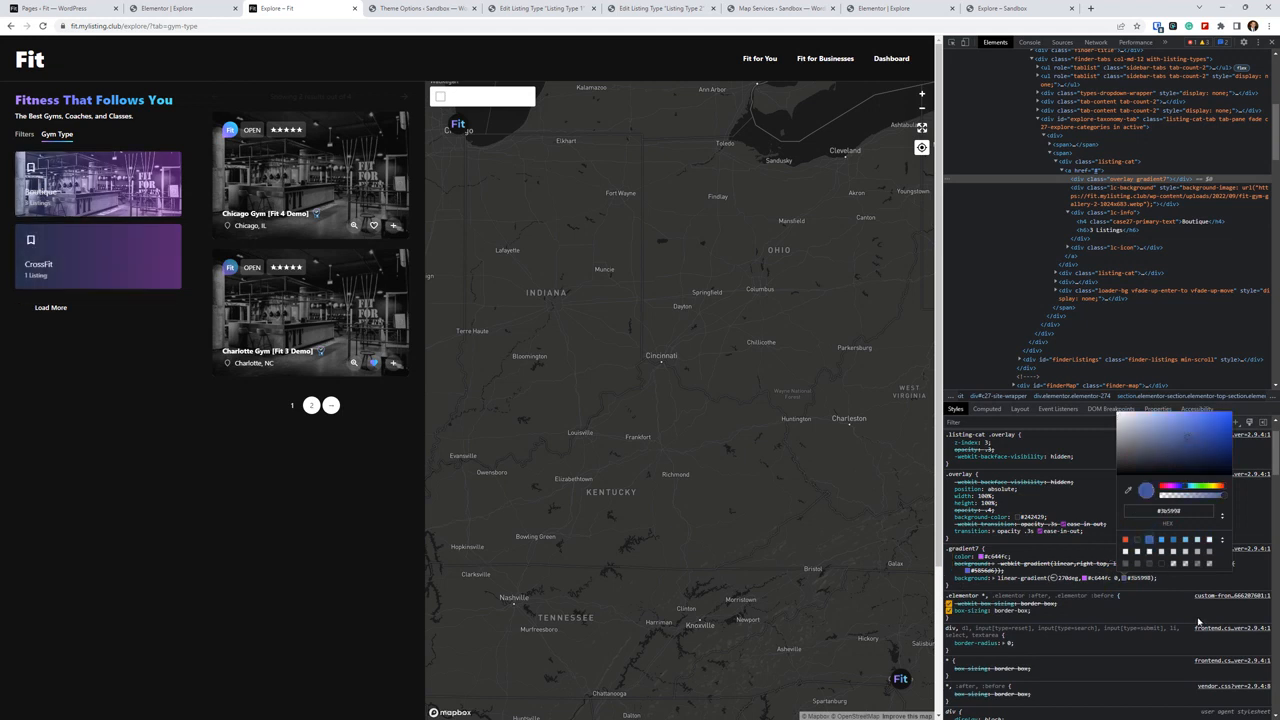
left_click(1238, 576)
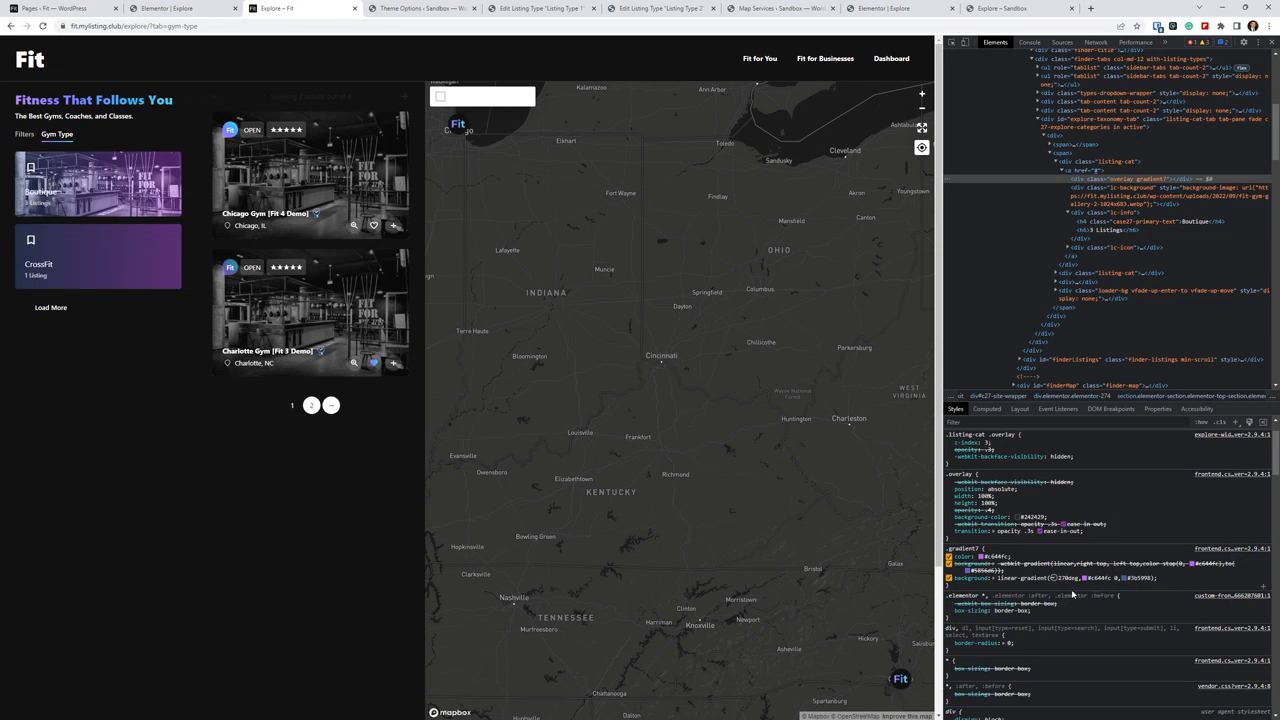
left_click_drag(1169, 582, 945, 549)
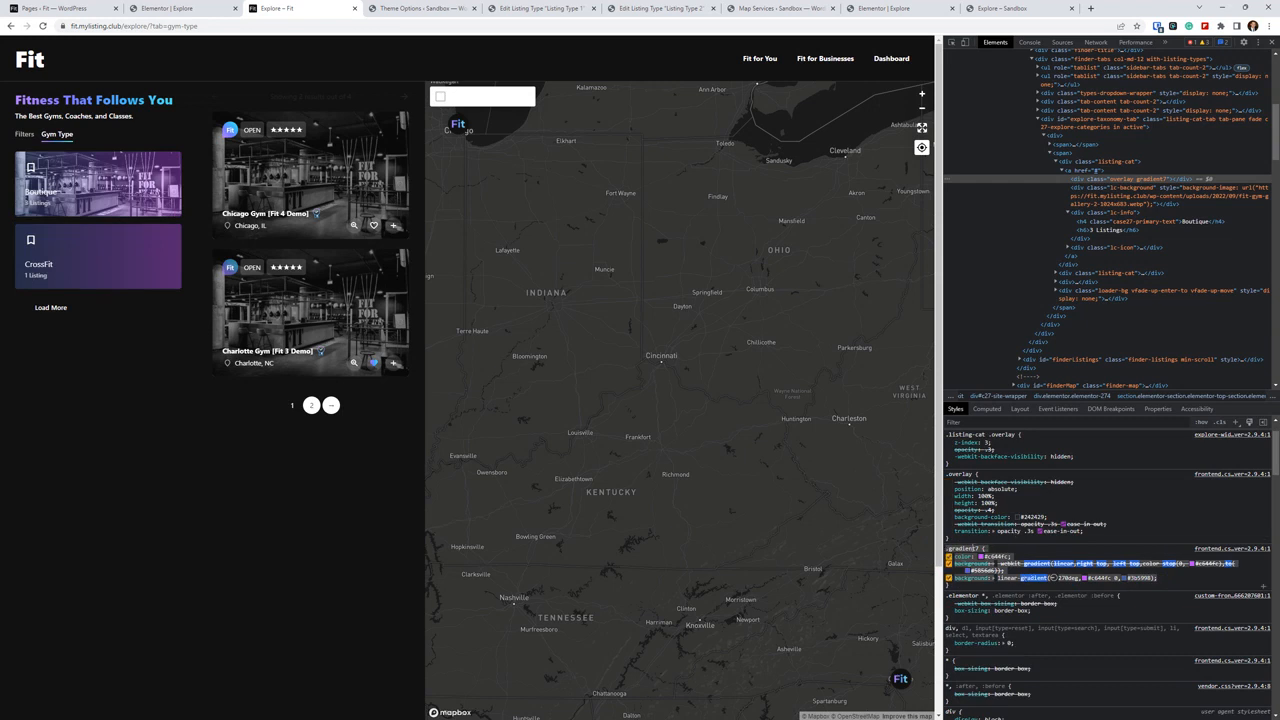
left_click(1193, 583)
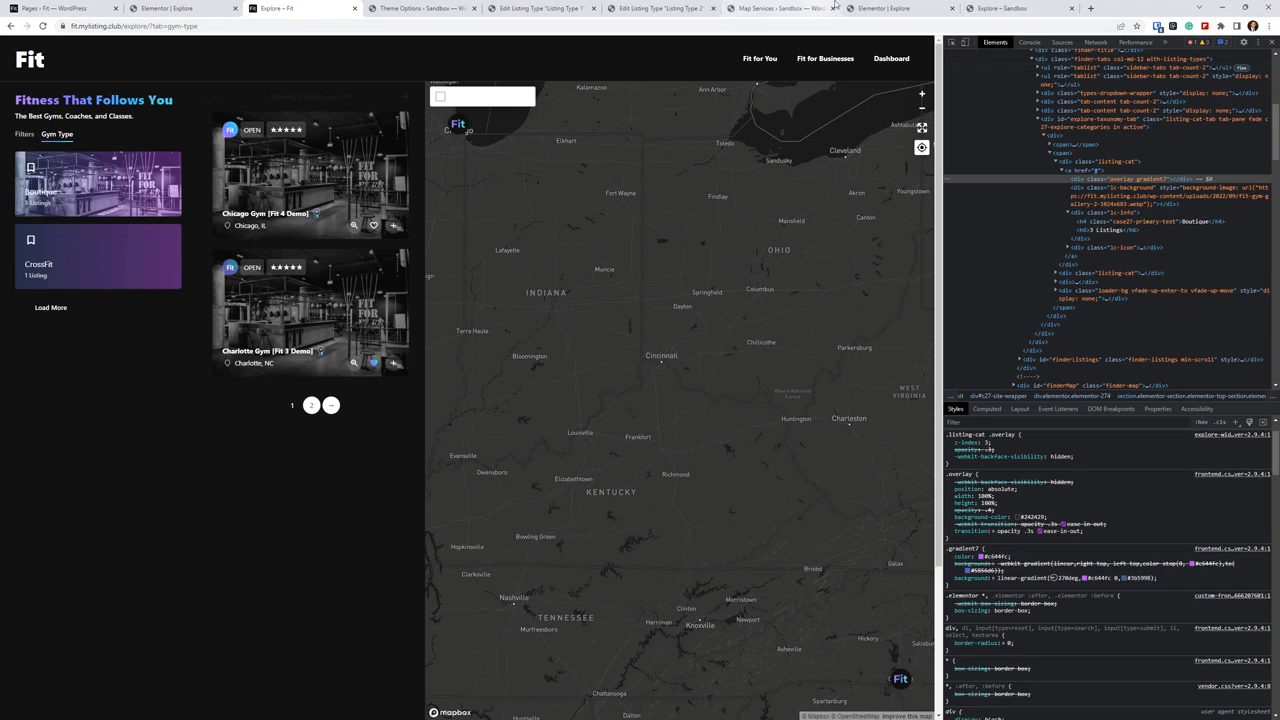
Review the taxonomy overlay type and gradient options in the sandbox site's Explore Listings widget
left_click(890, 8)
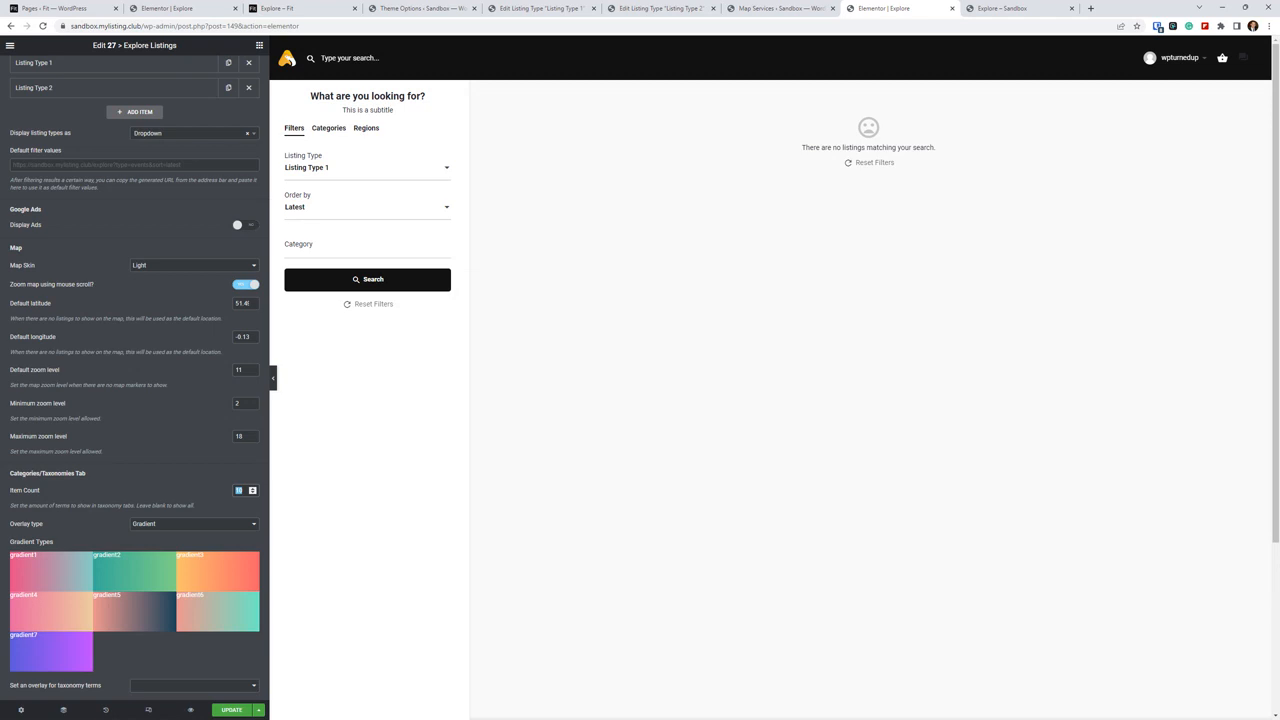
left_click(152, 527)
left_click(152, 528)
left_click(870, 8)
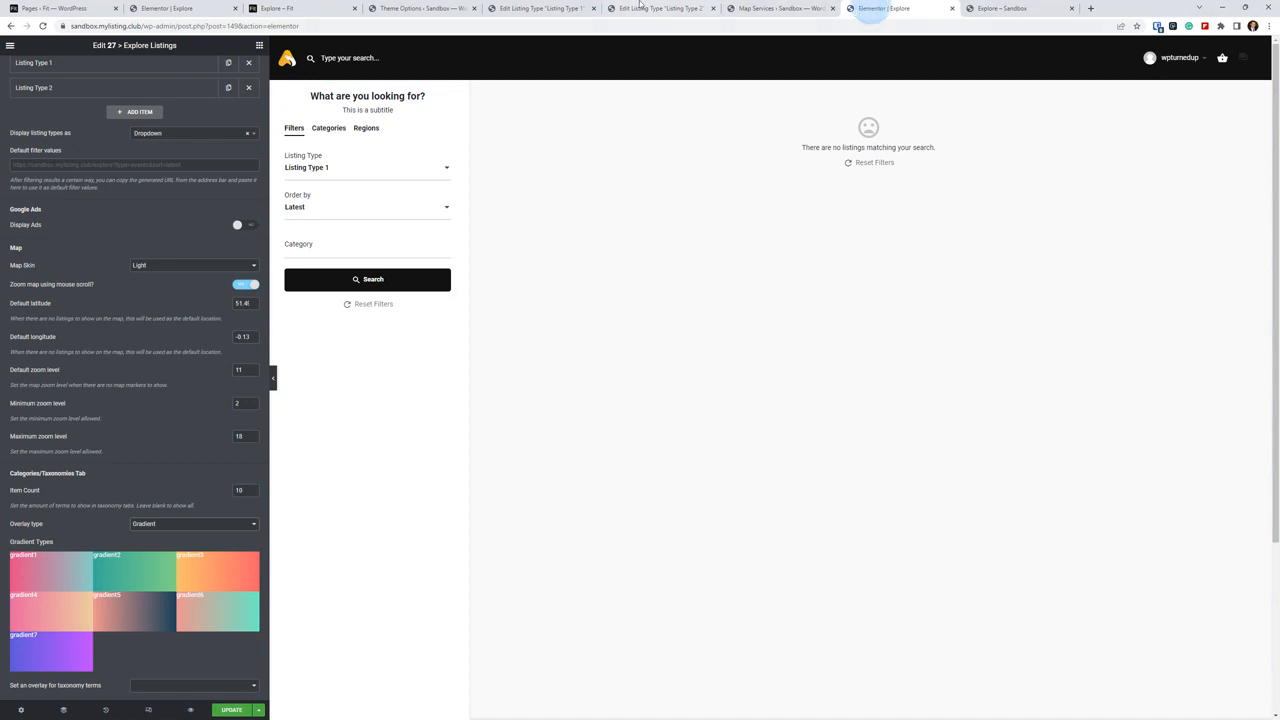
Switch to the Listing Type 1 editor and open the Listing Order settings of its search forms
left_click(540, 8)
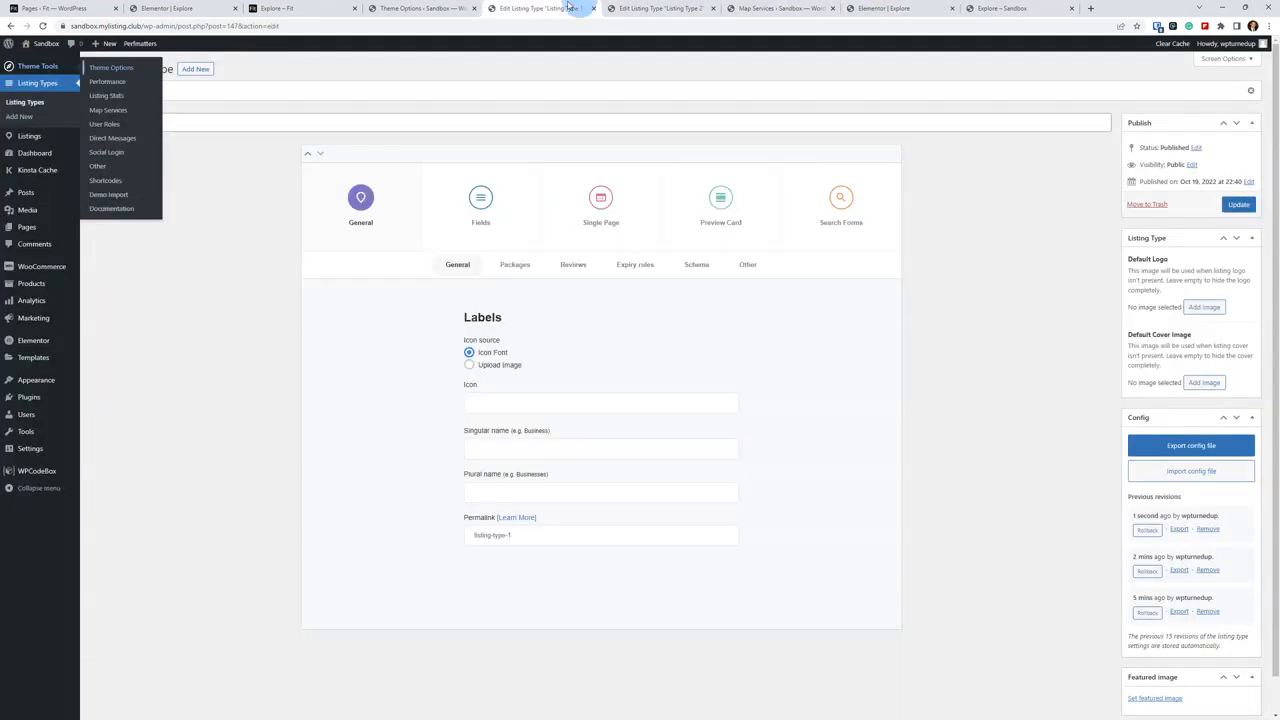
left_click(848, 399)
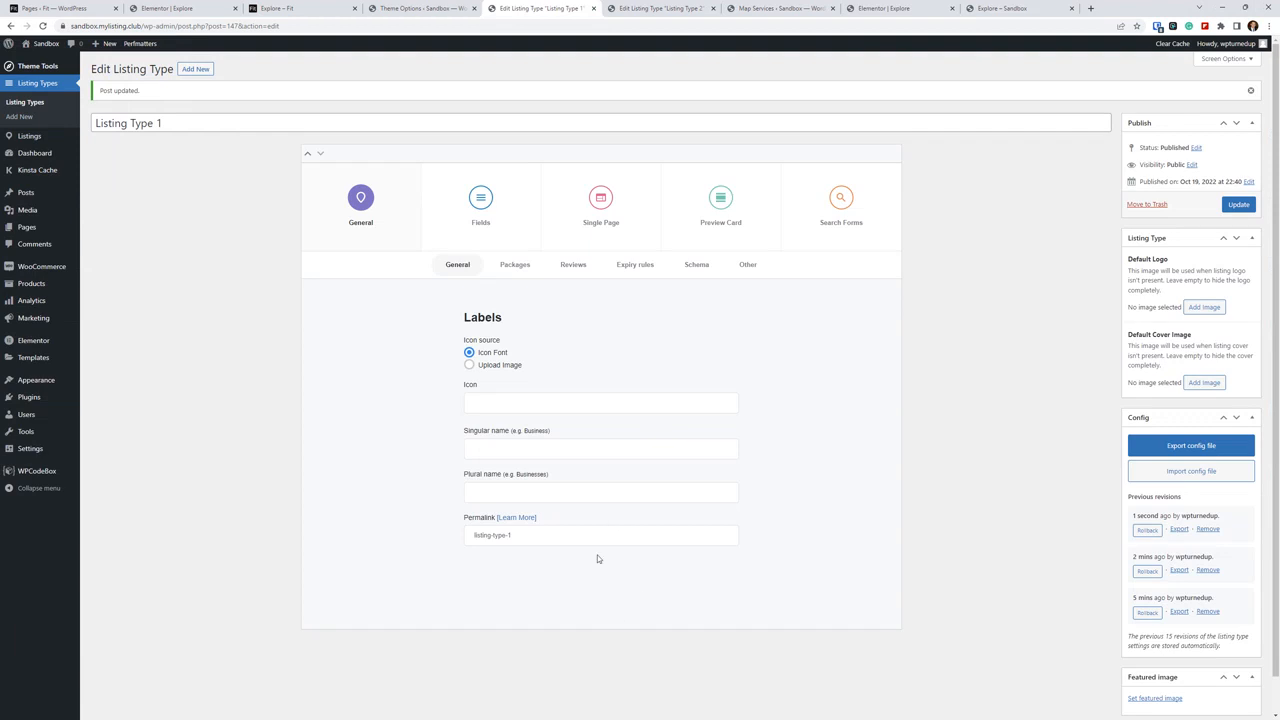
left_click(856, 198)
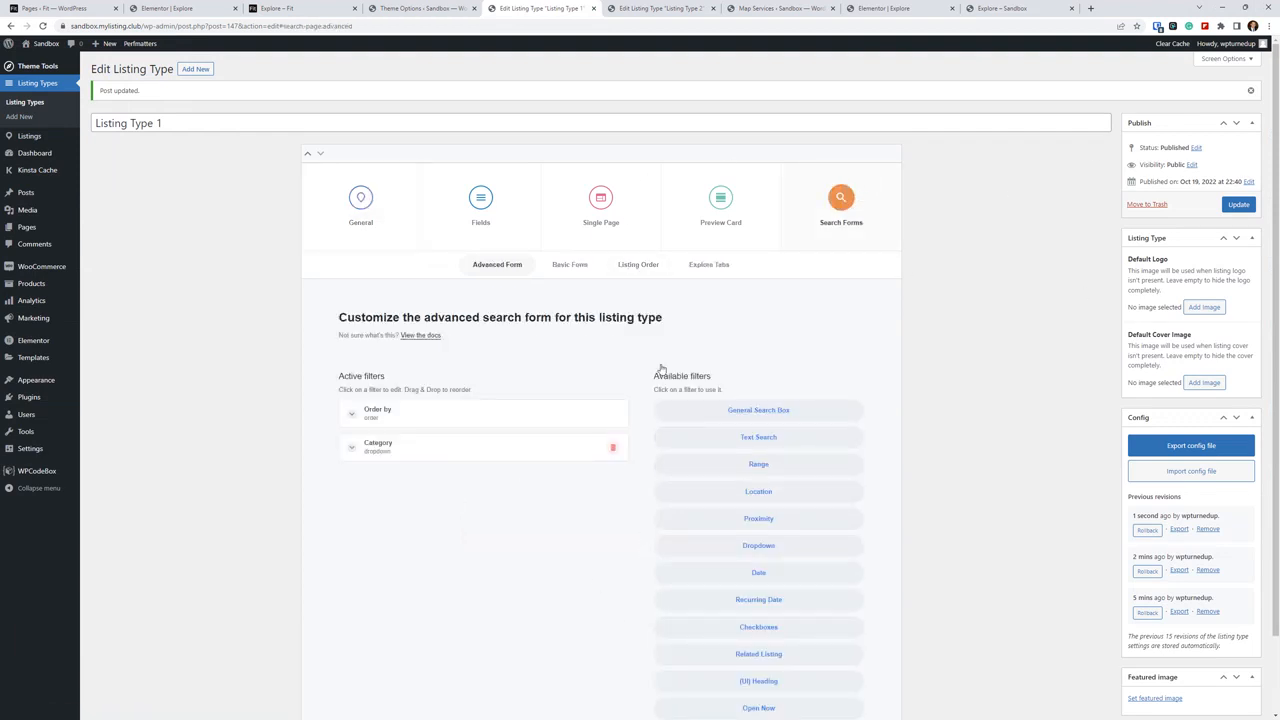
left_click(639, 266)
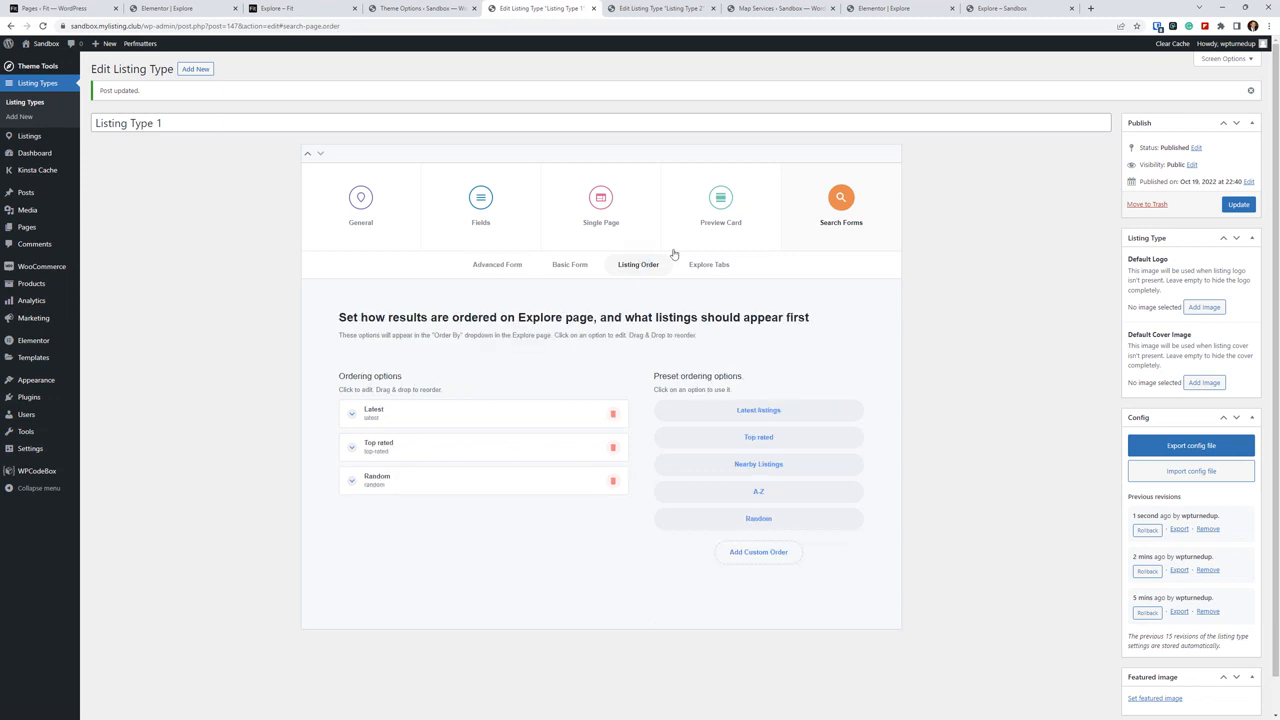
scroll(723, 443, "down", 1)
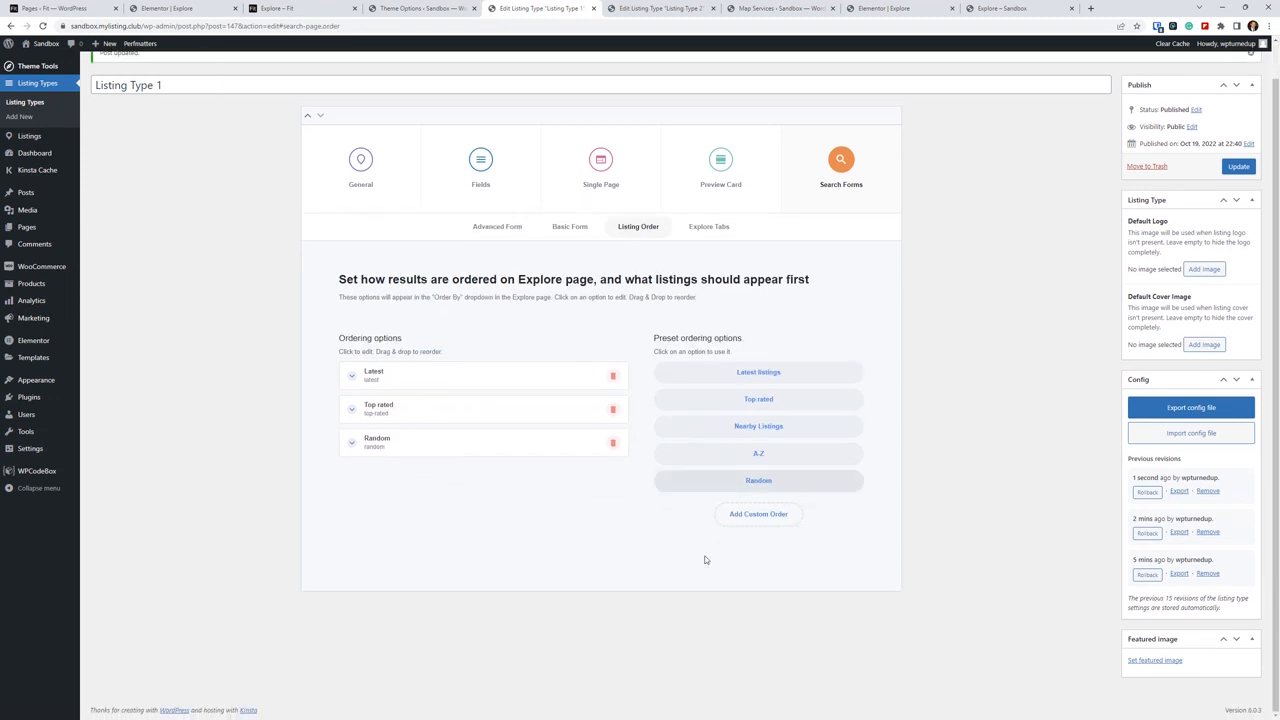
Set the date order of Listing Type 1's Latest ordering option to Ascending and view the live Fit Explore page
left_click(428, 376)
scroll(425, 374, "down", 3)
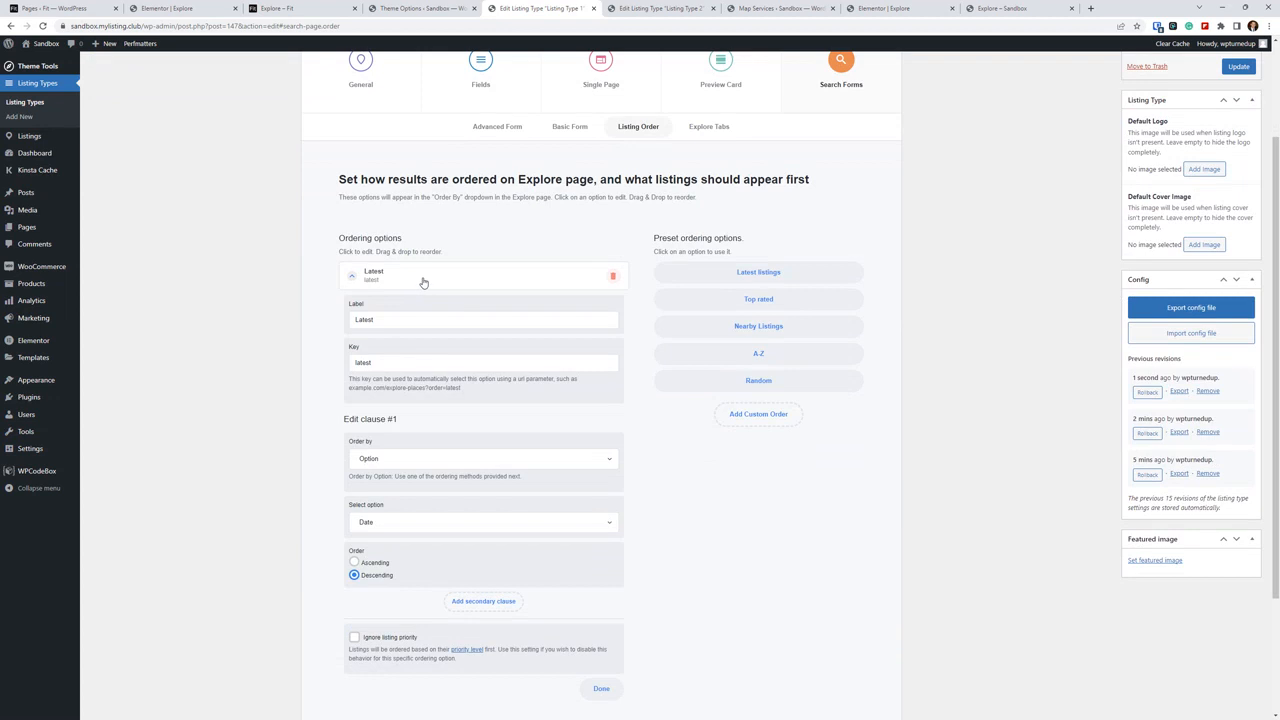
scroll(425, 305, "down", 2)
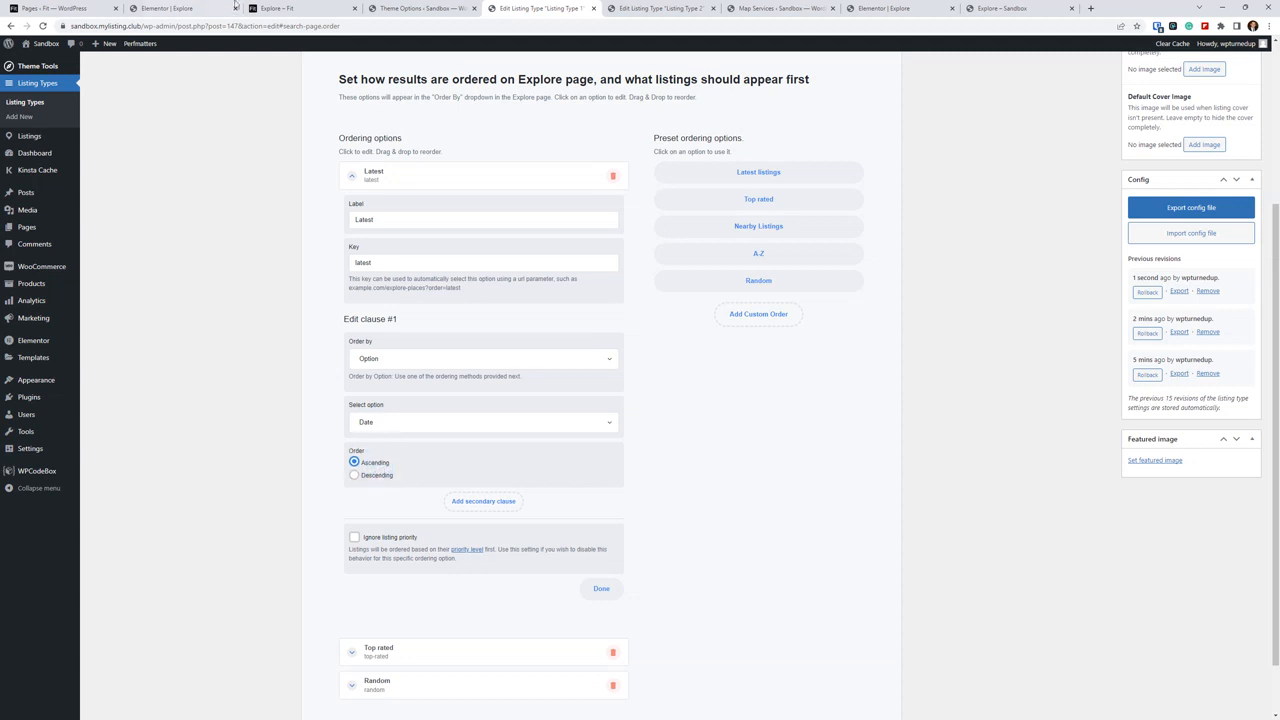
left_click(285, 8)
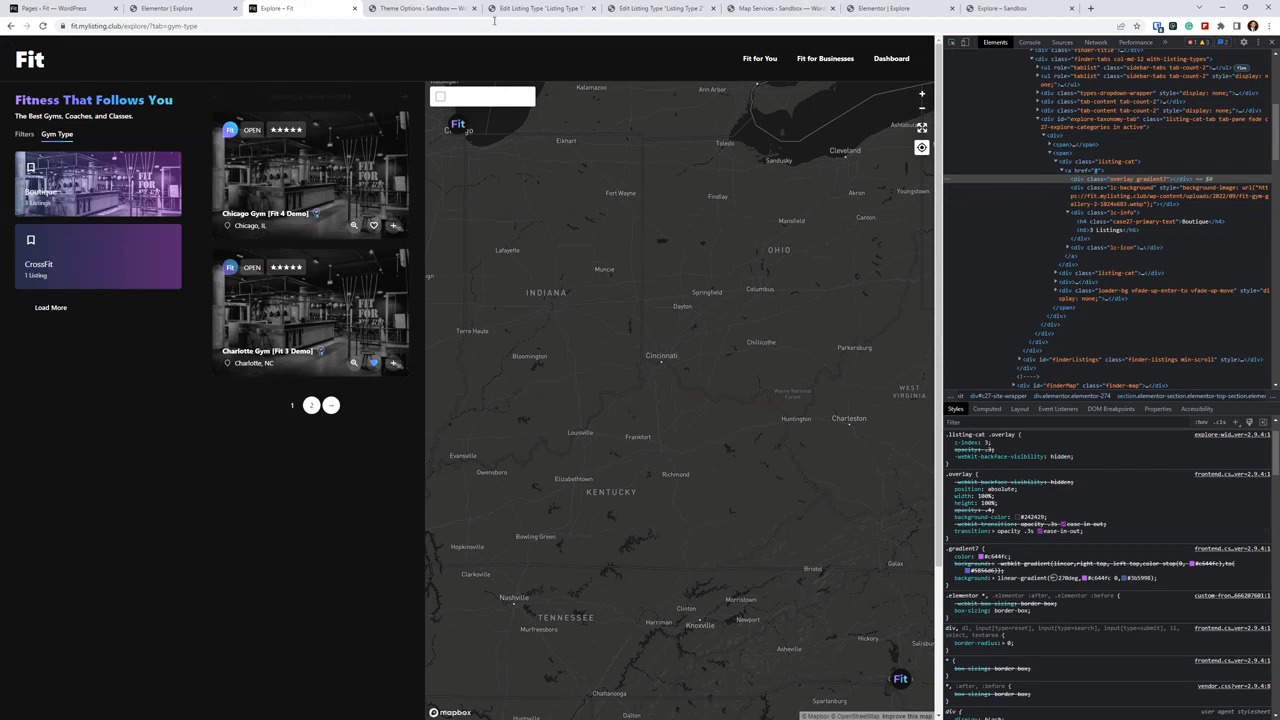
Return to Listing Type 1 and add a secondary clause to the Latest ordering option, ordered by Custom Field
left_click(545, 8)
scroll(407, 452, "down", 1)
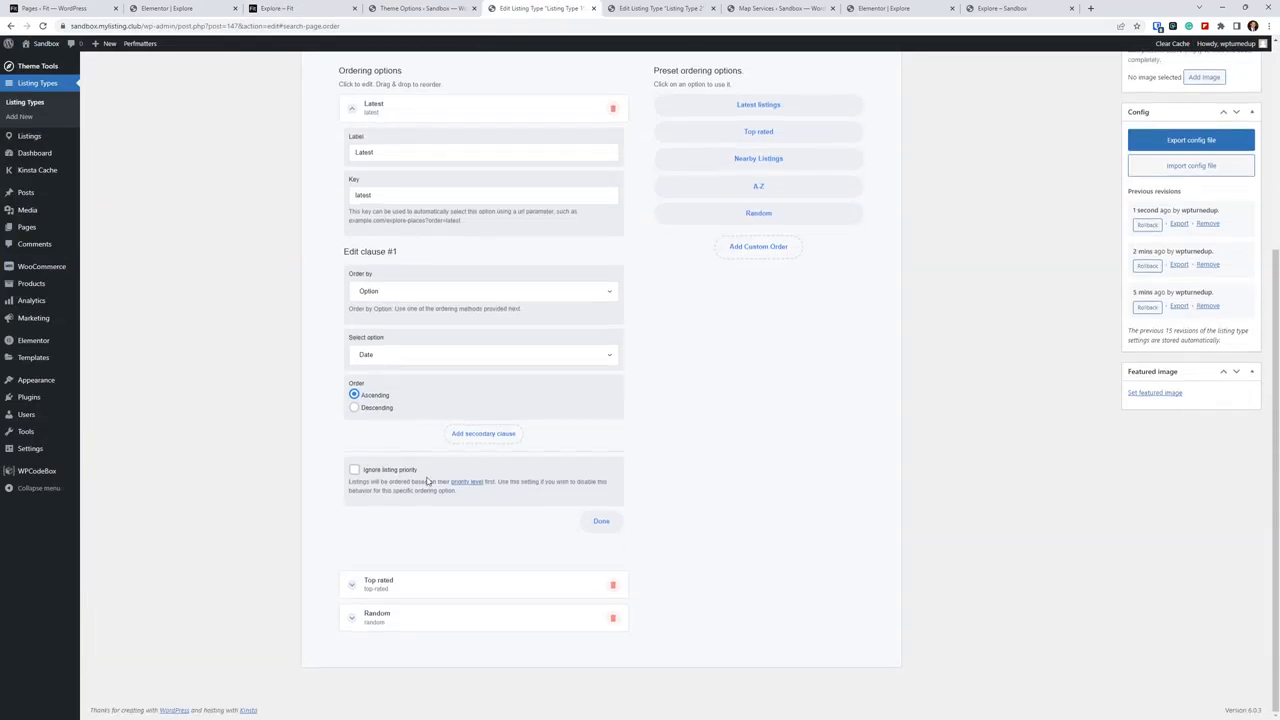
left_click(483, 433)
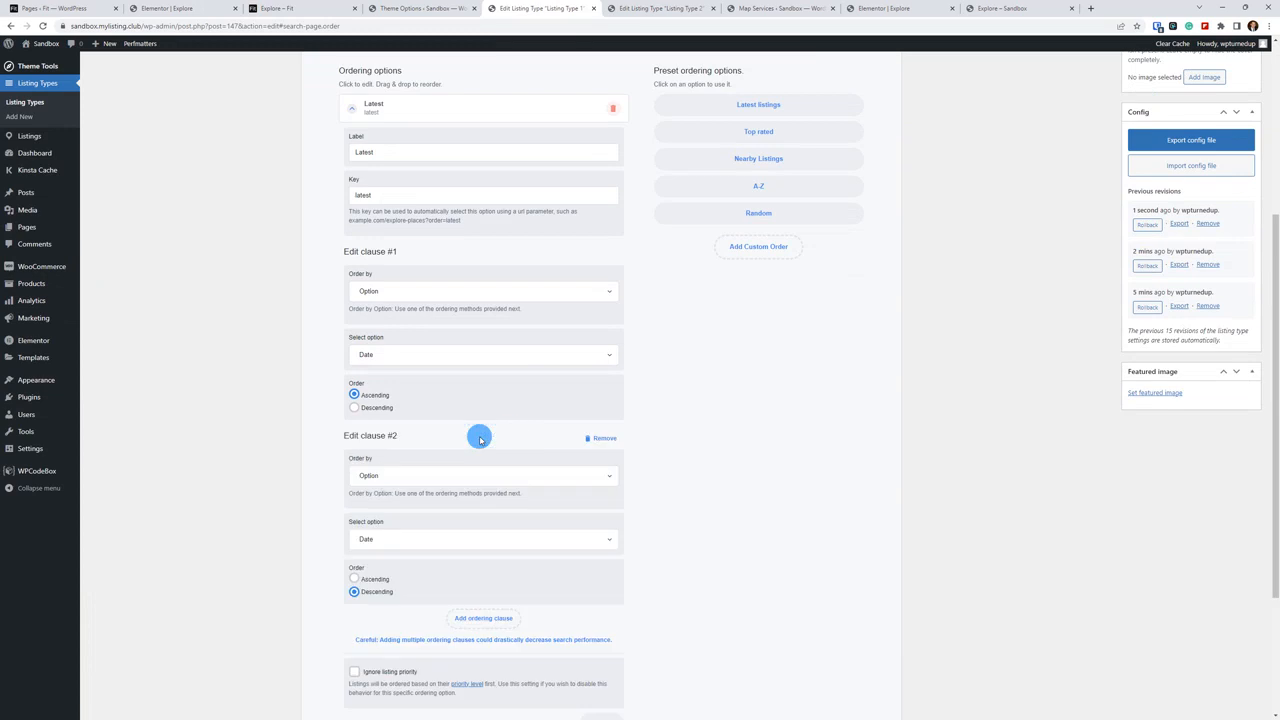
scroll(475, 400, "down", 1)
scroll(420, 434, "up", 2)
left_click(436, 478)
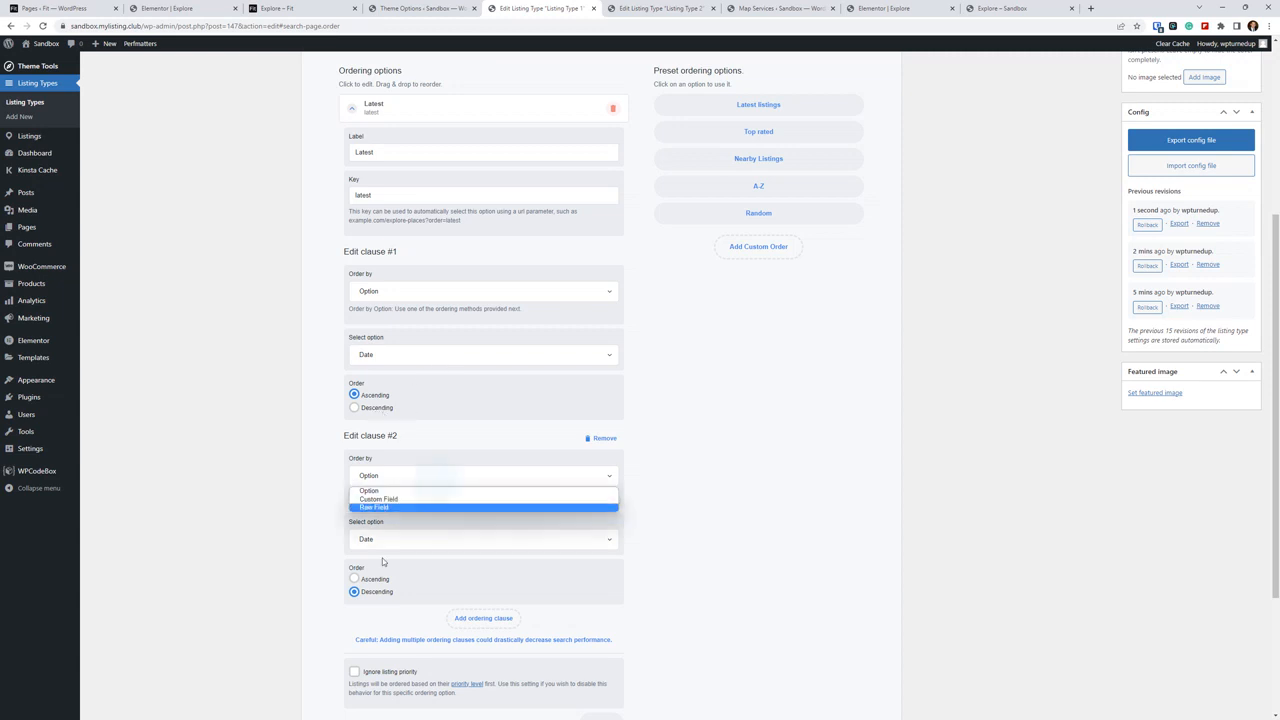
left_click(392, 498)
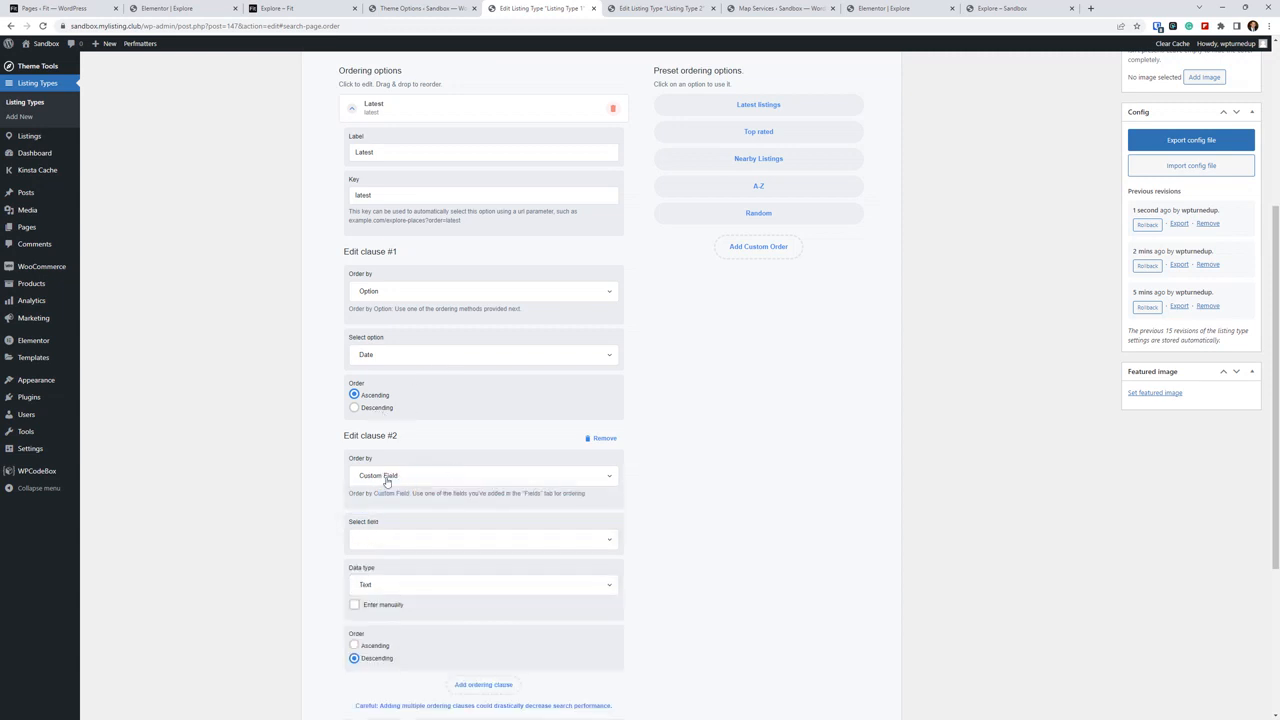
left_click(396, 539)
left_click(396, 549)
Collapse and reopen the Latest ordering option to review its two clauses and the listing priority setting
scroll(443, 405, "down", 3)
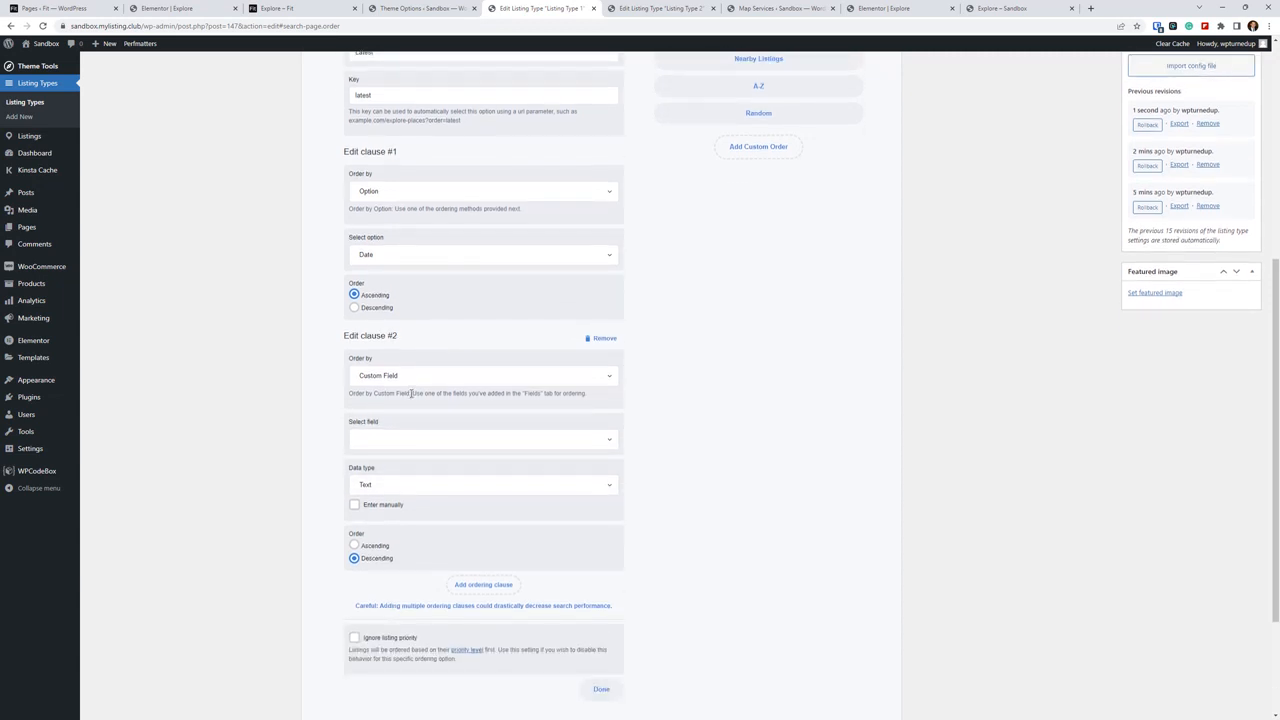
scroll(390, 450, "up", 5)
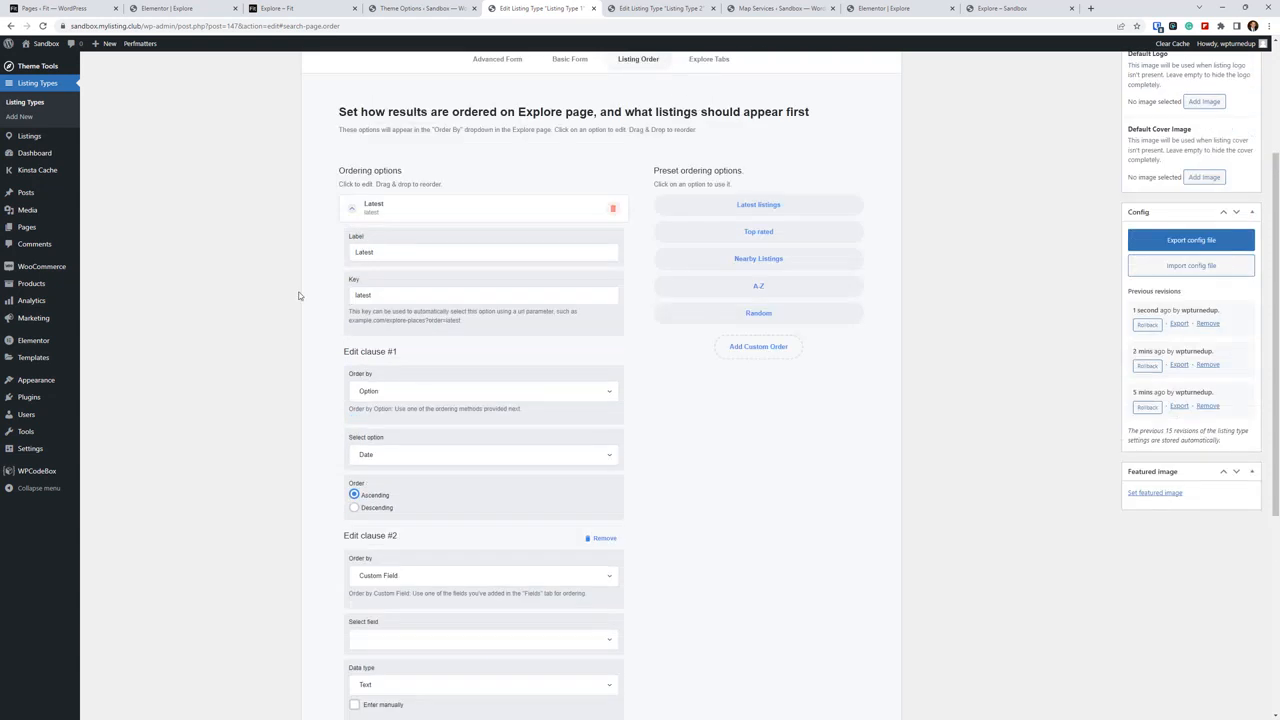
left_click(406, 212)
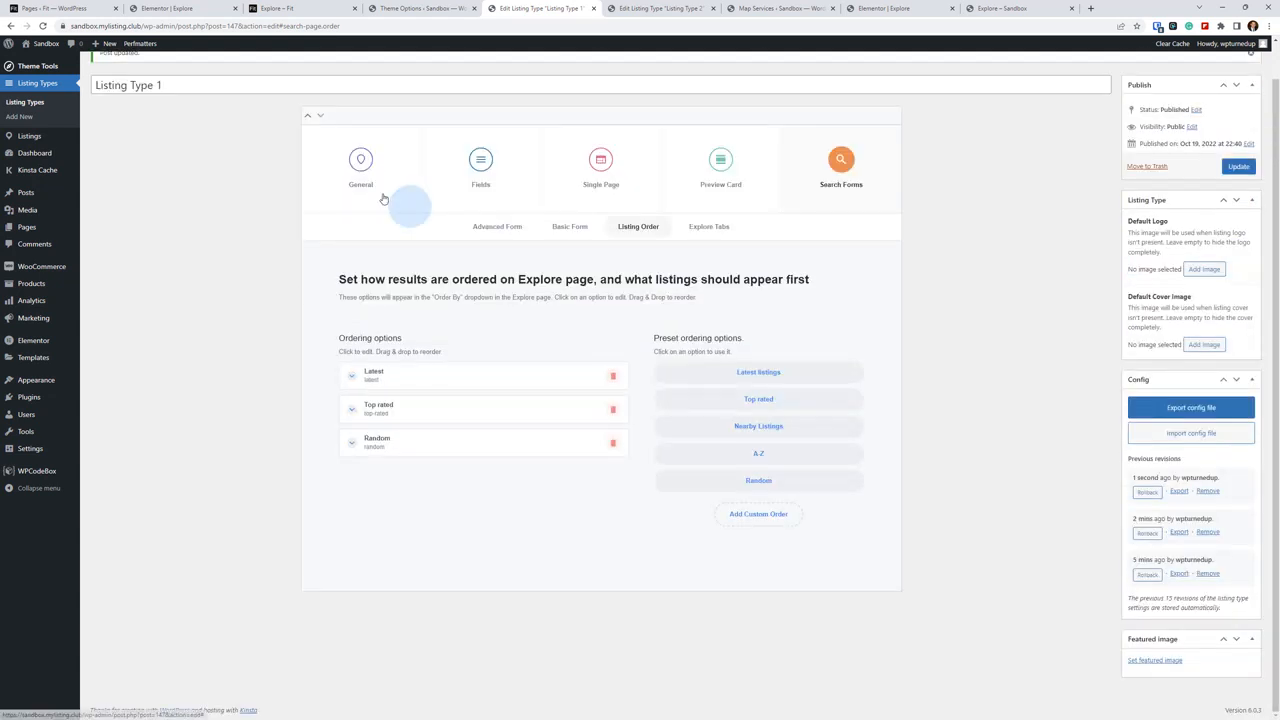
left_click(415, 380)
scroll(409, 357, "down", 5)
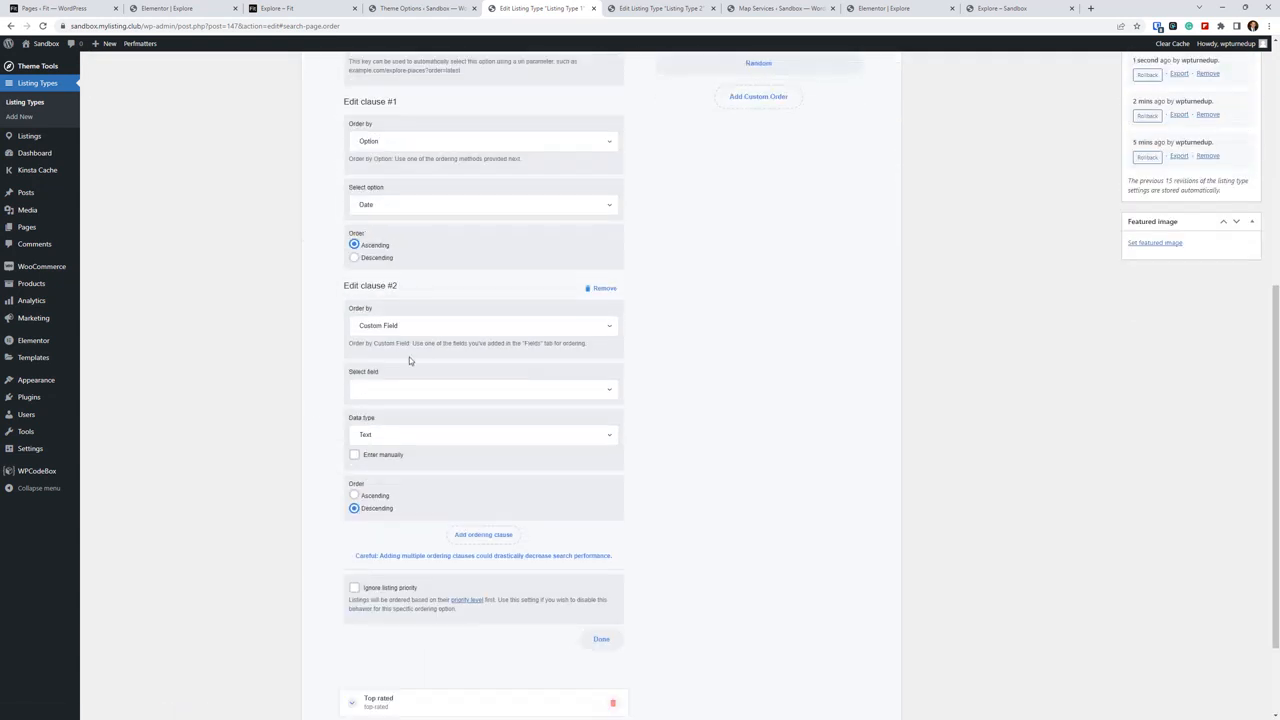
scroll(417, 403, "down", 2)
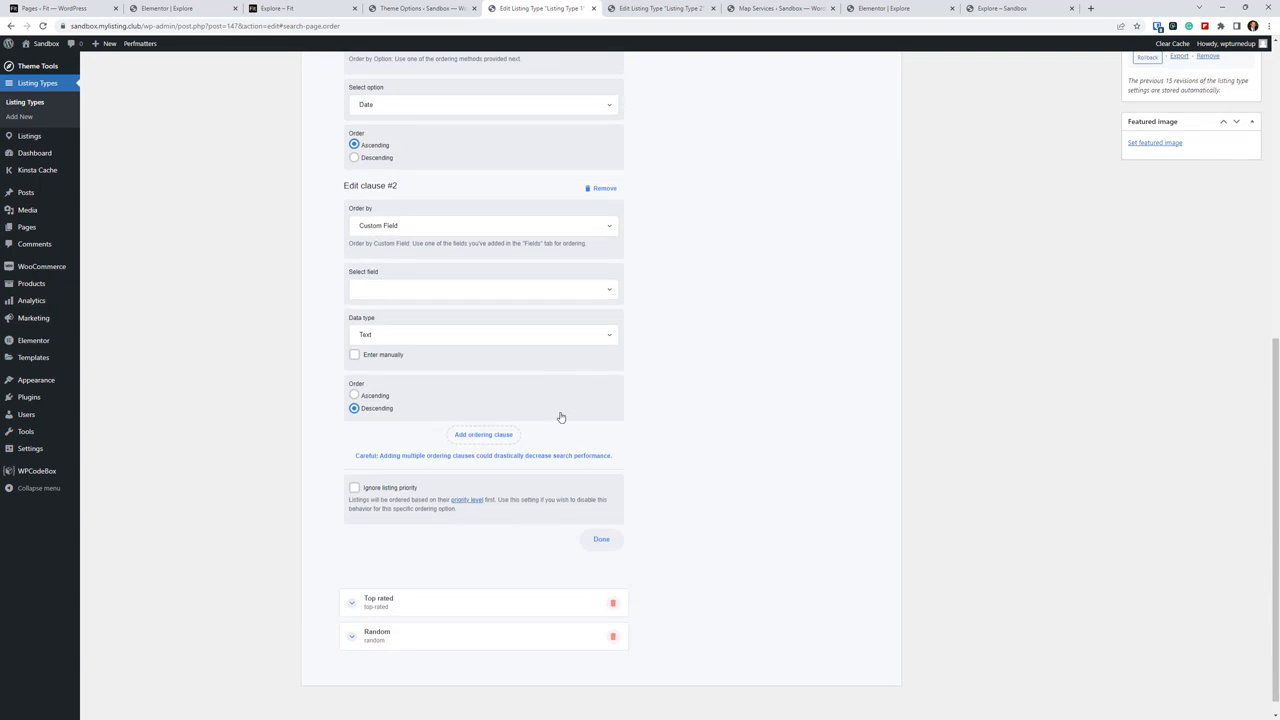
Add a third ordering clause to Listing Type 1's Latest option and enable Ignore listing priority
left_click(484, 434)
scroll(509, 390, "down", 3)
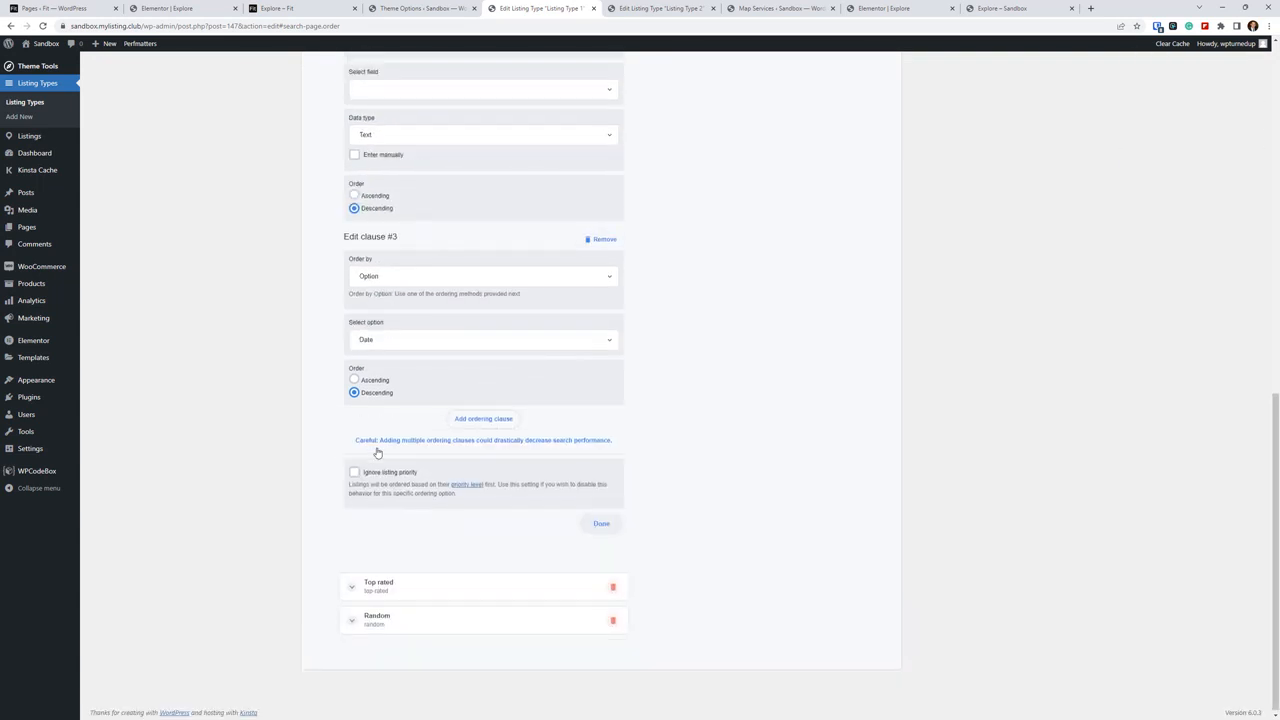
left_click(396, 472)
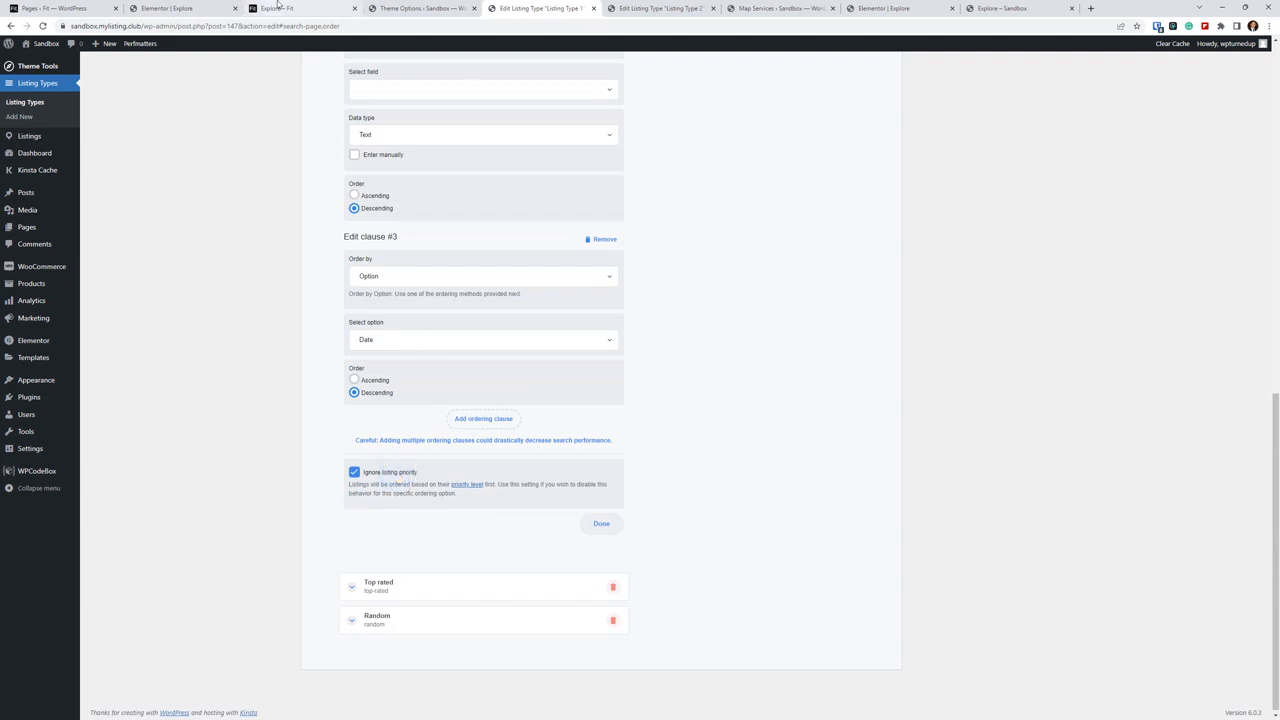
View the live Fit Explore page's listings and return to the Listing Type 1 editor
left_click(277, 8)
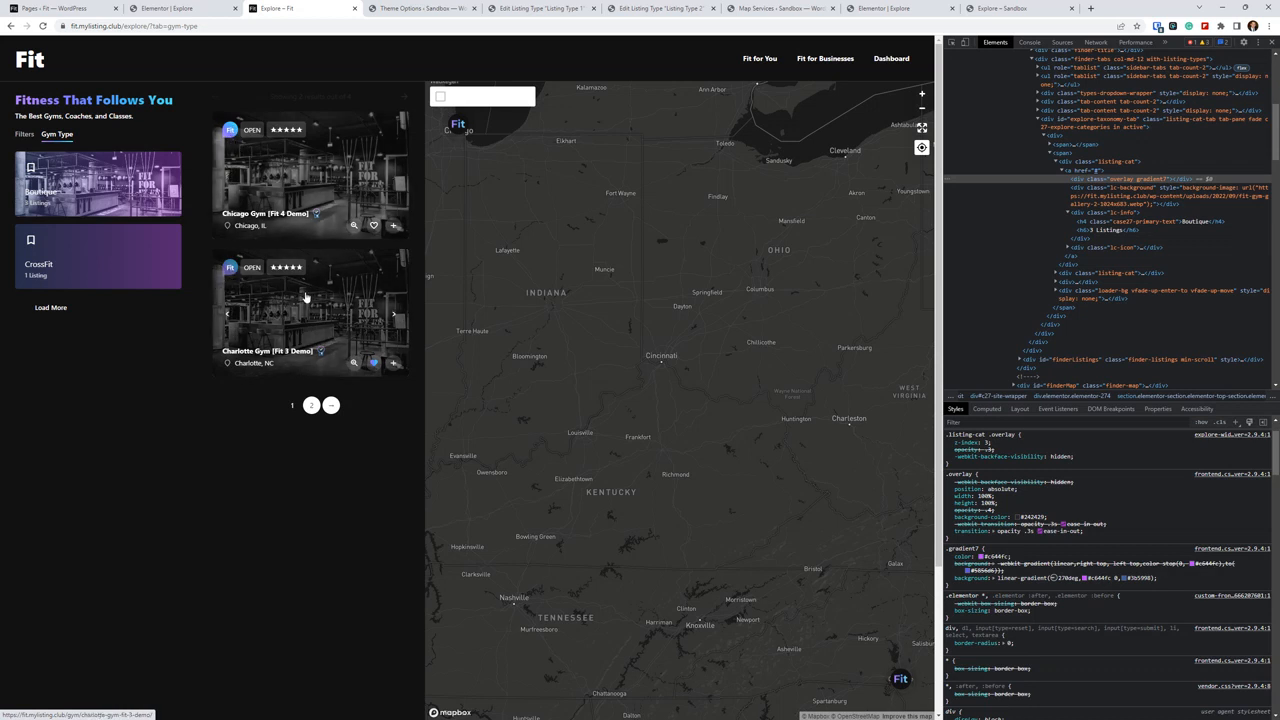
left_click(760, 8)
left_click(678, 8)
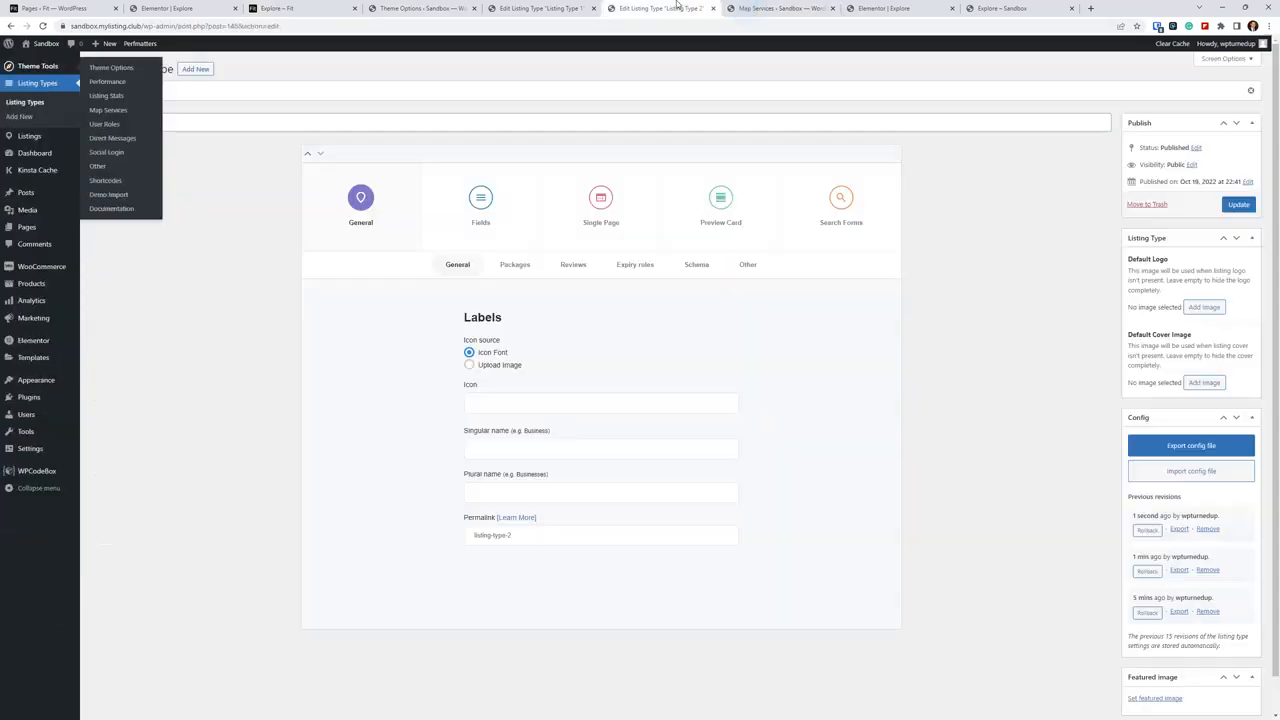
left_click(540, 8)
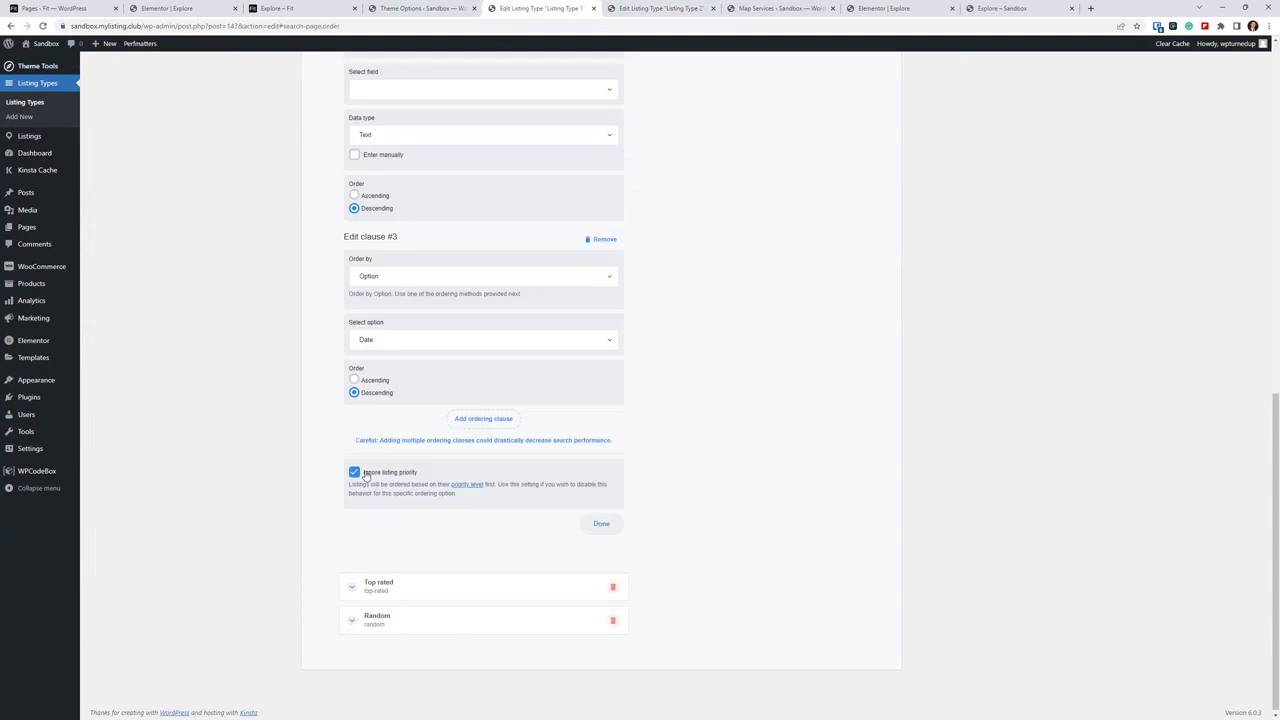
Remove the third and second ordering clauses from the Latest ordering option
scroll(414, 466, "up", 1)
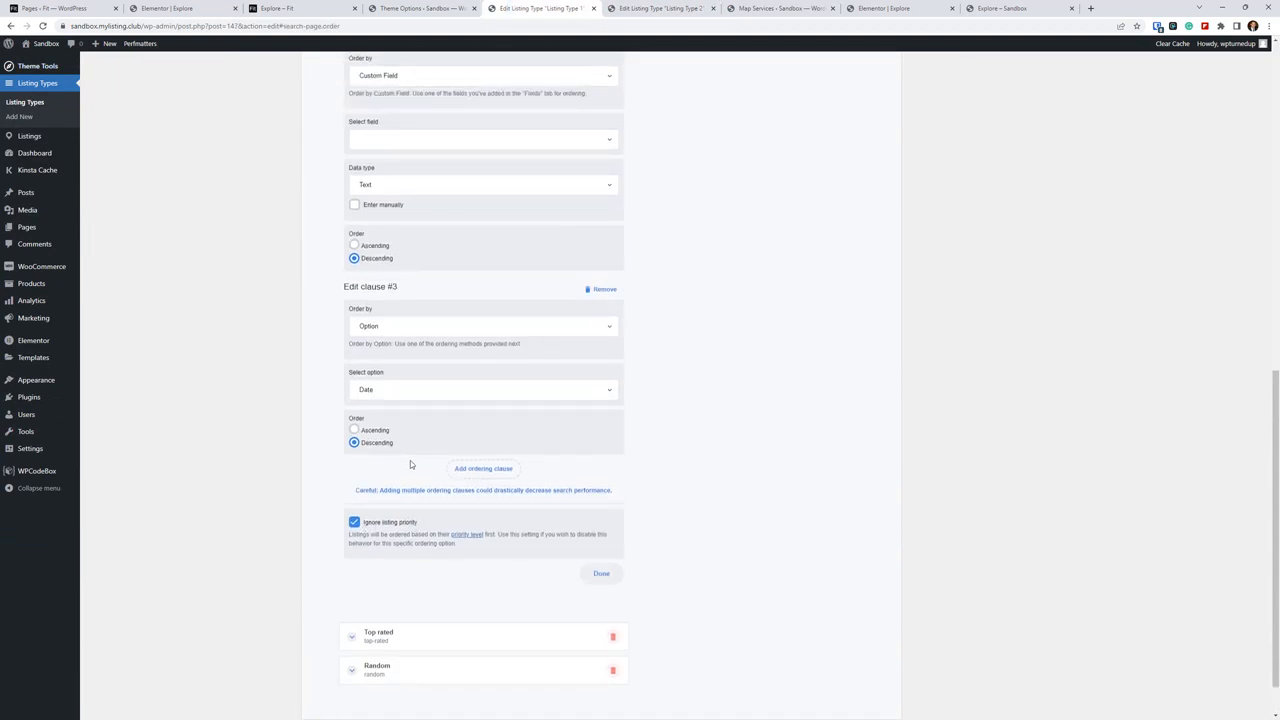
scroll(460, 482, "up", 4)
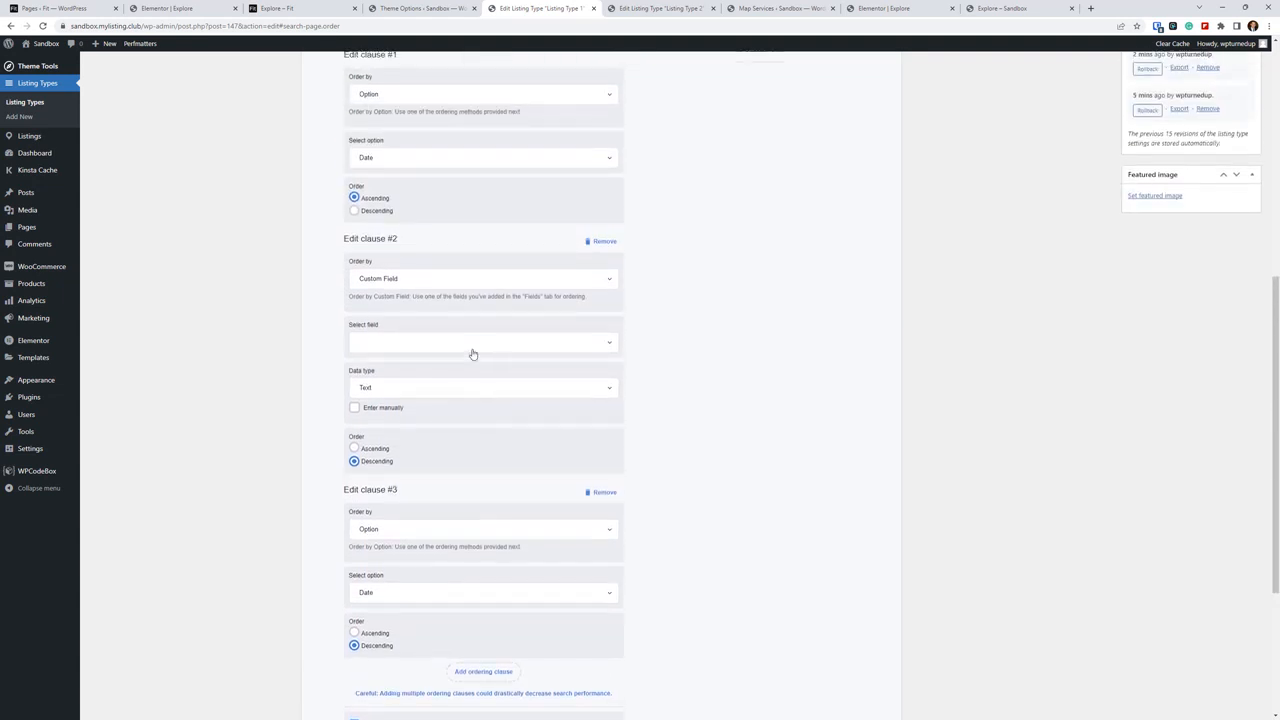
scroll(477, 447, "up", 3)
scroll(620, 500, "down", 2)
left_click(600, 537)
scroll(600, 530, "down", 2)
scroll(595, 344, "up", 2)
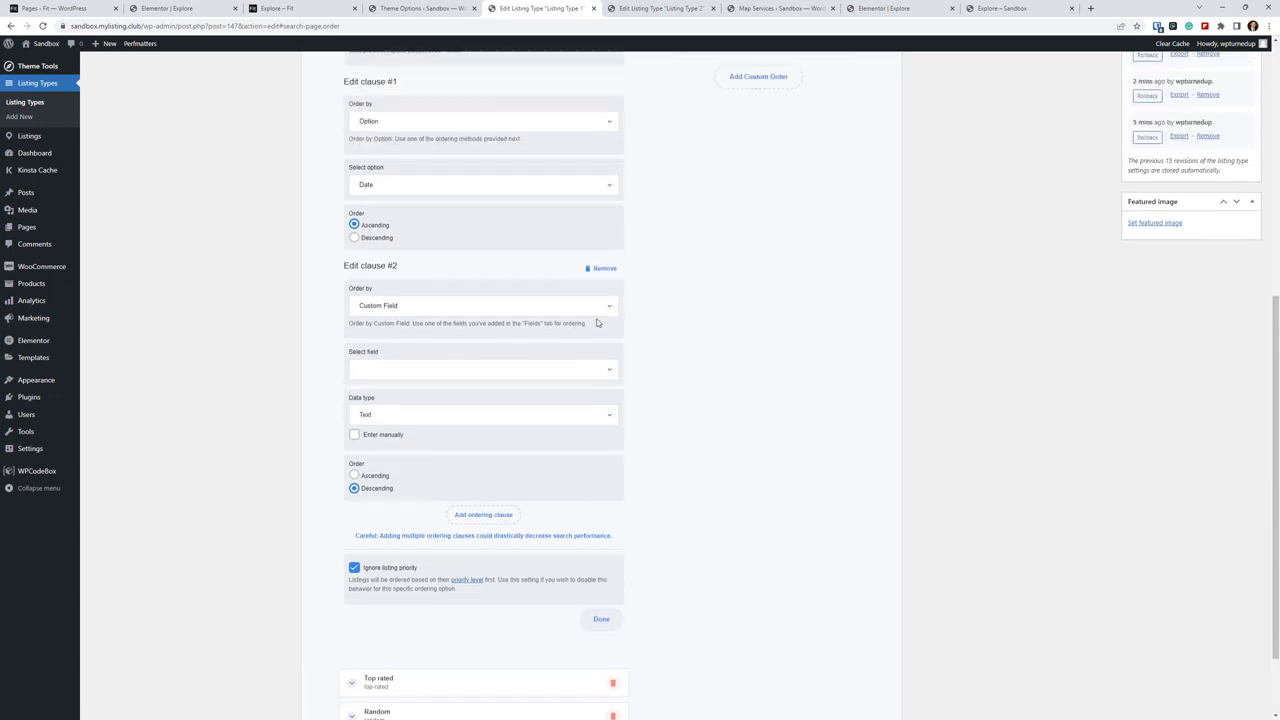
left_click(600, 269)
scroll(546, 363, "up", 2)
scroll(515, 428, "down", 2)
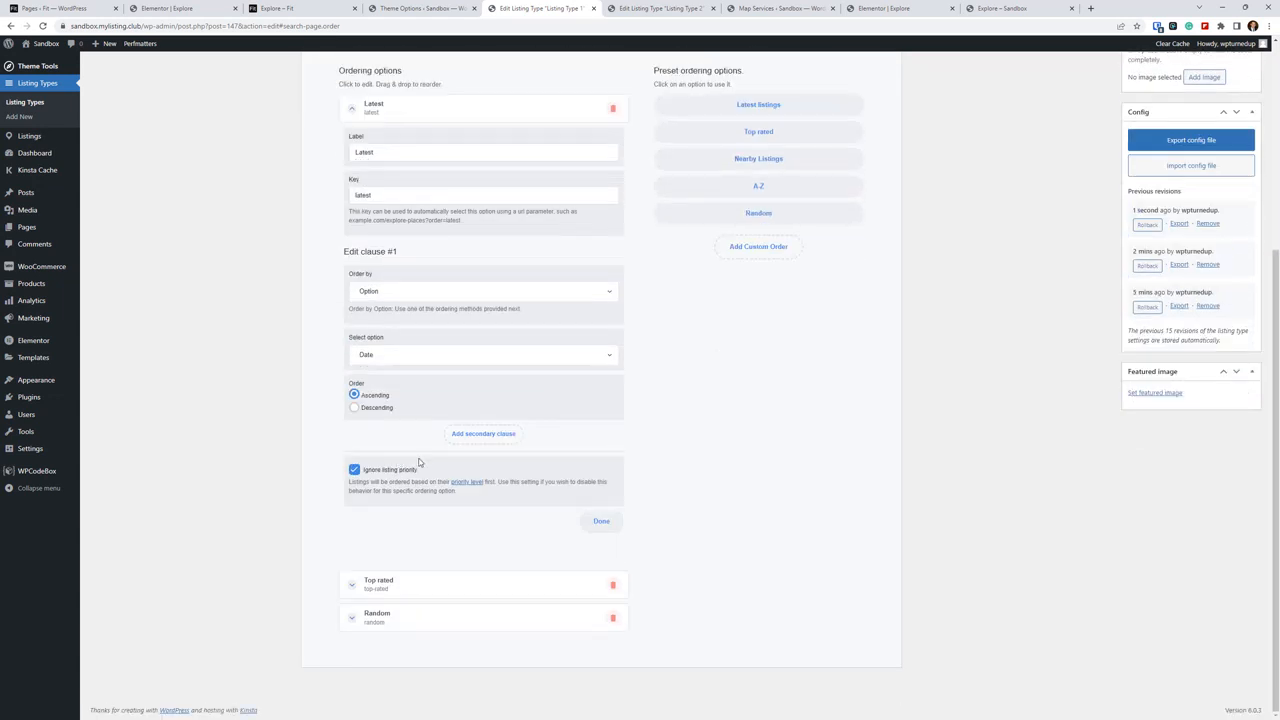
Review the label, clause and order settings of the Latest and Top rated ordering options, leaving both collapsed
scroll(429, 414, "up", 1)
left_click_drag(375, 202, 257, 200)
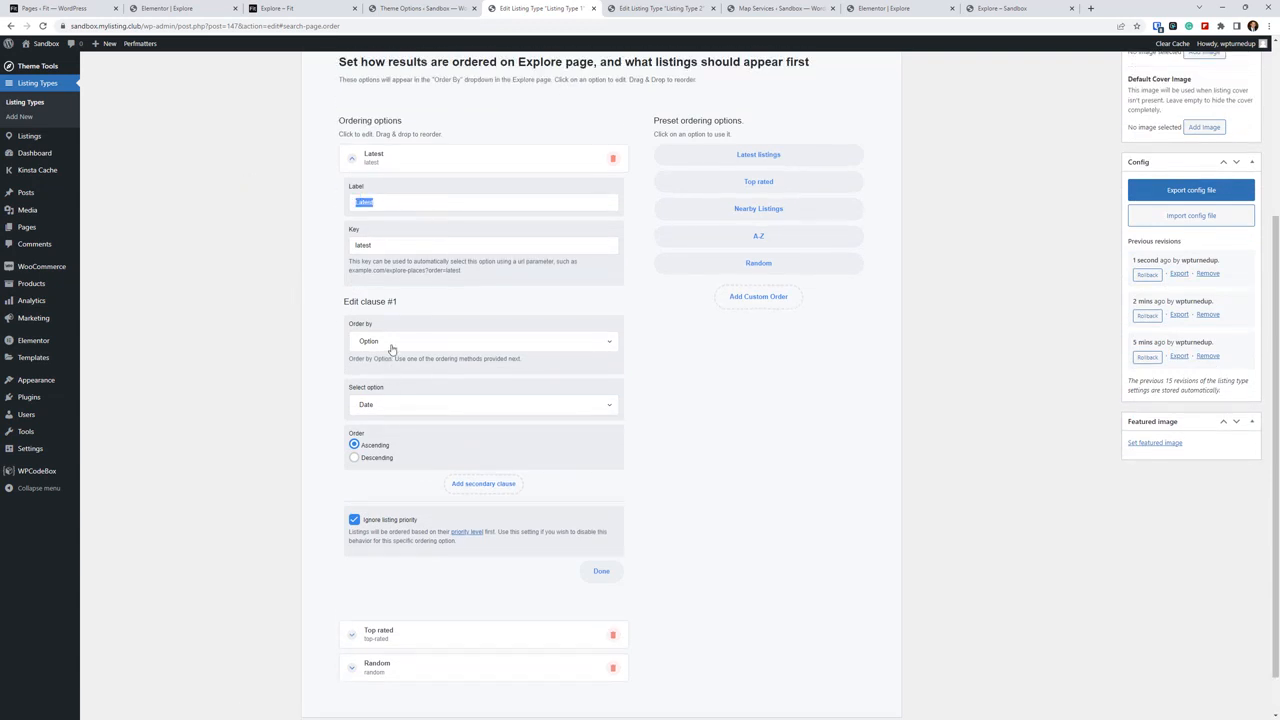
left_click(378, 446)
scroll(415, 402, "down", 1)
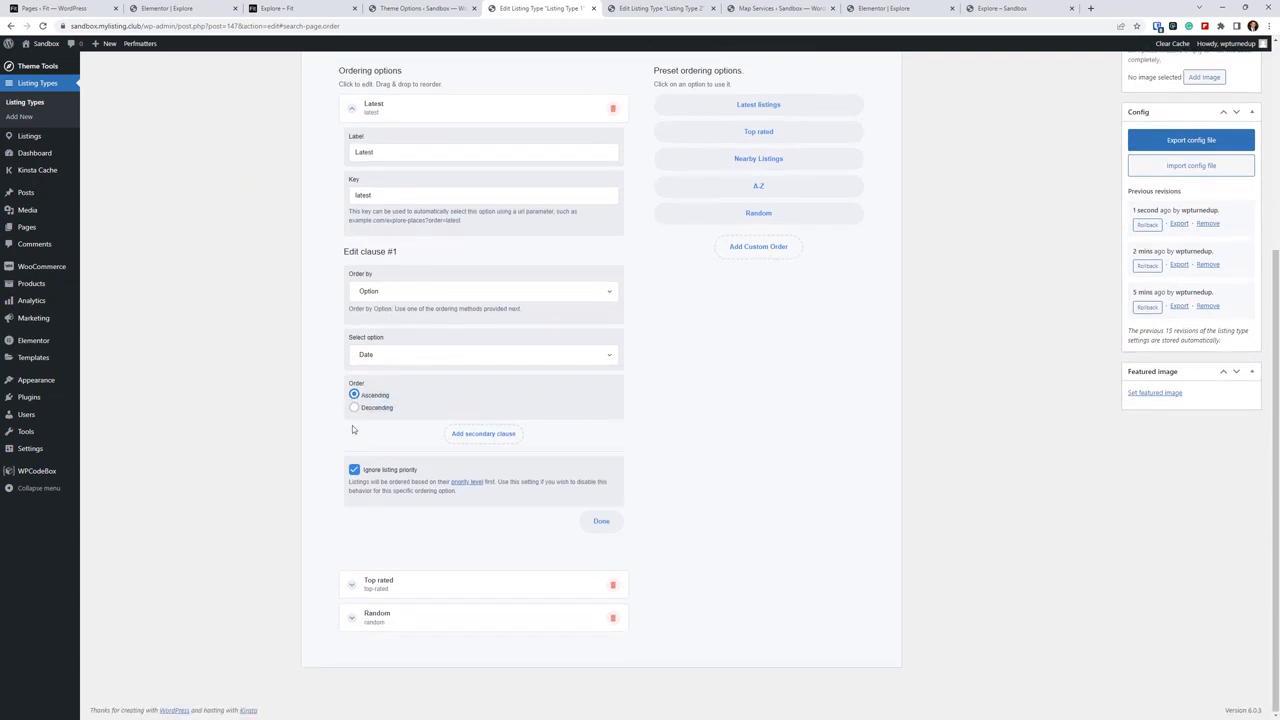
left_click(442, 588)
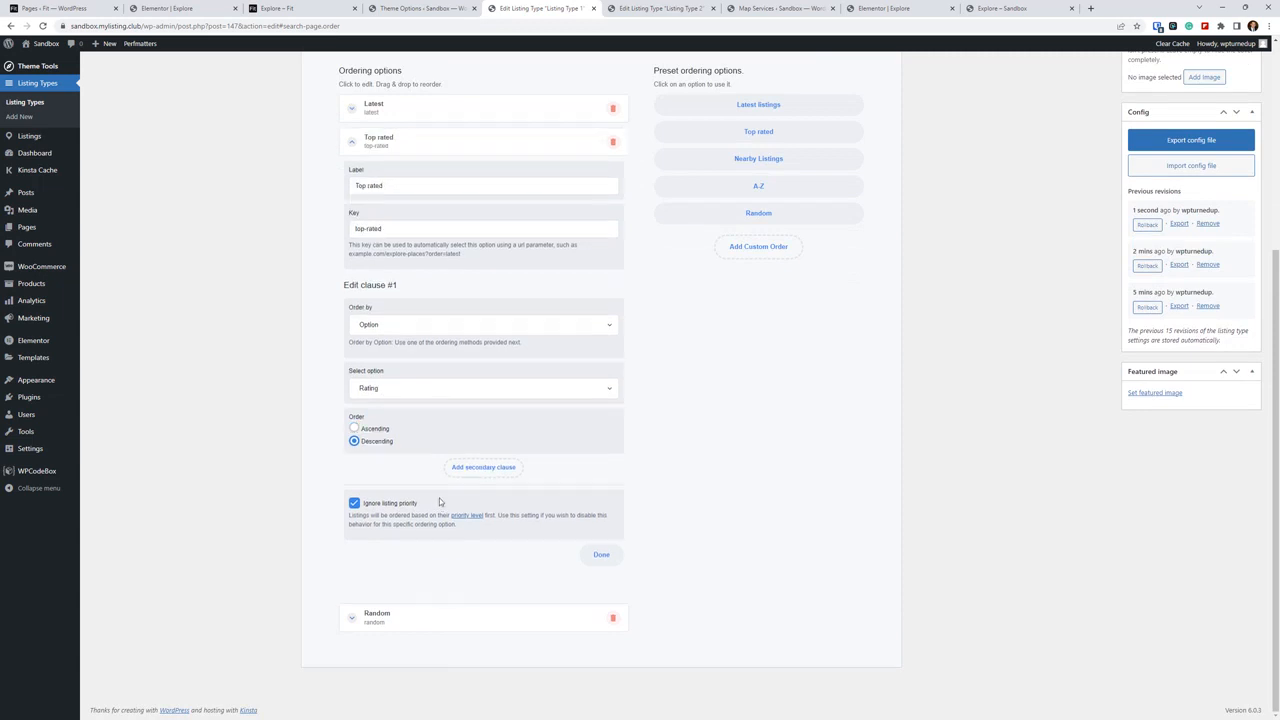
scroll(415, 370, "up", 3)
left_click(409, 311)
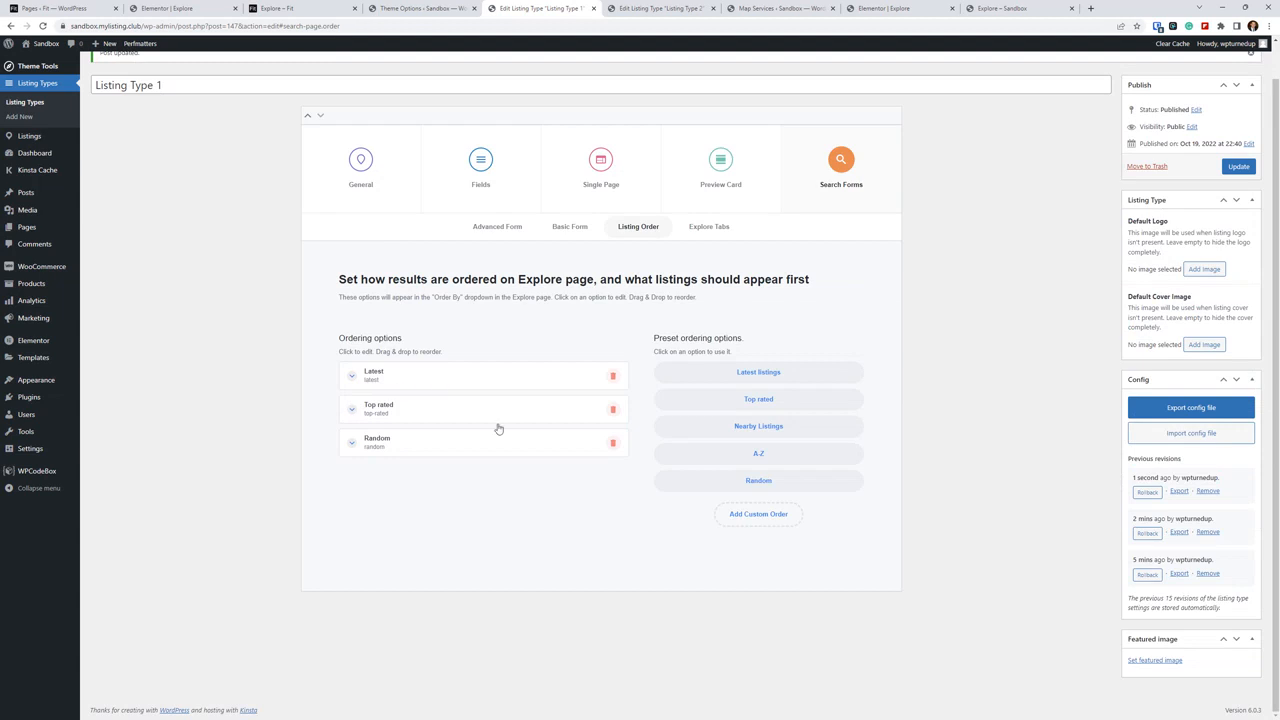
On the live Fit Explore page's Filters, order the listings by Latest, Random and Top Rated in turn
left_click(307, 5)
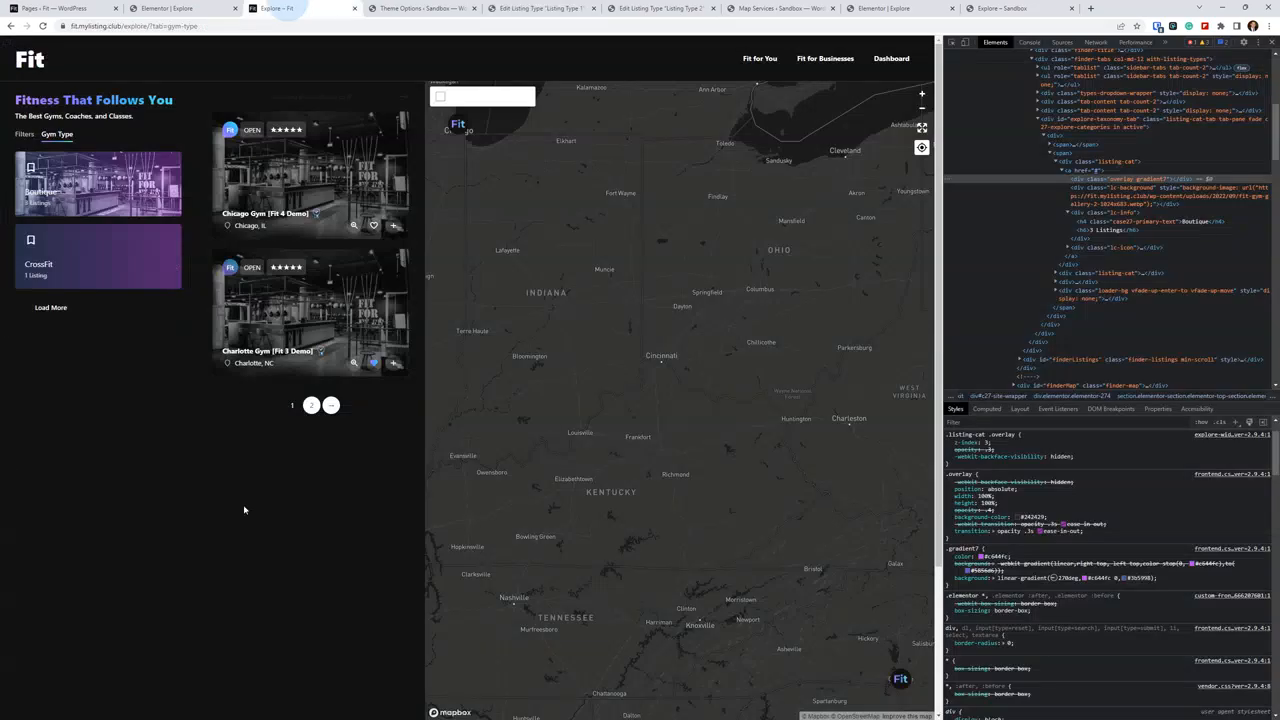
left_click(24, 133)
scroll(48, 407, "down", 2)
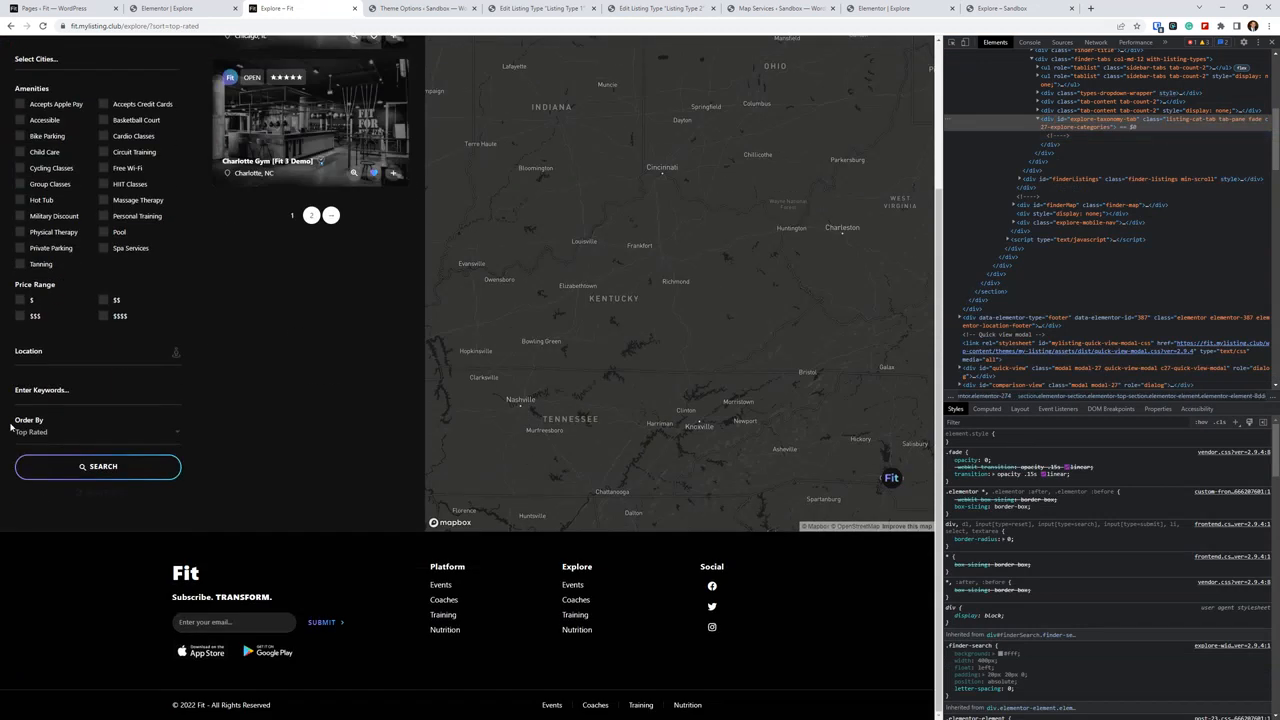
left_click(36, 434)
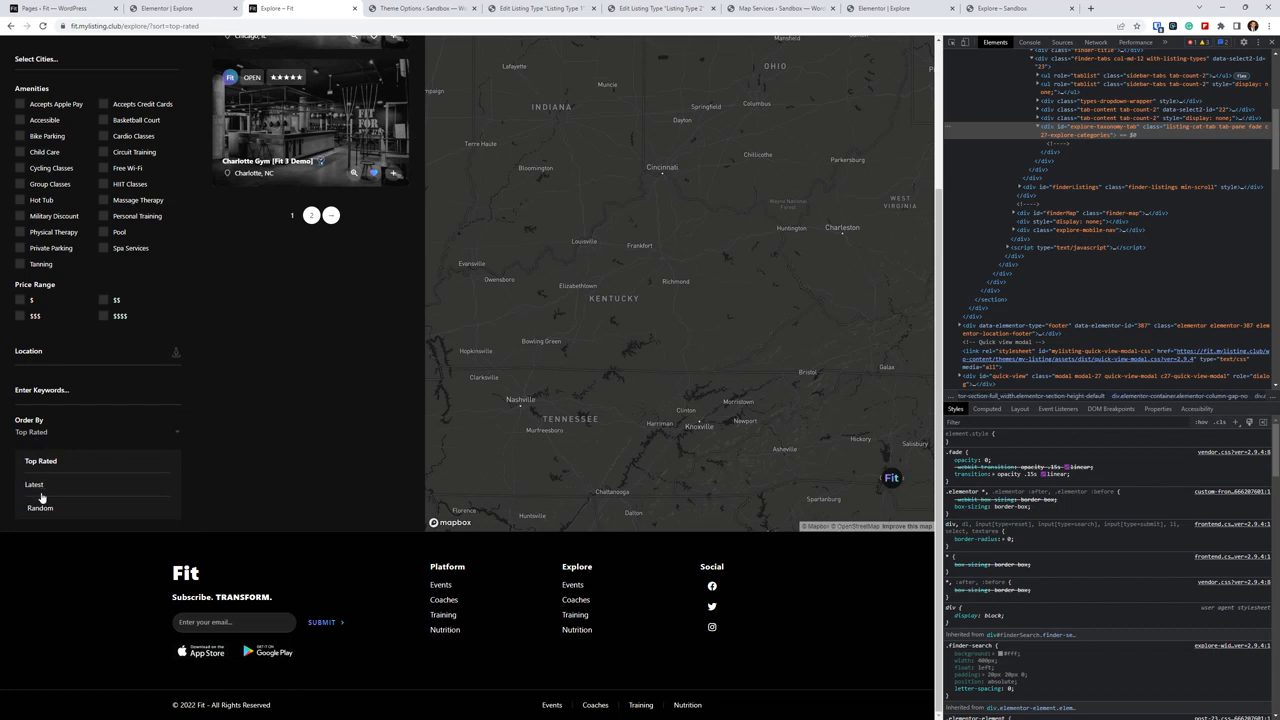
left_click(42, 484)
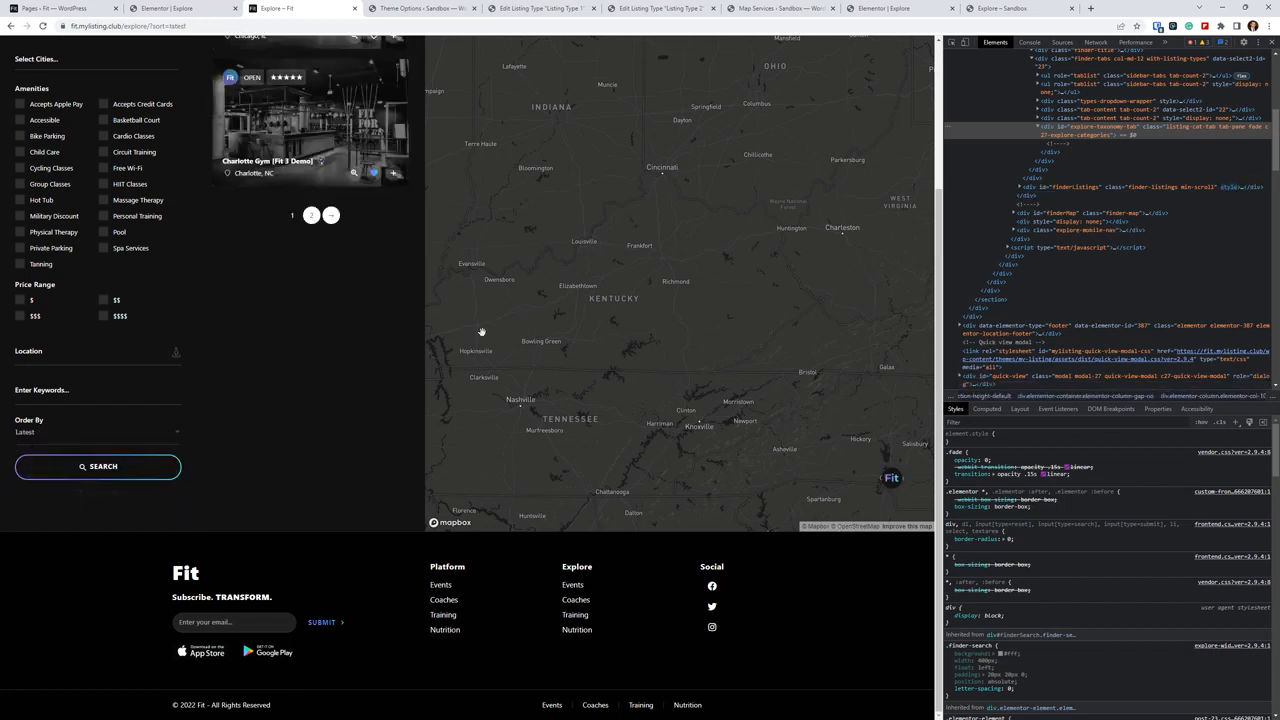
left_click(70, 437)
left_click(31, 511)
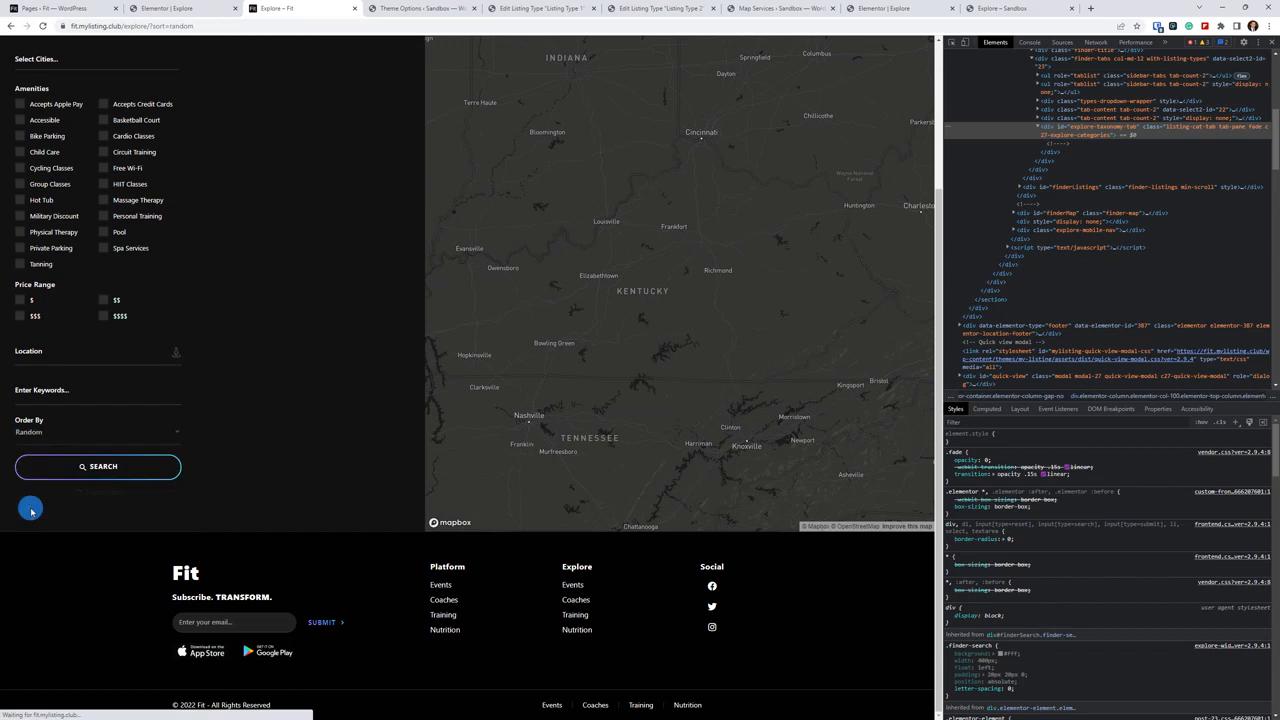
left_click(47, 430)
left_click(40, 460)
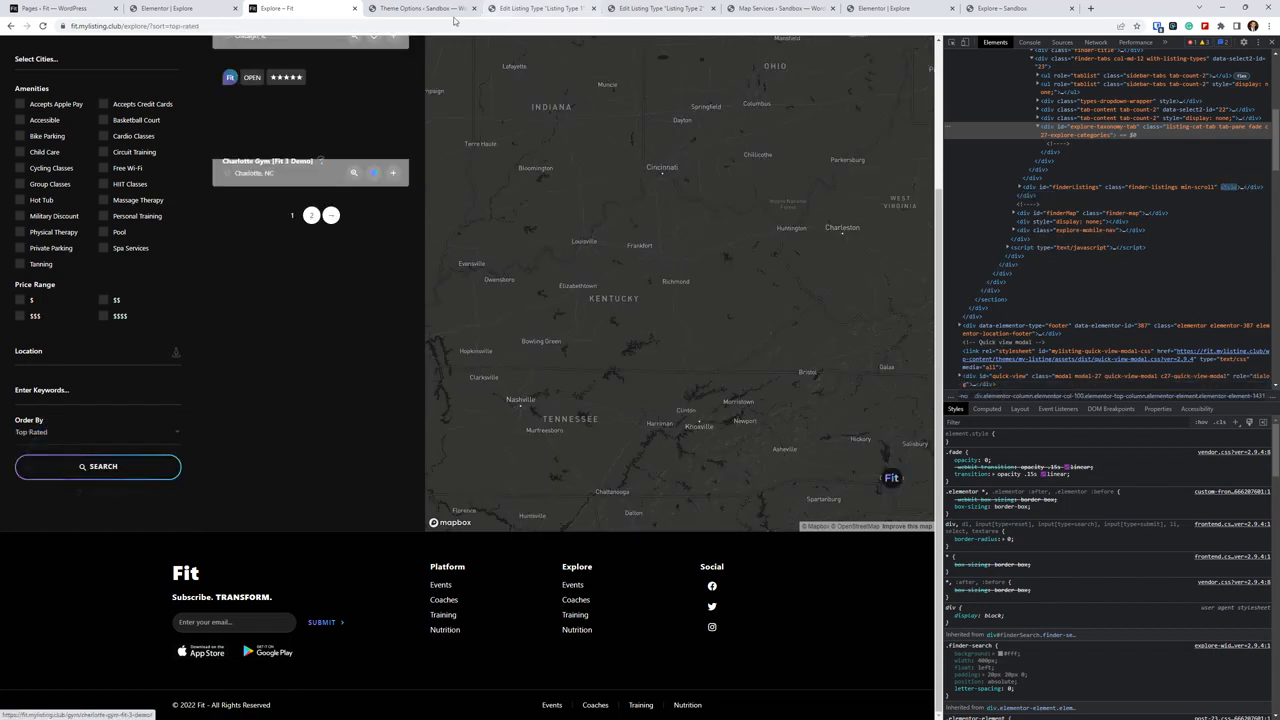
Return to Listing Type 1 and try to move the Top rated ordering option above Latest
left_click(505, 9)
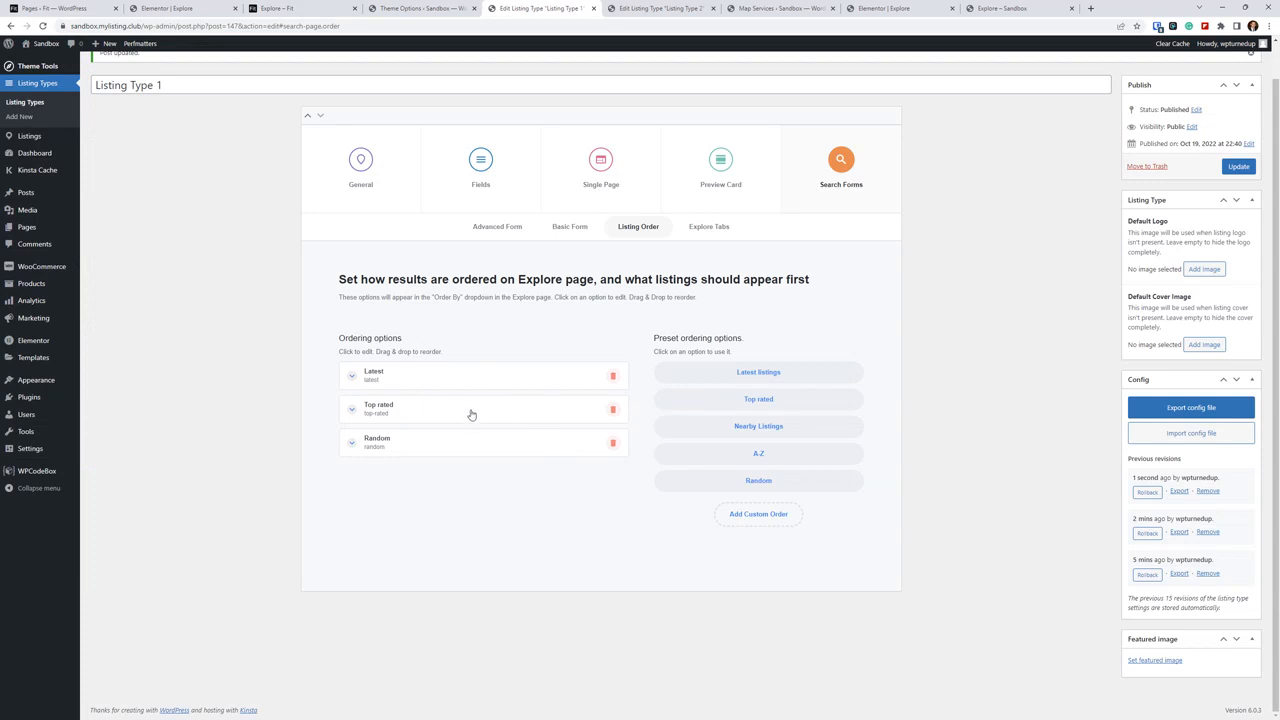
left_click_drag(498, 420, 431, 388)
Open the Fit site's Gym listing type for editing and show the Listing Order settings of its search forms
left_click(205, 9)
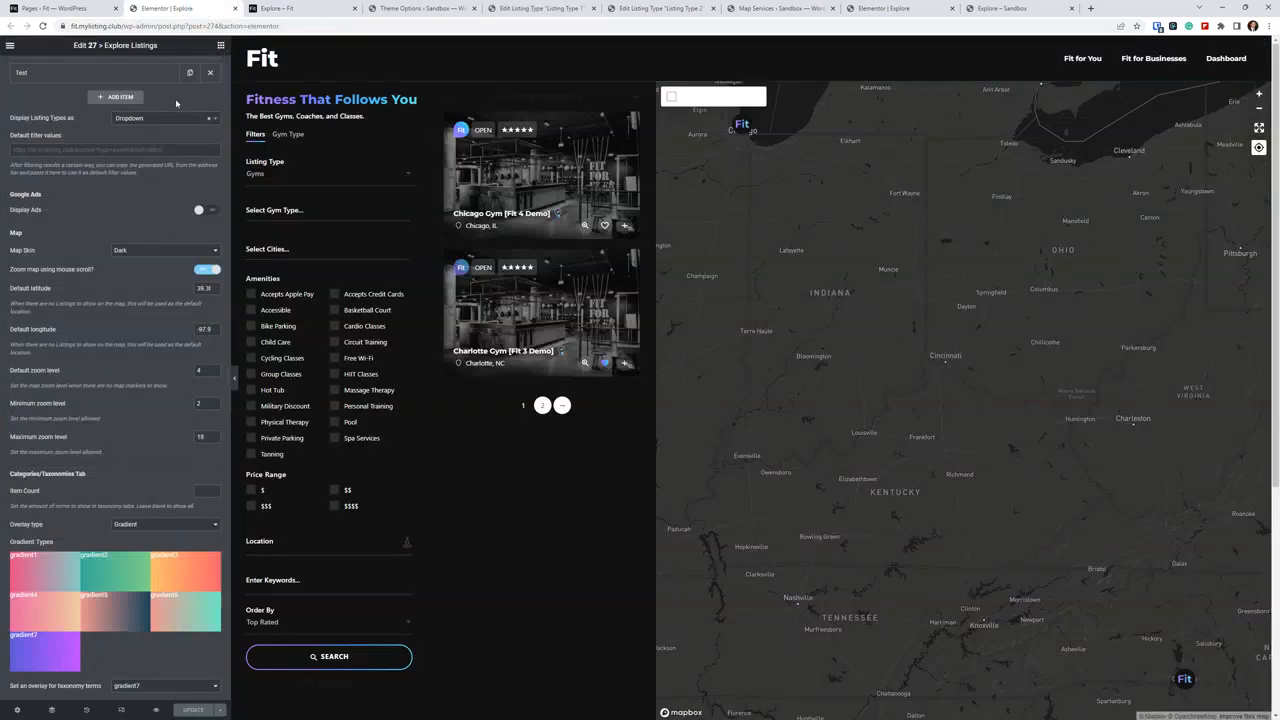
left_click(76, 9)
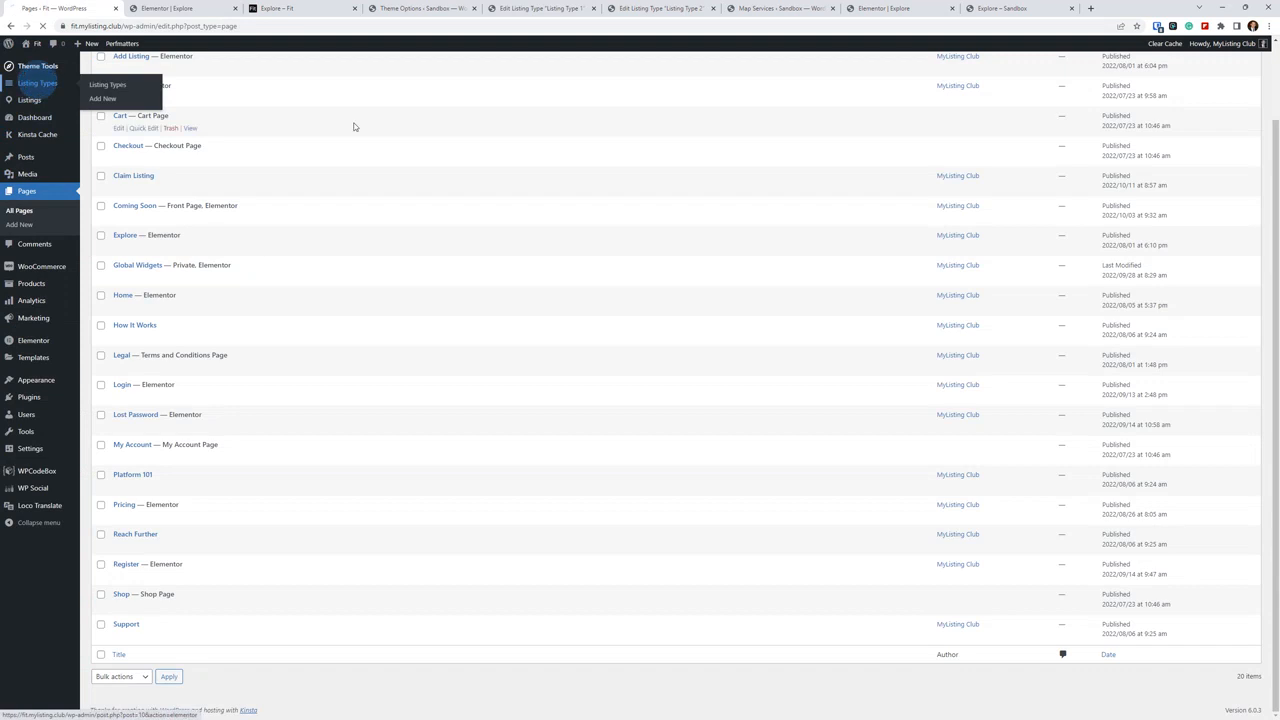
left_click(107, 84)
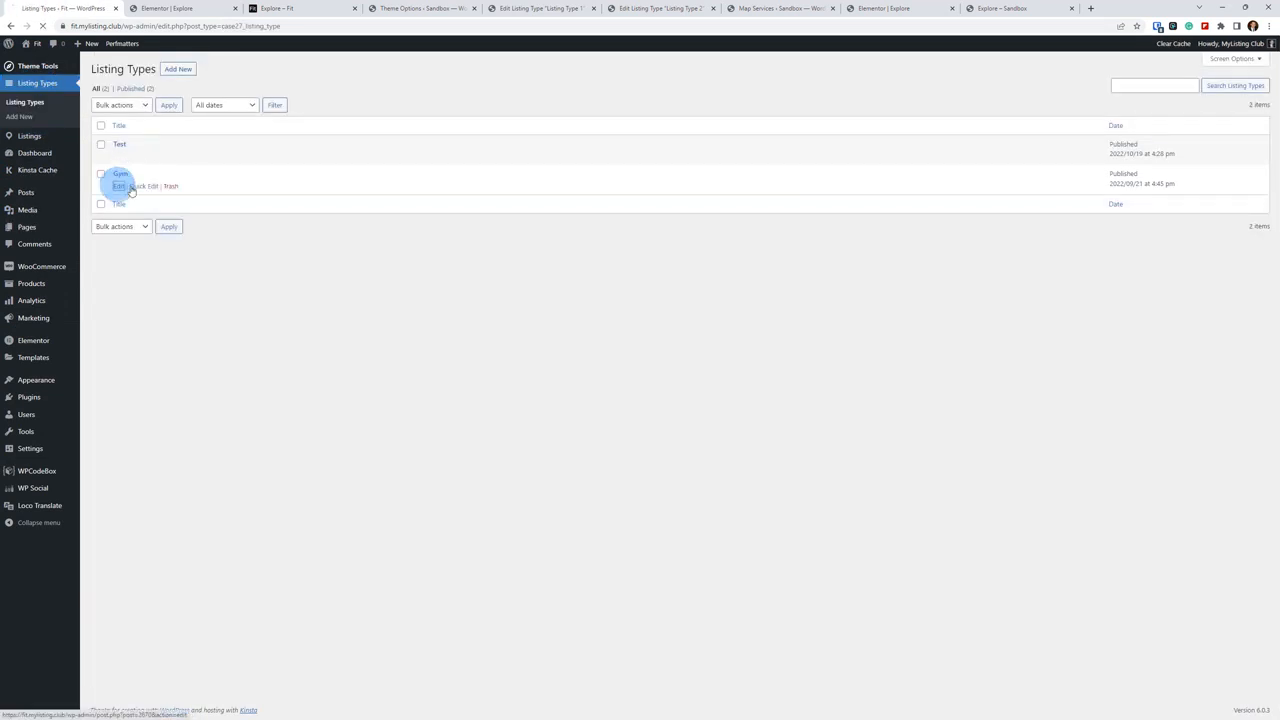
left_click(828, 218)
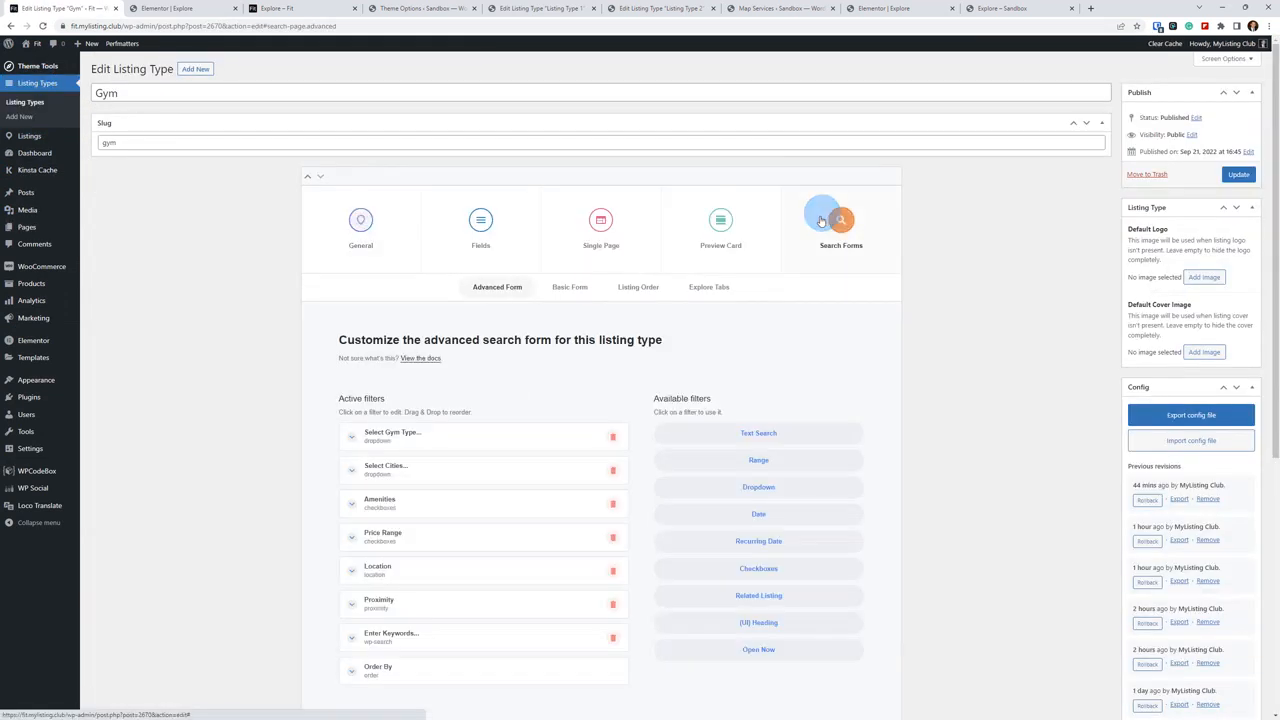
left_click(628, 190)
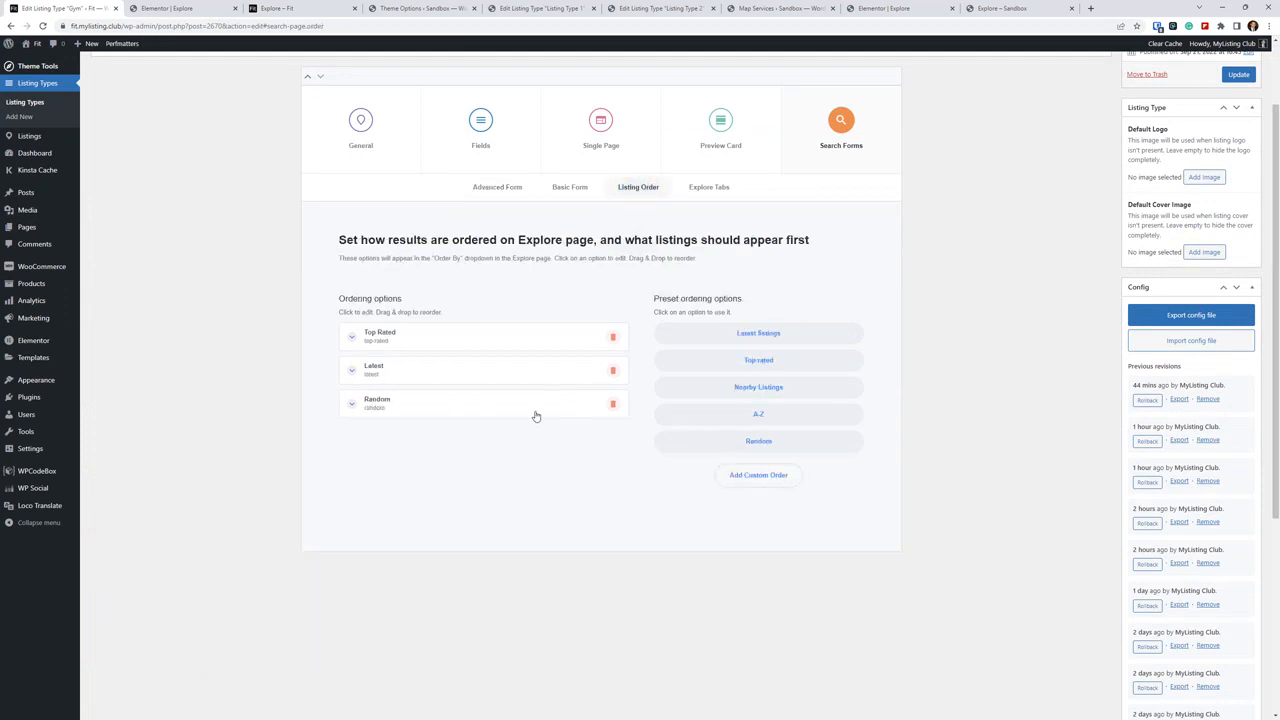
Move Gym's Latest ordering option above Top Rated and check the Order By choices on the live Fit Explore page
left_click_drag(394, 383, 394, 334)
left_click(290, 8)
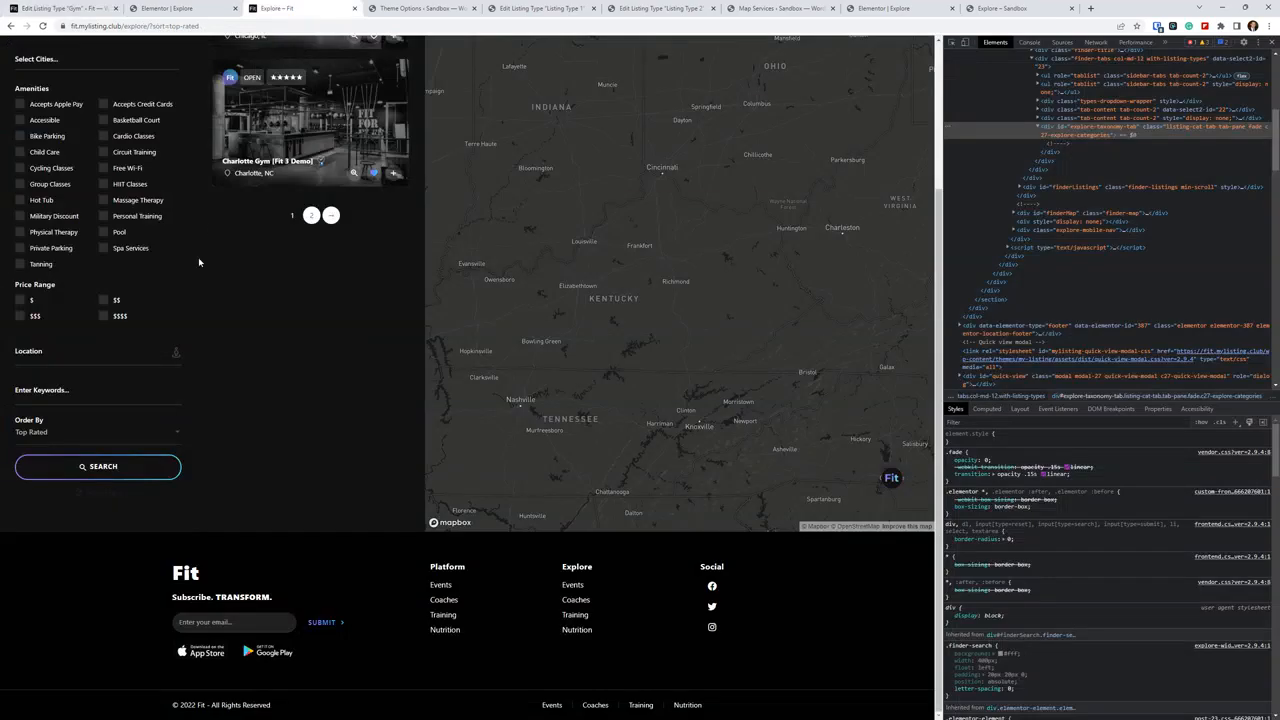
left_click(40, 432)
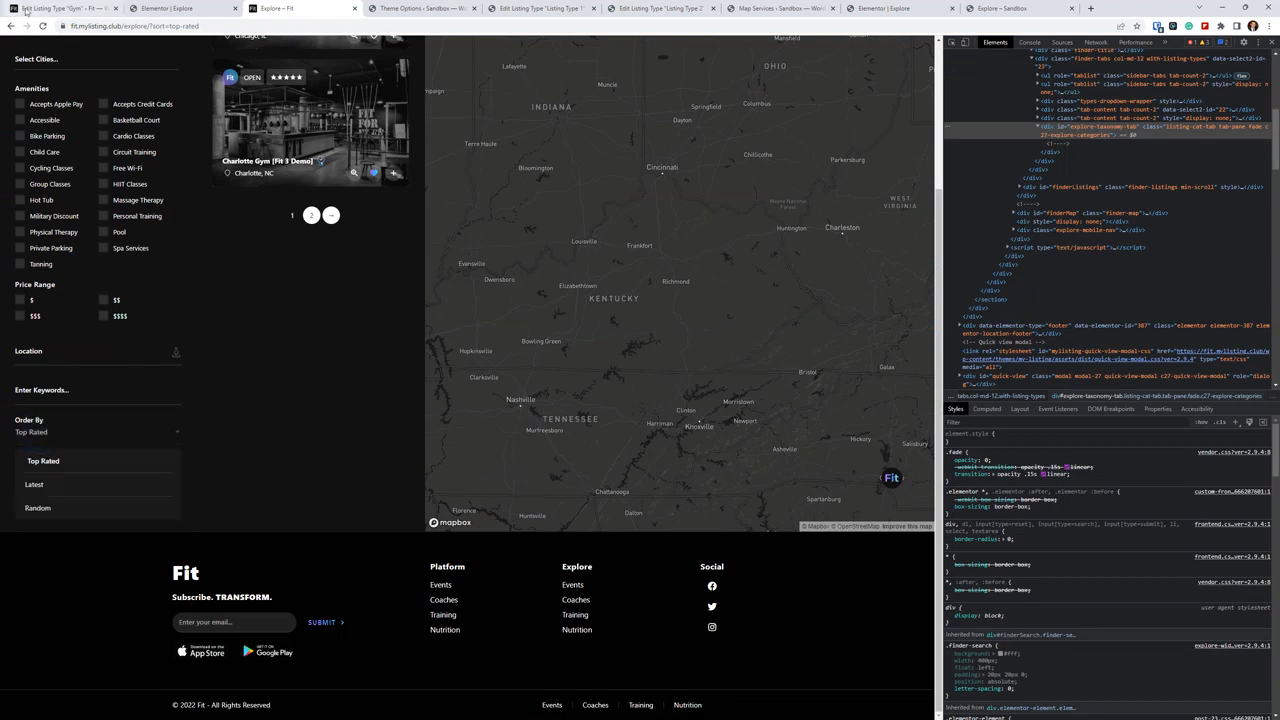
key("F5")
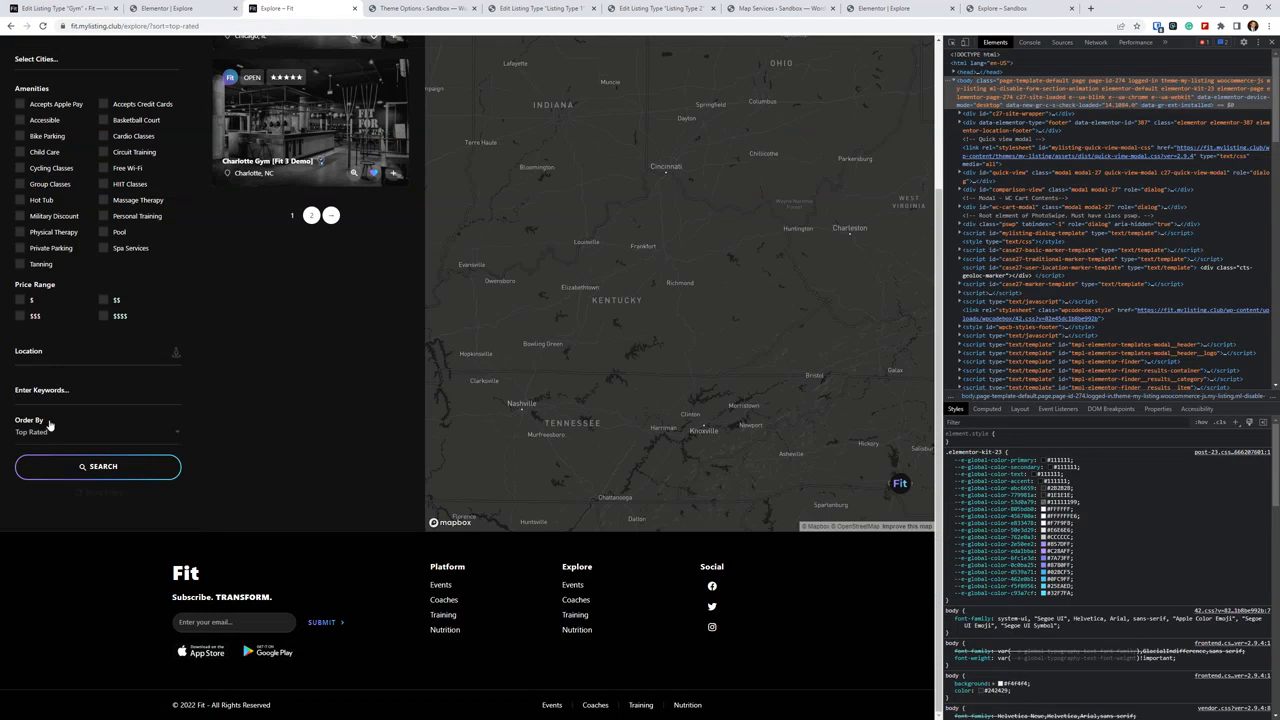
left_click(60, 8)
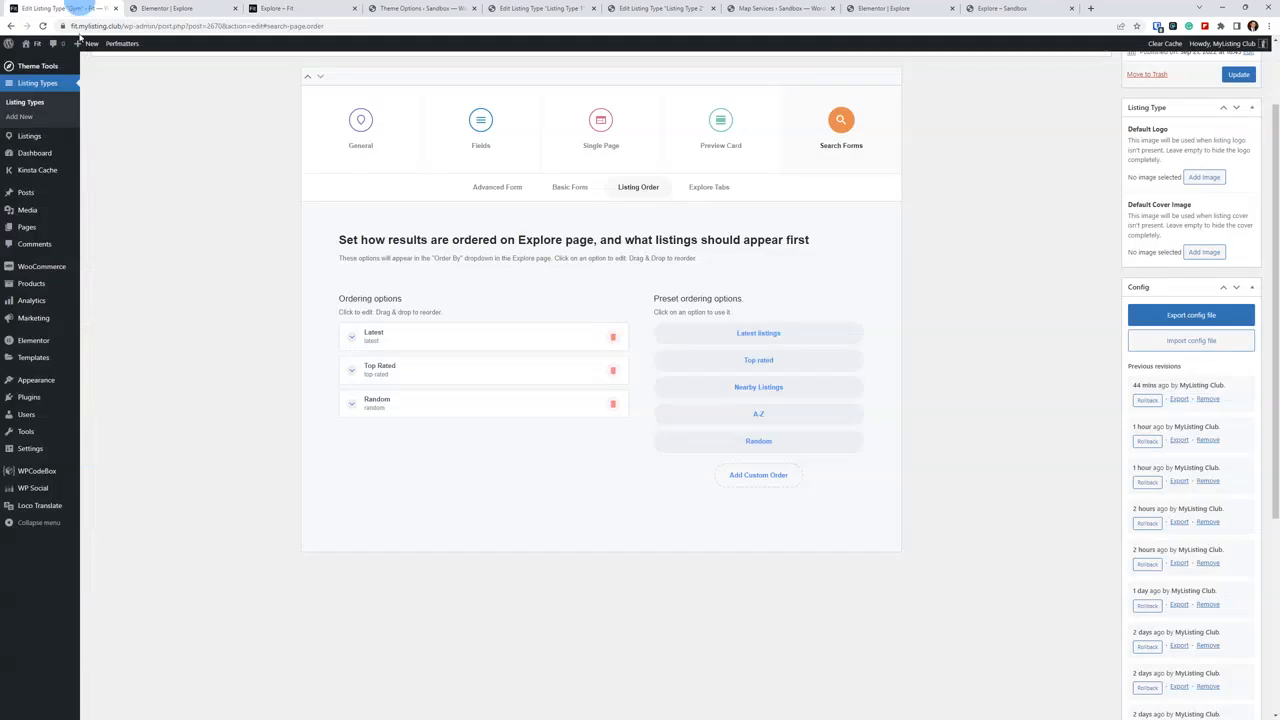
Save the Gym listing type with its reordered ordering options
left_click(372, 341)
left_click(420, 331)
scroll(1230, 180, "up", 2)
left_click(1230, 178)
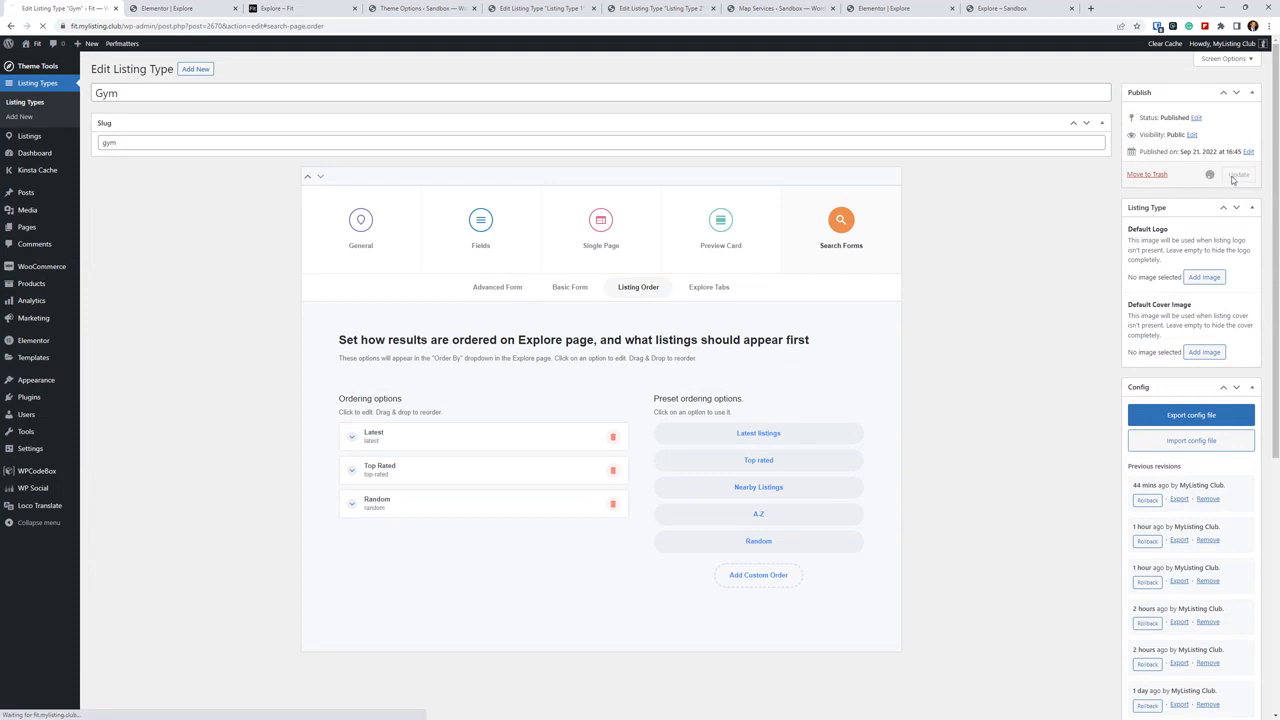
Reload the live Fit Explore page to check its Order By field, and return to the Gym listing type editor
left_click(285, 8)
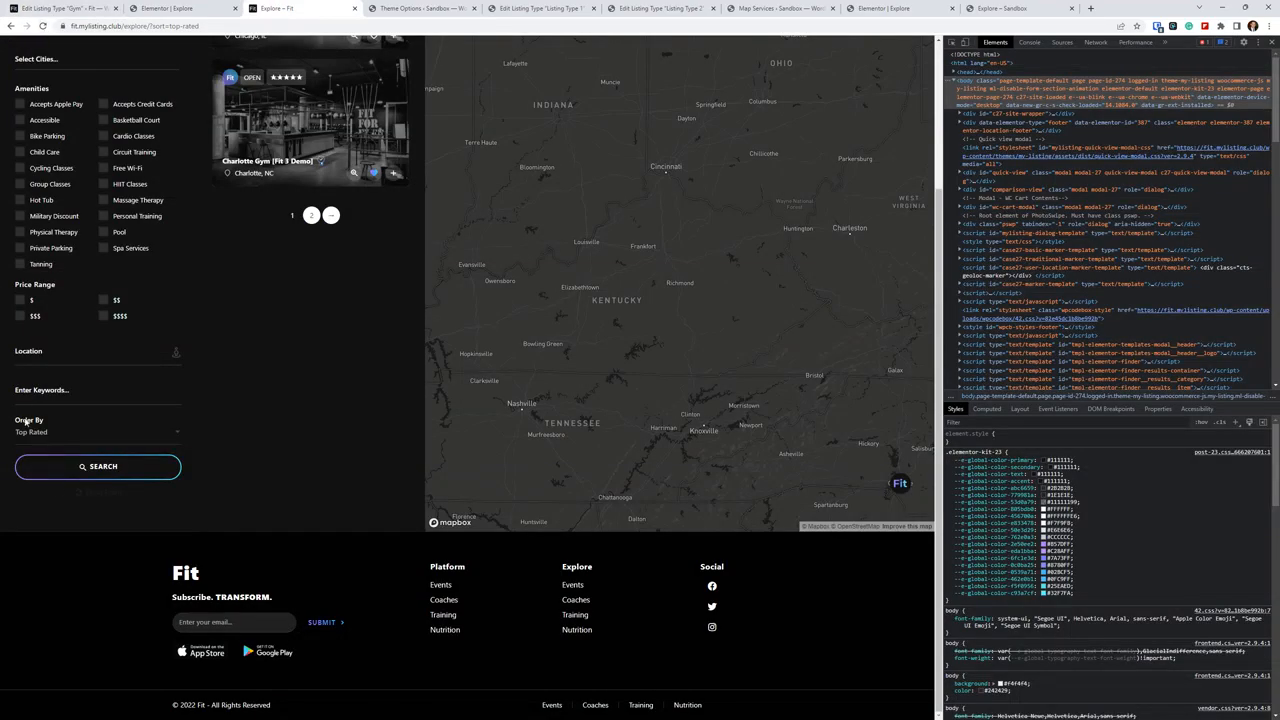
left_click(42, 25)
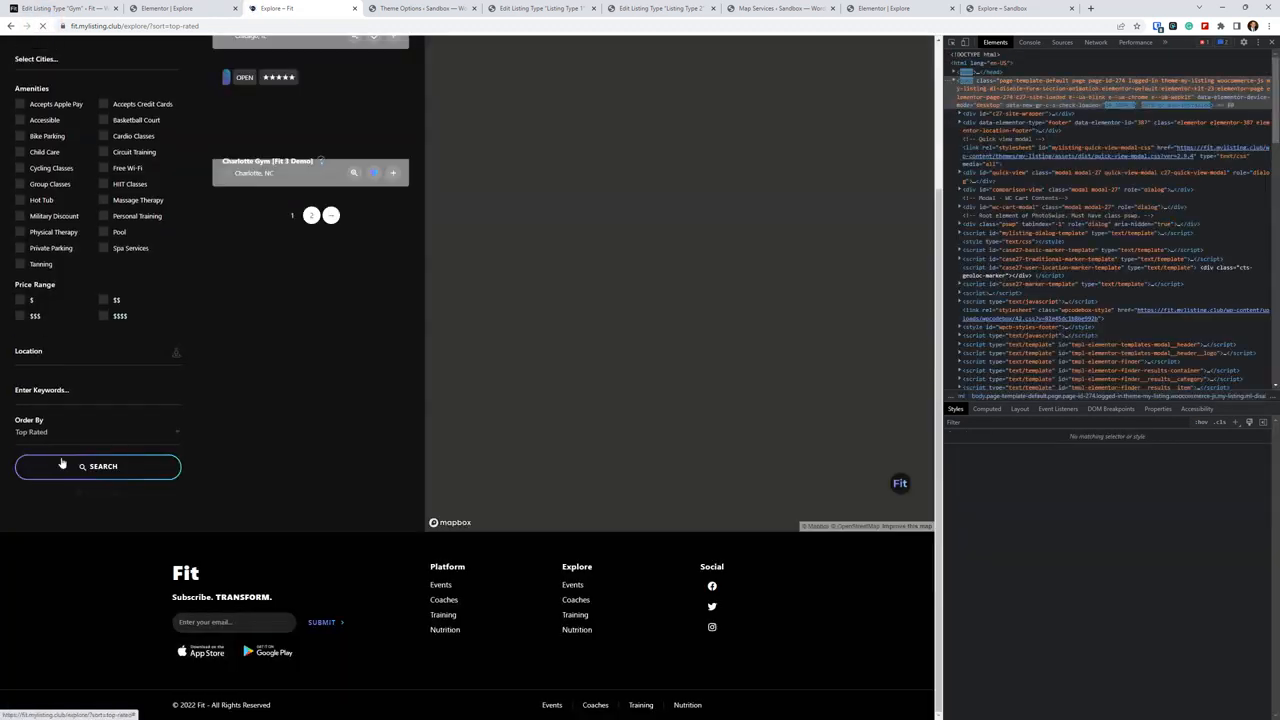
left_click(64, 439)
left_click(66, 439)
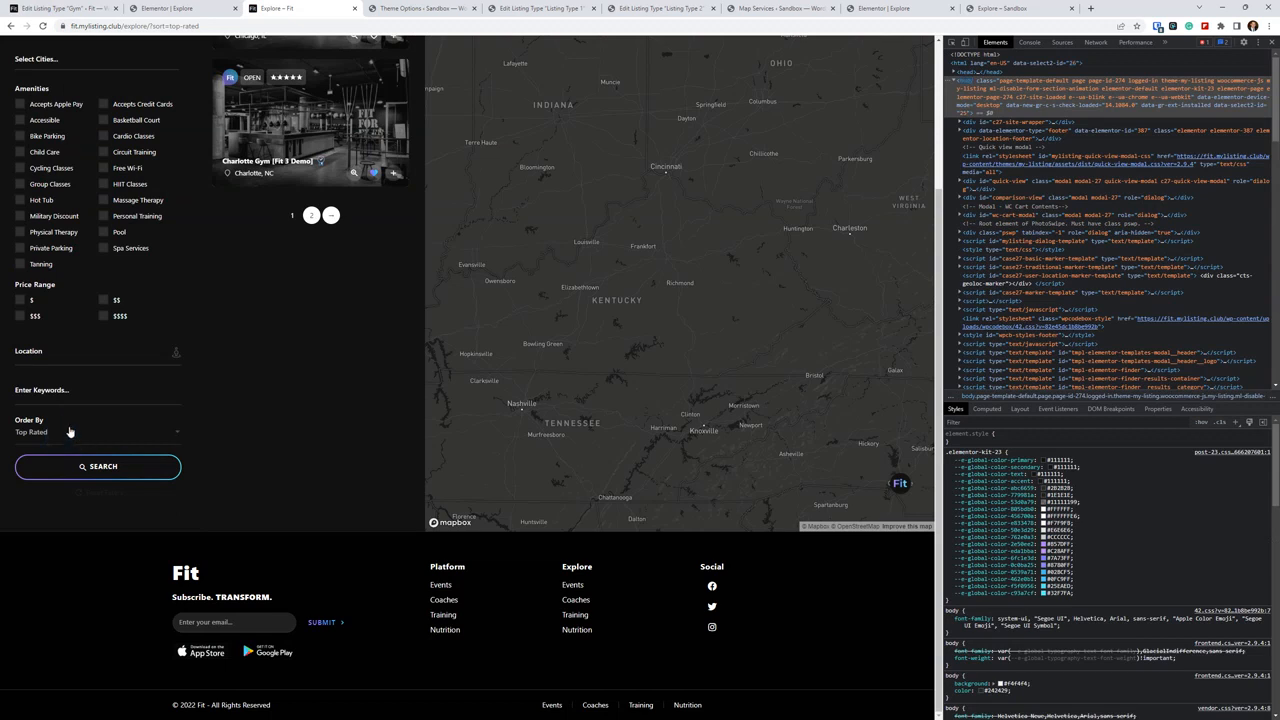
left_click(69, 432)
left_click(175, 8)
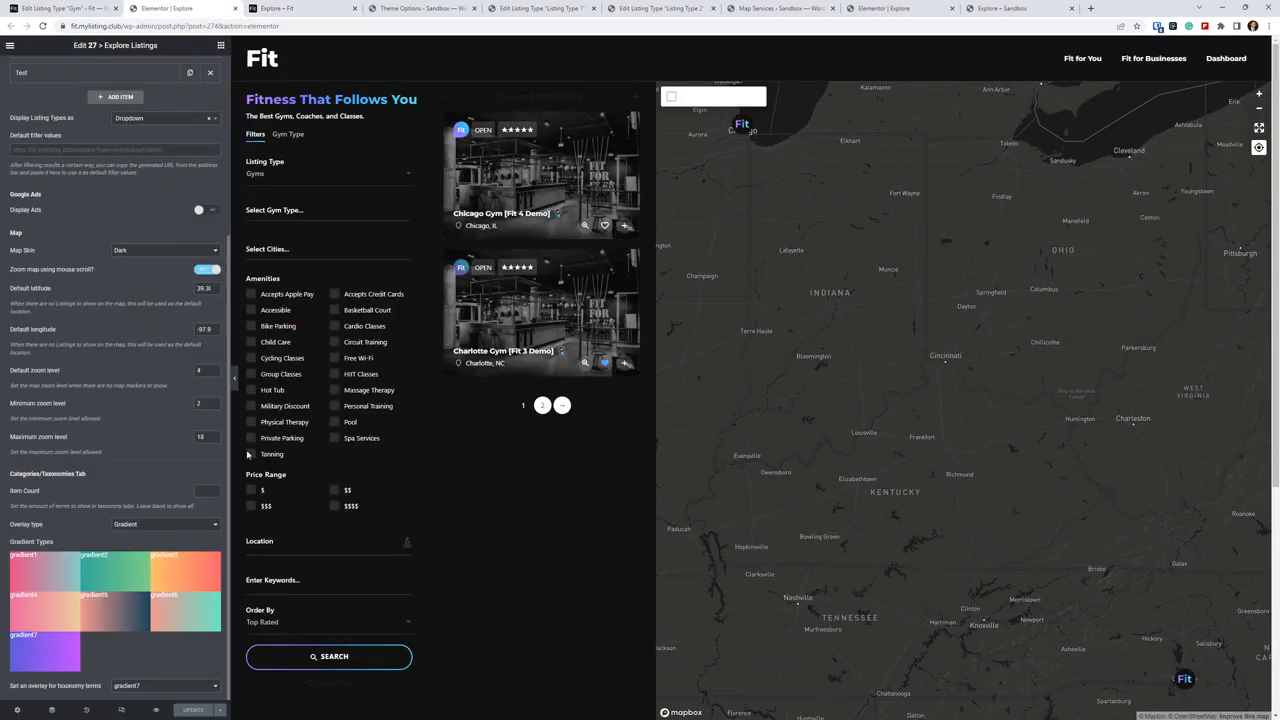
left_click(63, 8)
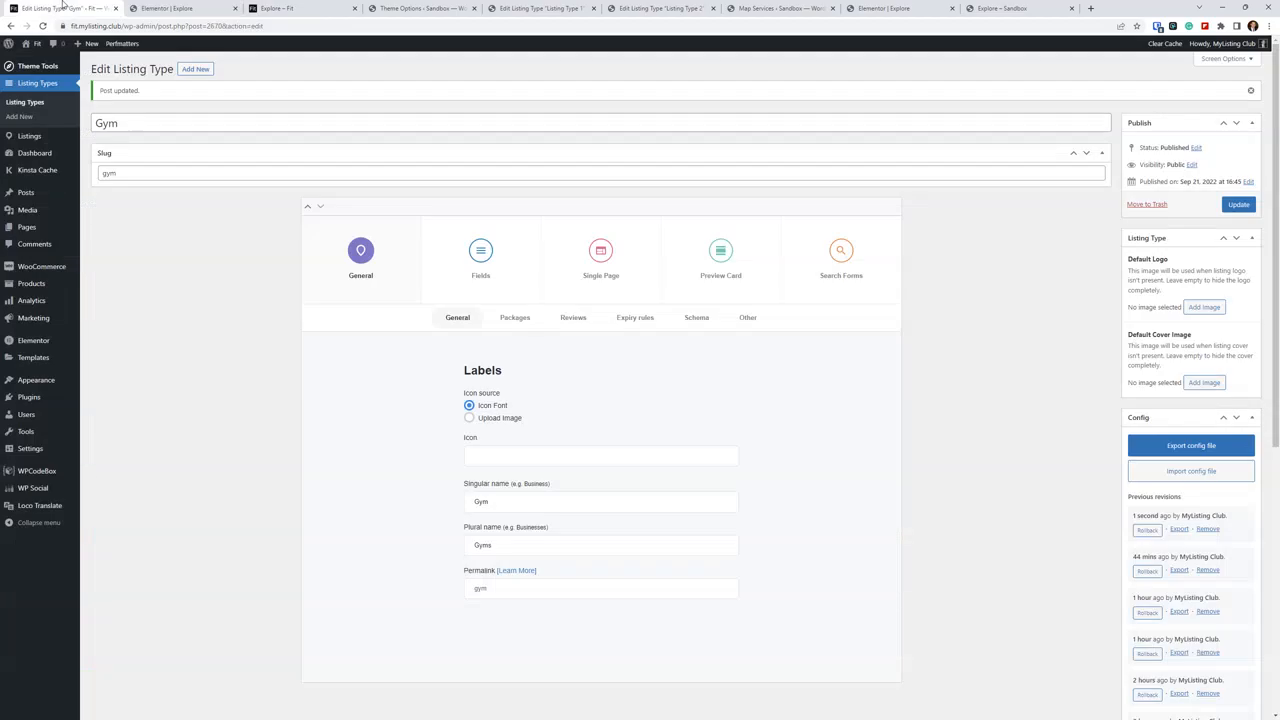
Show the Listing Order settings of Gym's search forms and review the clause and priority settings of its Latest ordering option
left_click(856, 254)
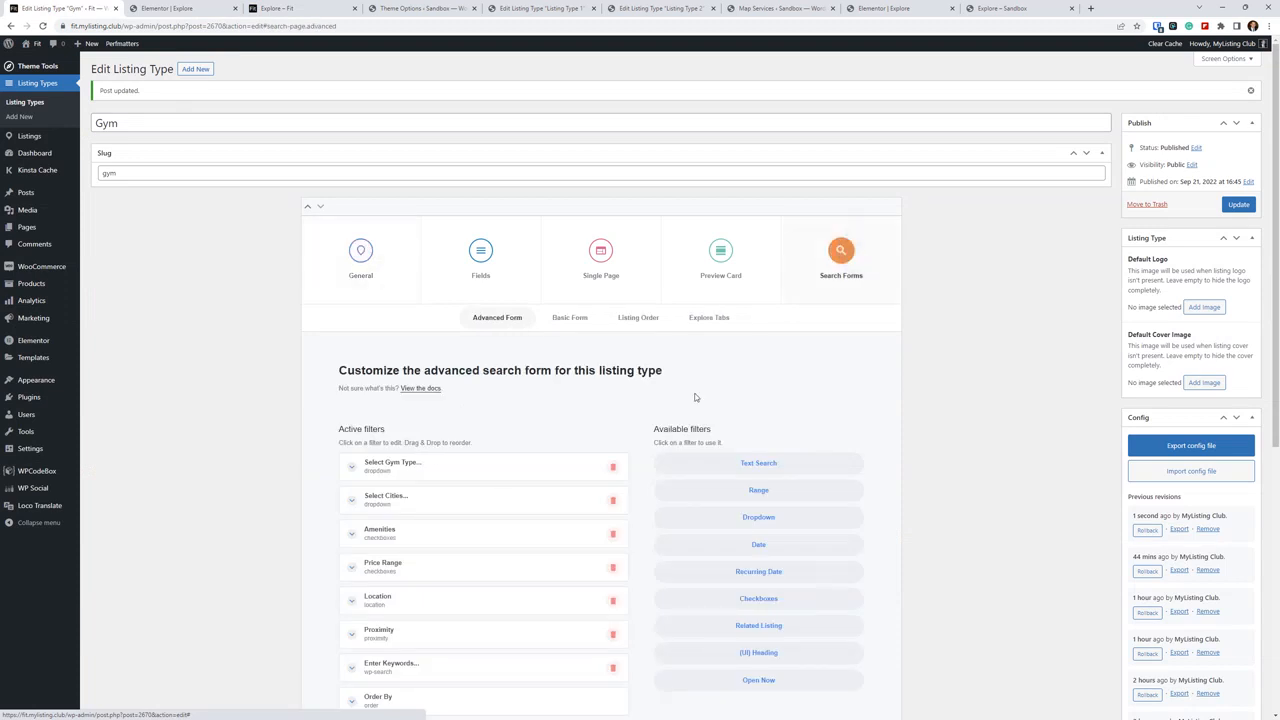
left_click(640, 320)
scroll(446, 349, "down", 3)
left_click(452, 318)
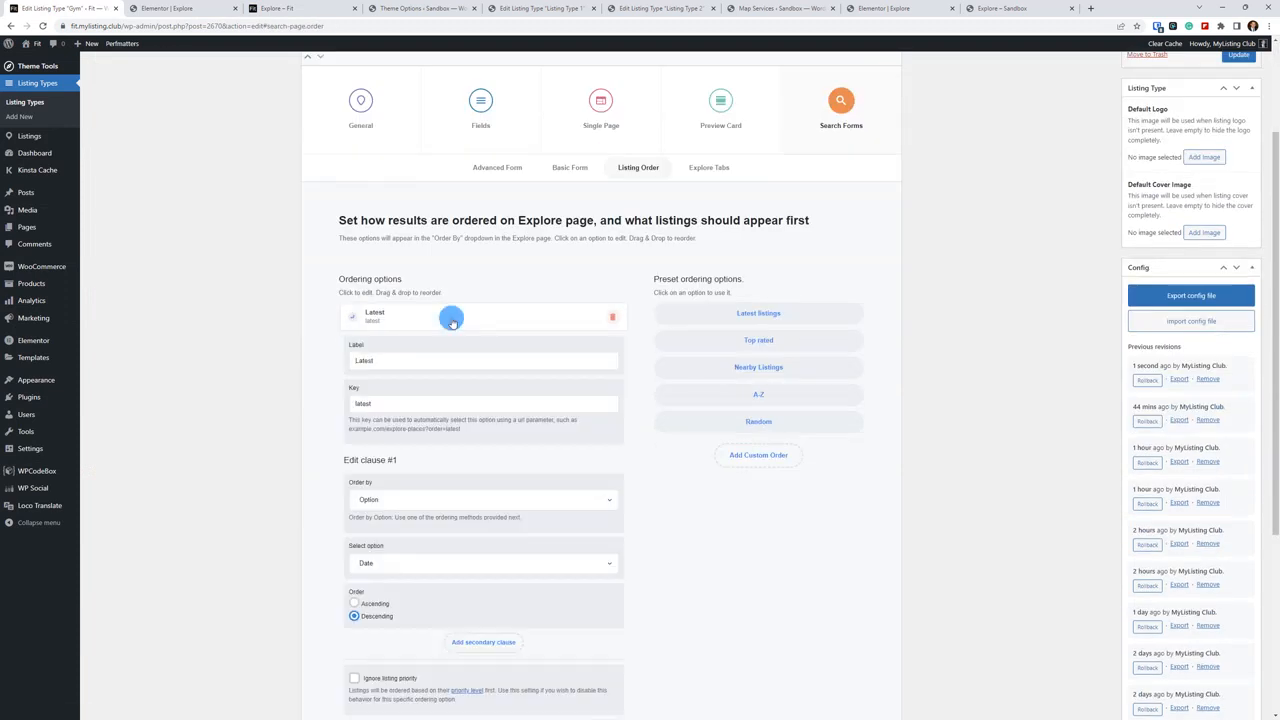
scroll(452, 323, "down", 1)
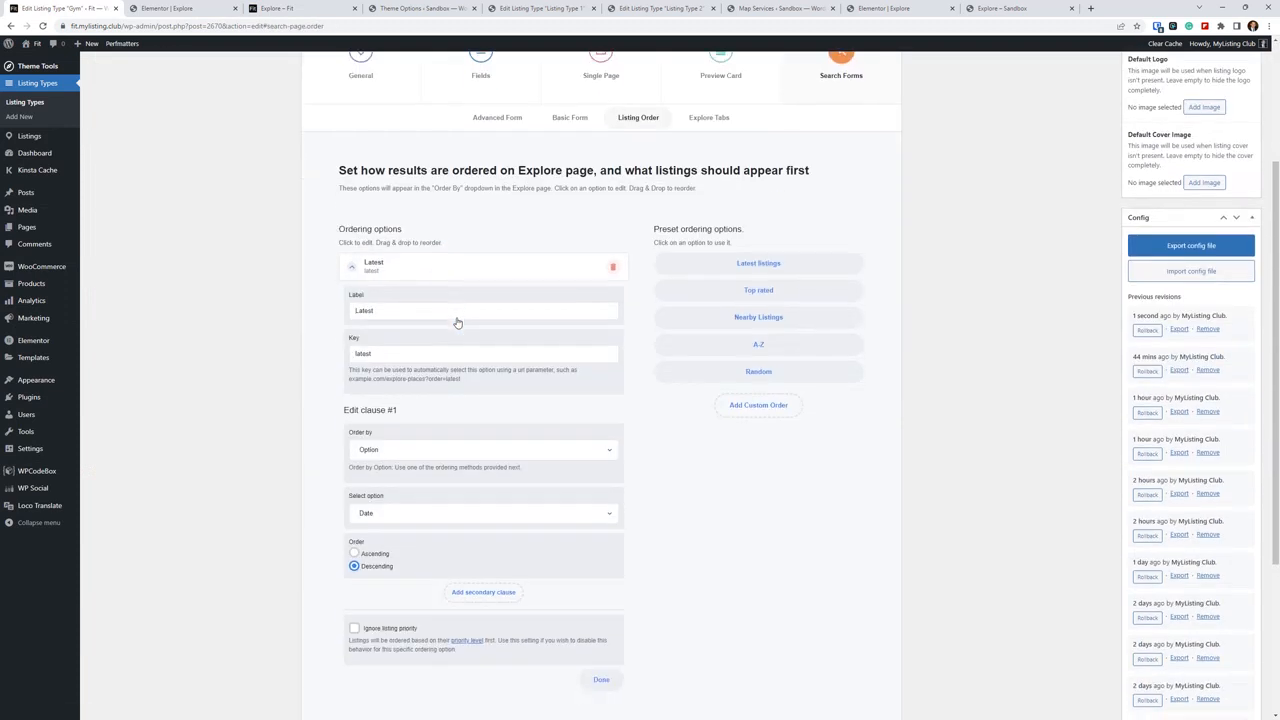
left_click(445, 284)
scroll(920, 286, "up", 3)
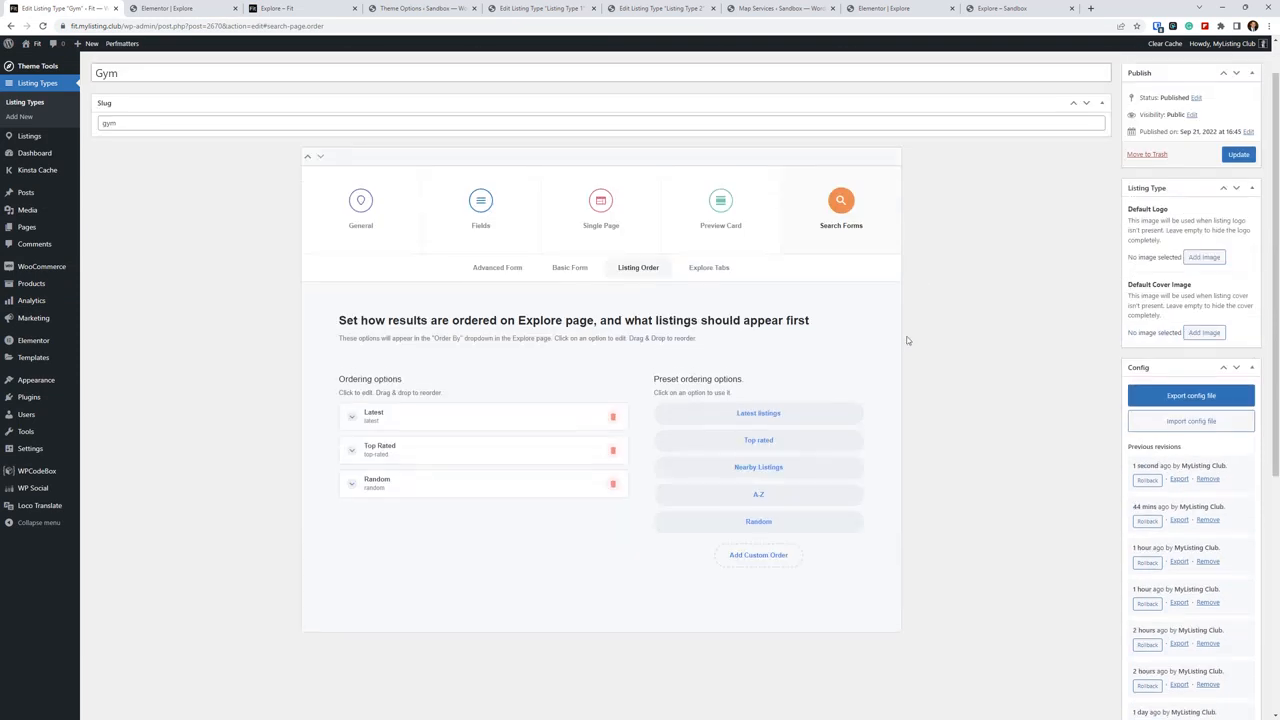
Switch to the live Fit Explore page and hard-reload it with an emptied cache
left_click(170, 8)
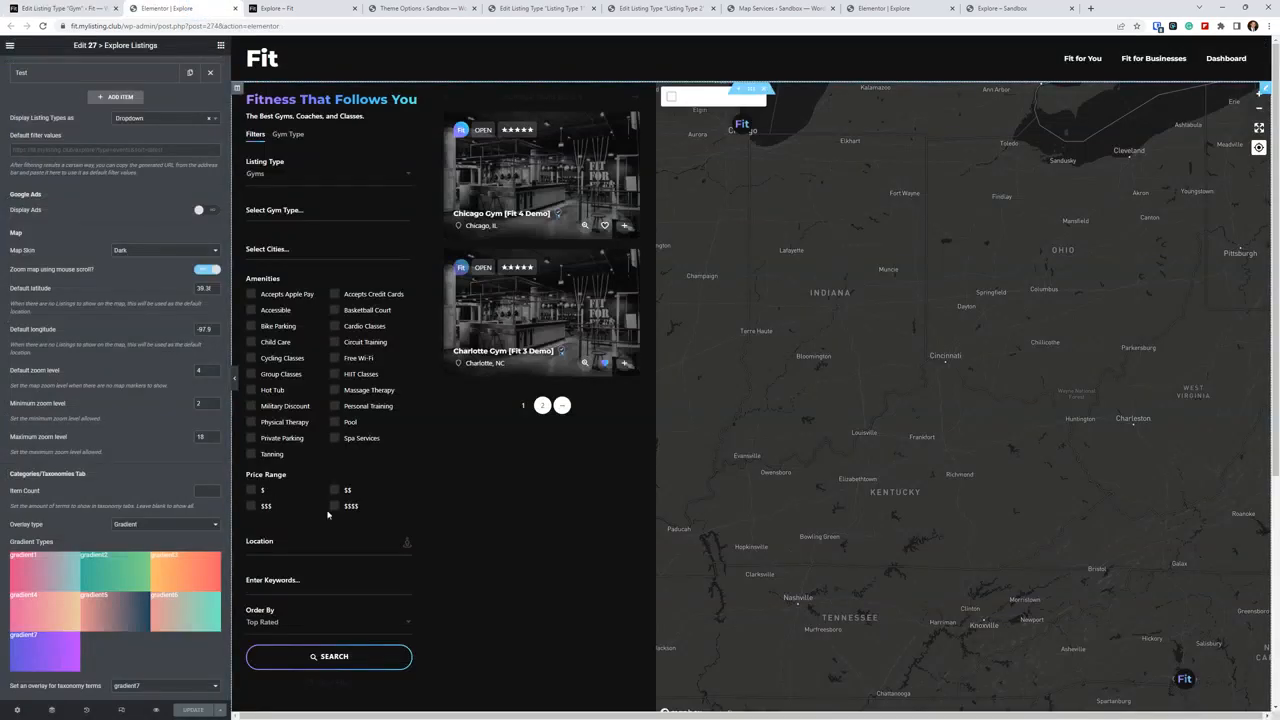
left_click(284, 6)
left_click(216, 6)
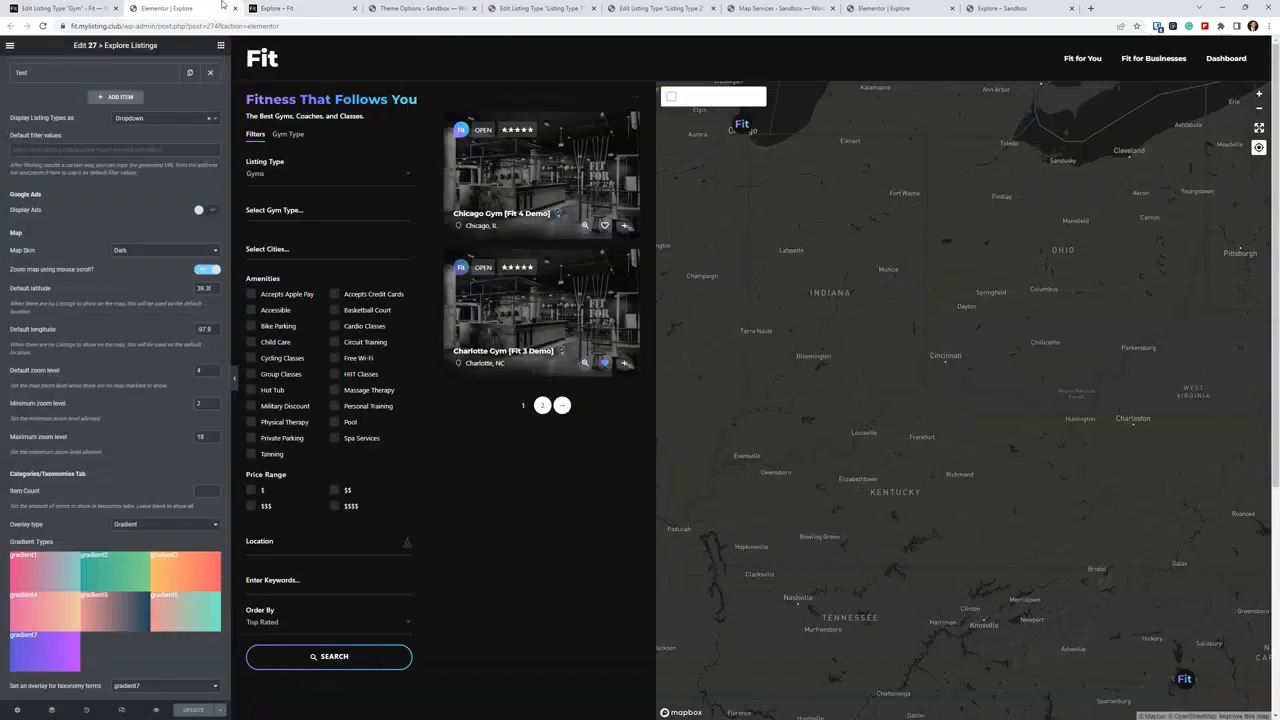
left_click(390, 7)
left_click(284, 8)
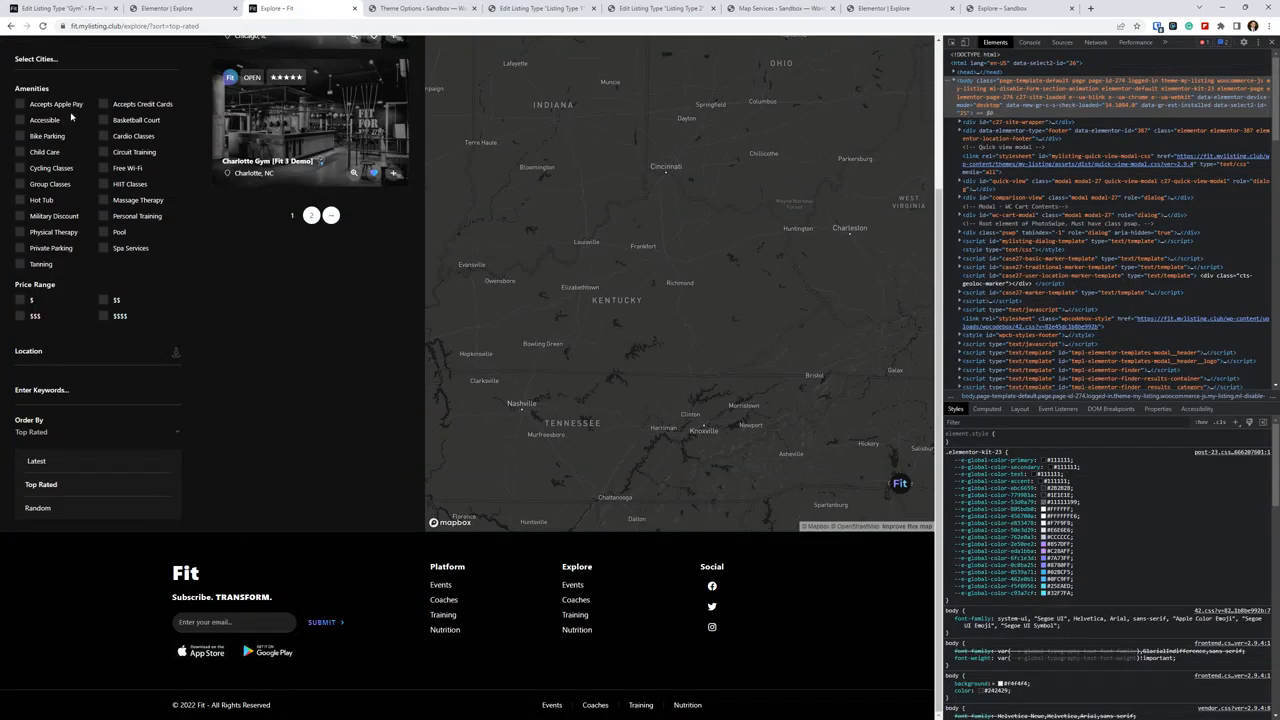
right_click(43, 26)
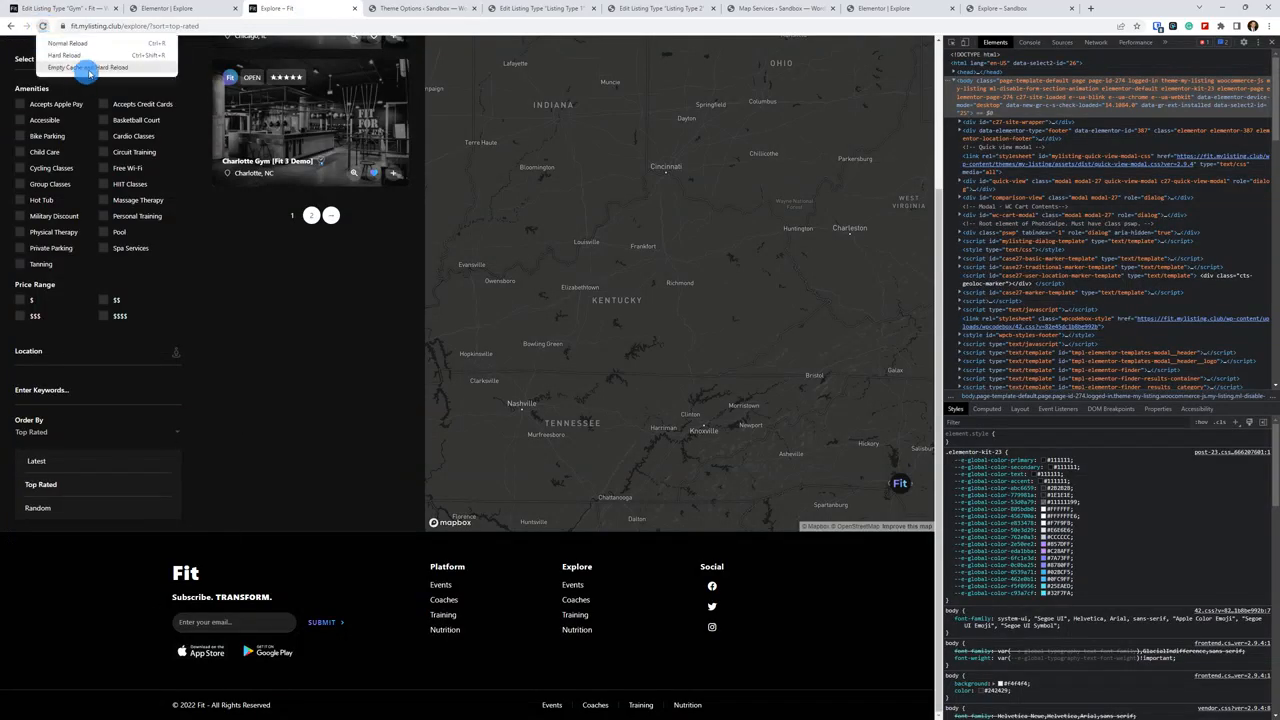
left_click(85, 69)
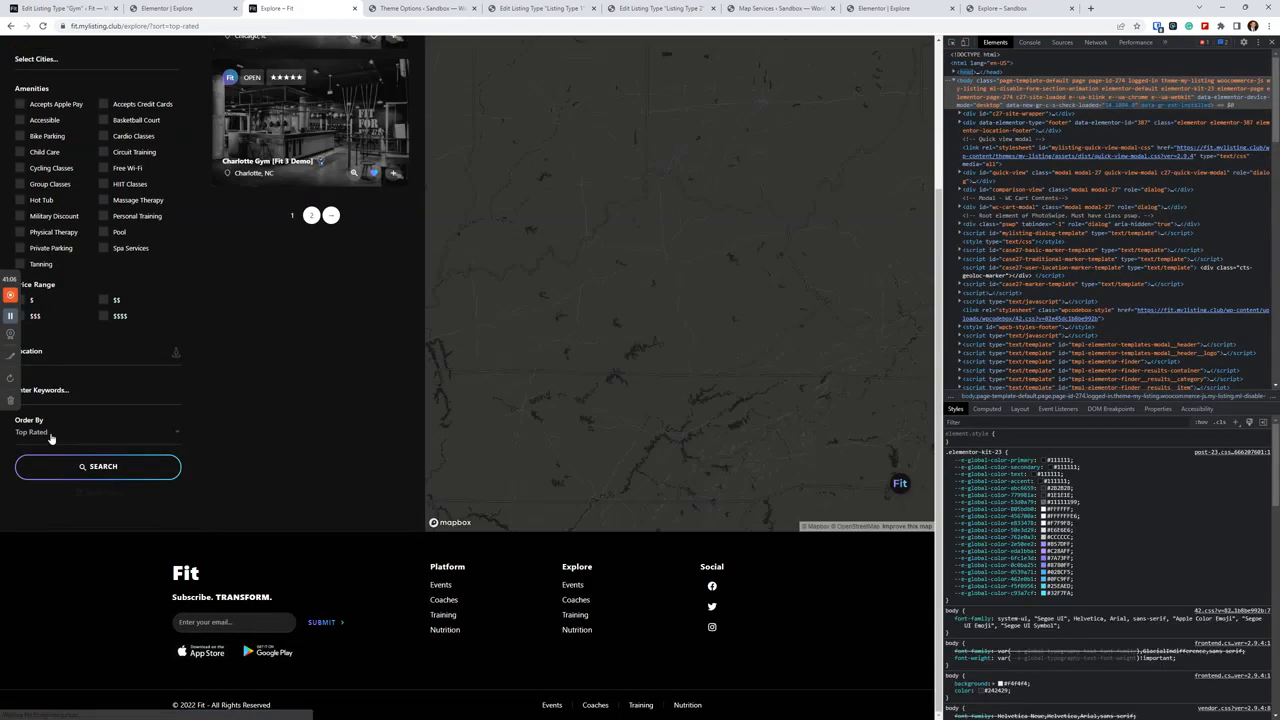
Order the live Explore page's listings by Latest and show the Order By choices again
left_click(51, 435)
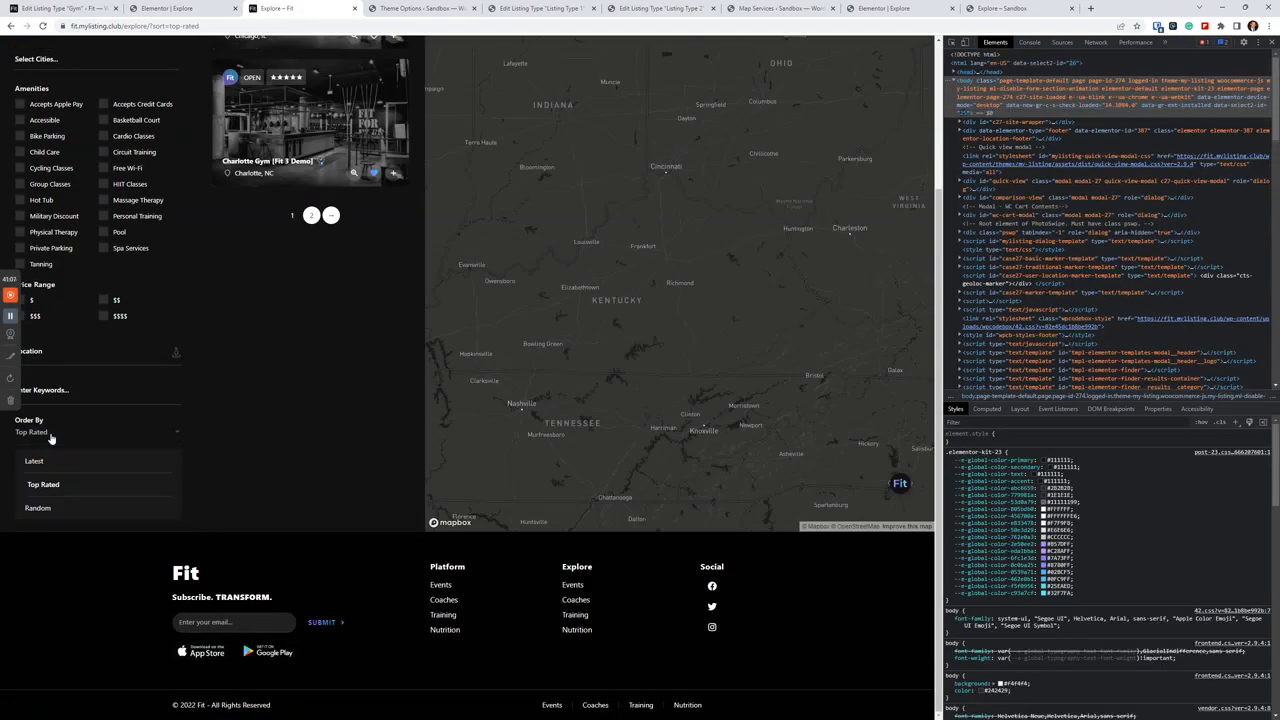
left_click(50, 465)
left_click(61, 437)
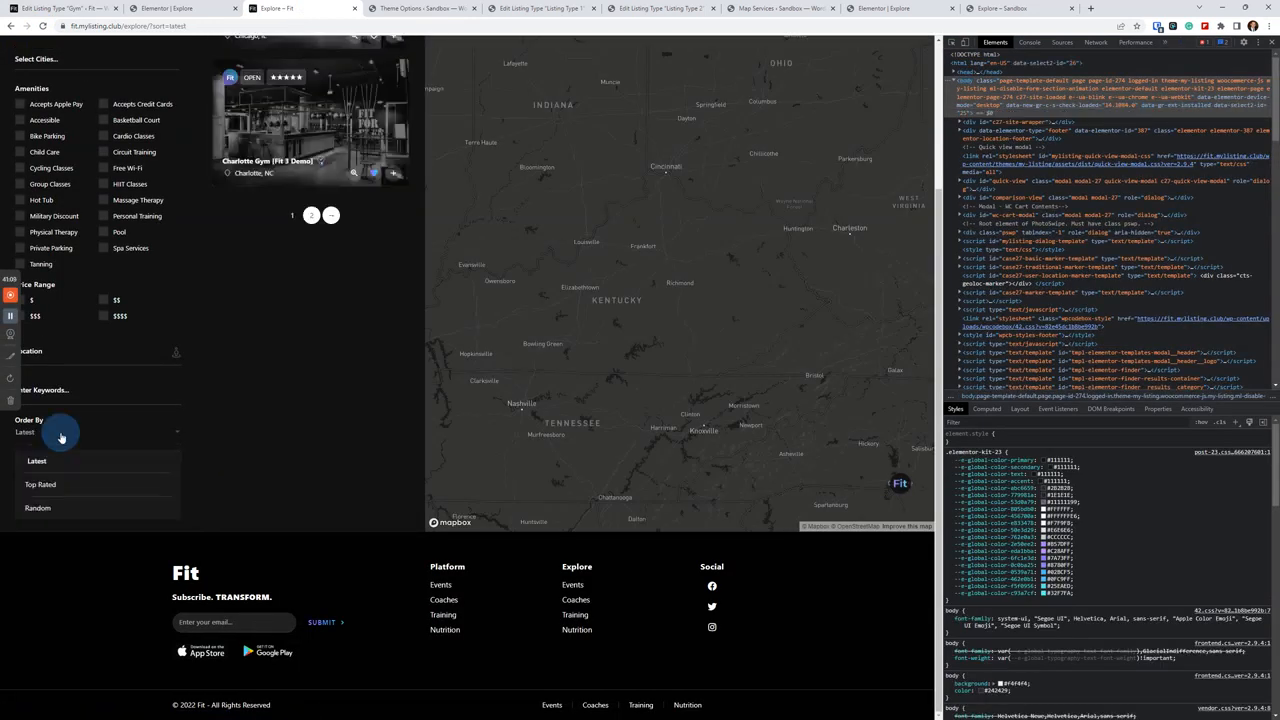
Load the live Explore page at fit.mylisting.club/explore without the sort parameter and check its default Order By
left_click_drag(142, 25, 304, 12)
key("BackSpace")
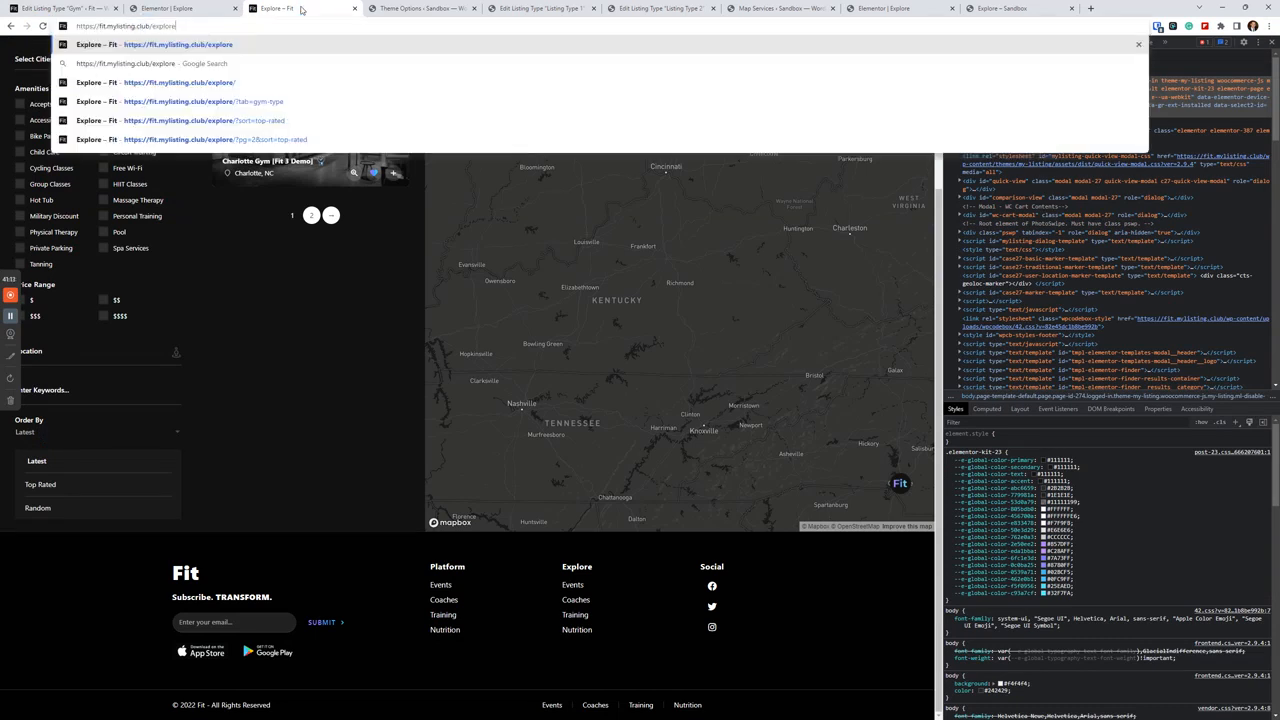
key("Return")
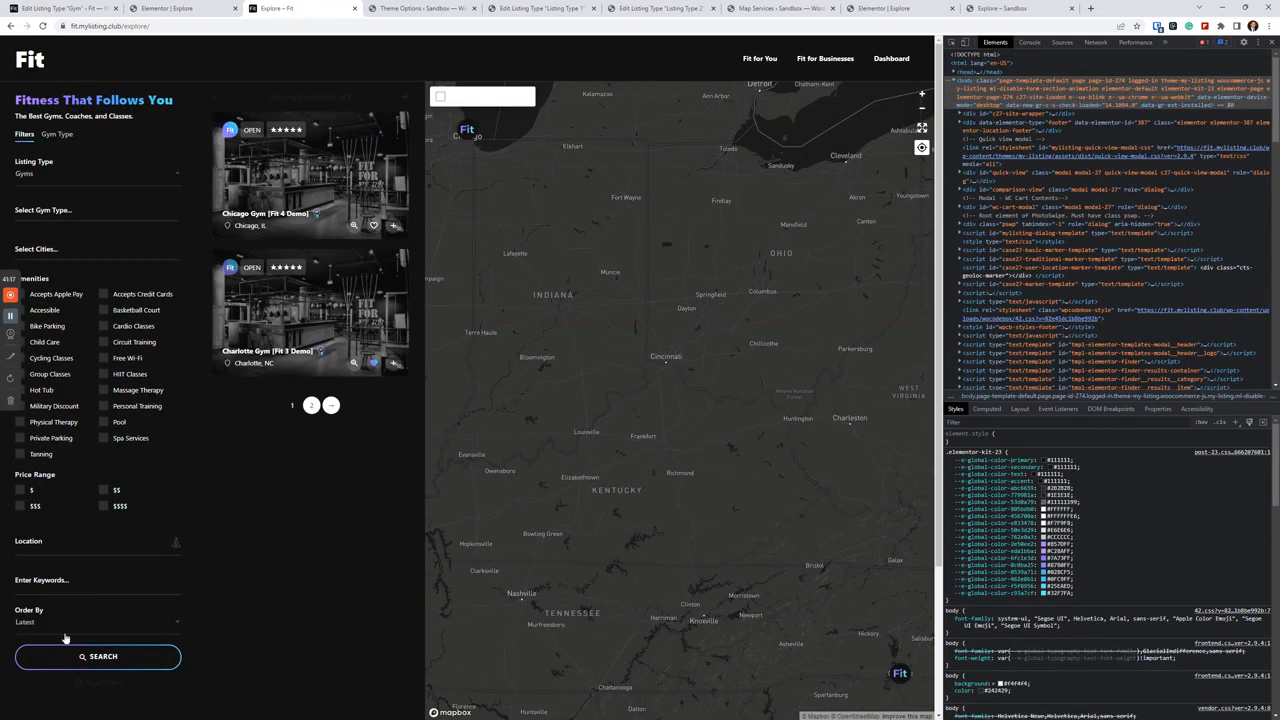
scroll(120, 520, "down", 1)
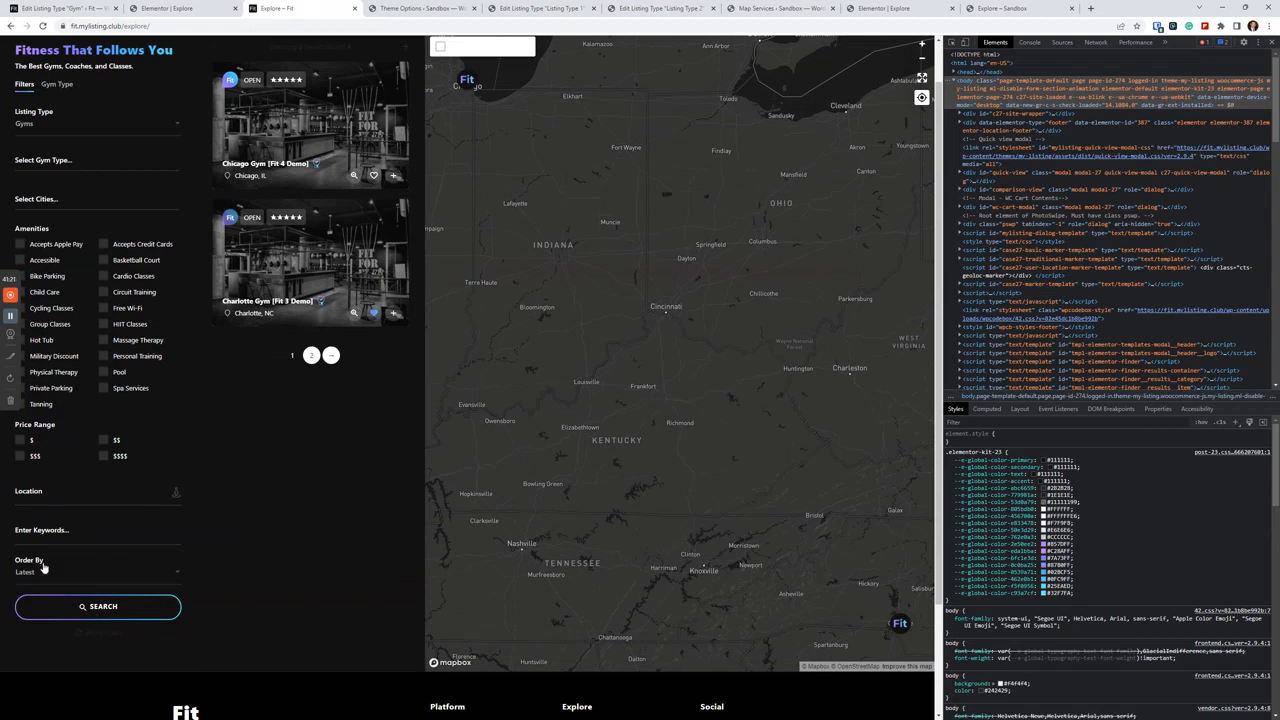
Move Gym's Latest ordering option back below Top Rated and save the listing type
left_click(170, 8)
left_click(65, 8)
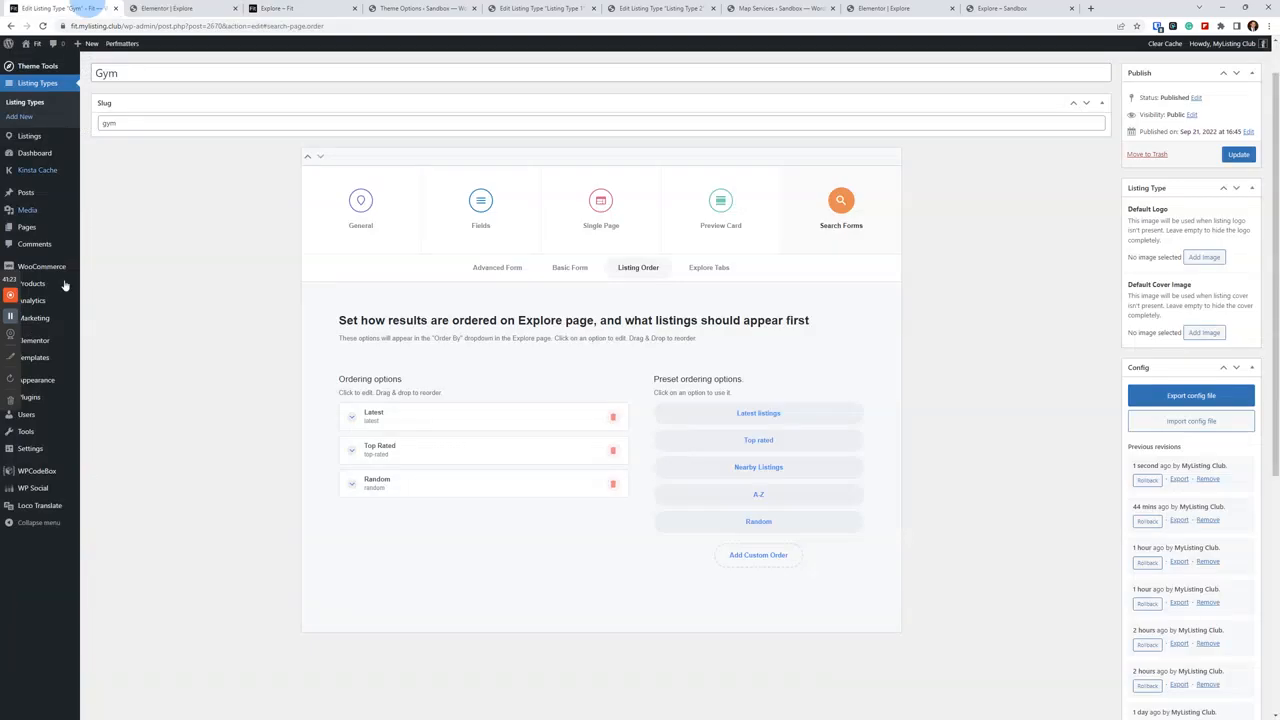
left_click(373, 416)
left_click_drag(378, 421, 391, 452)
left_click(1236, 154)
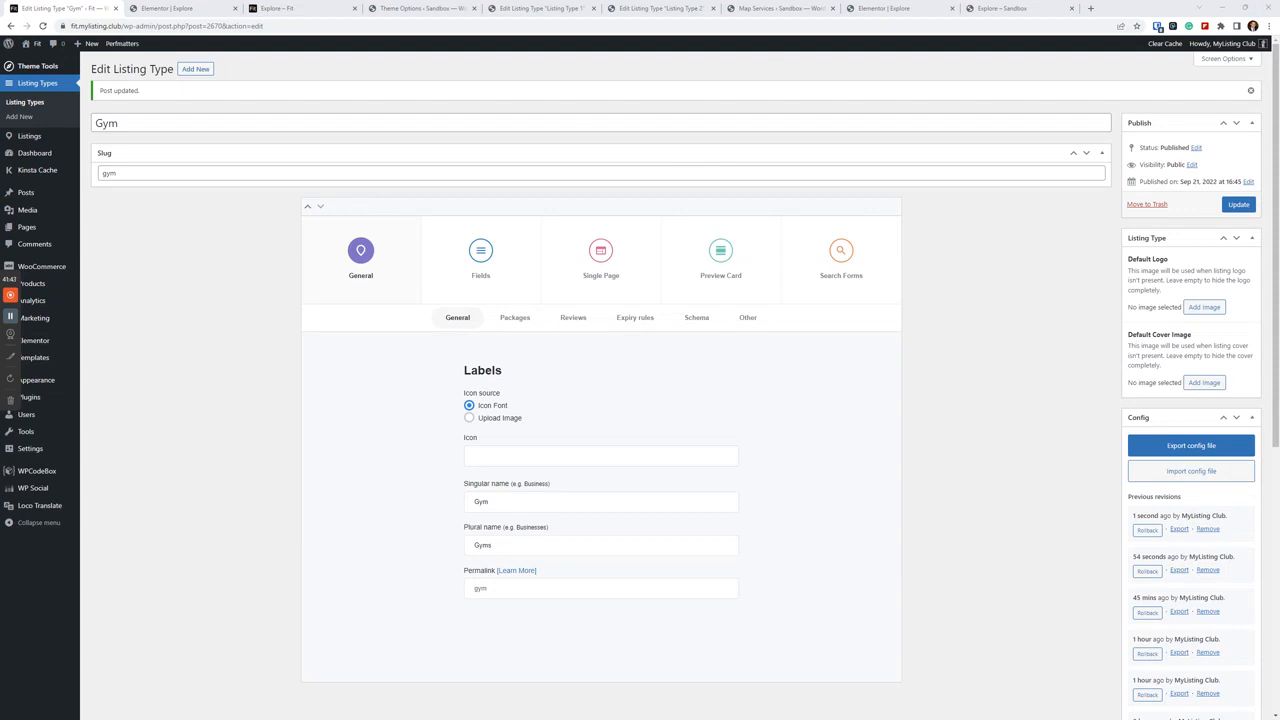
Open the MyListing Club guide on building an online business and search it for "explore" up to the Theme Options Explore section
left_click_drag(1279, 200, 1051, 7)
key("ctrl+f")
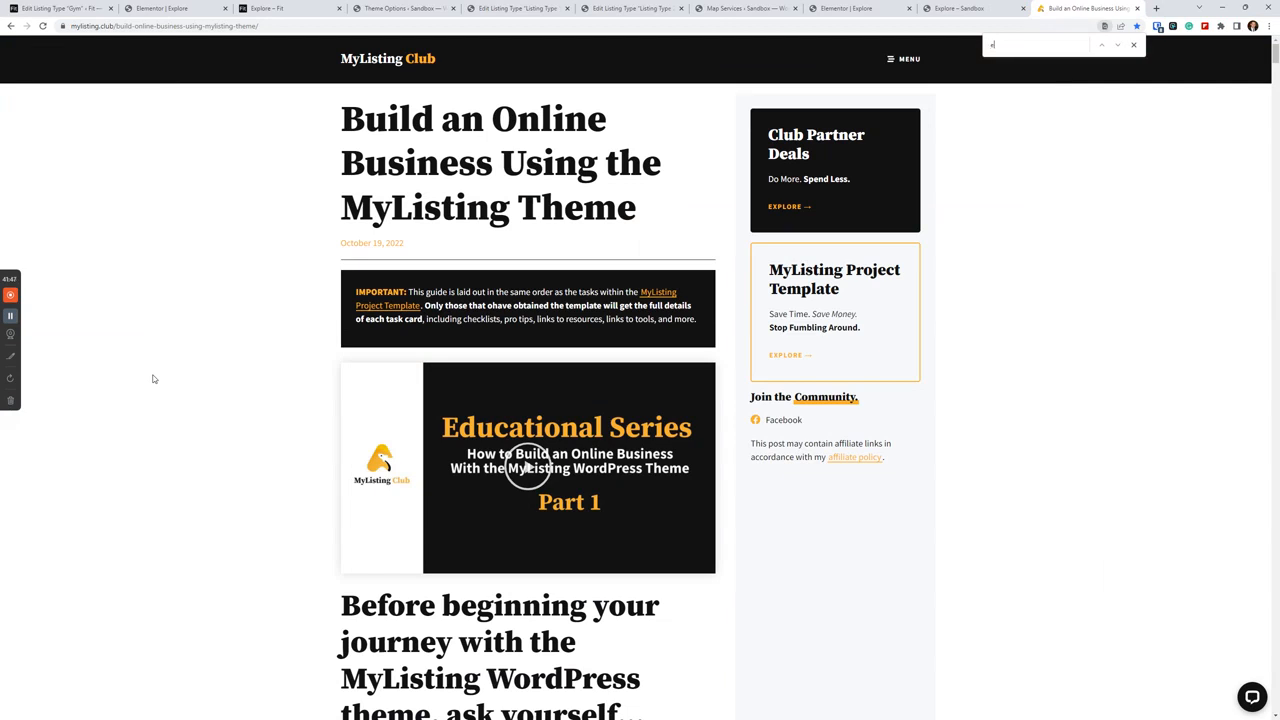
type("explore")
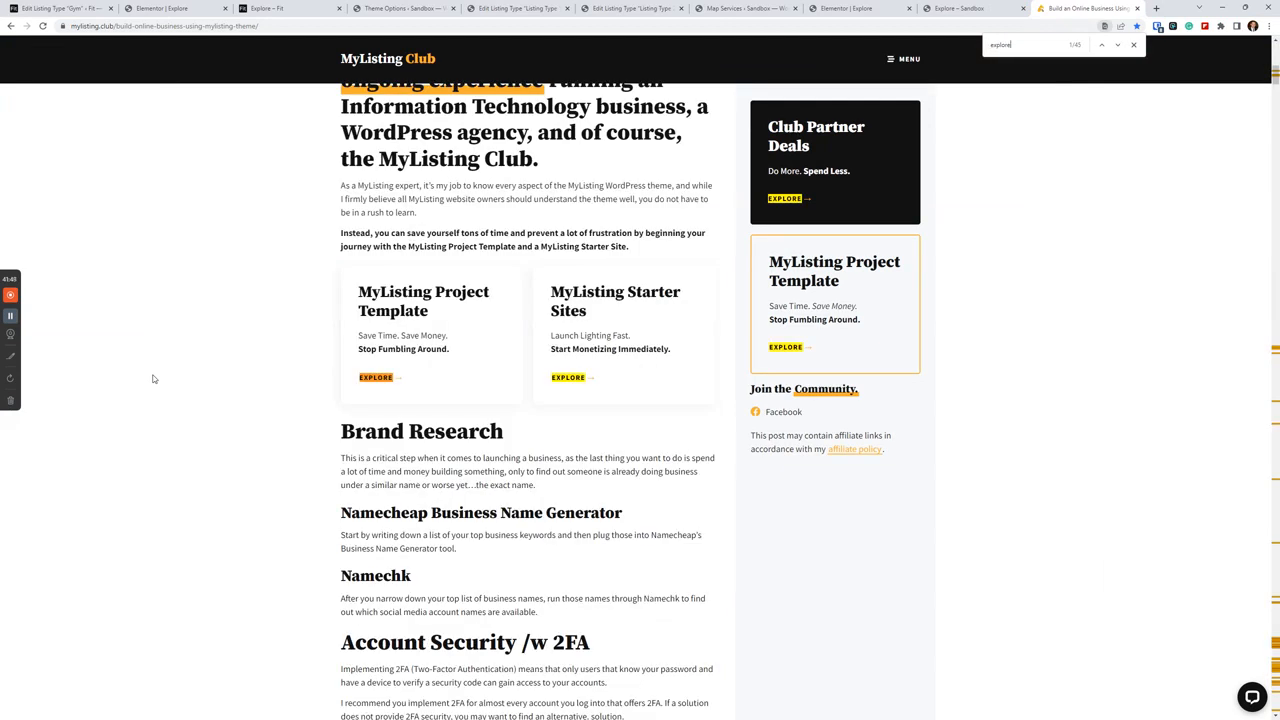
key("Return")
key("Return")
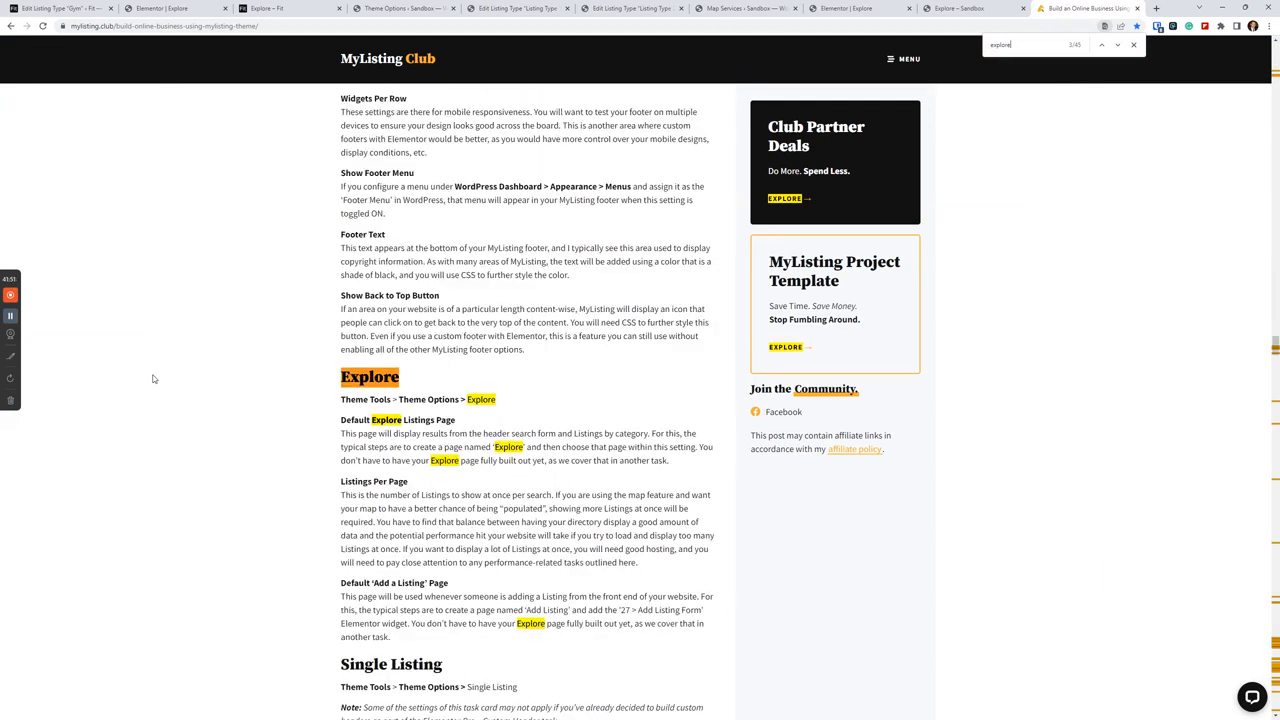
scroll(312, 326, "down", 2)
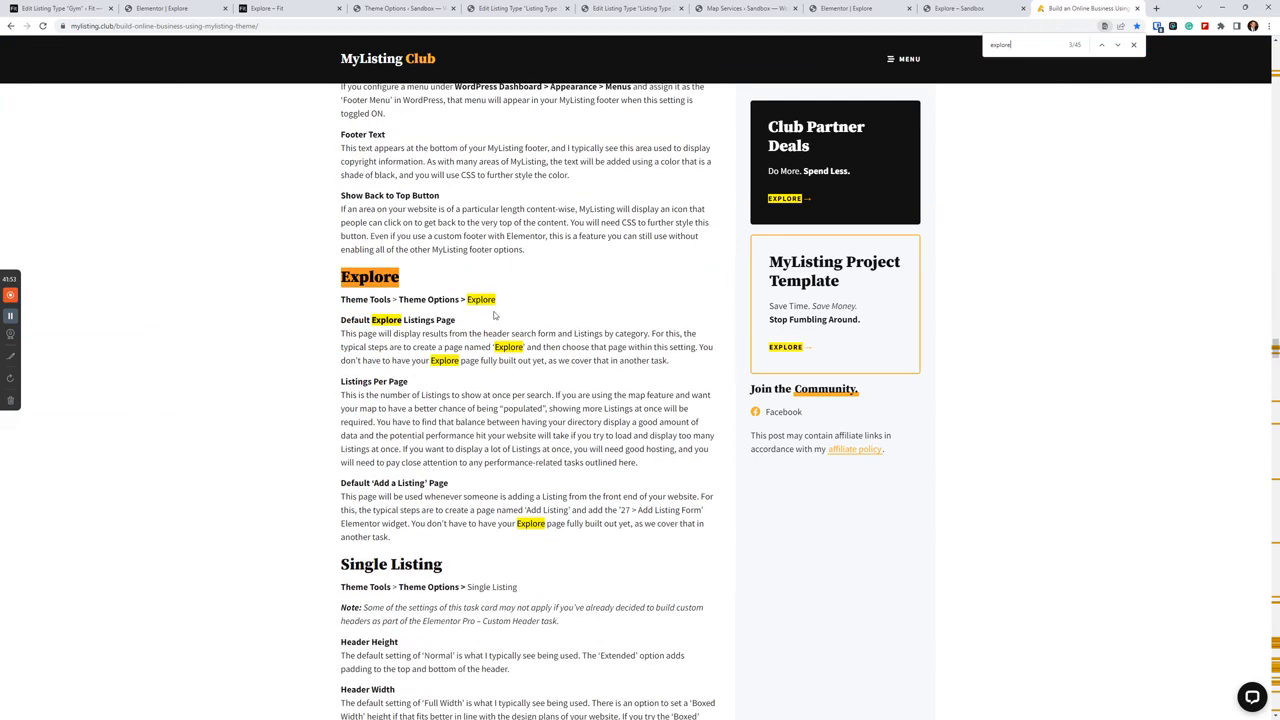
Highlight the Default Explore Listings Page and Listings Per Page headings in the guide's Explore section
left_click_drag(457, 320, 358, 320)
left_click_drag(441, 379, 309, 375)
scroll(627, 350, "down", 2)
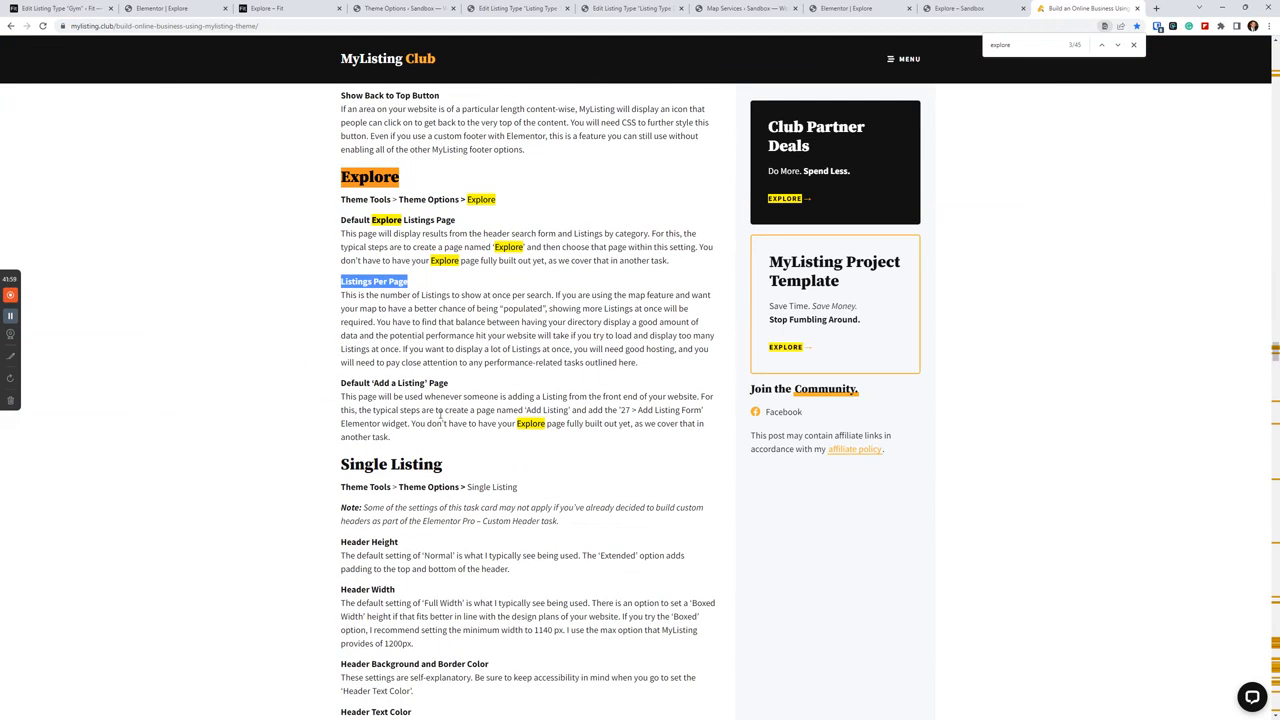
Go through the guide's further "explore" matches to the gallery slides note under Preview Cards - Other Settings
left_click(1013, 43)
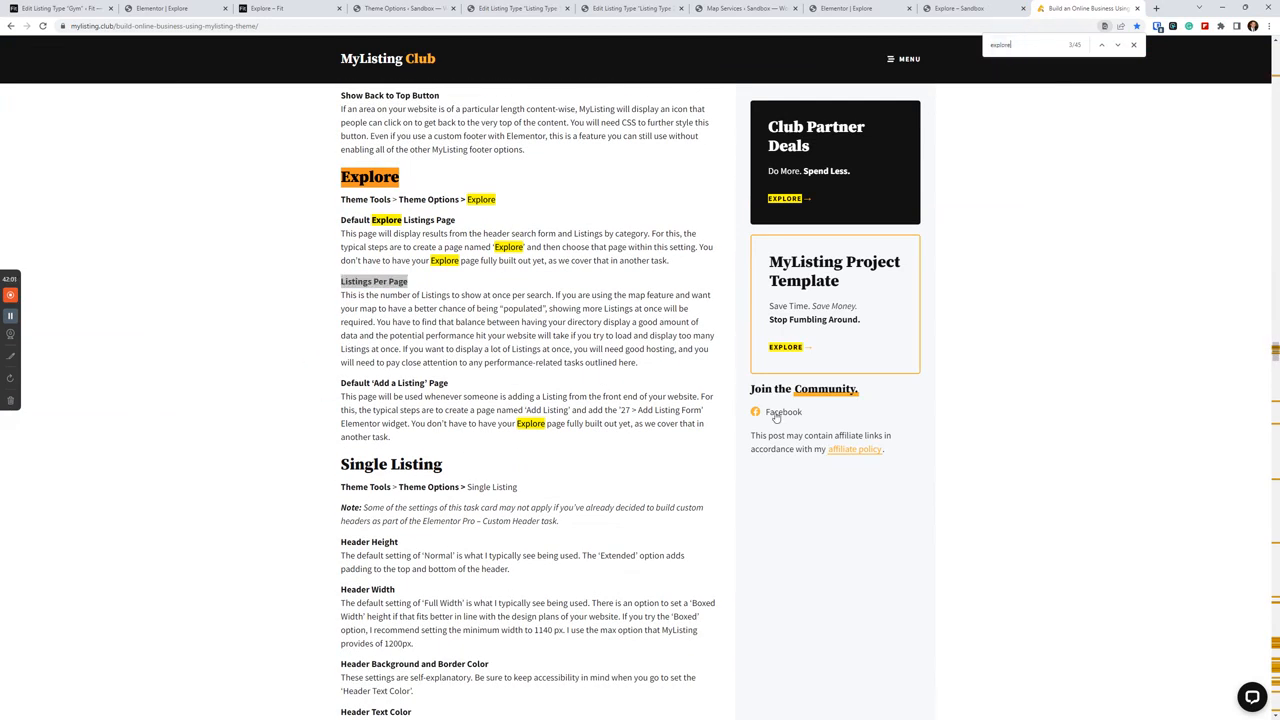
key("Return")
key("Return")
key("Return")
key("Return")
key("Return")
key("Return")
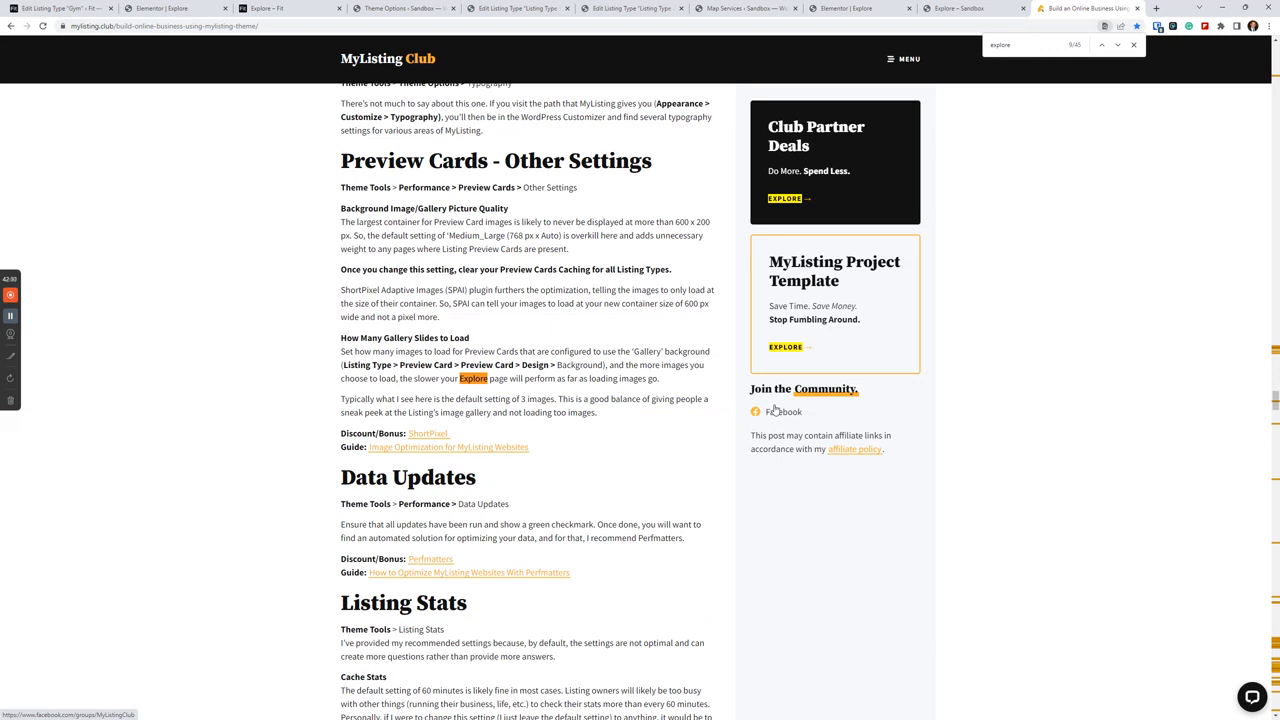
Continue through the guide's "explore" matches to Map Services and the Feature Listings note under Listing Packages
left_click(265, 8)
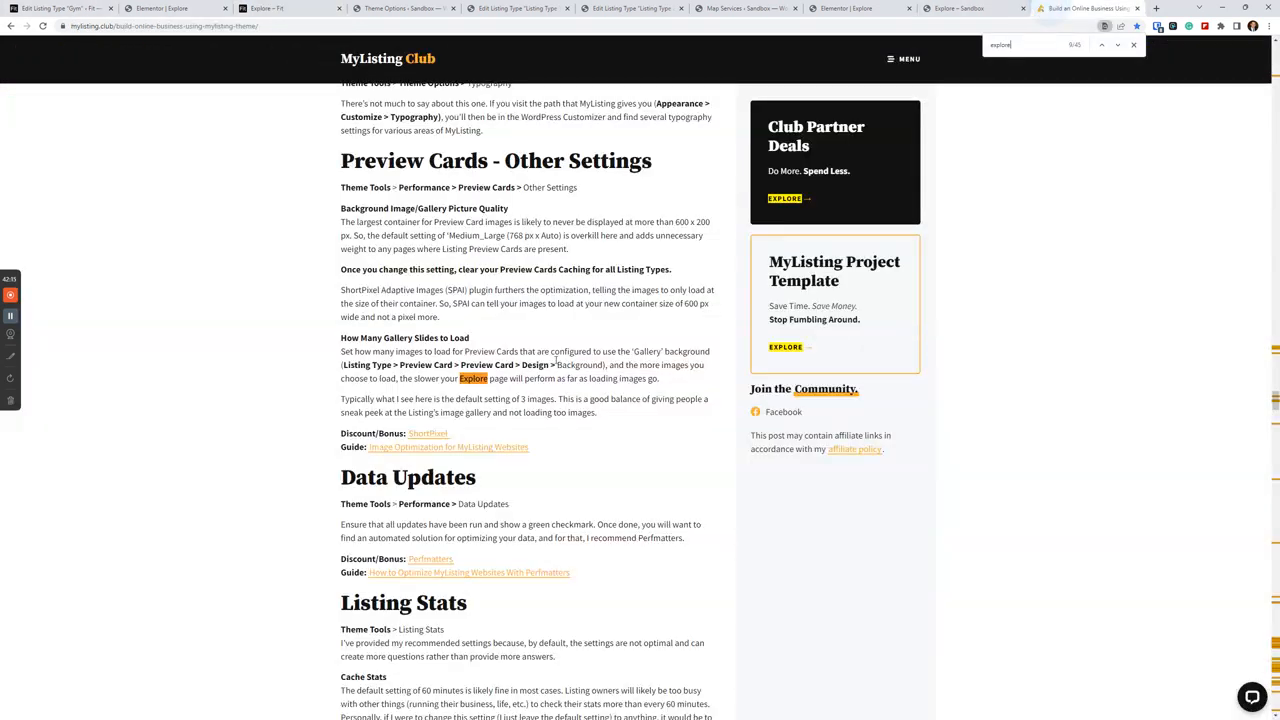
left_click(1088, 8)
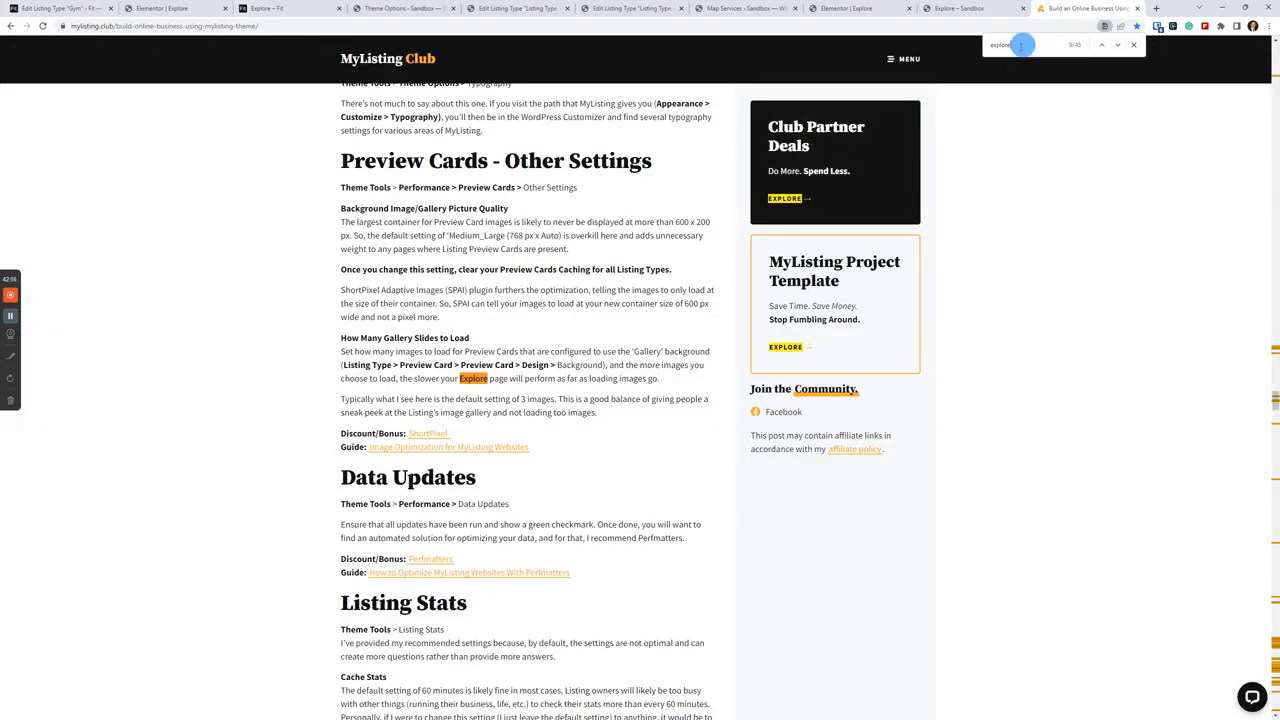
key("Return")
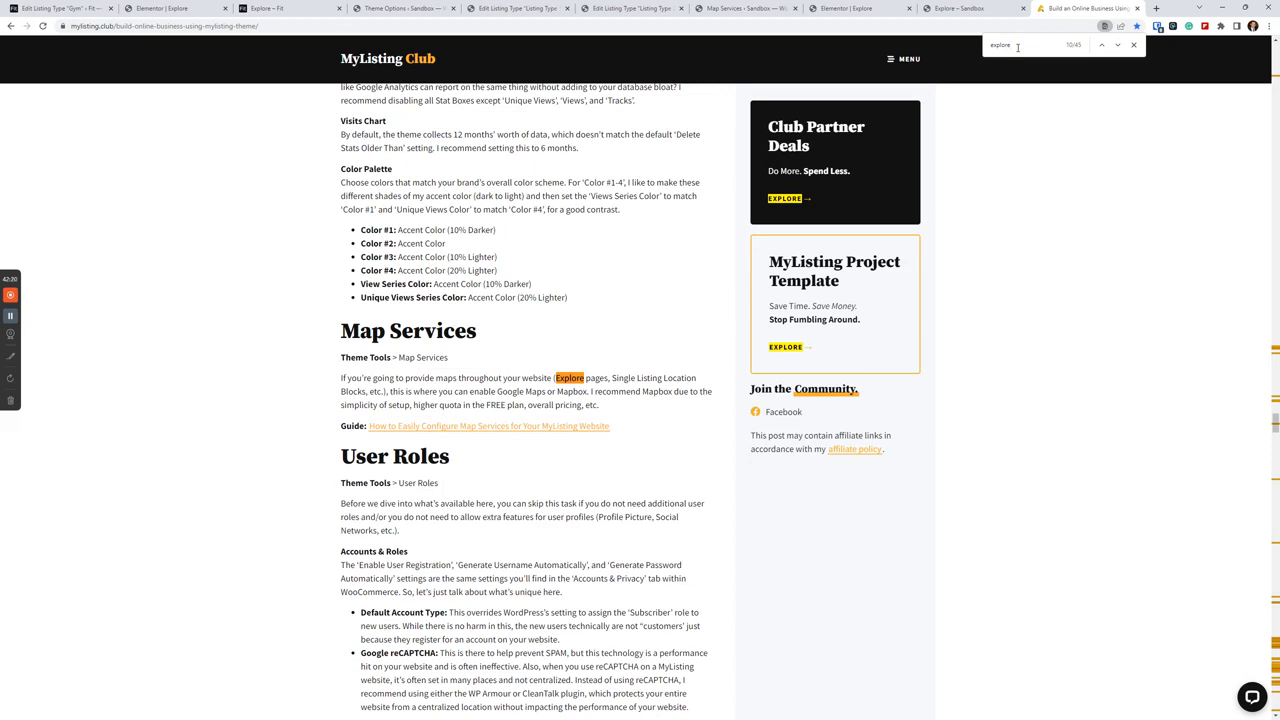
key("Return")
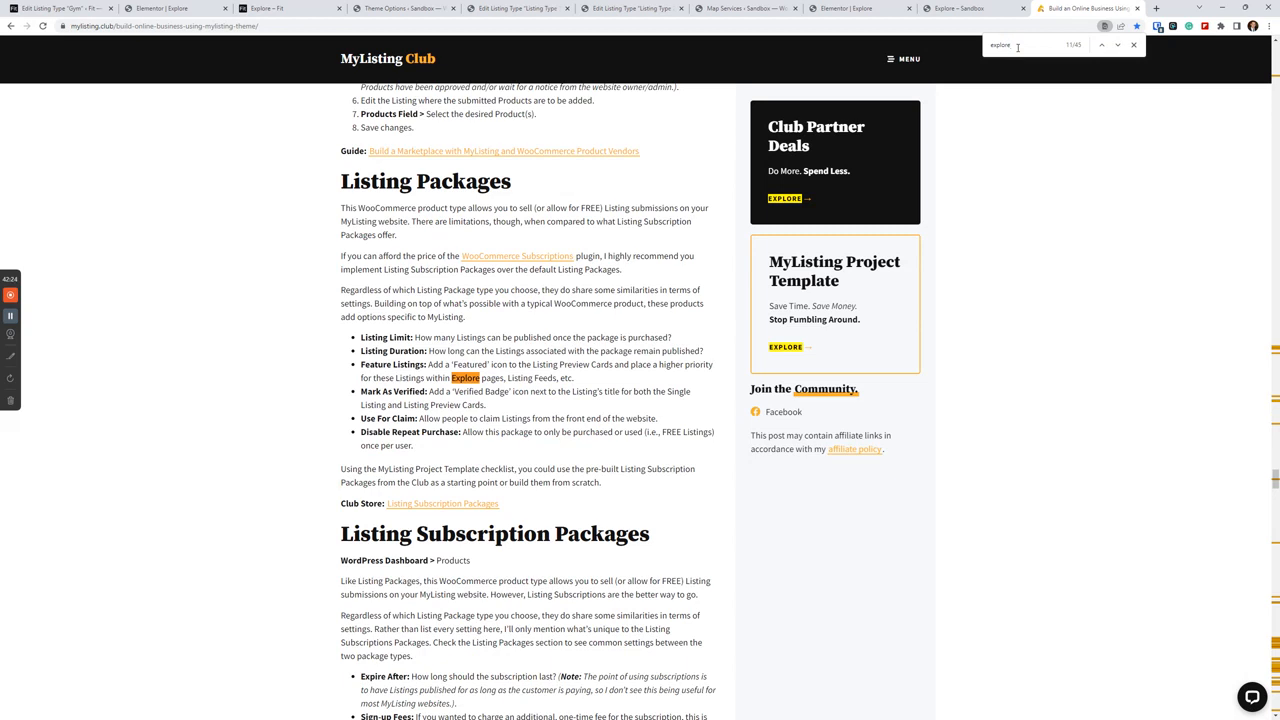
Glance at the live Fit Explore page, then follow the guide's "explore" matches to Taxonomy Scalability and Global Listing Type
left_click(262, 7)
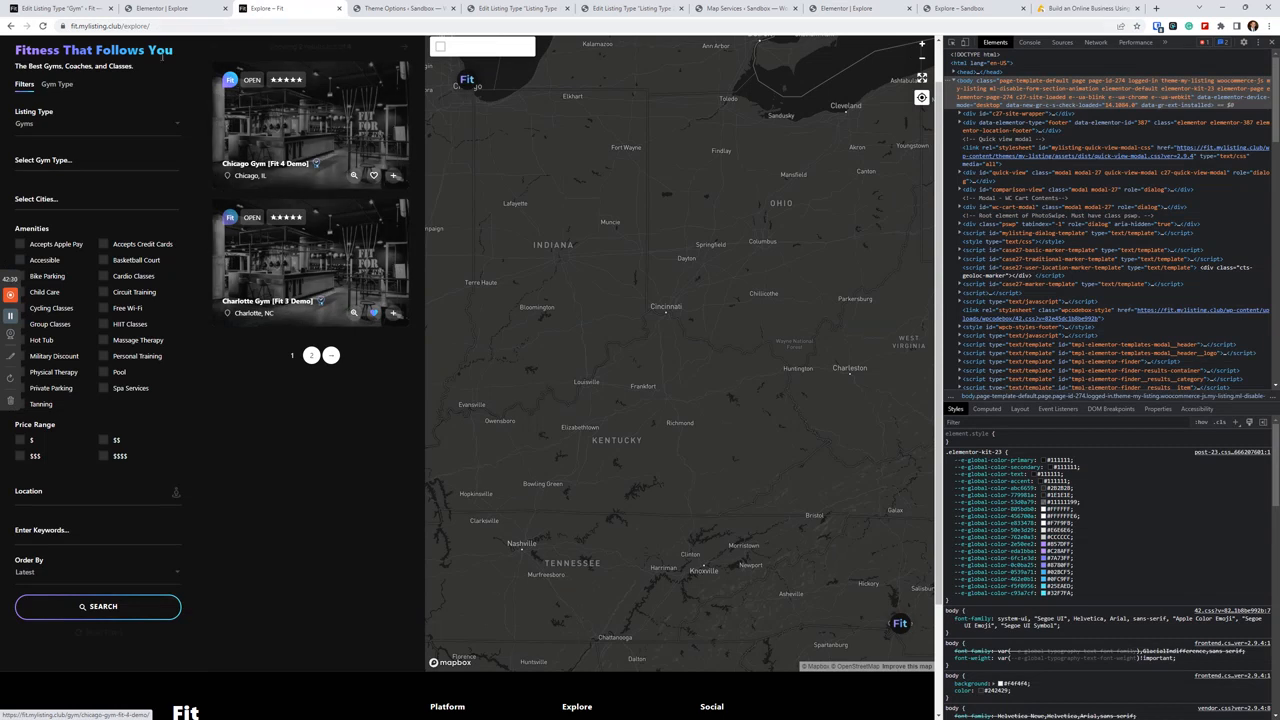
left_click(1085, 8)
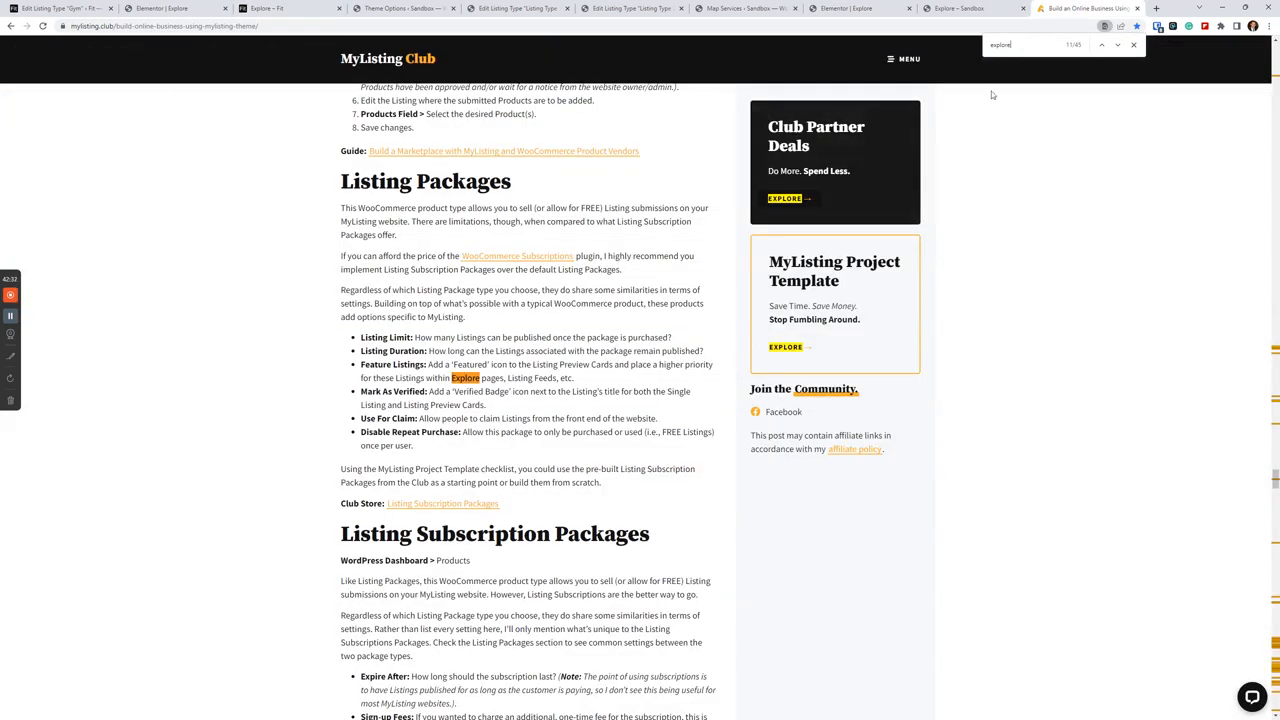
key("Return")
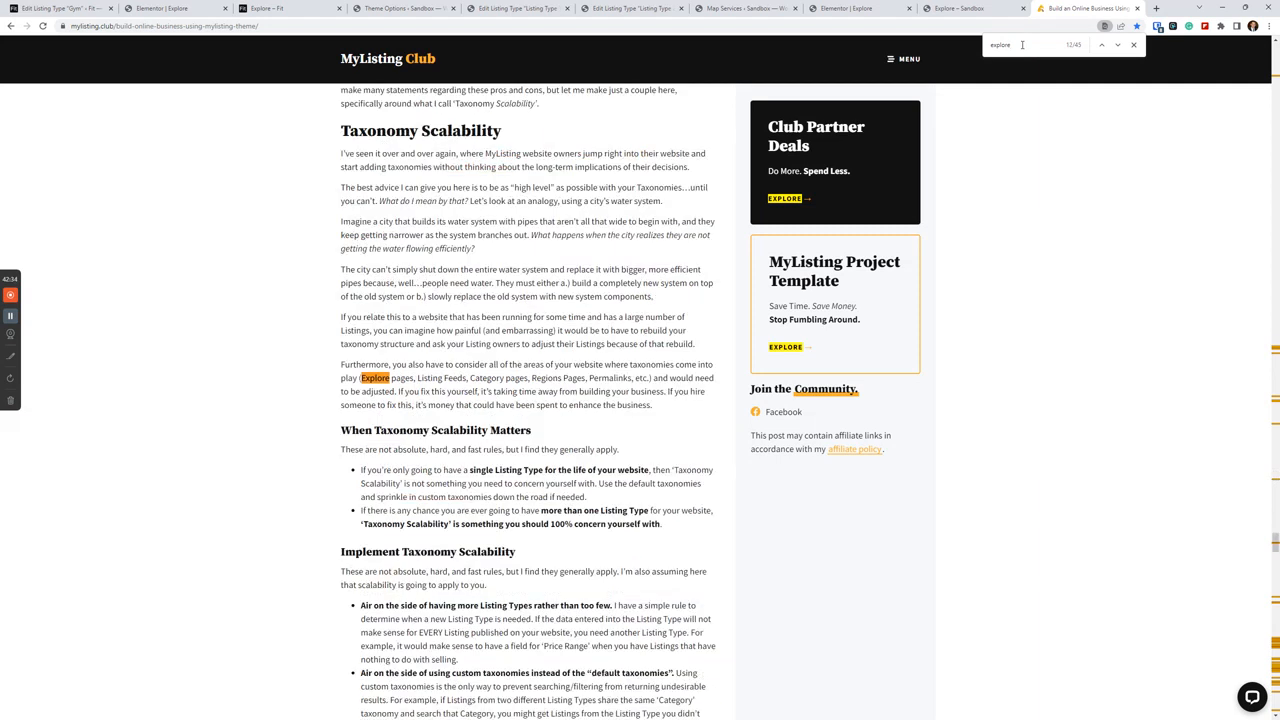
key("Return")
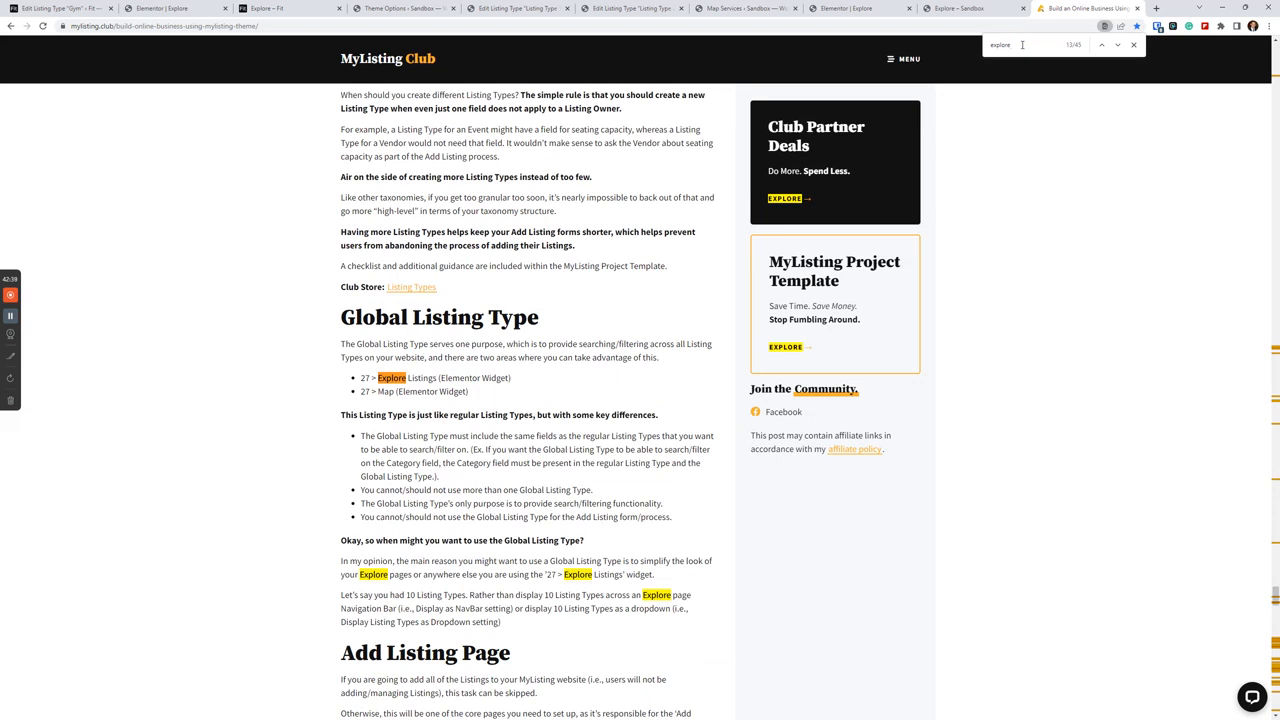
Find the guide's Explore Page section and look through its notes on the Advanced Form, Listing Order, Explore Tabs and widget templates
key("Return")
key("Return")
key("Return")
key("Return")
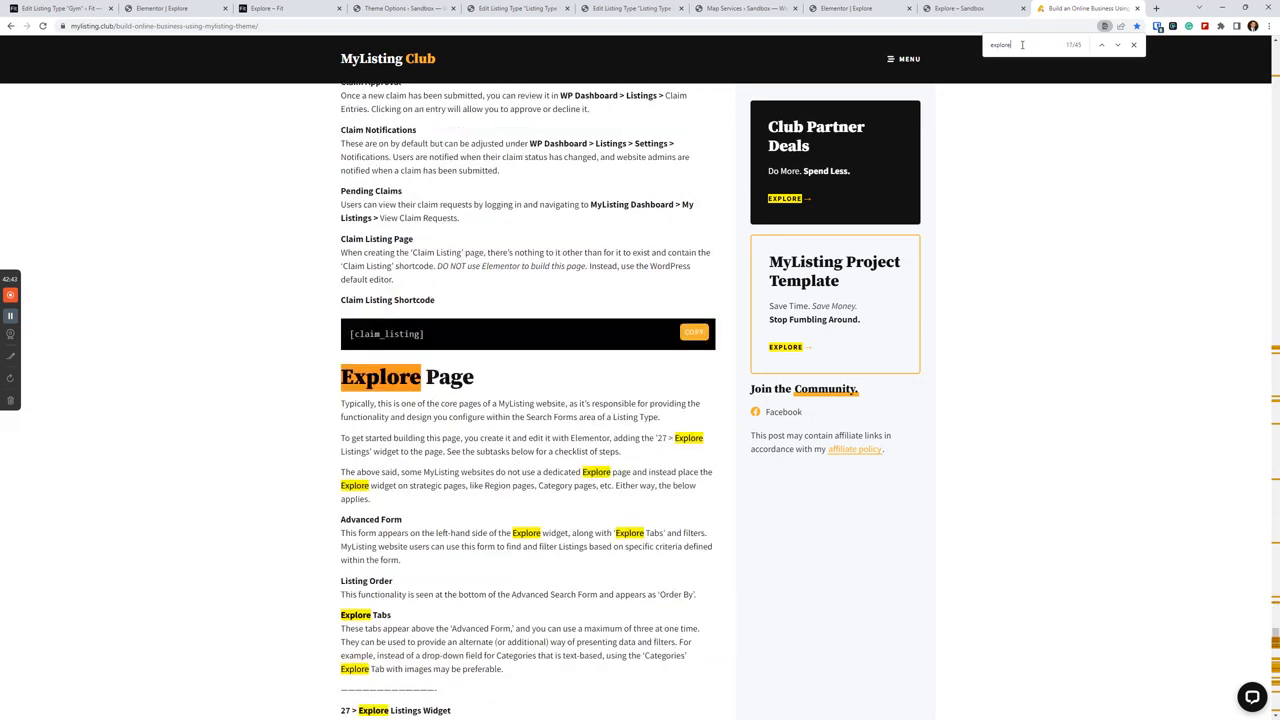
scroll(661, 371, "down", 5)
scroll(661, 371, "up", 3)
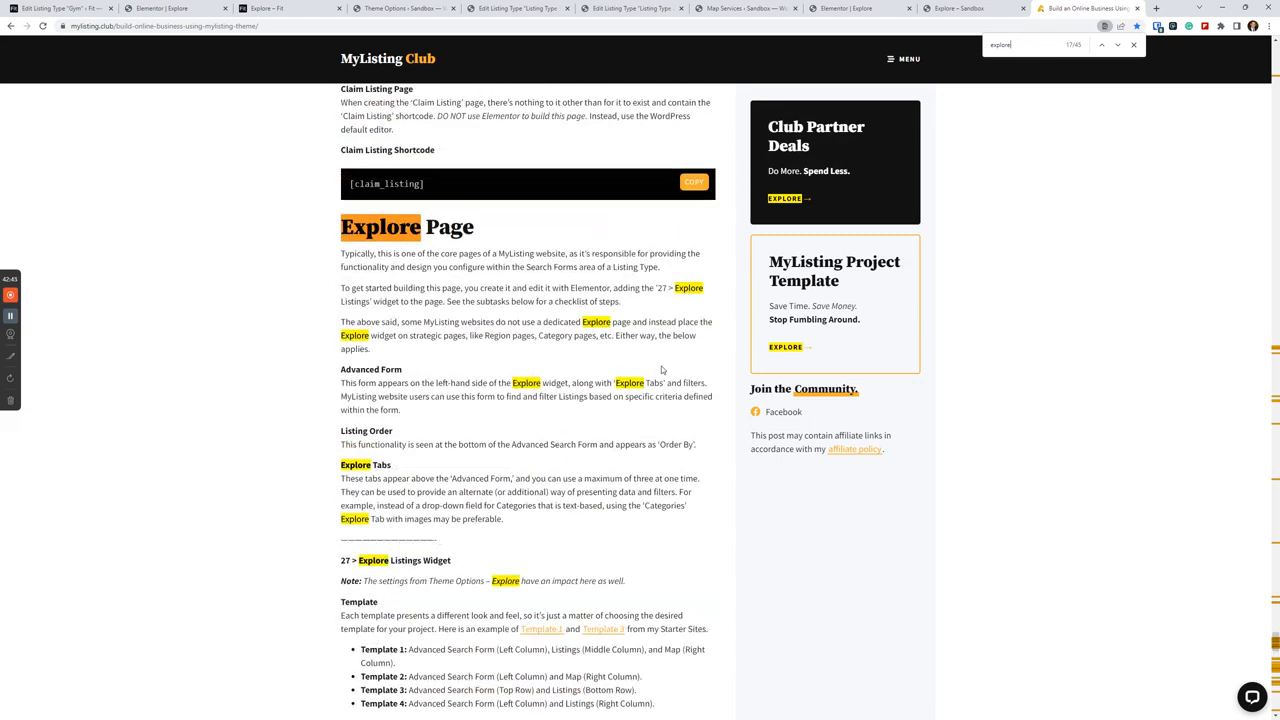
scroll(430, 408, "down", 4)
scroll(457, 412, "up", 2)
scroll(457, 412, "down", 5)
scroll(480, 453, "up", 9)
scroll(480, 453, "up", 3)
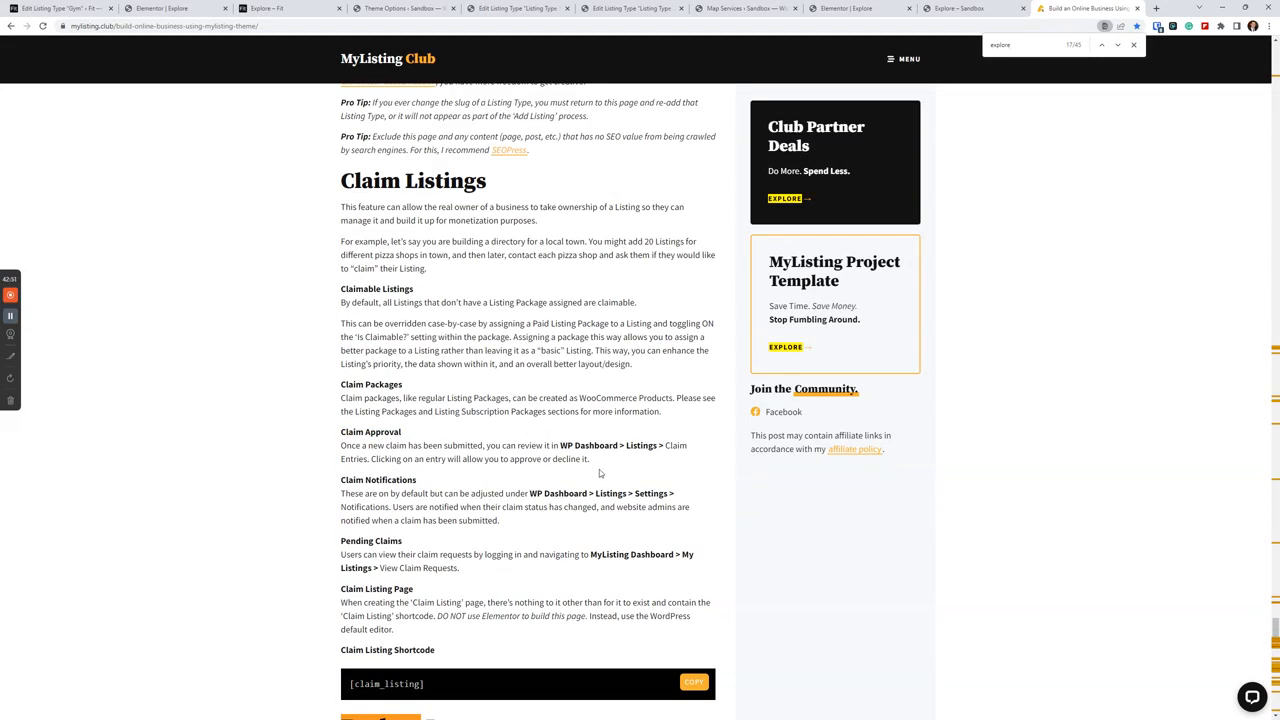